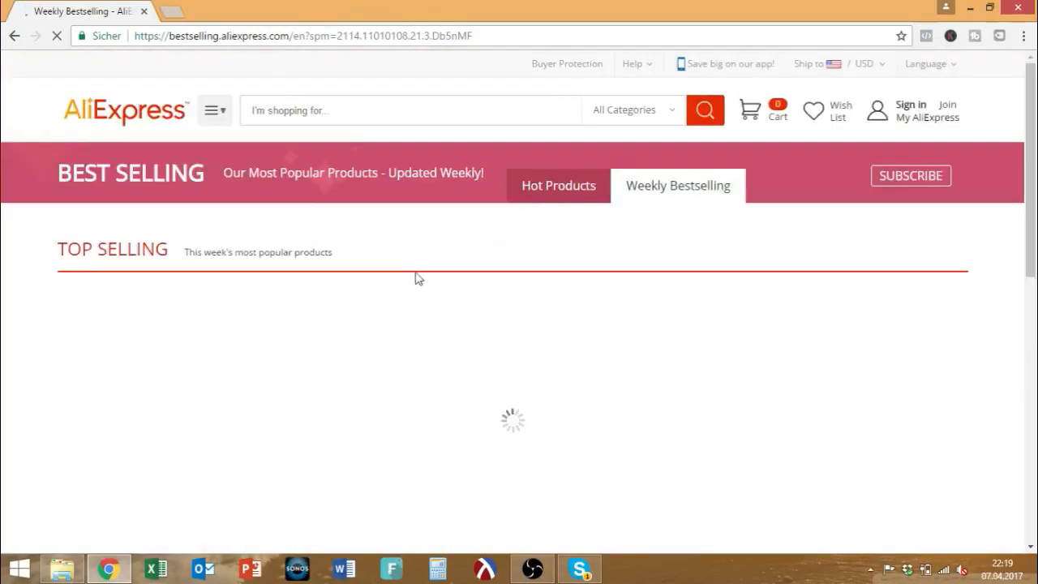
# Scroll through the weekly Top Selling list and highlight the 34945 and 113860 order counts.
pyautogui.scroll(-3, 791, 428)
pyautogui.scroll(-5, 791, 428)
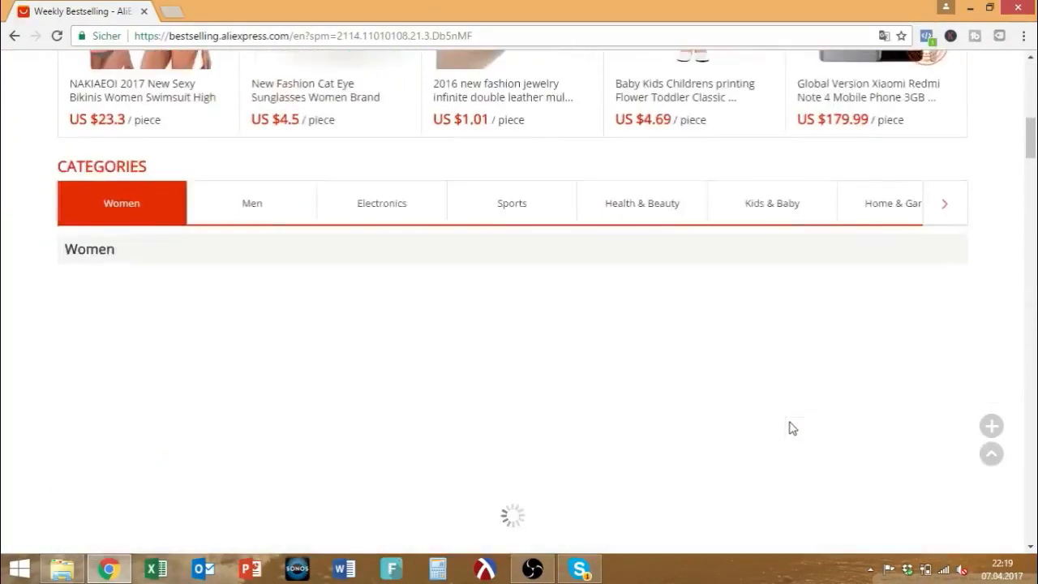
pyautogui.scroll(-6, 336, 331)
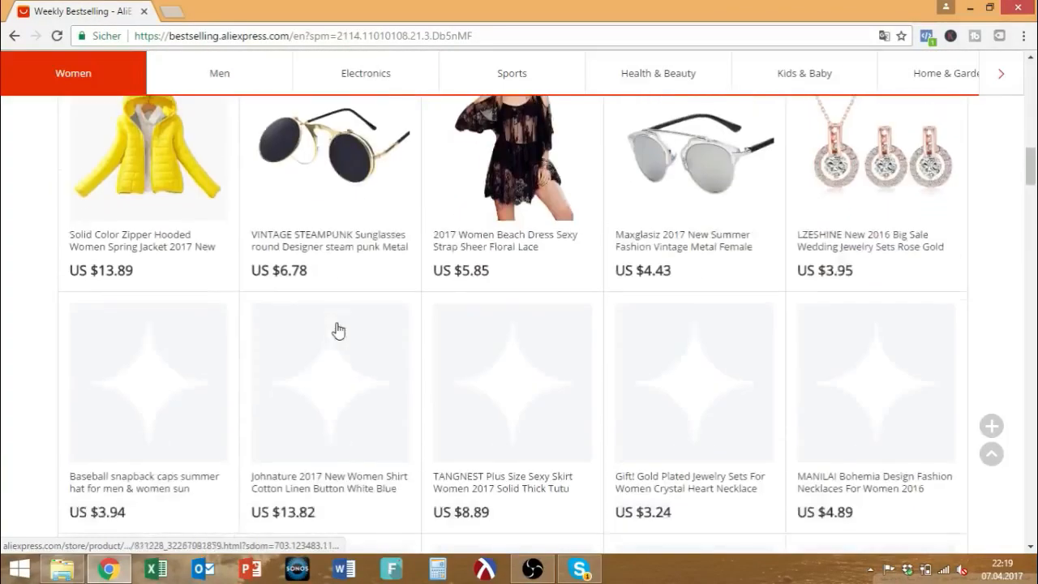
pyautogui.scroll(4, 336, 331)
pyautogui.scroll(-4, 222, 346)
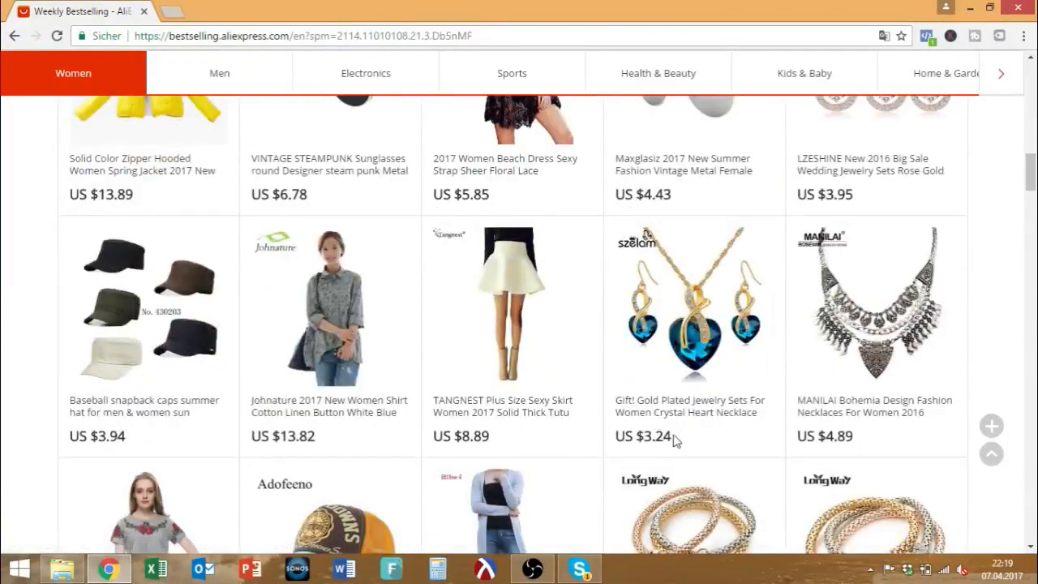
pyautogui.scroll(-4, 651, 435)
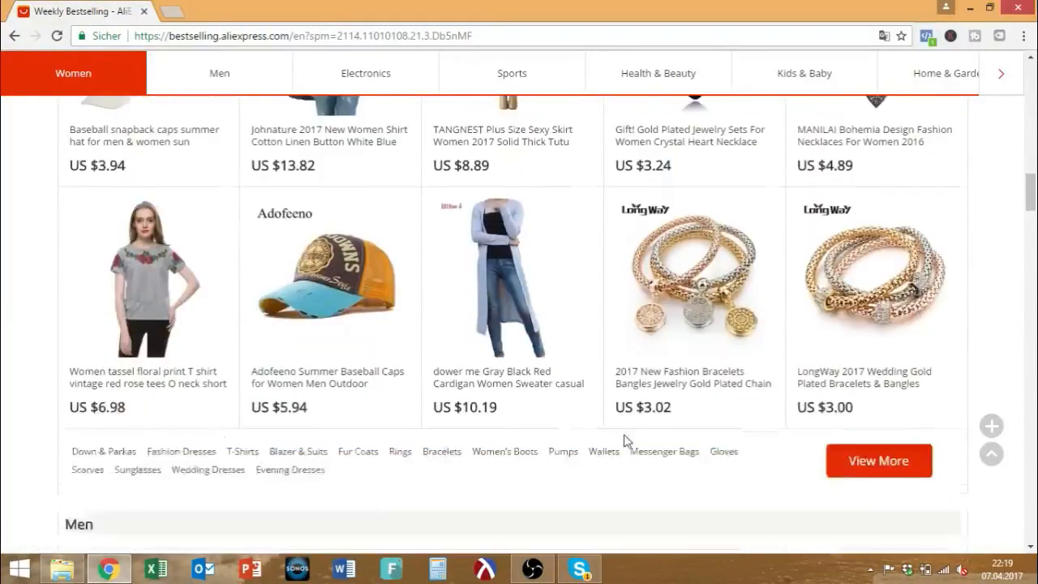
pyautogui.scroll(-4, 453, 295)
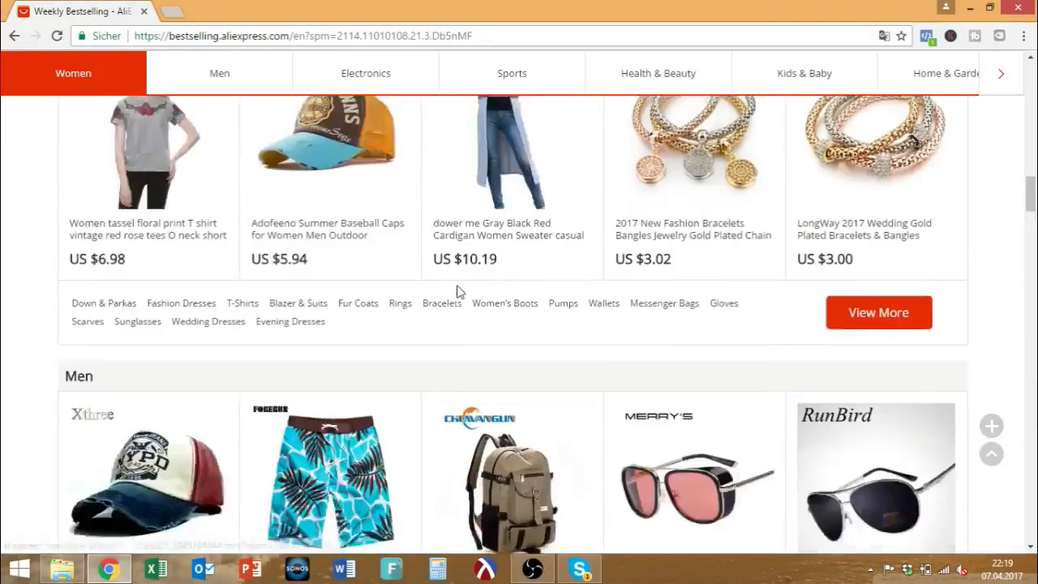
pyautogui.scroll(-3, 503, 324)
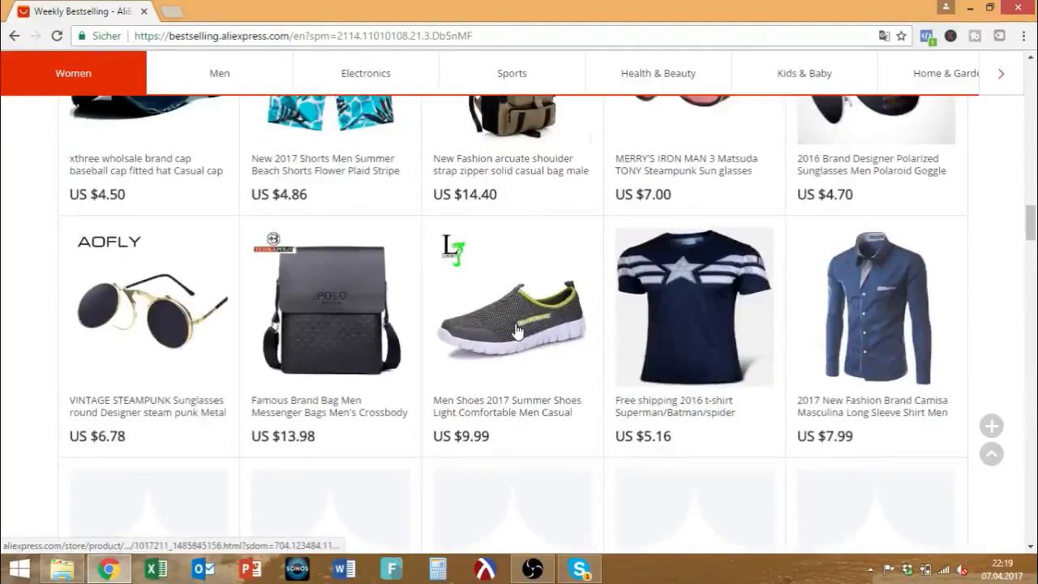
pyautogui.scroll(-5, 519, 332)
pyautogui.scroll(-4, 502, 328)
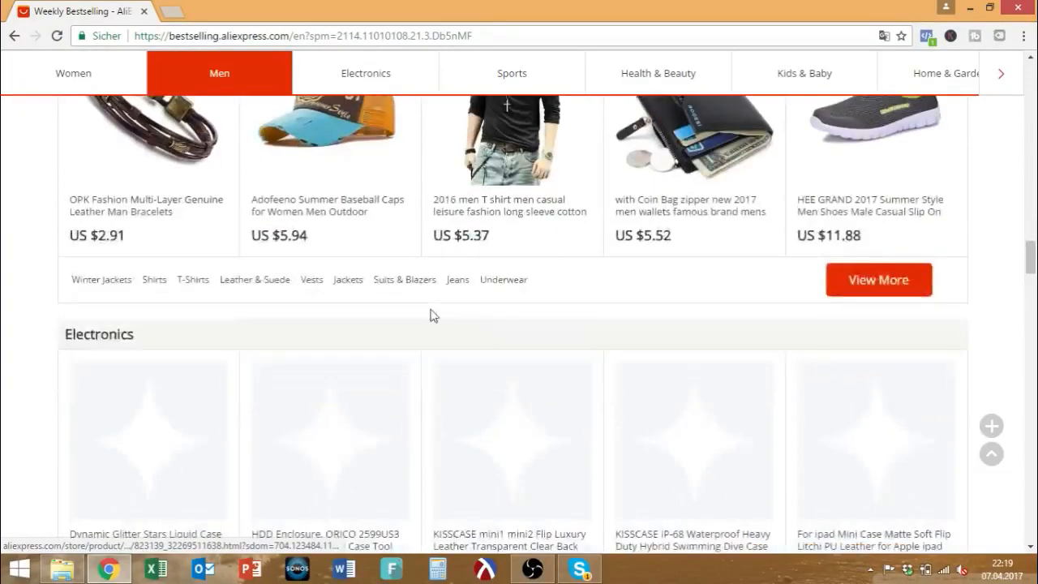
pyautogui.scroll(10, 396, 308)
pyautogui.scroll(15, 397, 308)
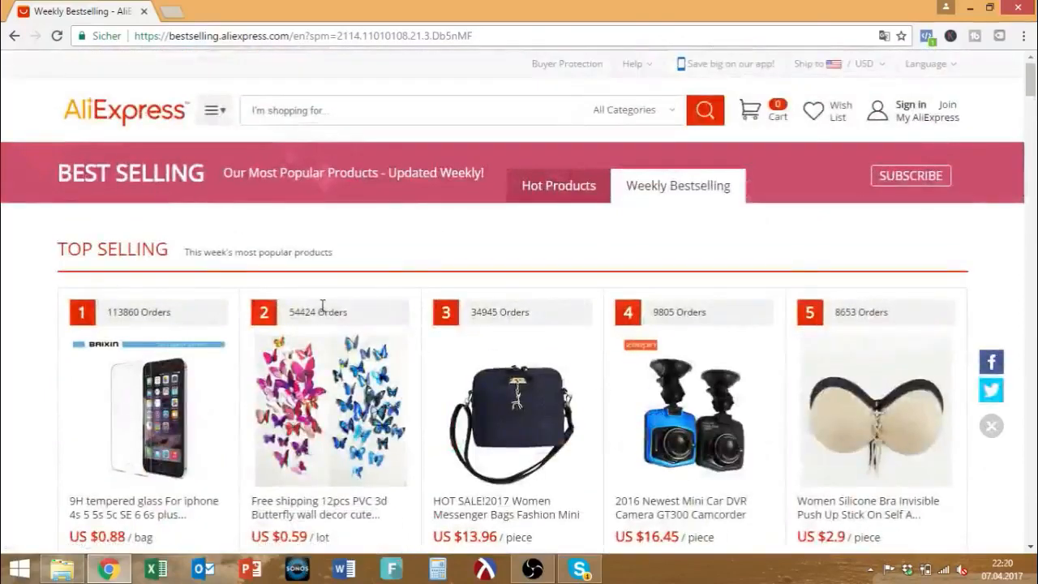
pyautogui.scroll(-3, 324, 310)
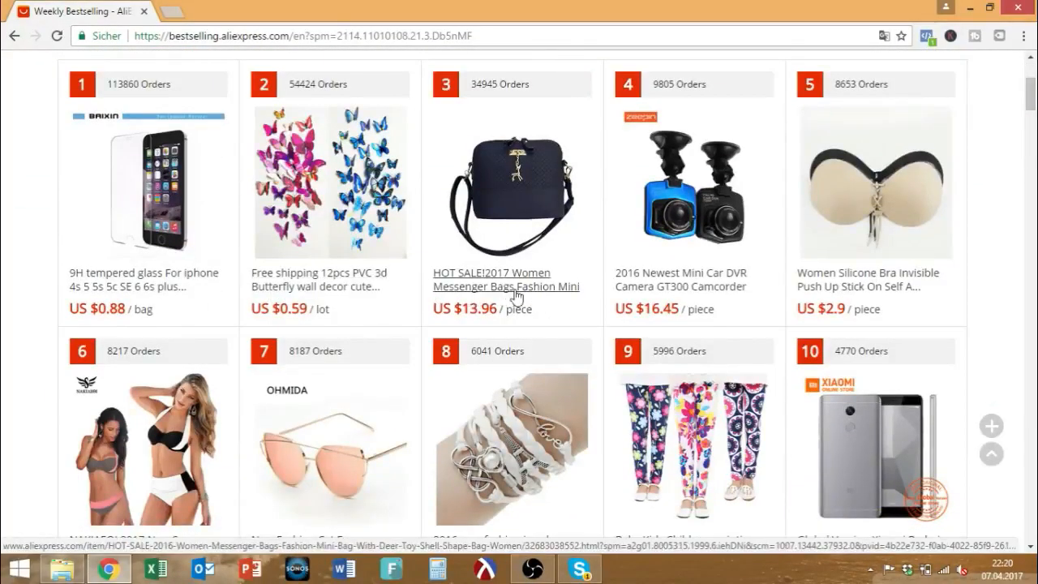
pyautogui.scroll(2, 482, 302)
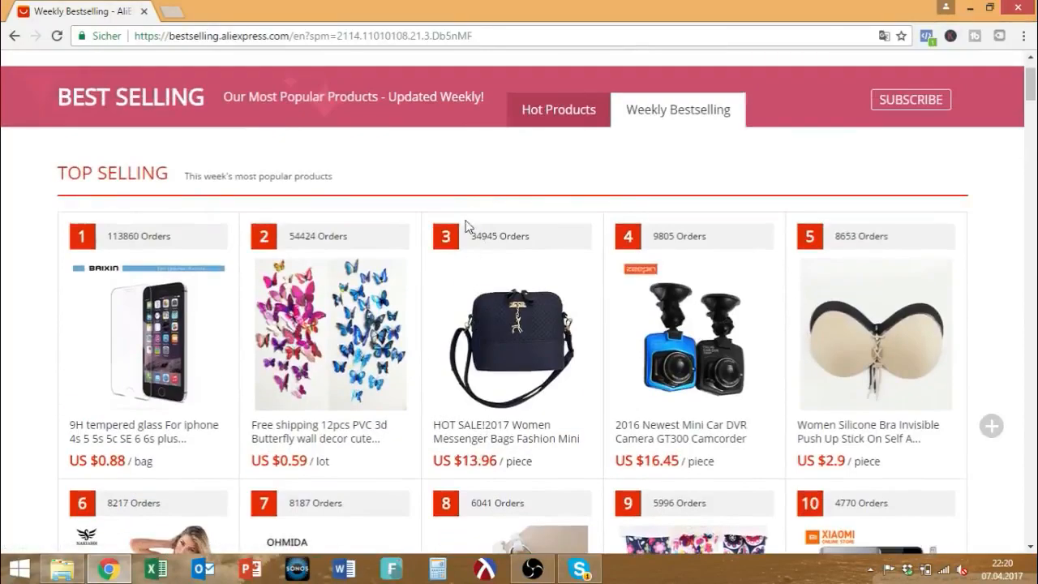
pyautogui.moveTo(469, 236); pyautogui.dragTo(528, 235)
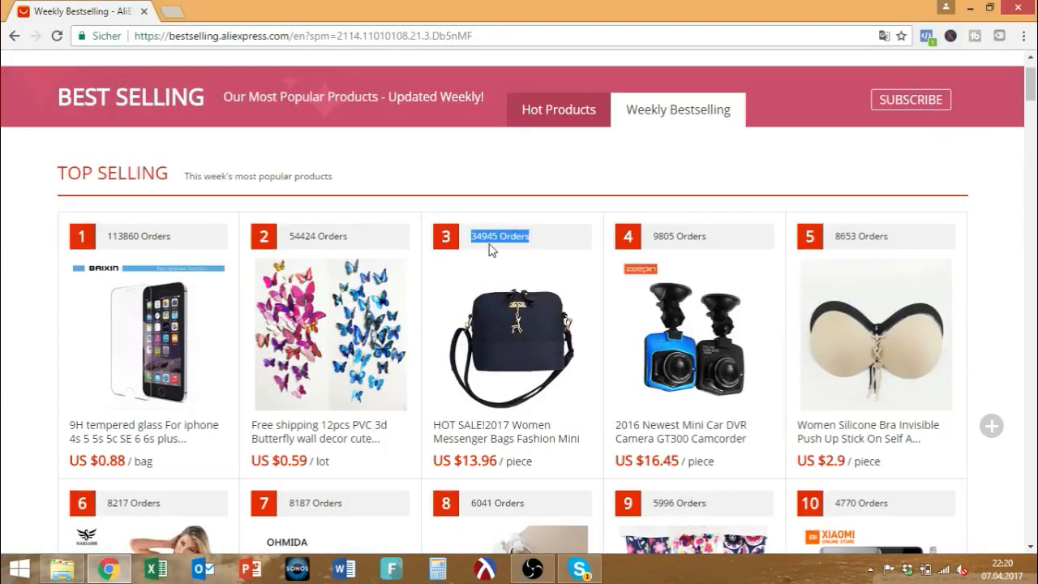
pyautogui.moveTo(108, 236); pyautogui.dragTo(179, 240)
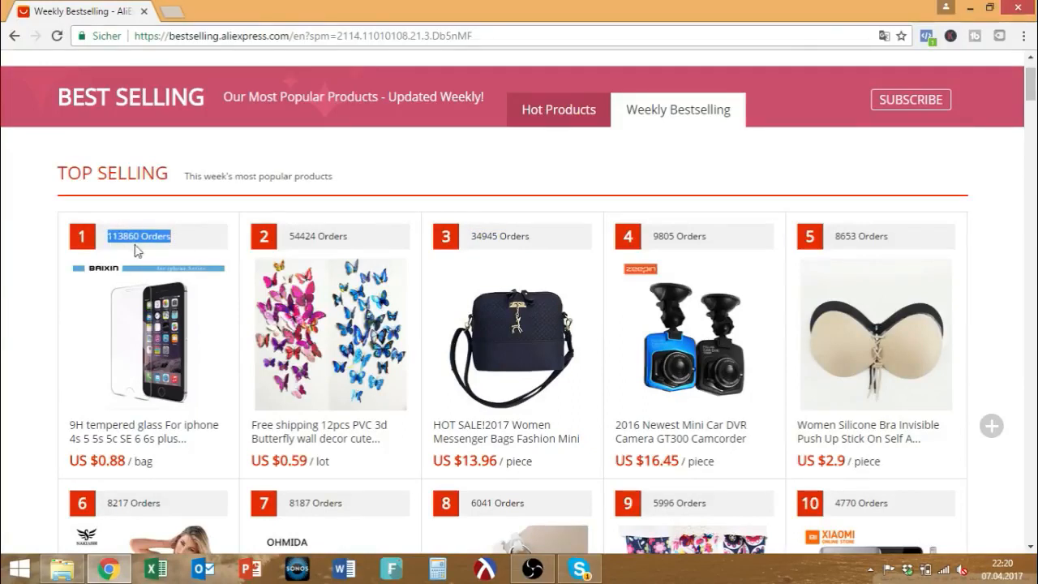
# Reselect the number-one product's rank, the TOP SELLING heading, and finally its 113860 orders.
pyautogui.scroll(-2, 170, 334)
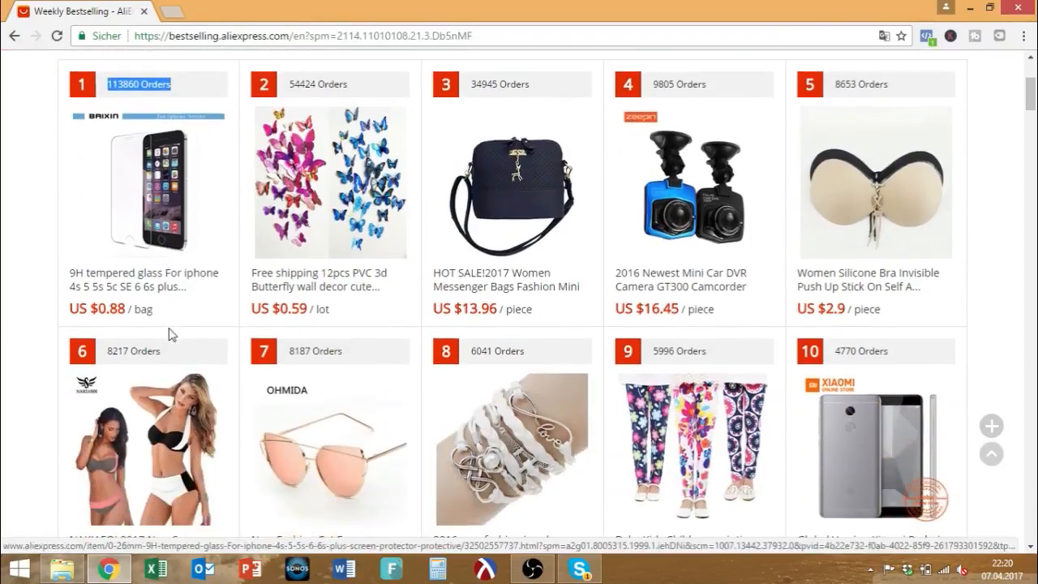
pyautogui.scroll(3, 170, 334)
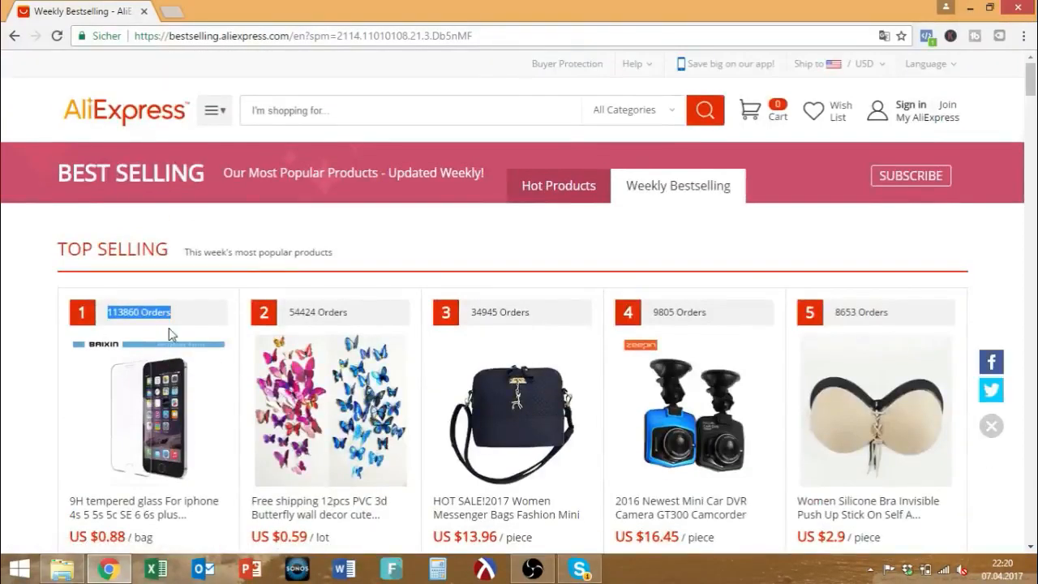
pyautogui.scroll(-2, 169, 328)
pyautogui.click(47, 278)
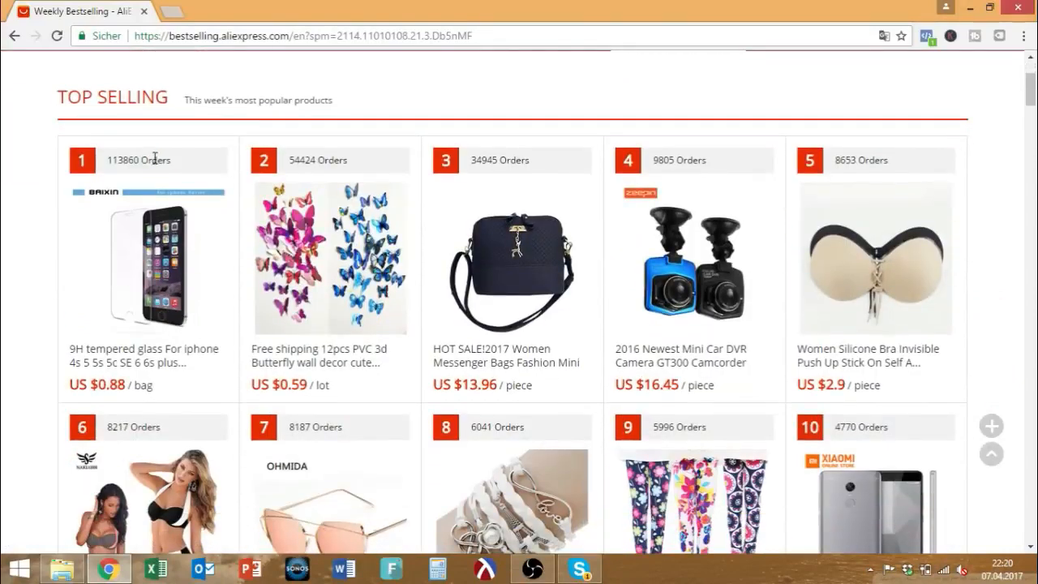
pyautogui.moveTo(171, 167); pyautogui.dragTo(80, 162)
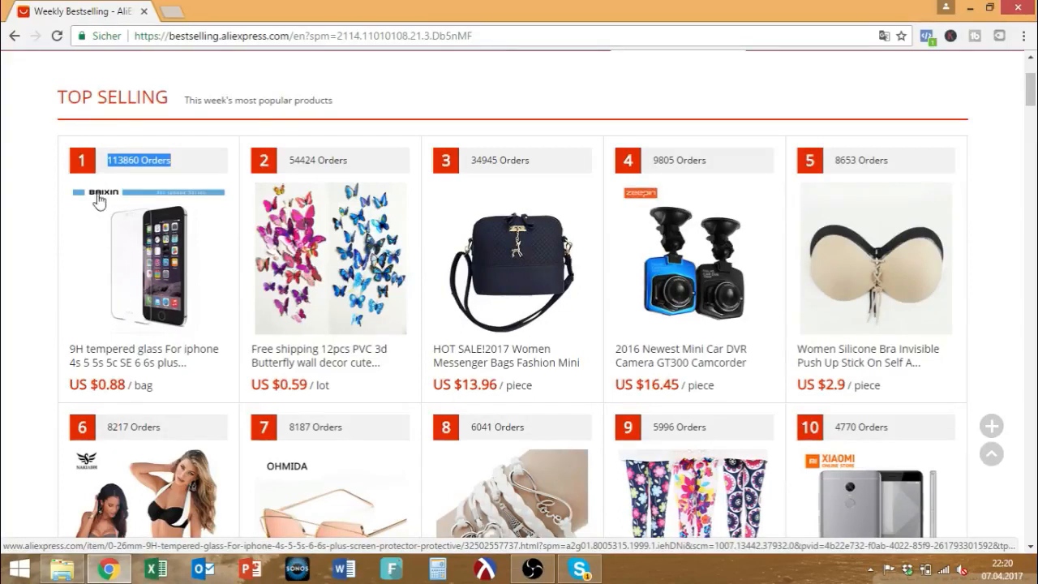
pyautogui.moveTo(58, 96); pyautogui.dragTo(167, 97)
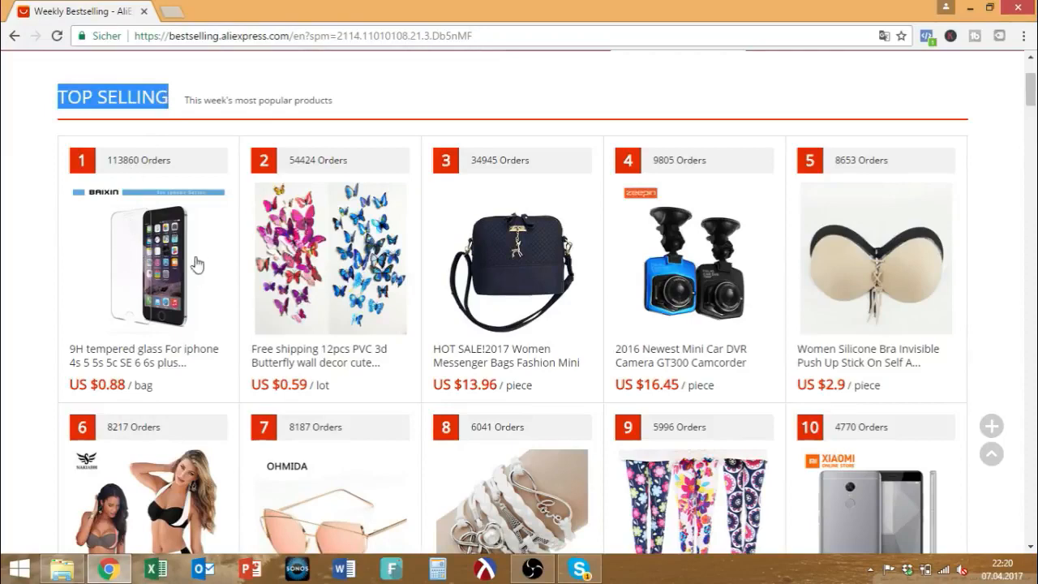
pyautogui.scroll(-1, 158, 270)
pyautogui.scroll(-1, 158, 270)
pyautogui.scroll(2, 154, 276)
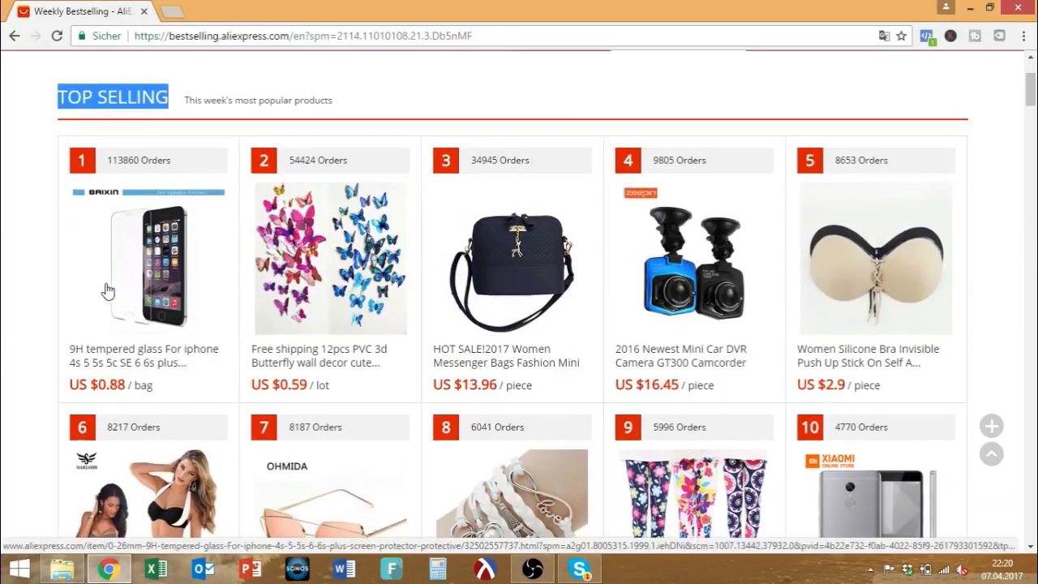
pyautogui.moveTo(133, 272); pyautogui.dragTo(130, 223)
pyautogui.moveTo(170, 161); pyautogui.dragTo(107, 161)
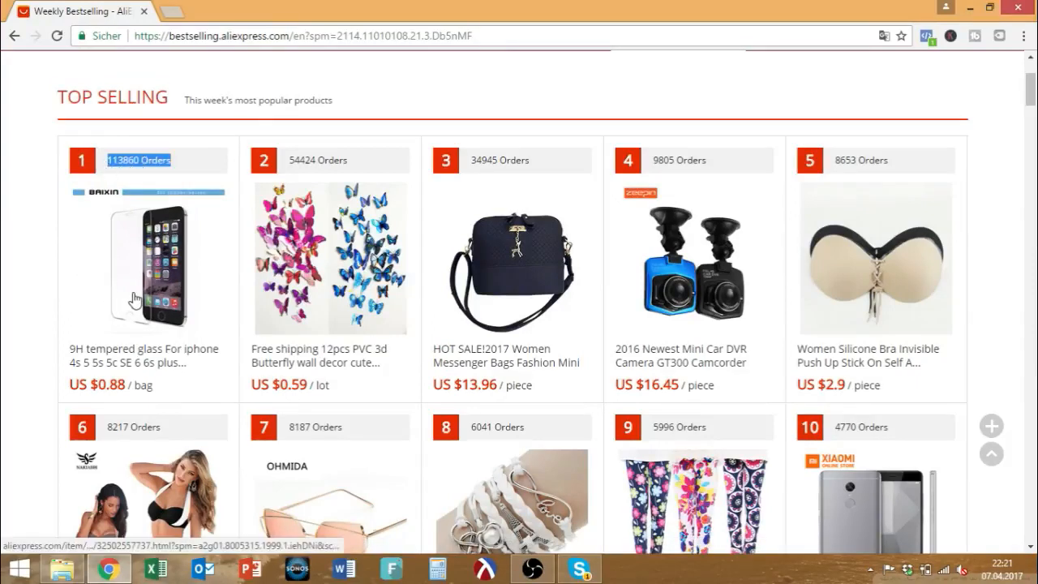
pyautogui.scroll(-2, 133, 294)
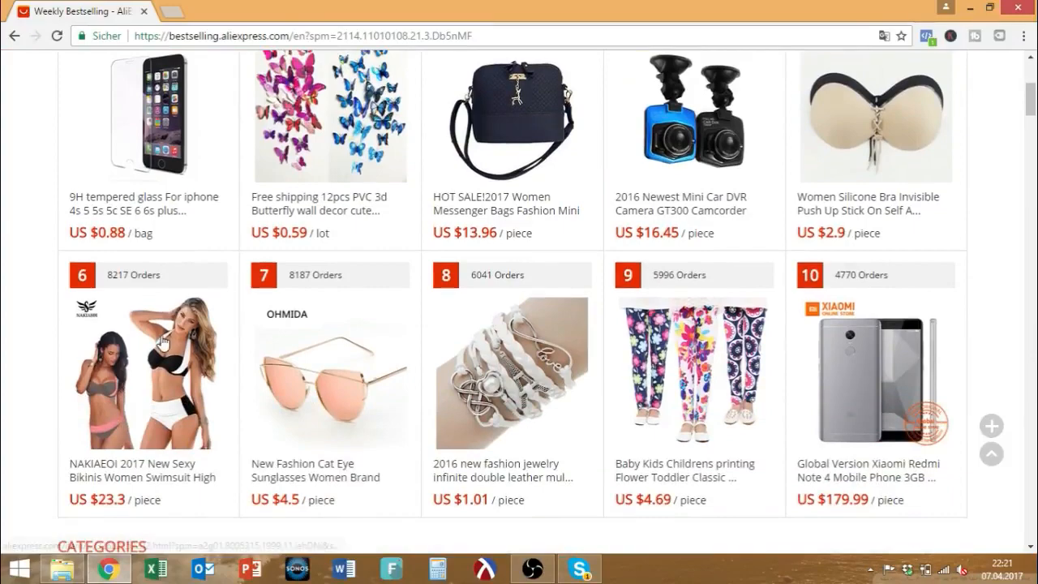
pyautogui.scroll(2, 146, 332)
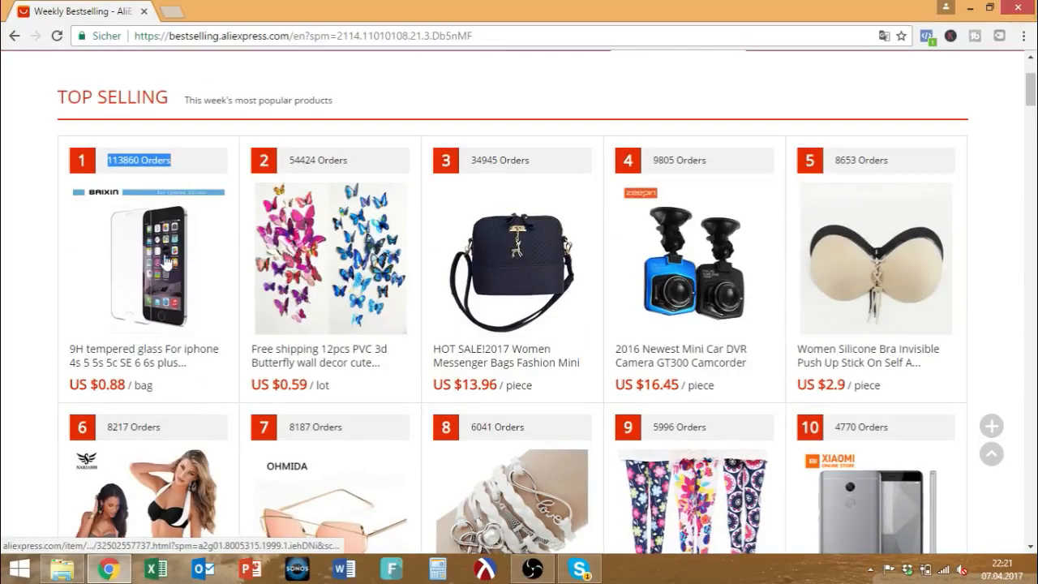
pyautogui.scroll(-4, 876, 292)
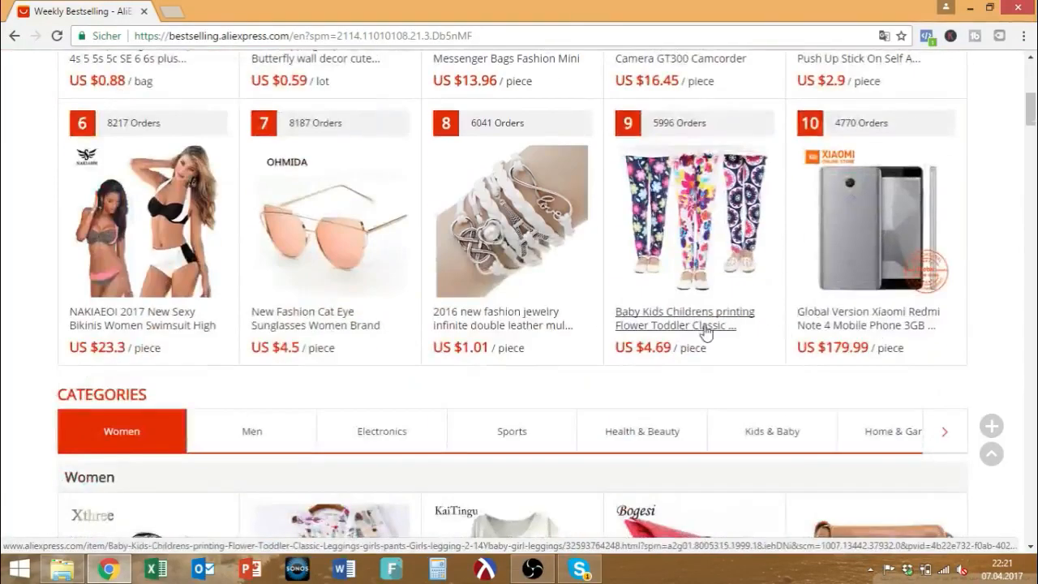
pyautogui.scroll(5, 481, 332)
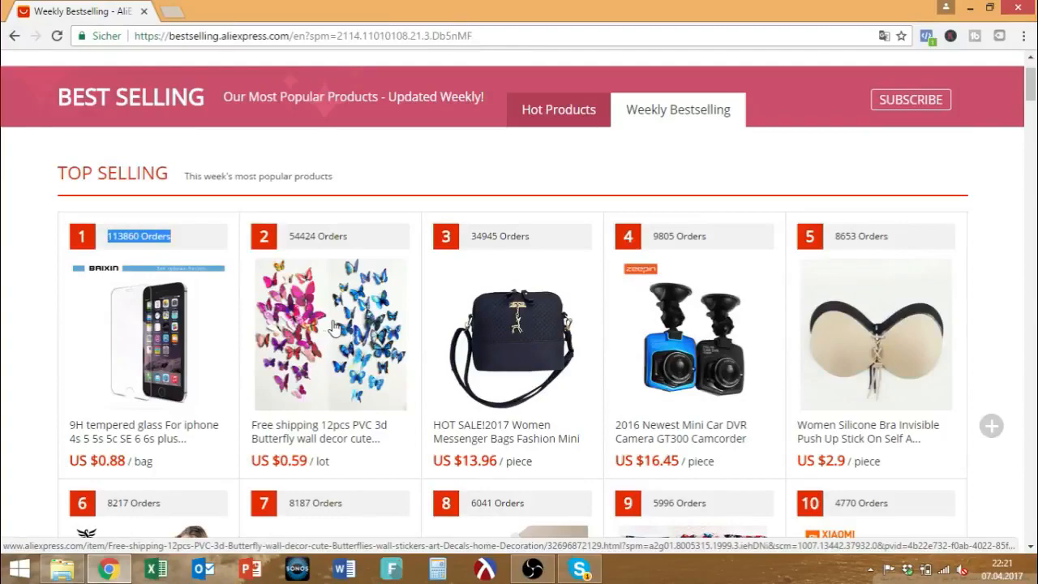
pyautogui.scroll(-7, 332, 329)
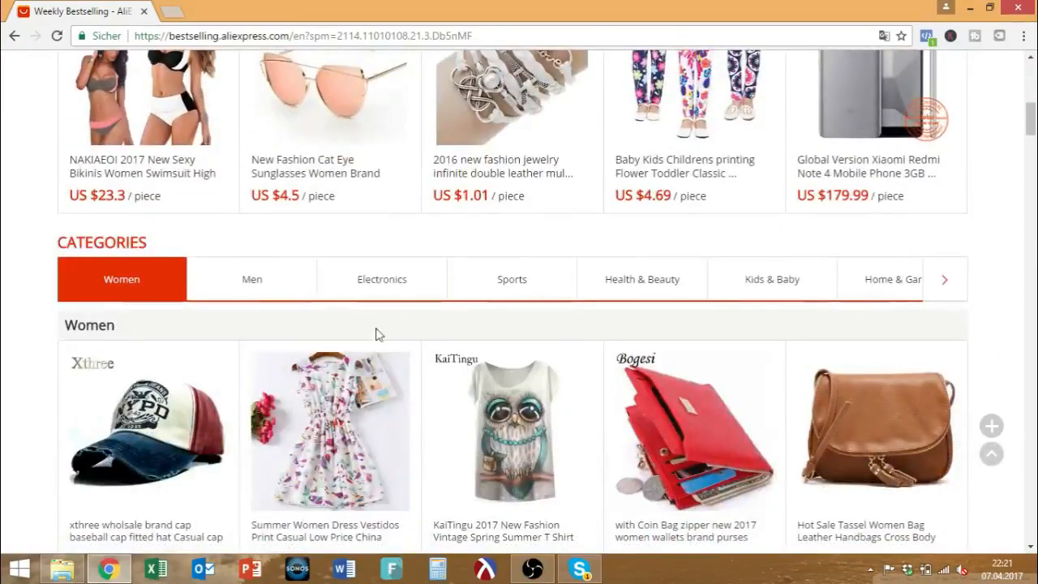
pyautogui.scroll(-15, 326, 324)
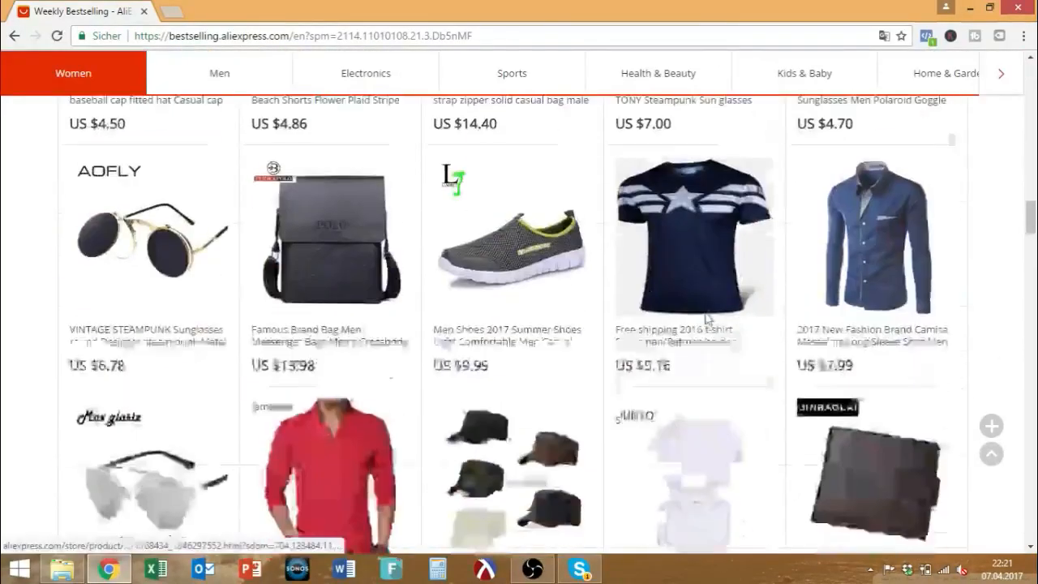
pyautogui.moveTo(1031, 231); pyautogui.dragTo(1034, 88)
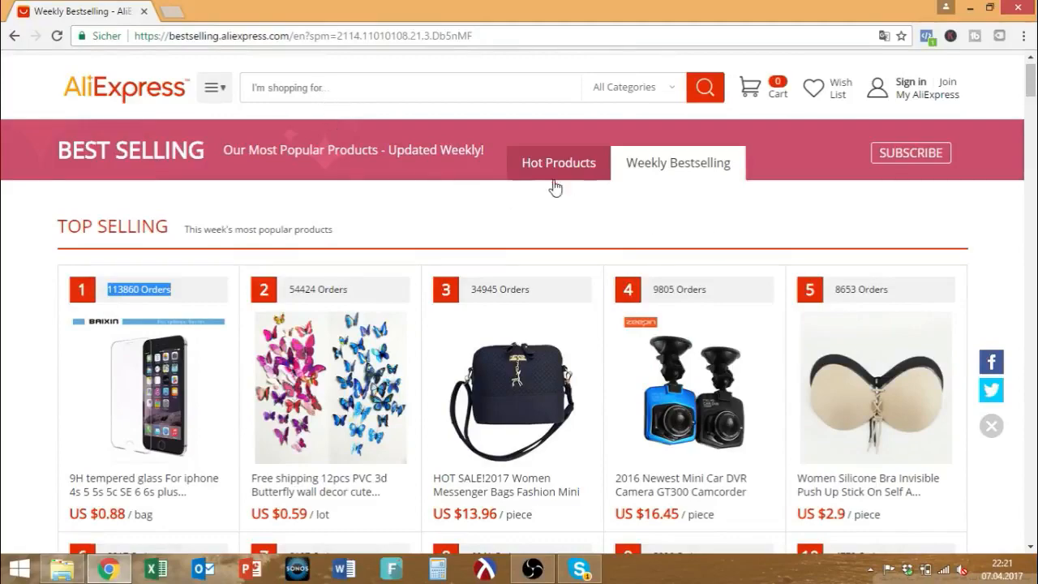
pyautogui.scroll(-3, 637, 234)
pyautogui.scroll(4, 638, 237)
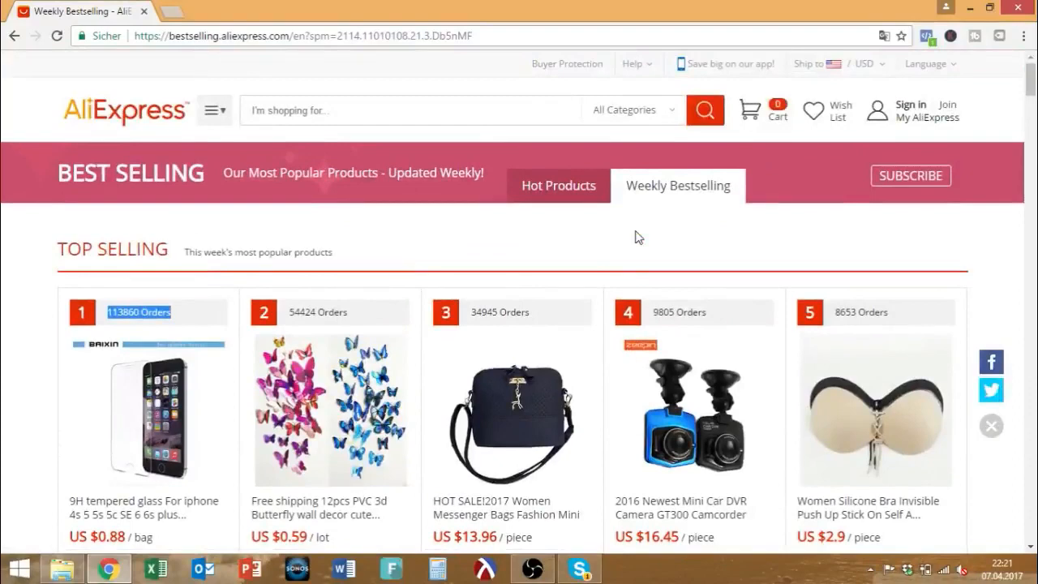
pyautogui.scroll(-1, 599, 253)
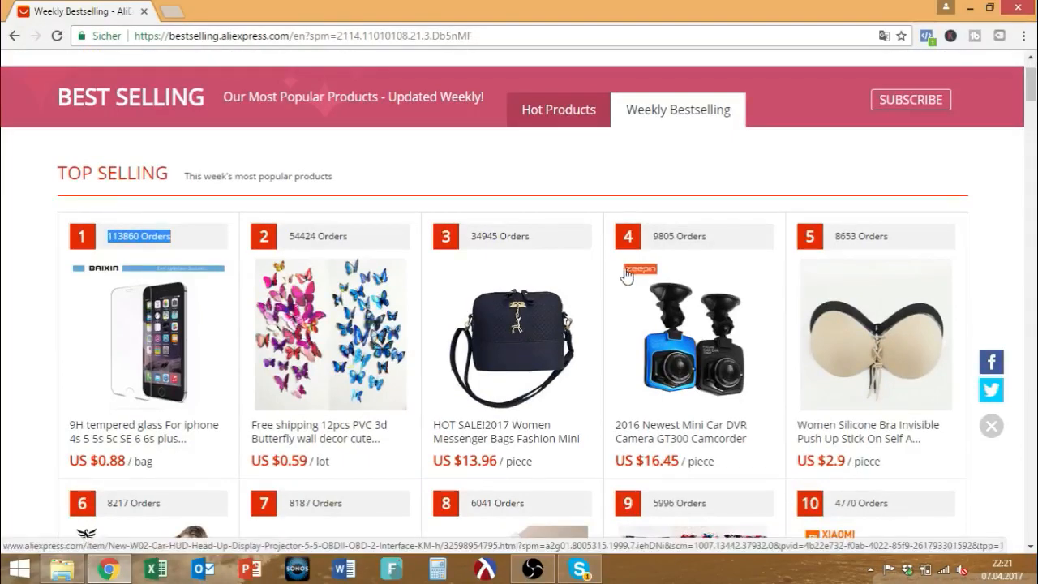
pyautogui.scroll(1, 625, 276)
pyautogui.scroll(-9, 624, 274)
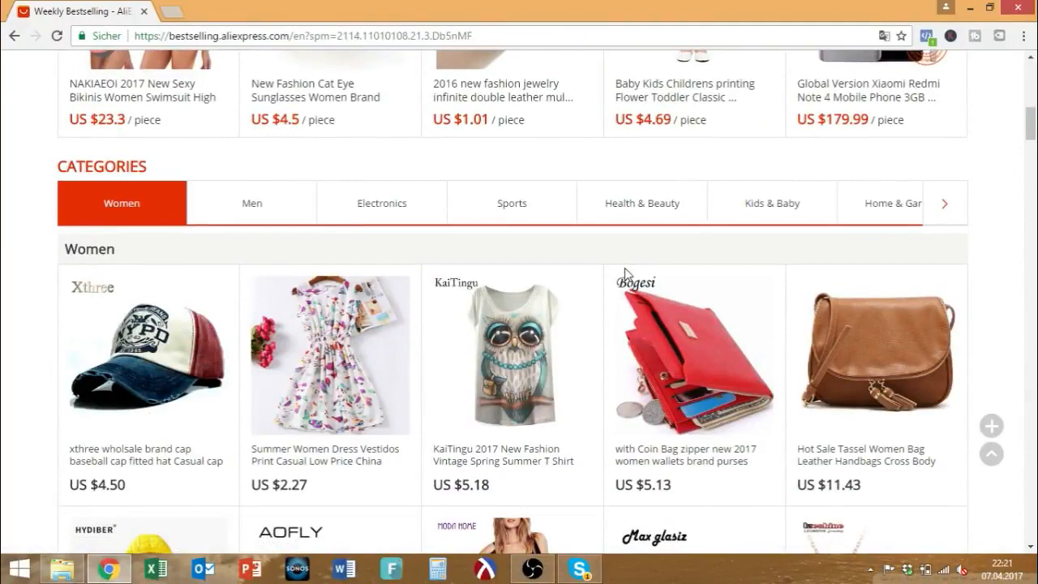
pyautogui.scroll(-3, 624, 267)
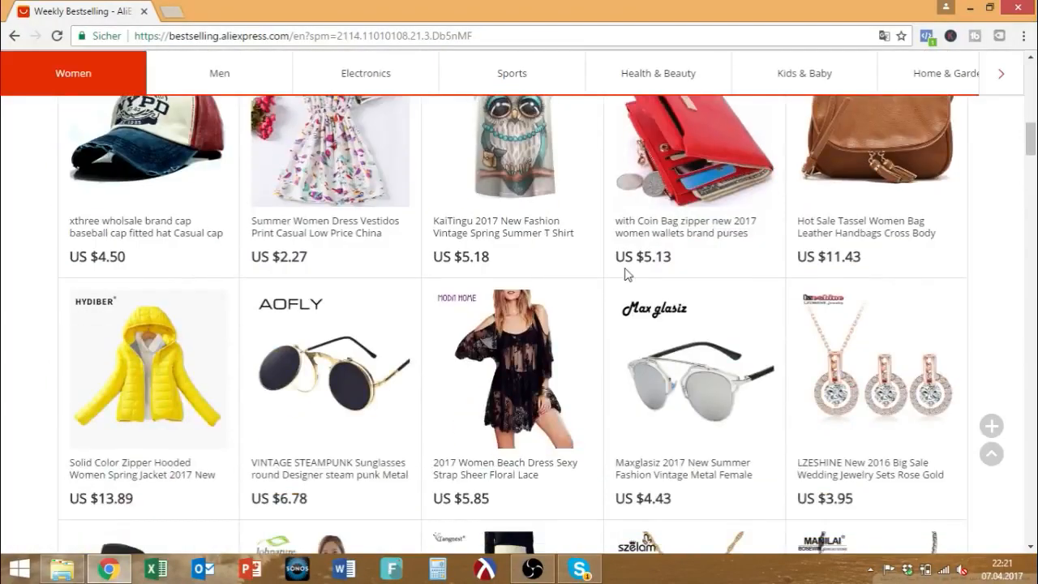
pyautogui.scroll(-2, 624, 274)
pyautogui.scroll(15, 623, 272)
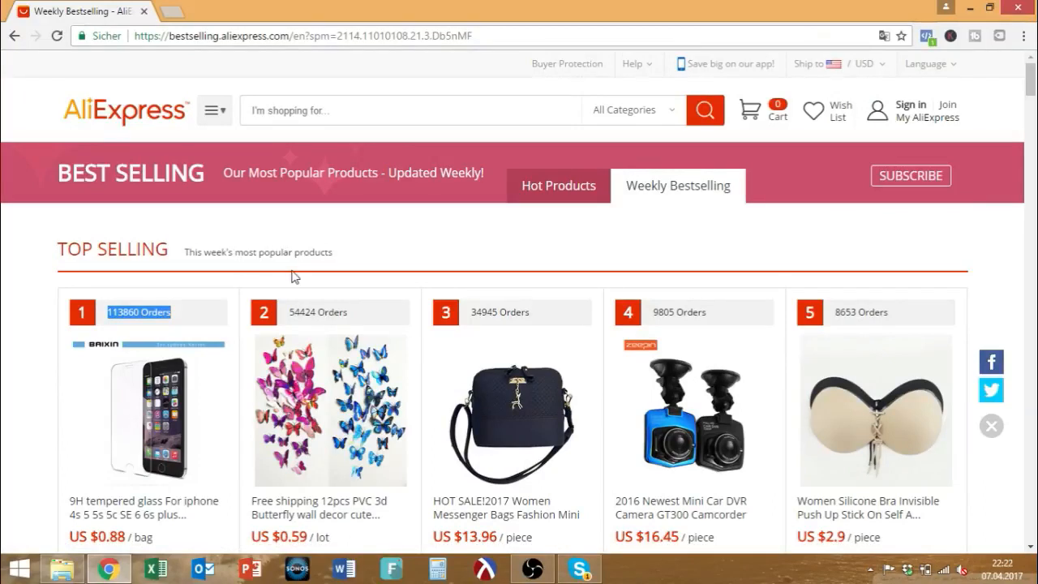
# Scroll to the weekly bestsellers and highlight item 1's '113860 Orders' count.
pyautogui.scroll(-5, 294, 271)
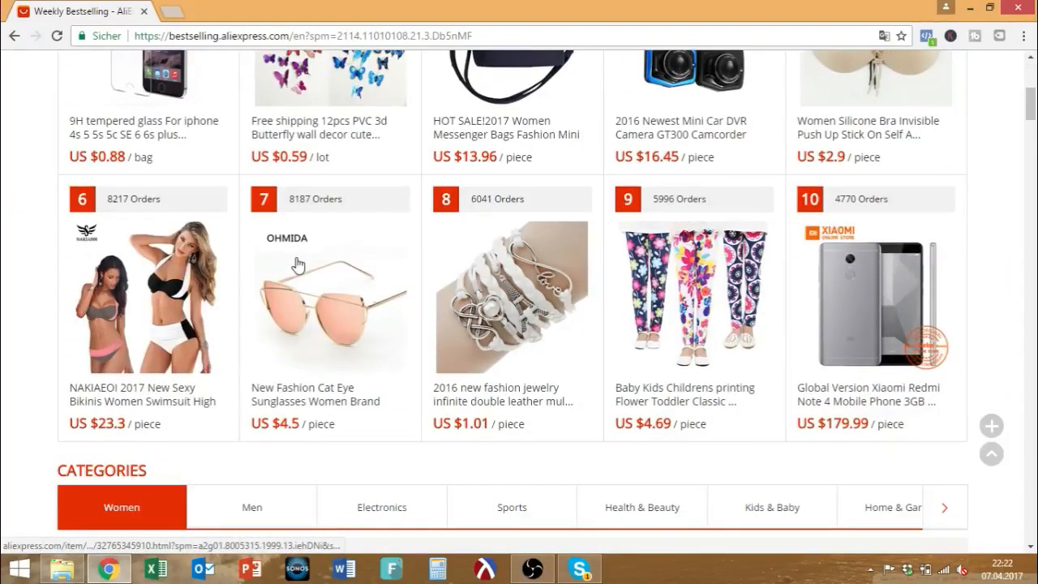
pyautogui.scroll(-7, 297, 265)
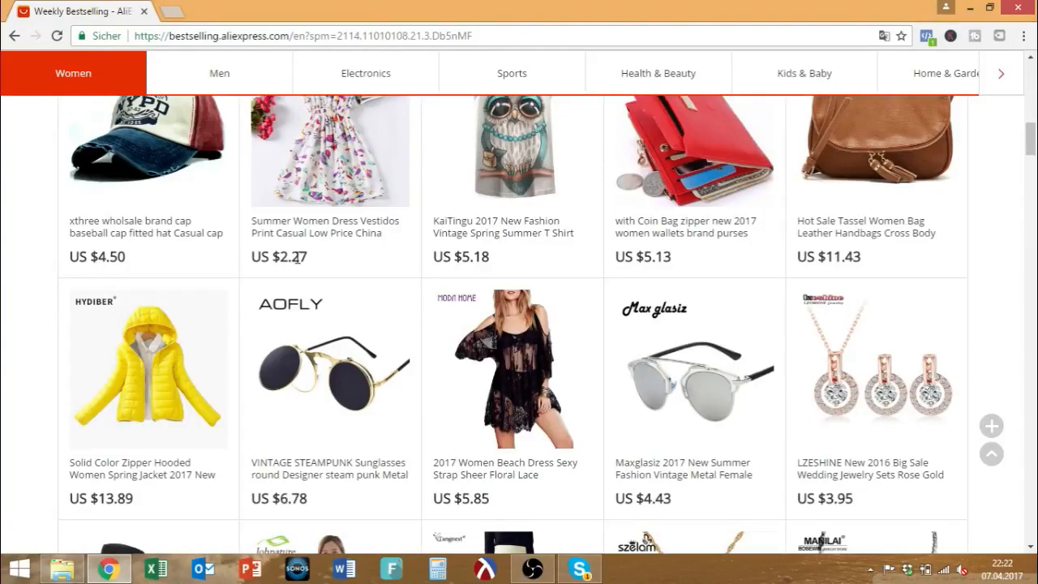
pyautogui.scroll(8, 298, 258)
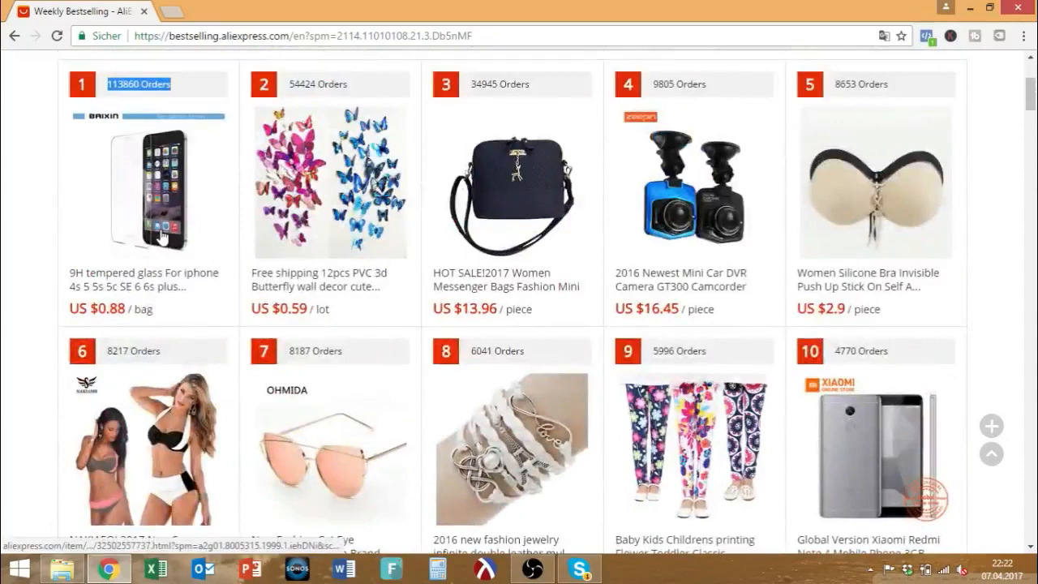
pyautogui.click(109, 86)
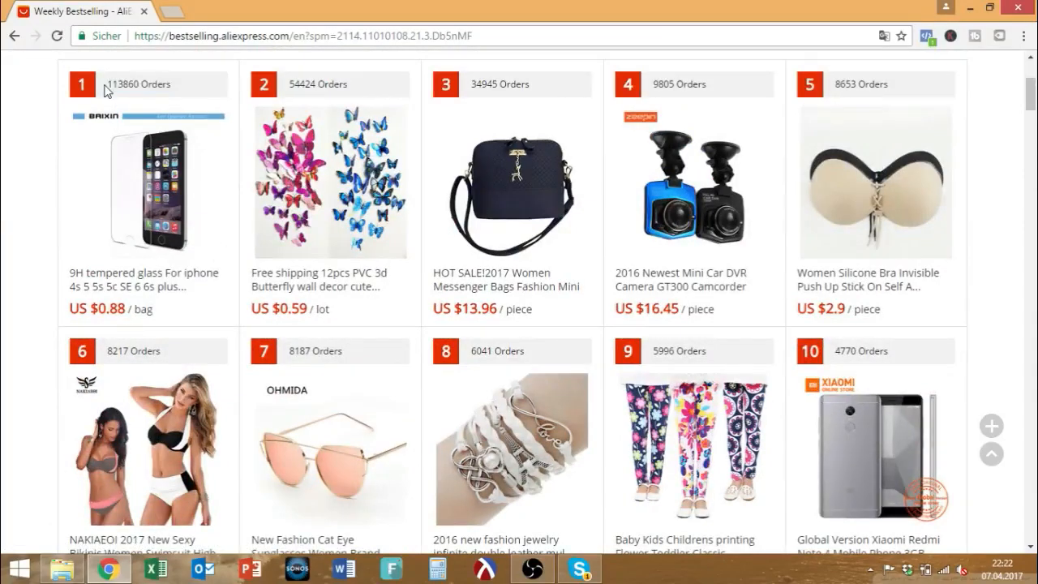
pyautogui.moveTo(110, 86); pyautogui.dragTo(182, 86)
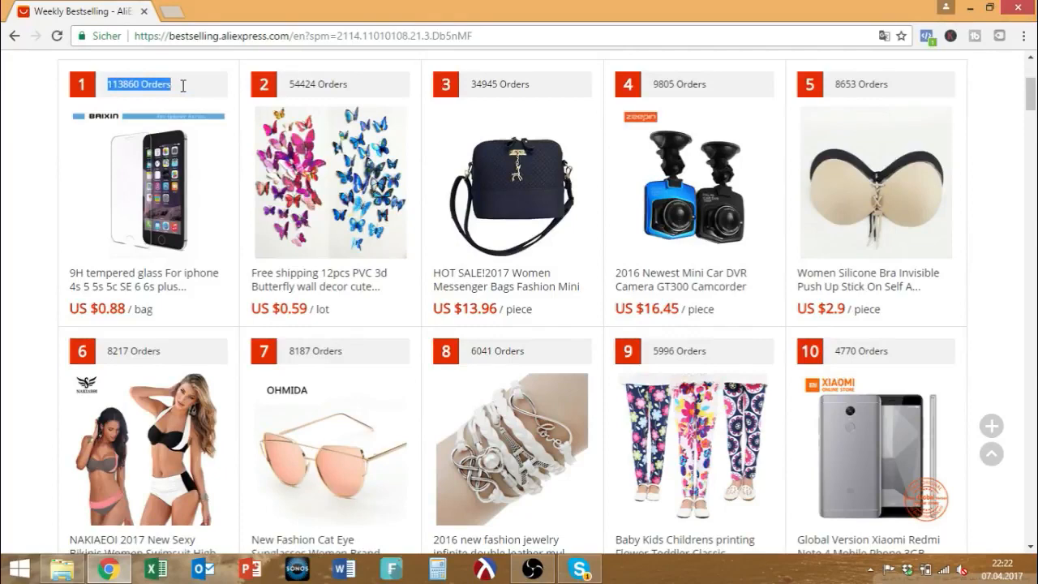
pyautogui.scroll(3, 197, 100)
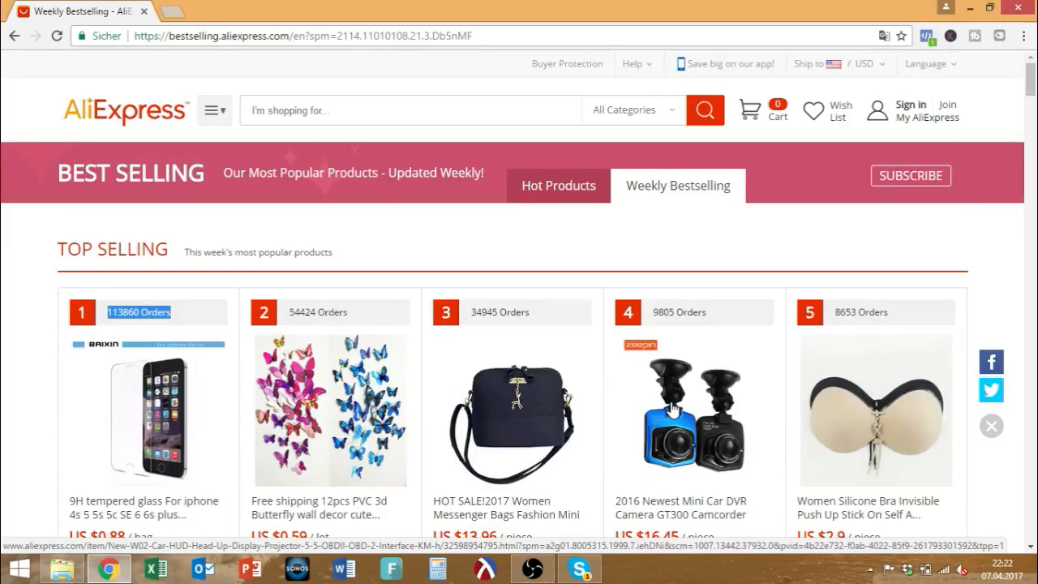
pyautogui.scroll(-1, 671, 409)
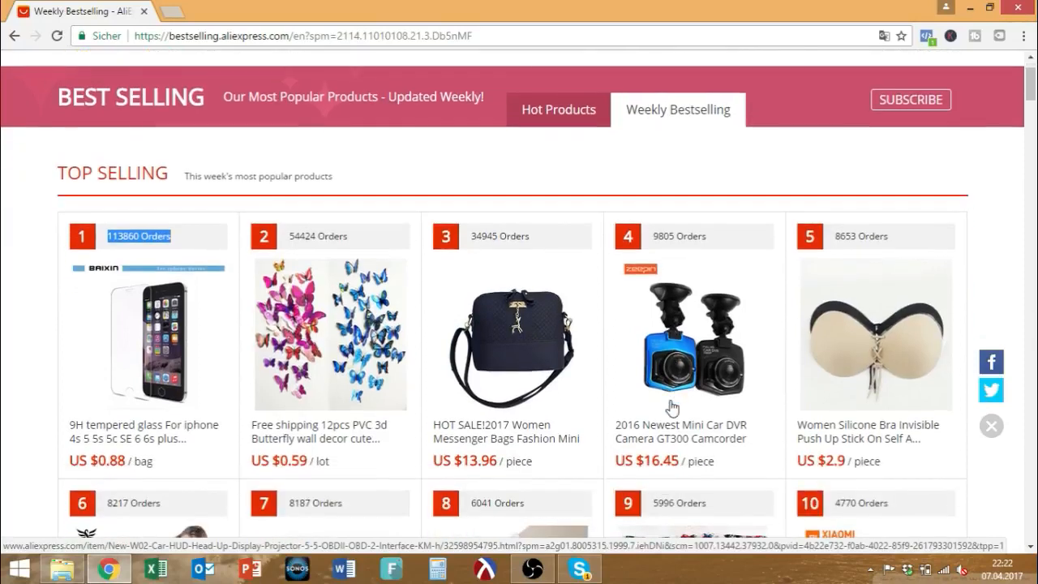
pyautogui.scroll(1, 672, 407)
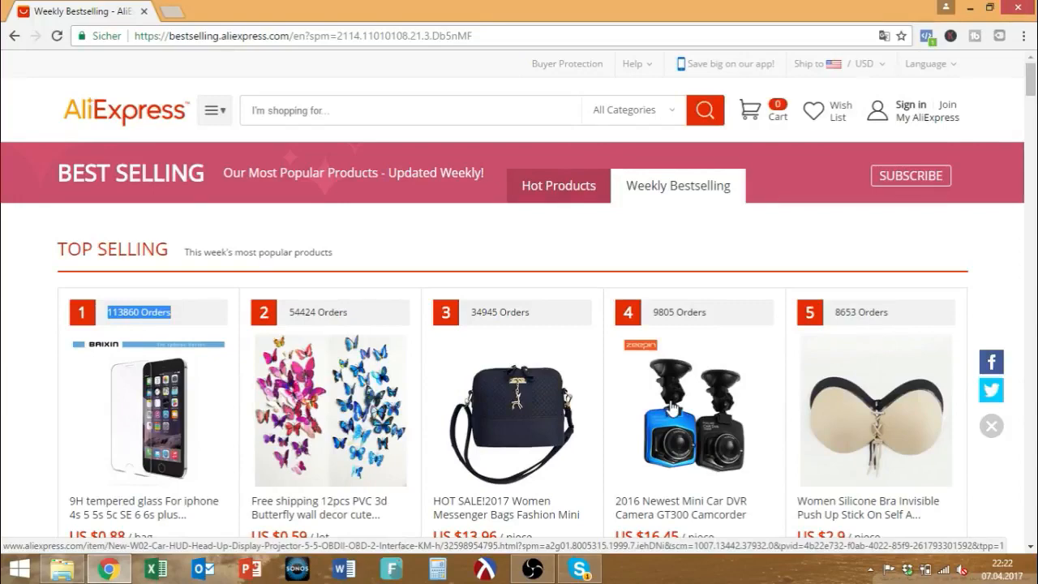
# Return to the AliExpress home page and browse its category list.
pyautogui.click(129, 126)
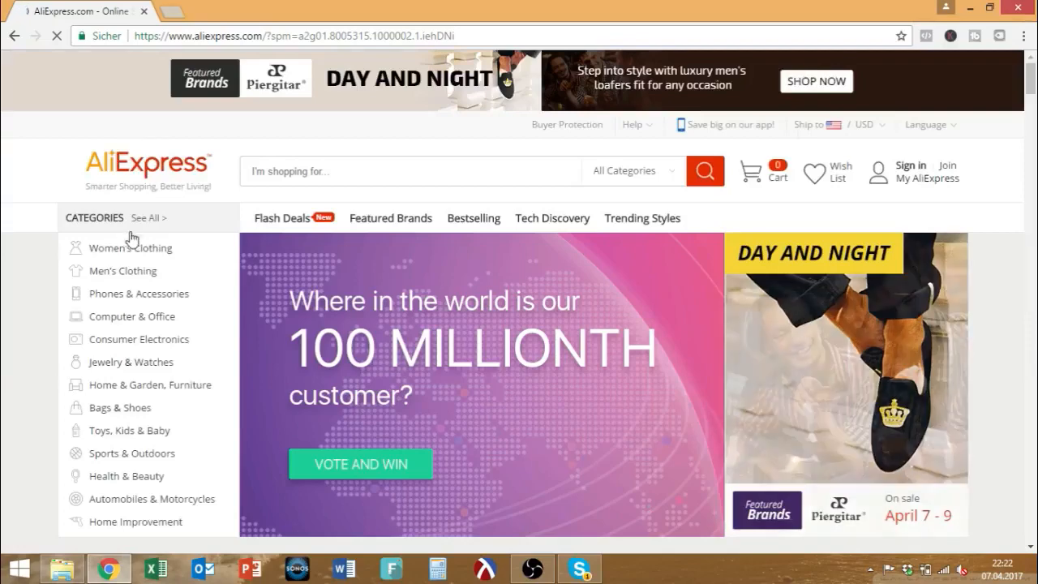
pyautogui.moveTo(136, 253)
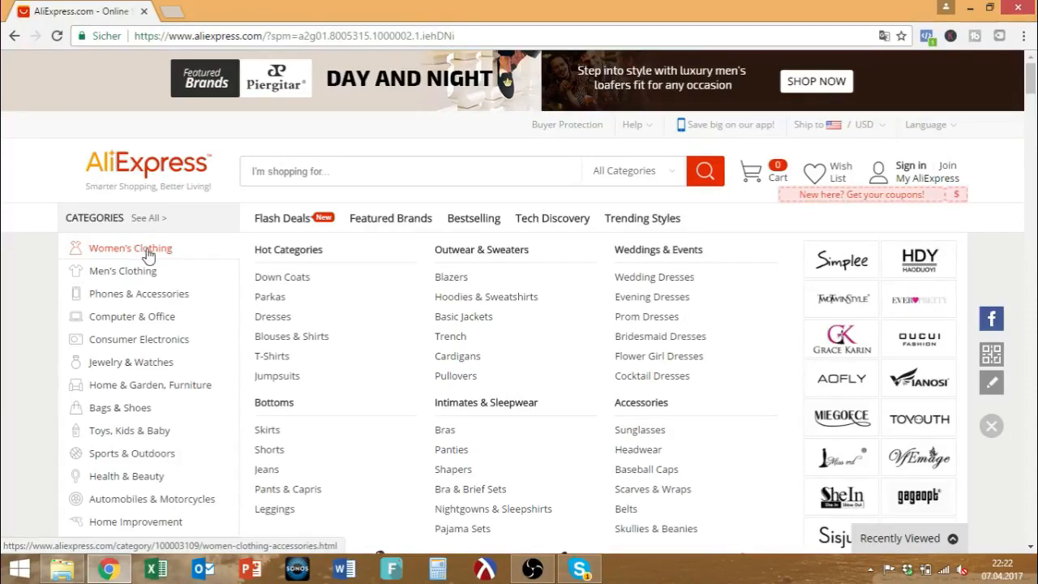
pyautogui.moveTo(140, 297)
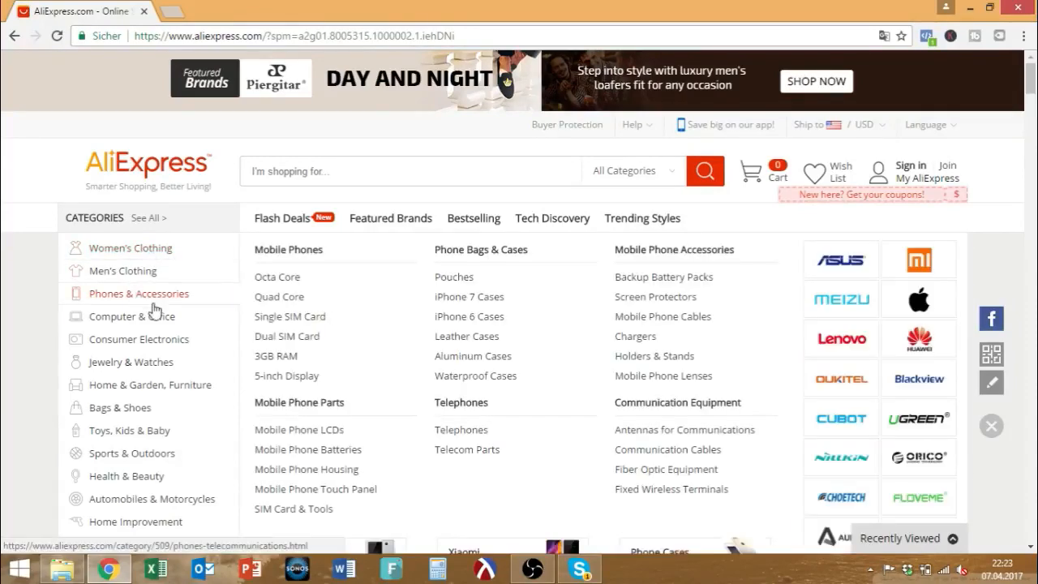
pyautogui.moveTo(156, 323)
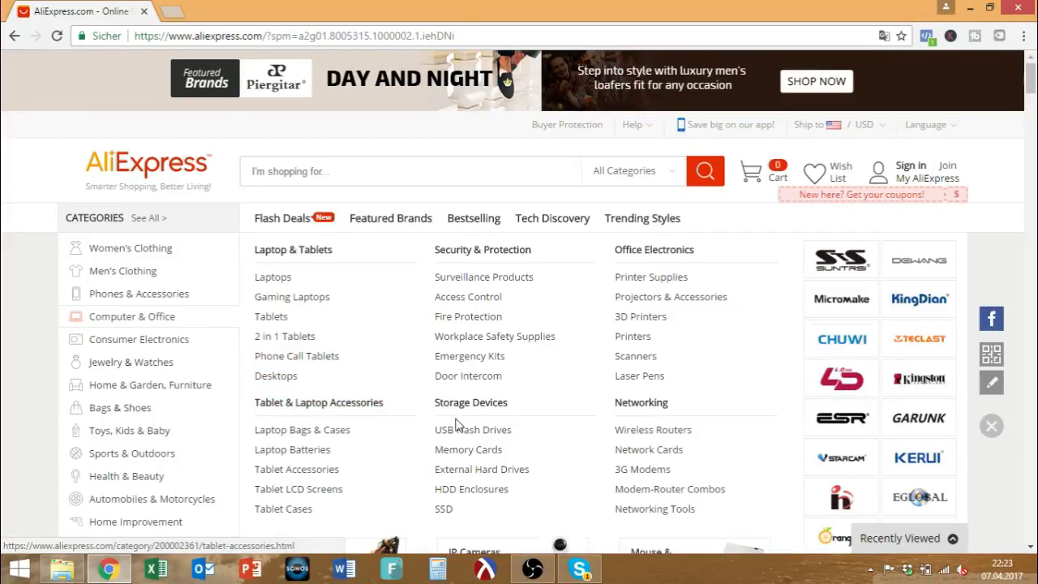
# Bring up the Bags & Shoes flyout showing Flip Flops under Men's Shoes.
pyautogui.scroll(-1, 462, 426)
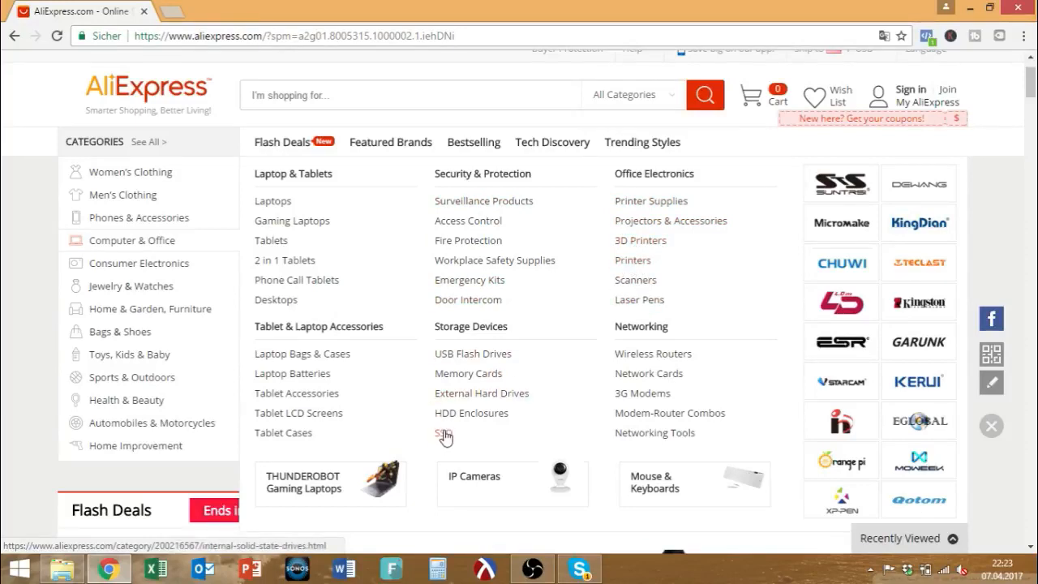
pyautogui.scroll(-2, 428, 426)
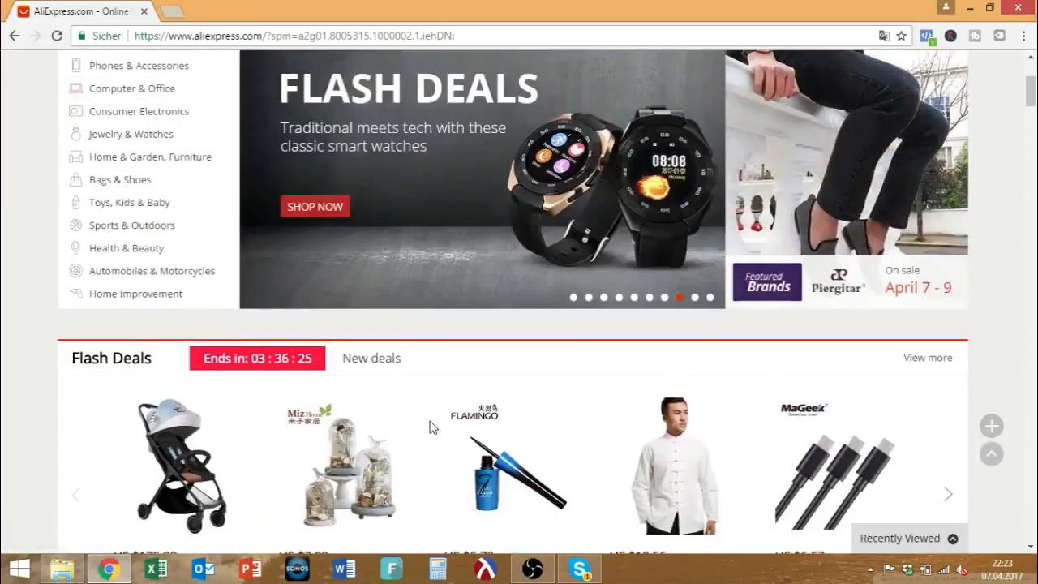
pyautogui.scroll(2, 585, 434)
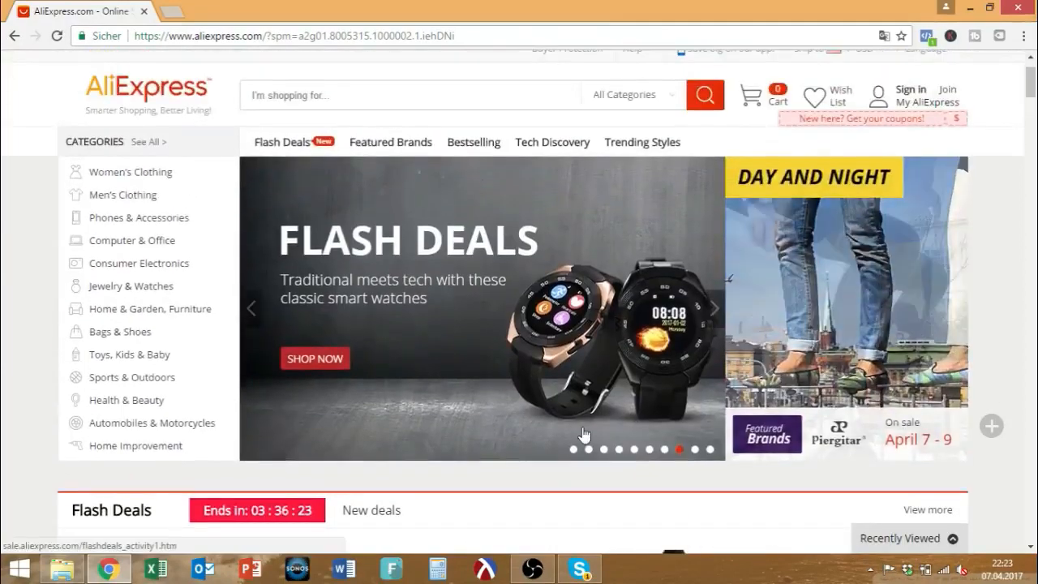
pyautogui.scroll(1, 584, 434)
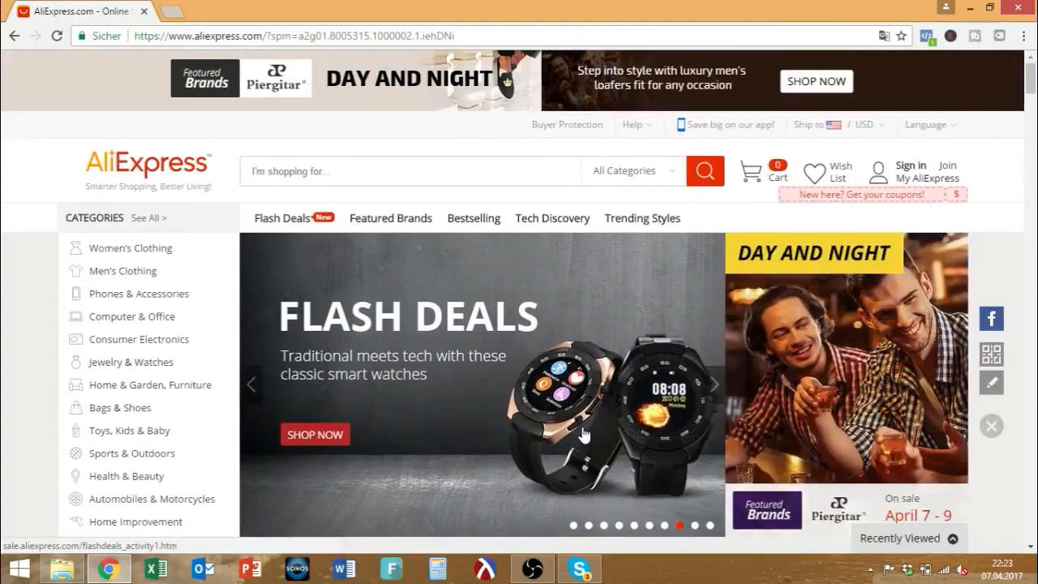
pyautogui.scroll(-2, 583, 435)
pyautogui.scroll(2, 583, 434)
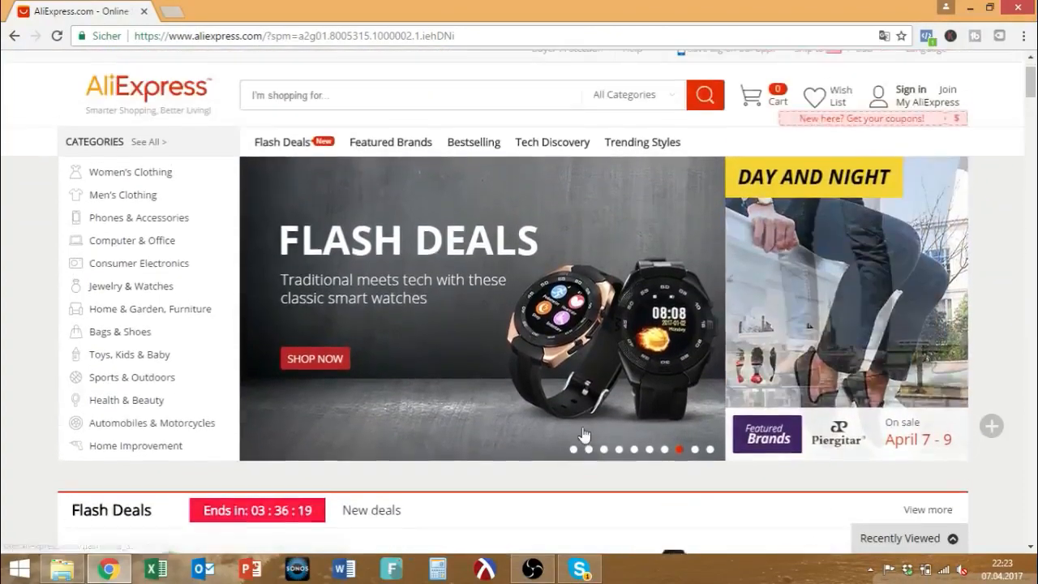
pyautogui.scroll(-1, 583, 435)
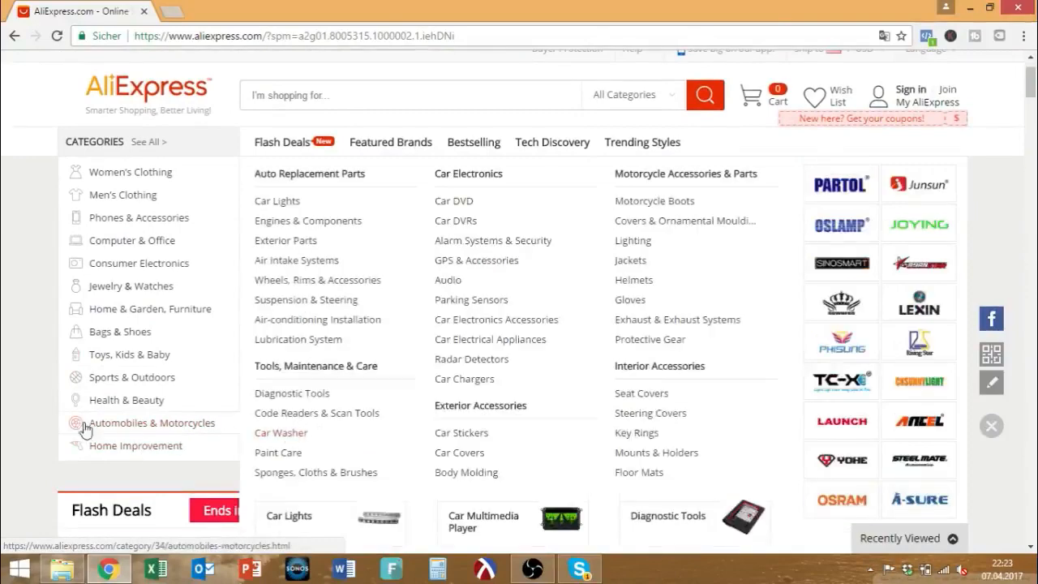
pyautogui.moveTo(162, 399)
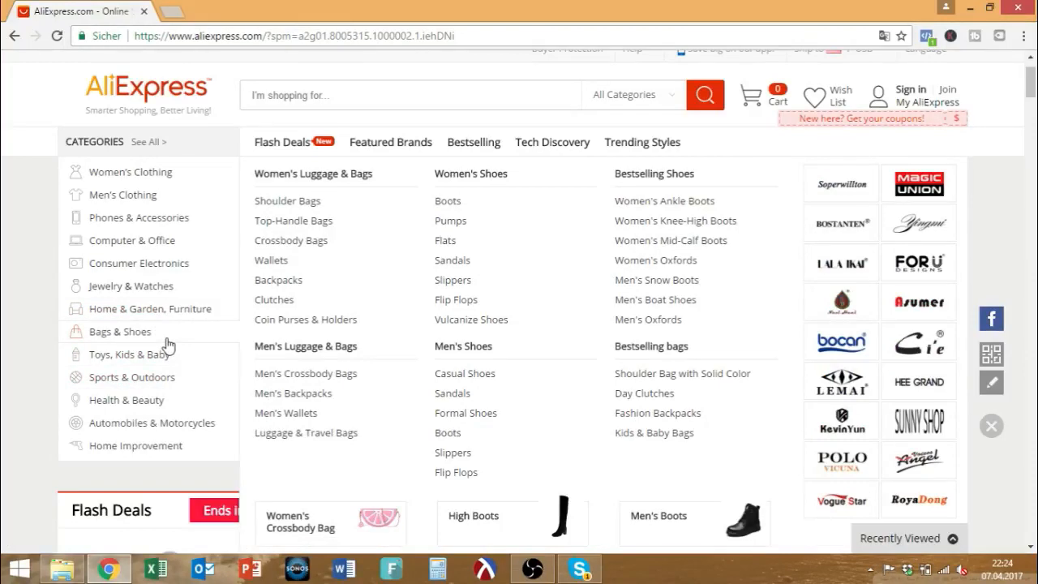
# Open Men's Shoes > Flip Flops and browse its 3,575 product results.
pyautogui.click(475, 472)
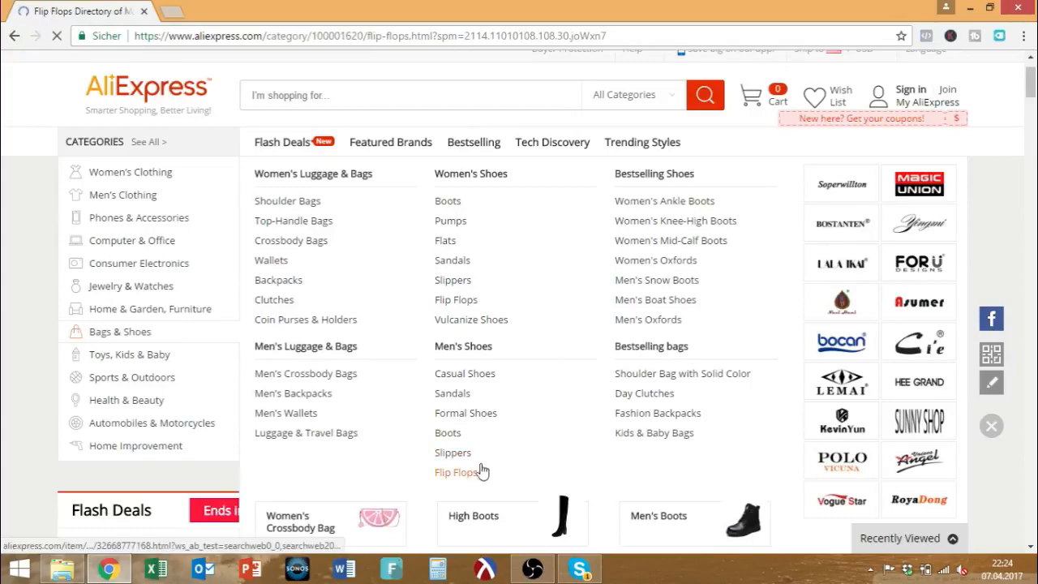
pyautogui.scroll(-3, 483, 472)
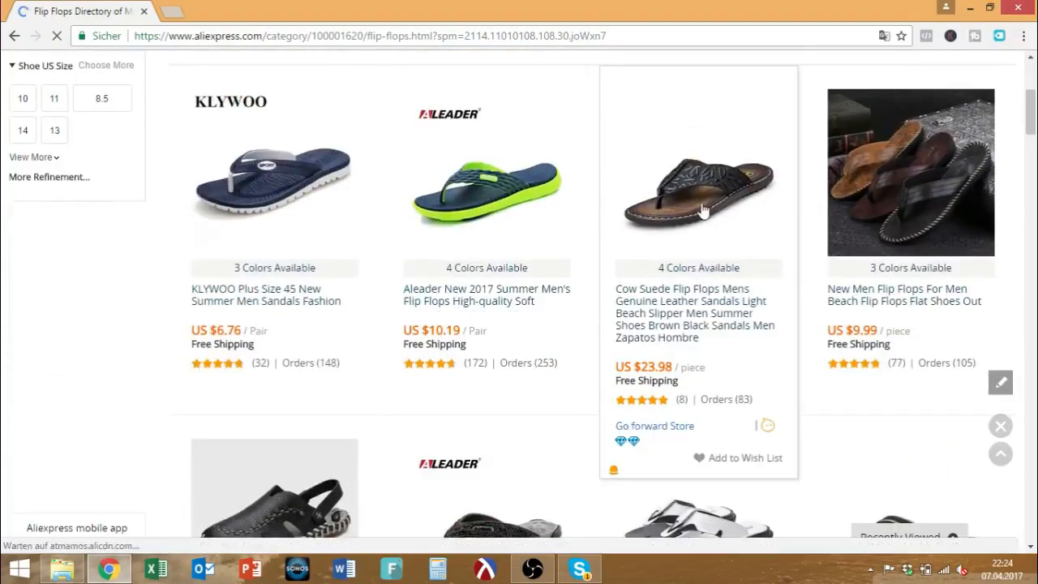
pyautogui.scroll(-4, 668, 392)
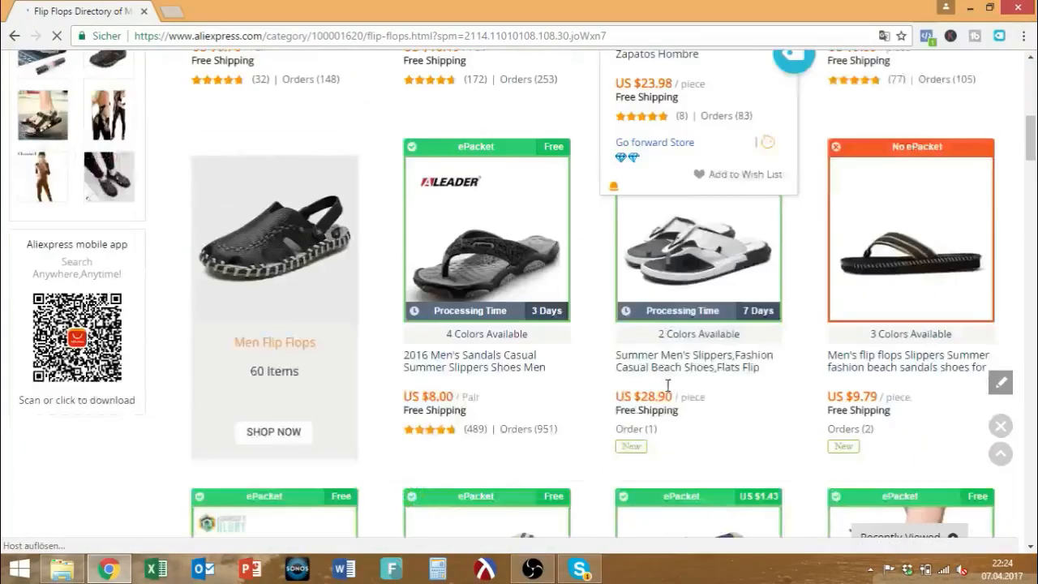
pyautogui.scroll(-3, 668, 392)
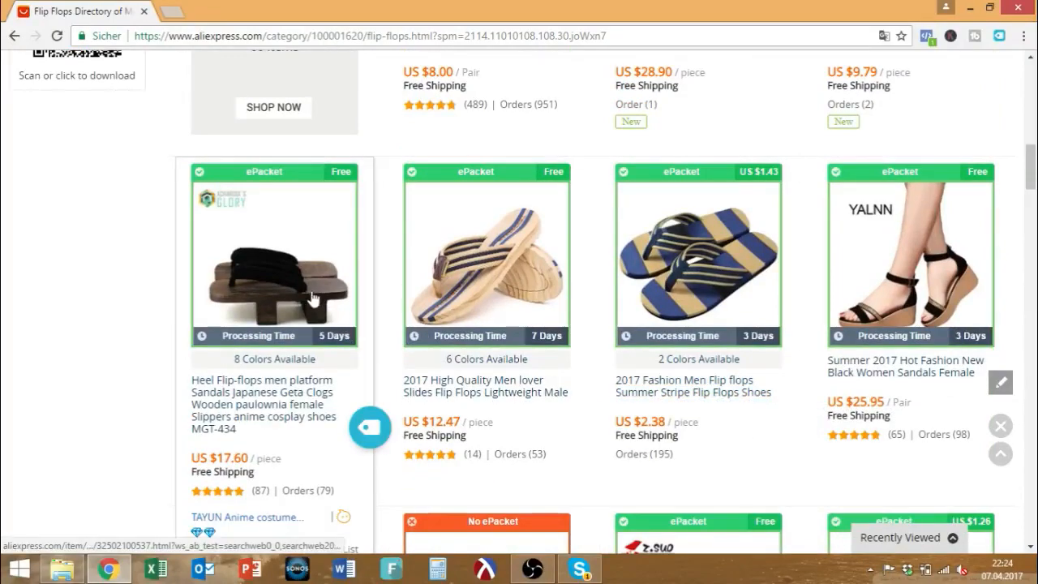
pyautogui.scroll(-3, 892, 308)
pyautogui.scroll(8, 827, 341)
pyautogui.scroll(5, 827, 341)
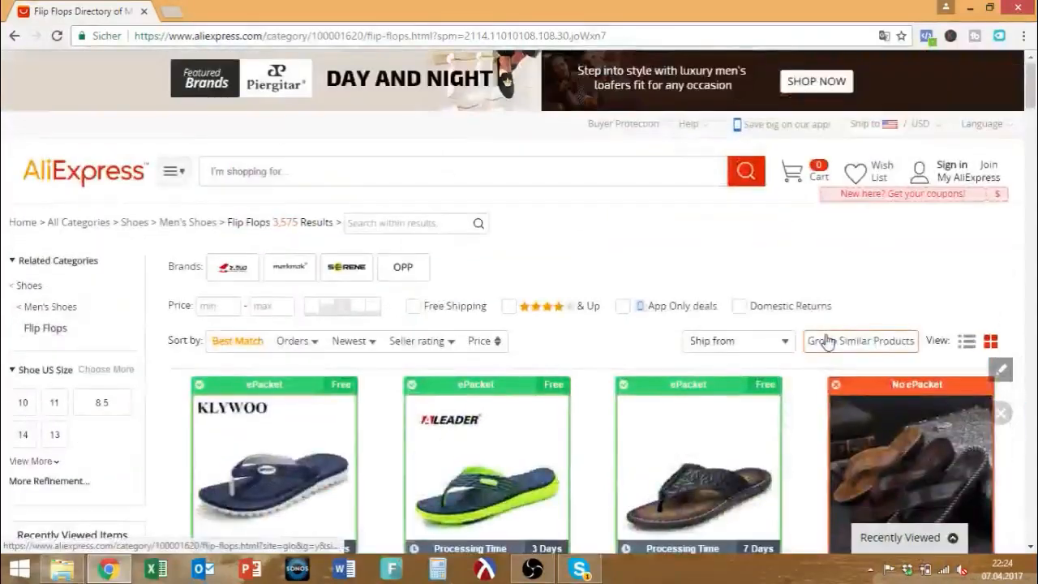
pyautogui.scroll(-3, 646, 344)
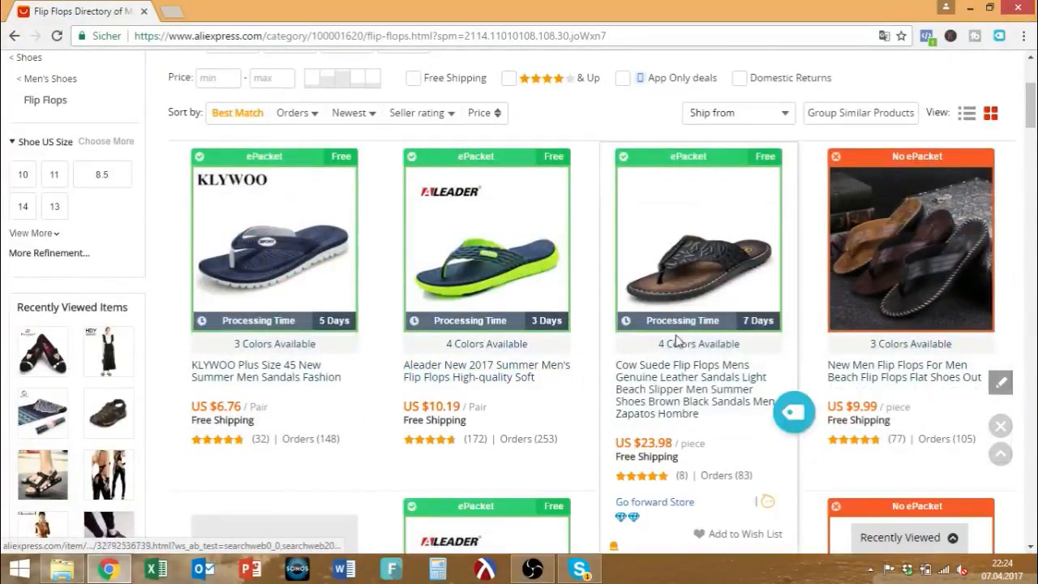
pyautogui.scroll(-4, 681, 351)
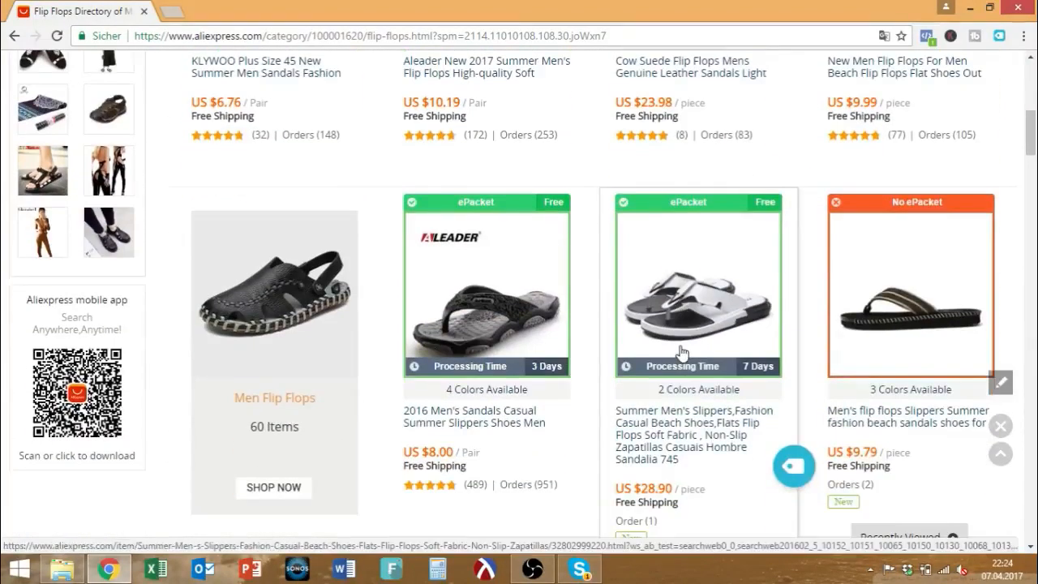
pyautogui.scroll(3, 681, 350)
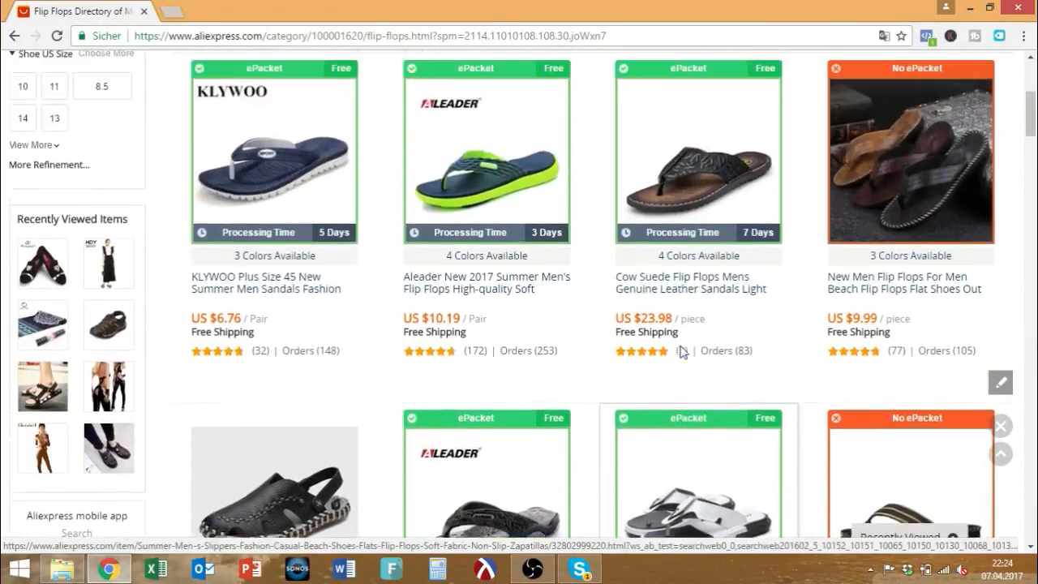
pyautogui.scroll(2, 681, 350)
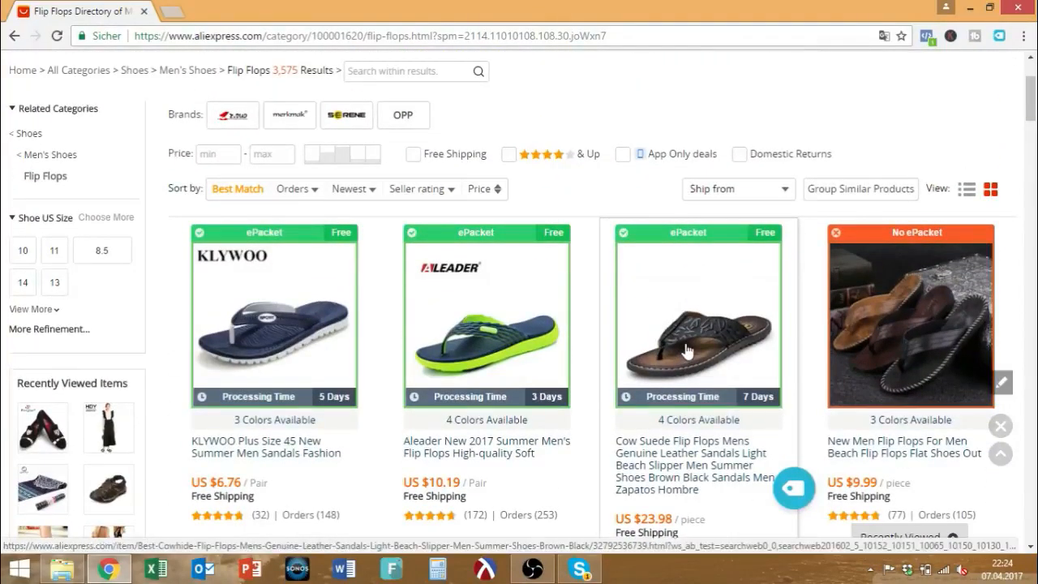
pyautogui.scroll(-9, 537, 366)
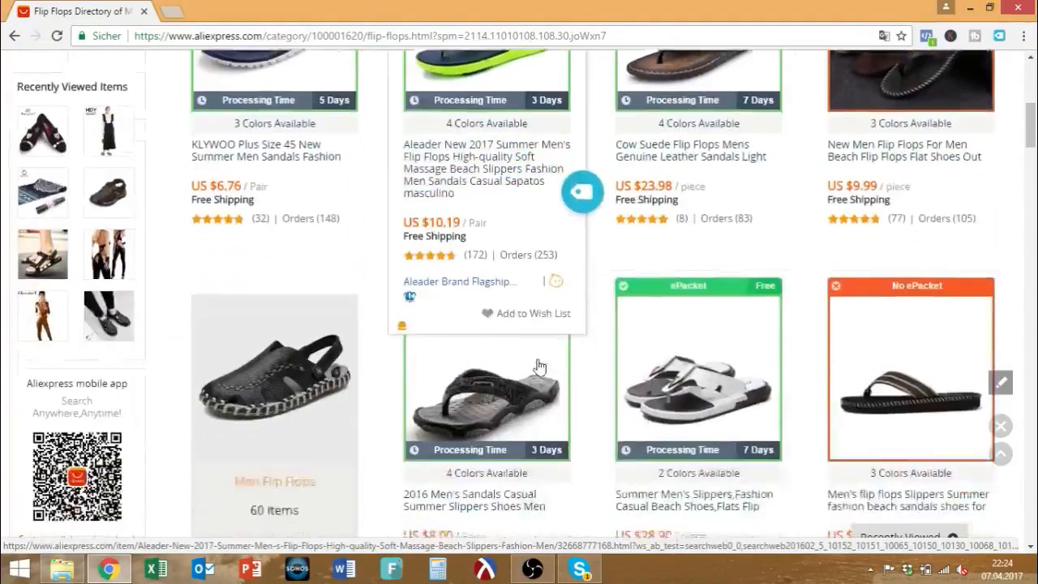
pyautogui.scroll(-1, 539, 366)
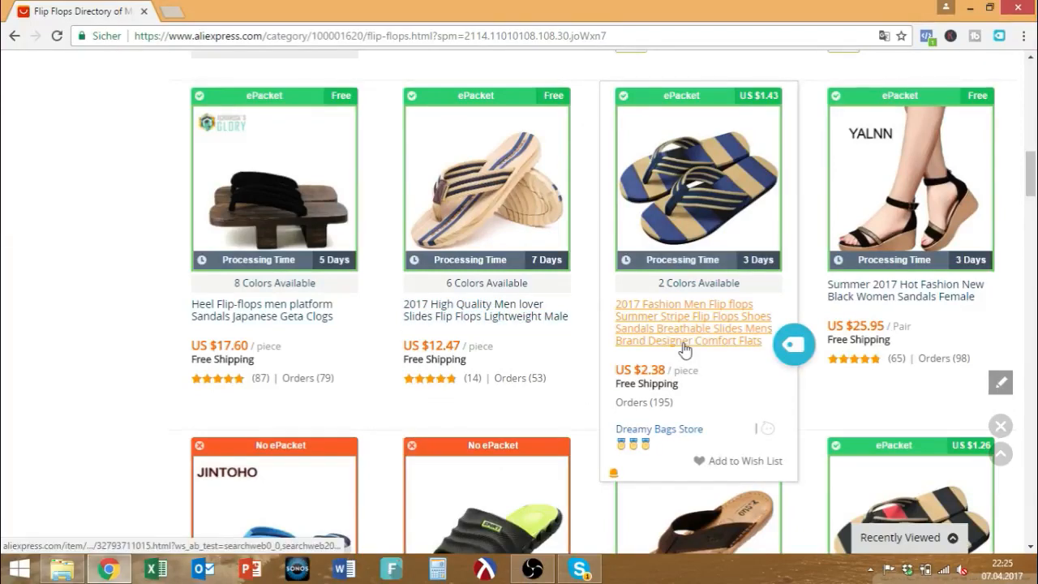
pyautogui.scroll(5, 683, 349)
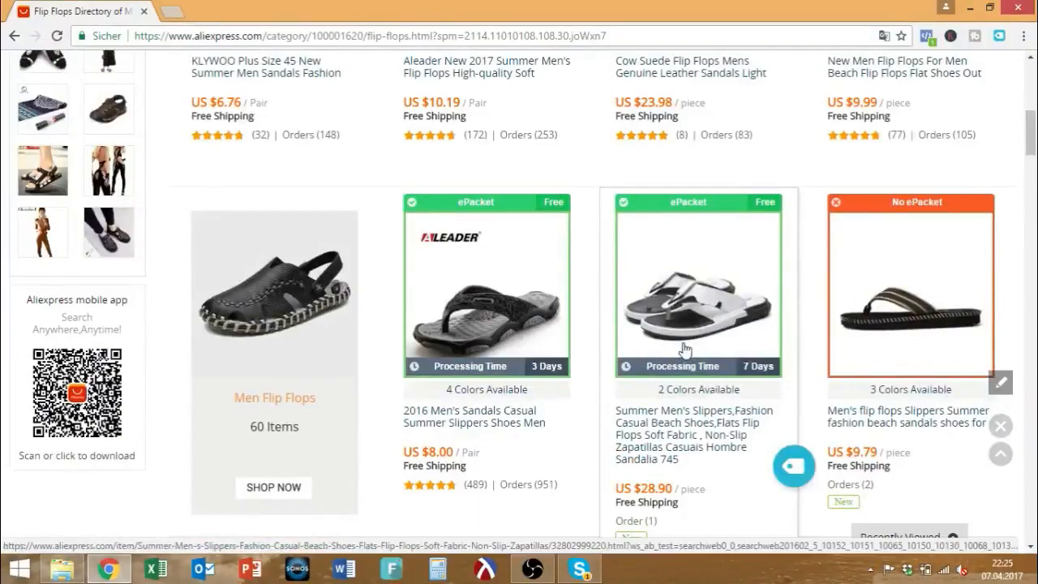
pyautogui.scroll(5, 683, 349)
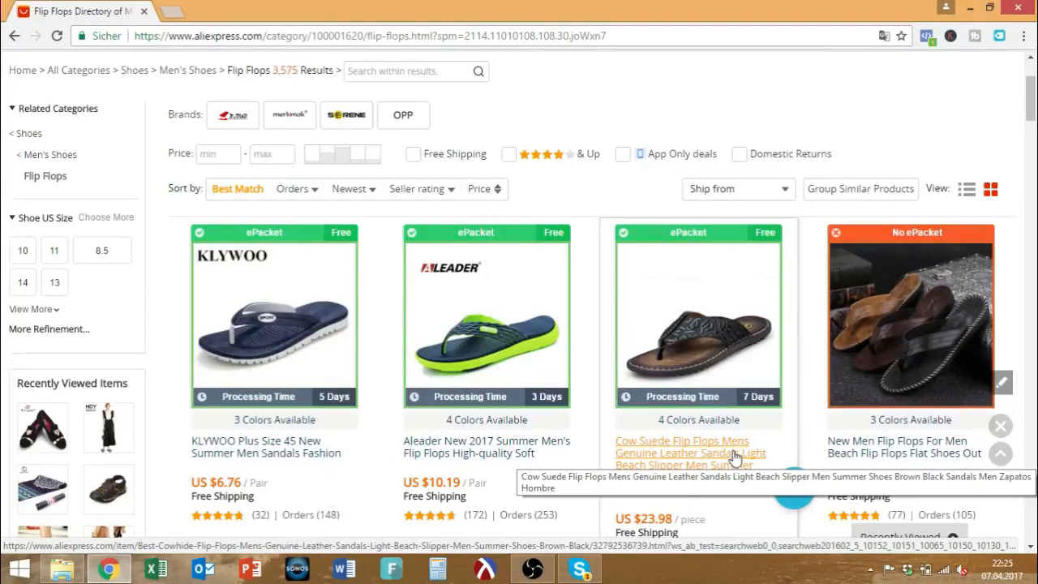
pyautogui.scroll(-1, 733, 456)
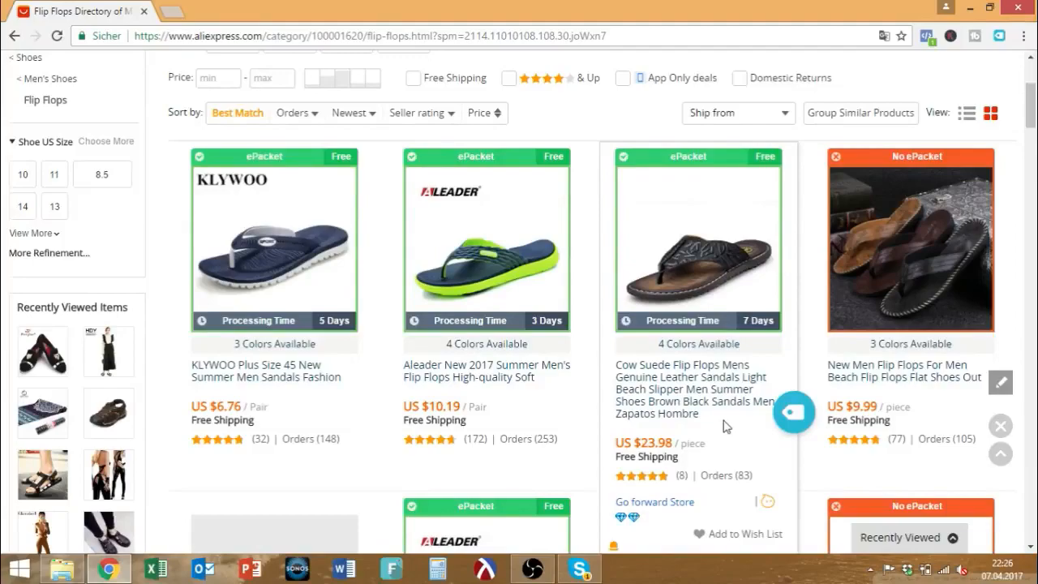
pyautogui.scroll(-10, 725, 425)
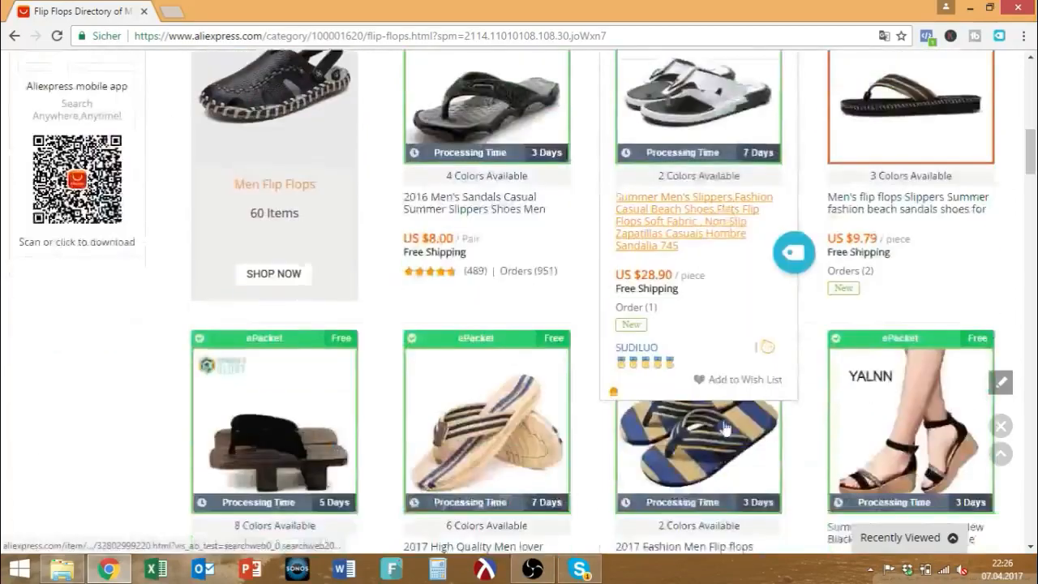
pyautogui.scroll(-7, 683, 415)
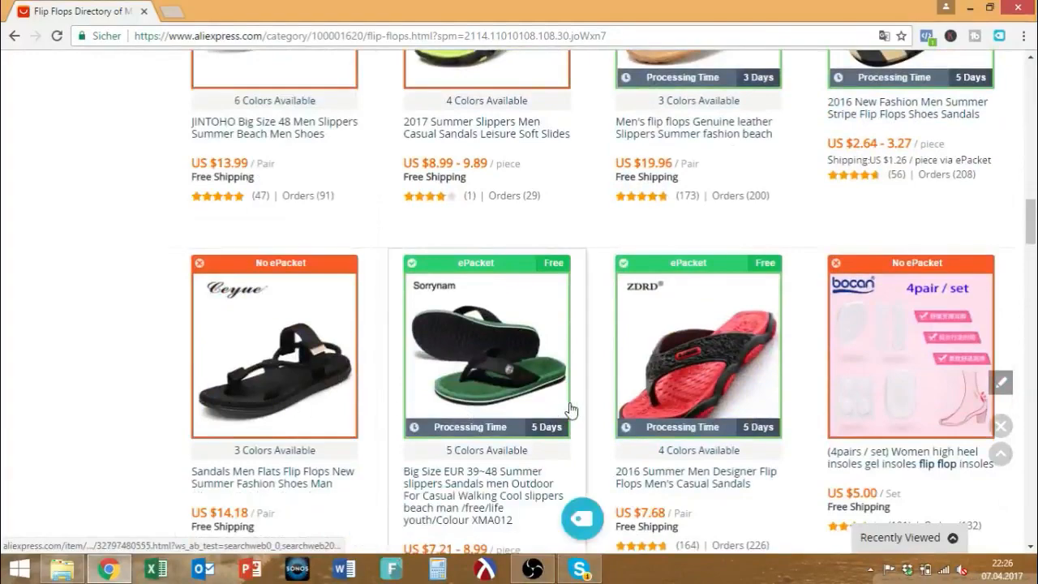
pyautogui.scroll(-5, 653, 413)
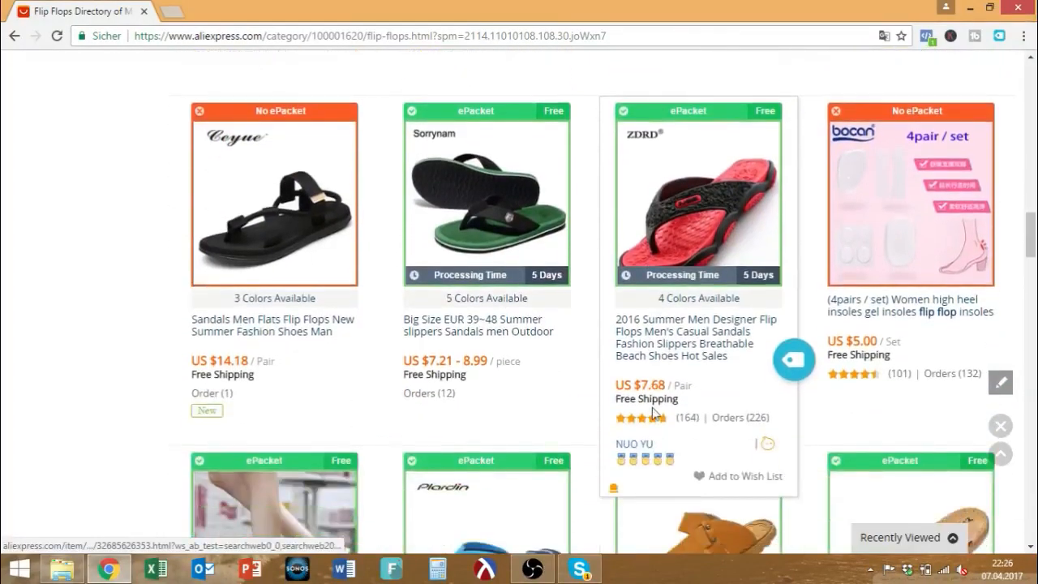
pyautogui.scroll(-5, 669, 419)
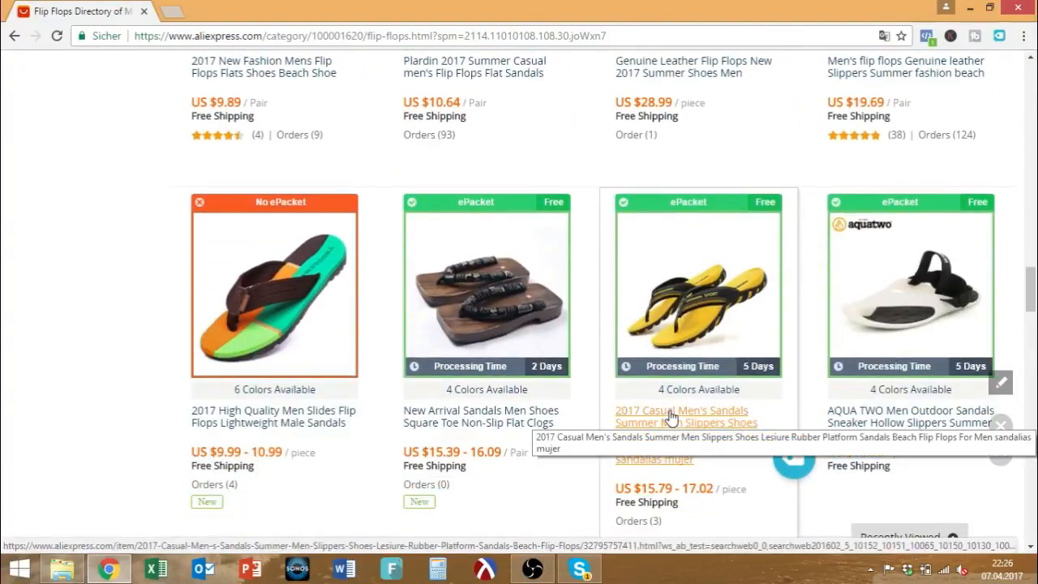
pyautogui.moveTo(1029, 288); pyautogui.dragTo(1031, 91)
pyautogui.moveTo(1029, 74); pyautogui.dragTo(1035, 117)
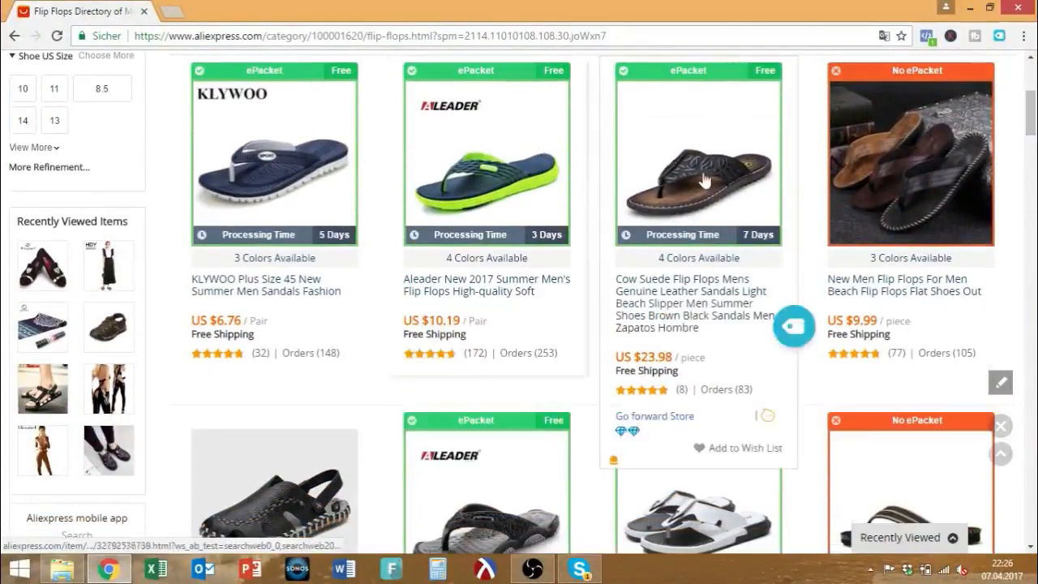
# Browse the flip-flop results and open the KLYWOO Plus Size 45 listing in a new tab.
pyautogui.scroll(-3, 706, 203)
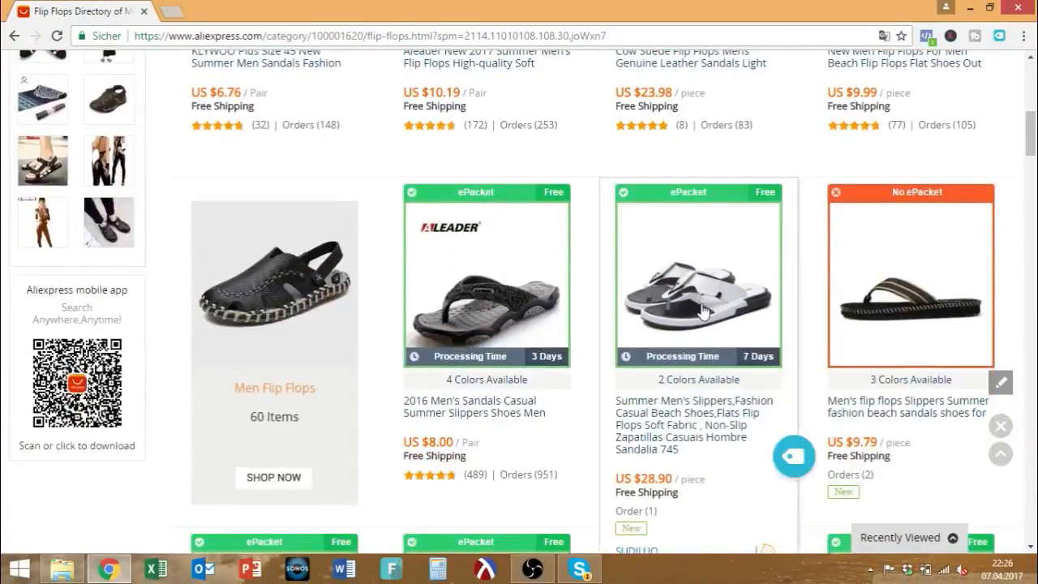
pyautogui.scroll(-4, 702, 312)
pyautogui.scroll(-1, 702, 312)
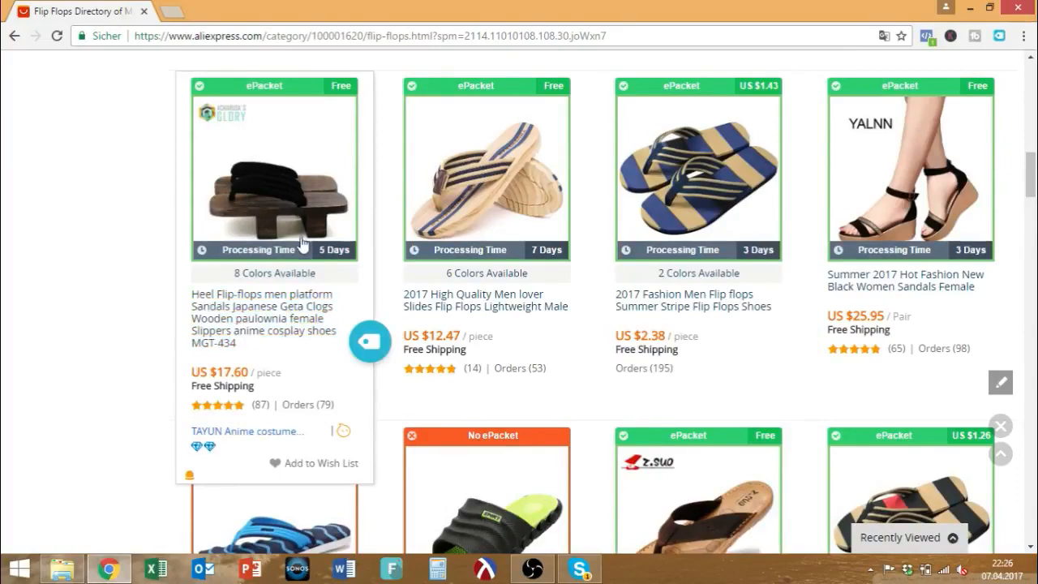
pyautogui.scroll(-2, 301, 242)
pyautogui.scroll(1, 256, 209)
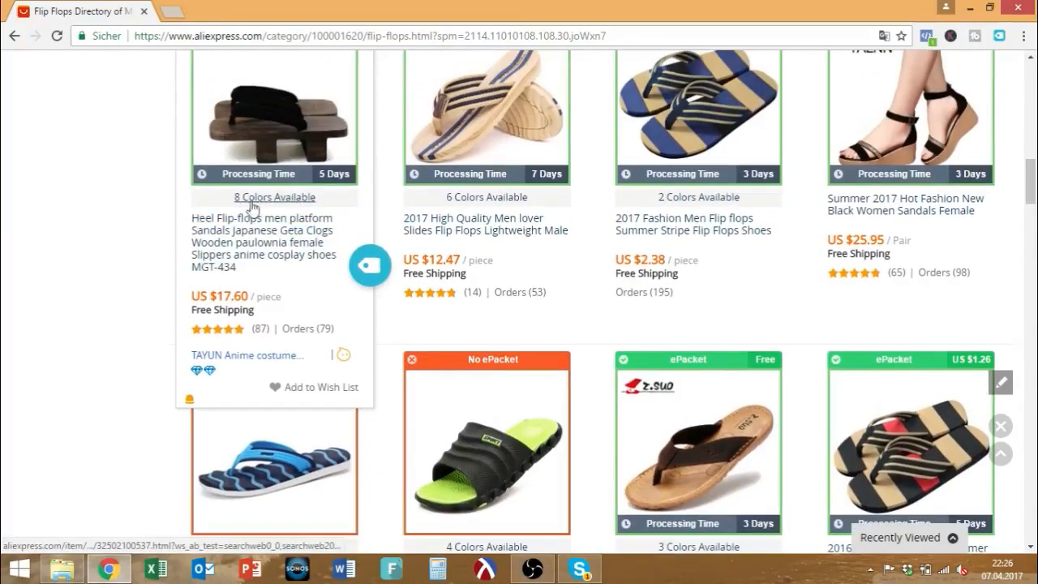
pyautogui.scroll(-7, 332, 213)
pyautogui.scroll(1, 324, 278)
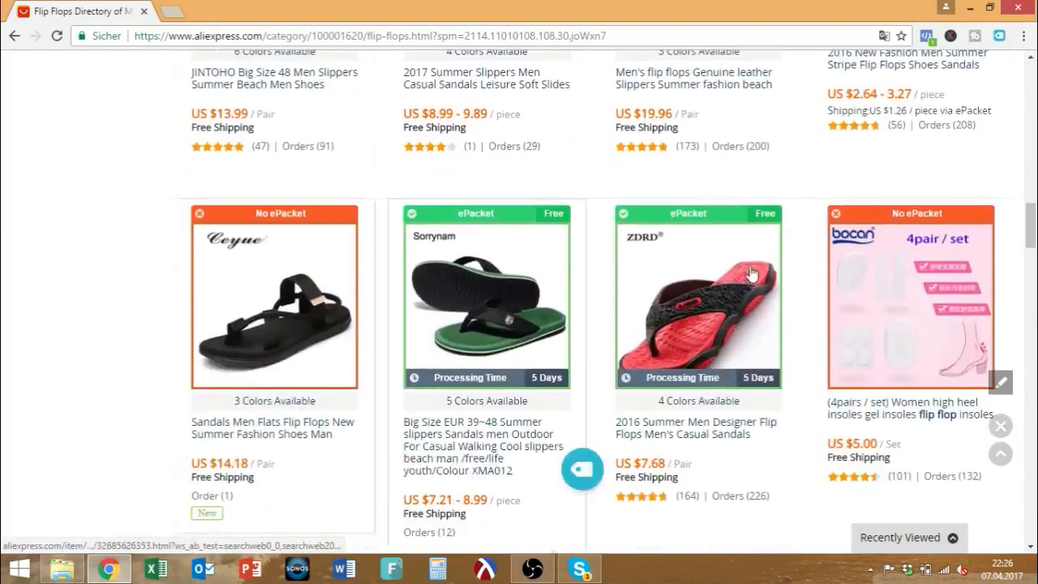
pyautogui.scroll(3, 746, 274)
pyautogui.scroll(-7, 869, 276)
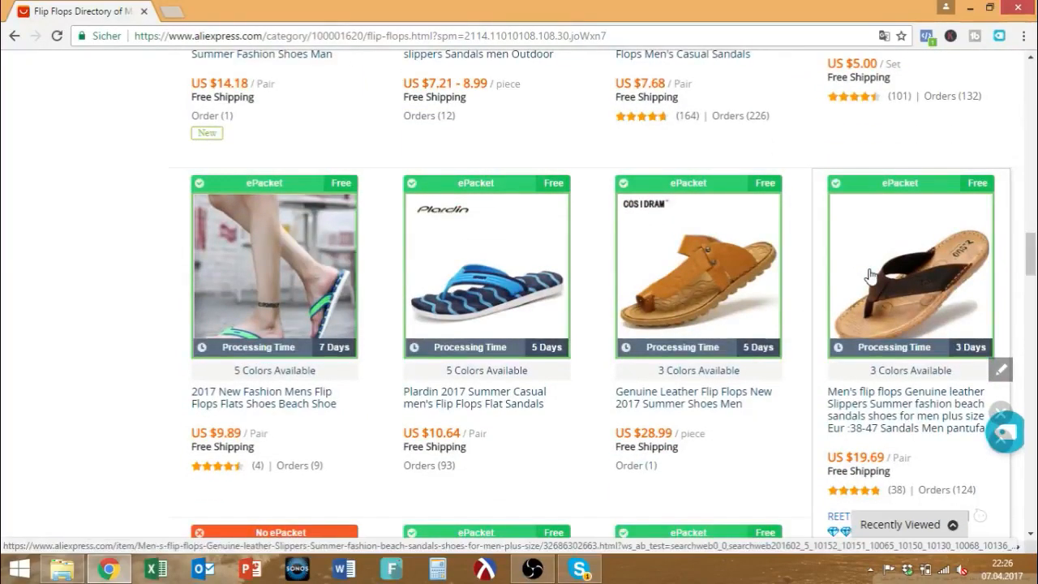
pyautogui.scroll(-4, 869, 276)
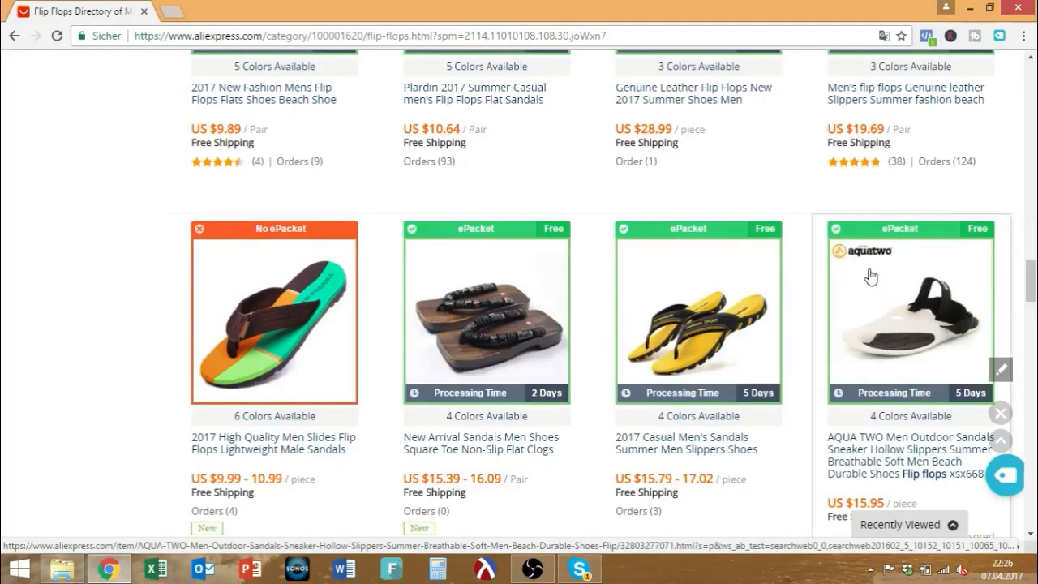
pyautogui.scroll(-4, 869, 276)
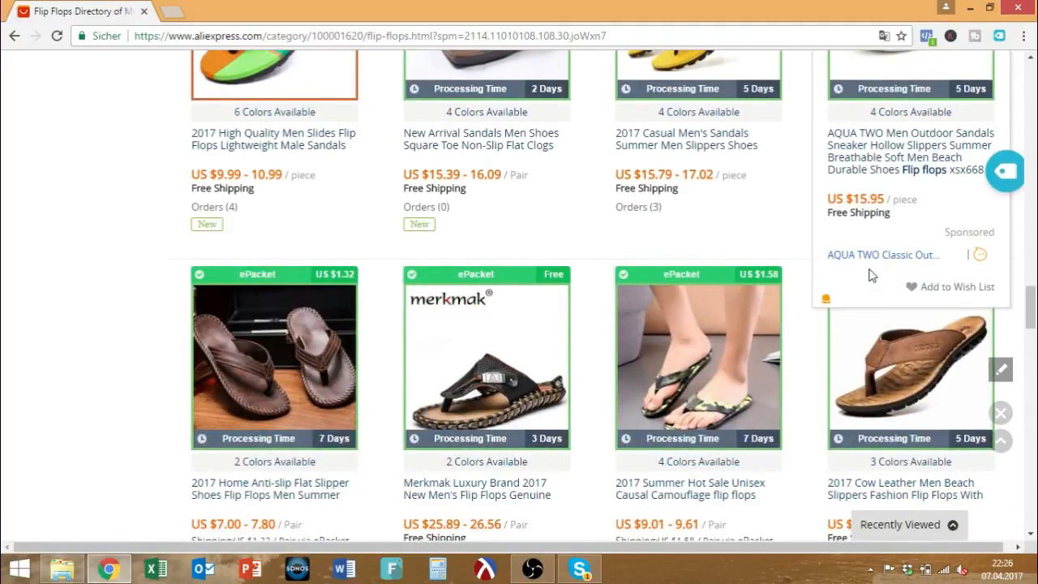
pyautogui.scroll(-6, 868, 277)
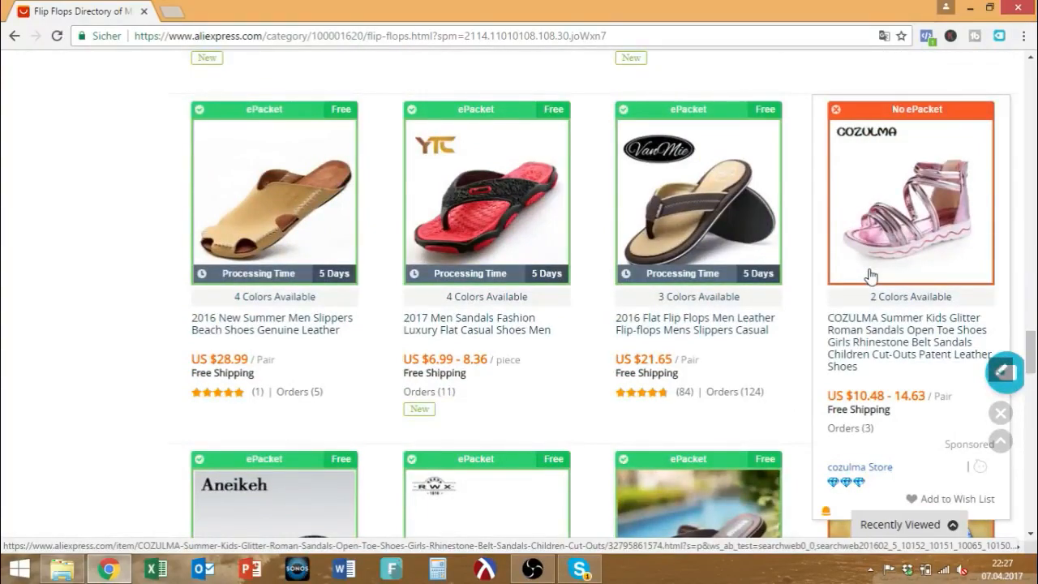
pyautogui.scroll(-5, 870, 276)
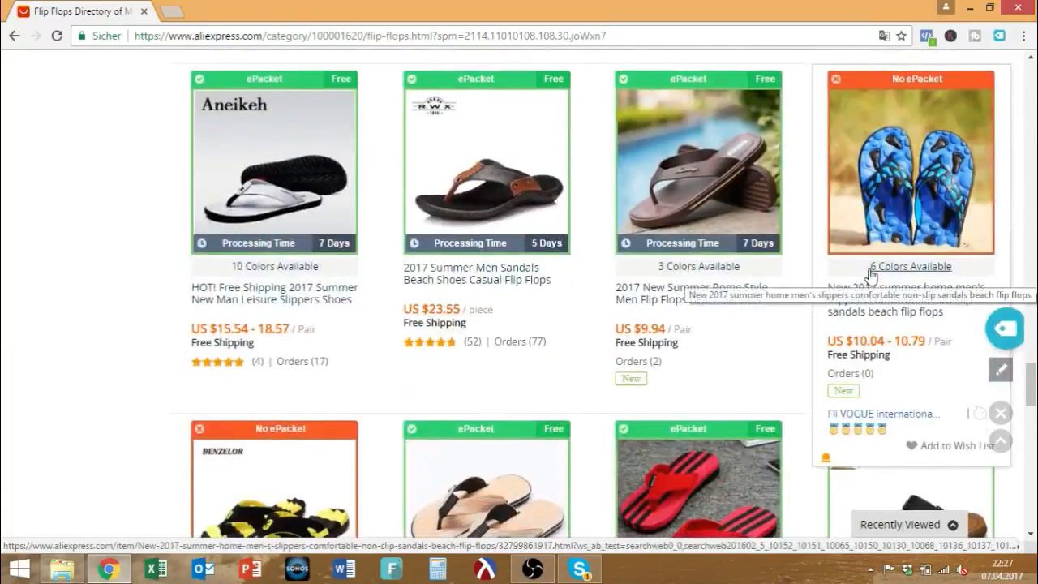
pyautogui.scroll(-3, 870, 277)
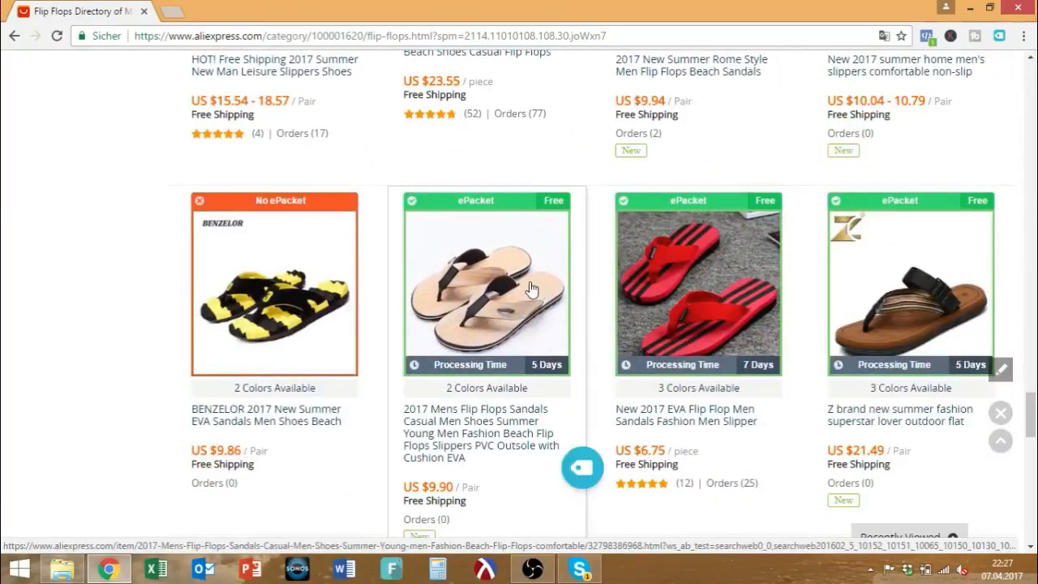
pyautogui.scroll(15, 529, 288)
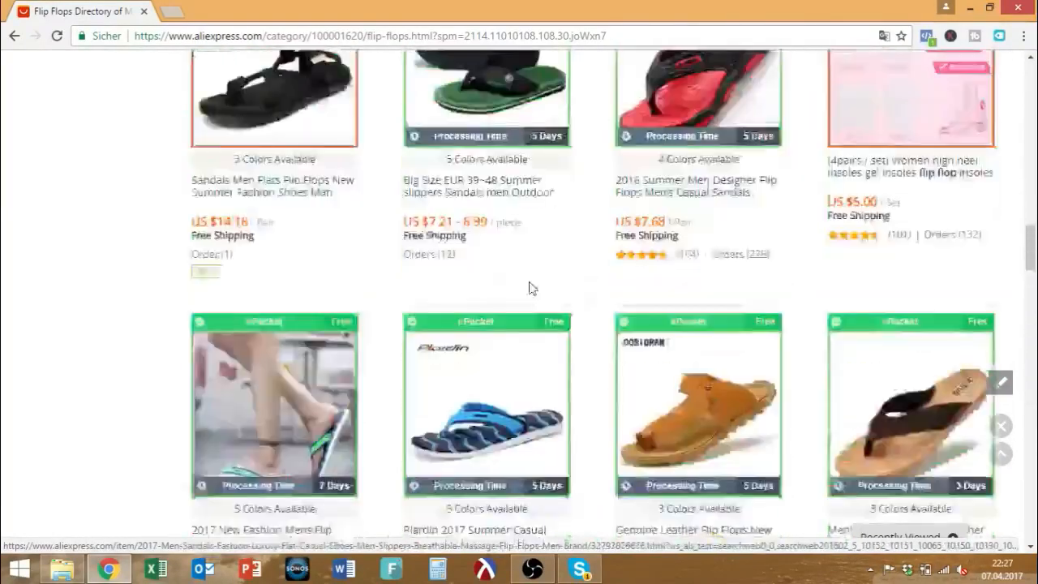
pyautogui.scroll(5, 529, 278)
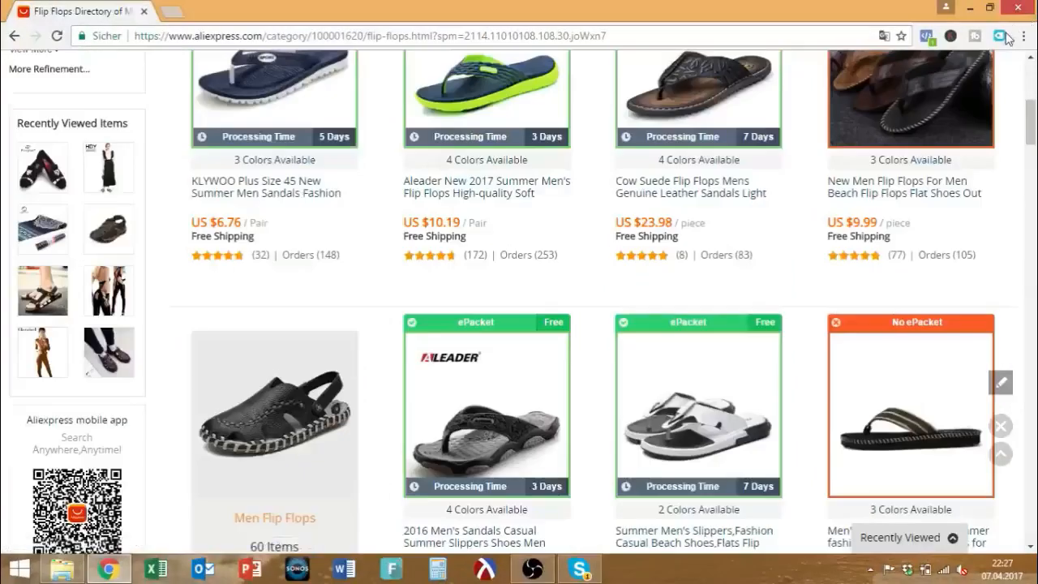
pyautogui.scroll(3, 499, 235)
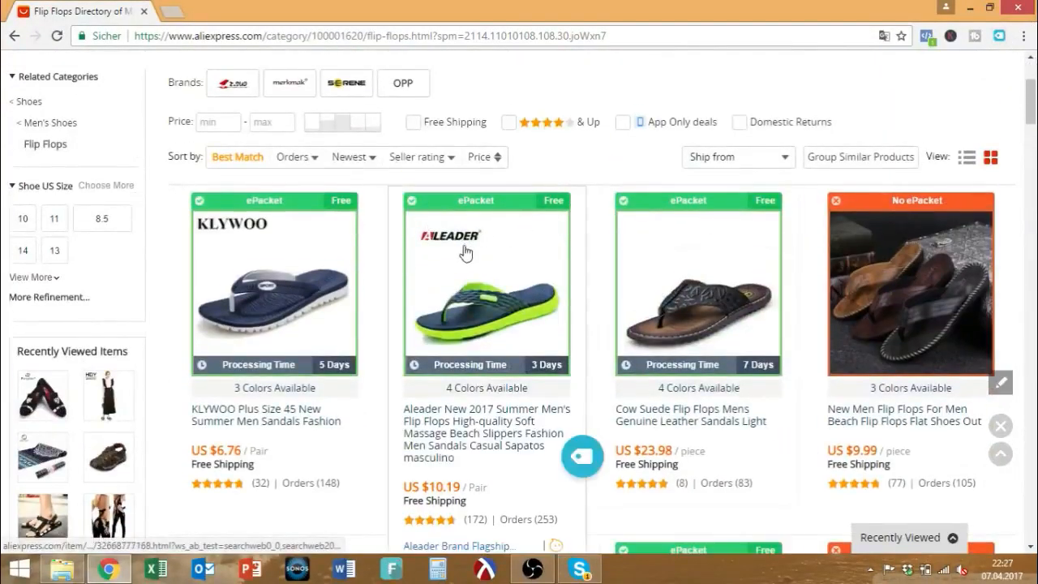
pyautogui.click(231, 261)
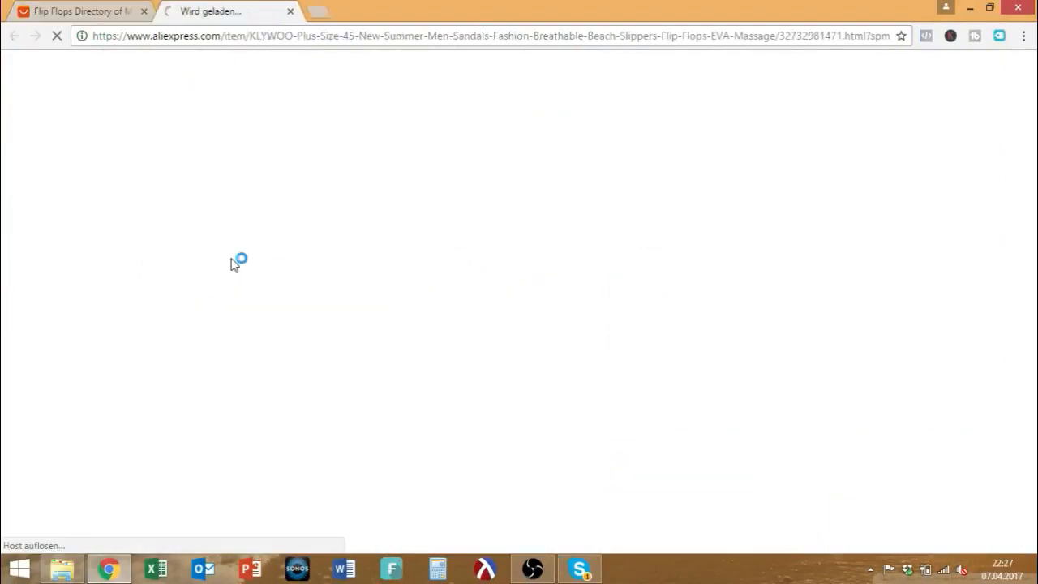
# Check KLYWOO's US $6.76 price in the results, then view its product page.
pyautogui.hotkey('ctrl', 'shift', 'Tab')
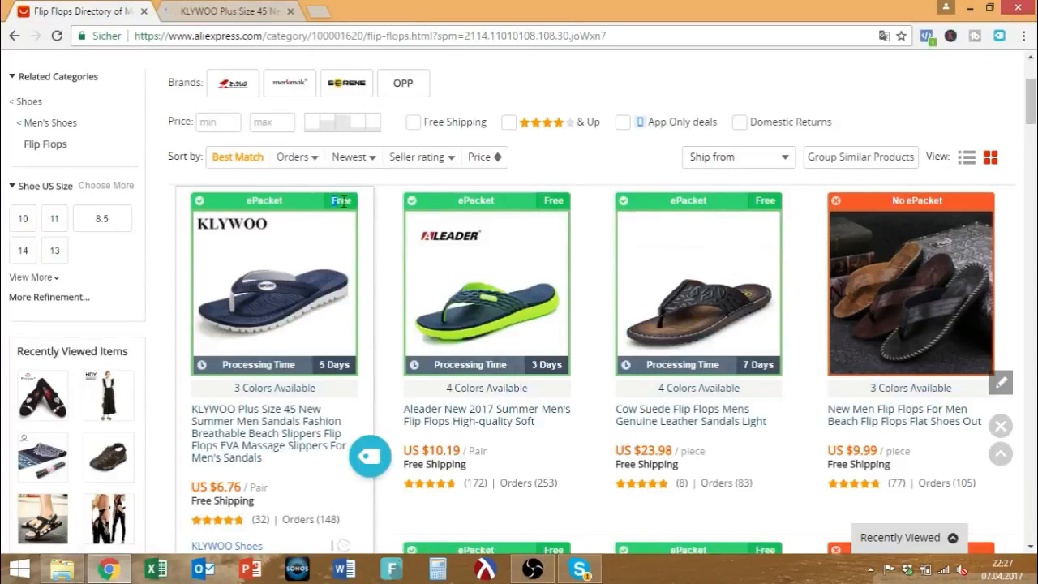
pyautogui.moveTo(210, 487); pyautogui.dragTo(242, 486)
pyautogui.scroll(1, 328, 258)
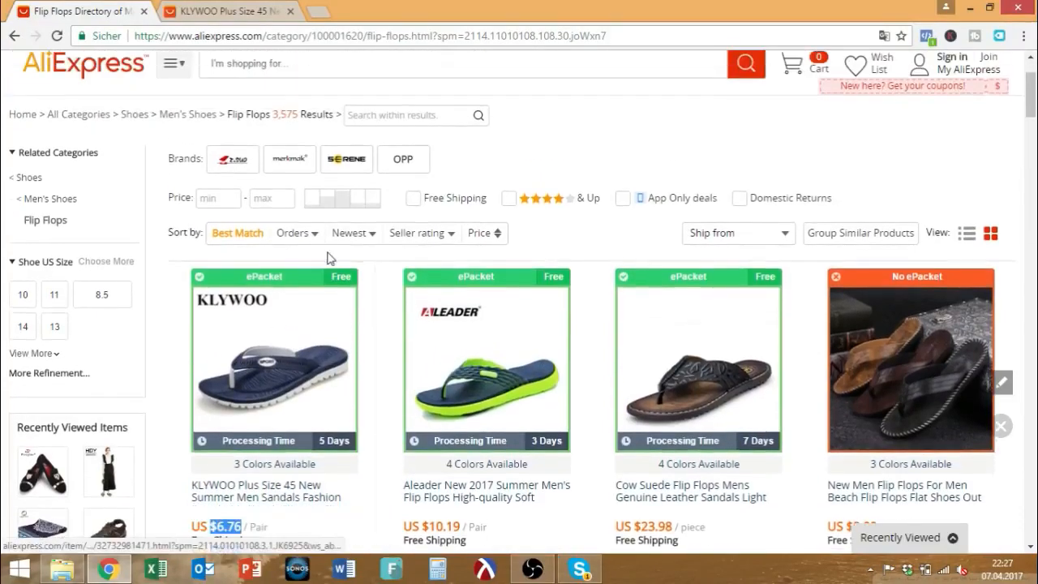
pyautogui.scroll(1, 328, 257)
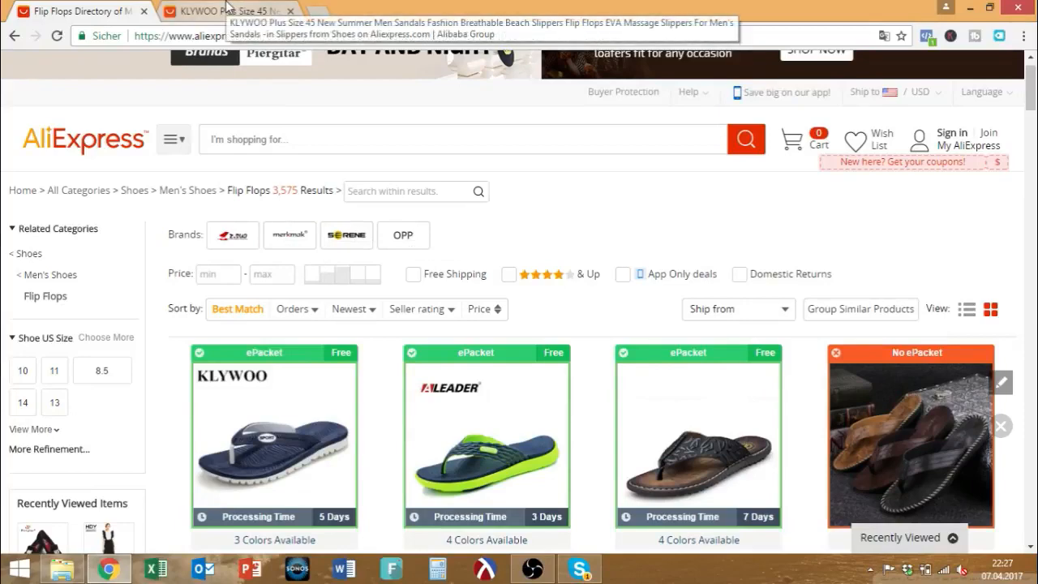
pyautogui.click(228, 6)
pyautogui.scroll(-1, 679, 332)
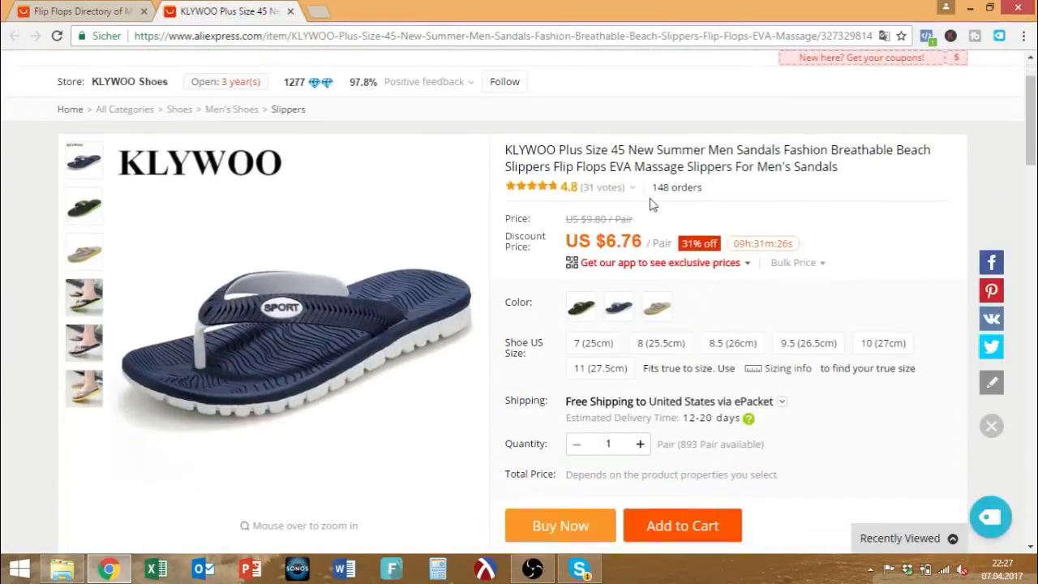
# Note the 12-20 day ePacket estimate and show the United States shipping methods.
pyautogui.moveTo(685, 418); pyautogui.dragTo(710, 420)
pyautogui.moveTo(693, 420); pyautogui.dragTo(710, 420)
pyautogui.click(752, 405)
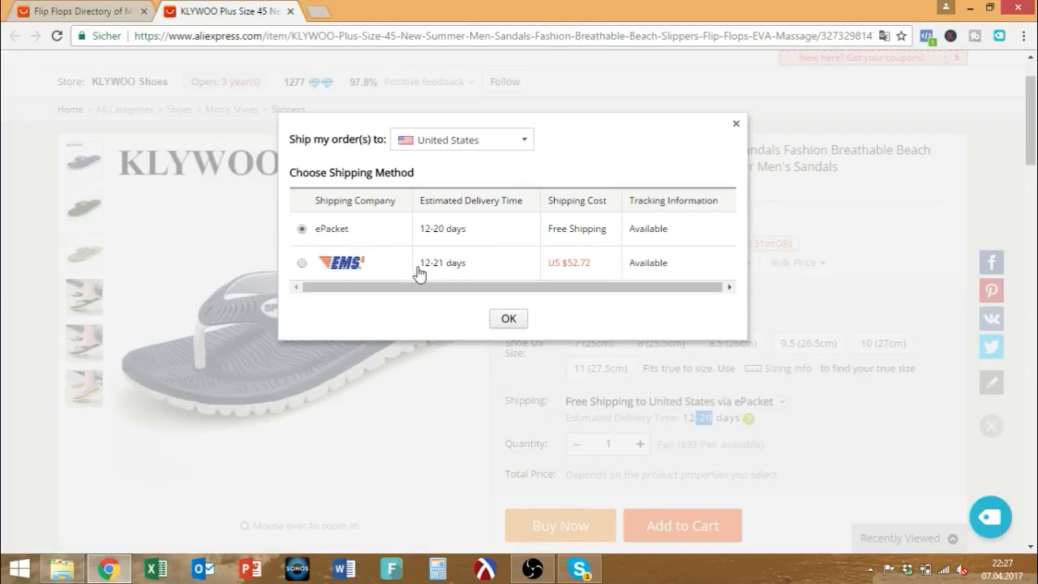
# Try EMS, revert to free ePacket (12-20 days), and close the shipping dialog.
pyautogui.click(315, 268)
pyautogui.click(302, 230)
pyautogui.moveTo(419, 232); pyautogui.dragTo(469, 235)
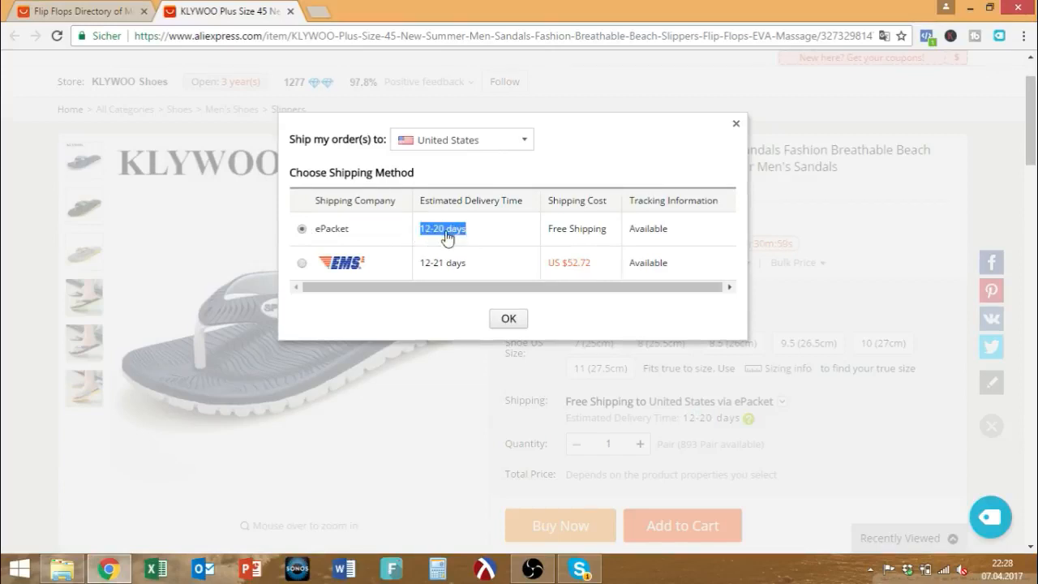
pyautogui.click(550, 238)
pyautogui.moveTo(549, 236); pyautogui.dragTo(633, 235)
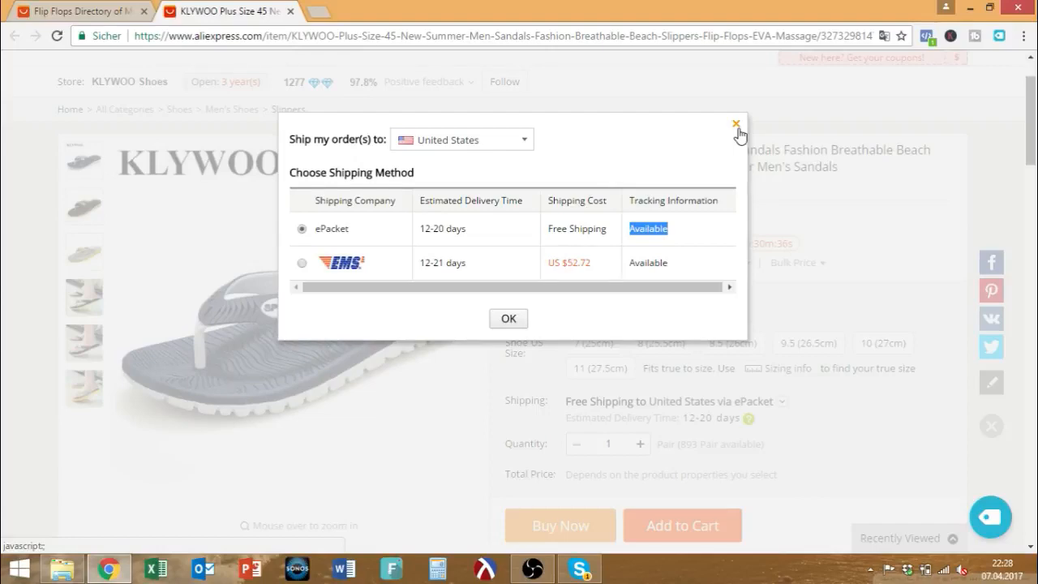
pyautogui.click(736, 126)
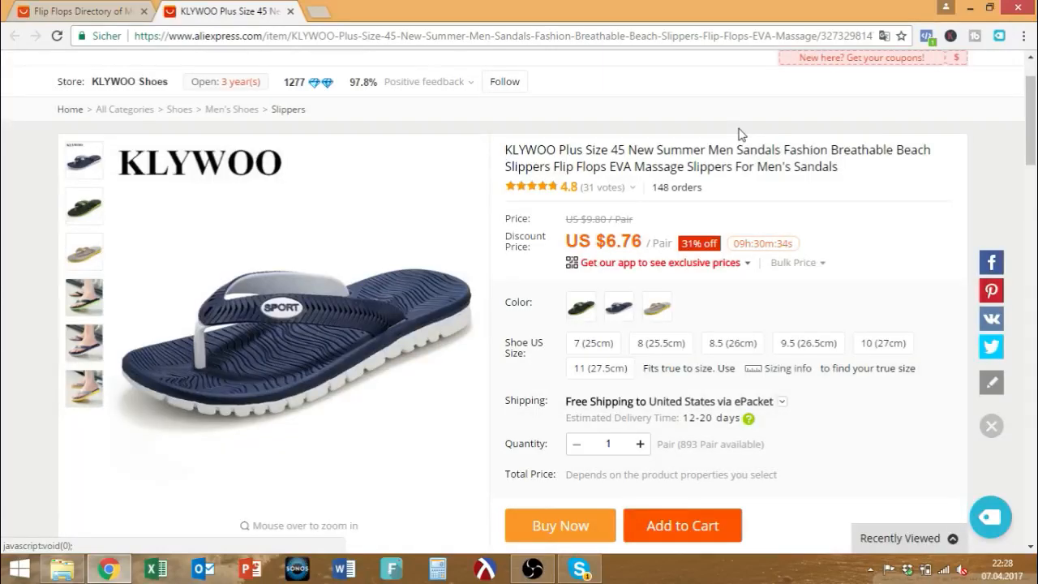
pyautogui.scroll(1, 739, 138)
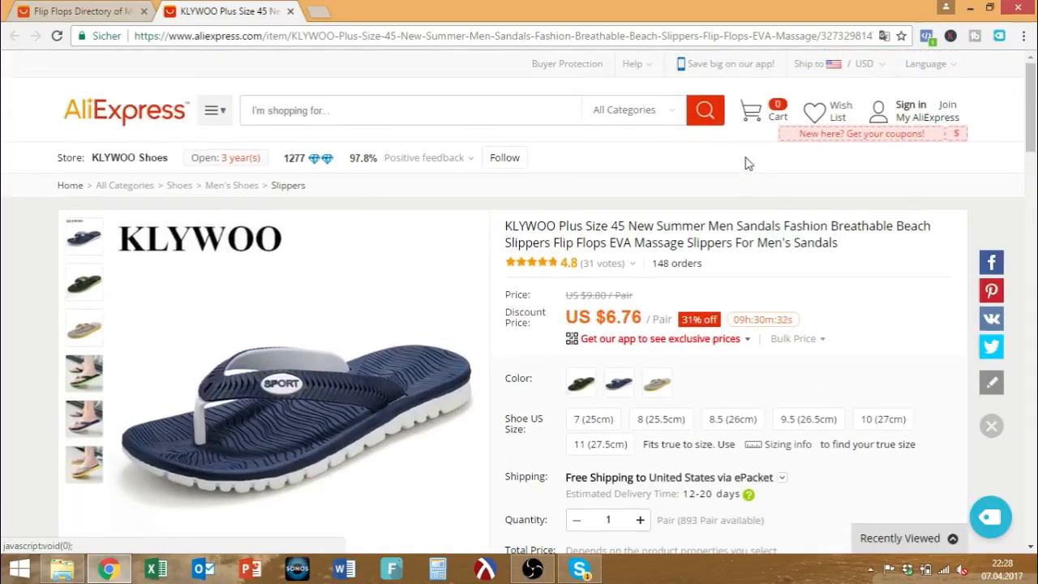
pyautogui.scroll(-3, 747, 163)
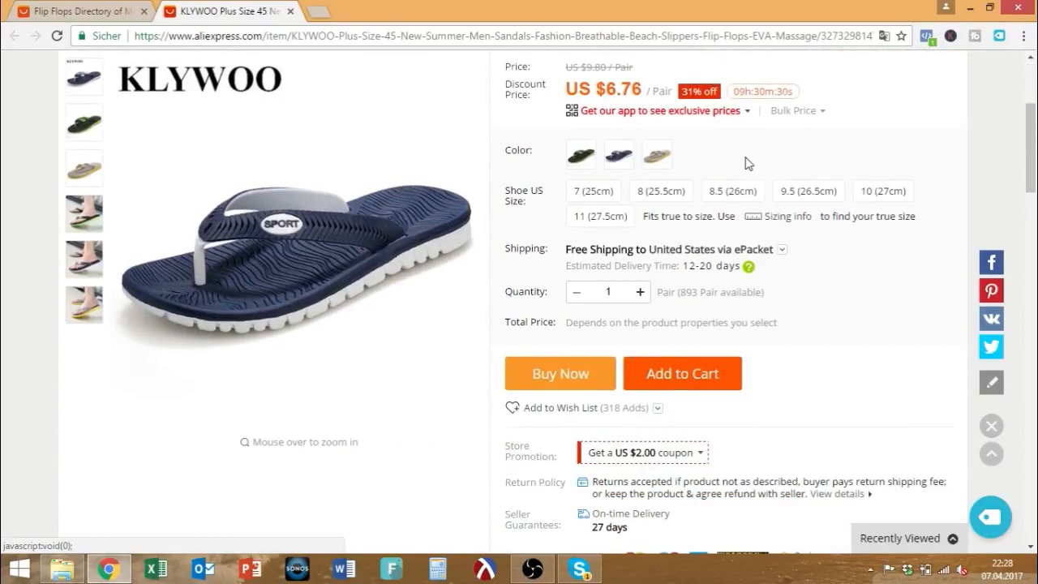
pyautogui.scroll(-3, 748, 163)
pyautogui.scroll(4, 606, 273)
pyautogui.moveTo(596, 188)
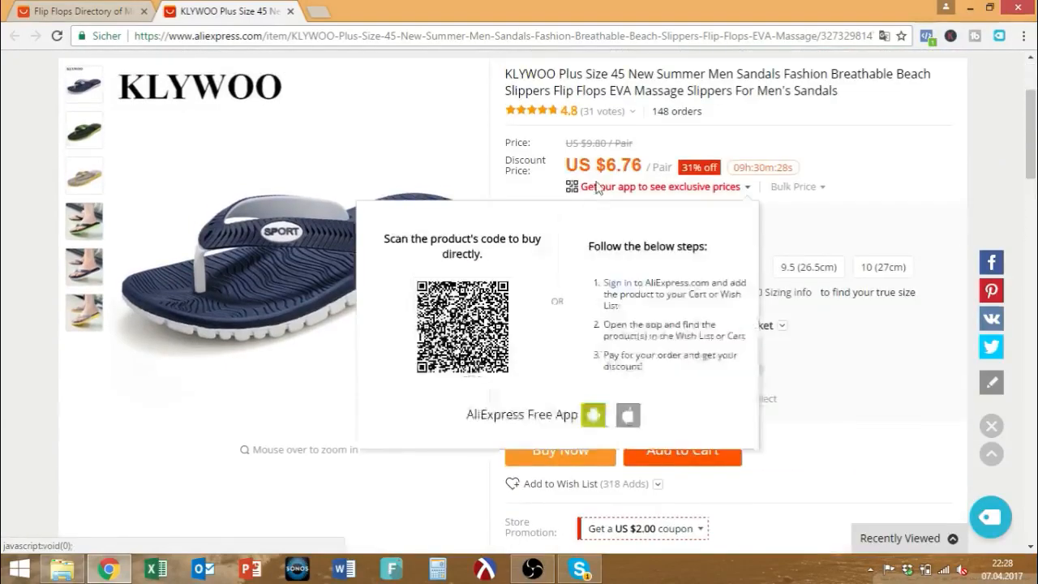
pyautogui.moveTo(598, 164); pyautogui.dragTo(645, 165)
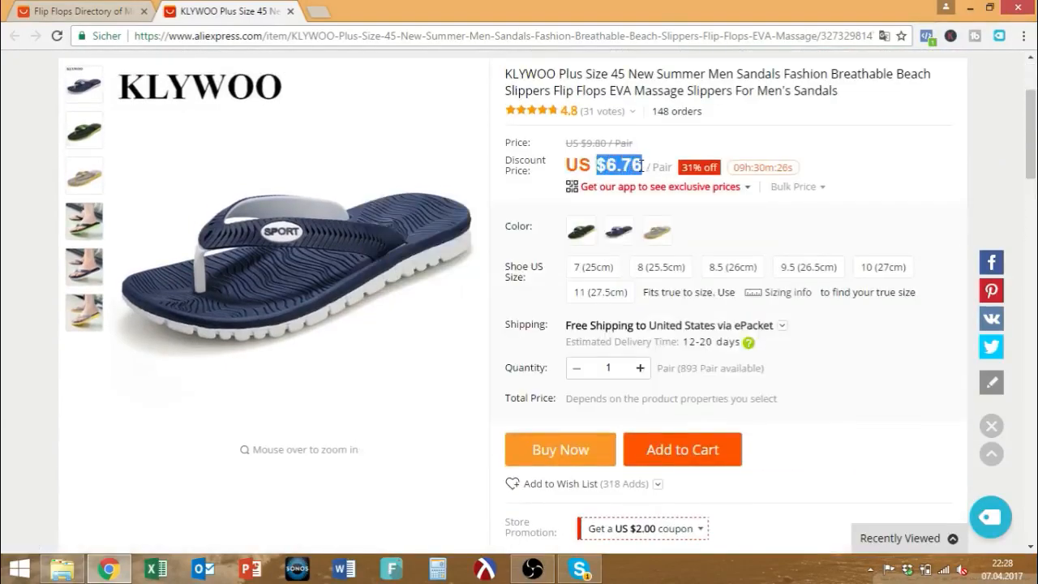
pyautogui.scroll(1, 642, 199)
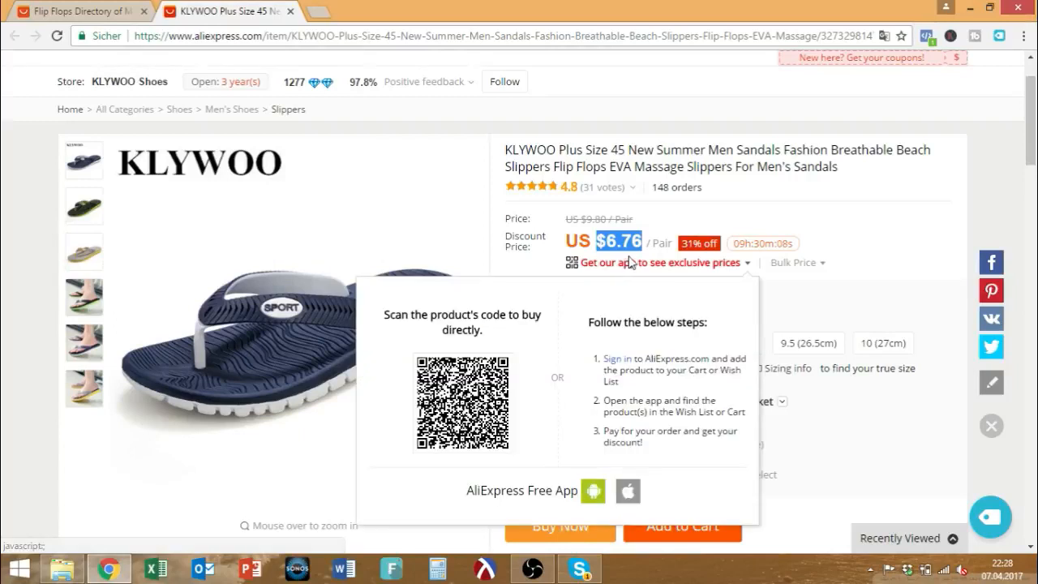
pyautogui.moveTo(644, 240); pyautogui.dragTo(596, 235)
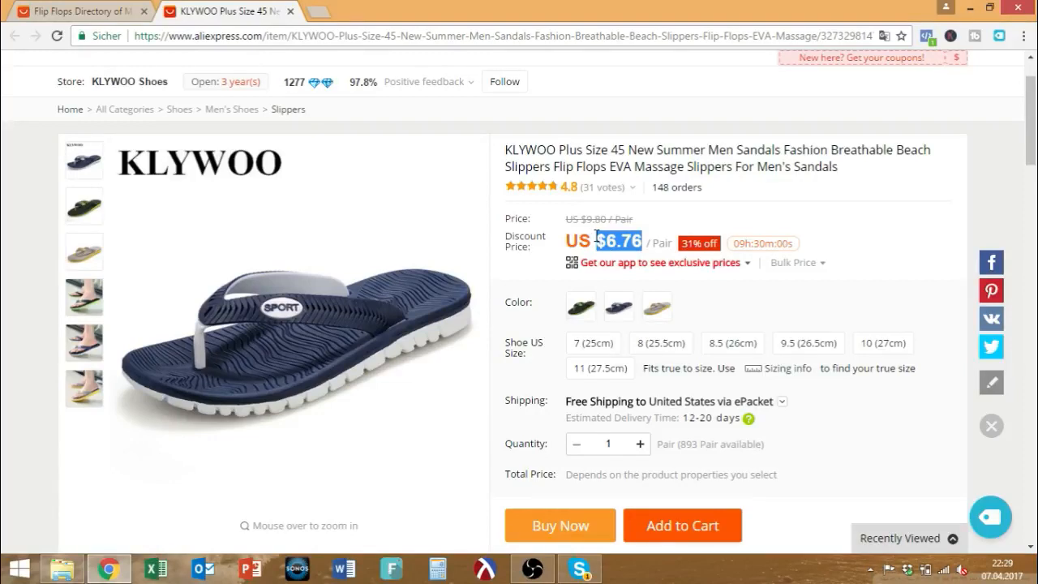
pyautogui.moveTo(569, 240); pyautogui.dragTo(672, 242)
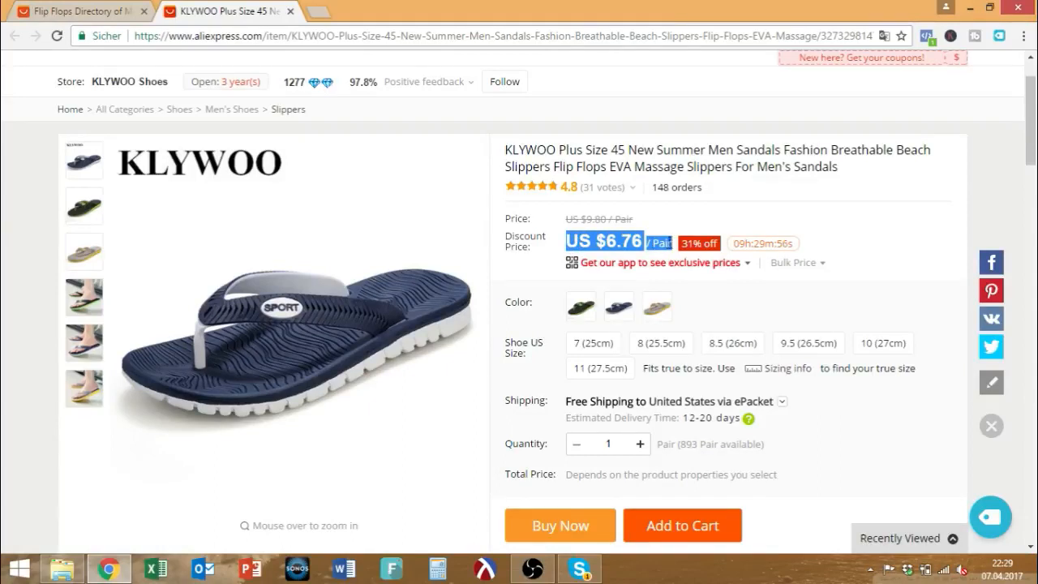
pyautogui.moveTo(604, 242); pyautogui.dragTo(640, 240)
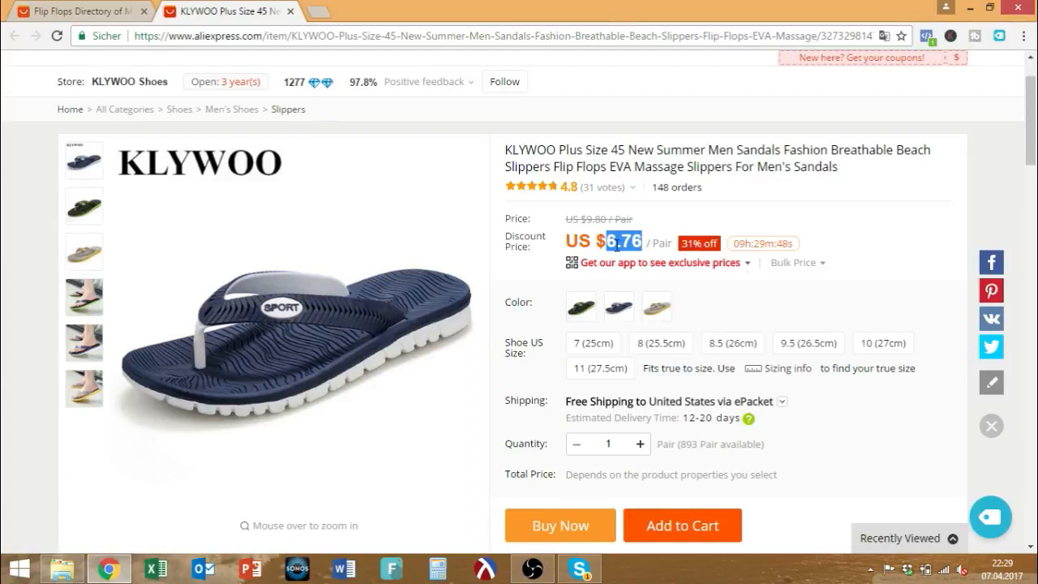
pyautogui.moveTo(620, 268)
pyautogui.moveTo(687, 270)
pyautogui.scroll(-4, 734, 268)
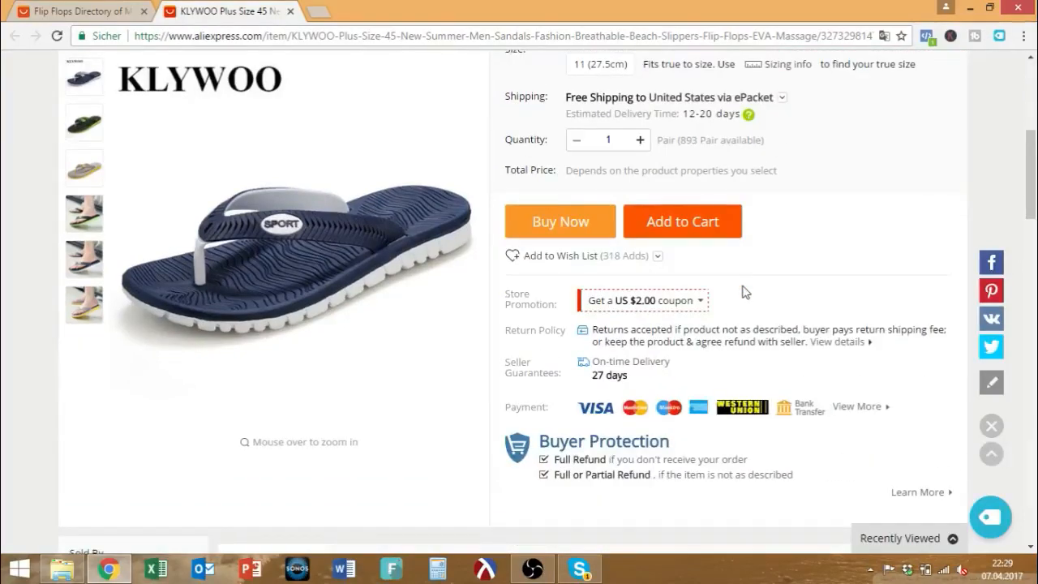
pyautogui.scroll(4, 745, 292)
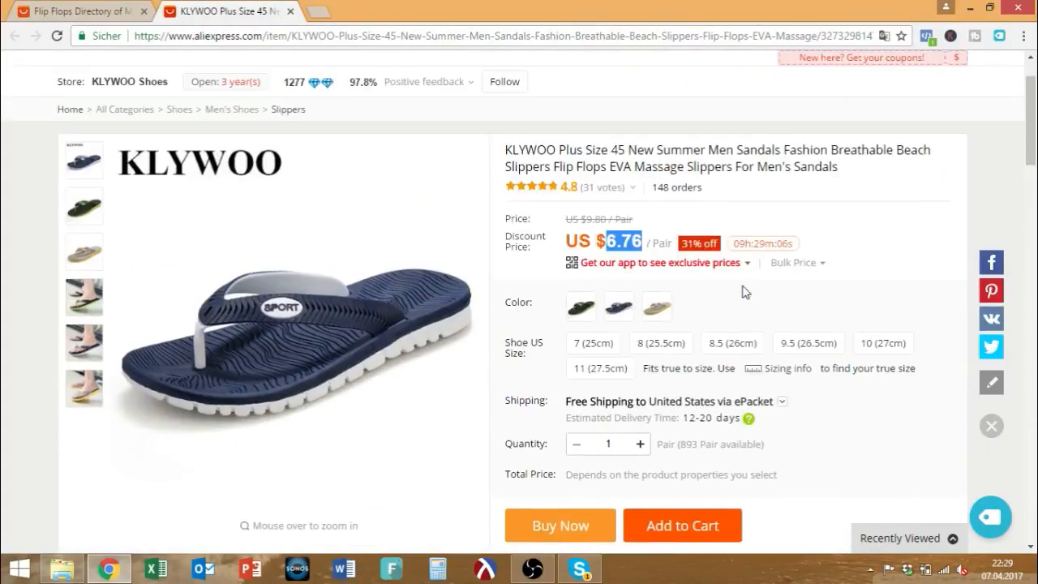
pyautogui.moveTo(747, 271)
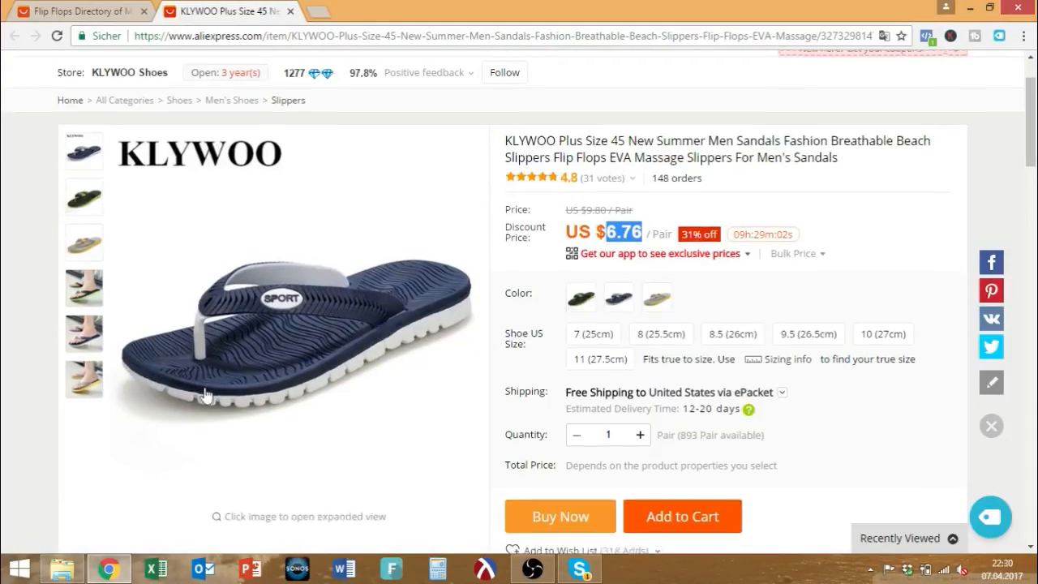
pyautogui.scroll(-1, 348, 365)
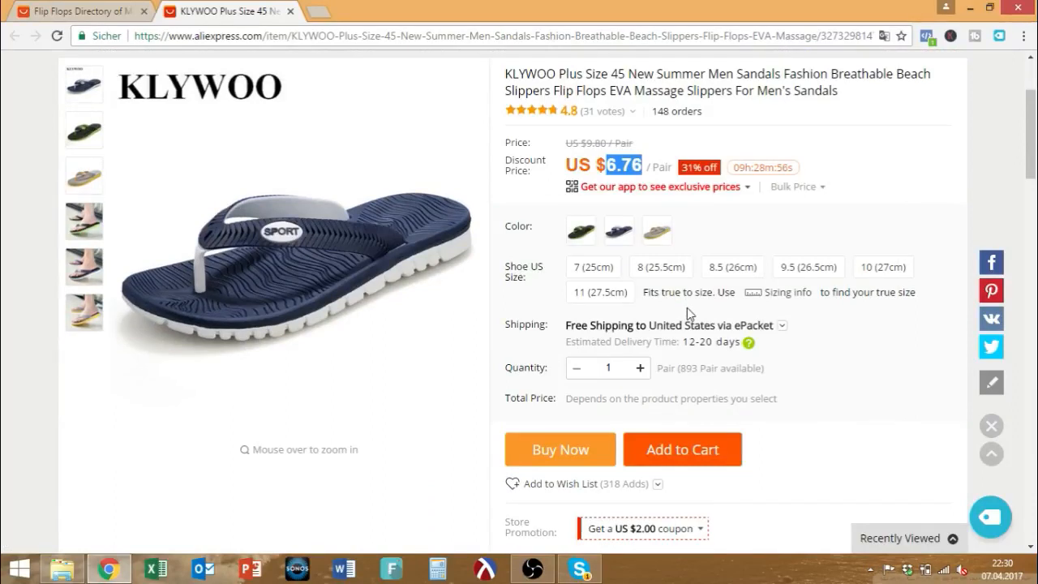
pyautogui.moveTo(626, 194)
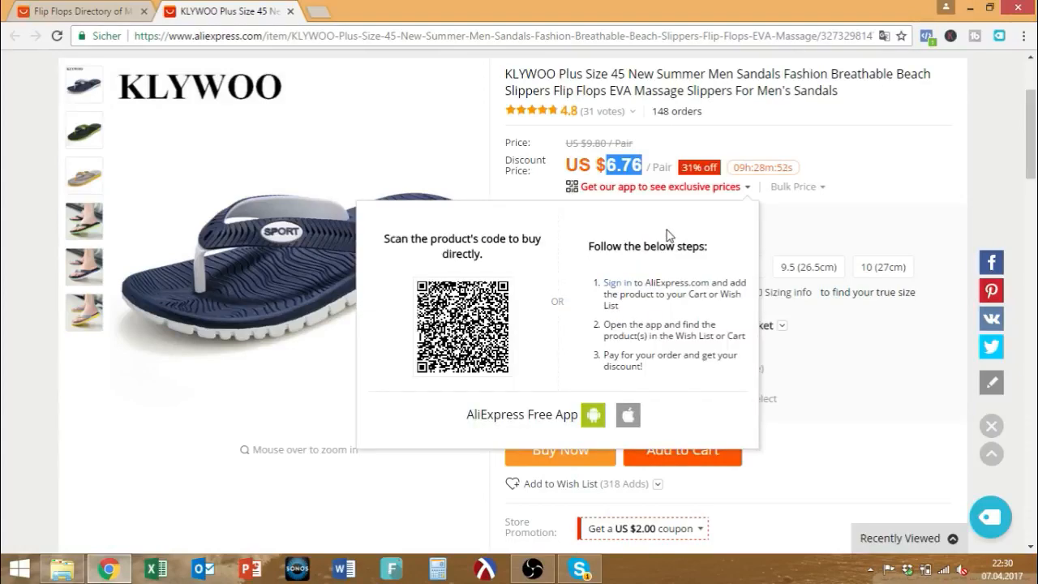
pyautogui.moveTo(1034, 153)
pyautogui.mouseDown()
pyautogui.moveTo(1032, 134)
pyautogui.moveTo(1033, 146)
pyautogui.mouseUp()
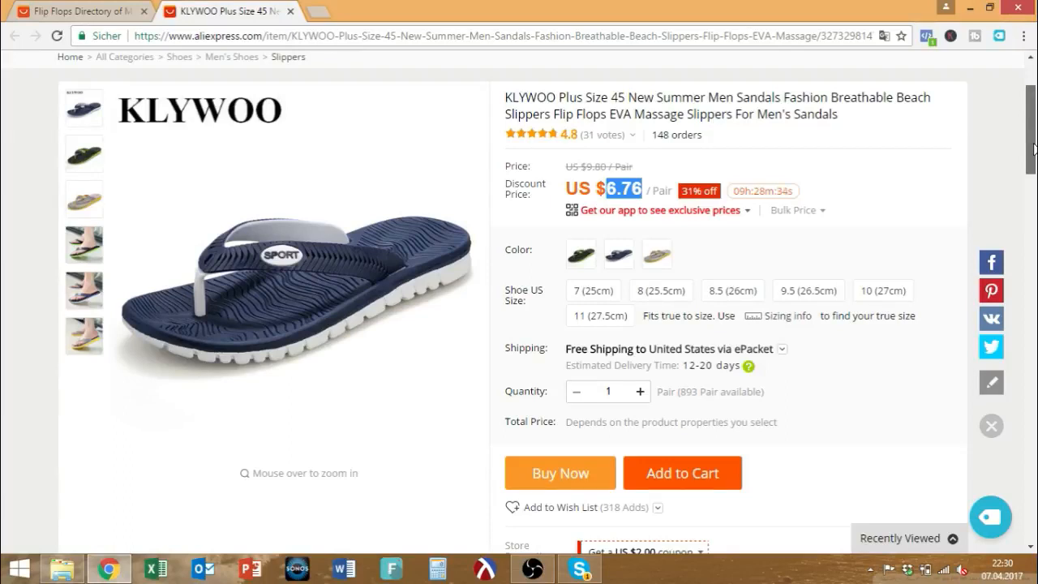
pyautogui.moveTo(1034, 148); pyautogui.dragTo(1033, 121)
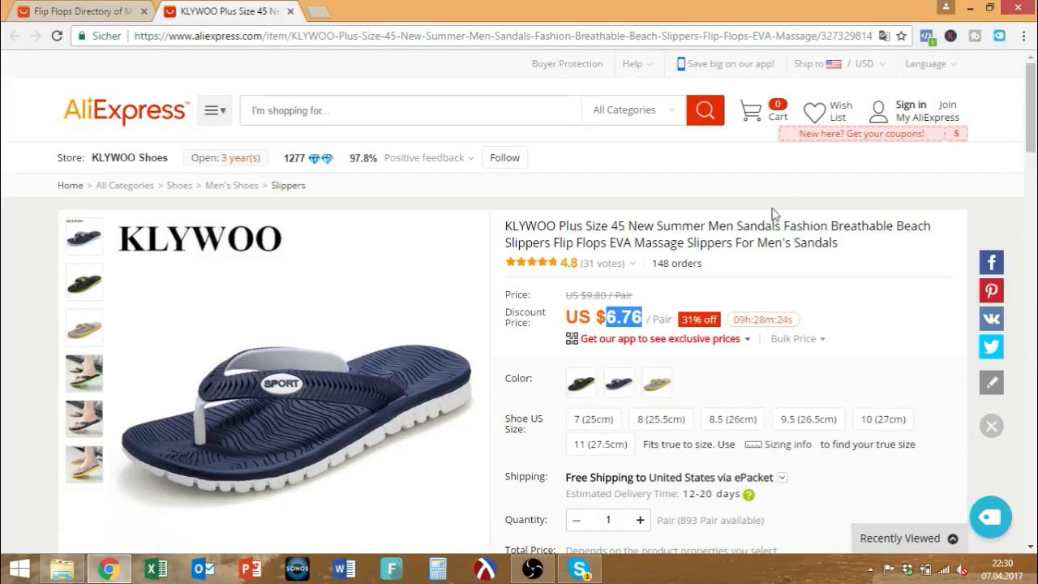
pyautogui.scroll(-3, 695, 236)
pyautogui.scroll(-10, 692, 234)
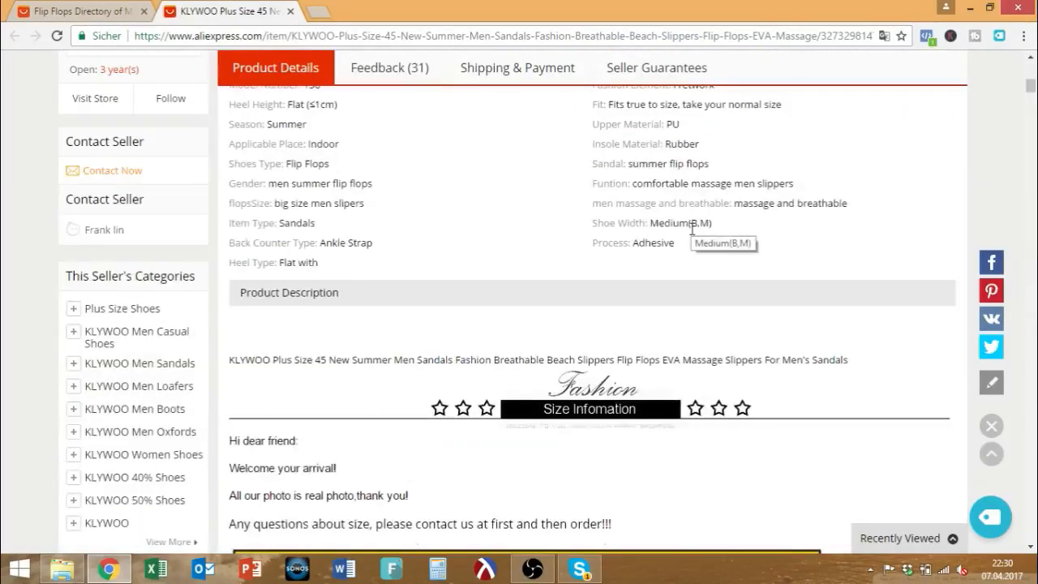
pyautogui.scroll(-4, 691, 232)
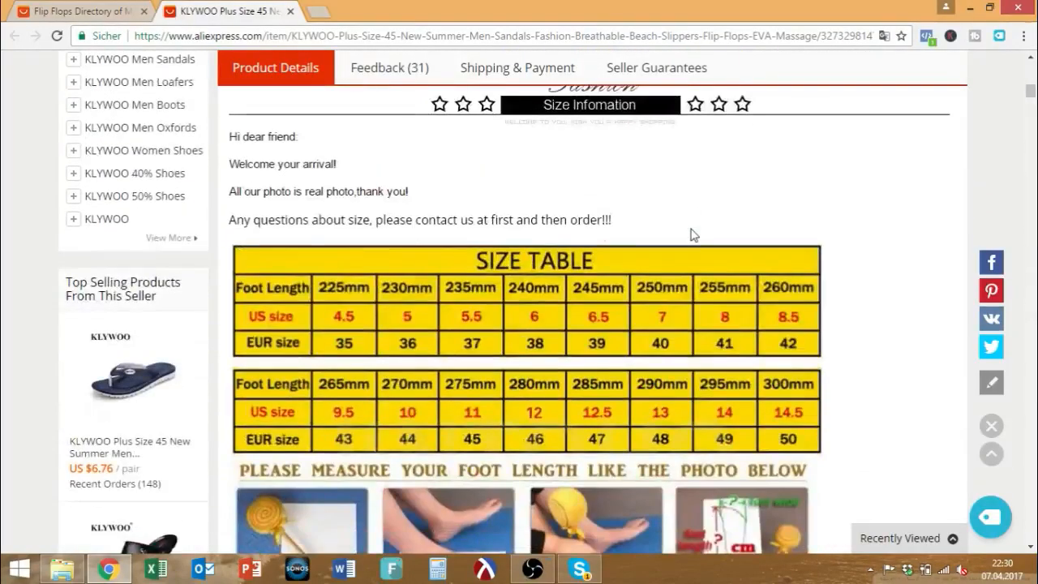
pyautogui.scroll(12, 691, 235)
pyautogui.scroll(5, 692, 229)
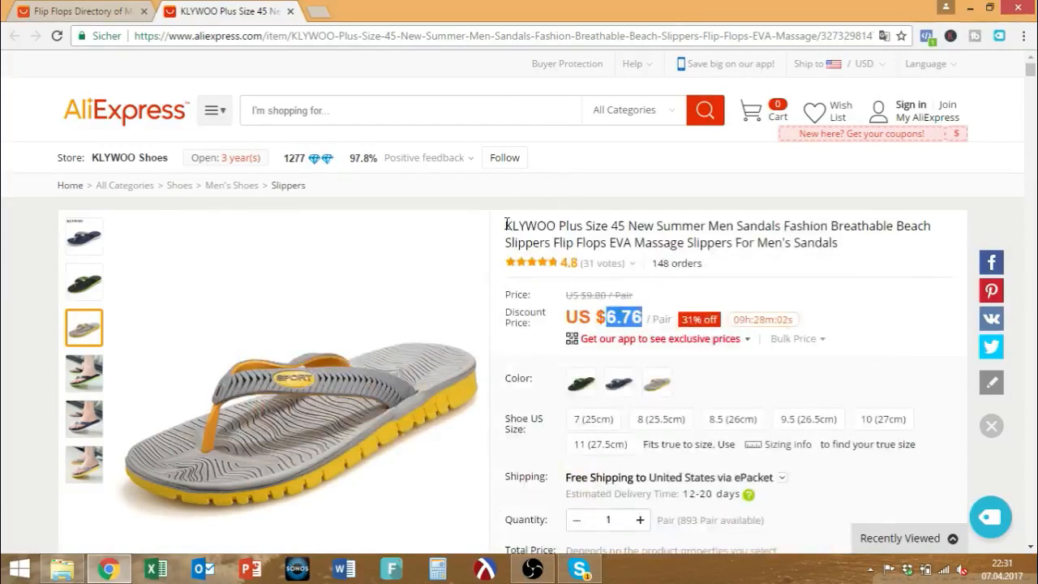
pyautogui.moveTo(506, 224); pyautogui.dragTo(859, 239)
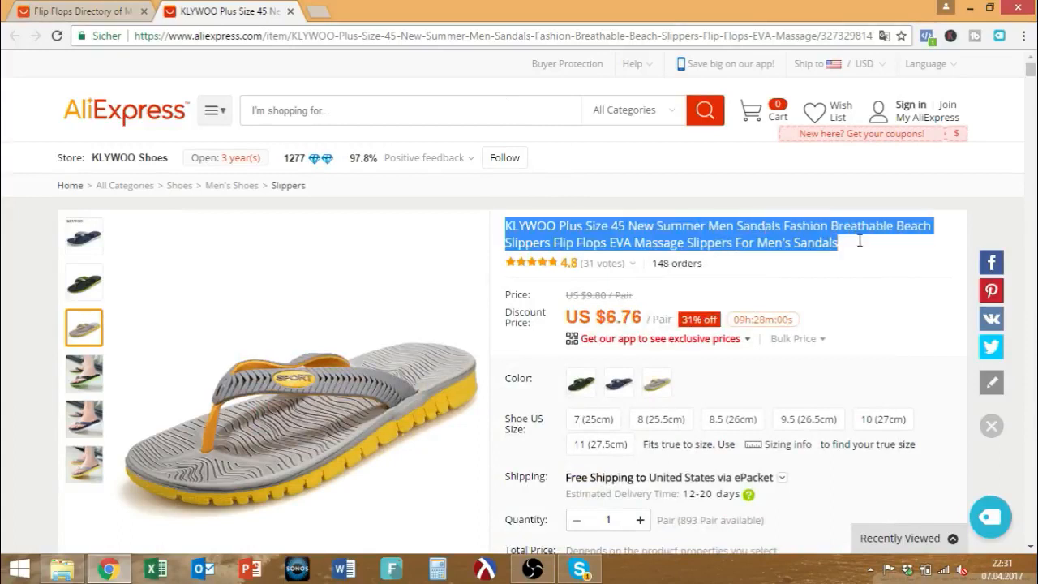
pyautogui.scroll(-1, 936, 364)
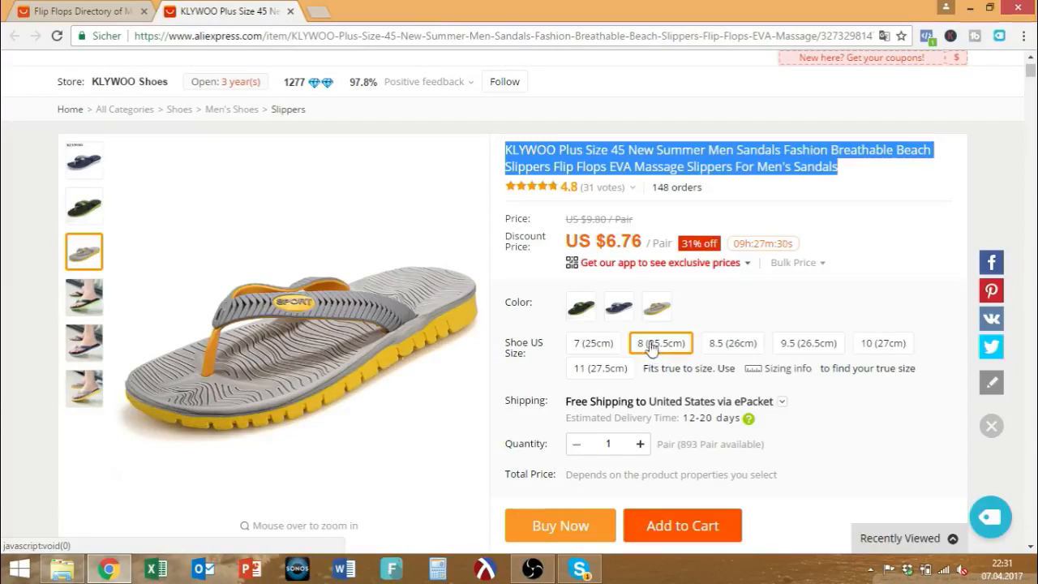
pyautogui.click(655, 349)
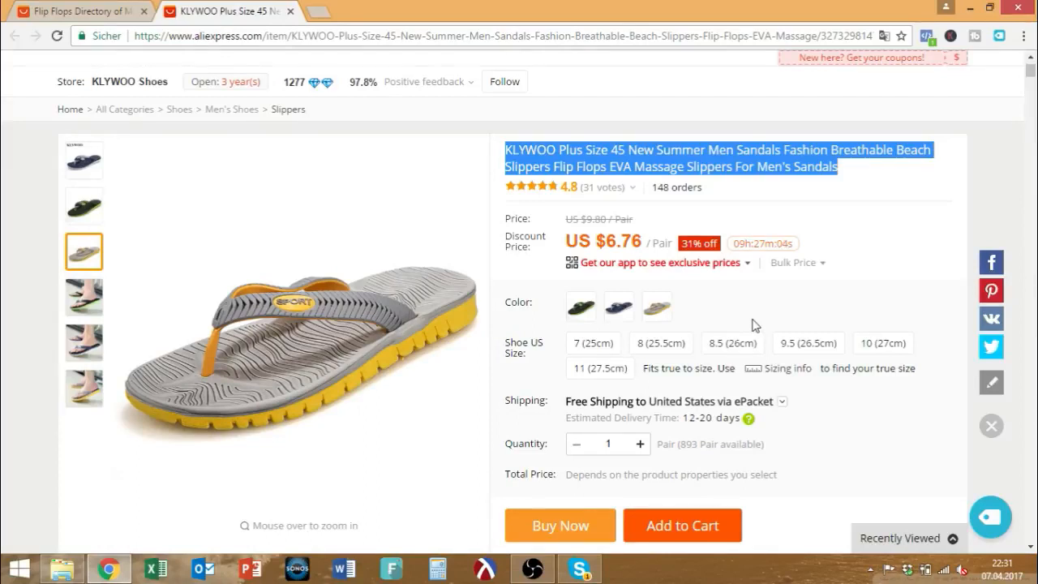
pyautogui.scroll(1, 753, 324)
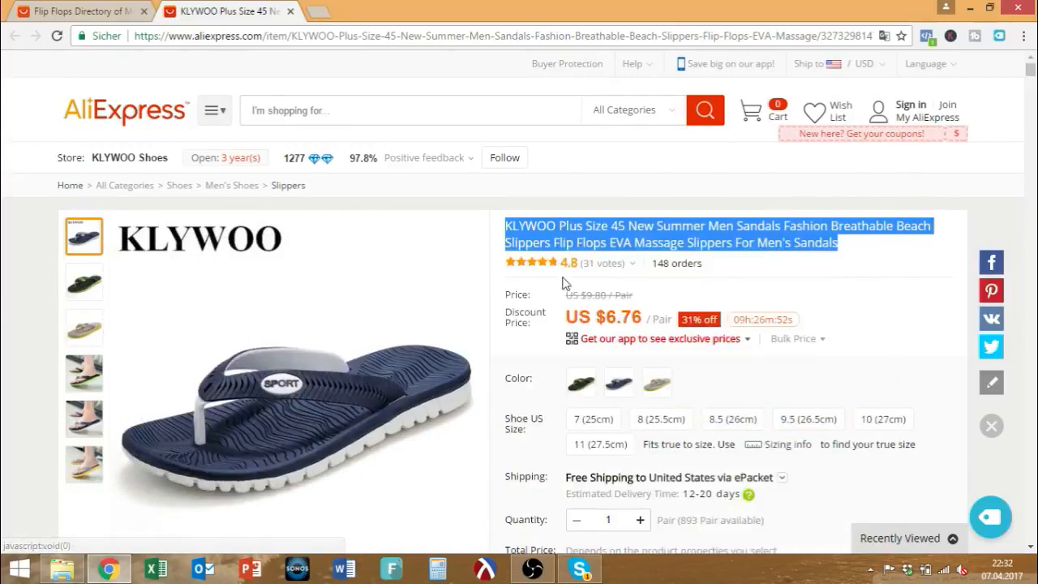
pyautogui.moveTo(544, 273)
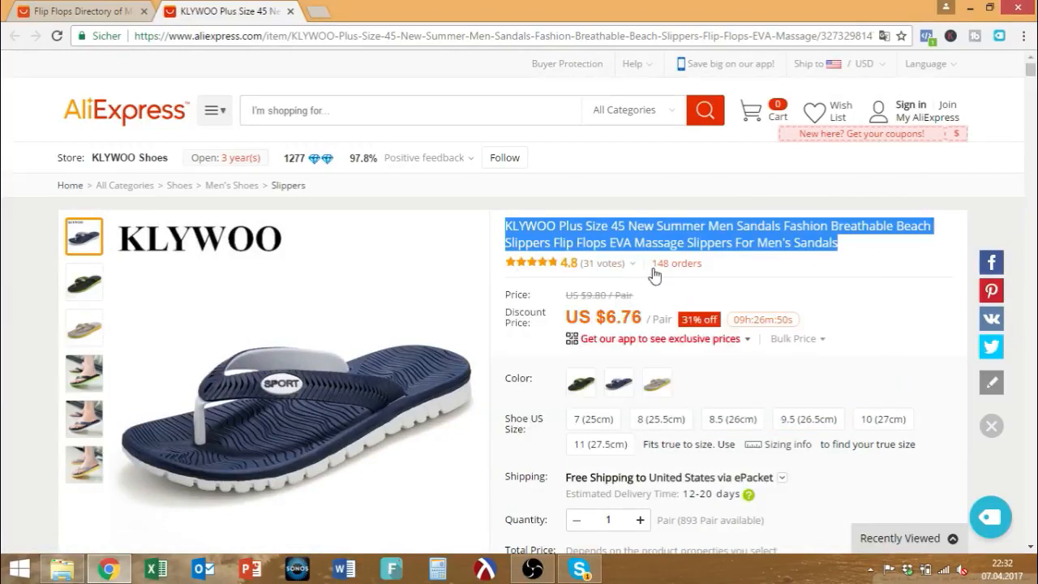
pyautogui.moveTo(504, 266); pyautogui.dragTo(642, 272)
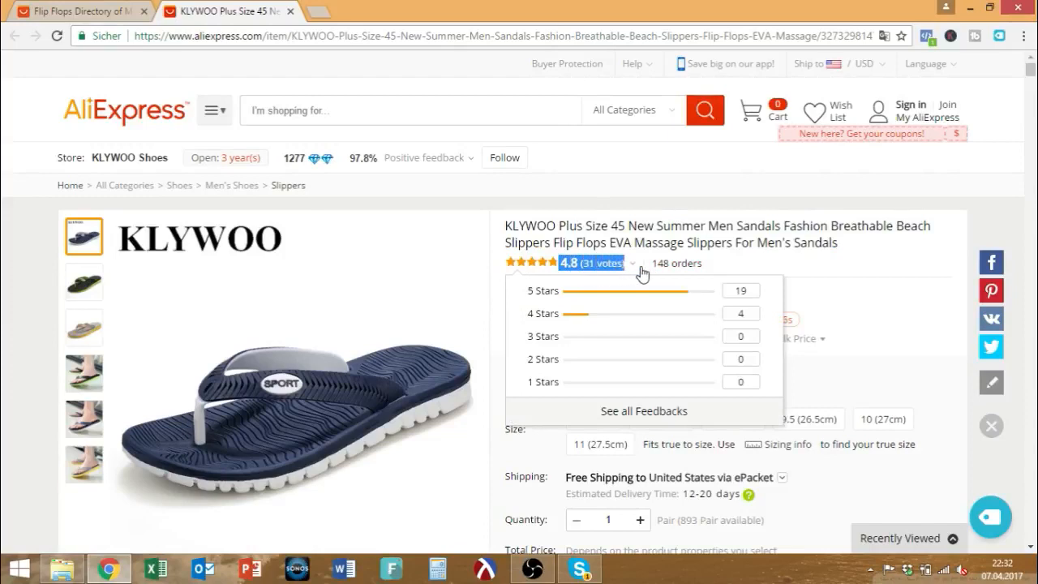
pyautogui.click(902, 276)
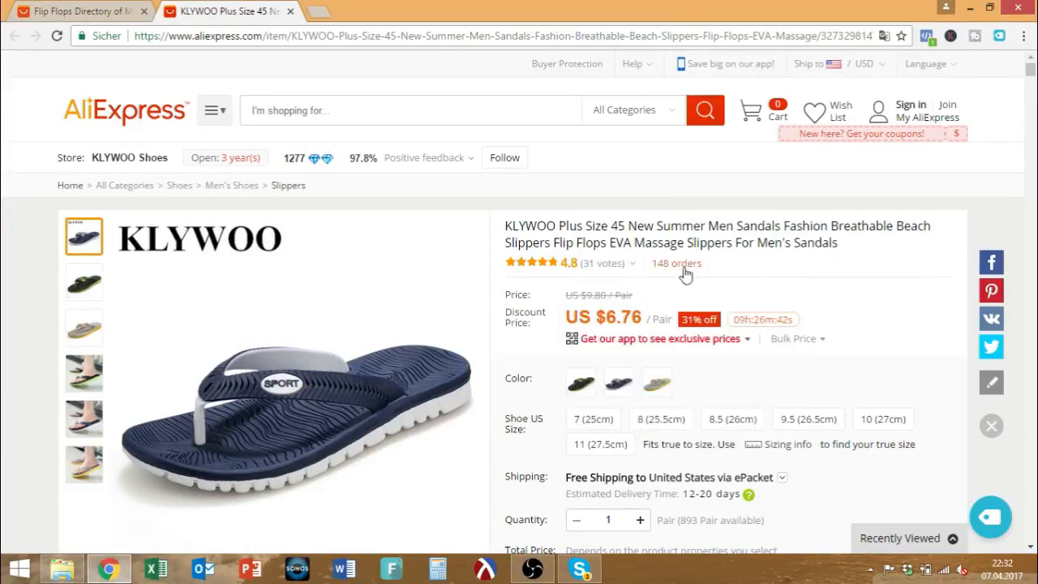
pyautogui.moveTo(608, 270)
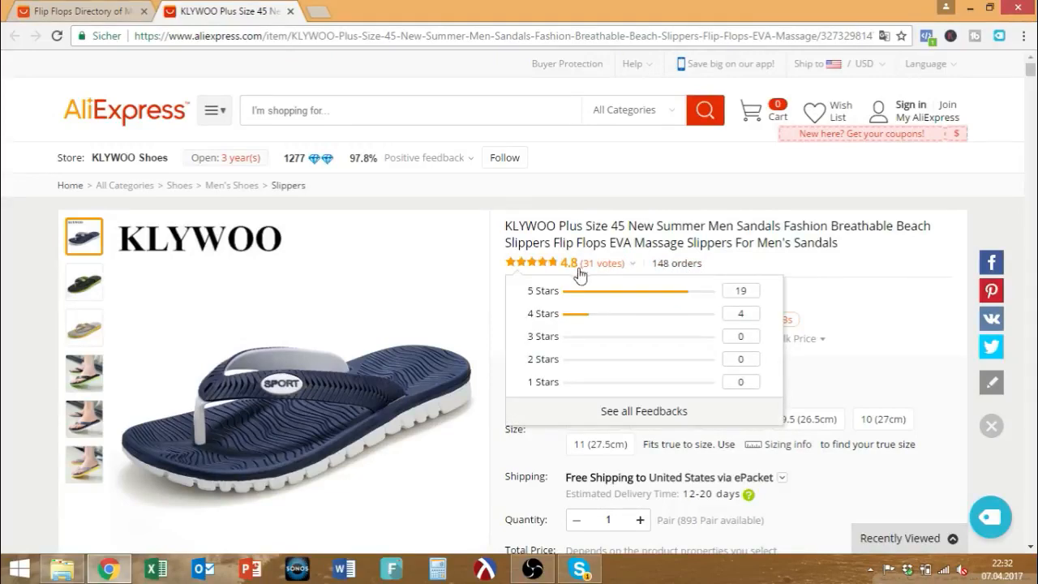
pyautogui.moveTo(329, 170)
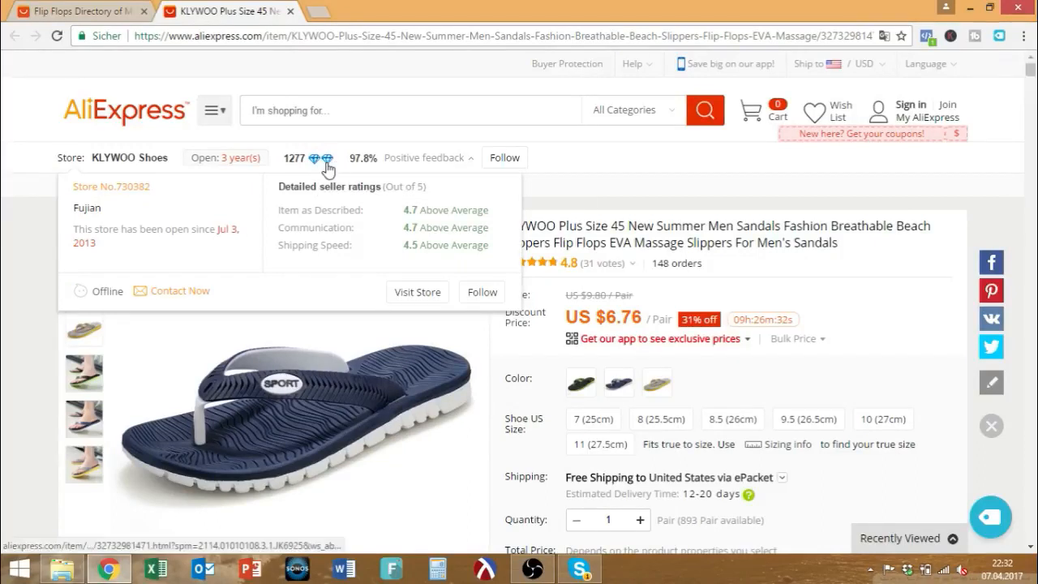
pyautogui.scroll(-3, 846, 339)
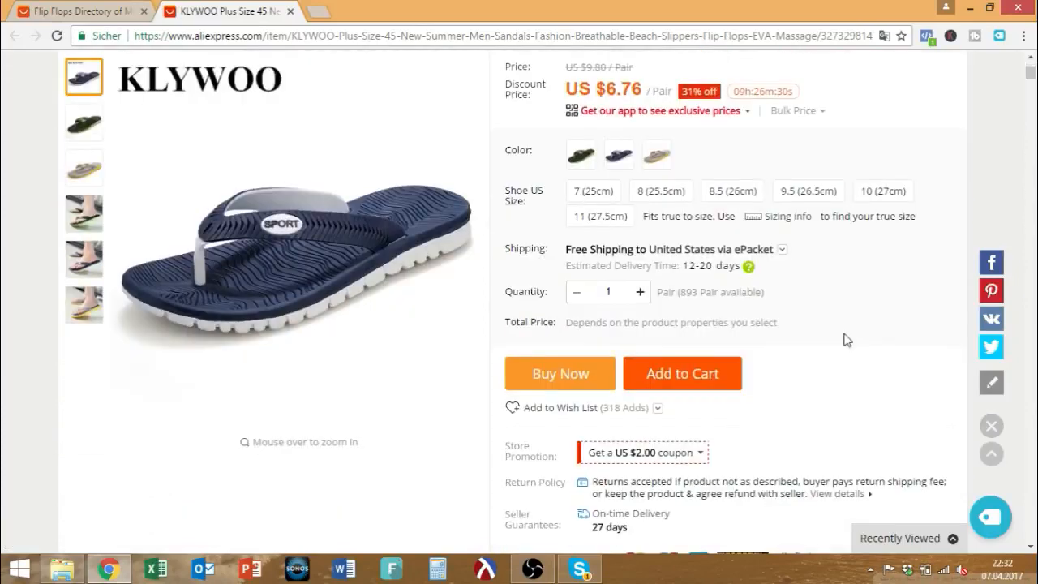
pyautogui.scroll(-3, 846, 339)
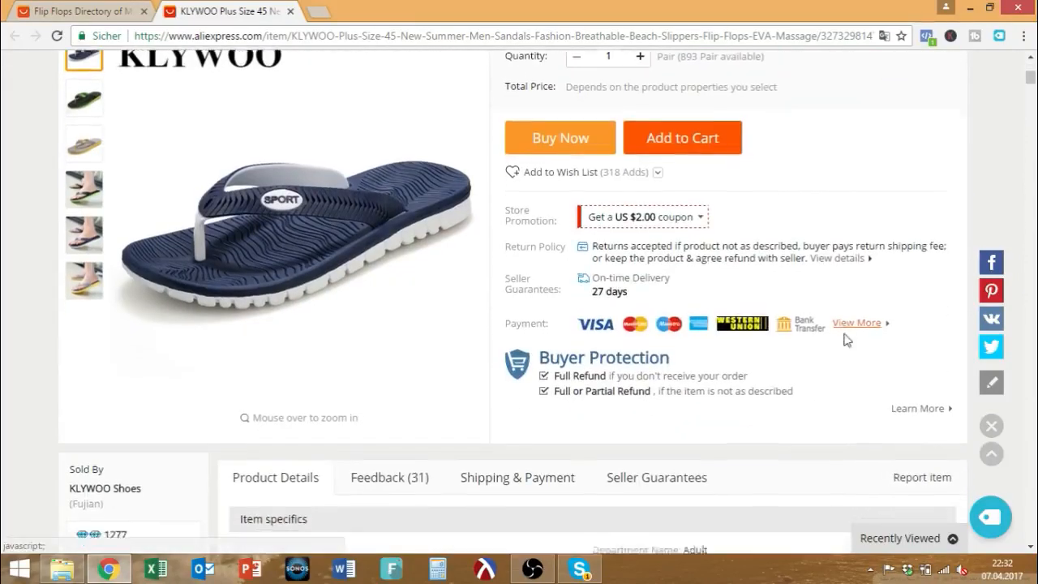
pyautogui.scroll(-3, 846, 339)
pyautogui.scroll(-3, 846, 340)
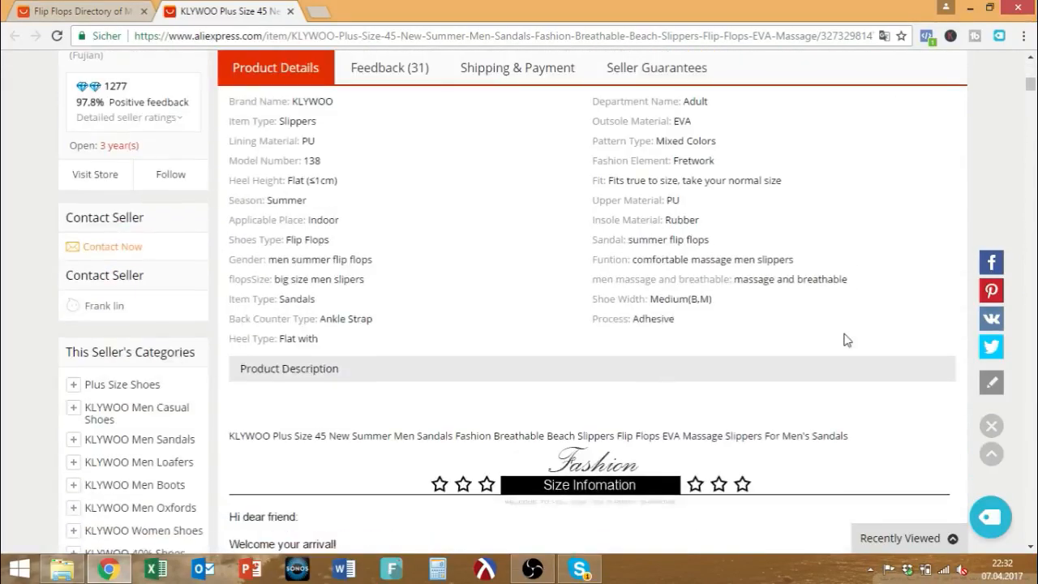
pyautogui.scroll(-3, 847, 339)
pyautogui.scroll(-3, 847, 340)
pyautogui.scroll(10, 846, 339)
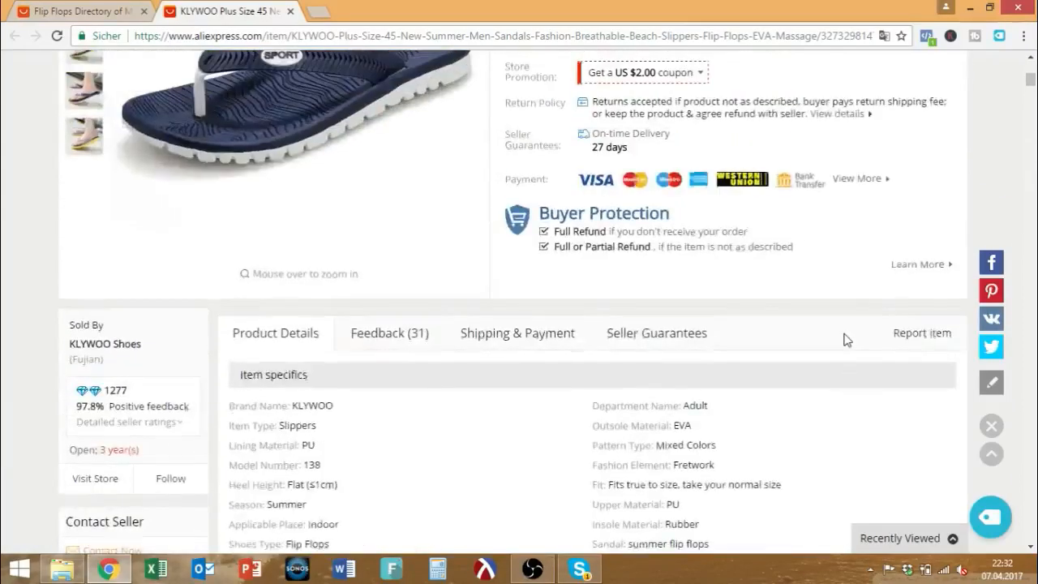
pyautogui.scroll(4, 847, 340)
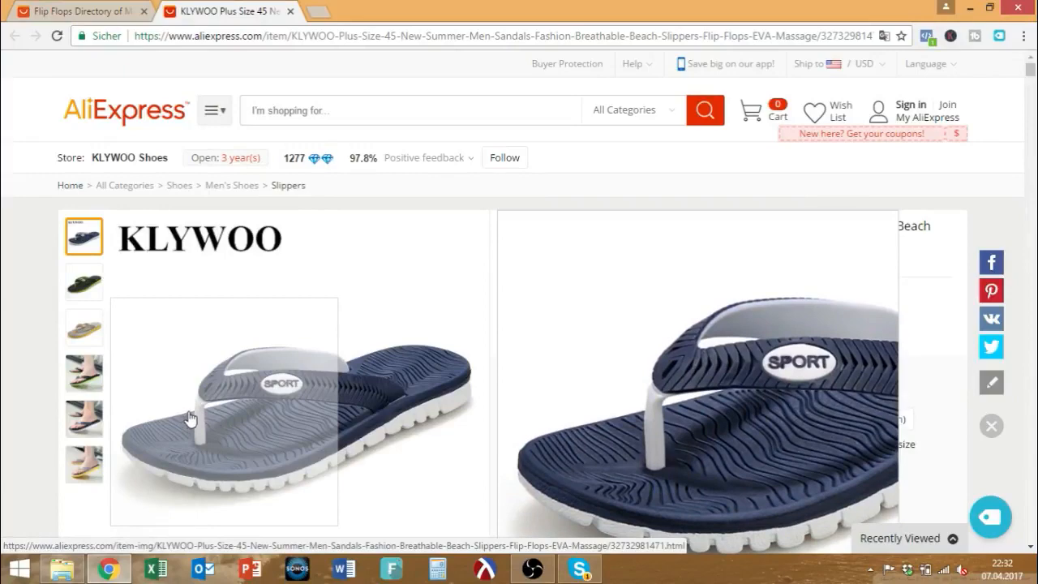
# Go back to AliExpress home, then switch to the Shopify admin dashboard showing €0.00 sales.
pyautogui.click(148, 123)
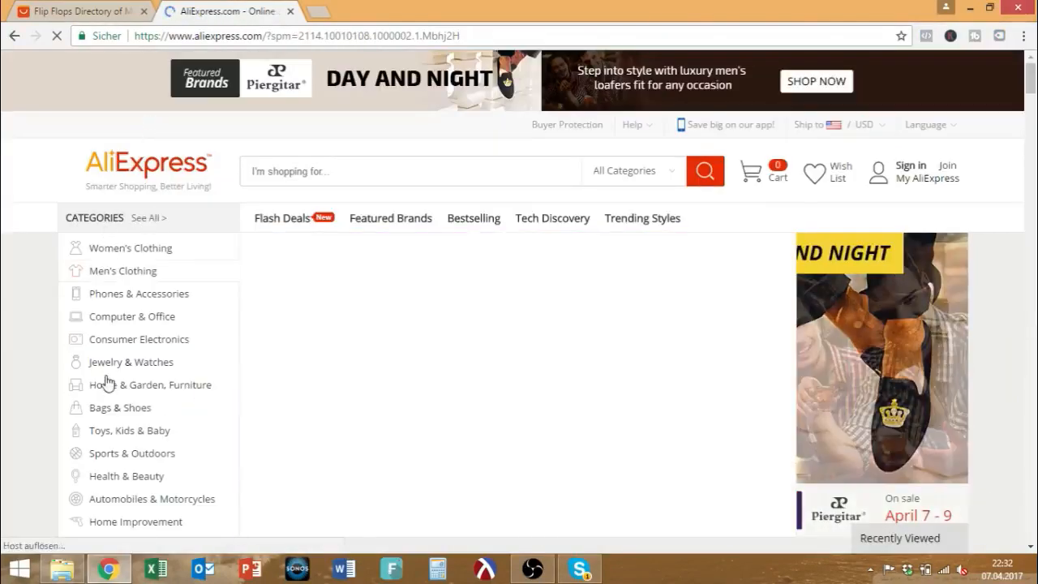
pyautogui.moveTo(108, 432)
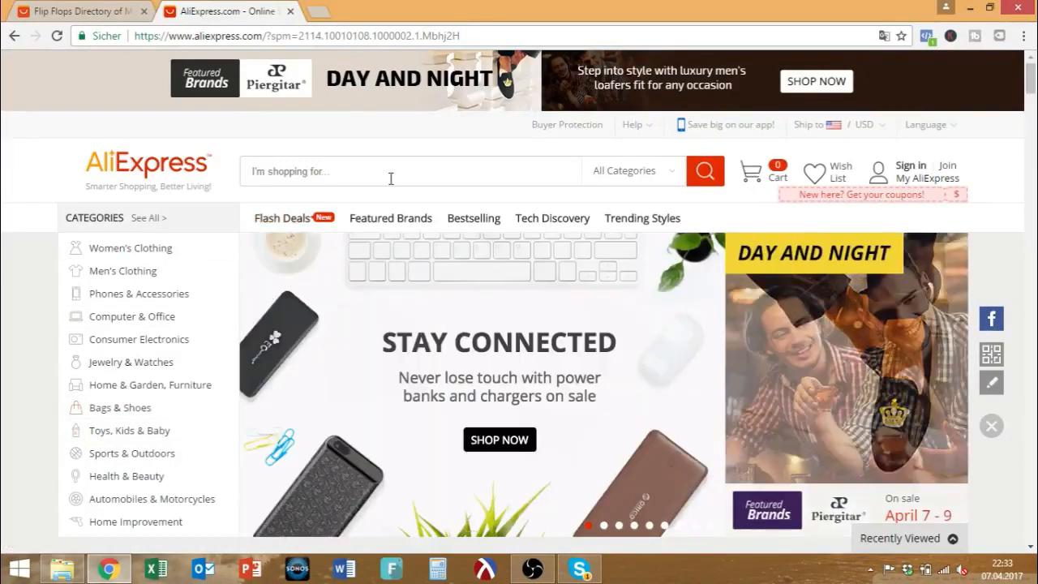
pyautogui.moveTo(183, 262)
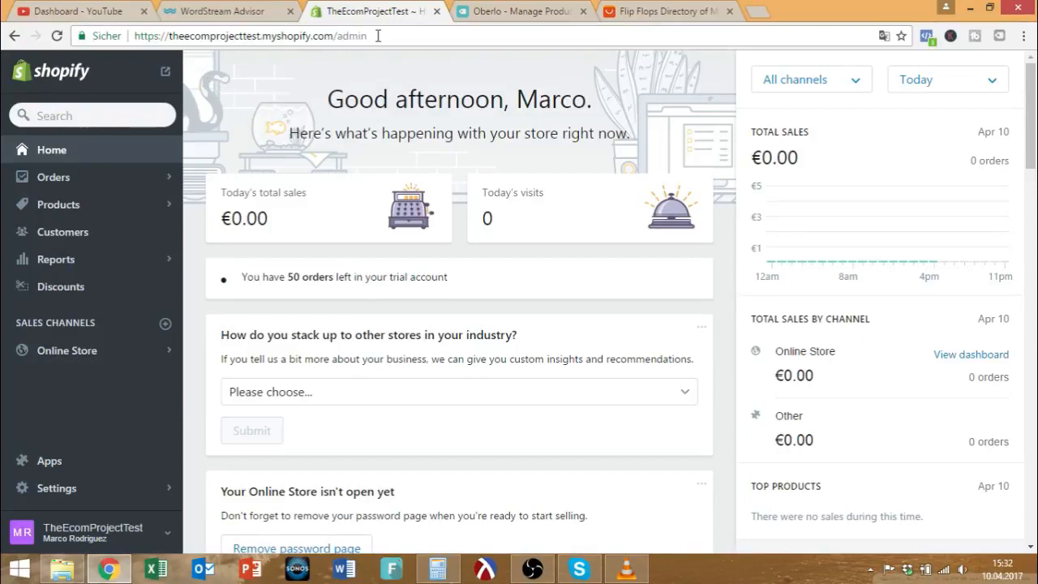
pyautogui.moveTo(373, 35); pyautogui.dragTo(138, 36)
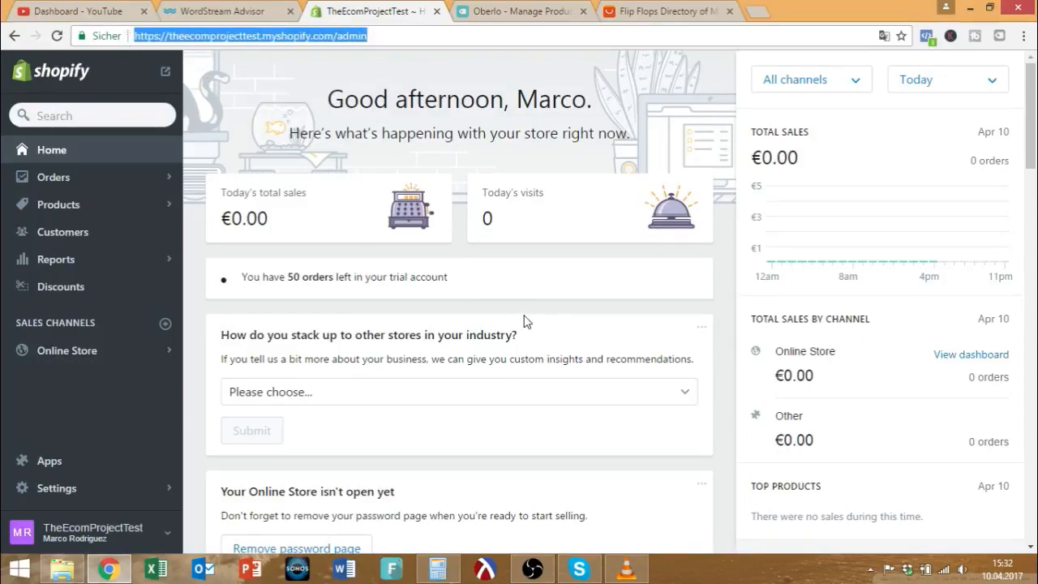
pyautogui.click(491, 315)
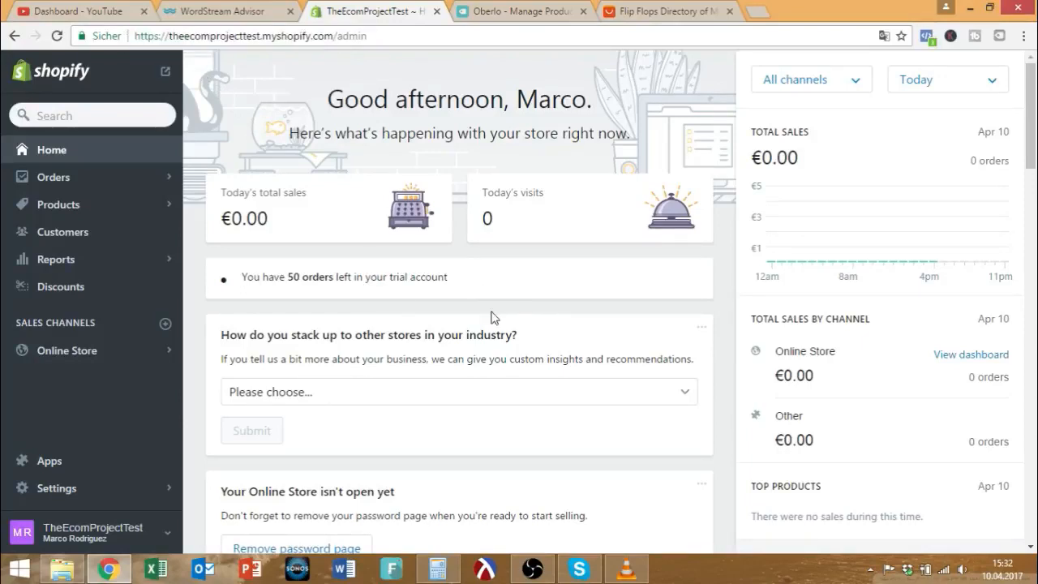
# Open Online Store Themes and review the current Venture theme and password warning.
pyautogui.click(106, 359)
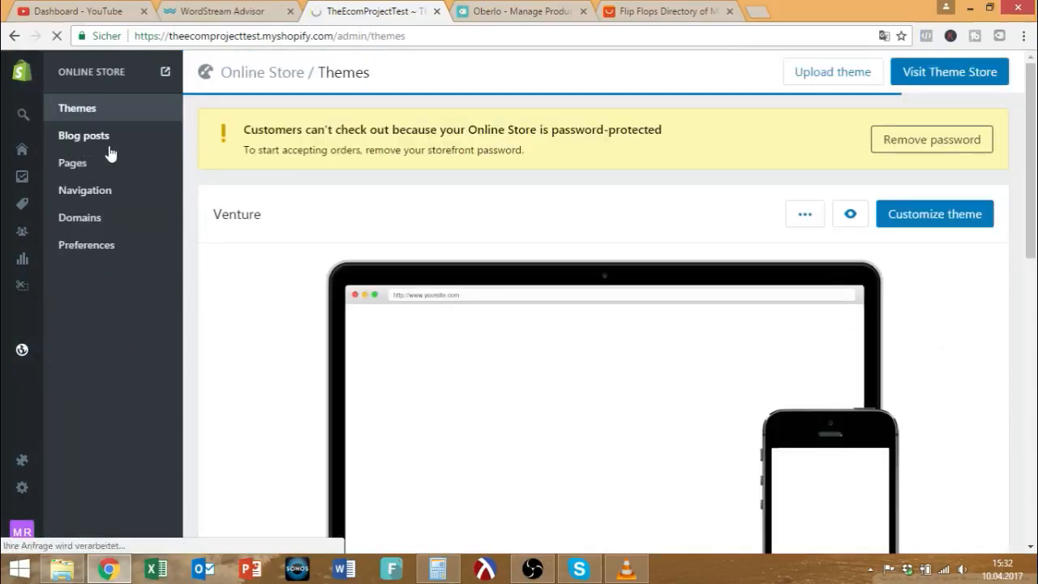
pyautogui.scroll(-1, 438, 256)
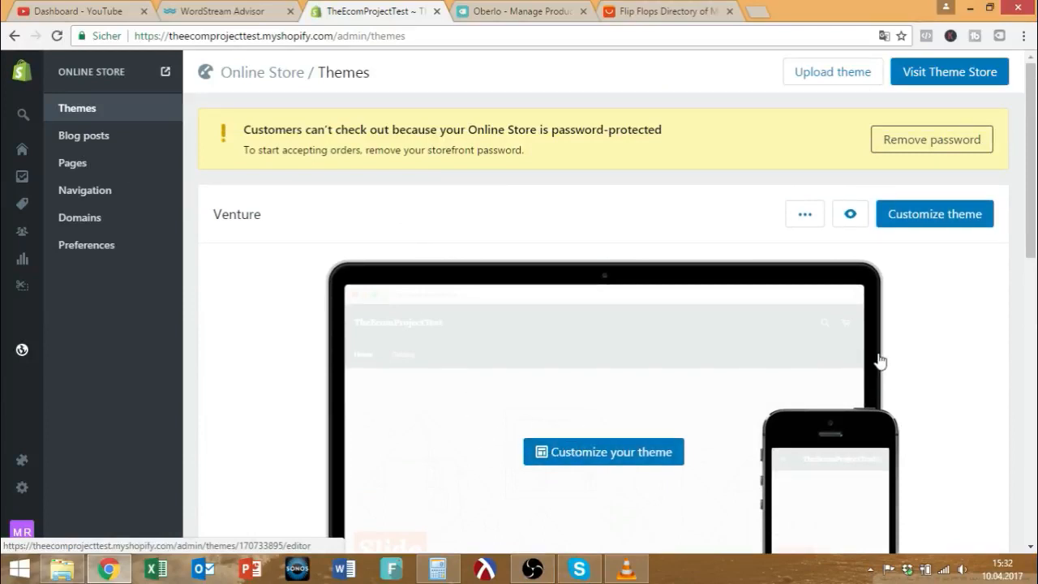
pyautogui.scroll(-1, 883, 365)
pyautogui.scroll(1, 533, 303)
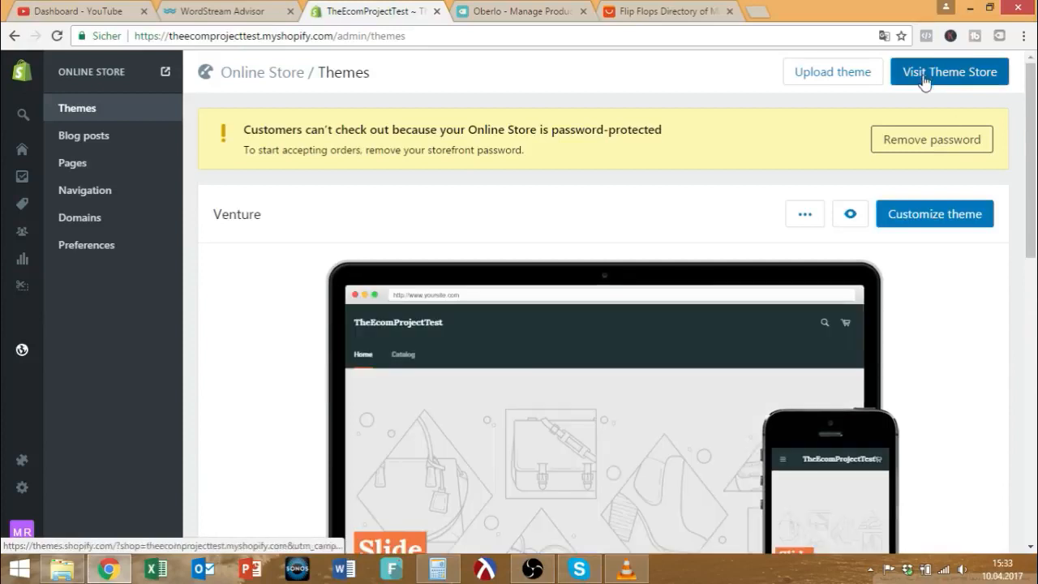
pyautogui.click(927, 78)
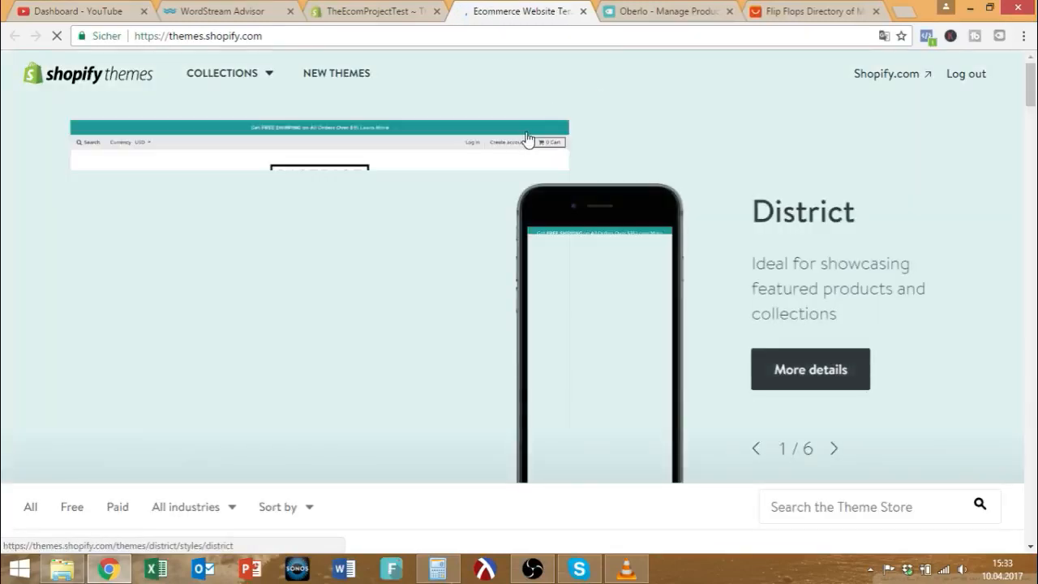
# Browse the Theme Store page and apply the Free filter to list only free themes.
pyautogui.scroll(-2, 525, 142)
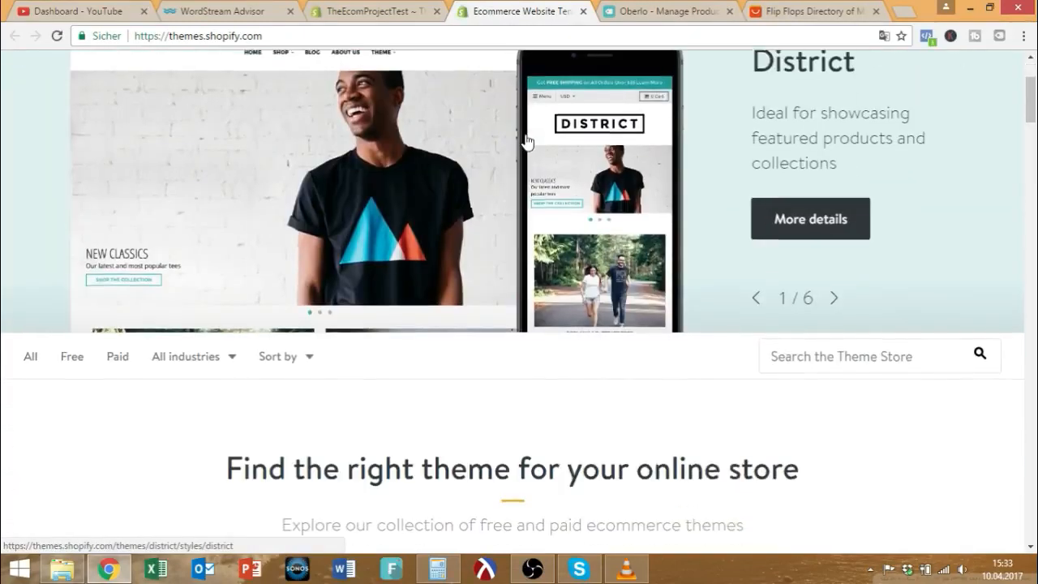
pyautogui.scroll(-2, 217, 262)
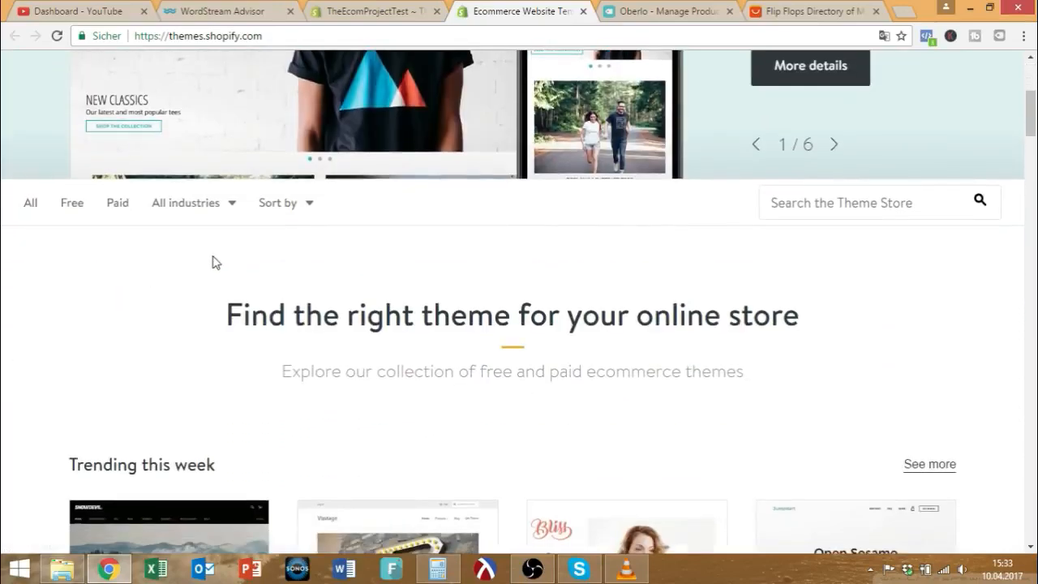
pyautogui.scroll(-2, 215, 262)
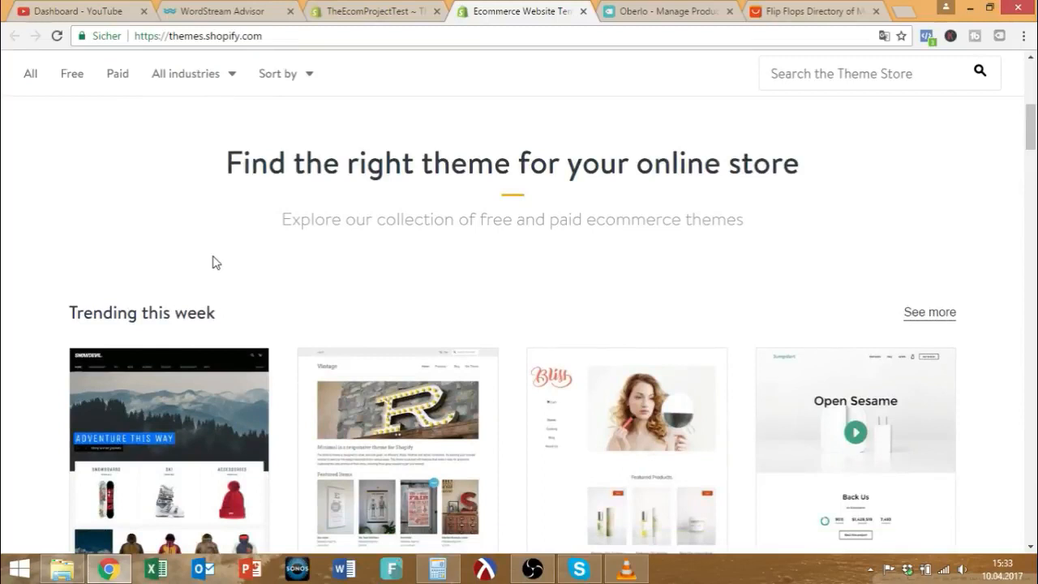
pyautogui.scroll(3, 205, 256)
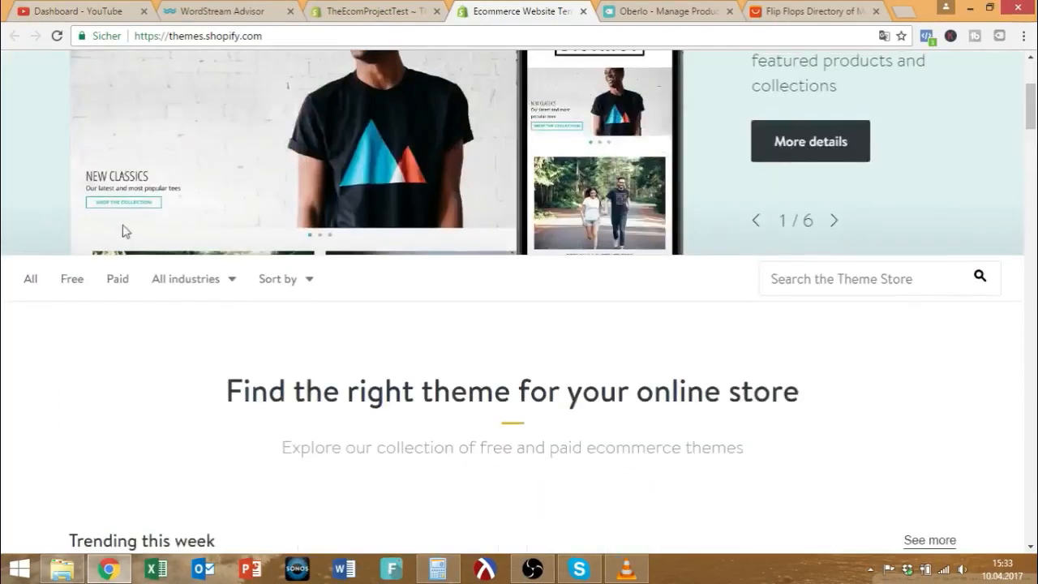
pyautogui.click(71, 284)
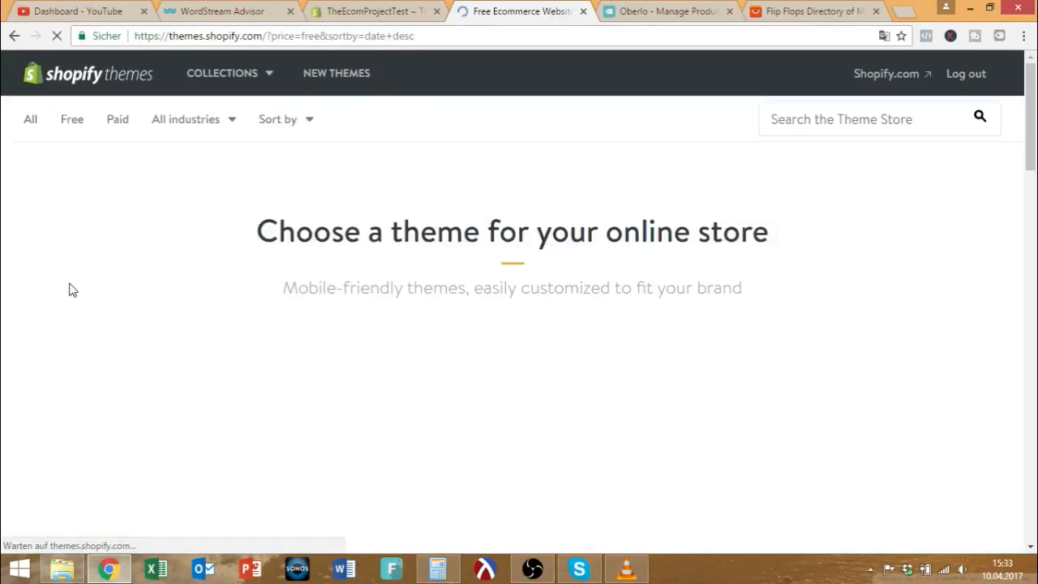
pyautogui.scroll(-2, 634, 296)
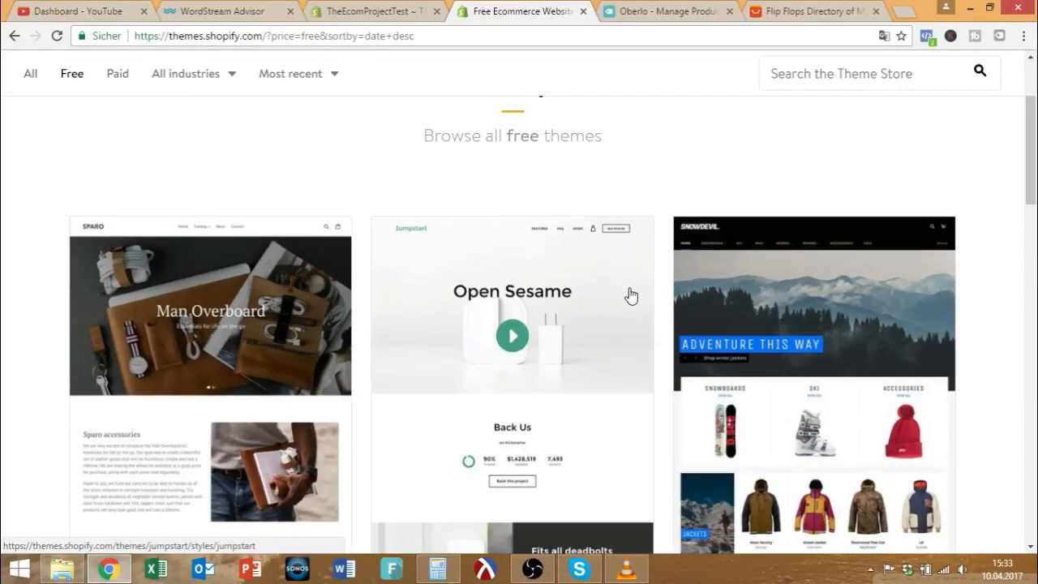
pyautogui.scroll(-15, 897, 173)
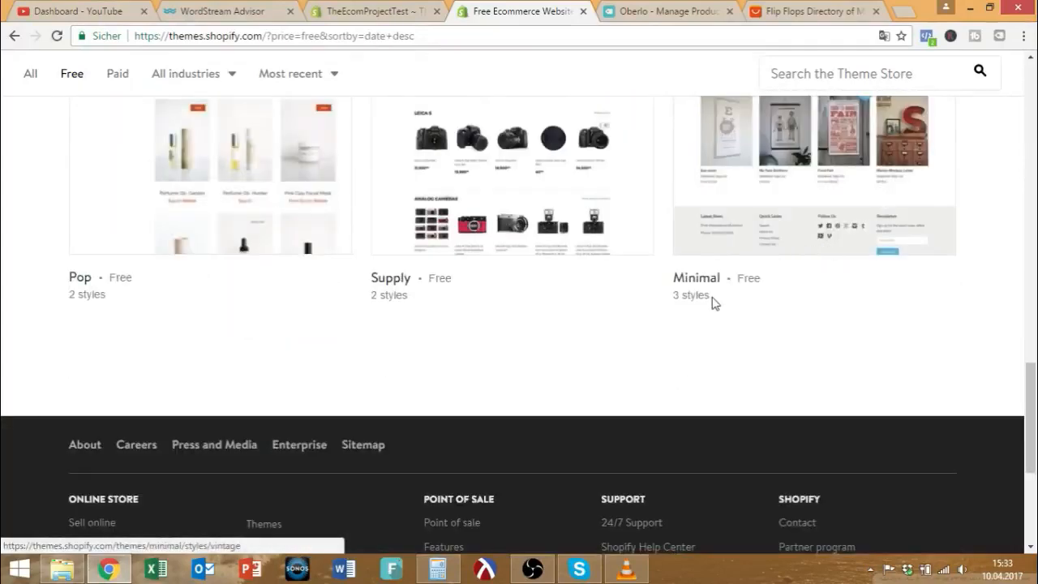
pyautogui.moveTo(714, 302); pyautogui.dragTo(668, 294)
pyautogui.tripleClick(389, 296)
pyautogui.moveTo(134, 308); pyautogui.dragTo(75, 296)
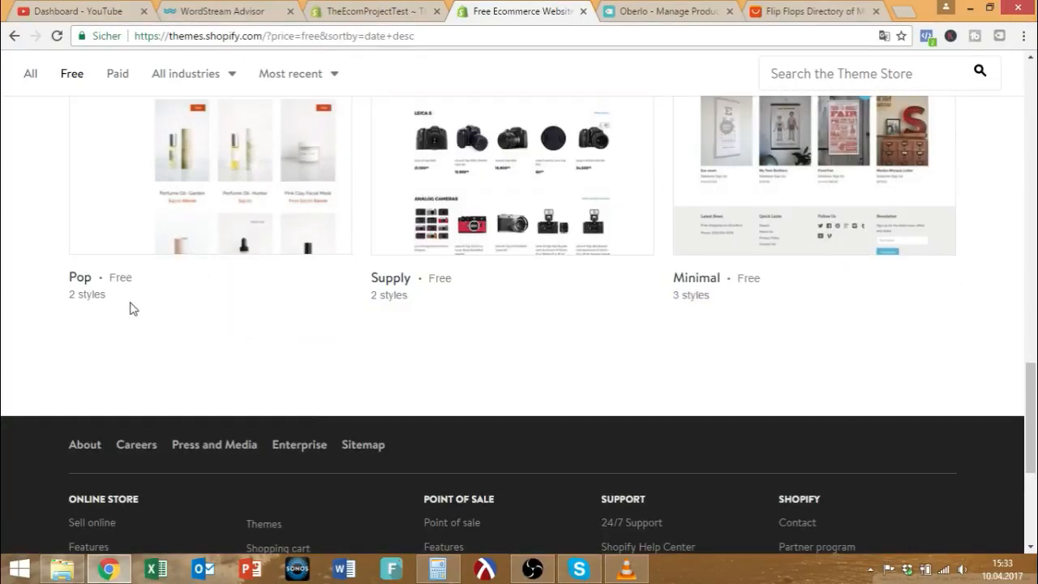
pyautogui.scroll(15, 157, 295)
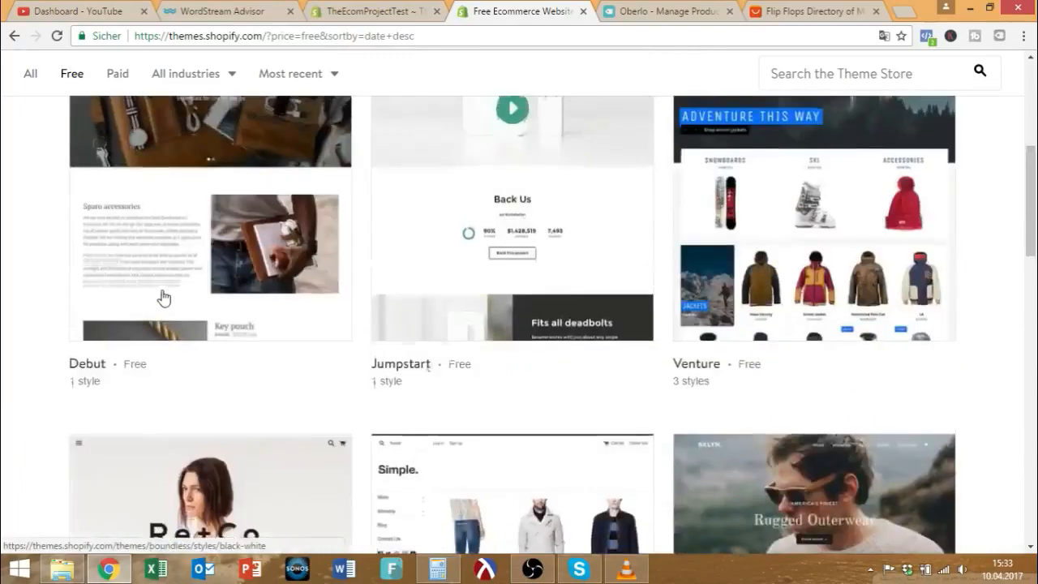
pyautogui.scroll(-6, 194, 291)
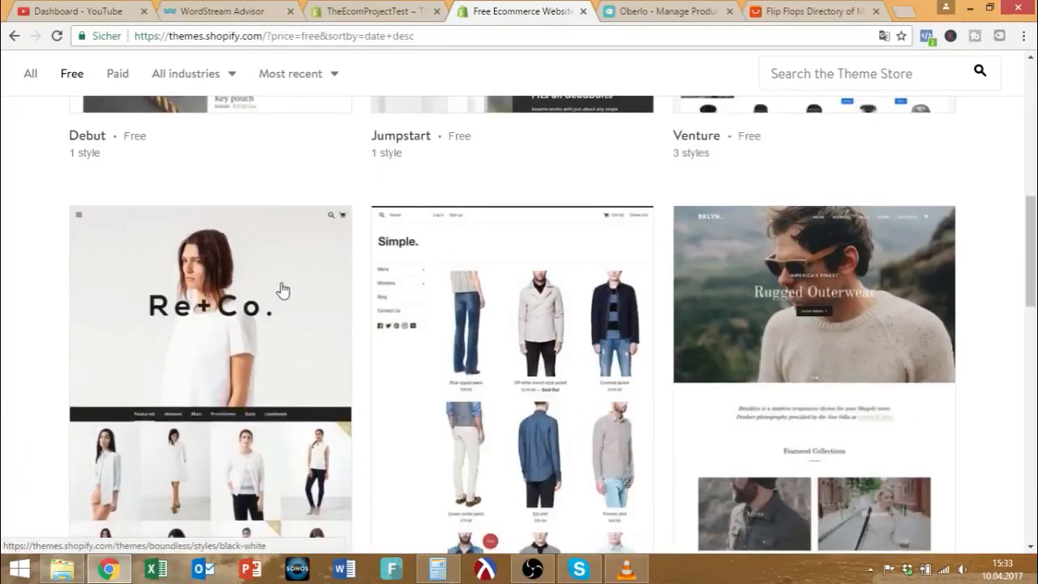
pyautogui.click(786, 10)
pyautogui.scroll(-4, 549, 240)
pyautogui.scroll(-5, 783, 351)
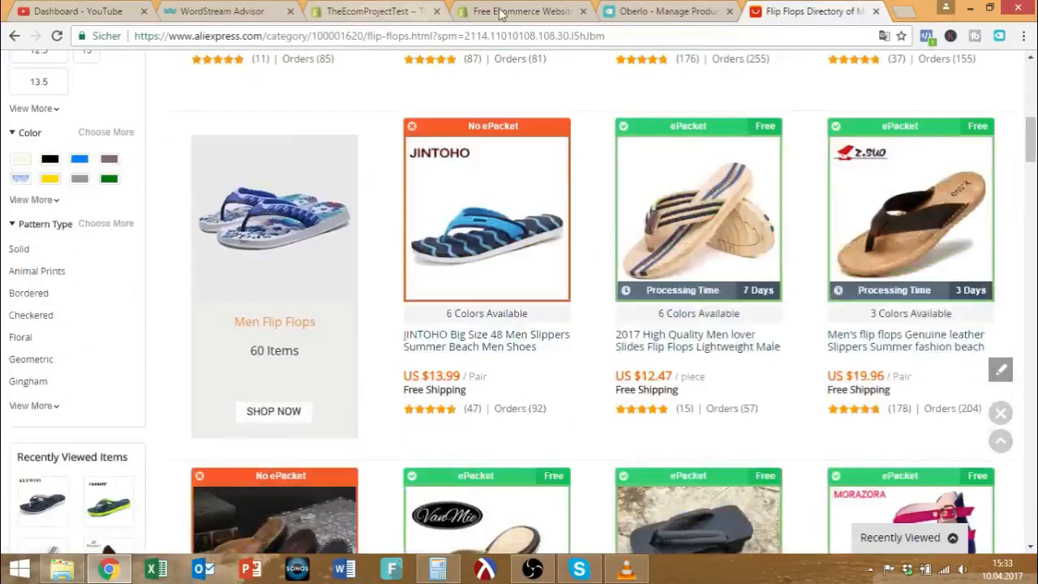
pyautogui.click(524, 11)
pyautogui.scroll(3, 835, 280)
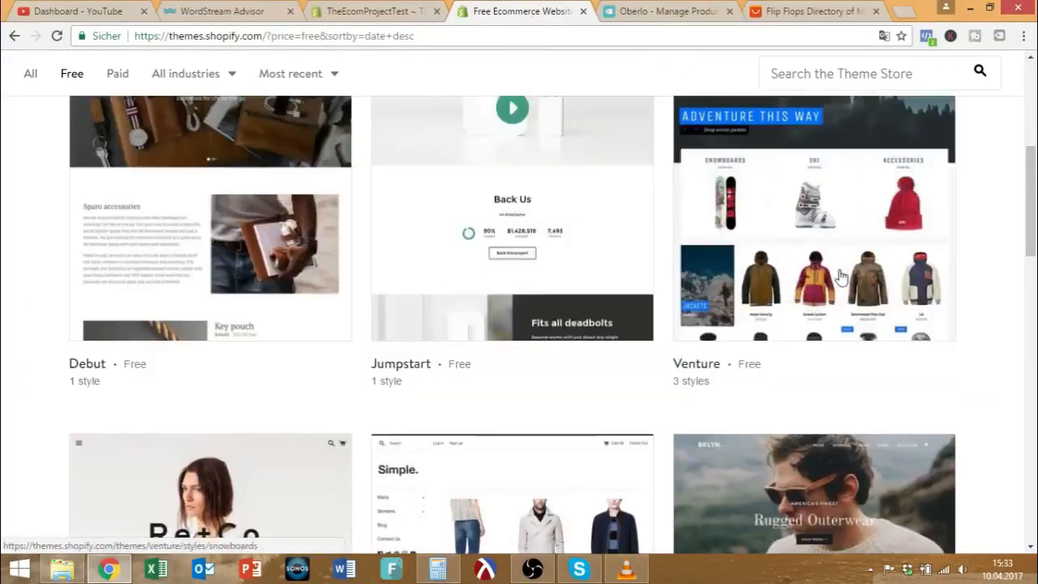
pyautogui.scroll(-3, 839, 275)
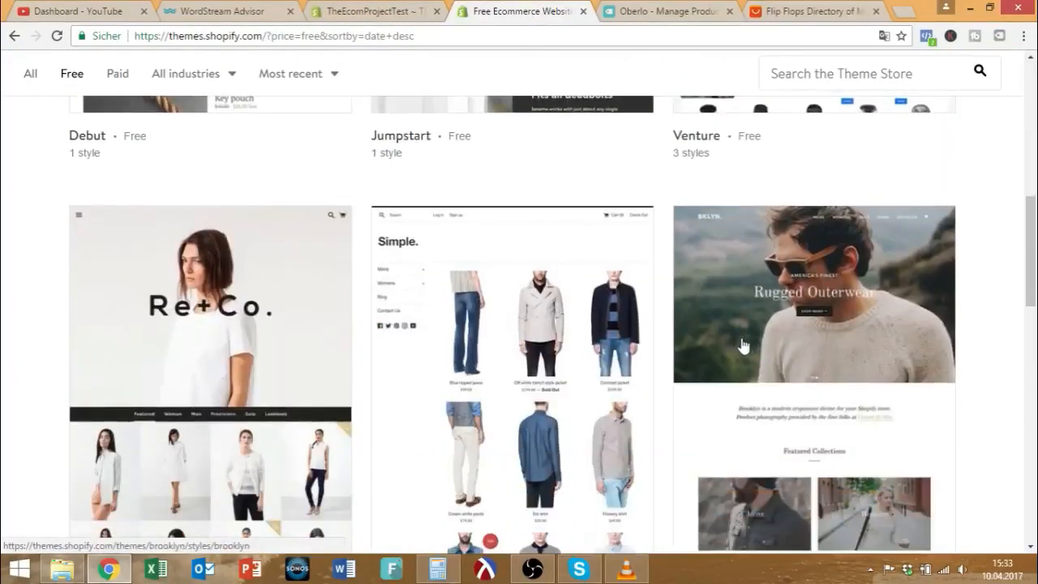
pyautogui.scroll(-2, 762, 348)
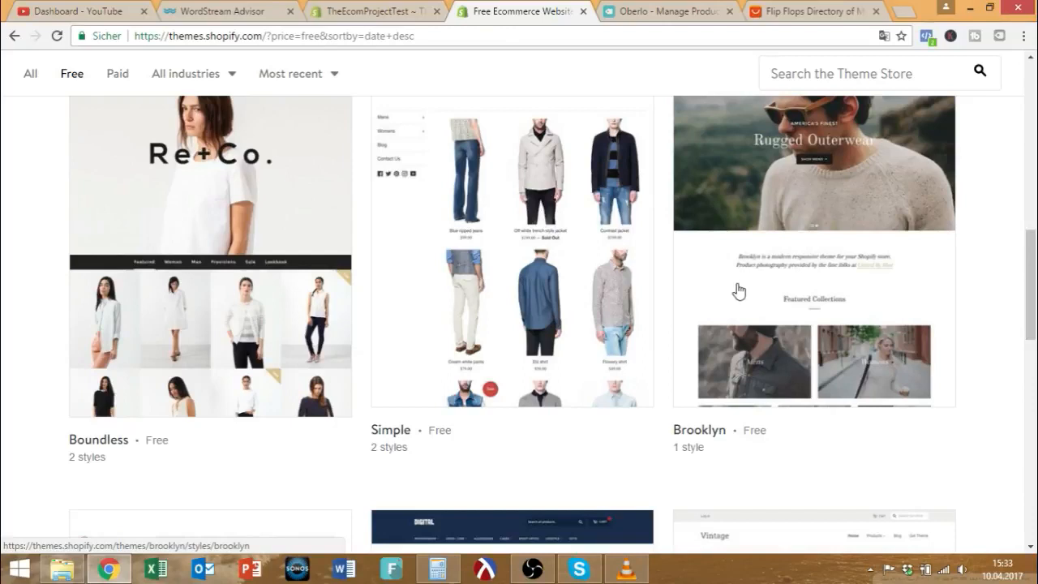
pyautogui.scroll(1, 785, 323)
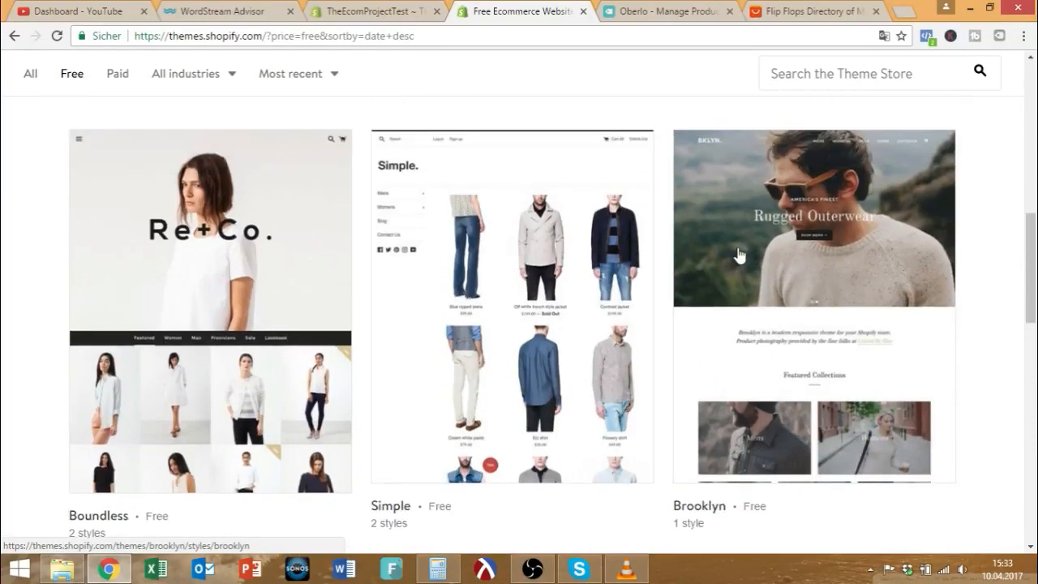
pyautogui.scroll(-1, 783, 342)
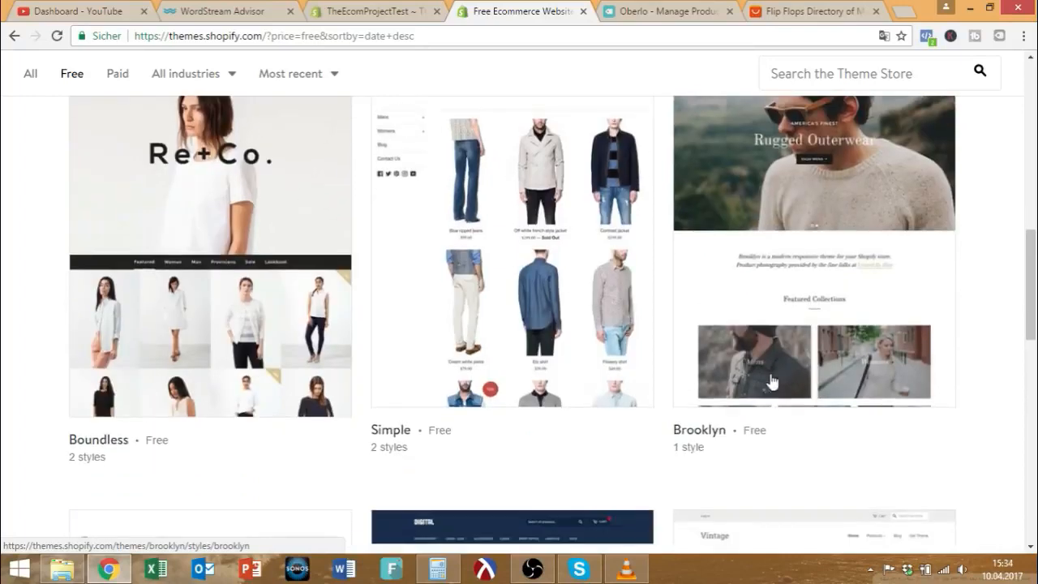
pyautogui.scroll(2, 768, 374)
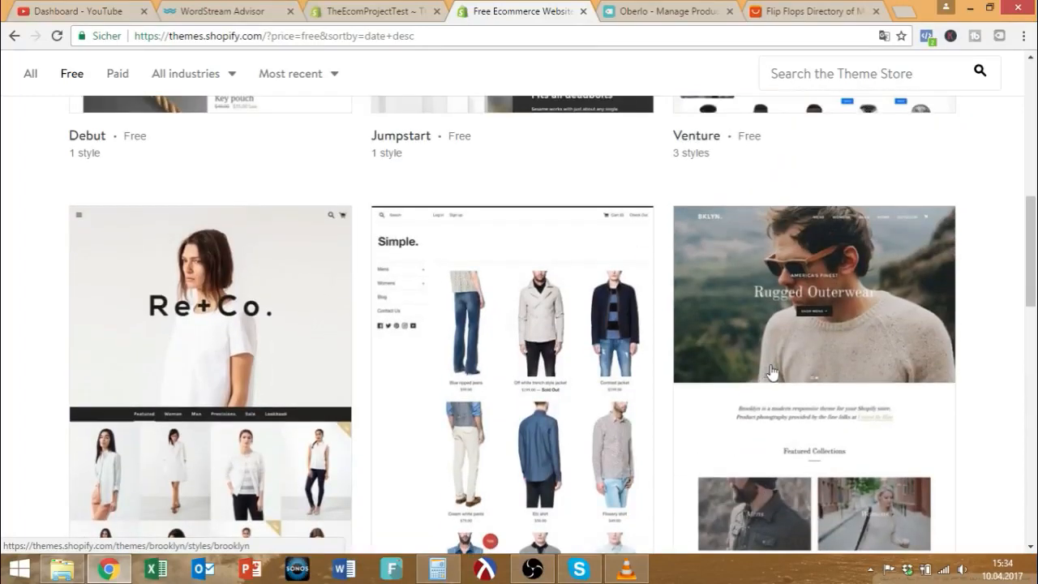
pyautogui.scroll(-1, 769, 373)
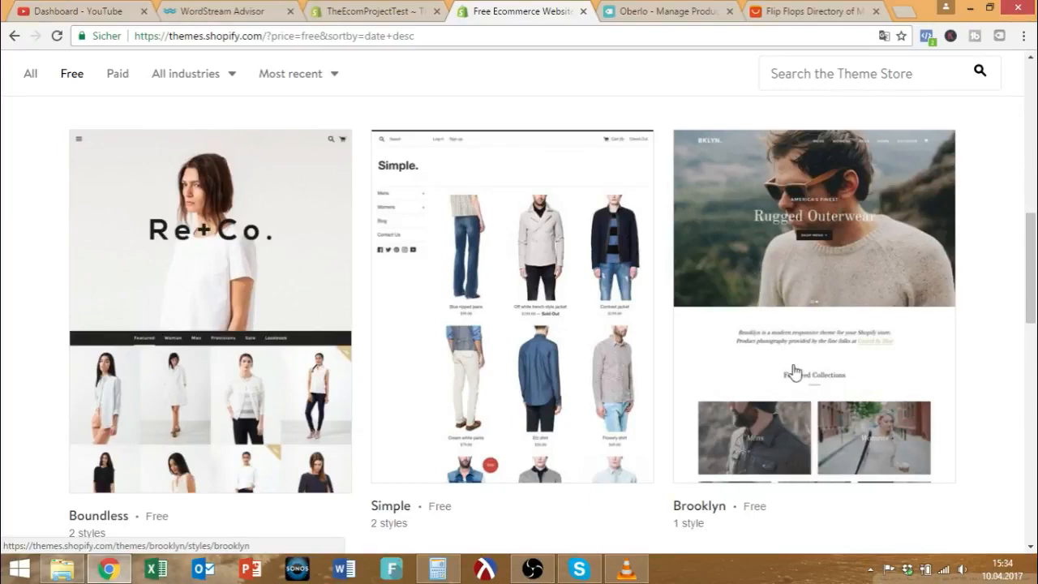
pyautogui.scroll(8, 793, 354)
pyautogui.scroll(-3, 620, 352)
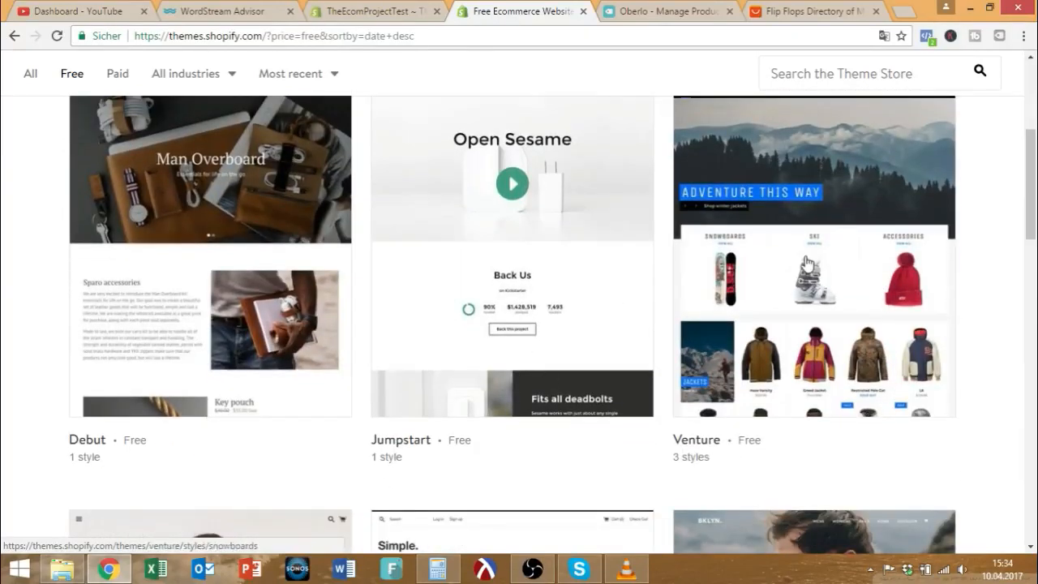
# Open the Venture theme page and preview its Outdoors, Boxing and Snowboards styles.
pyautogui.click(806, 264)
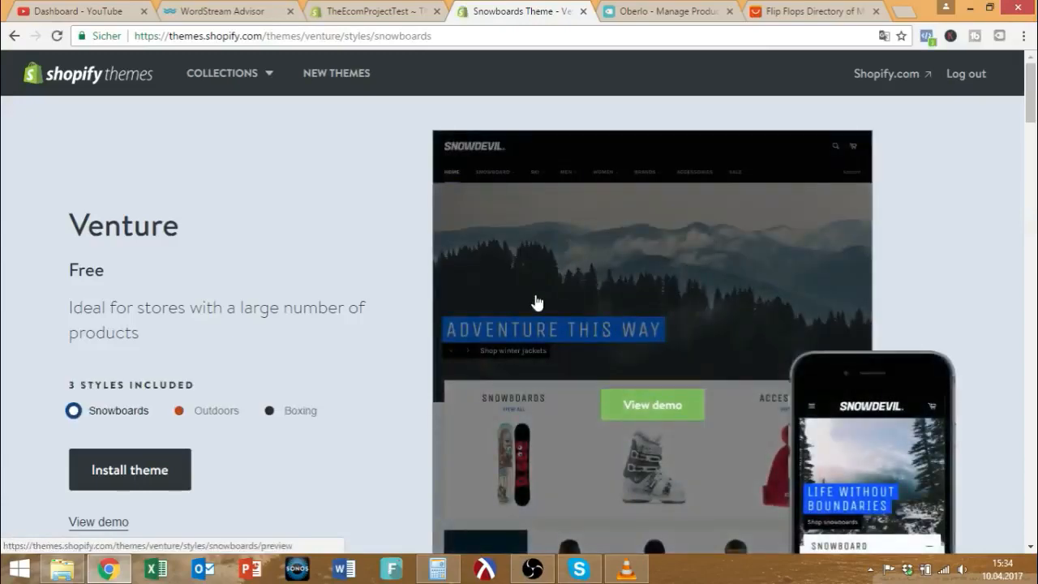
pyautogui.scroll(-2, 724, 239)
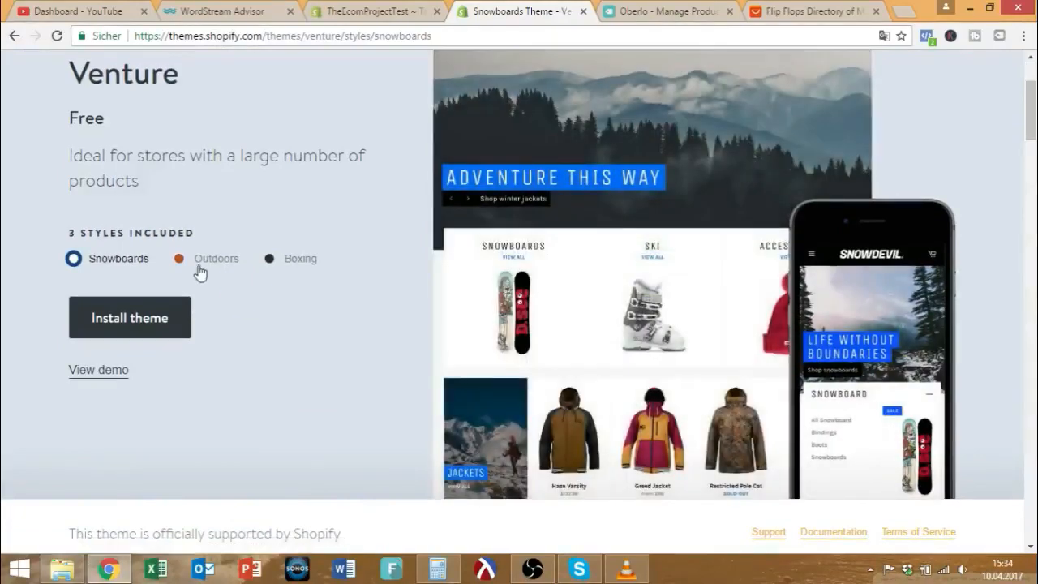
pyautogui.click(200, 268)
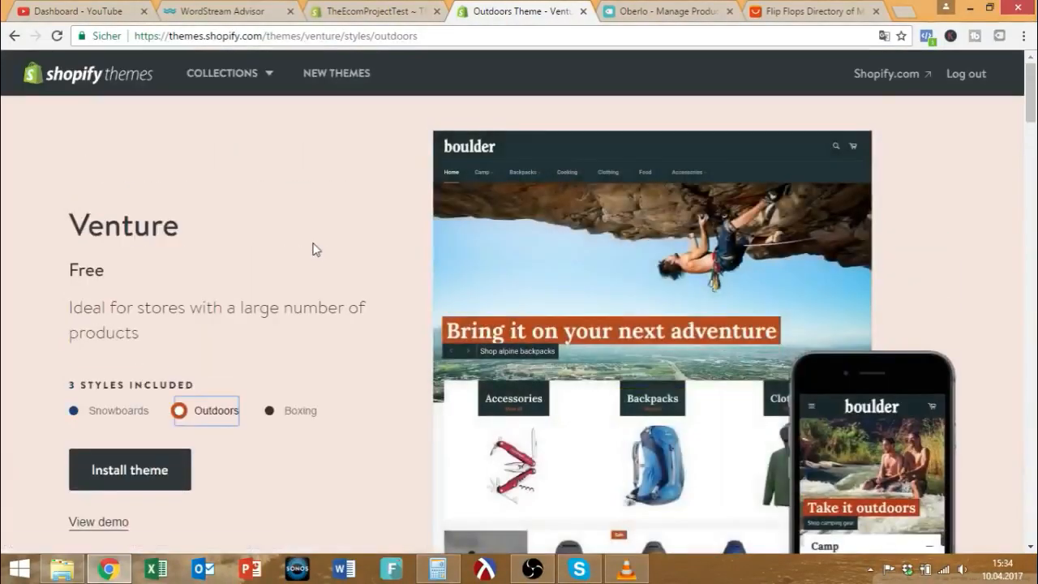
pyautogui.scroll(-1, 317, 250)
pyautogui.click(297, 335)
pyautogui.click(72, 335)
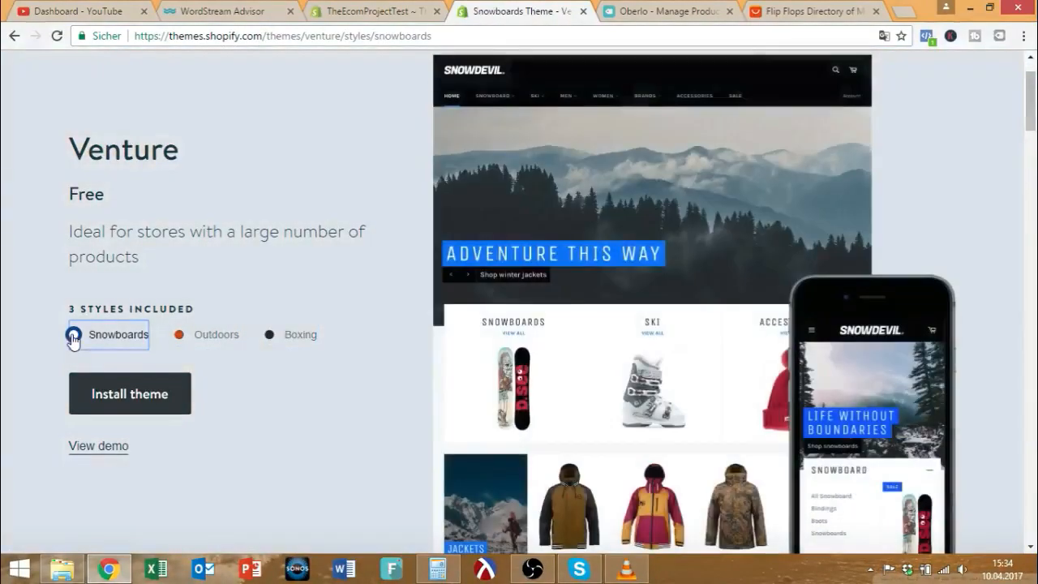
# Switch the Venture preview back to Outdoors, then return to the admin Themes page.
pyautogui.click(208, 334)
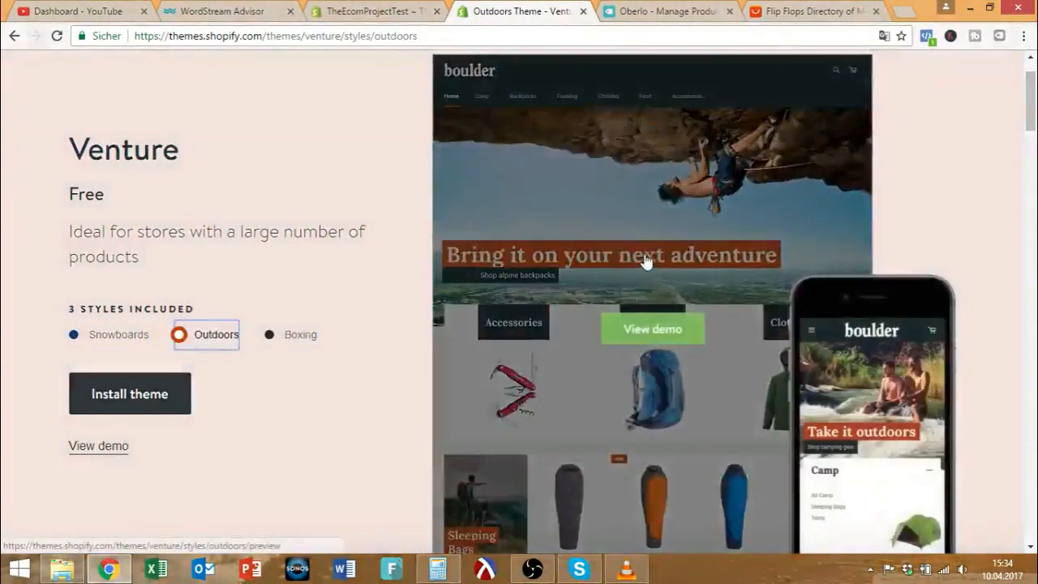
pyautogui.scroll(-3, 679, 237)
pyautogui.scroll(2, 276, 258)
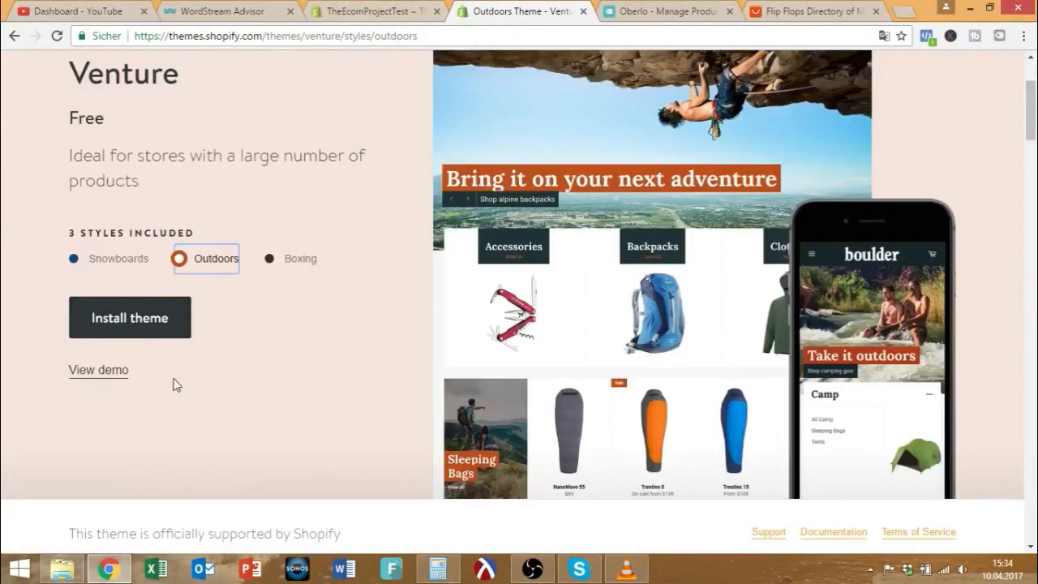
pyautogui.scroll(-1, 243, 364)
pyautogui.scroll(3, 336, 348)
pyautogui.click(357, 11)
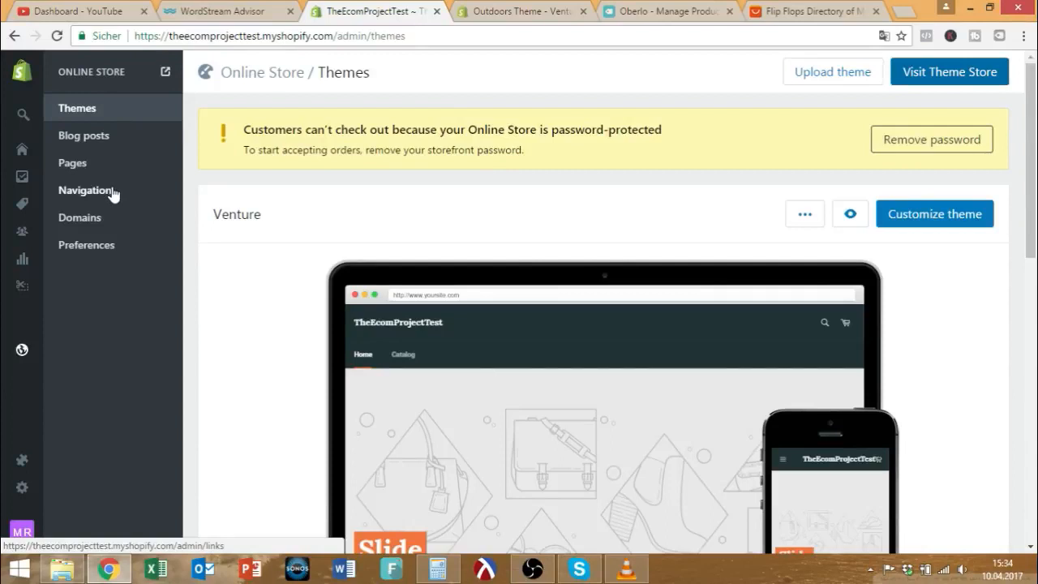
# Start a new store page titled Terms of Service.
pyautogui.click(72, 163)
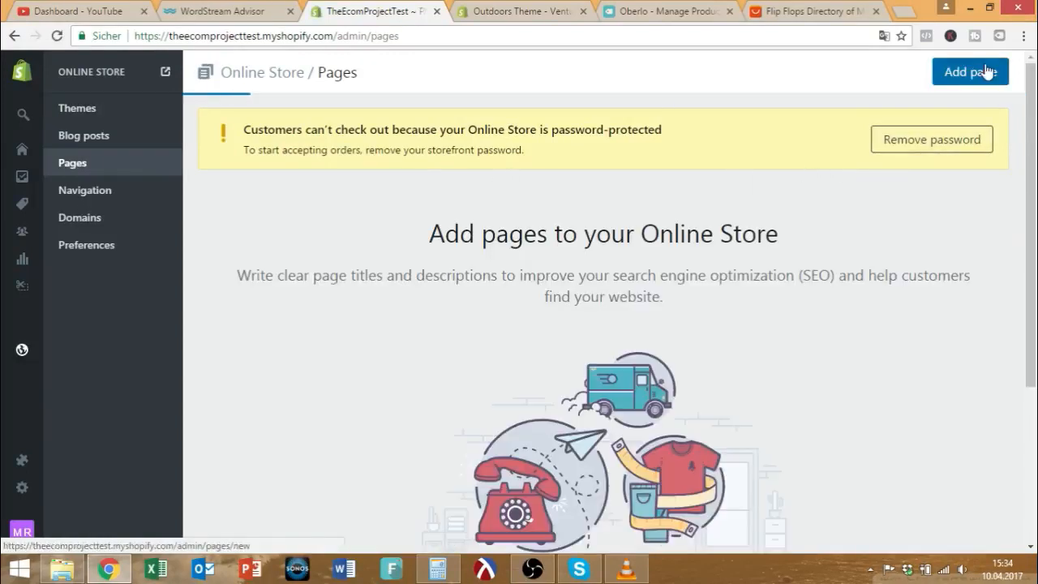
pyautogui.click(985, 71)
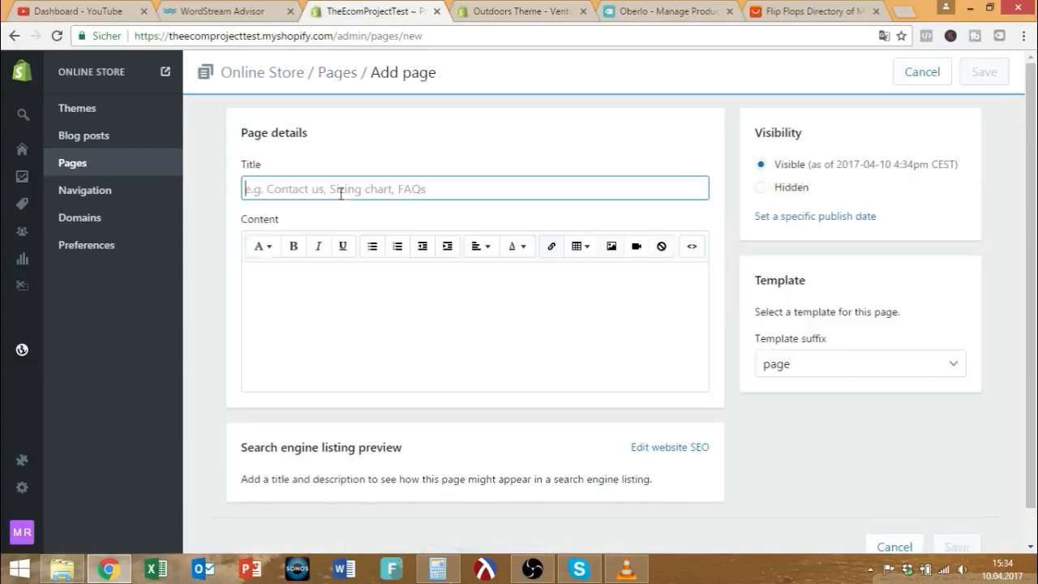
pyautogui.write('Terms of Service')
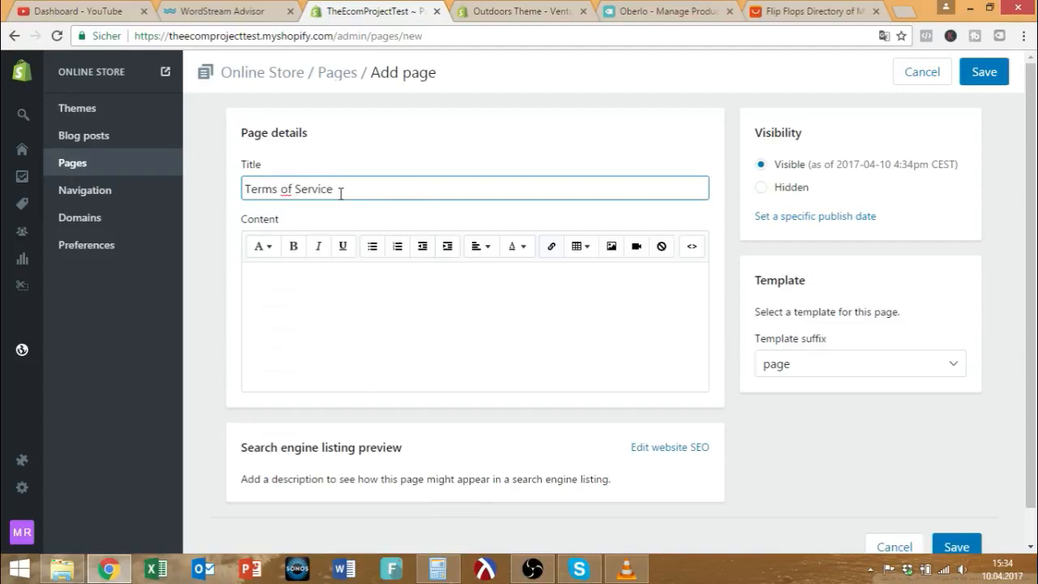
pyautogui.press('Tab')
# Keep the Terms of Service page visible, save it, and go to Navigation.
pyautogui.click(400, 277)
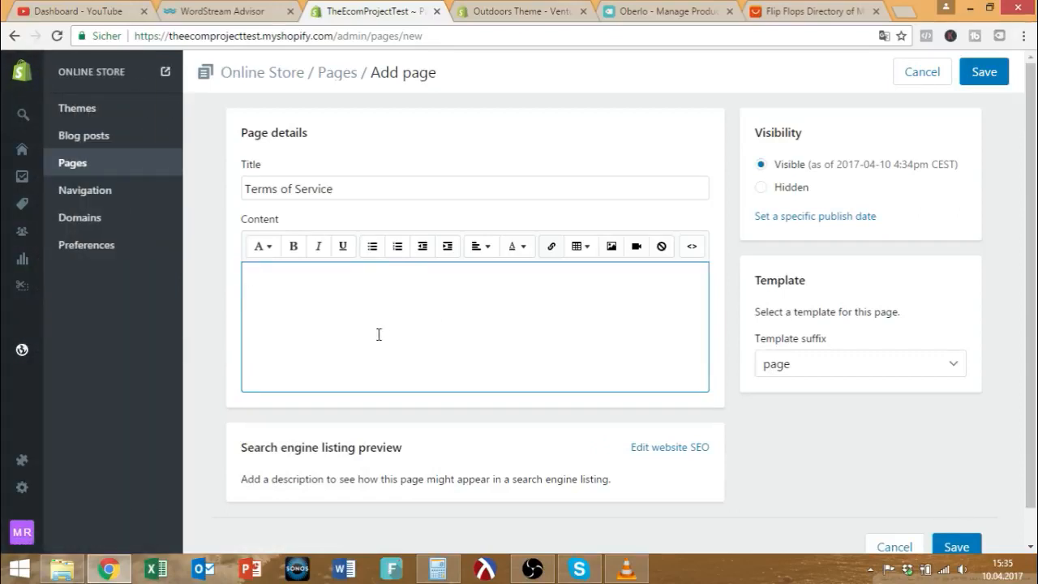
pyautogui.click(762, 167)
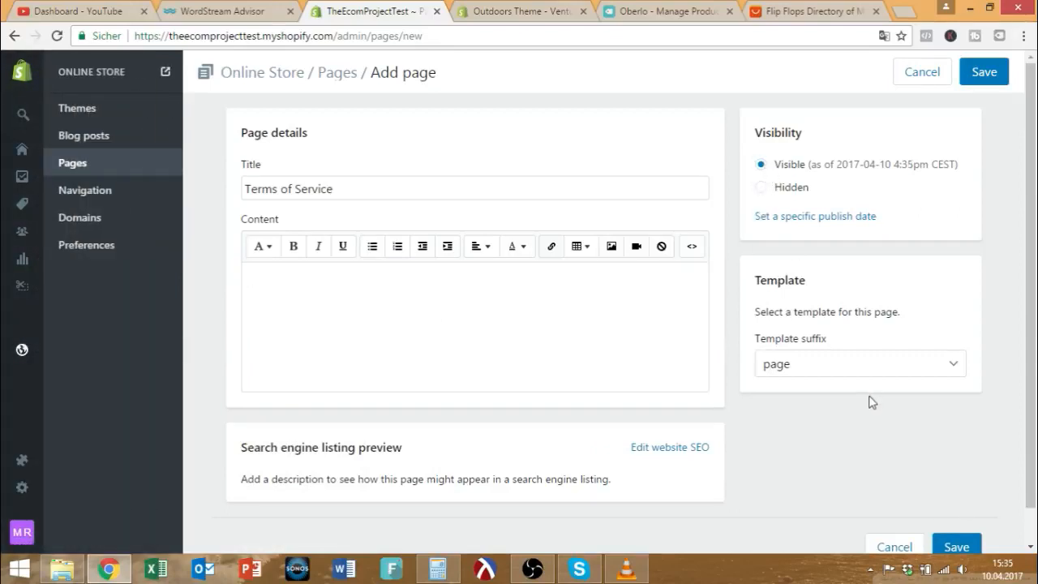
pyautogui.scroll(-1, 823, 414)
pyautogui.click(950, 509)
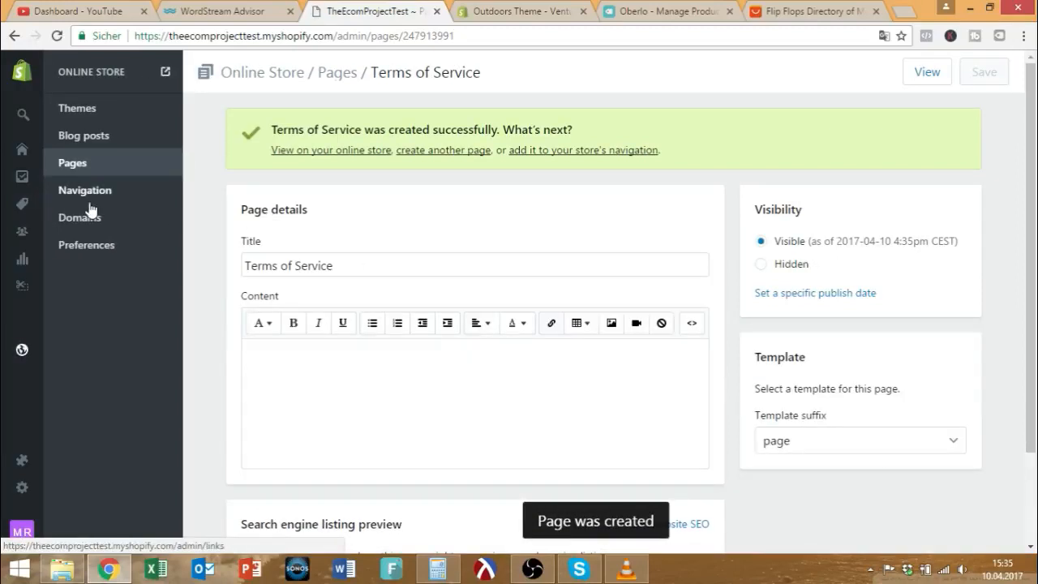
pyautogui.click(94, 195)
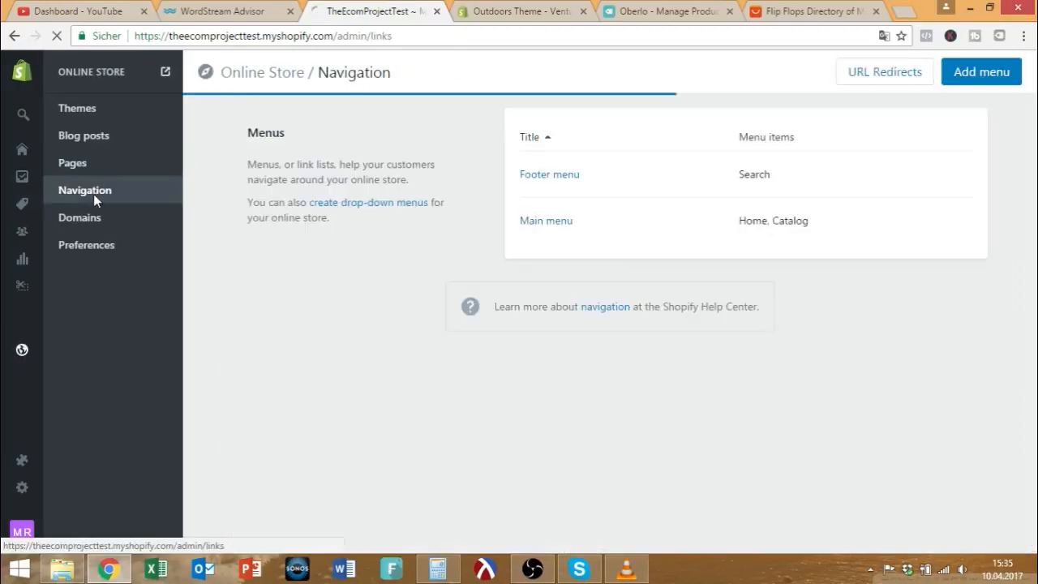
# Add a new Footer menu item named Terms of Service.
pyautogui.click(550, 175)
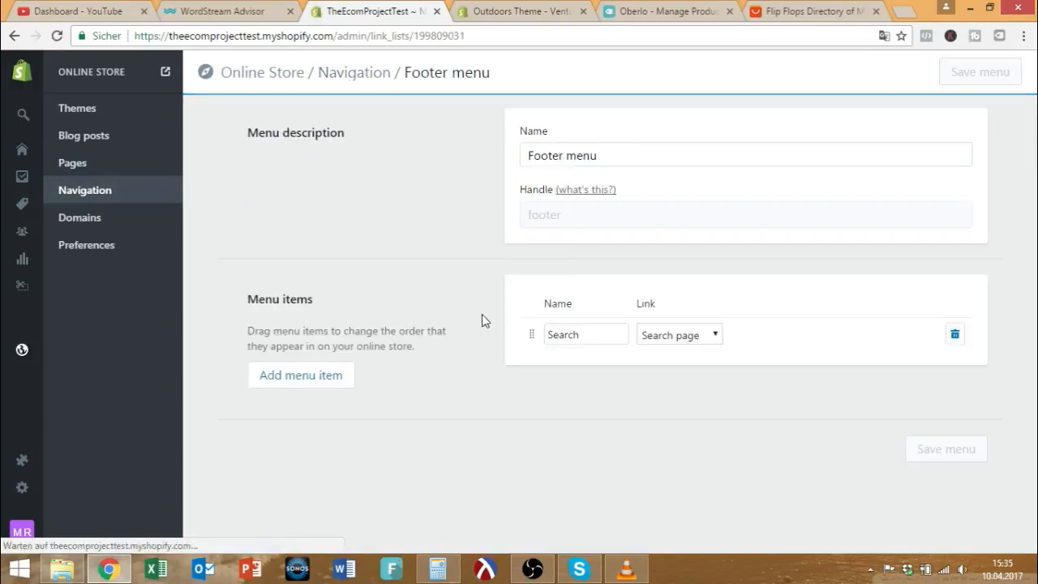
pyautogui.click(332, 374)
pyautogui.click(604, 367)
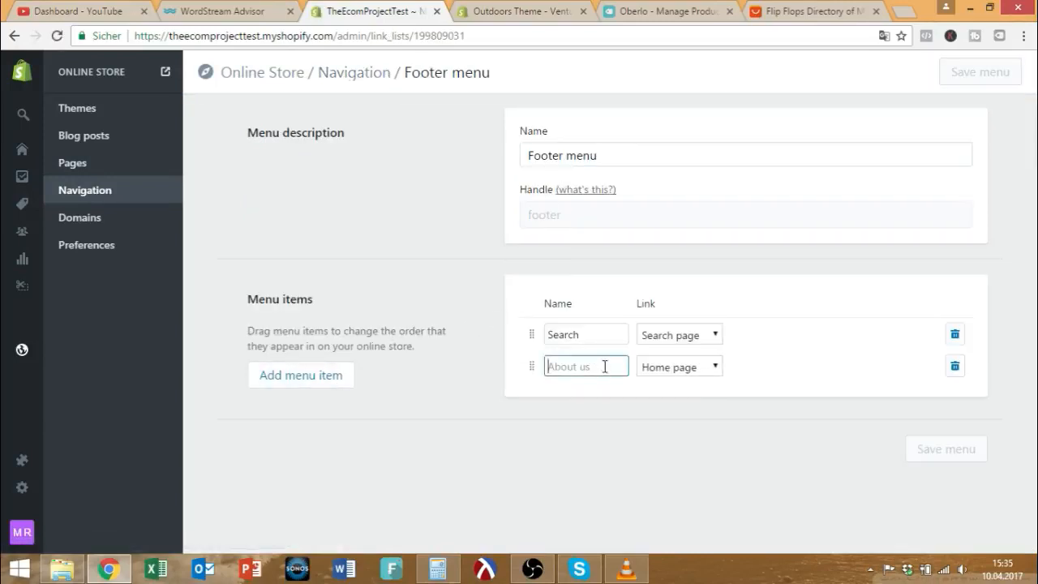
pyautogui.write('Terms of Service')
pyautogui.press('Tab')
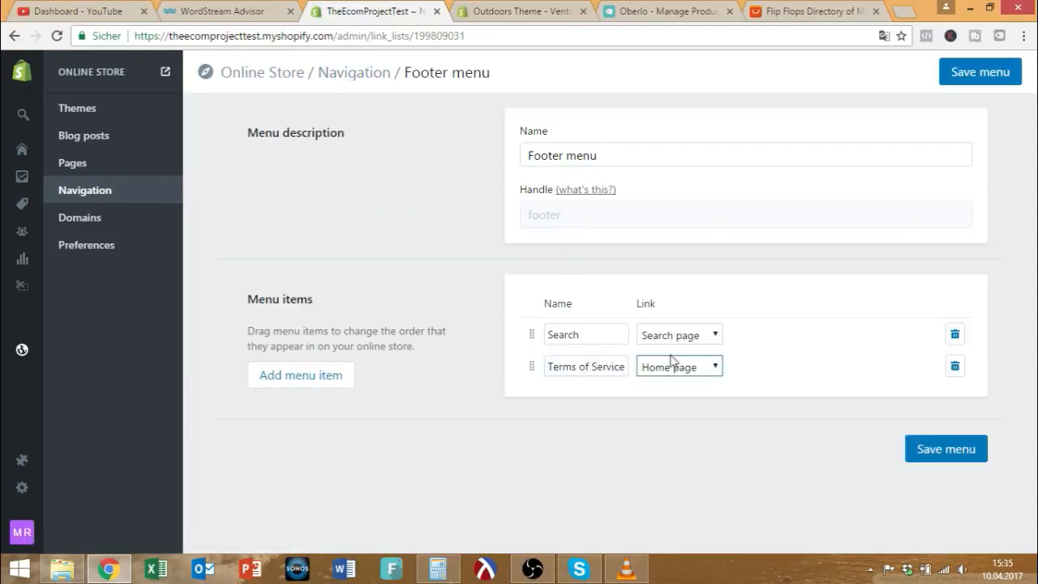
# Link the item to the Terms of Service page, save the Footer menu, and return to Navigation.
pyautogui.click(677, 372)
pyautogui.click(684, 460)
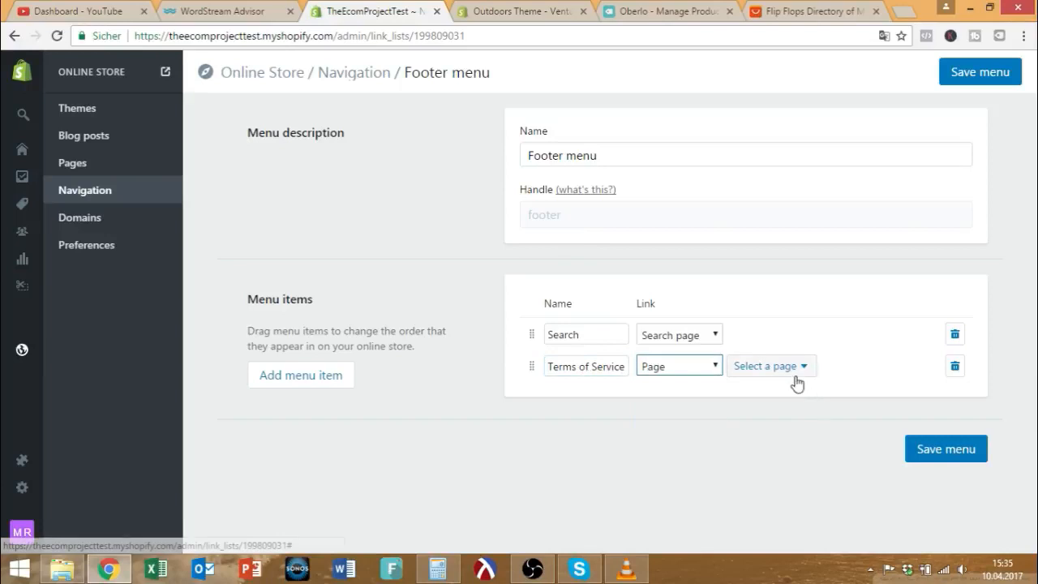
pyautogui.click(794, 375)
pyautogui.click(799, 424)
pyautogui.click(927, 449)
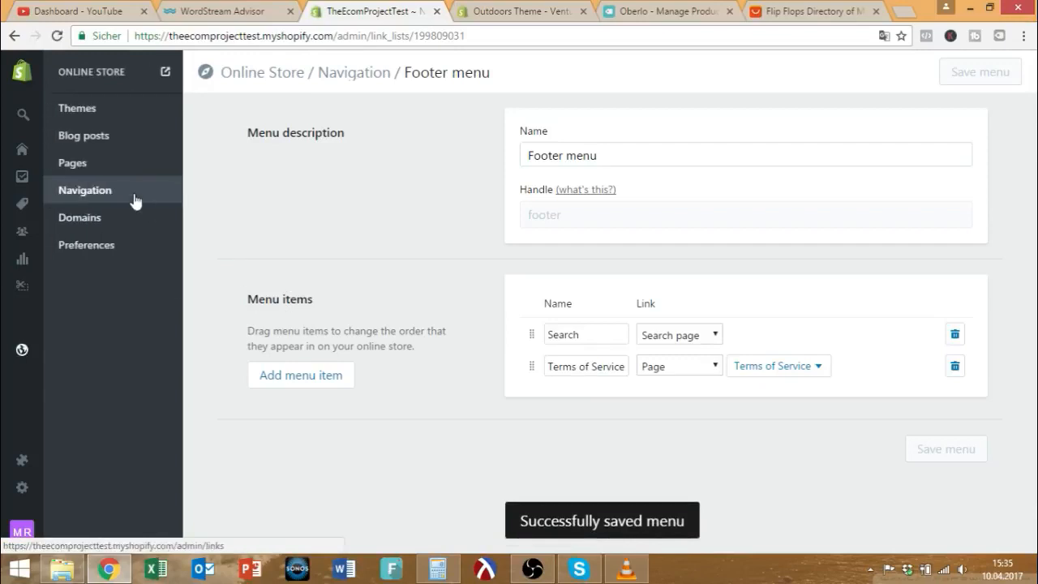
pyautogui.click(135, 196)
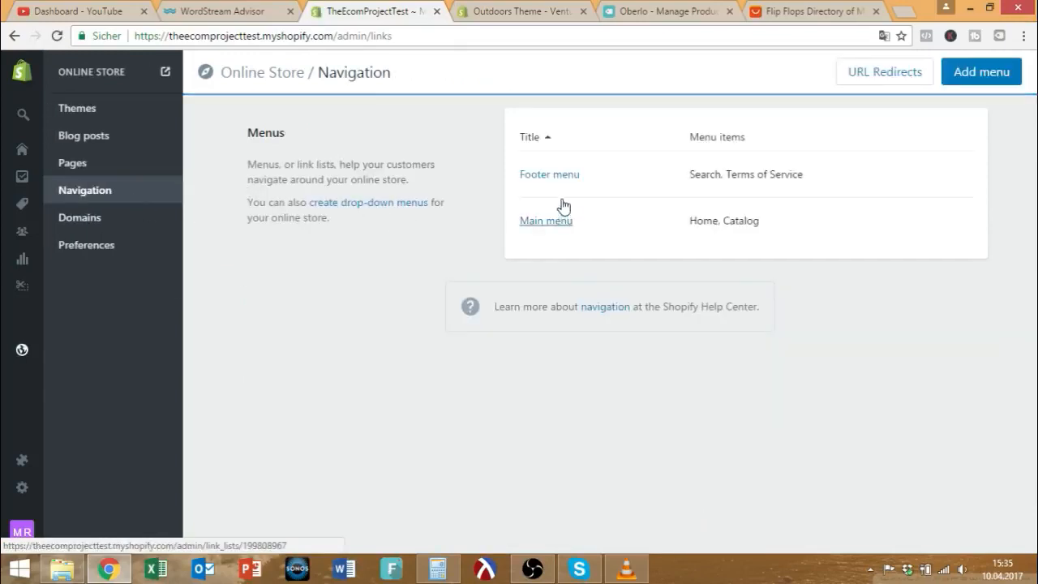
# Rename the Main menu's Catalog item to Products.
pyautogui.click(545, 225)
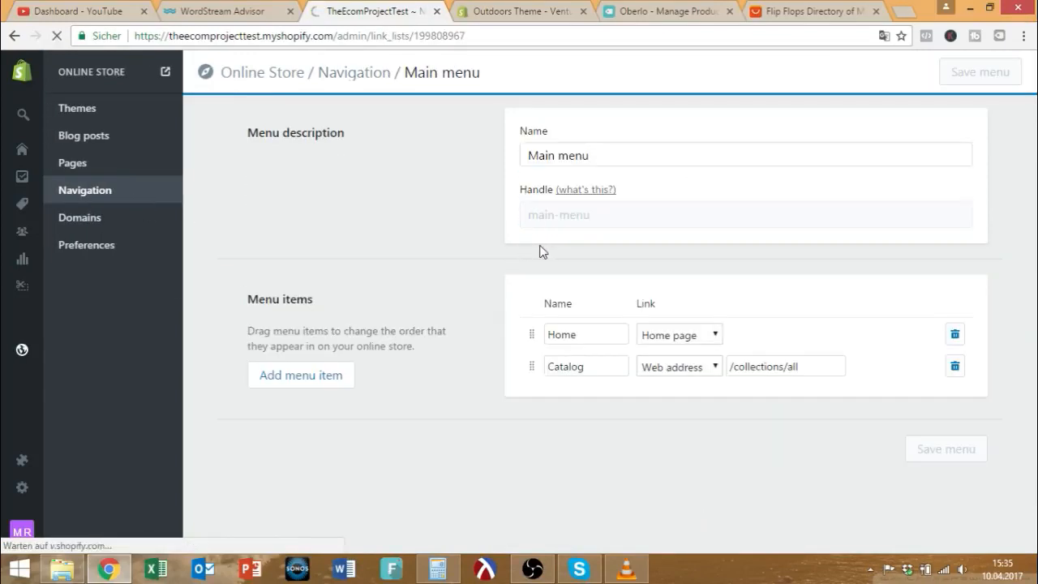
pyautogui.moveTo(582, 338); pyautogui.dragTo(502, 334)
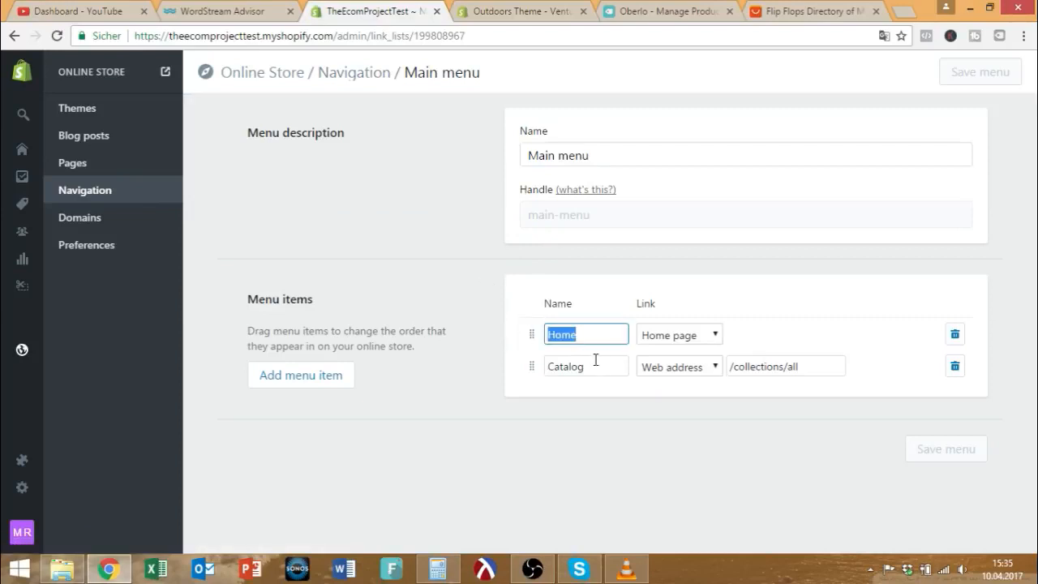
pyautogui.moveTo(591, 363); pyautogui.dragTo(519, 365)
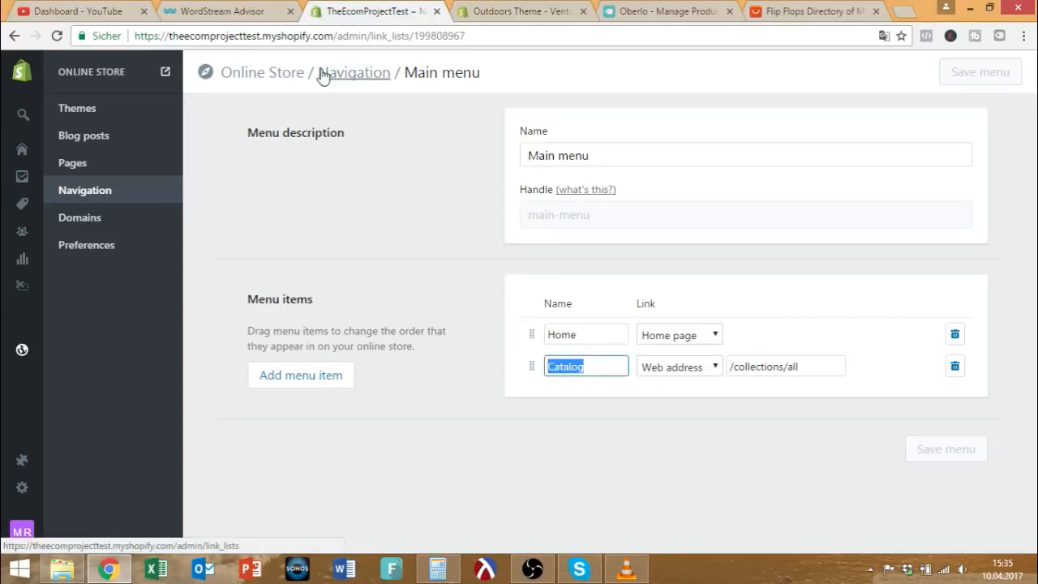
pyautogui.write('Products')
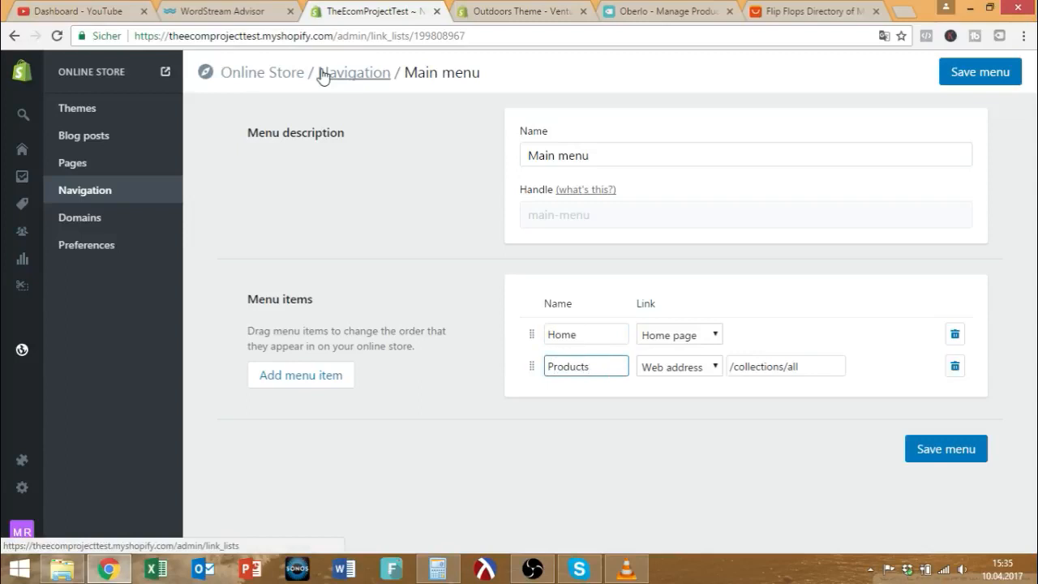
# Add Collections and About Us items to the Main menu.
pyautogui.click(311, 375)
pyautogui.click(592, 397)
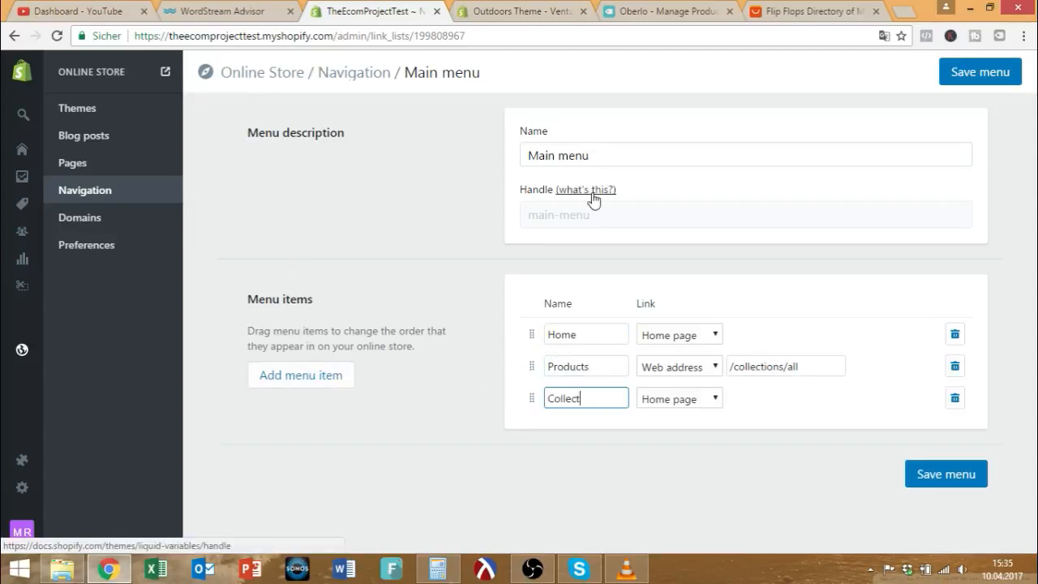
pyautogui.click(334, 373)
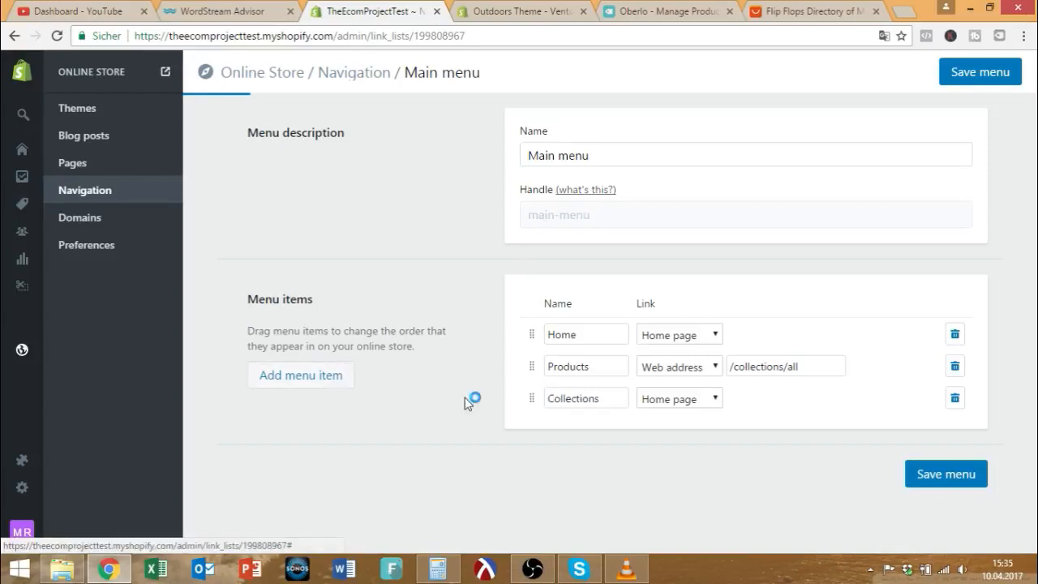
pyautogui.write('About Us')
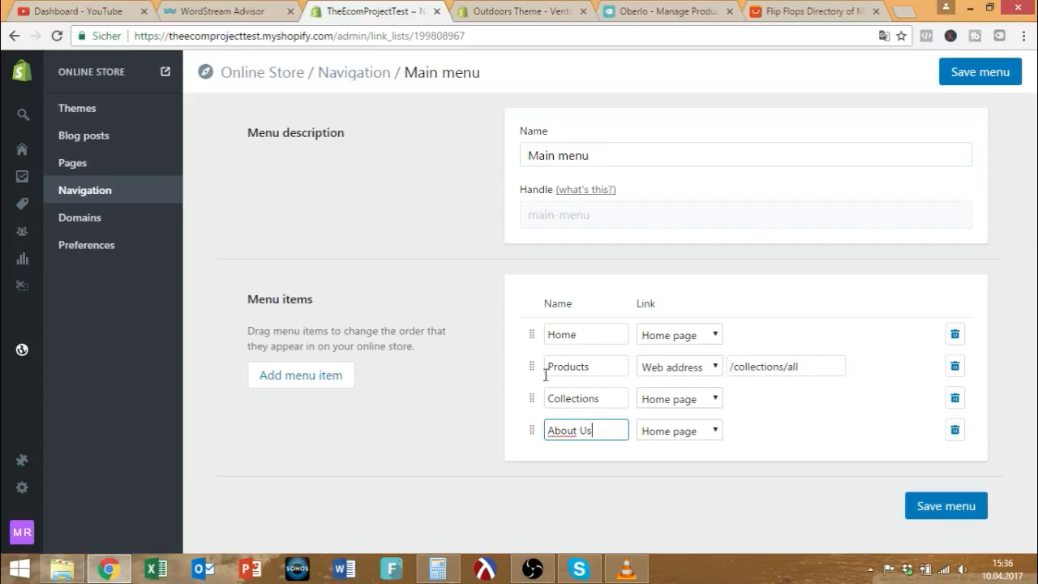
# Review the Home, Products, Collections and About Us items and save the Main menu.
pyautogui.moveTo(614, 337); pyautogui.dragTo(528, 331)
pyautogui.moveTo(605, 366); pyautogui.dragTo(517, 366)
pyautogui.moveTo(616, 396); pyautogui.dragTo(526, 389)
pyautogui.moveTo(617, 434); pyautogui.dragTo(527, 422)
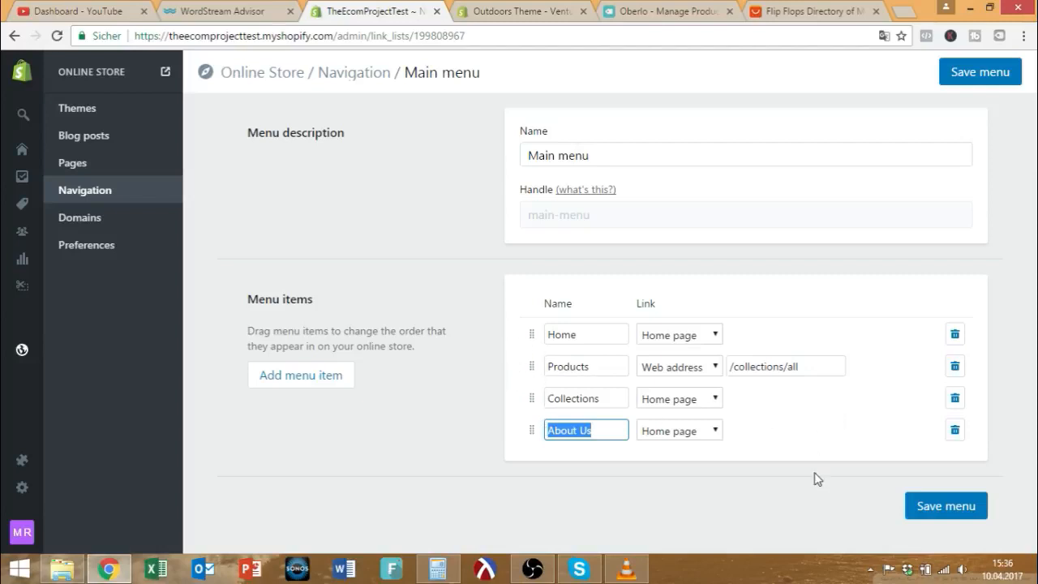
pyautogui.click(947, 504)
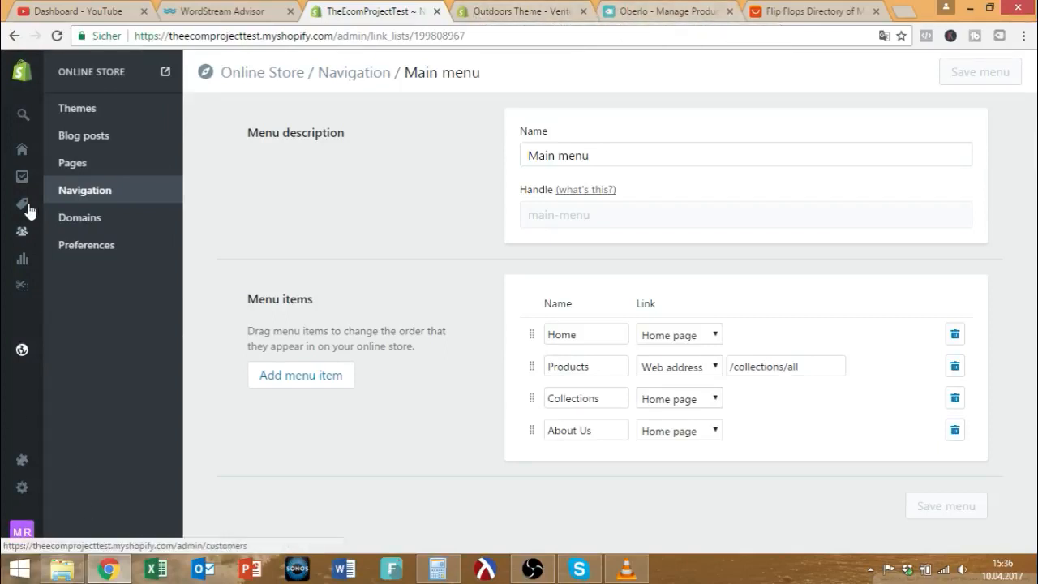
# On the AliExpress Flip Flops listing, import the Aleader flip-flops into Oberlo.
pyautogui.moveTo(27, 430)
pyautogui.click(660, 10)
pyautogui.click(519, 10)
pyautogui.click(775, 8)
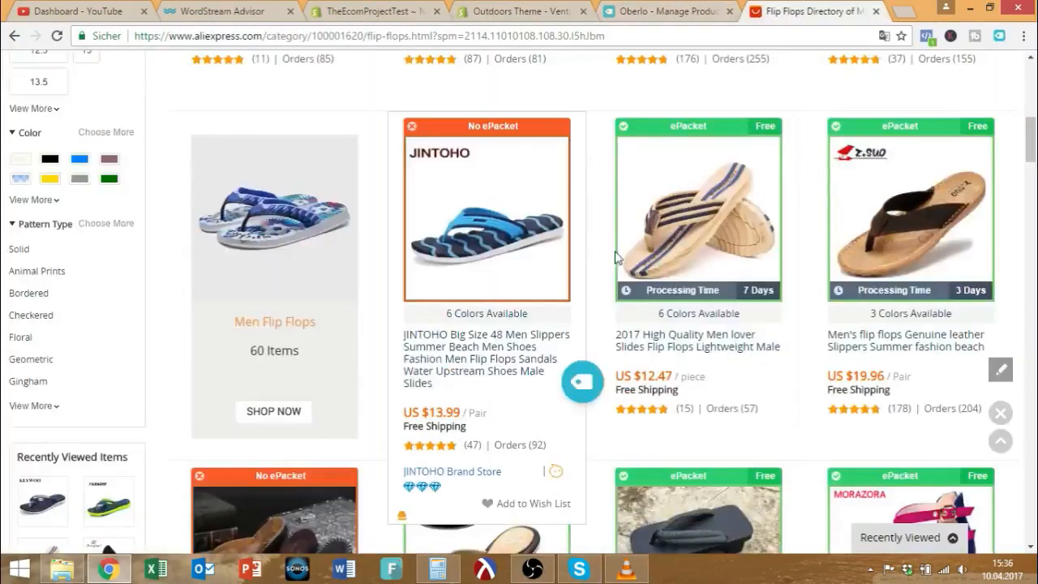
pyautogui.scroll(10, 624, 251)
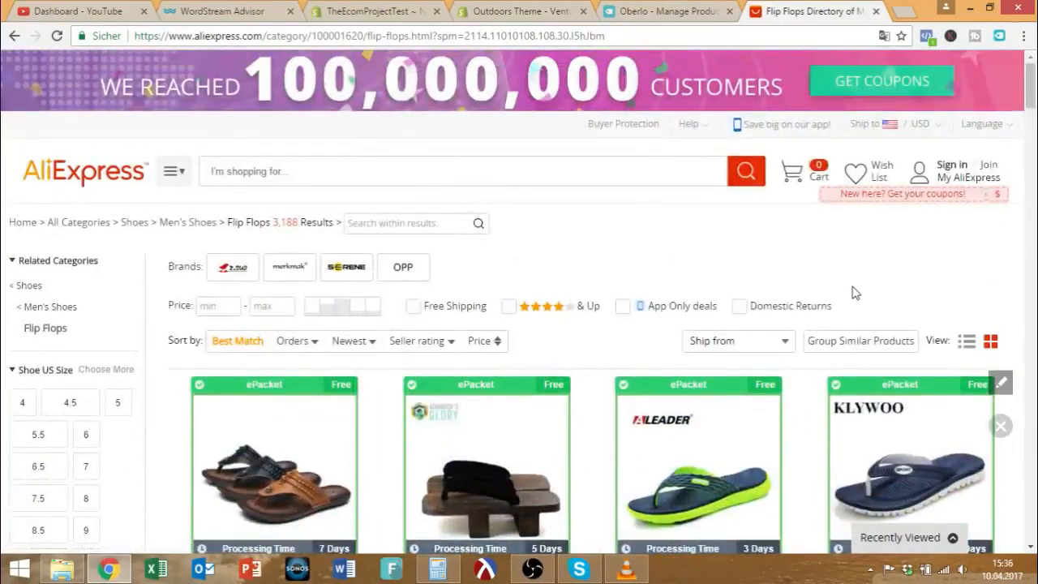
pyautogui.scroll(-2, 853, 298)
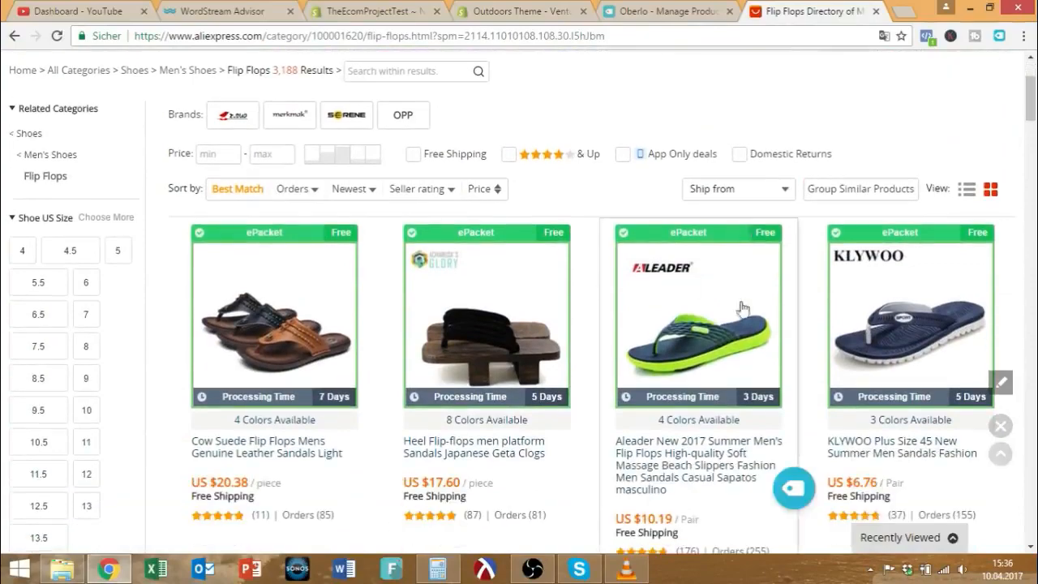
pyautogui.scroll(-4, 863, 267)
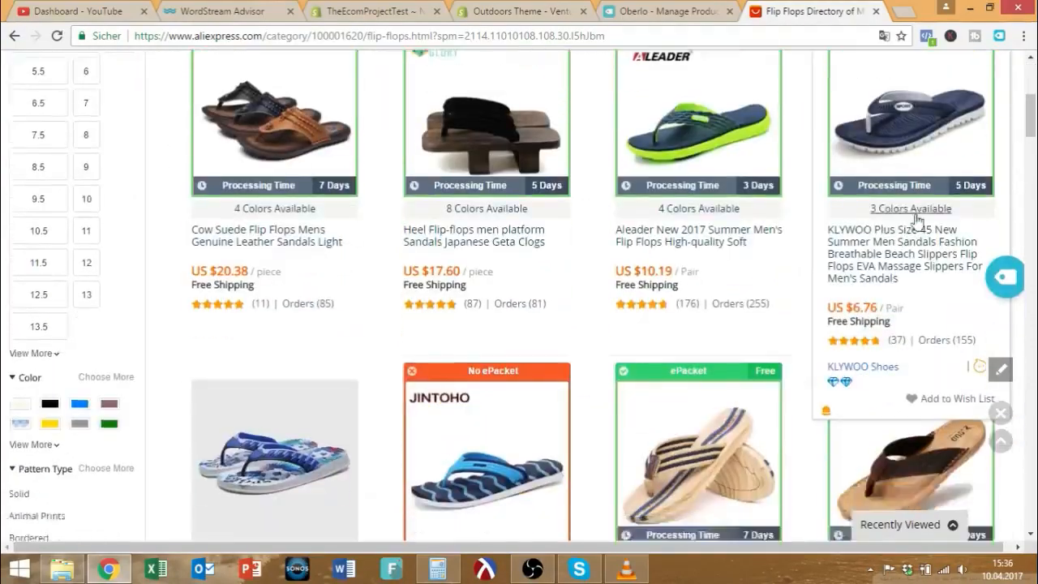
pyautogui.moveTo(1033, 136); pyautogui.dragTo(1035, 51)
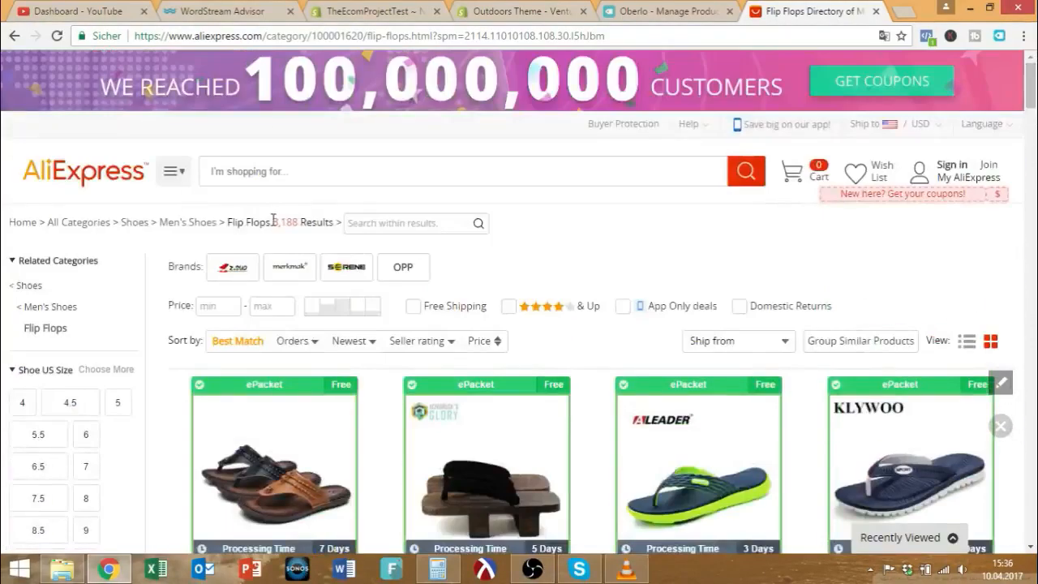
pyautogui.moveTo(273, 222); pyautogui.dragTo(284, 222)
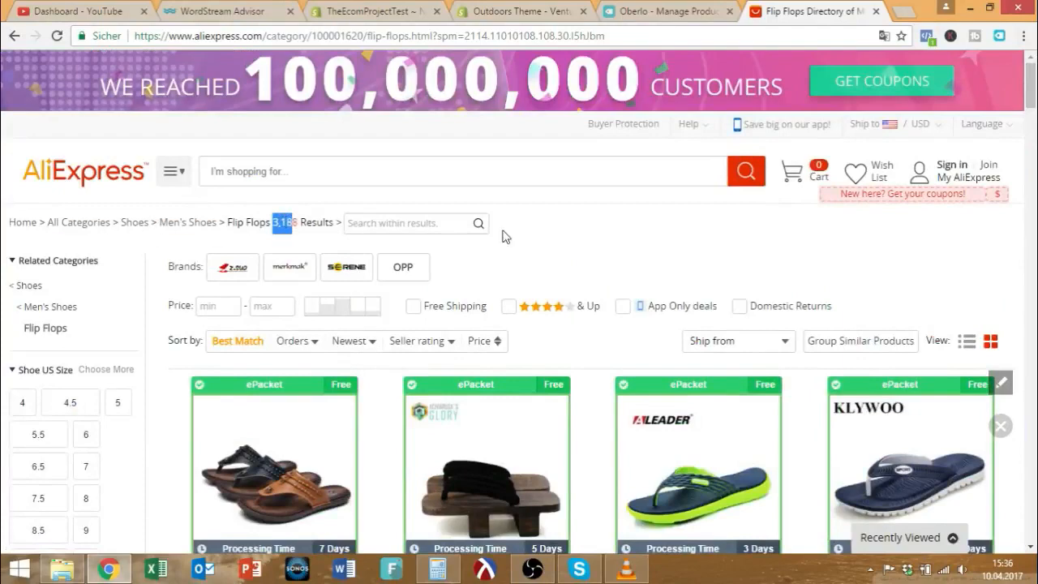
pyautogui.scroll(-4, 388, 225)
pyautogui.scroll(1, 755, 222)
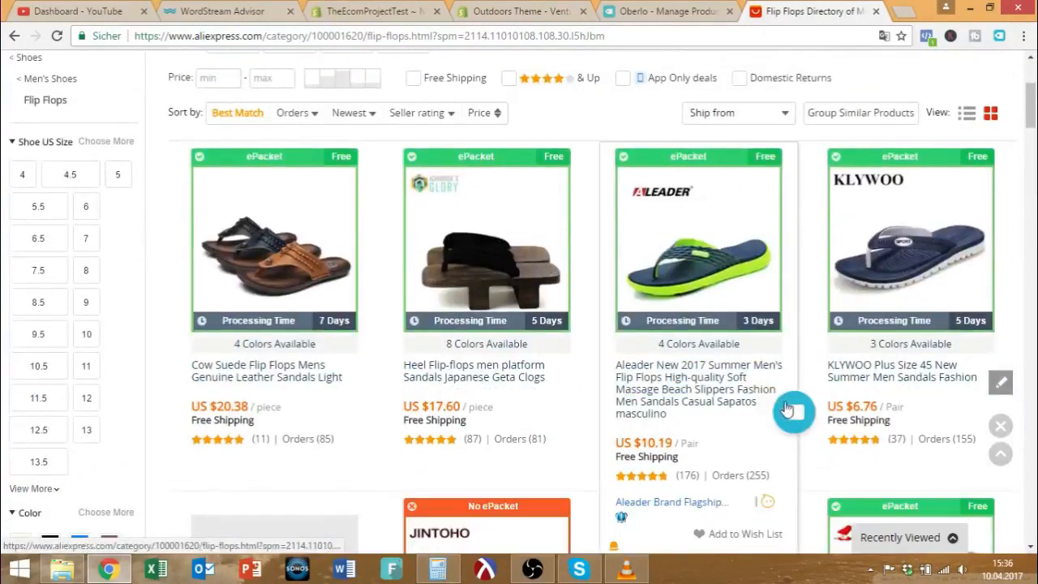
pyautogui.click(788, 412)
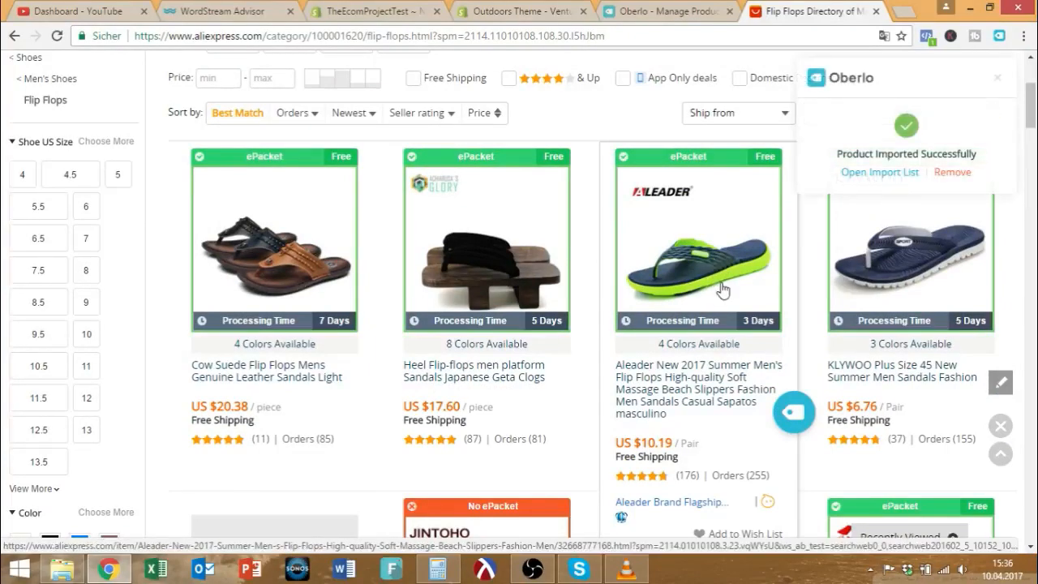
# Import the Vanmie leather and brown leather flip-flops into Oberlo too.
pyautogui.scroll(-1, 721, 290)
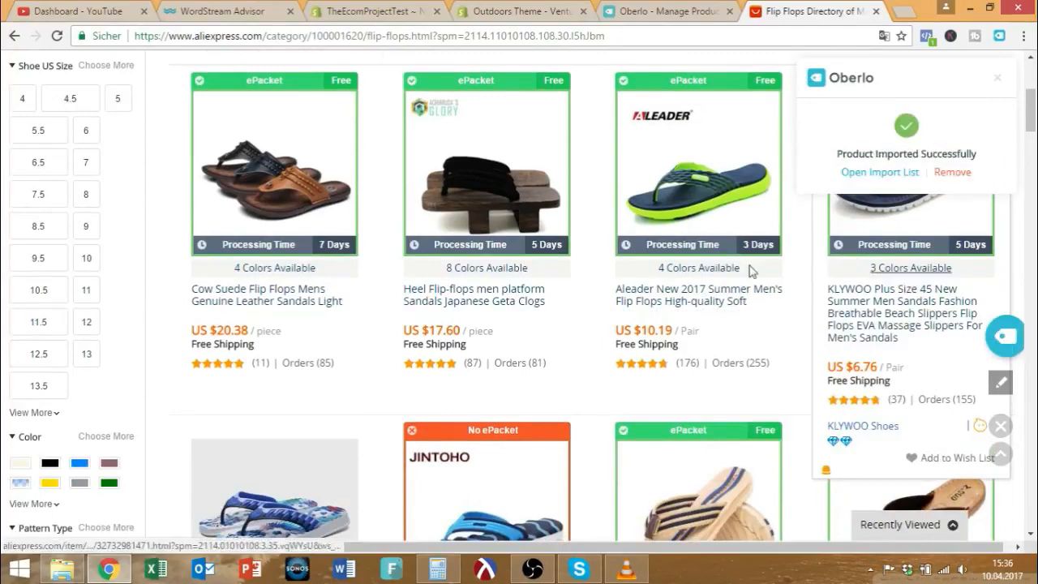
pyautogui.scroll(-3, 829, 276)
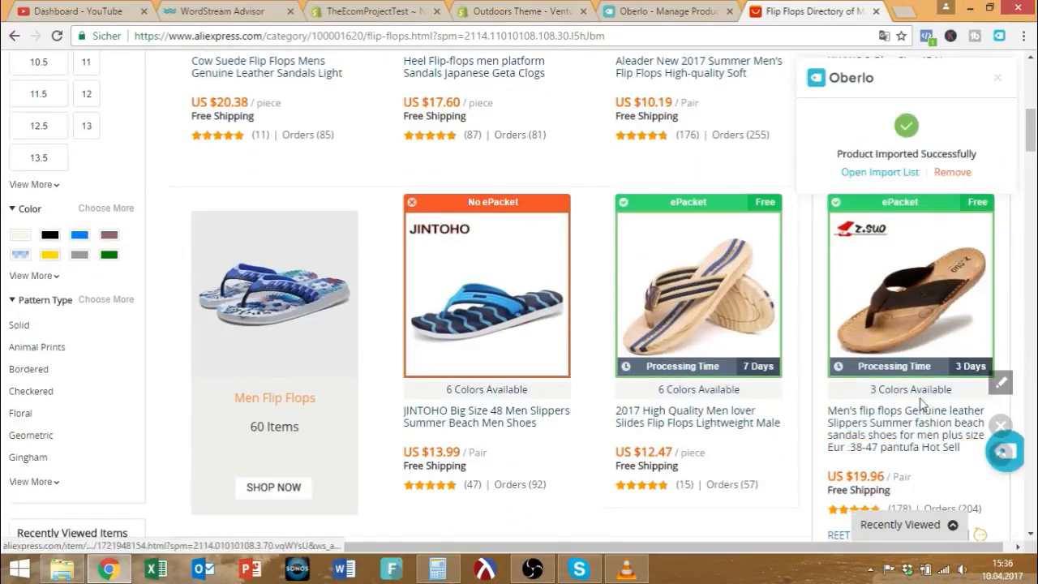
pyautogui.scroll(-2, 920, 410)
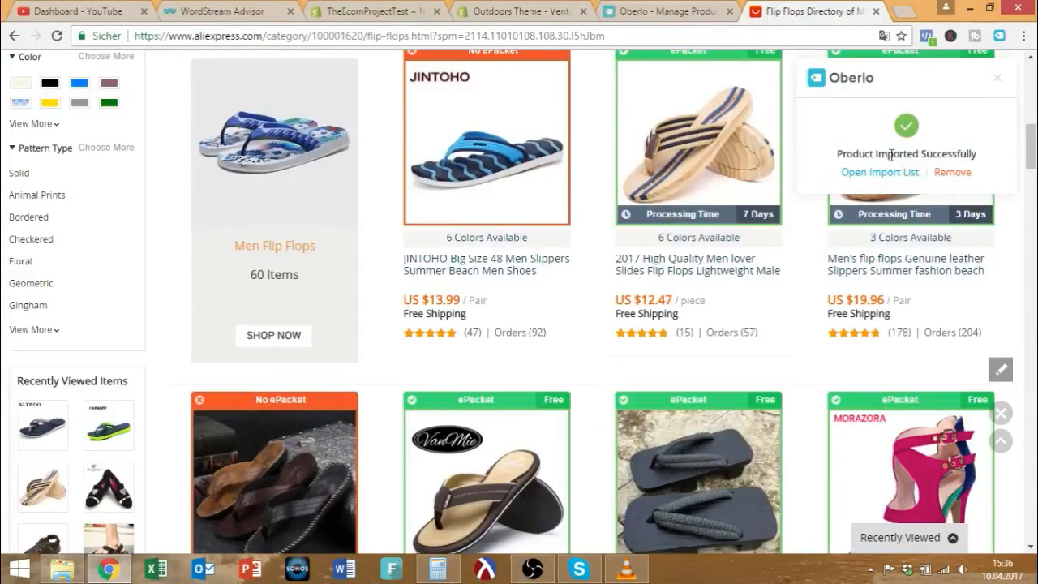
pyautogui.scroll(-3, 666, 266)
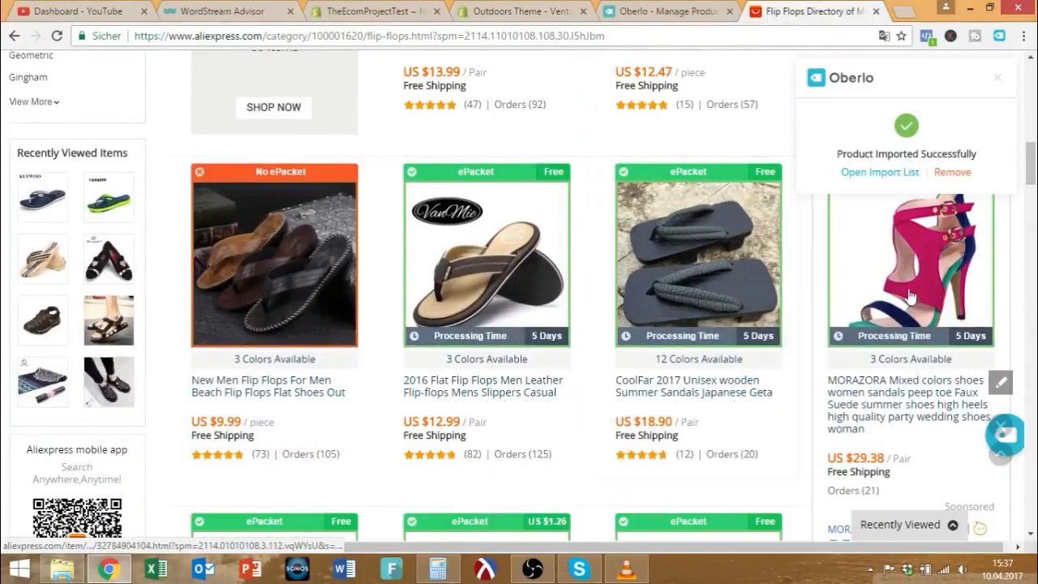
pyautogui.doubleClick(469, 172)
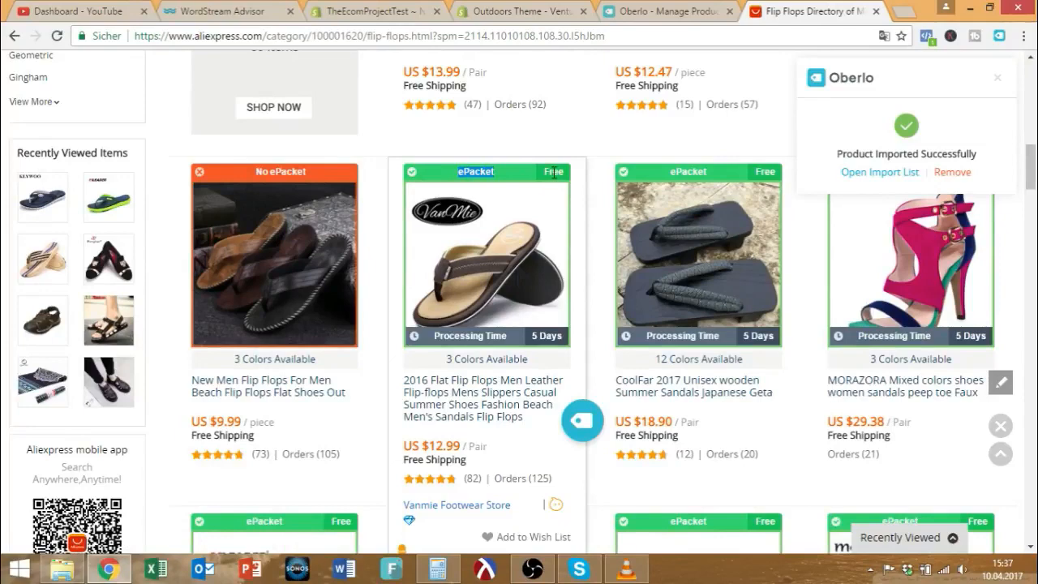
pyautogui.scroll(-1, 542, 413)
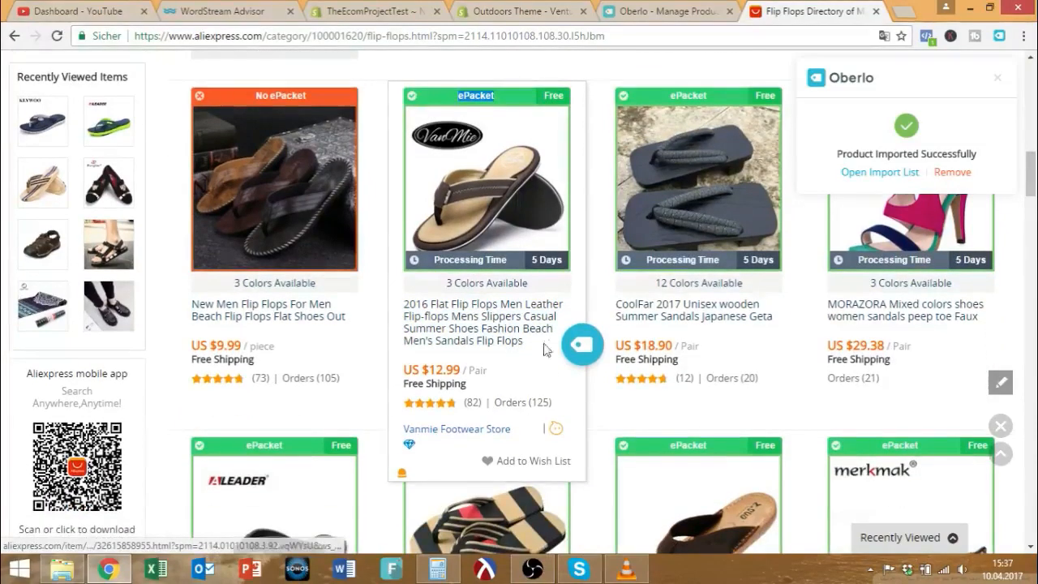
pyautogui.click(577, 348)
pyautogui.scroll(-3, 542, 413)
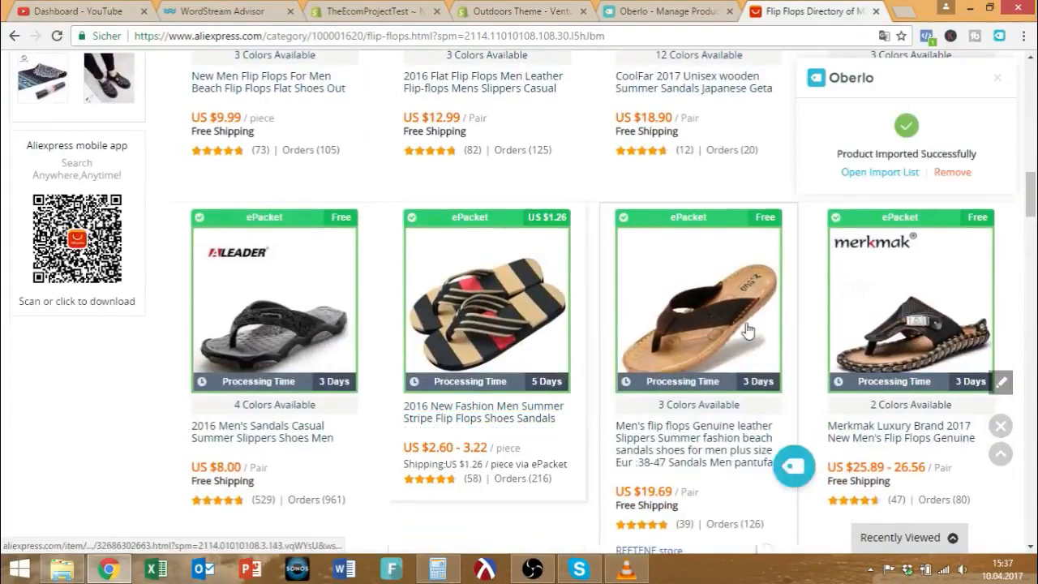
pyautogui.scroll(-1, 721, 331)
pyautogui.scroll(-1, 741, 332)
pyautogui.click(787, 323)
pyautogui.scroll(1, 705, 292)
pyautogui.scroll(5, 699, 275)
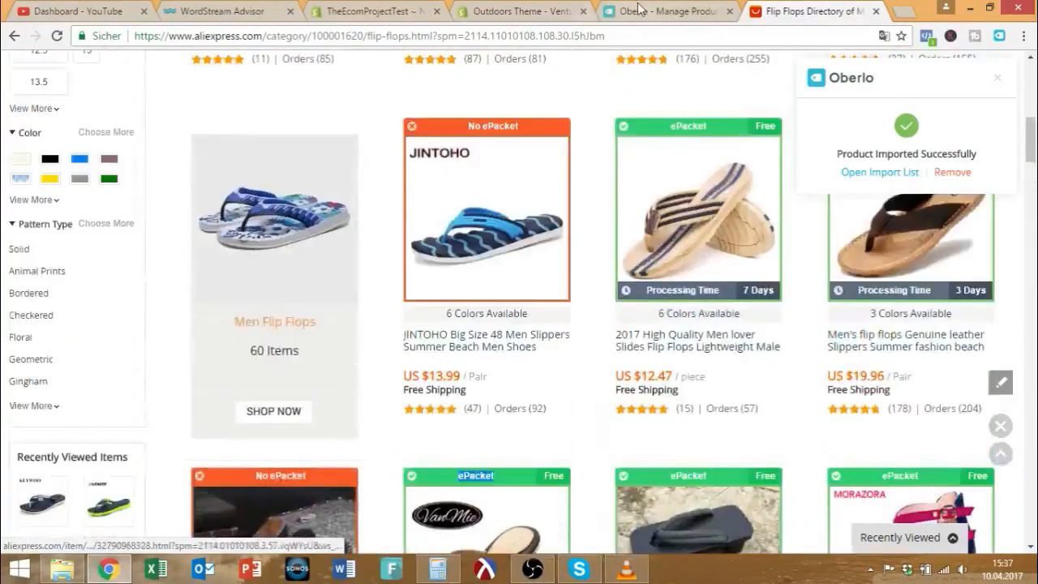
# Refresh Oberlo's Import List to show 7 products and select the leather flip-flops' full name.
pyautogui.click(645, 14)
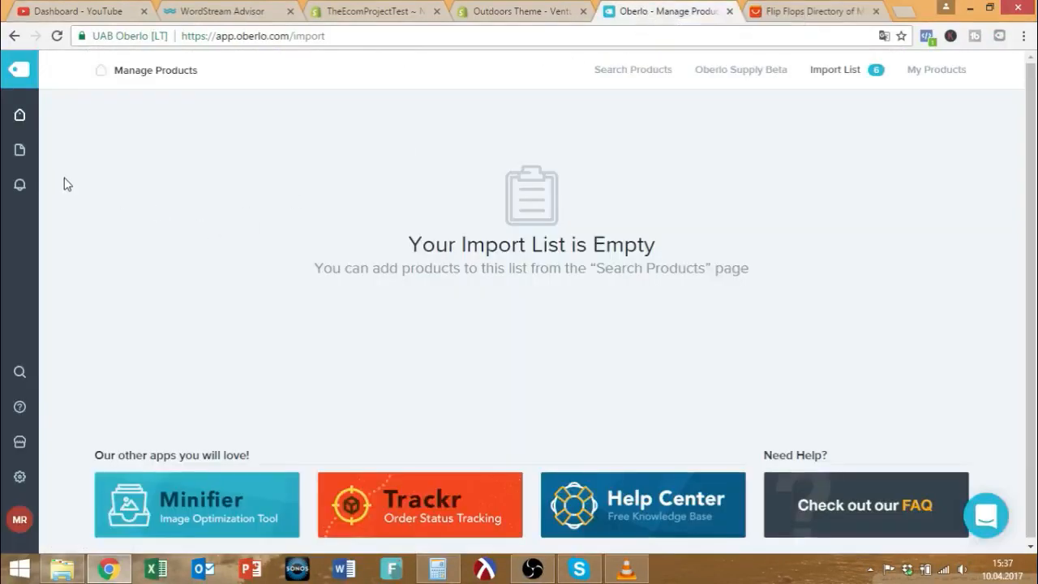
pyautogui.moveTo(20, 120)
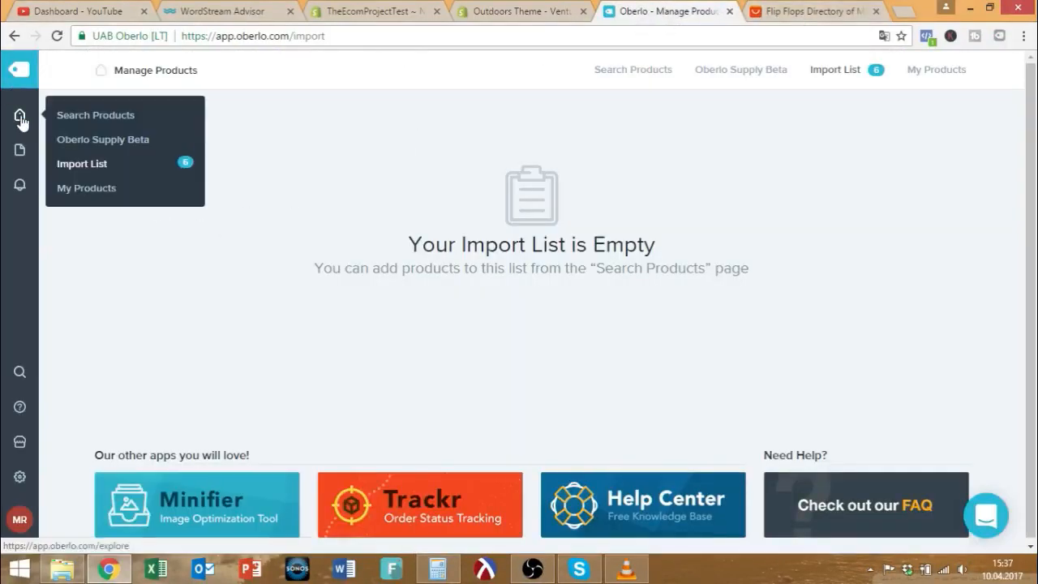
pyautogui.click(71, 163)
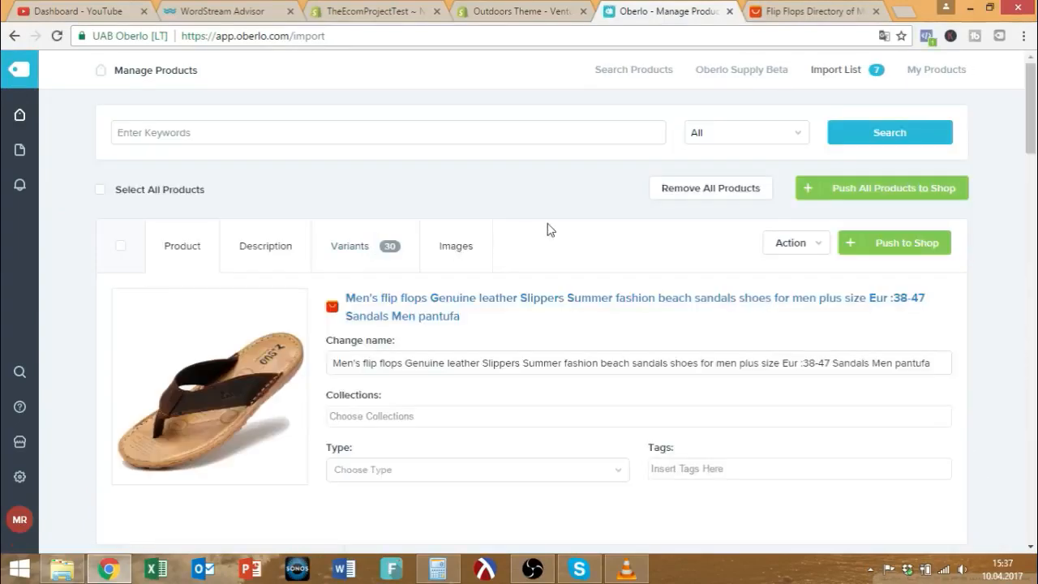
pyautogui.scroll(-6, 684, 216)
pyautogui.scroll(-20, 674, 209)
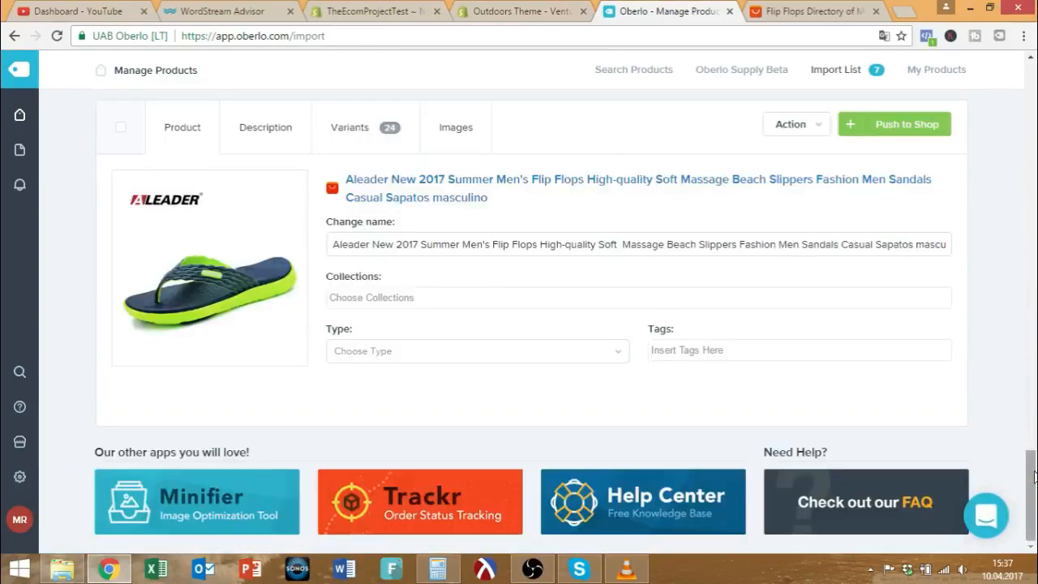
pyautogui.click(1034, 243)
pyautogui.moveTo(1033, 243); pyautogui.dragTo(1030, 105)
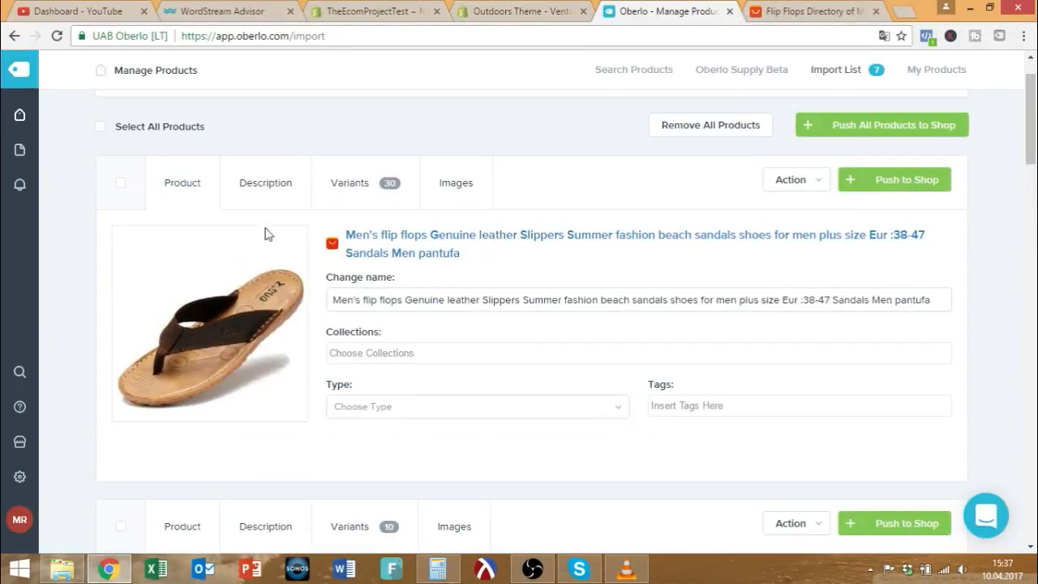
pyautogui.scroll(-3, 354, 202)
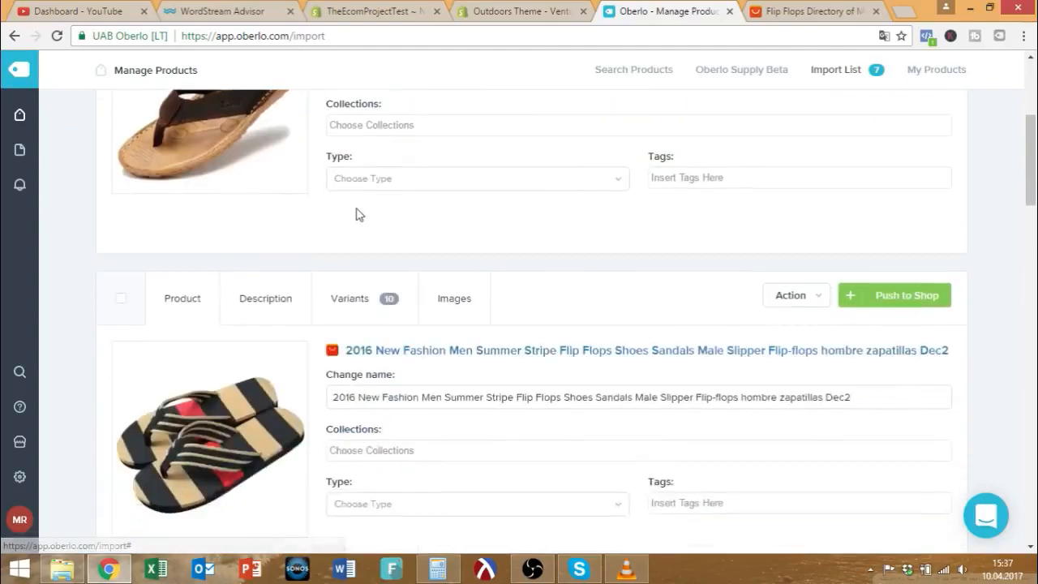
pyautogui.scroll(3, 363, 309)
pyautogui.moveTo(332, 311); pyautogui.dragTo(1001, 310)
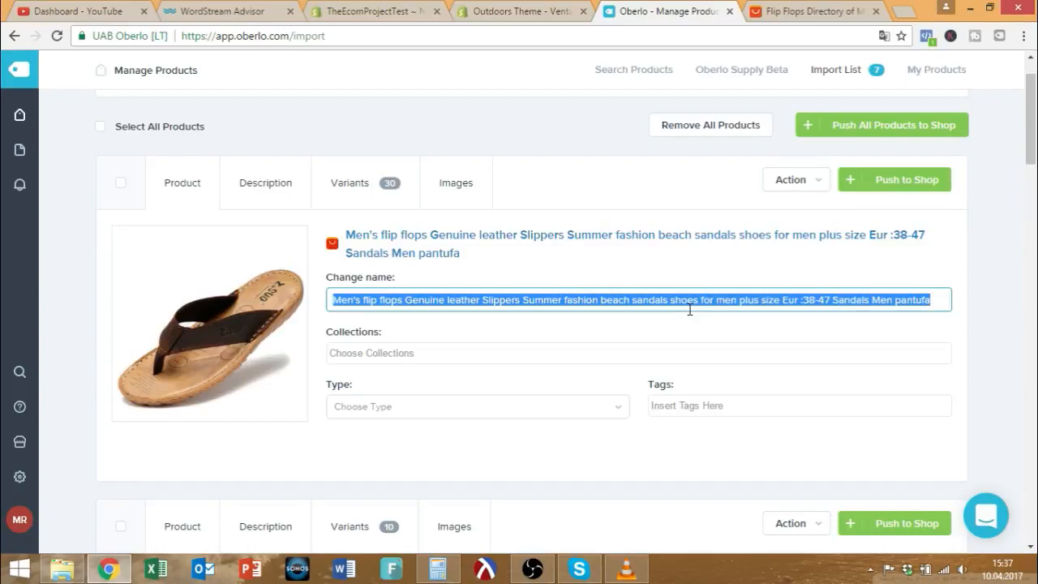
# Rename the product to Men's Fashion Leather Flip Flops, save it, and switch to the Shopify admin.
pyautogui.write("Men's Leather Flip Flops")
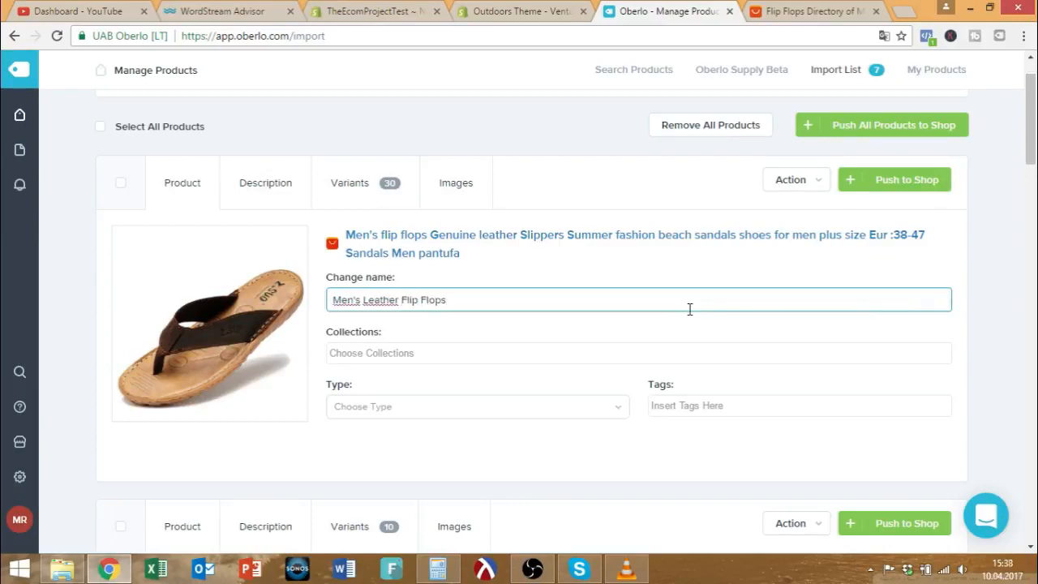
pyautogui.click(363, 299)
pyautogui.write('Fashion')
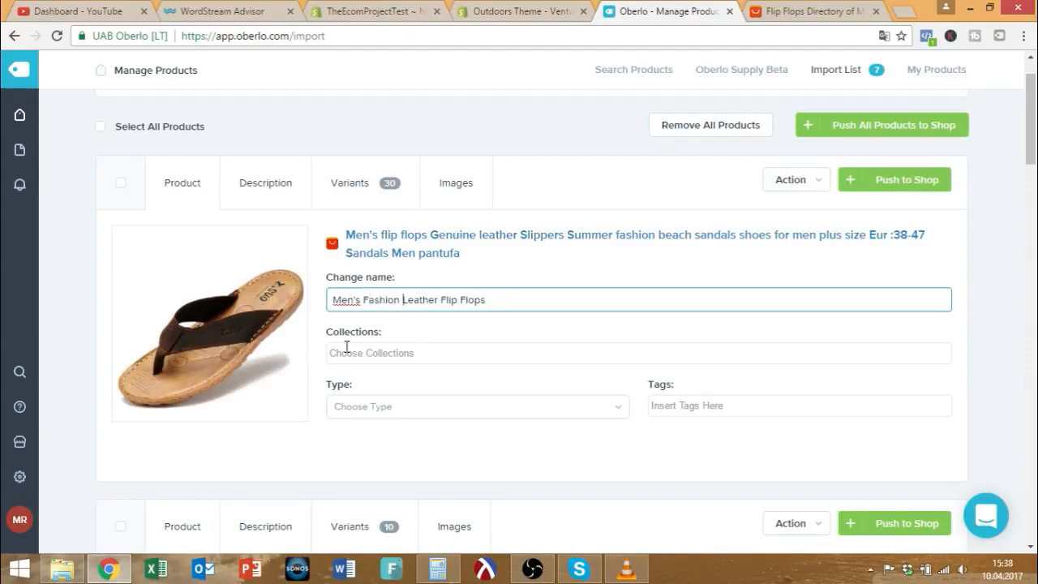
pyautogui.scroll(-1, 253, 310)
pyautogui.scroll(-3, 235, 314)
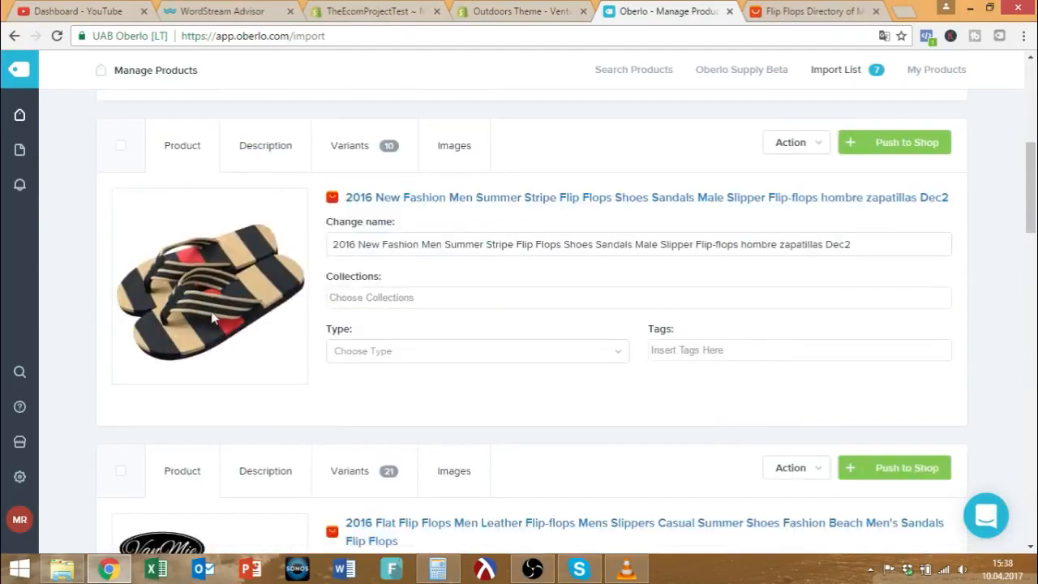
pyautogui.scroll(4, 212, 318)
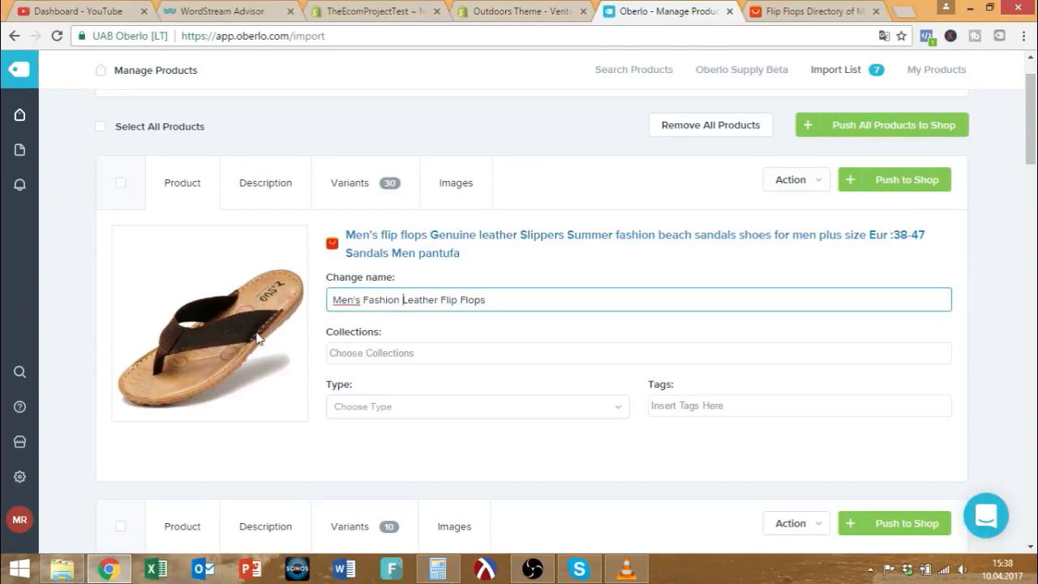
pyautogui.scroll(-1, 256, 339)
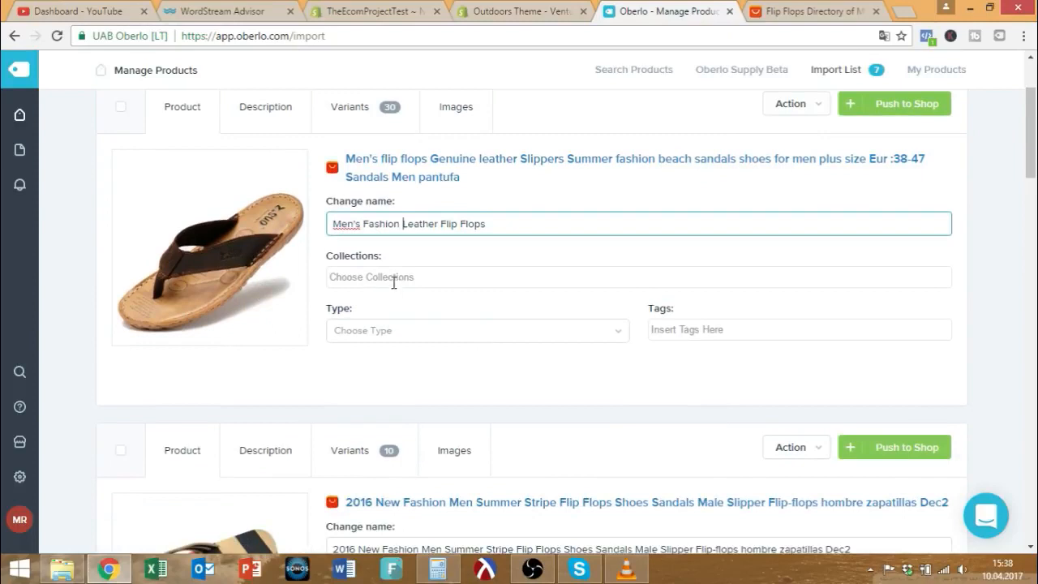
pyautogui.click(438, 276)
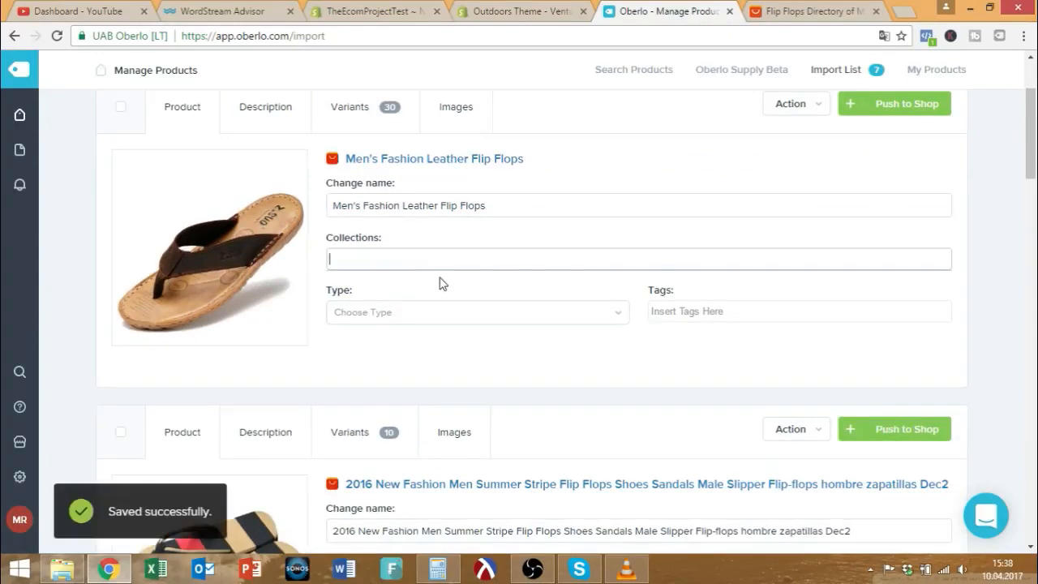
pyautogui.click(501, 10)
pyautogui.click(379, 10)
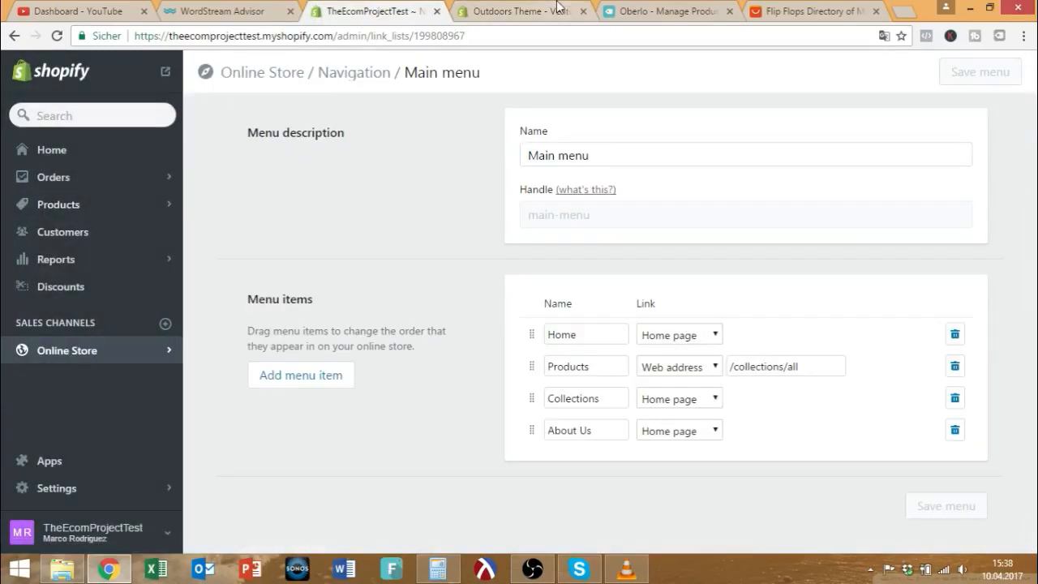
# Go to Products > Collections and start creating a new collection.
pyautogui.moveTo(31, 150)
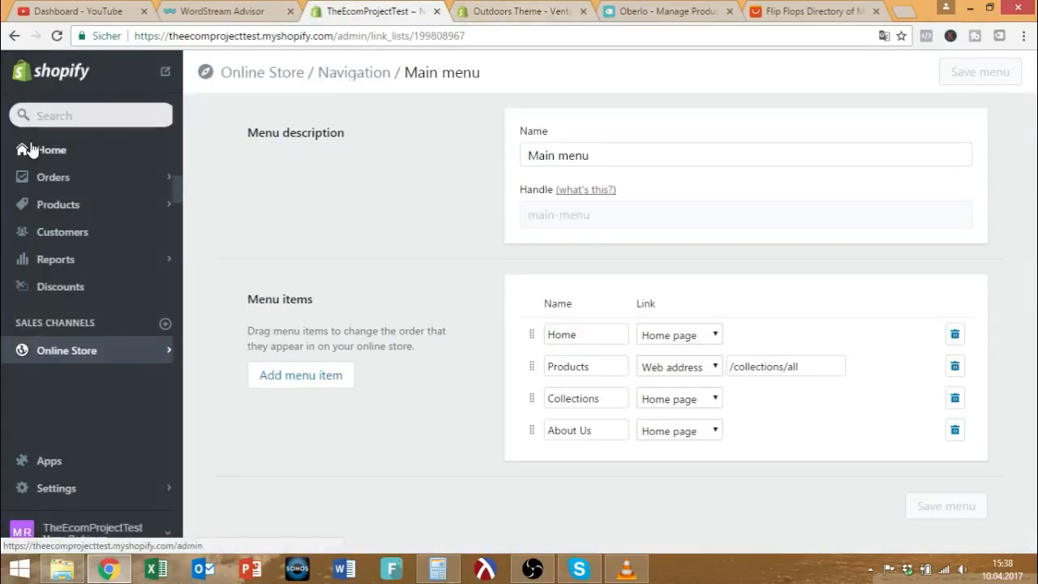
pyautogui.click(19, 205)
pyautogui.click(73, 192)
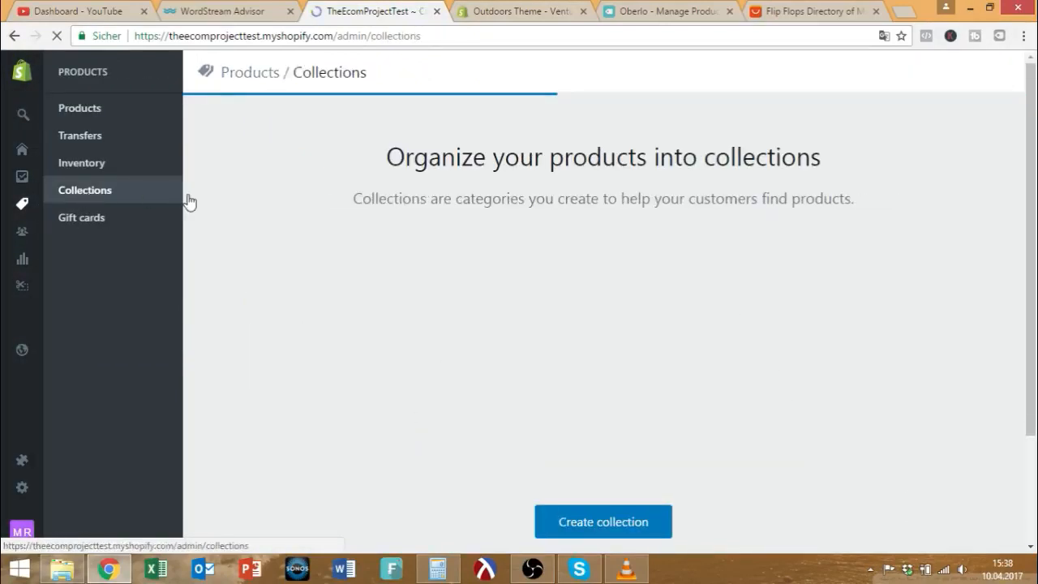
pyautogui.click(614, 520)
# Enter the Beach title and description 'This is our flip flop beach collection. ideal for your summer'.
pyautogui.click(403, 156)
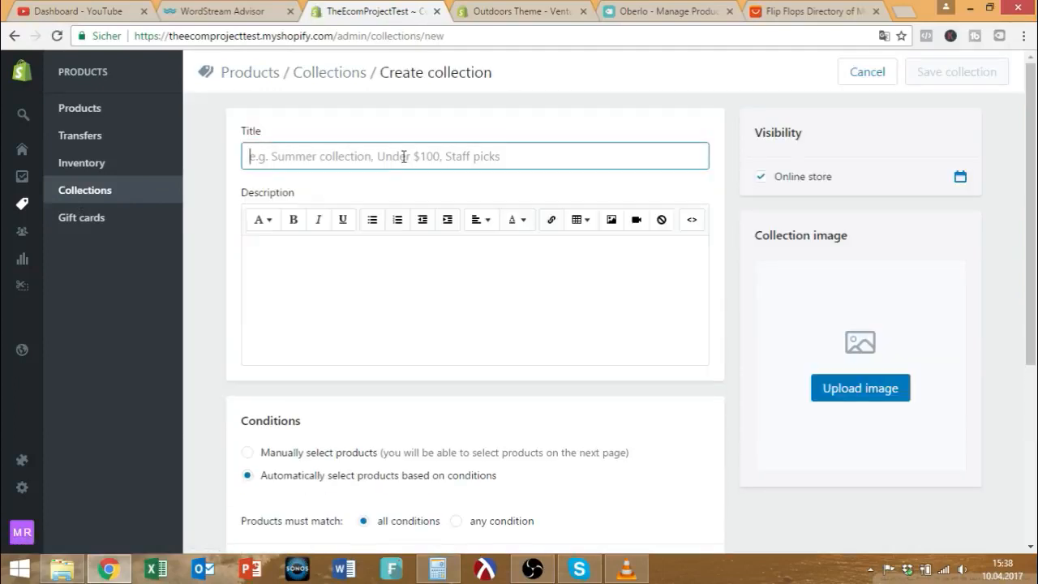
pyautogui.write('Beach')
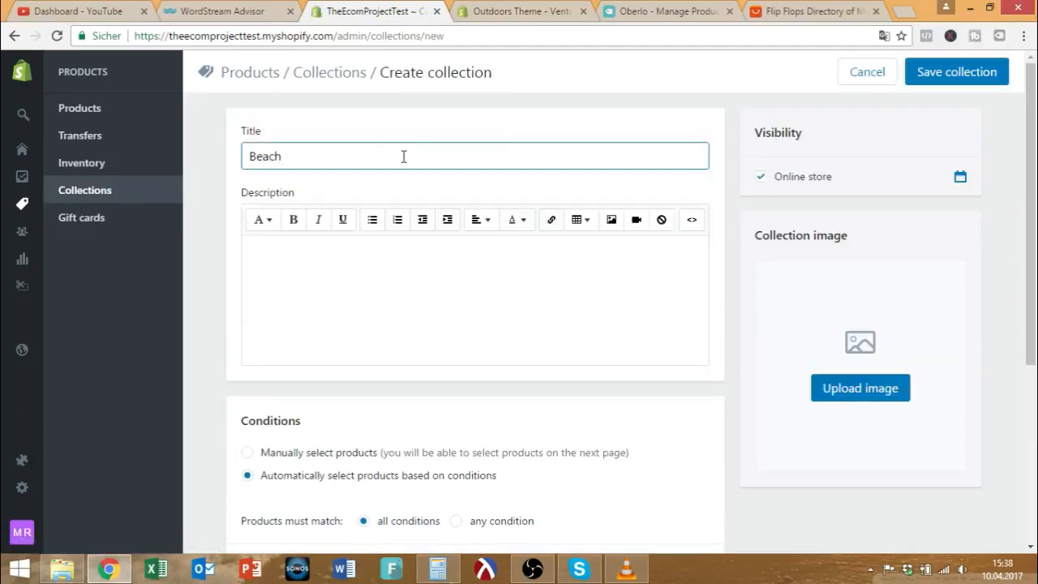
pyautogui.click(518, 266)
pyautogui.write('This is our flip flop beach col')
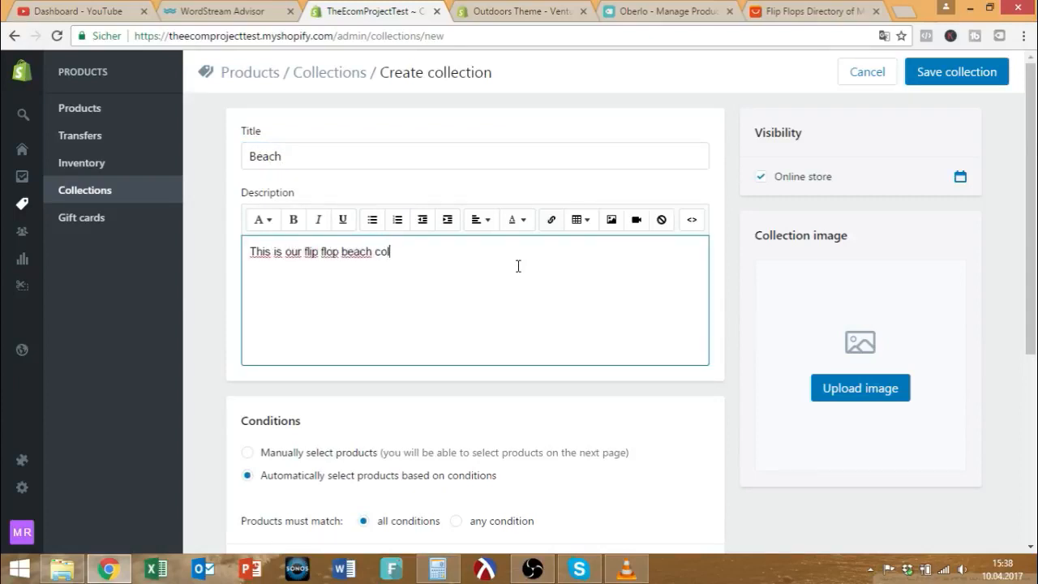
pyautogui.write('lection.')
pyautogui.write(' ideal for')
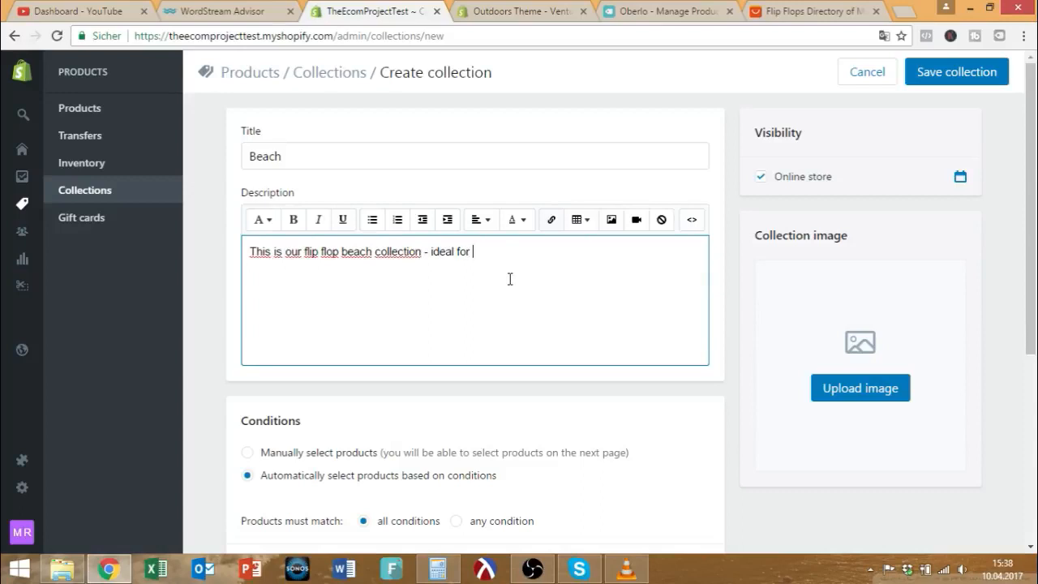
pyautogui.write(' your summer vacation!')
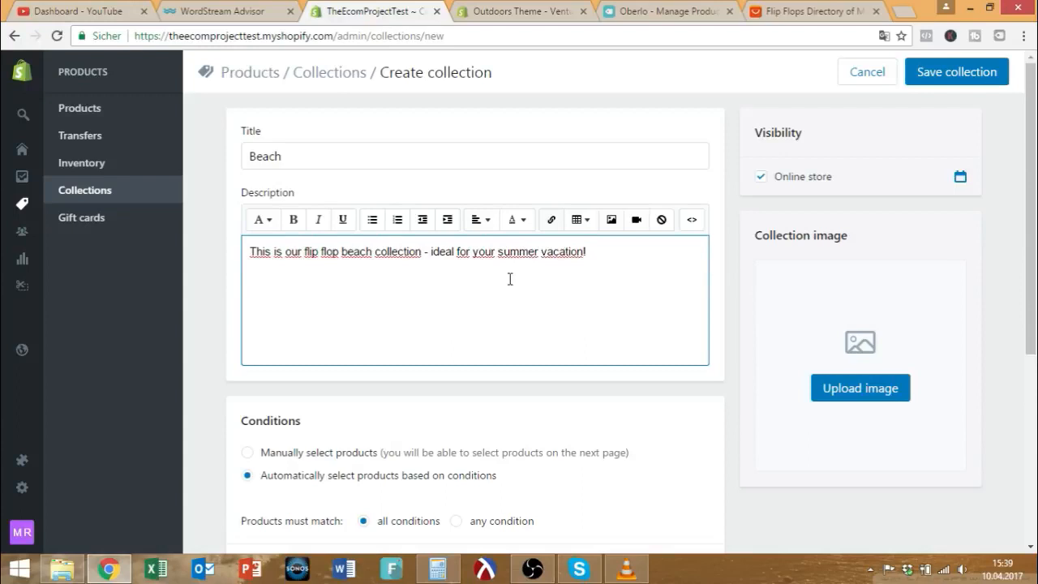
pyautogui.scroll(-1, 509, 279)
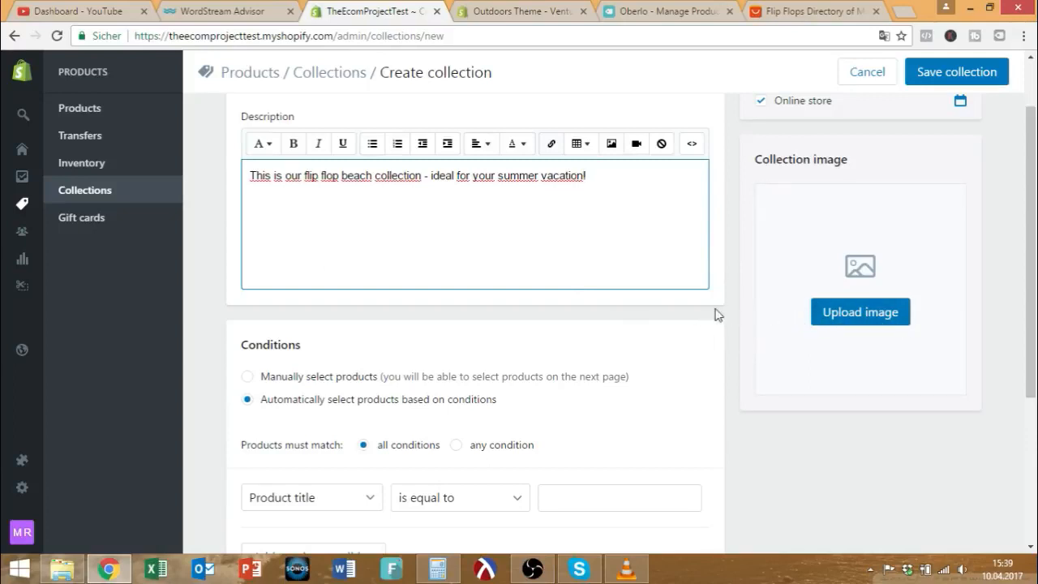
# Set the collection condition to Product tag equal to 'summer, beach' and save it.
pyautogui.scroll(-2, 683, 316)
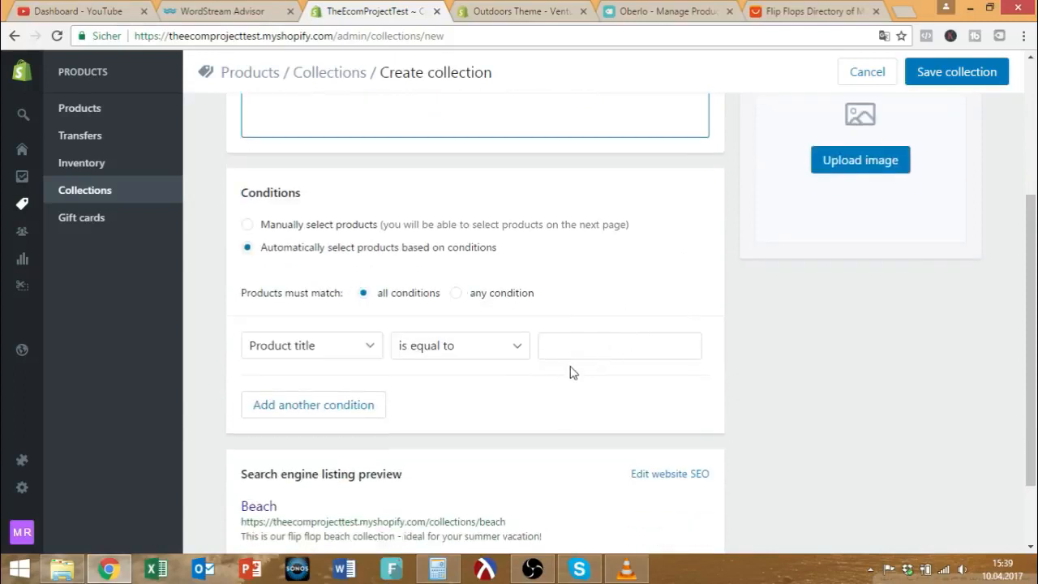
pyautogui.click(498, 349)
pyautogui.click(491, 348)
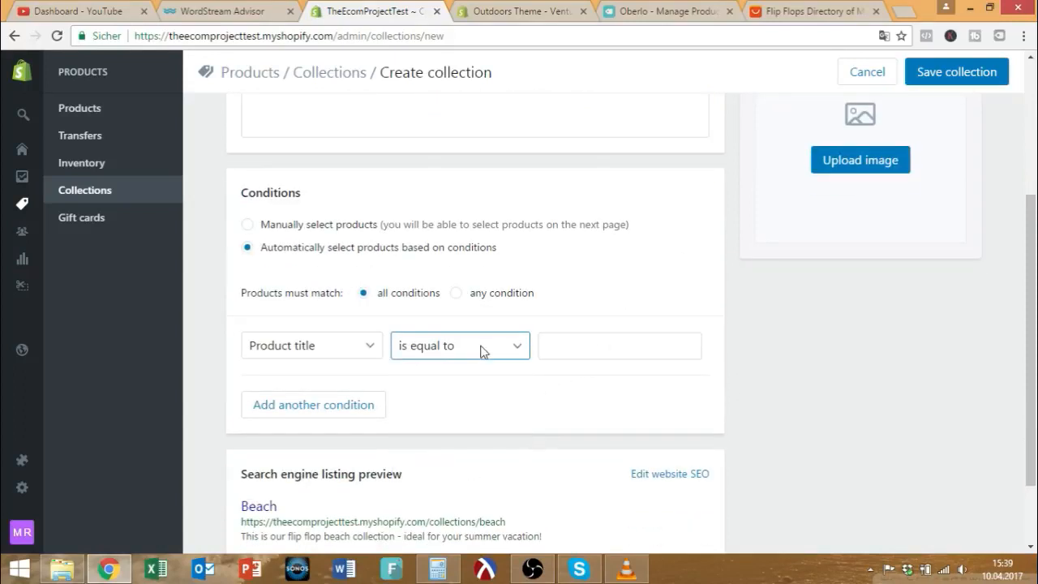
pyautogui.click(345, 348)
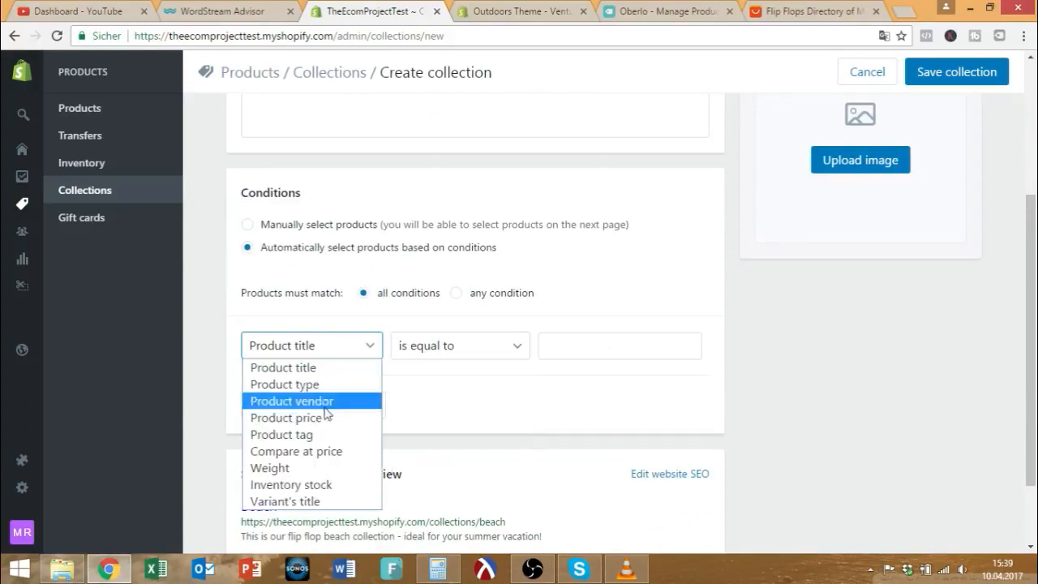
pyautogui.click(316, 435)
pyautogui.click(485, 378)
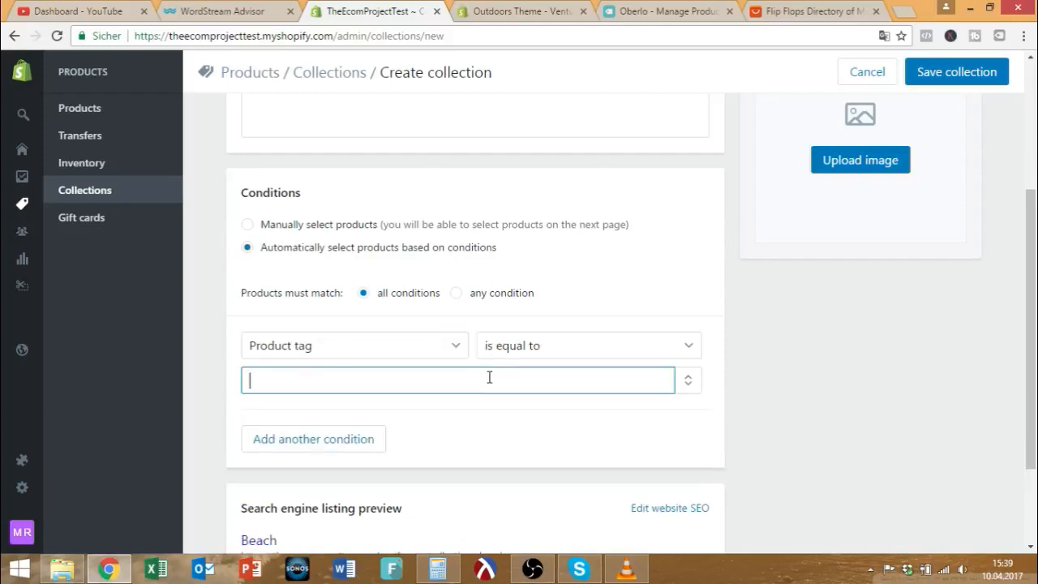
pyautogui.write('summer, beach')
pyautogui.press('Return')
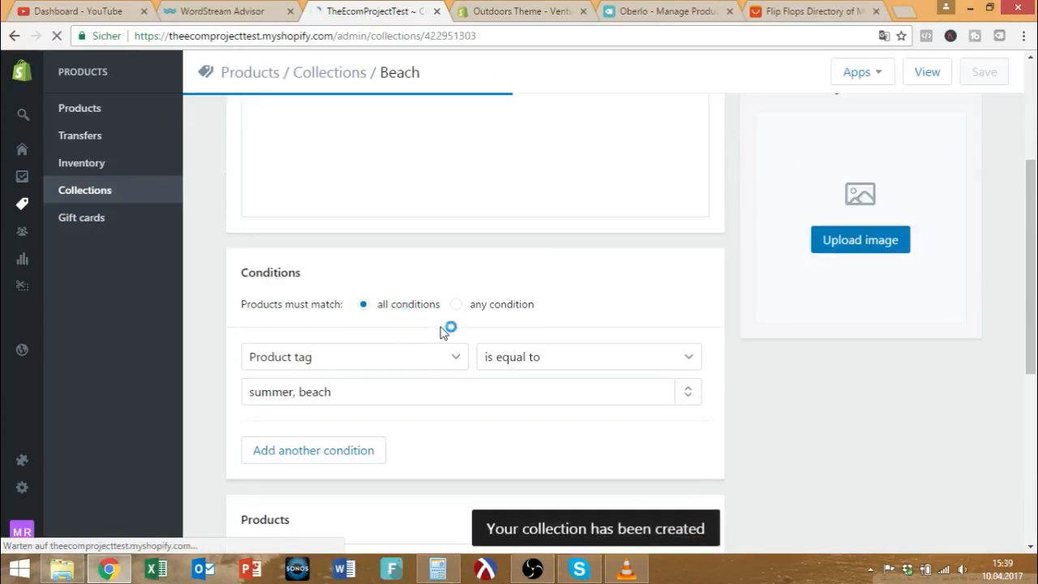
# Replace the tag value with just 'beach' and return to the AliExpress Flip Flops page.
pyautogui.scroll(-2, 679, 394)
pyautogui.scroll(2, 672, 387)
pyautogui.scroll(-5, 669, 380)
pyautogui.click(687, 165)
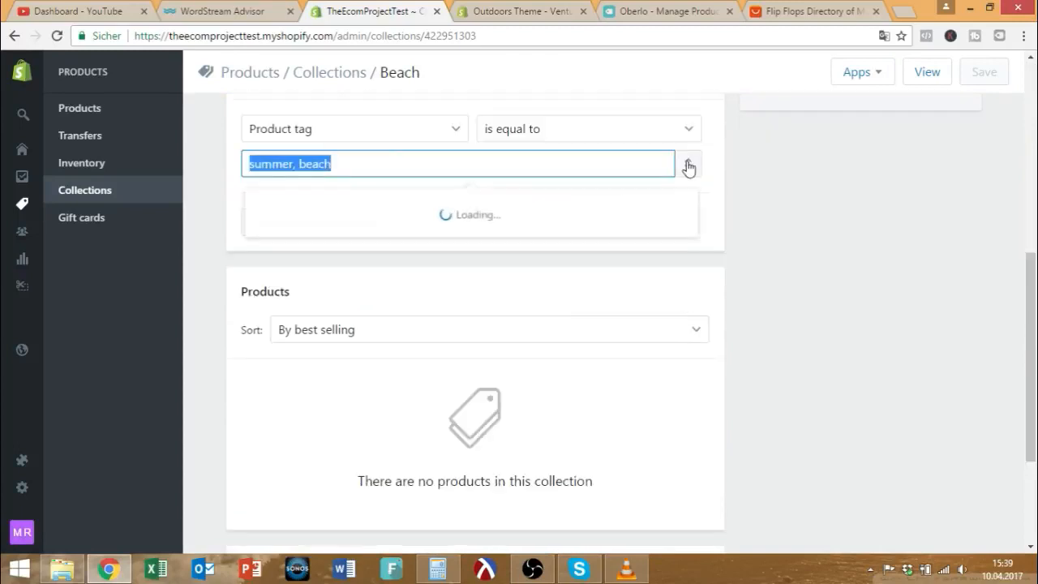
pyautogui.write('beach')
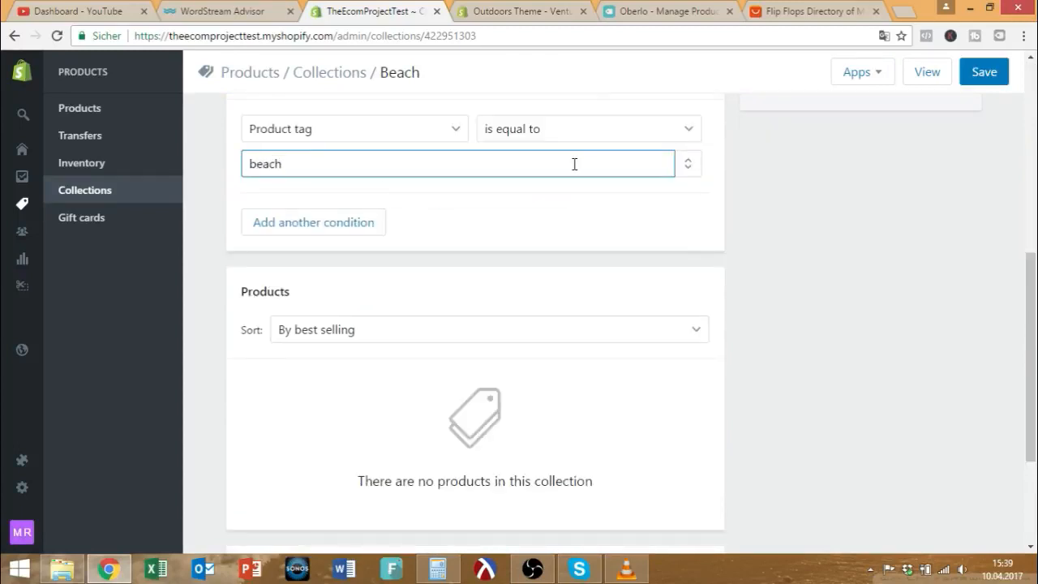
pyautogui.scroll(-1, 252, 207)
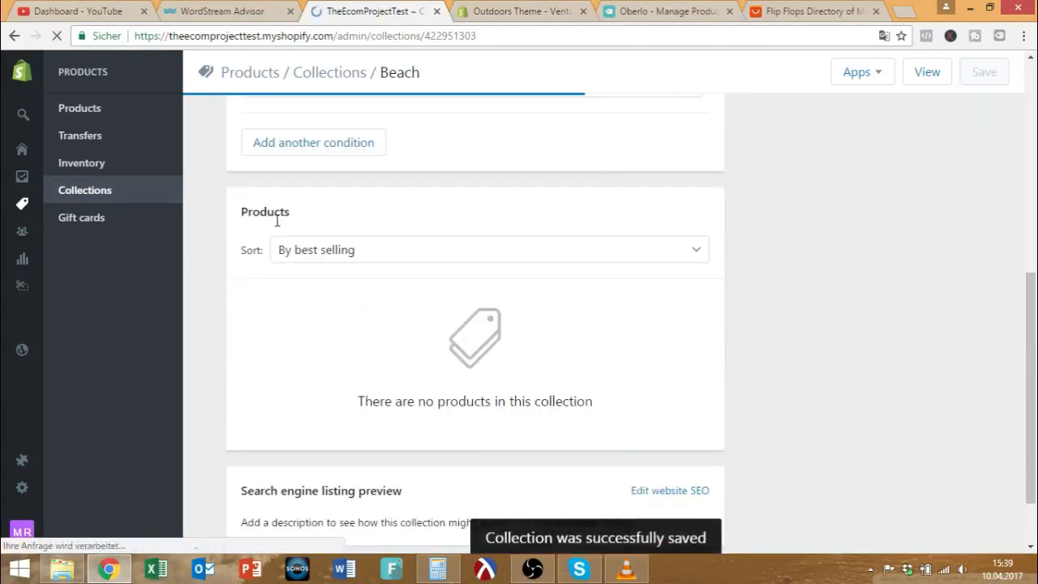
pyautogui.scroll(3, 365, 243)
pyautogui.scroll(2, 346, 256)
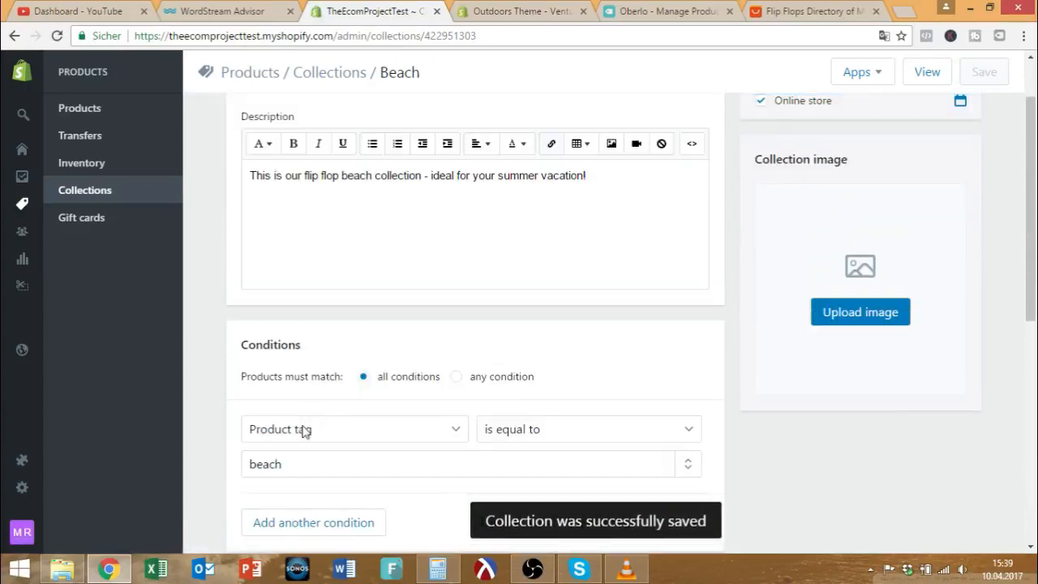
pyautogui.scroll(1, 336, 454)
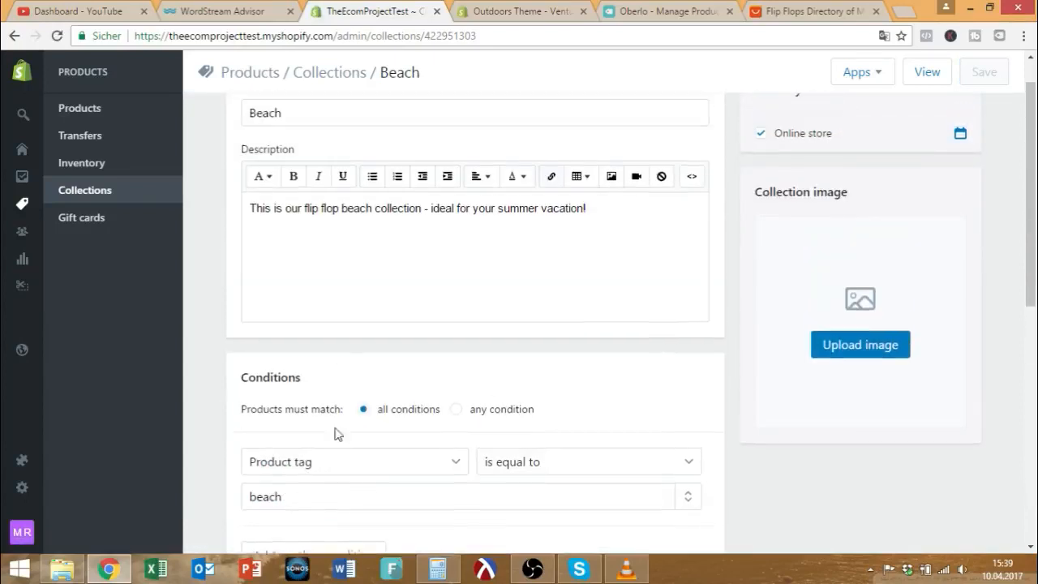
pyautogui.click(507, 10)
pyautogui.click(783, 10)
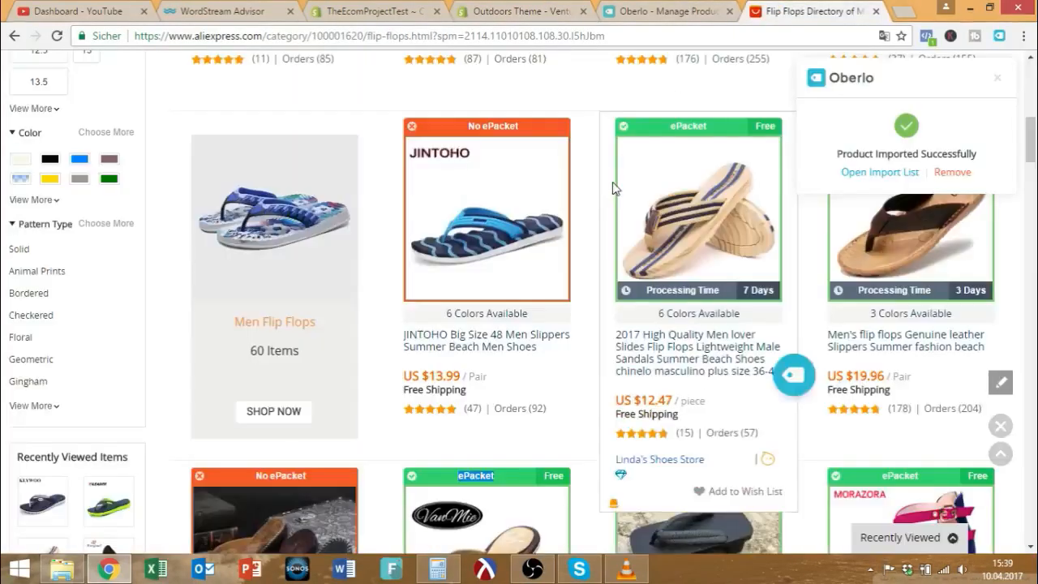
# In the Oberlo import list, add the tags beach and leather to Men's Fashion Leather Flip Flops.
pyautogui.click(640, 8)
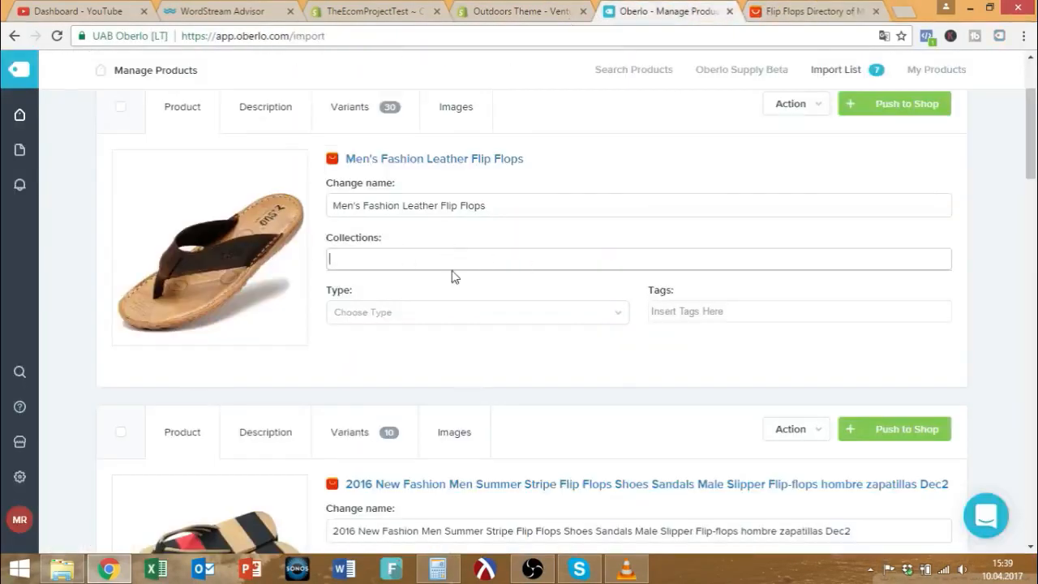
pyautogui.click(675, 312)
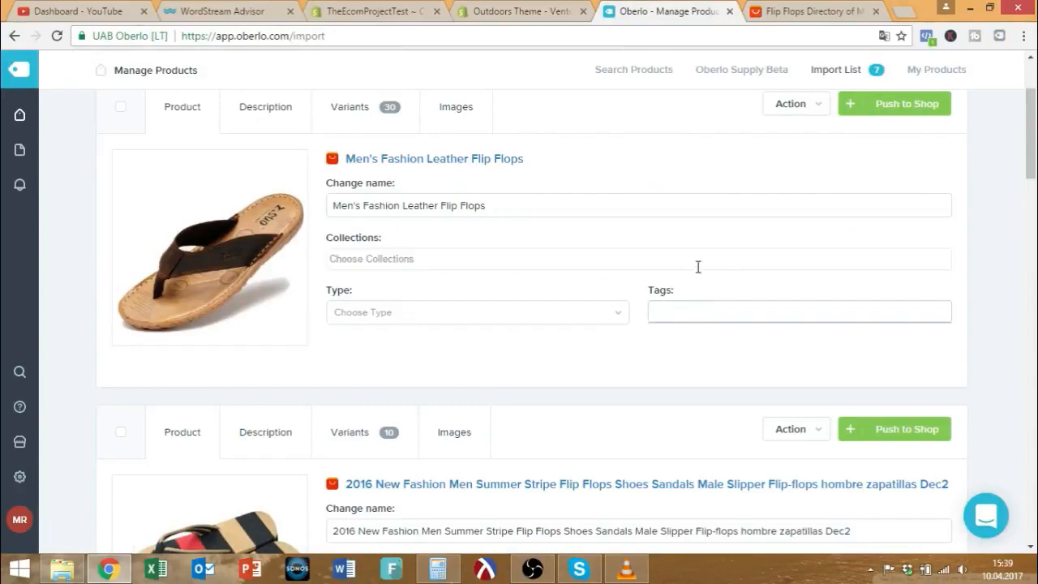
pyautogui.write('beach')
pyautogui.press('Return')
pyautogui.write('leather')
pyautogui.press('Return')
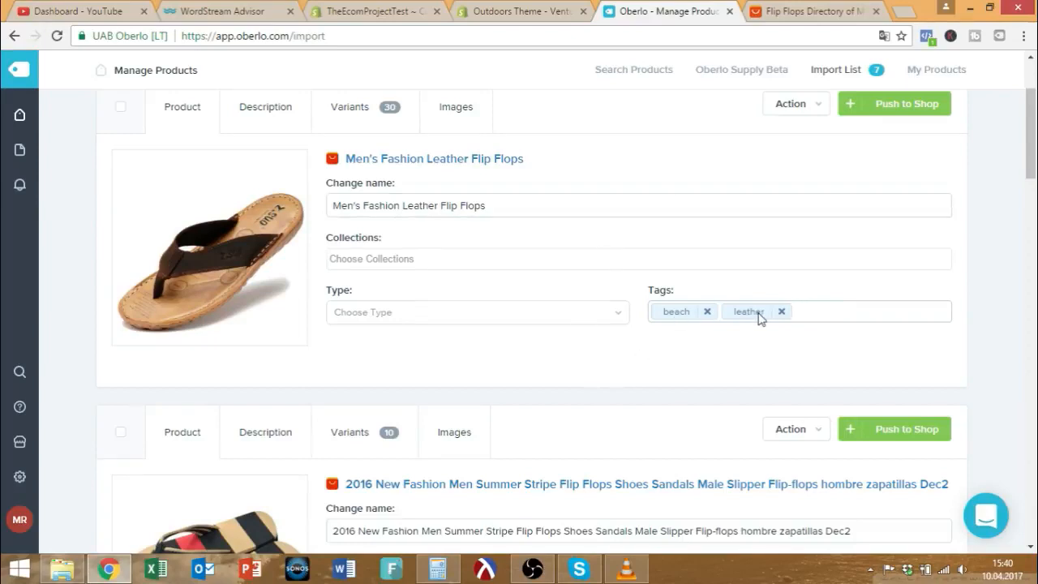
# Look at the product type choices and check back on the Shopify Beach collection.
pyautogui.click(387, 320)
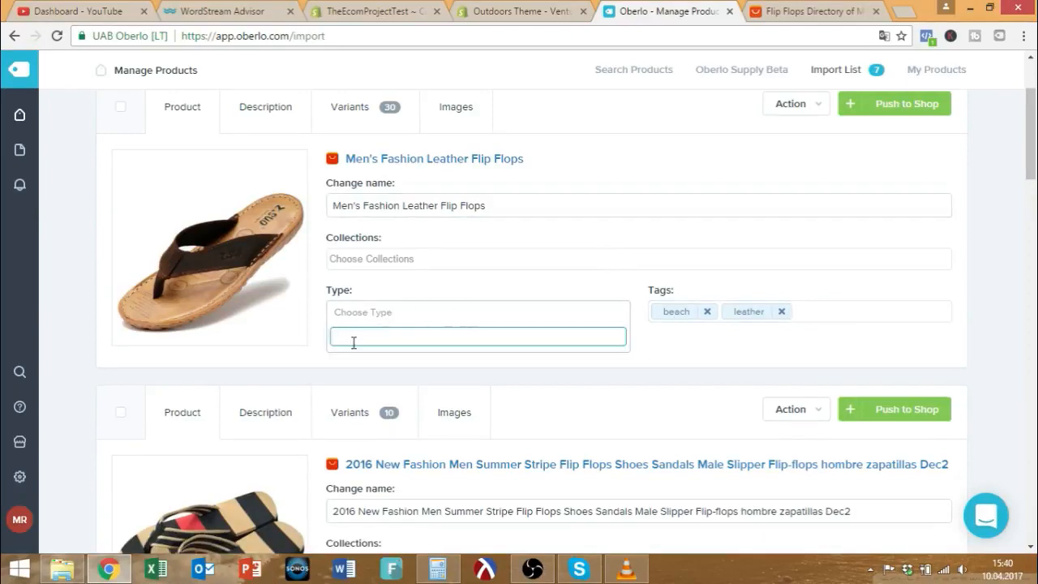
pyautogui.click(394, 12)
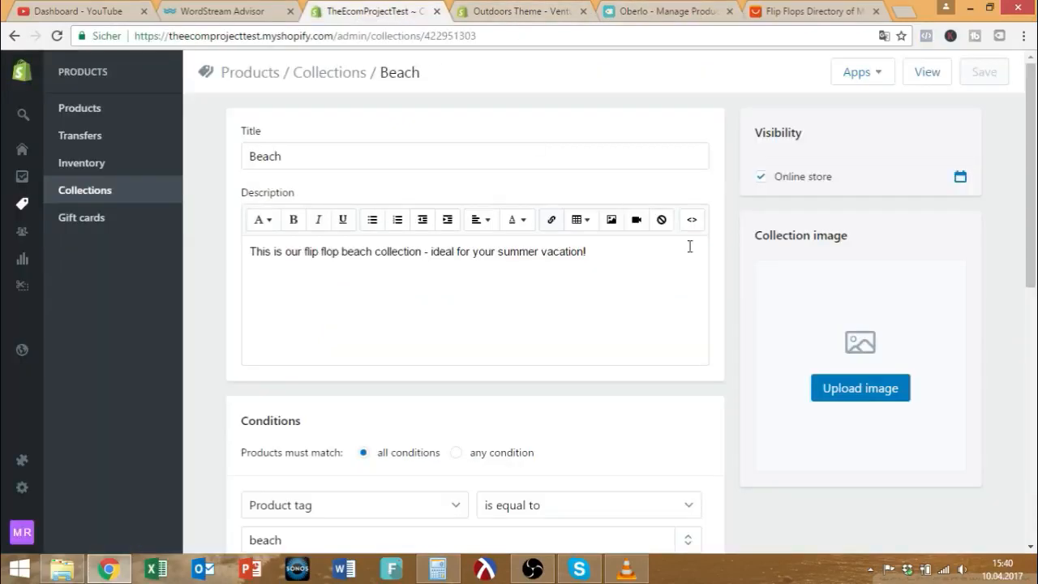
pyautogui.scroll(-1, 648, 194)
pyautogui.scroll(-2, 648, 194)
pyautogui.click(697, 18)
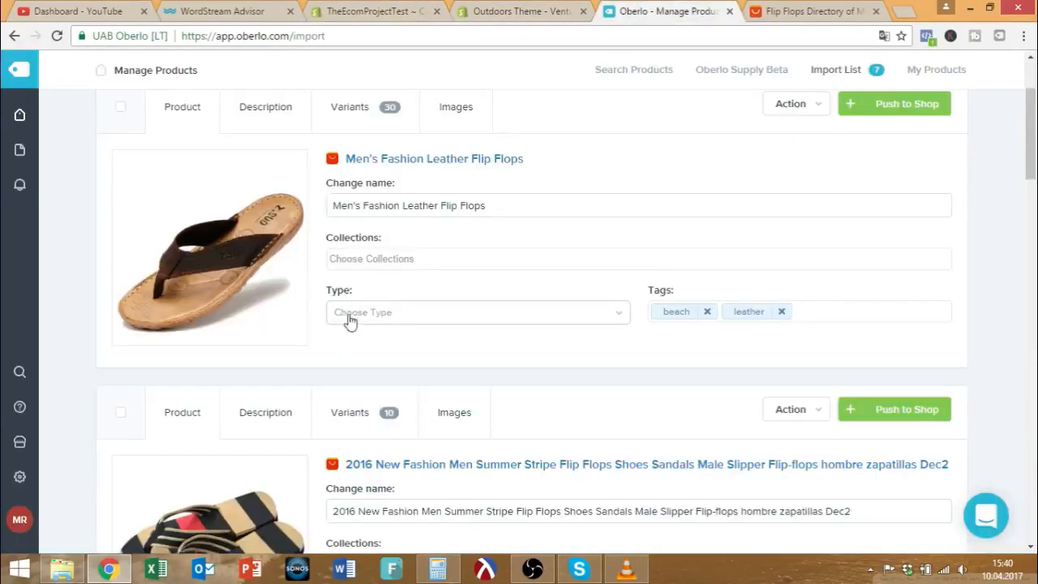
# Browse the product's collection choices and review its existing tags.
pyautogui.click(395, 254)
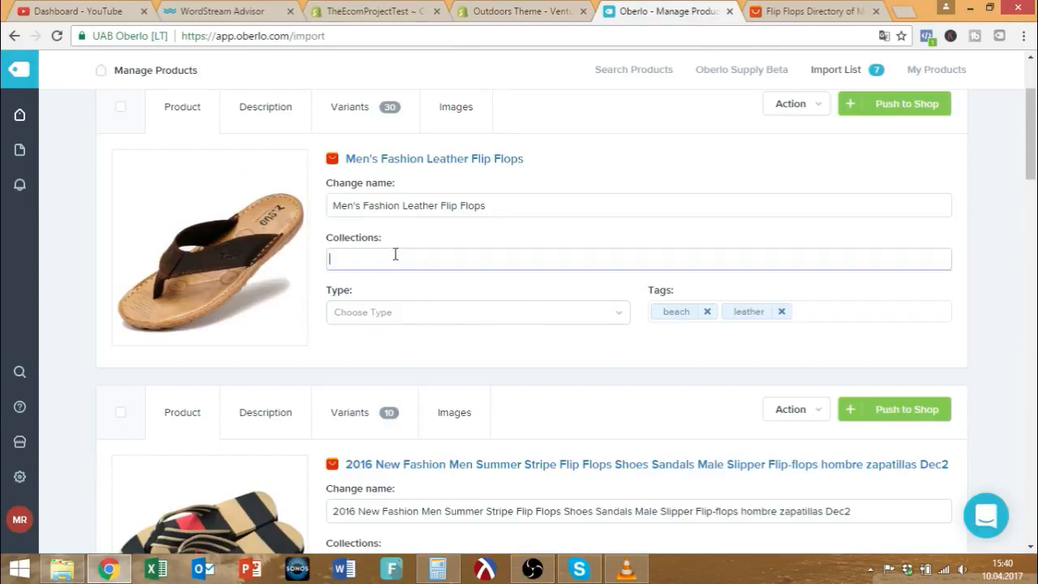
pyautogui.click(382, 277)
pyautogui.click(370, 261)
pyautogui.click(814, 309)
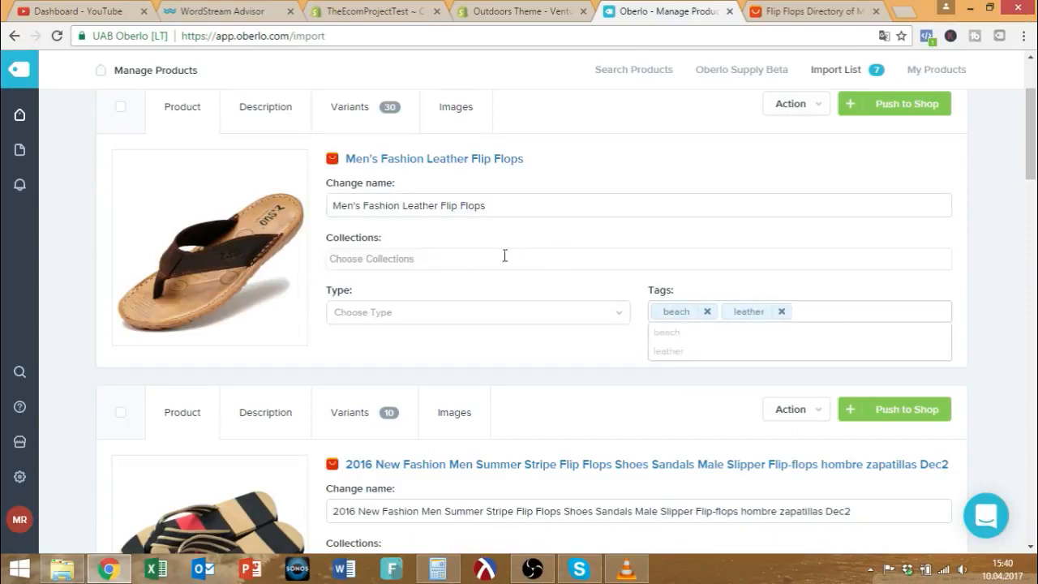
pyautogui.scroll(-3, 608, 276)
pyautogui.scroll(-4, 595, 280)
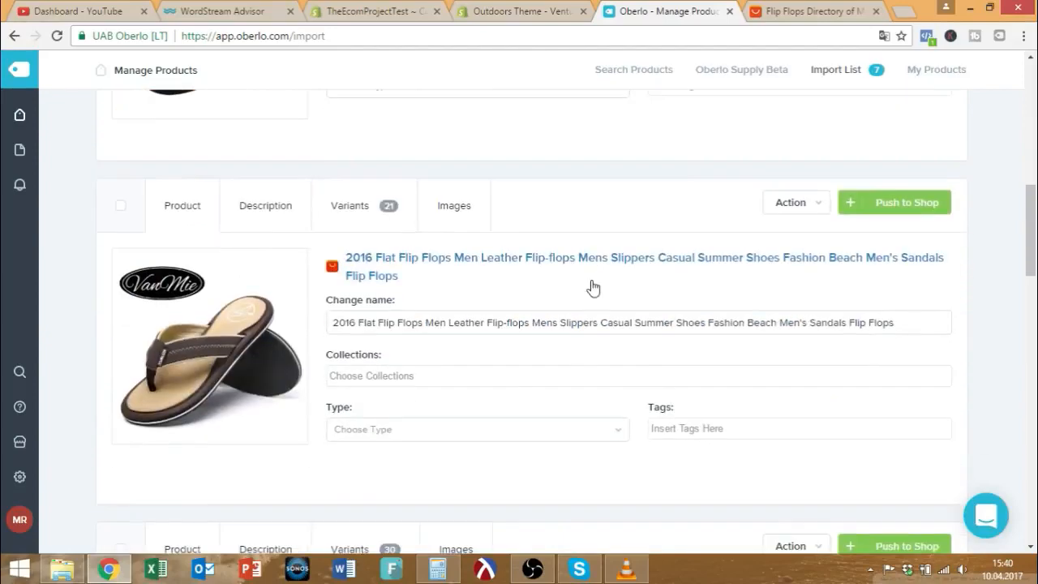
pyautogui.scroll(4, 591, 287)
# Rename the striped flip flops product to '2017 Fashion Flip Flops'.
pyautogui.click(855, 284)
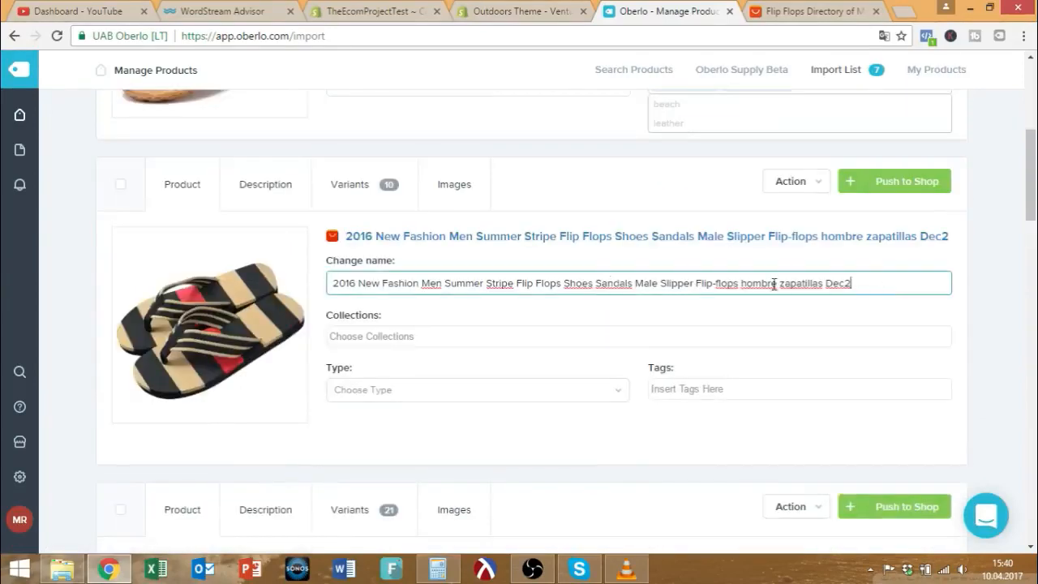
pyautogui.moveTo(855, 284); pyautogui.dragTo(297, 282)
pyautogui.scroll(1, 197, 274)
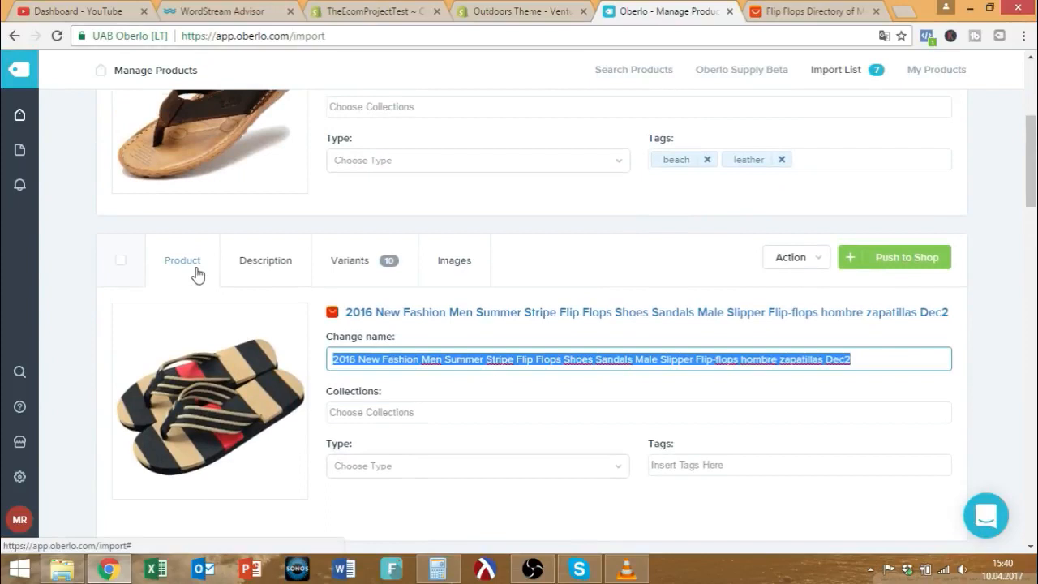
pyautogui.write('201')
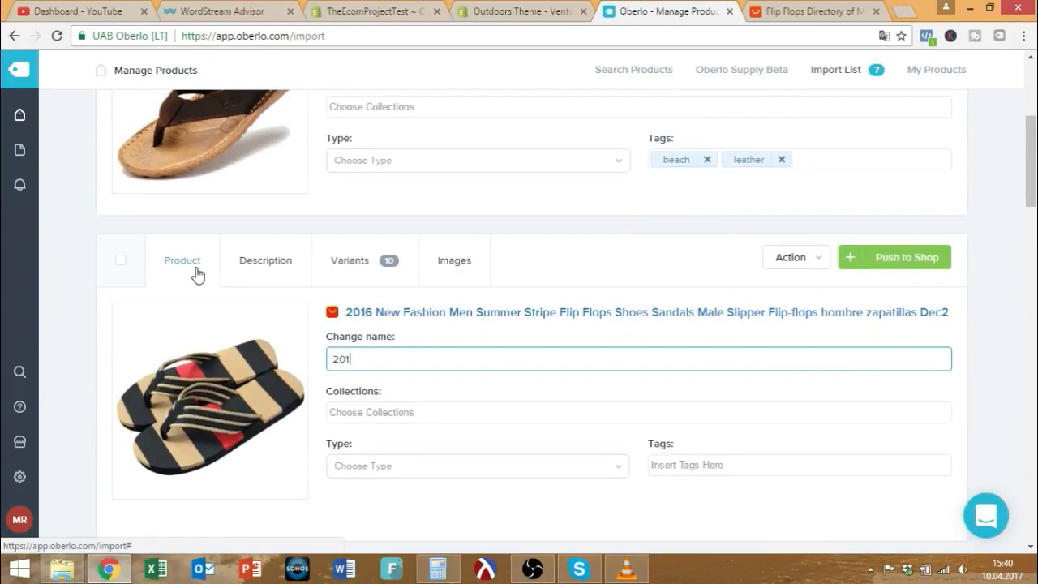
pyautogui.write('7 Fashion Flip Flops')
pyautogui.scroll(4, 195, 274)
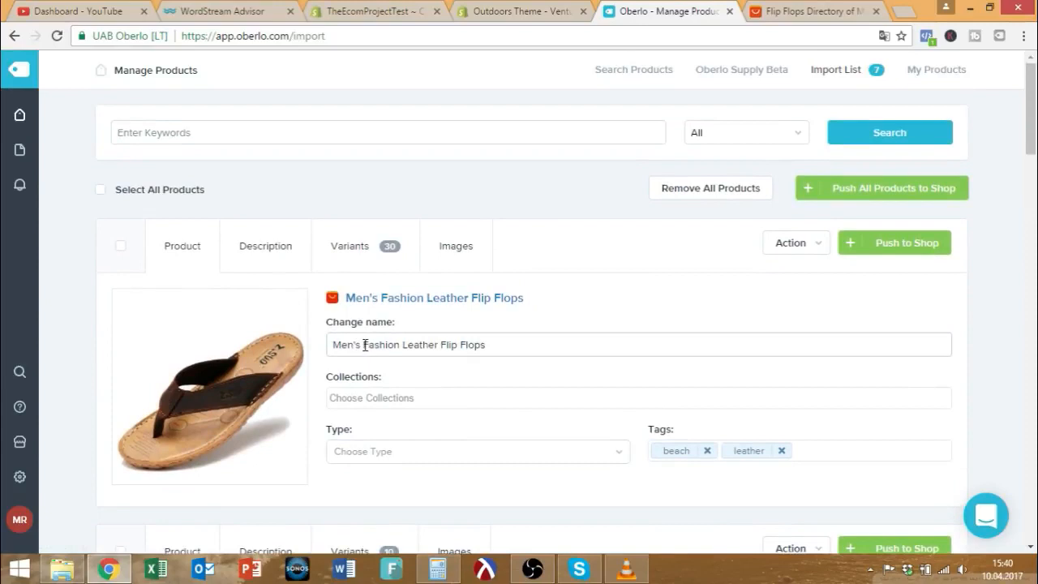
pyautogui.moveTo(364, 345); pyautogui.dragTo(246, 342)
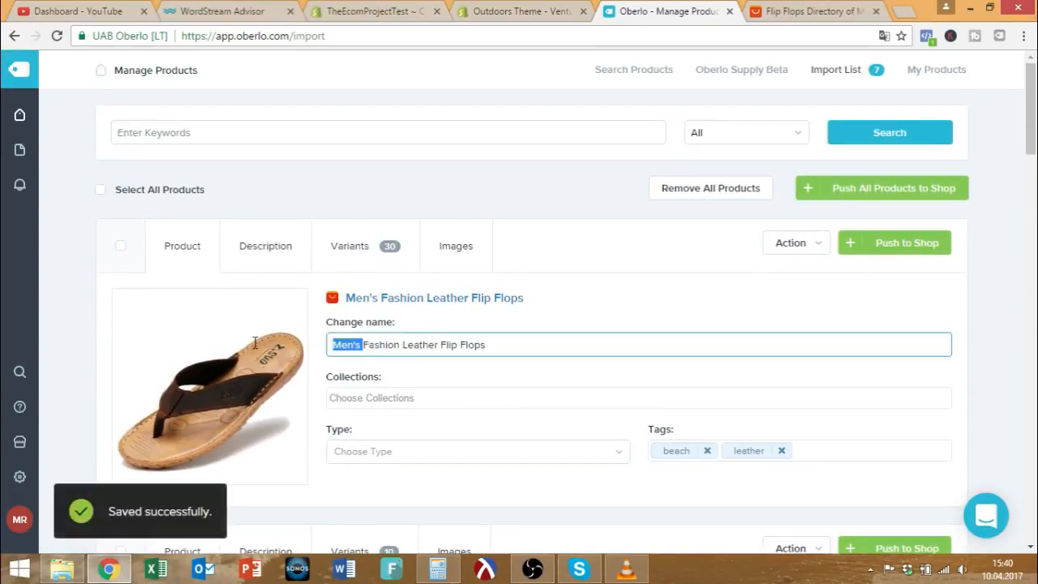
pyautogui.click(365, 344)
pyautogui.scroll(-5, 359, 290)
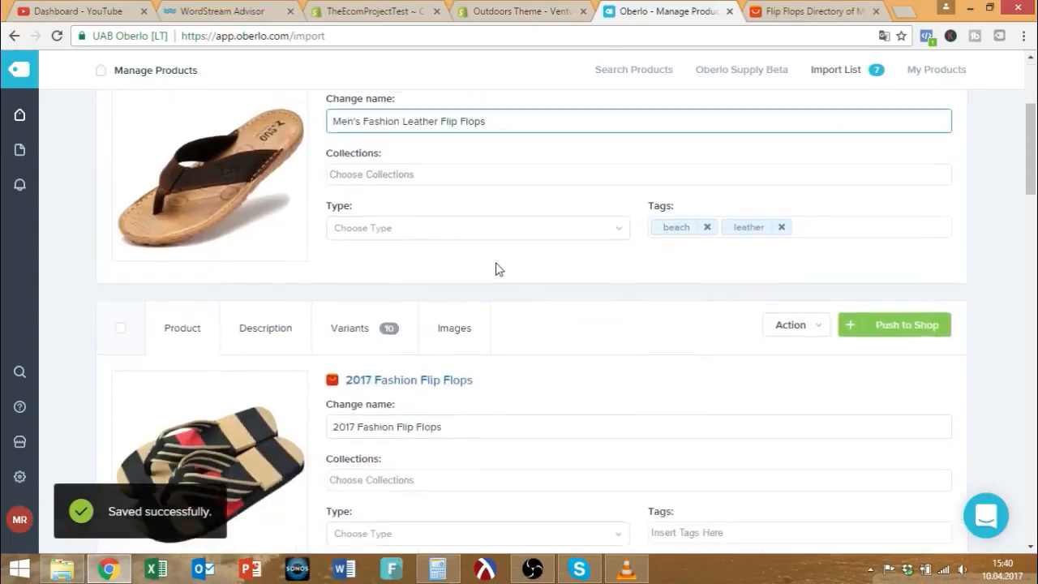
pyautogui.scroll(4, 209, 308)
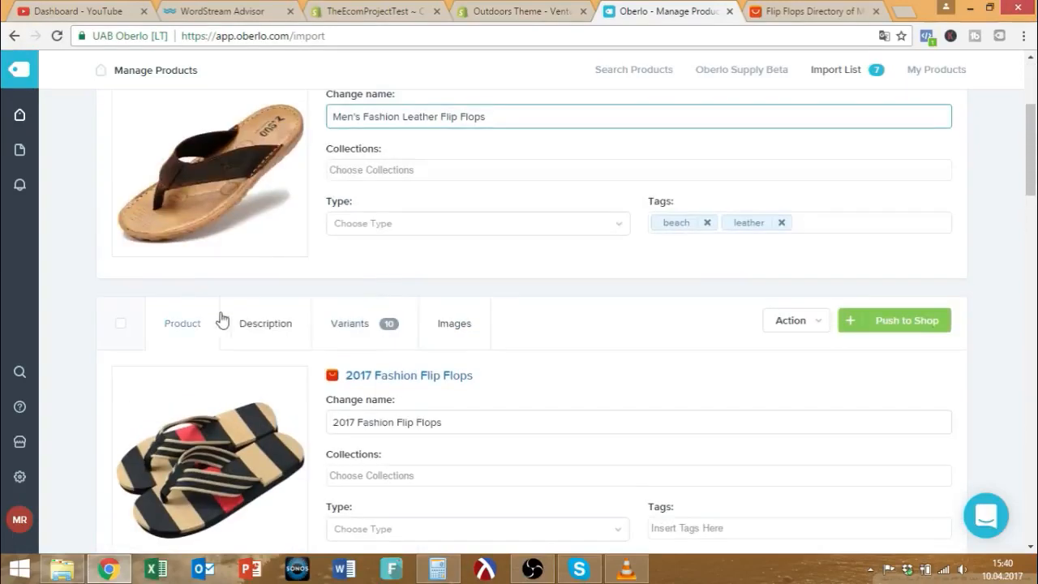
pyautogui.scroll(-1, 567, 272)
pyautogui.scroll(-2, 523, 270)
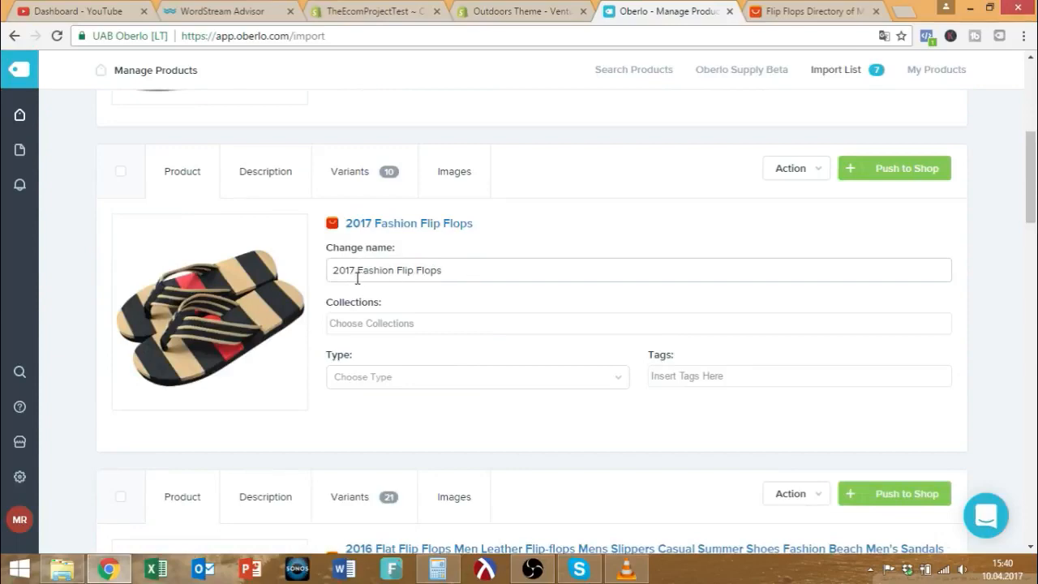
pyautogui.scroll(2, 468, 268)
pyautogui.scroll(-1, 456, 280)
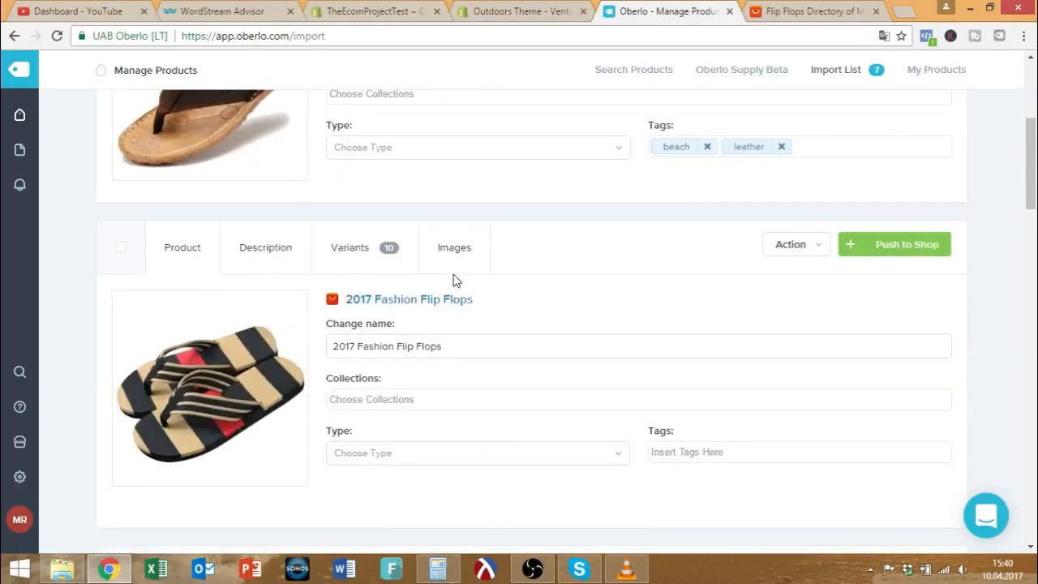
# Add the tag beach to the 2017 Fashion Flip Flops.
pyautogui.click(459, 339)
pyautogui.scroll(-2, 470, 252)
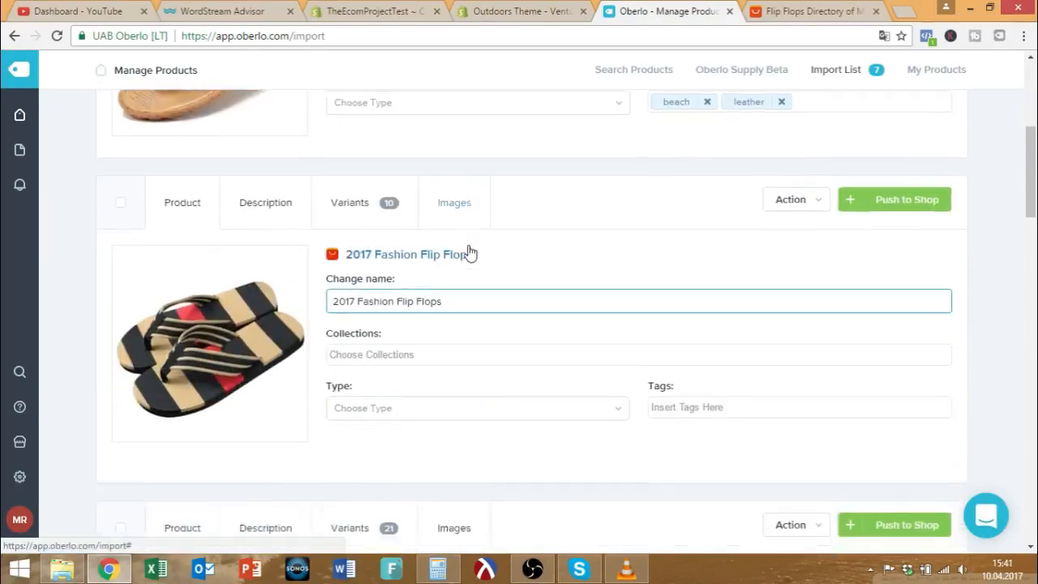
pyautogui.click(683, 298)
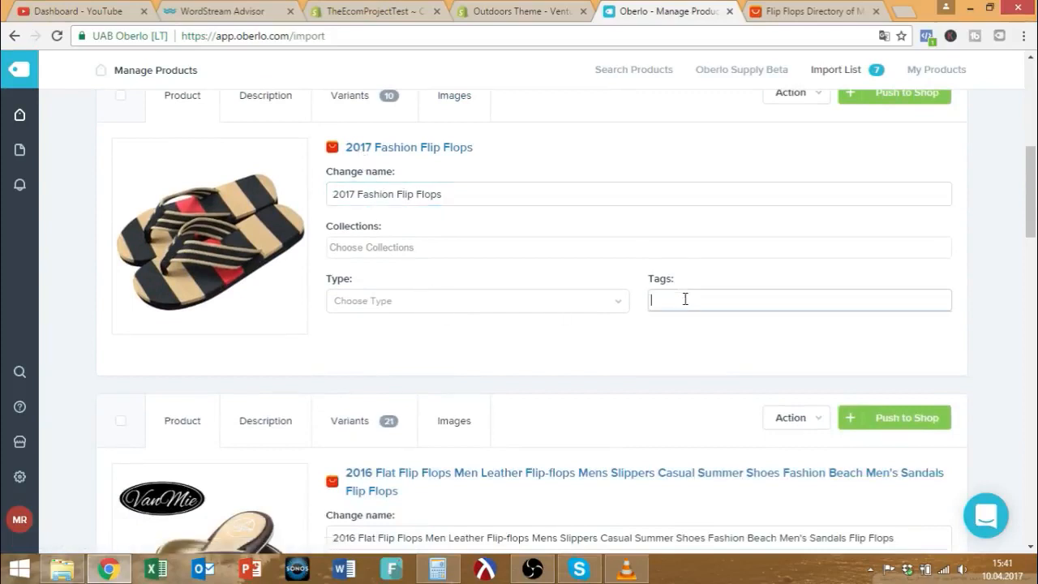
pyautogui.scroll(3, 704, 304)
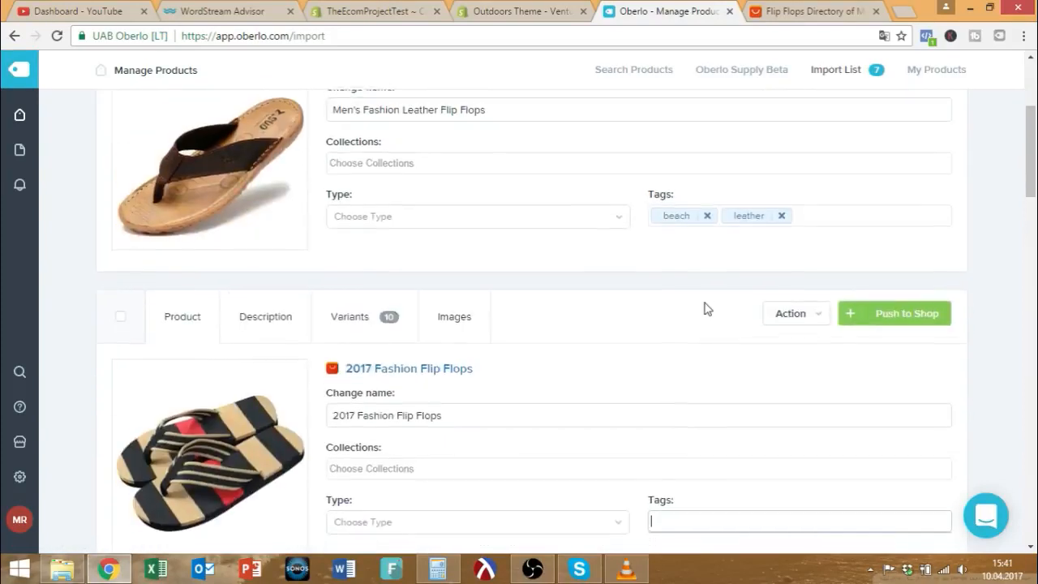
pyautogui.scroll(-1, 704, 306)
pyautogui.write('beach')
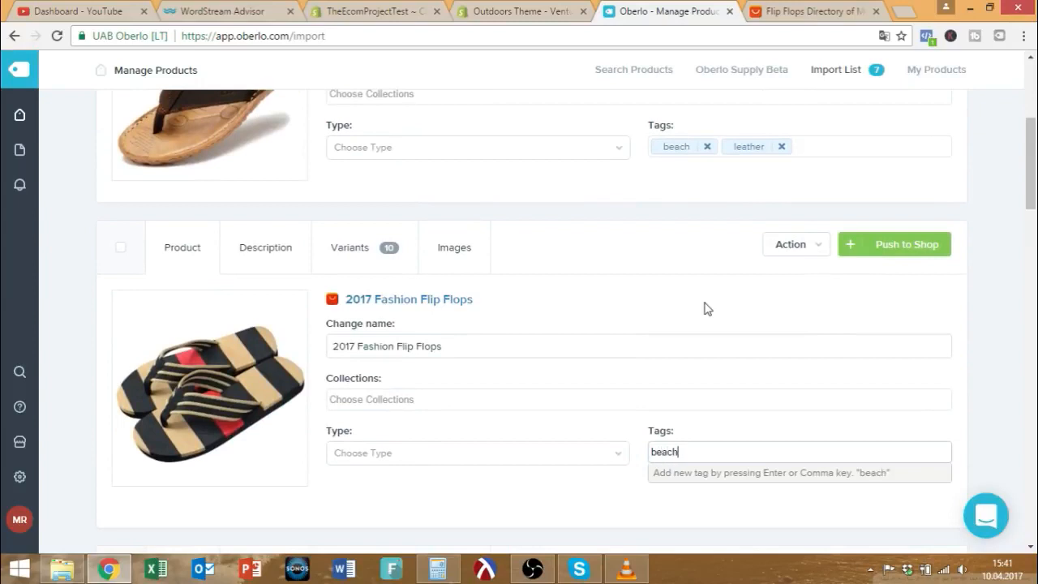
pyautogui.press('Return')
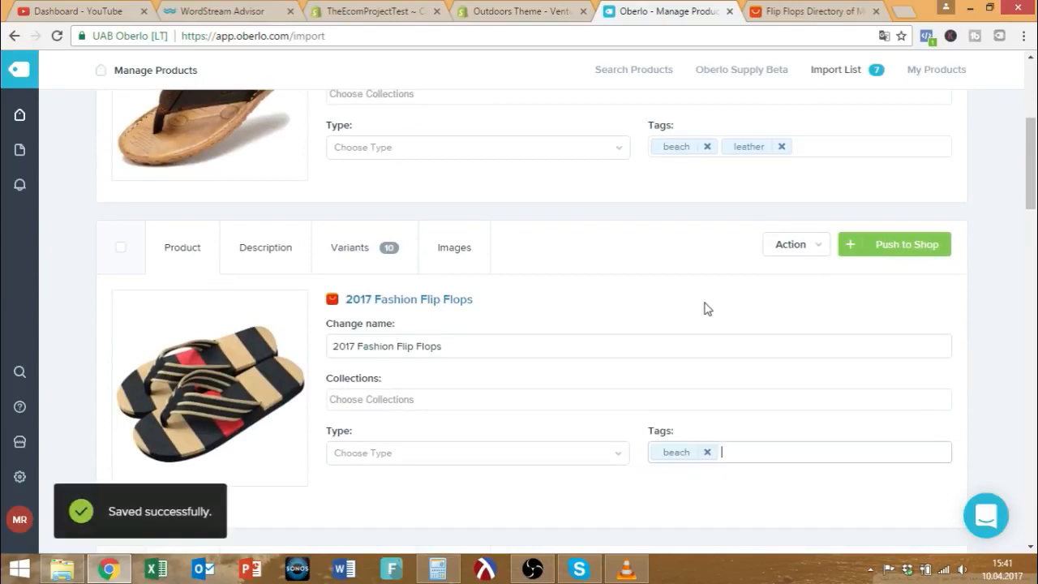
pyautogui.scroll(-2, 296, 220)
pyautogui.scroll(2, 697, 368)
# Scroll through the ten size and colour variants of 2017 Fashion Flip Flops, then open the Description editor.
pyautogui.click(345, 265)
pyautogui.scroll(-3, 344, 266)
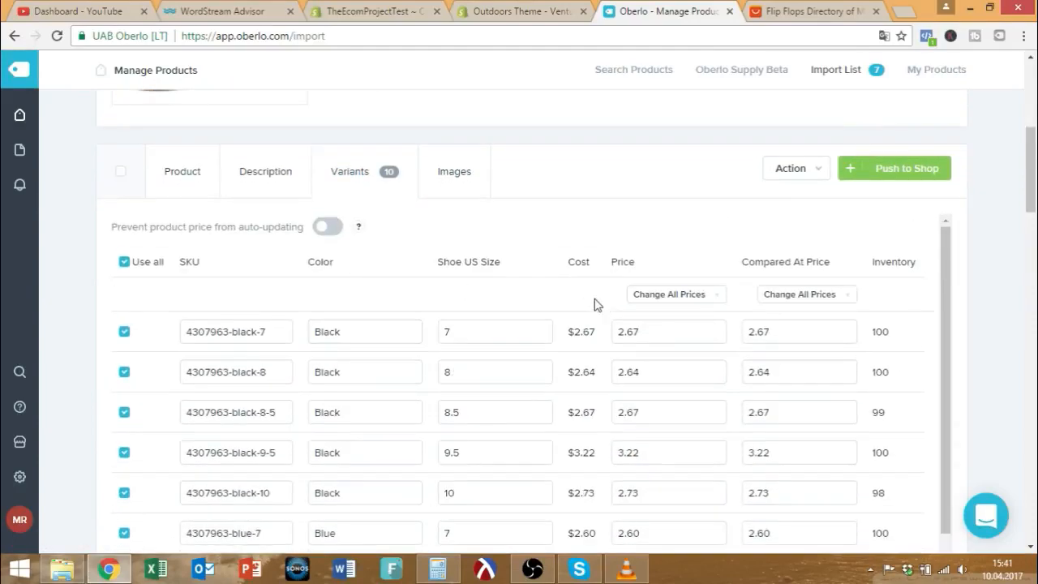
pyautogui.scroll(-3, 602, 304)
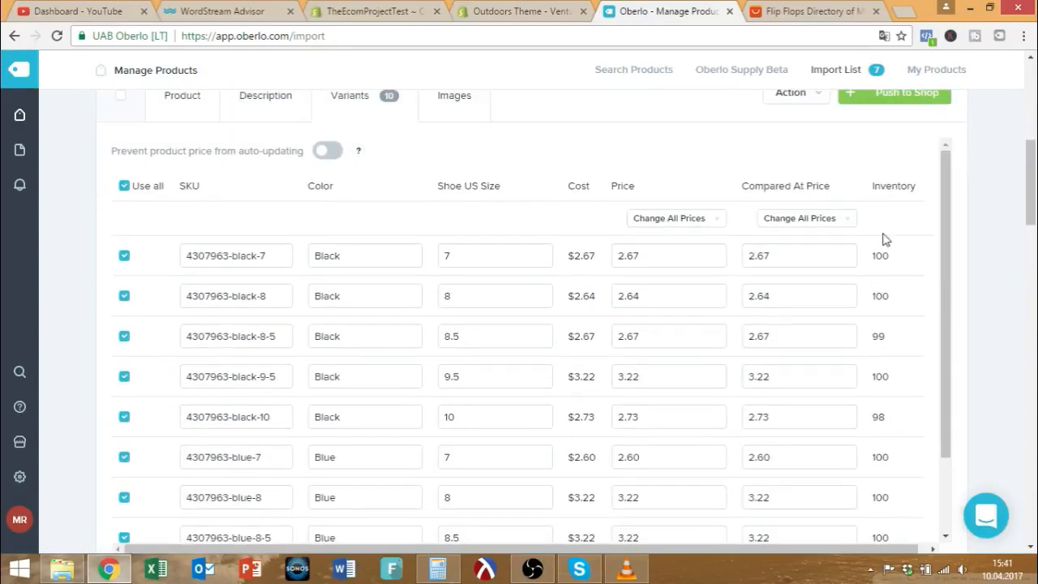
pyautogui.scroll(1, 859, 284)
pyautogui.scroll(-2, 861, 316)
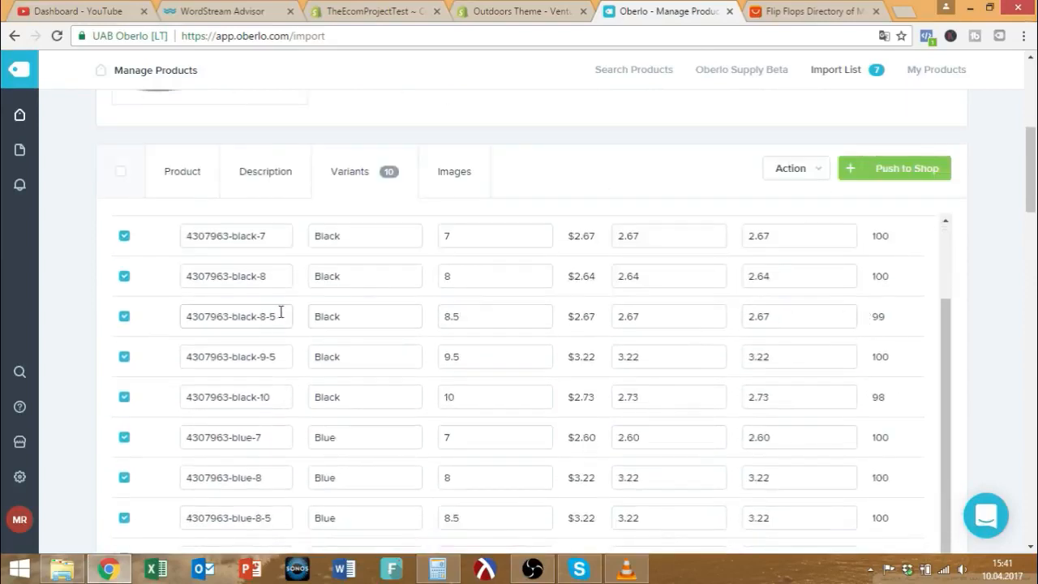
pyautogui.scroll(2, 280, 315)
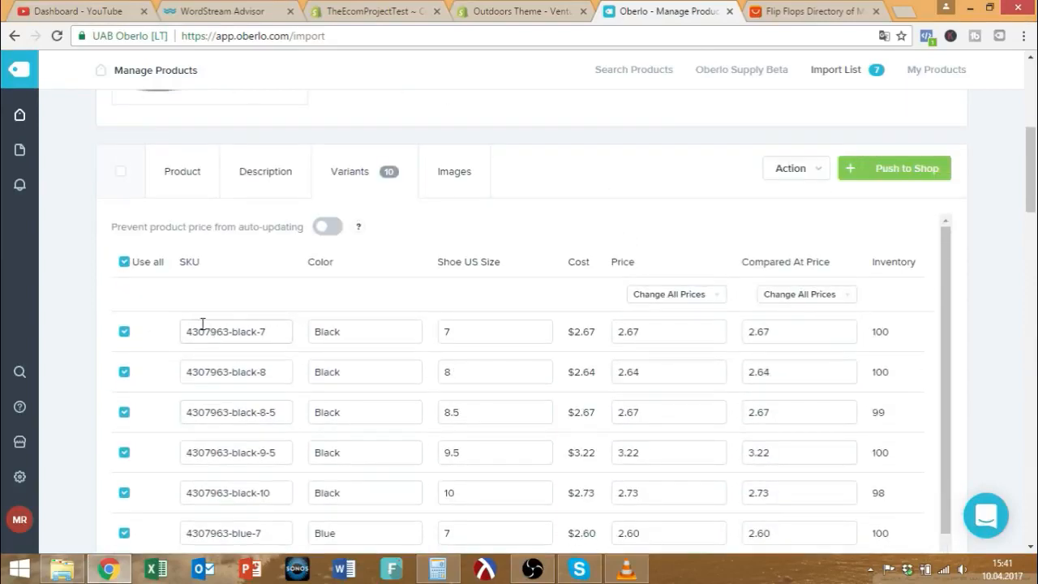
pyautogui.scroll(-2, 255, 329)
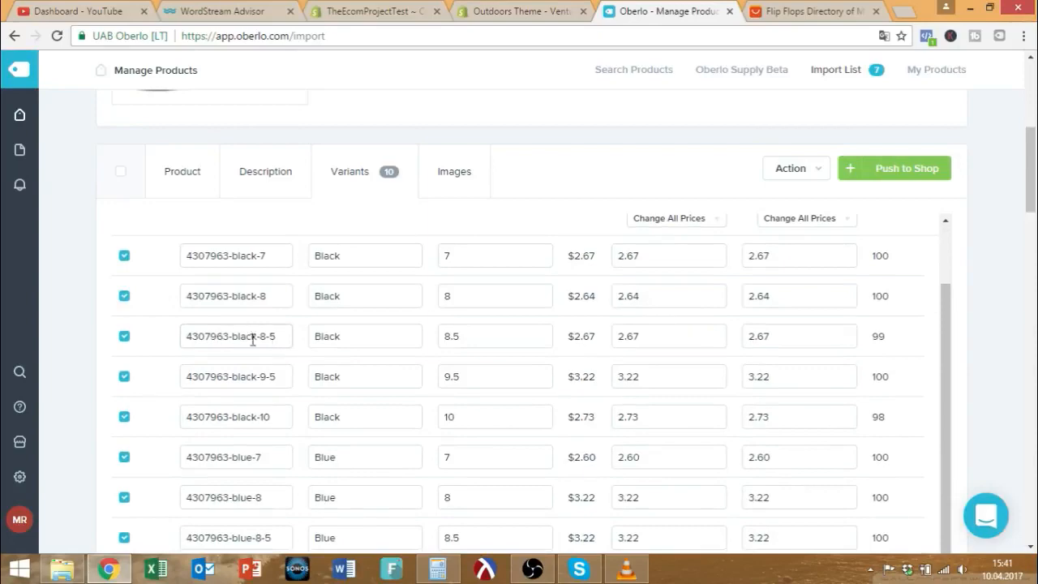
pyautogui.moveTo(268, 338); pyautogui.dragTo(127, 338)
pyautogui.scroll(2, 479, 338)
pyautogui.scroll(1, 475, 359)
pyautogui.scroll(-1, 489, 380)
pyautogui.scroll(-3, 484, 369)
pyautogui.scroll(4, 450, 292)
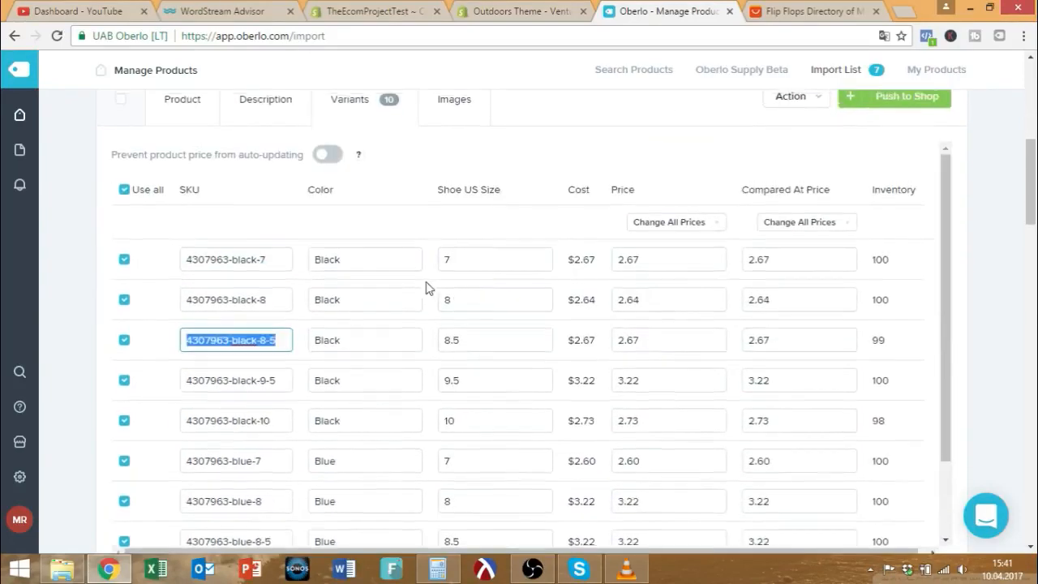
pyautogui.click(273, 266)
# Select and deselect parts of the description, from the first two lines to the sizing note after Fit.
pyautogui.scroll(4, 398, 348)
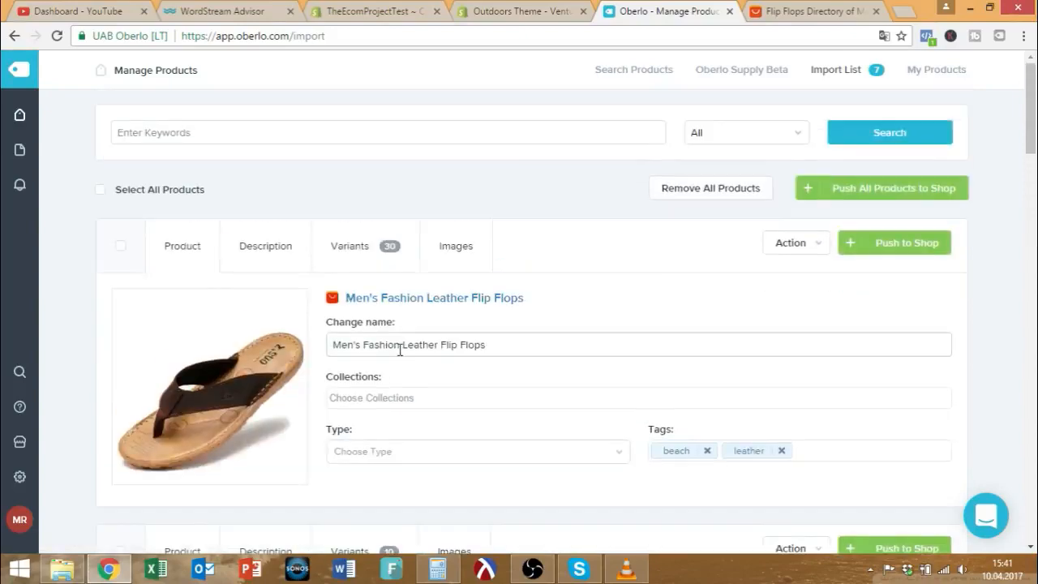
pyautogui.scroll(-5, 398, 352)
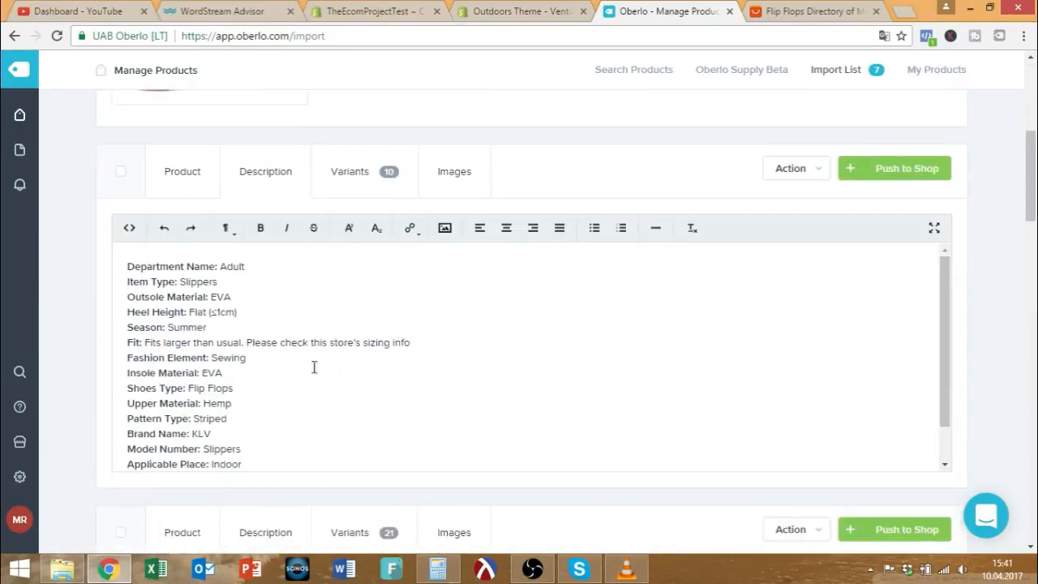
pyautogui.scroll(-1, 311, 364)
pyautogui.moveTo(225, 436); pyautogui.dragTo(119, 257)
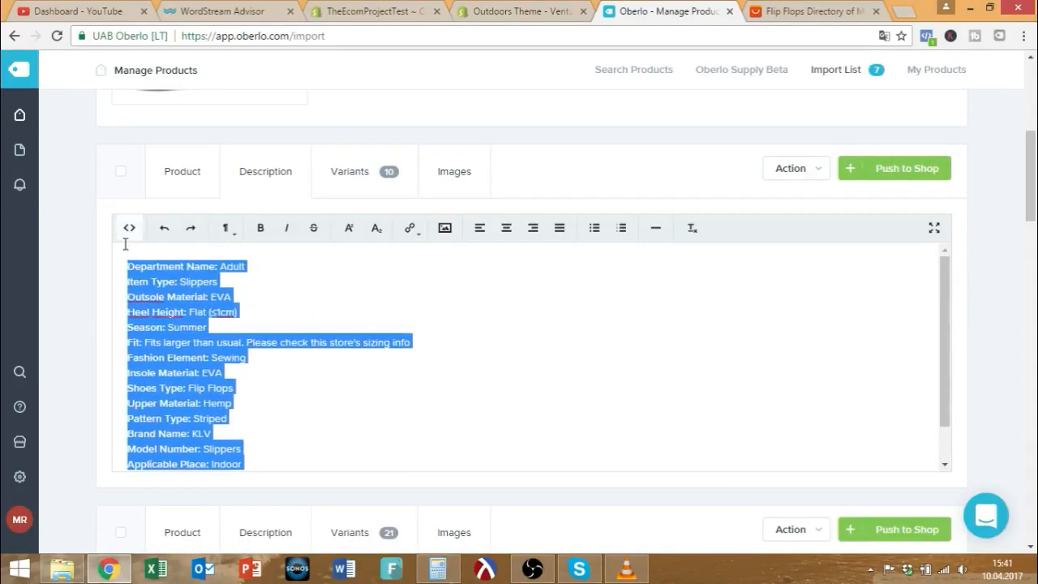
pyautogui.click(197, 346)
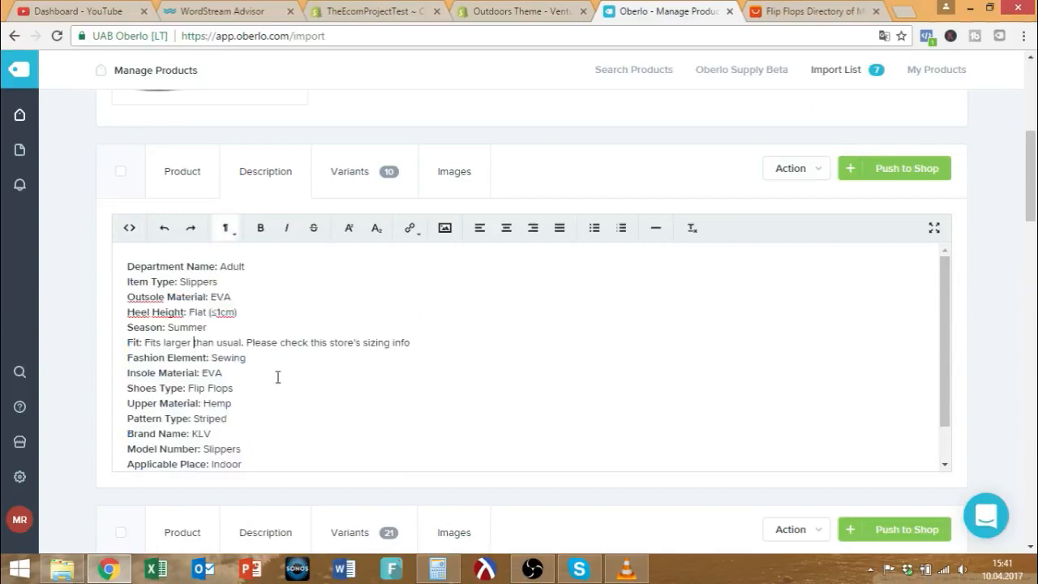
pyautogui.scroll(-1, 268, 394)
pyautogui.scroll(1, 257, 406)
pyautogui.scroll(1, 236, 405)
pyautogui.scroll(2, 248, 368)
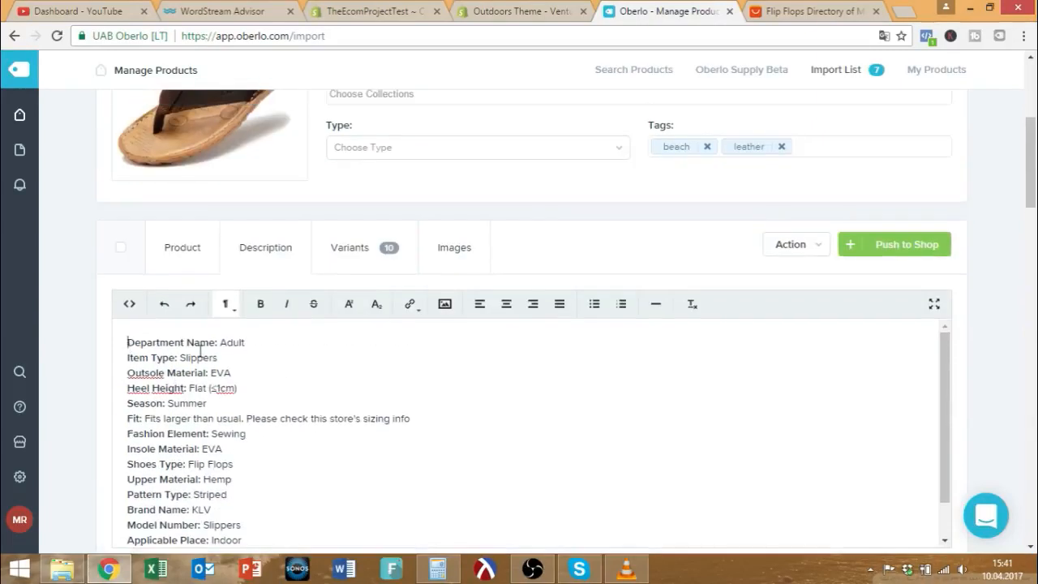
pyautogui.moveTo(128, 343); pyautogui.dragTo(308, 354)
pyautogui.click(160, 362)
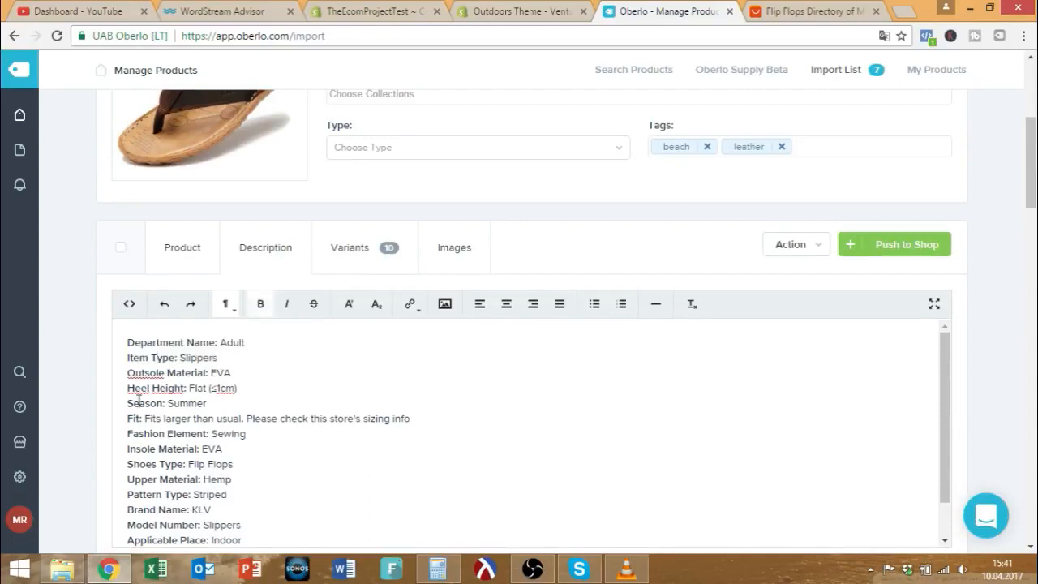
pyautogui.moveTo(144, 418); pyautogui.dragTo(453, 419)
pyautogui.scroll(-2, 231, 423)
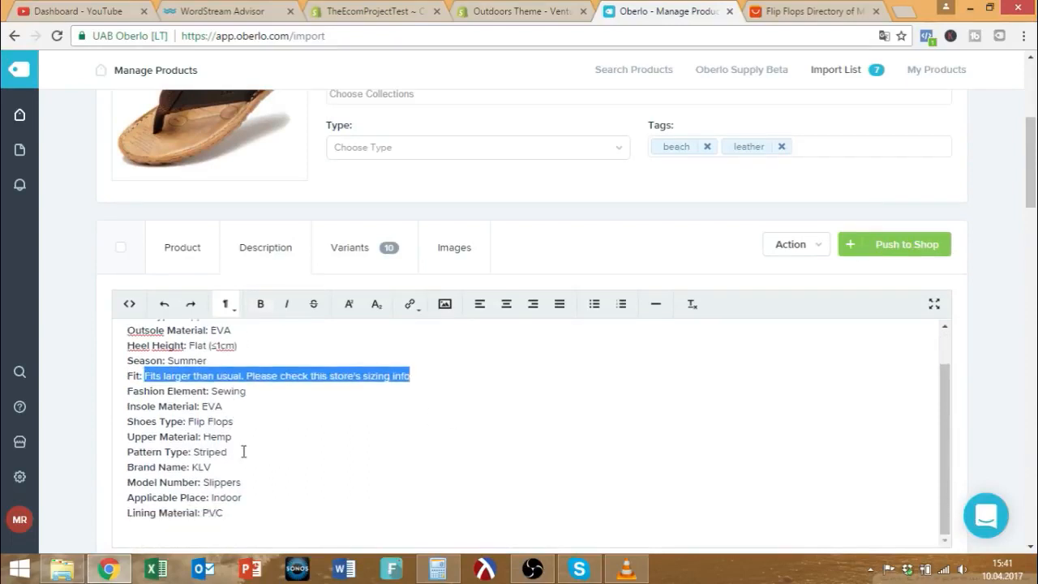
pyautogui.scroll(5, 347, 434)
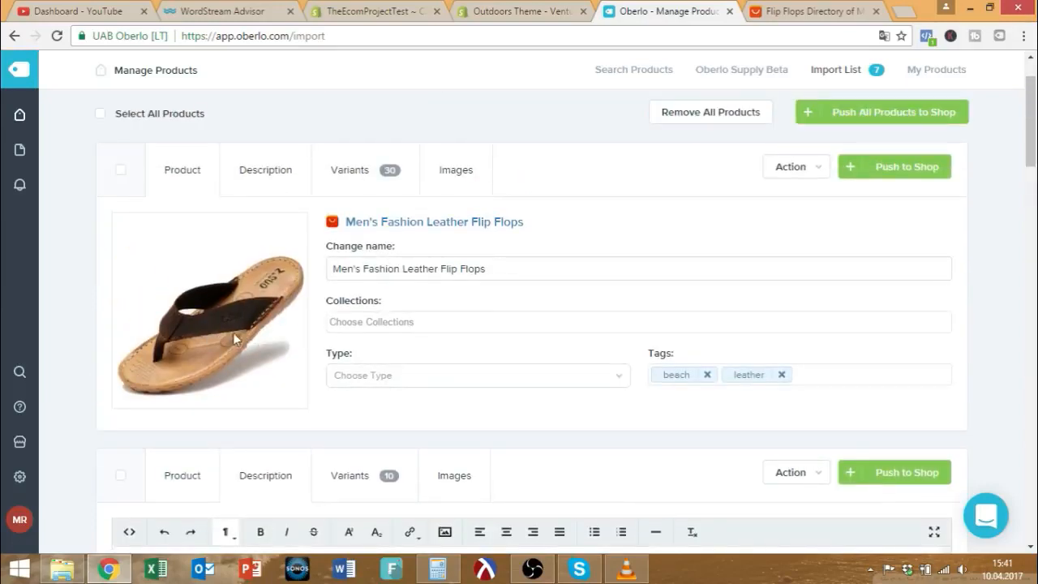
pyautogui.scroll(-4, 296, 334)
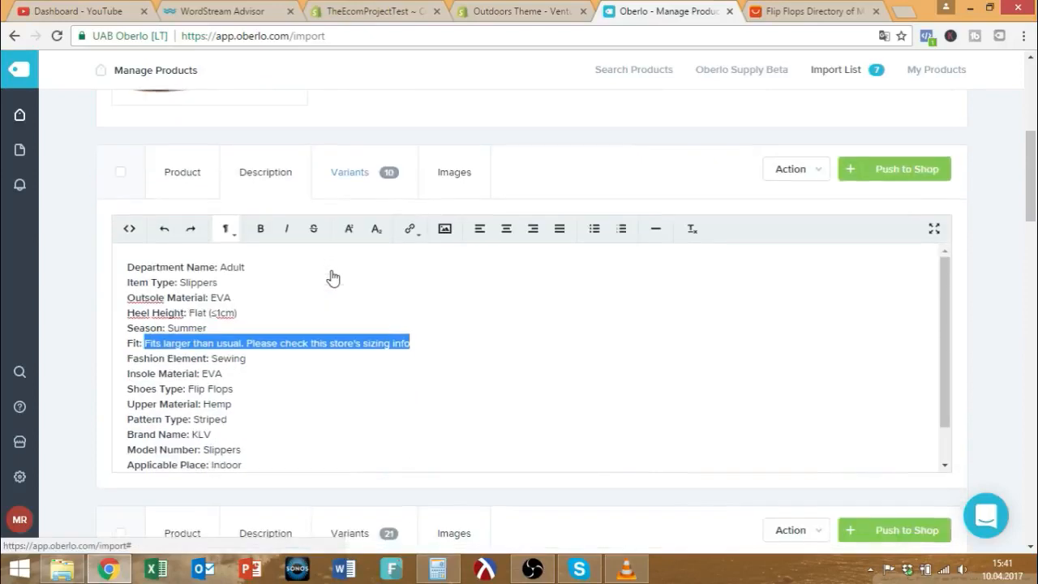
pyautogui.scroll(-2, 240, 366)
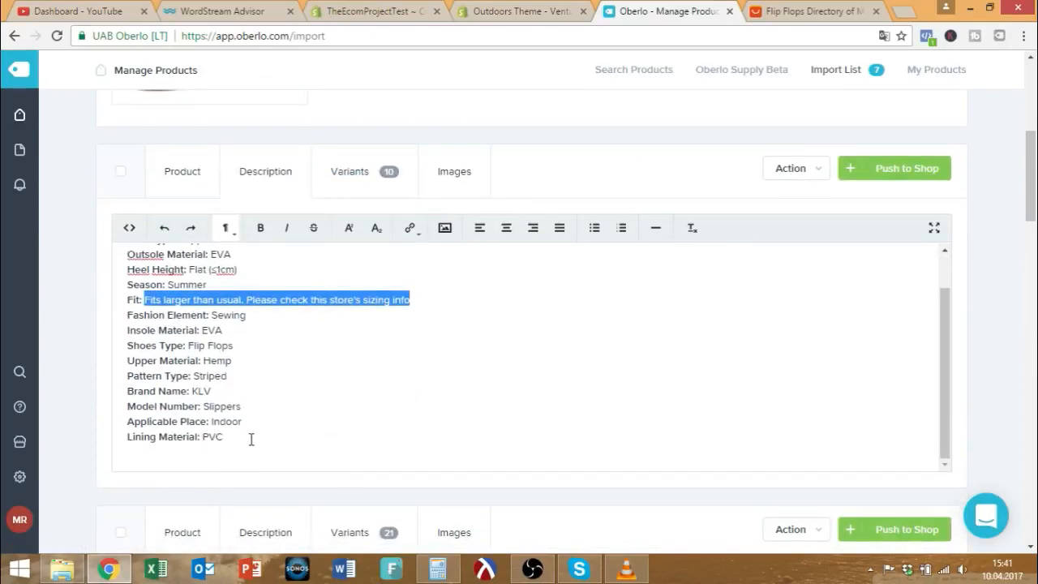
pyautogui.moveTo(251, 439); pyautogui.dragTo(112, 242)
pyautogui.scroll(-1, 219, 442)
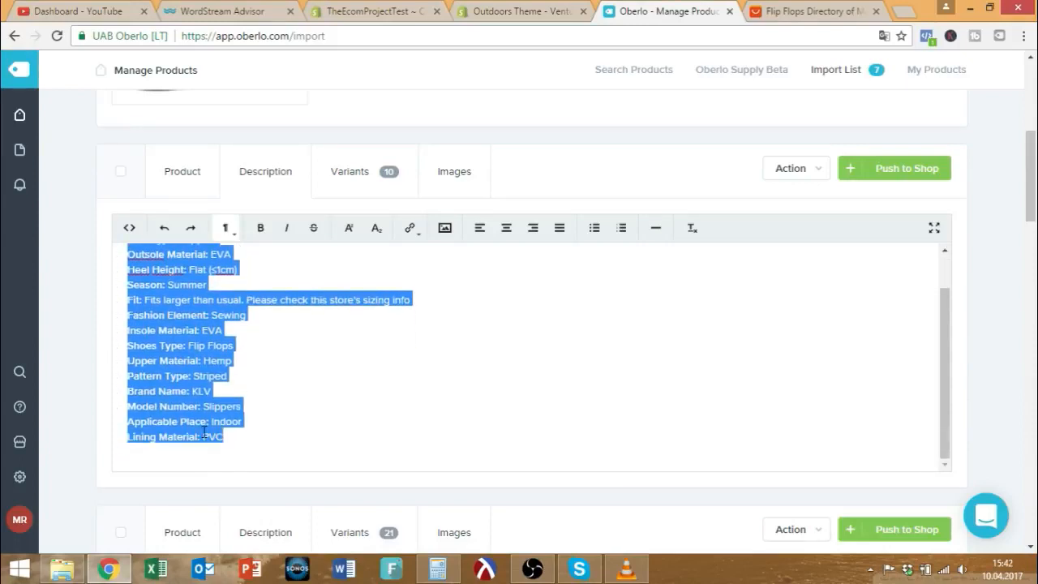
pyautogui.click(241, 435)
pyautogui.scroll(3, 223, 389)
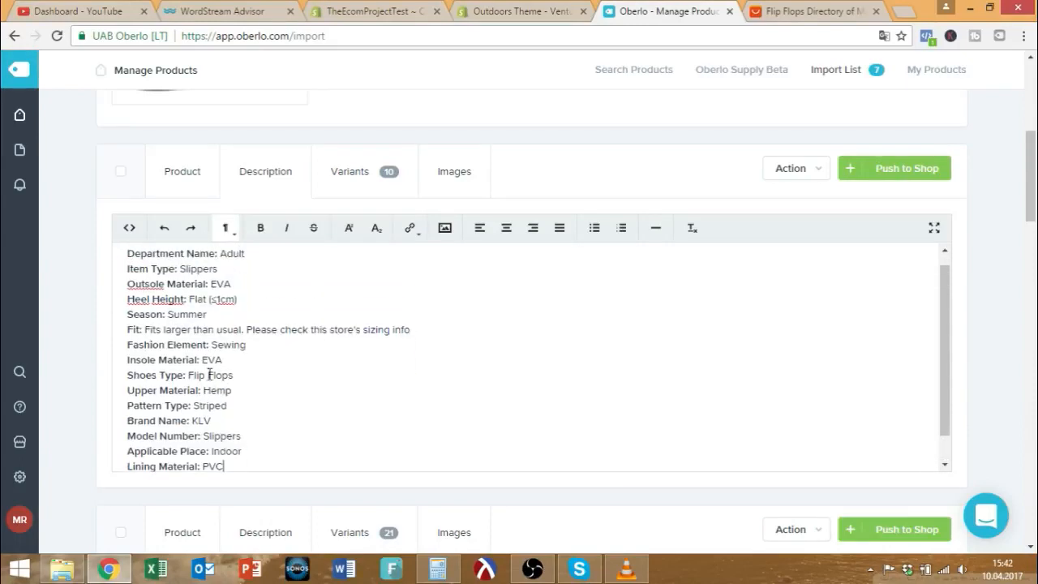
# Insert blank lines before Department Name at the top of the description.
pyautogui.click(127, 345)
pyautogui.press('Return')
pyautogui.press('Return')
pyautogui.press('Return')
pyautogui.press('Up')
pyautogui.press('Up')
pyautogui.press('Up')
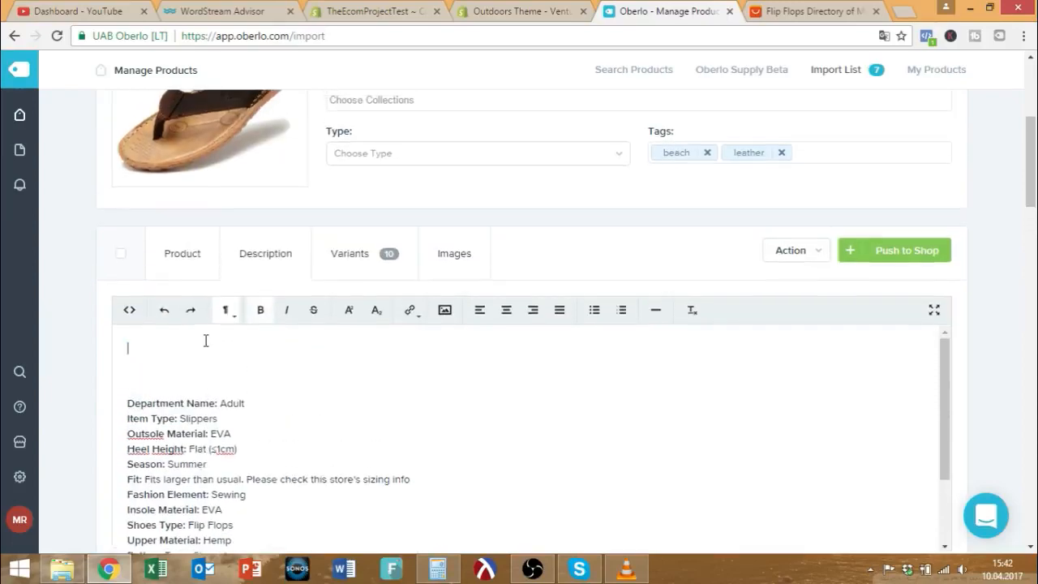
pyautogui.scroll(4, 232, 348)
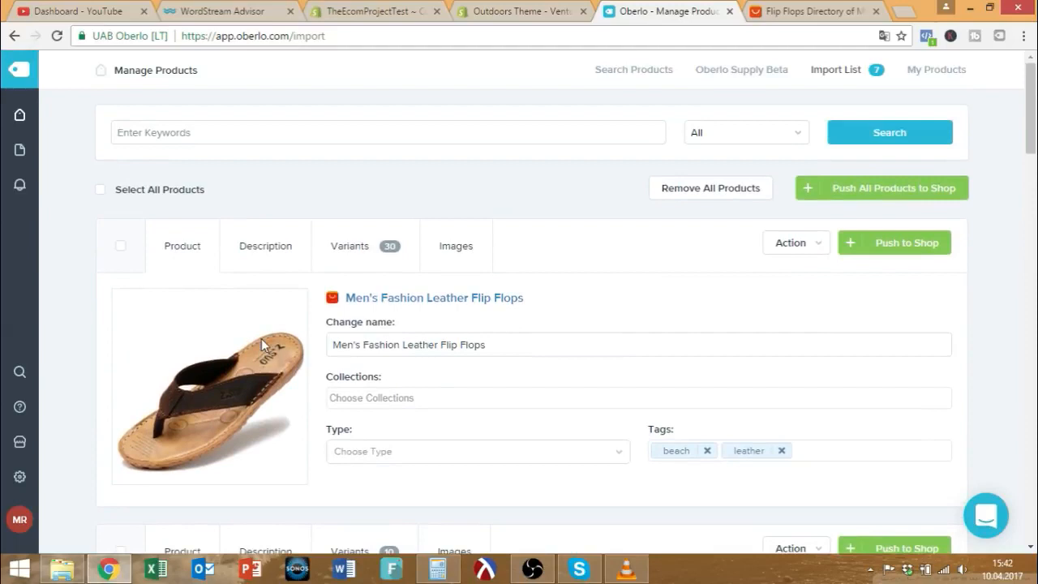
pyautogui.scroll(-3, 261, 338)
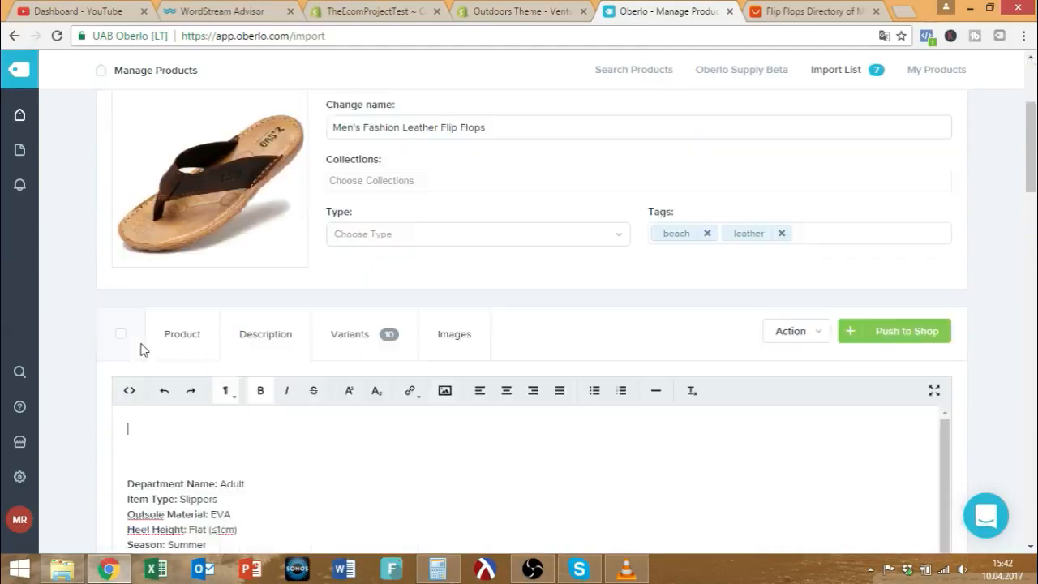
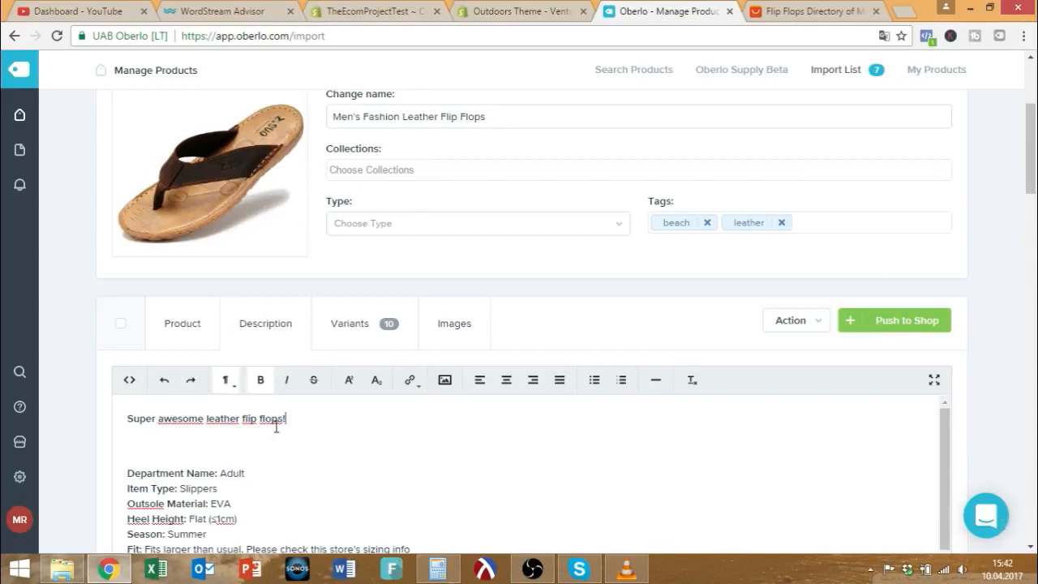
# Add a blank line after the opening sentence 'Super awesome leather flip flops!'.
pyautogui.click(248, 448)
pyautogui.scroll(-2, 311, 430)
pyautogui.scroll(2, 283, 417)
pyautogui.press('BackSpace')
pyautogui.press('Return')
pyautogui.press('Return')
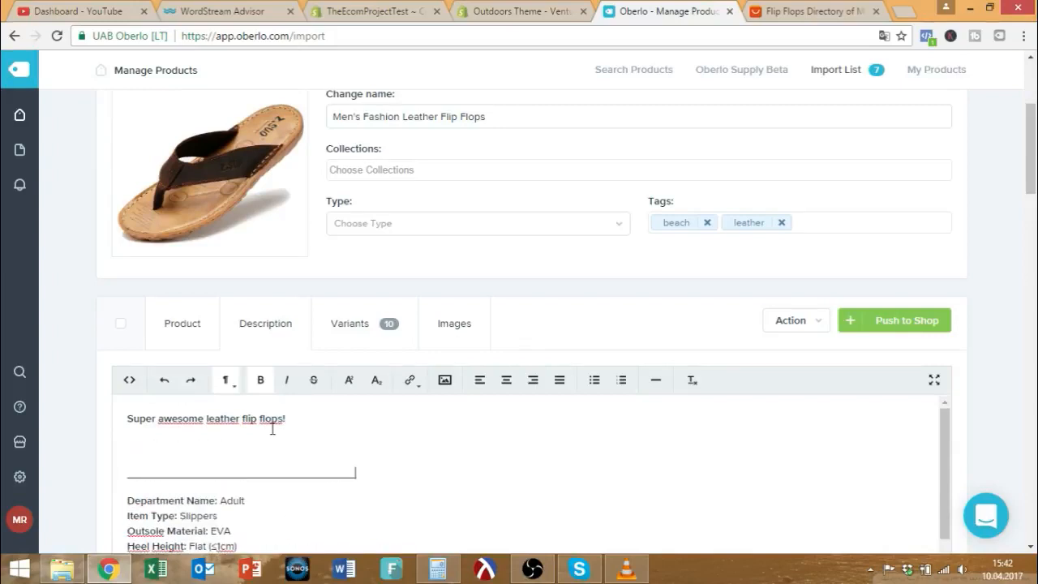
# Select and deselect lines in the spec list, including Department Name, then view the variant prices.
pyautogui.moveTo(357, 449); pyautogui.dragTo(103, 405)
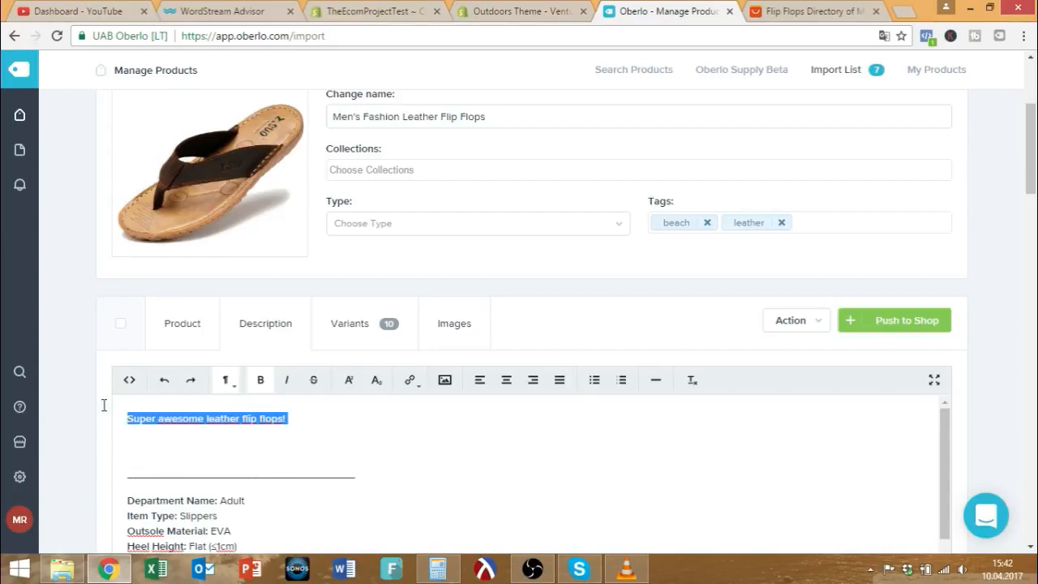
pyautogui.scroll(-5, 182, 368)
pyautogui.scroll(-5, 219, 393)
pyautogui.moveTo(229, 298); pyautogui.dragTo(106, 260)
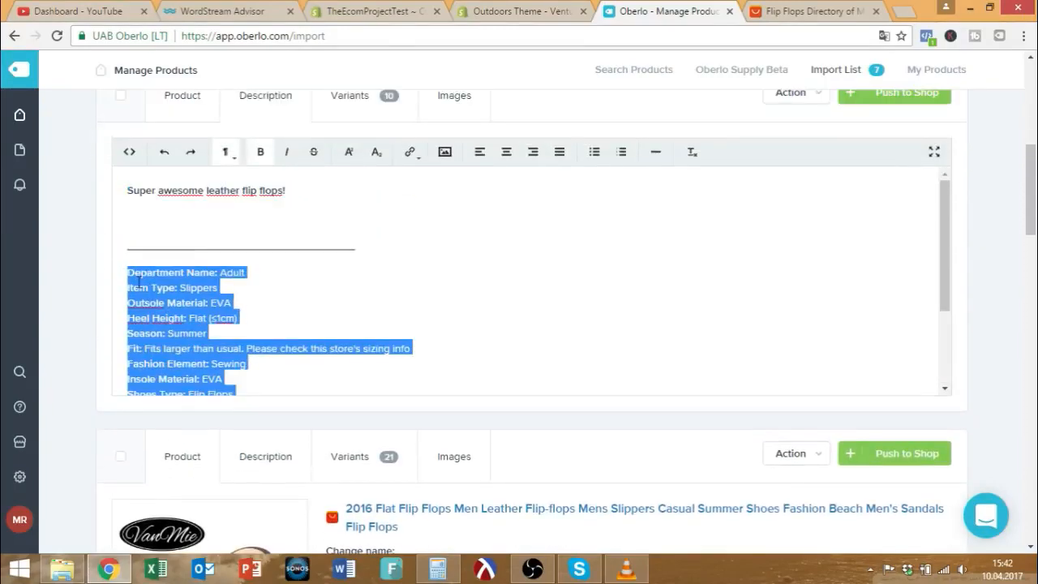
pyautogui.click(139, 284)
pyautogui.moveTo(220, 275); pyautogui.dragTo(108, 280)
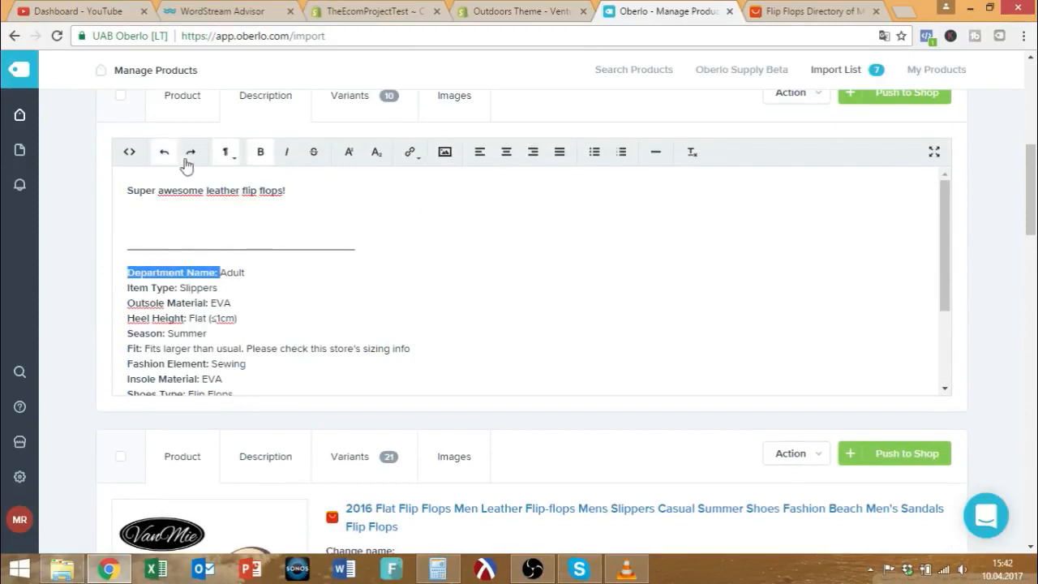
pyautogui.click(234, 343)
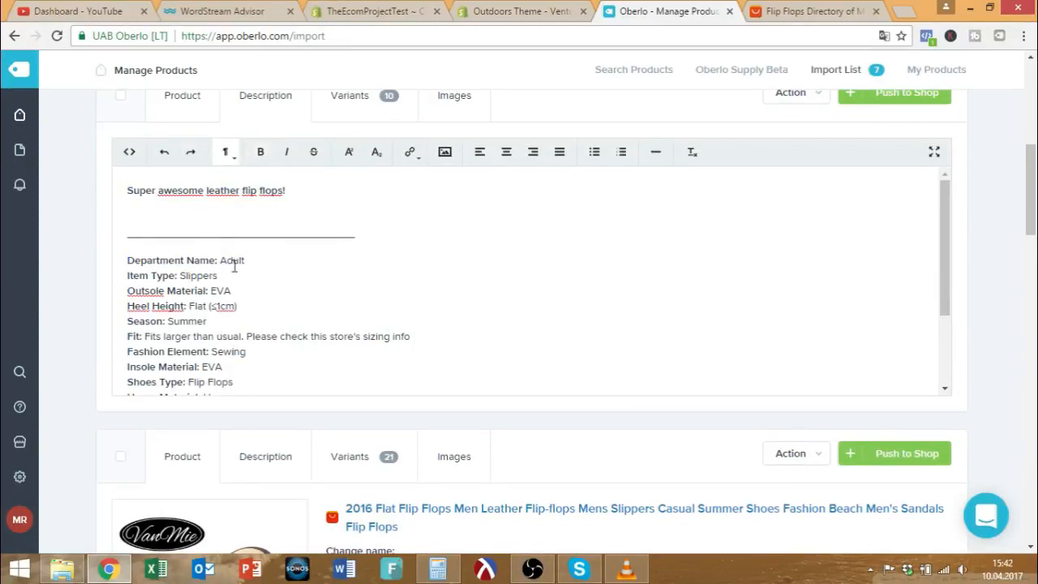
pyautogui.scroll(-4, 285, 307)
pyautogui.scroll(4, 289, 319)
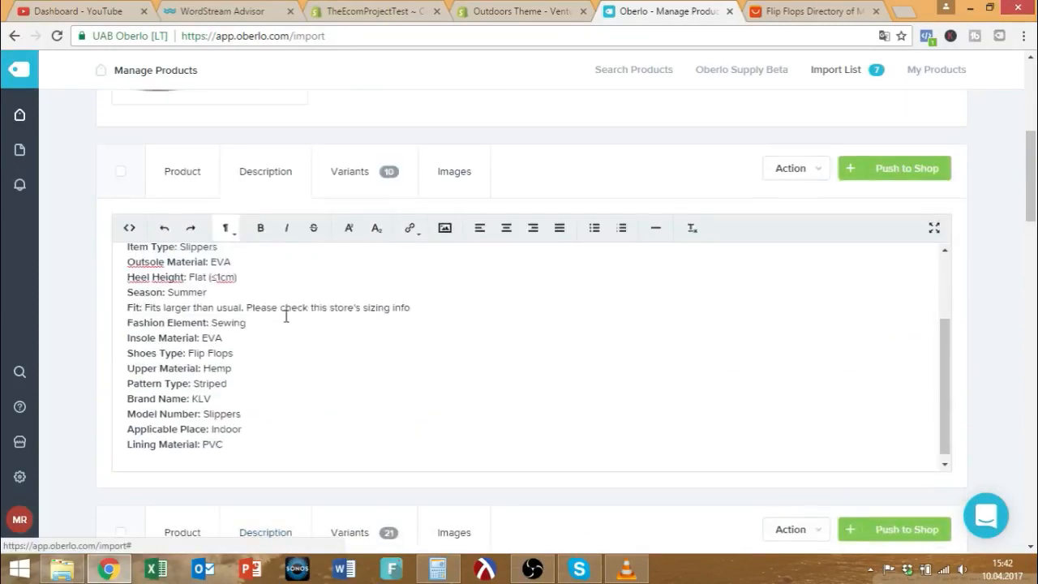
pyautogui.click(378, 171)
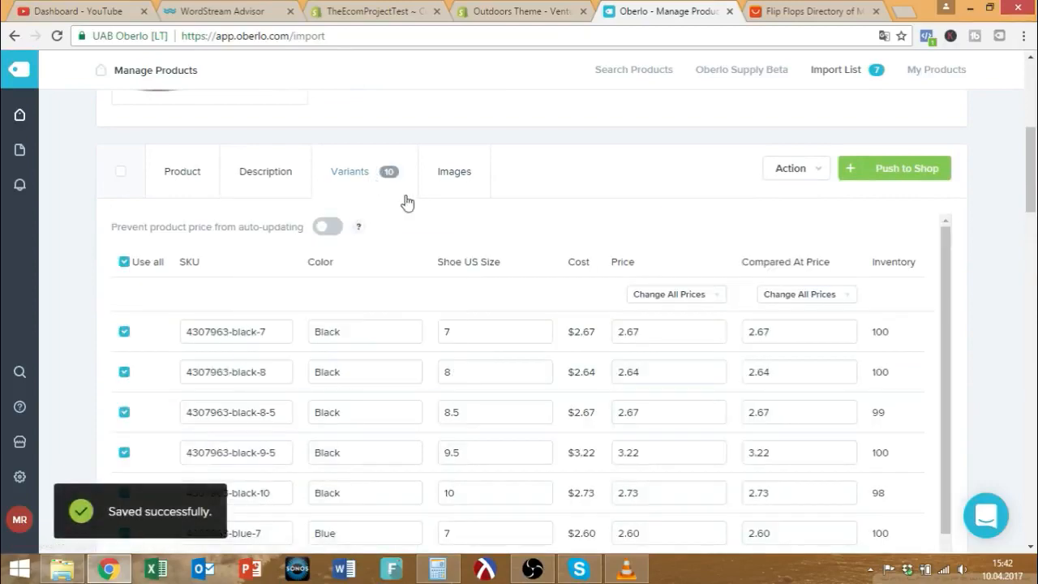
# In the image gallery, tick and then untick the 'You deserve it' banner image.
pyautogui.click(452, 173)
pyautogui.scroll(-3, 739, 337)
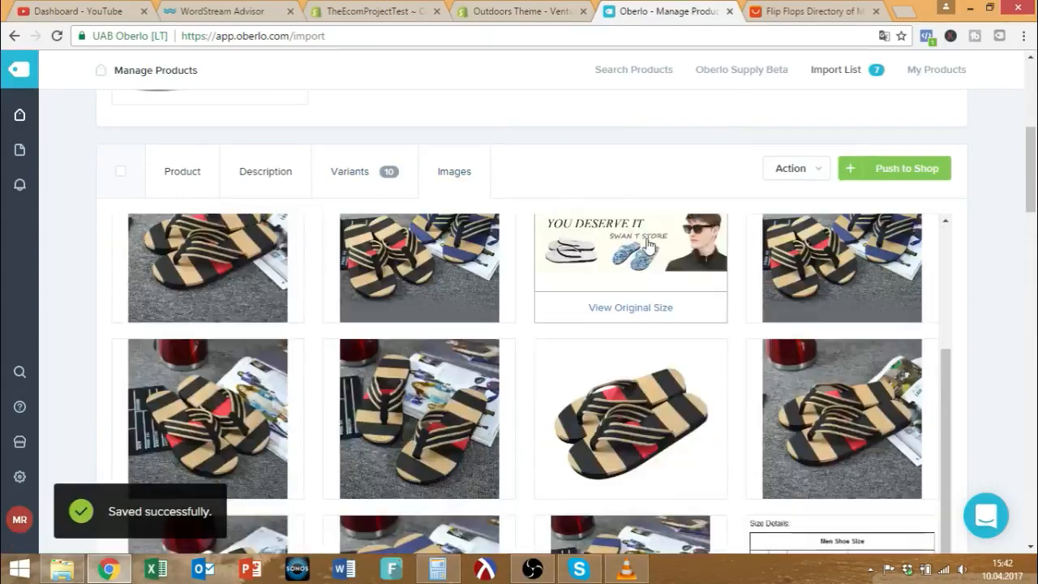
pyautogui.scroll(-5, 739, 336)
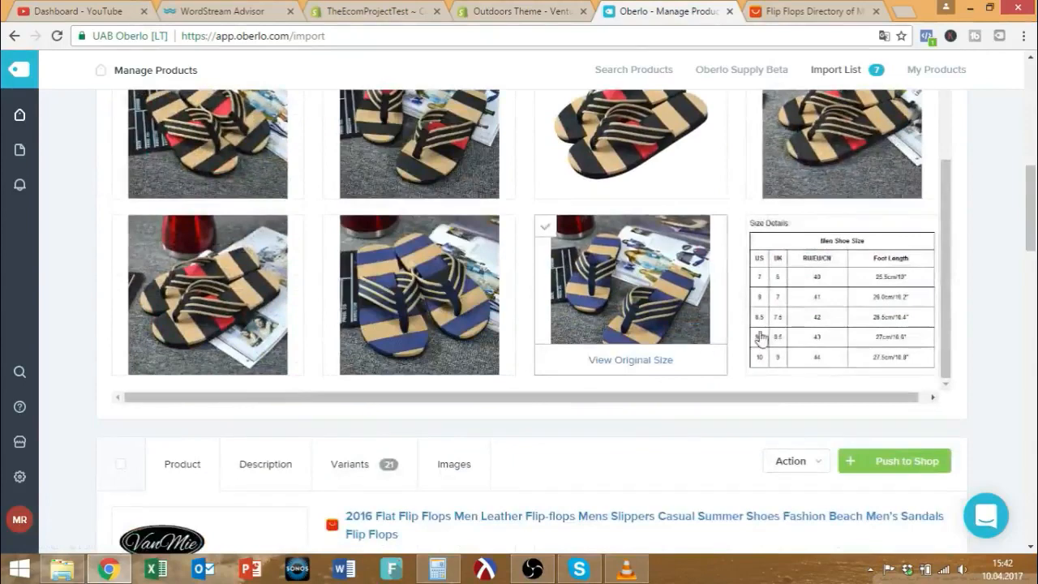
pyautogui.scroll(5, 725, 341)
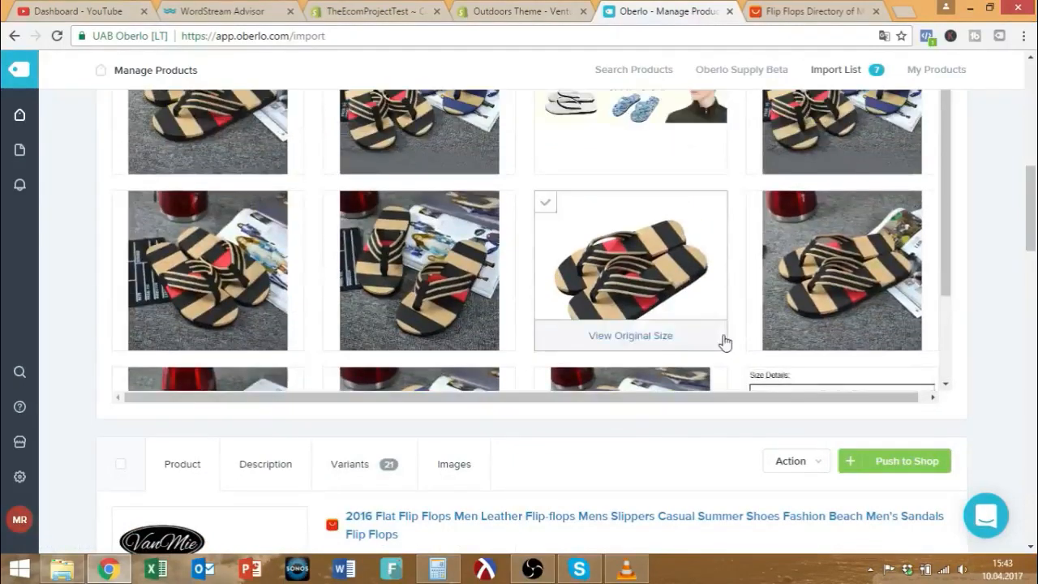
pyautogui.moveTo(554, 200)
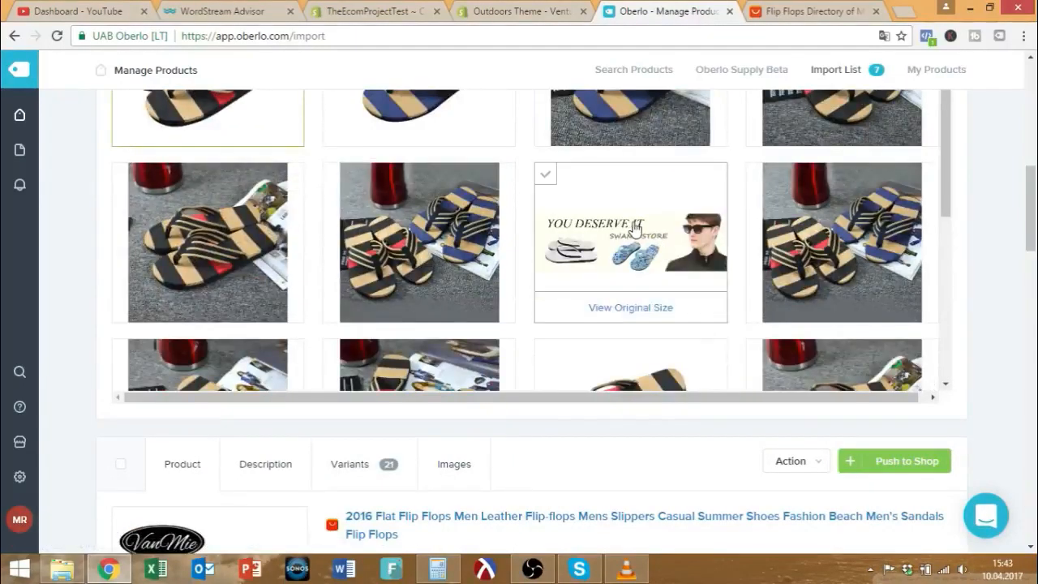
pyautogui.click(546, 180)
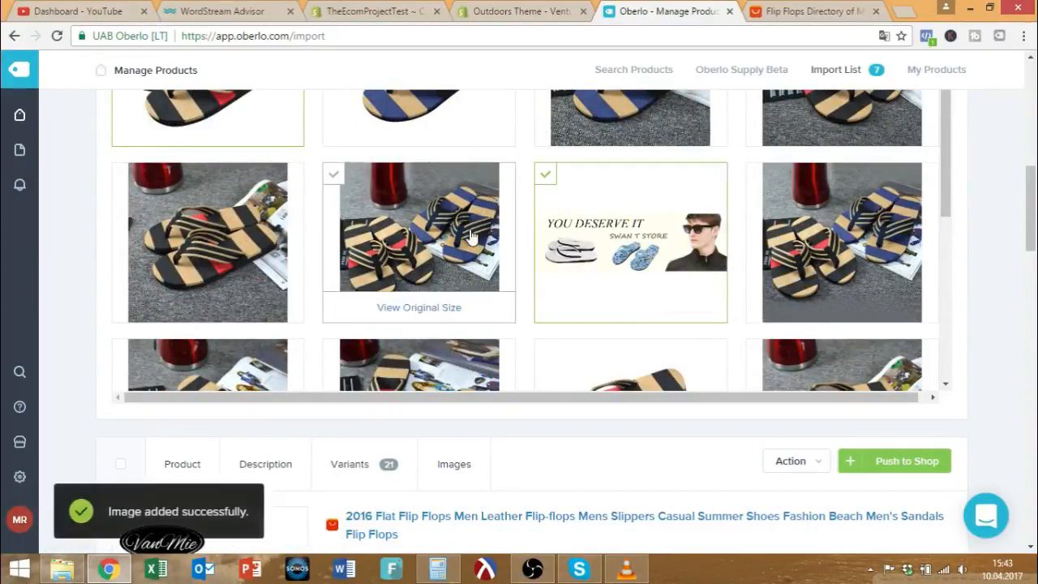
pyautogui.click(539, 180)
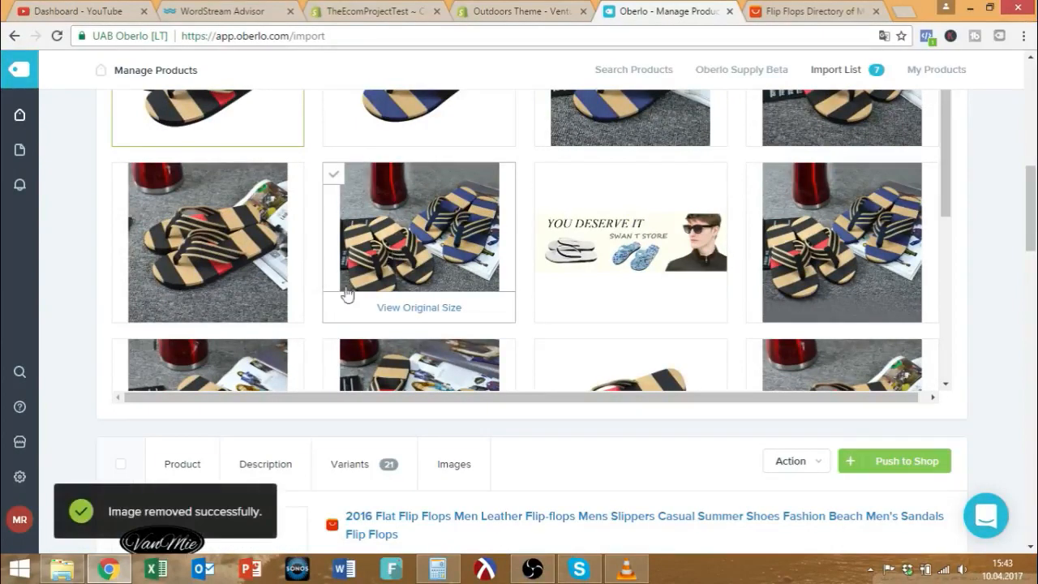
pyautogui.scroll(5, 405, 306)
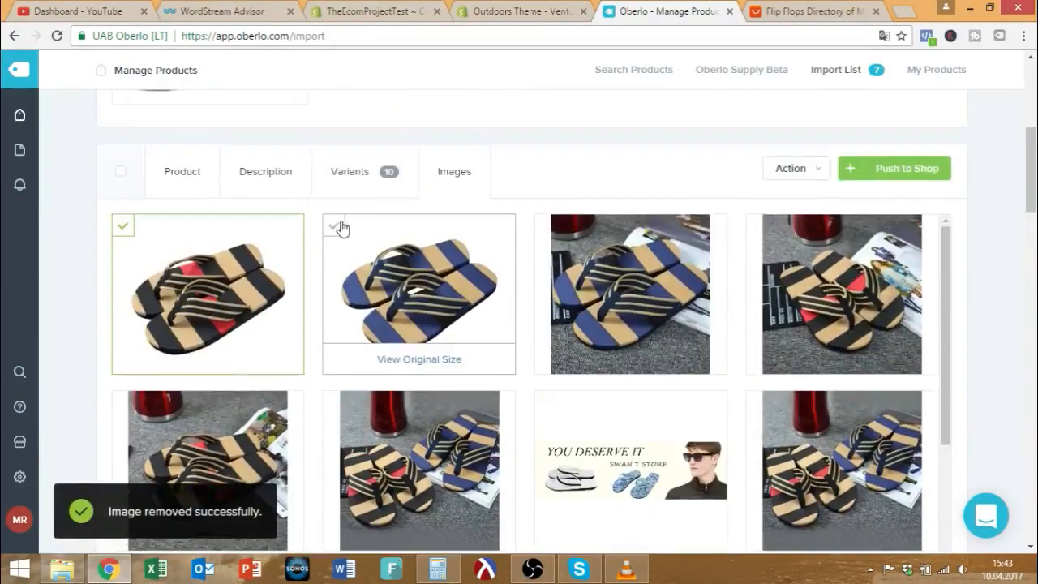
# Include the blue-striped, third and fourth flip-flop photos.
pyautogui.click(393, 282)
pyautogui.click(591, 270)
pyautogui.click(778, 298)
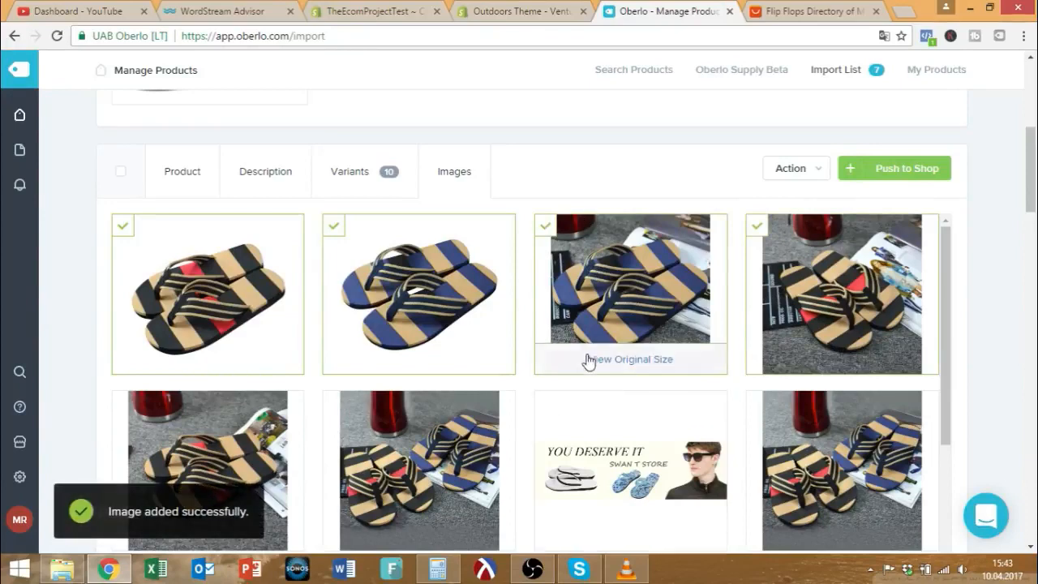
pyautogui.scroll(-3, 819, 333)
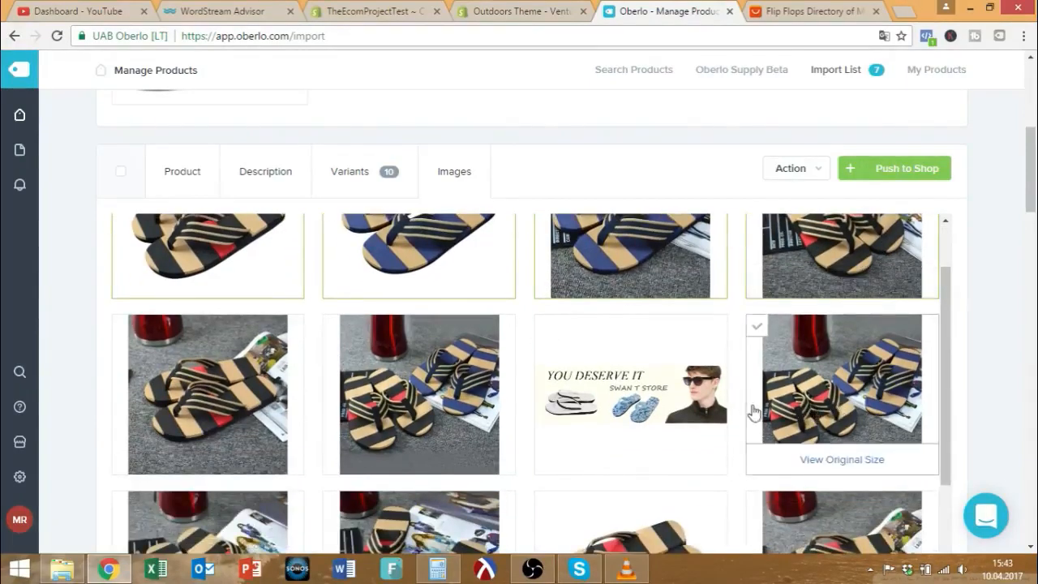
pyautogui.scroll(-2, 749, 409)
pyautogui.scroll(3, 767, 373)
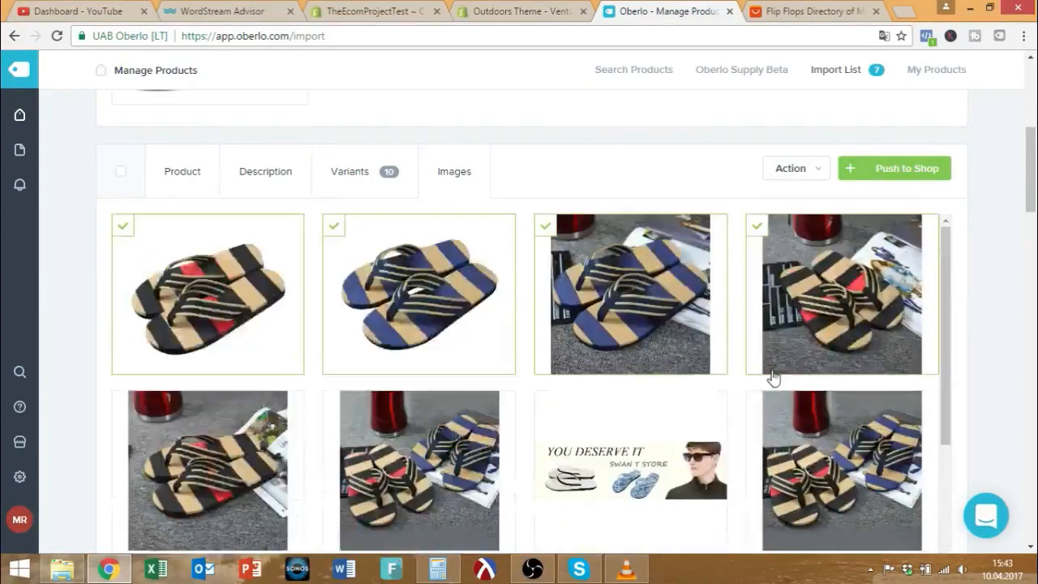
pyautogui.scroll(-1, 778, 333)
pyautogui.scroll(1, 762, 333)
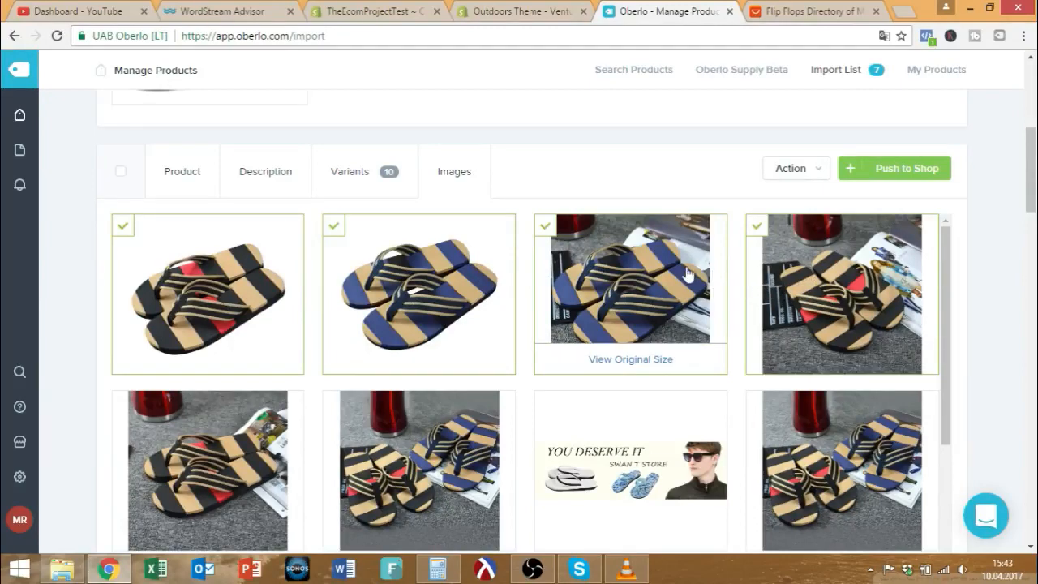
pyautogui.scroll(-8, 694, 272)
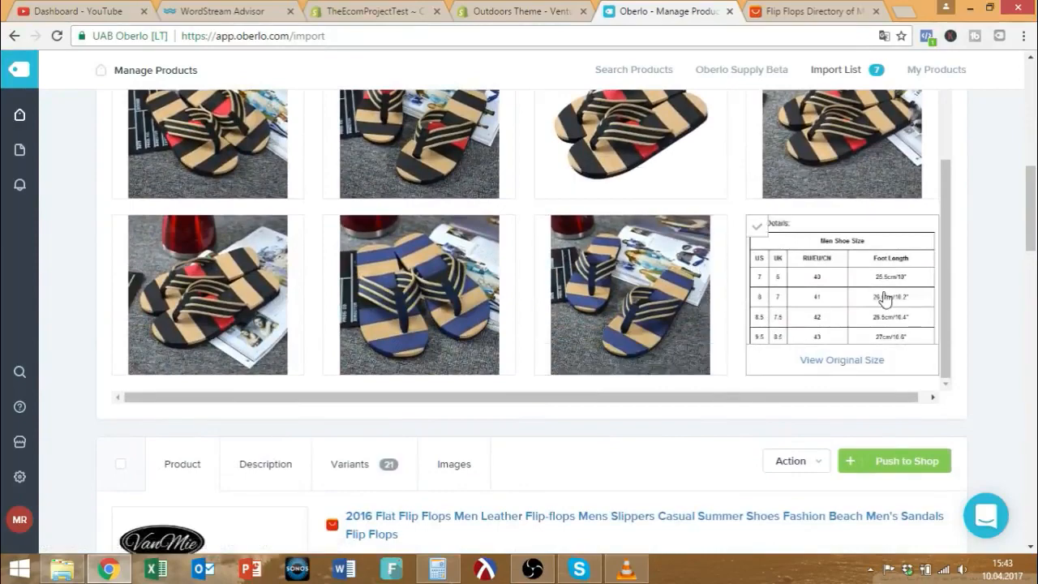
# Include the size chart, the blue flip-flops photo and another black-striped flip-flop photo.
pyautogui.click(777, 280)
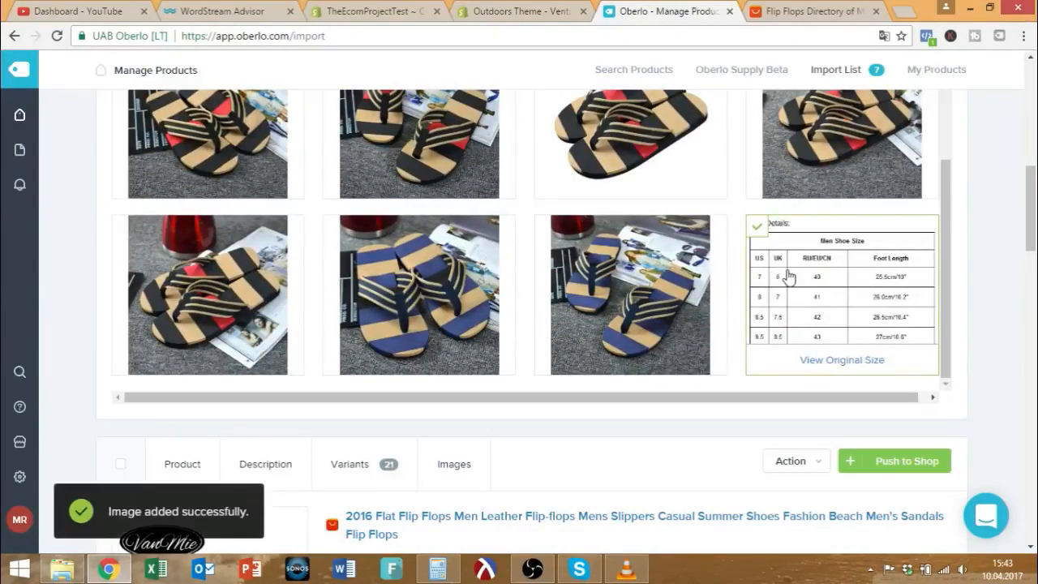
pyautogui.scroll(5, 783, 277)
pyautogui.scroll(-3, 783, 277)
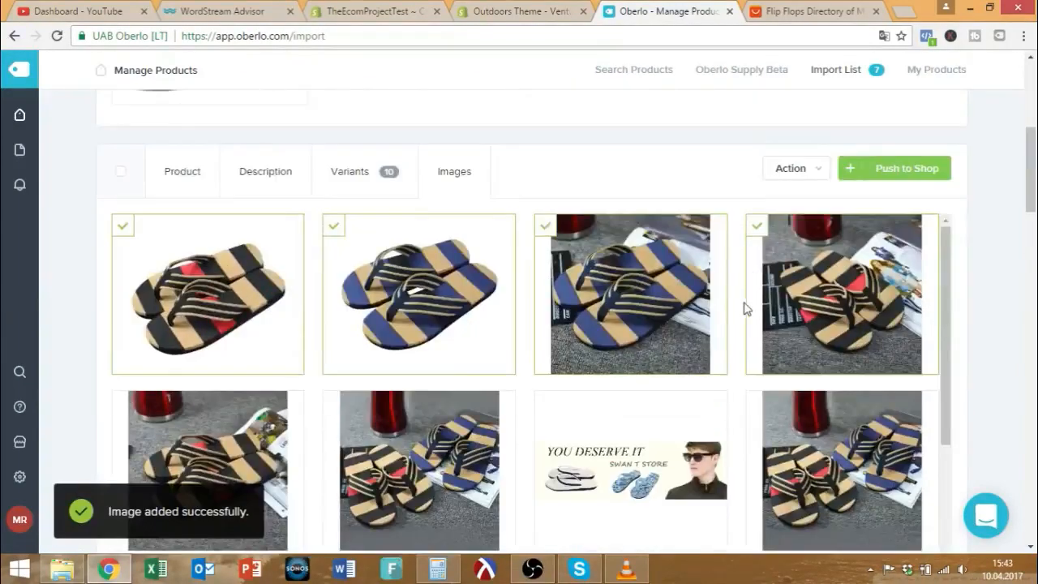
pyautogui.scroll(-2, 748, 274)
pyautogui.scroll(-2, 622, 366)
pyautogui.click(621, 367)
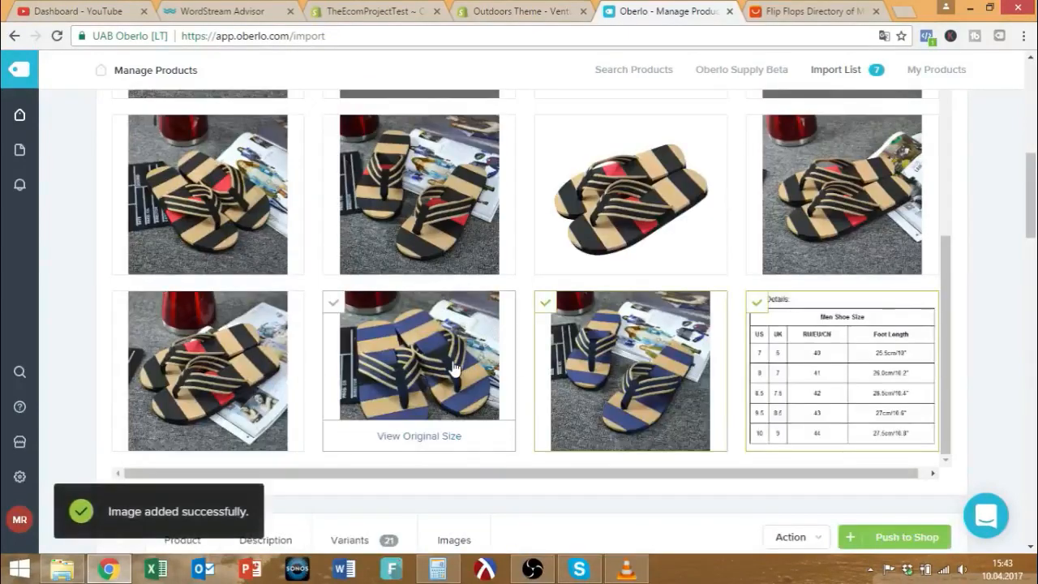
pyautogui.click(444, 247)
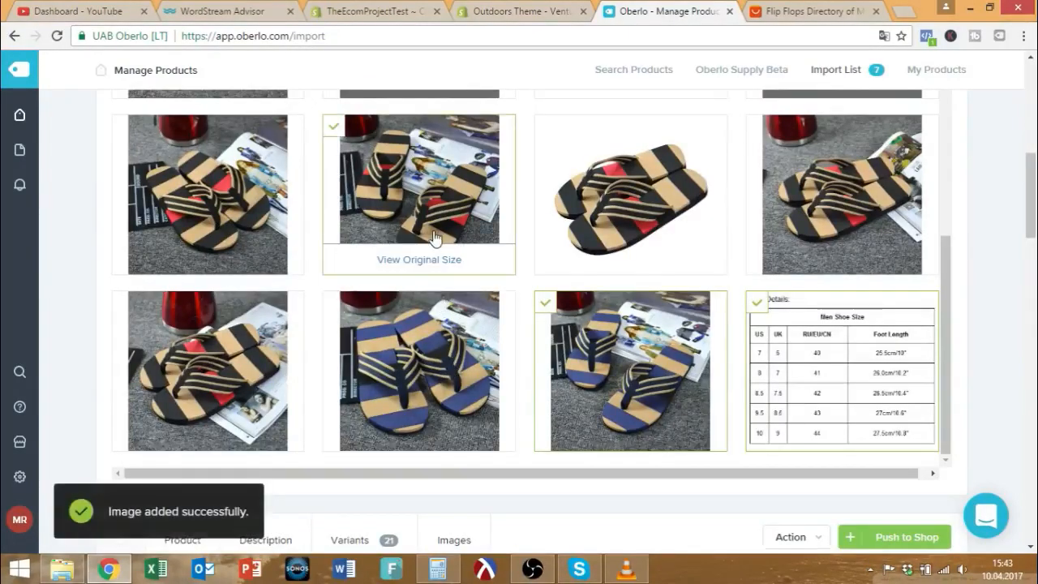
pyautogui.scroll(1, 625, 362)
pyautogui.scroll(6, 625, 362)
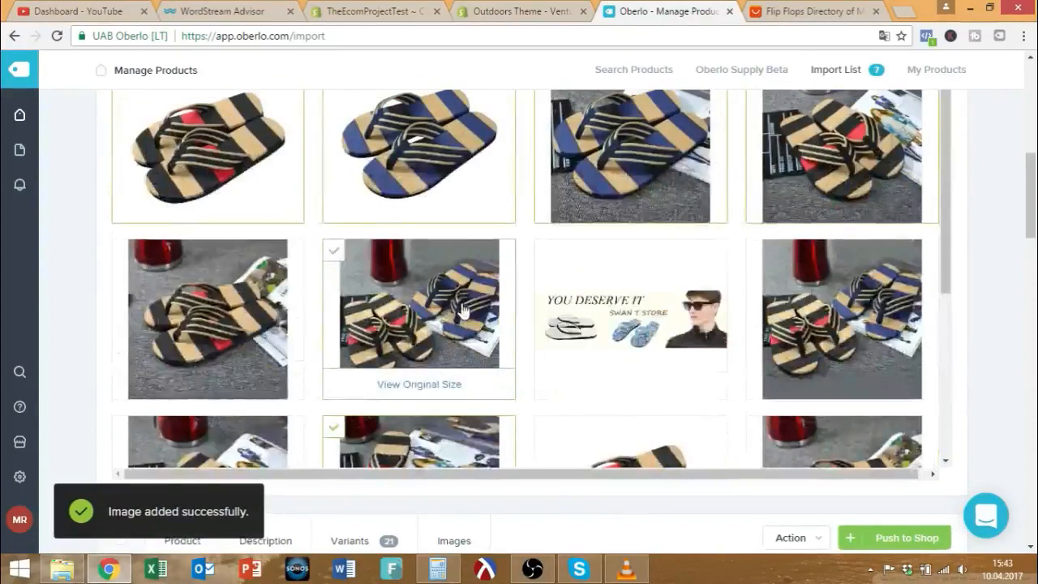
pyautogui.scroll(-5, 317, 345)
pyautogui.scroll(-1, 318, 344)
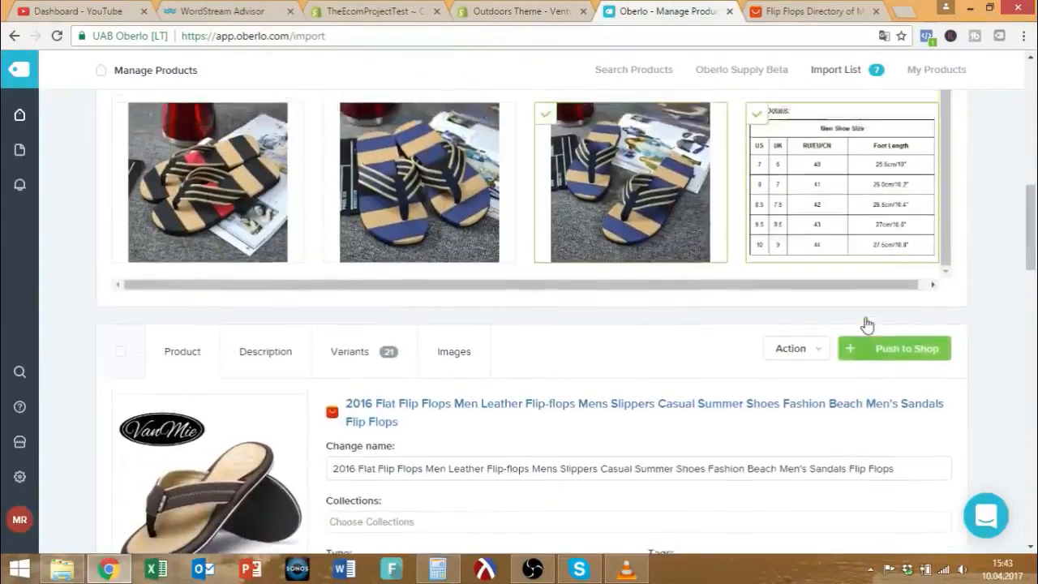
pyautogui.scroll(-8, 864, 327)
pyautogui.scroll(2, 783, 332)
pyautogui.scroll(3, 783, 332)
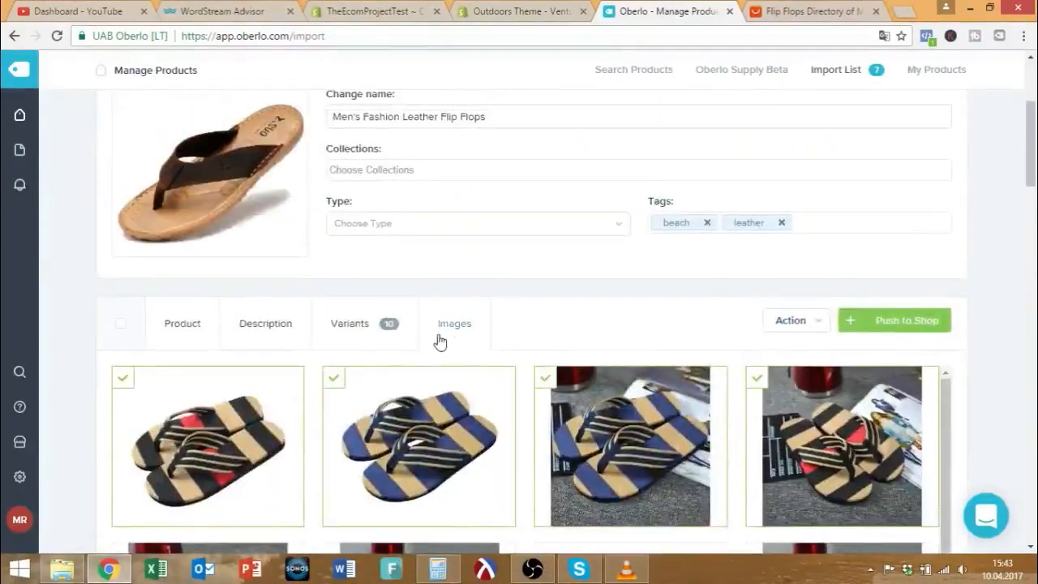
# Show the product's name and tag details from its action options.
pyautogui.click(798, 324)
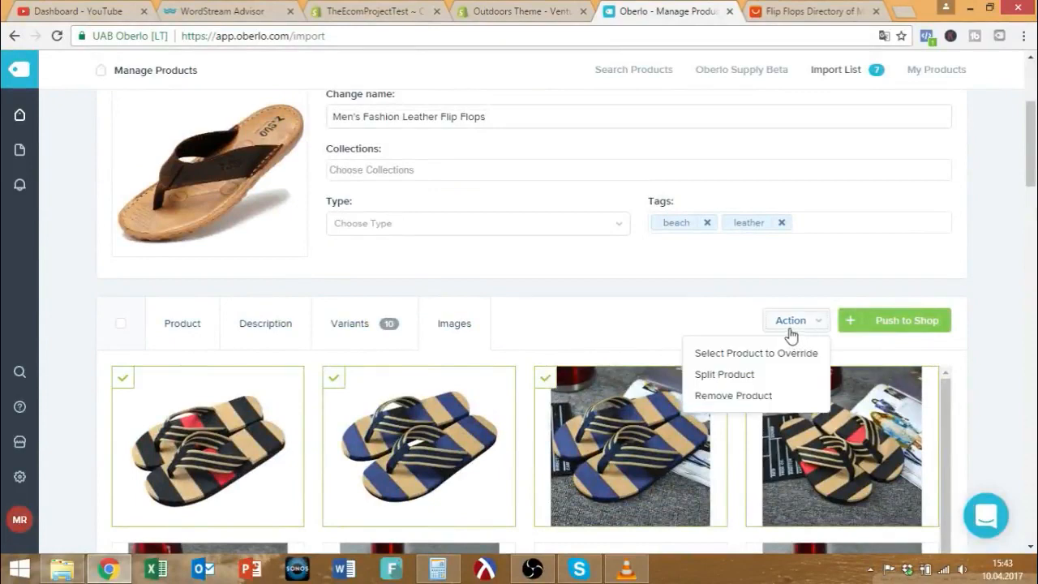
pyautogui.click(172, 334)
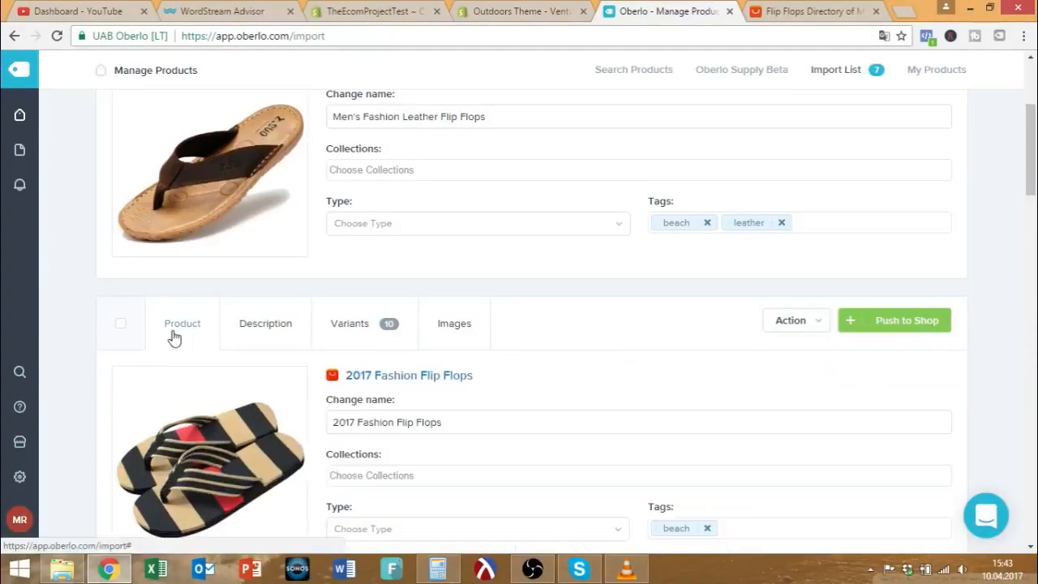
pyautogui.scroll(-3, 357, 332)
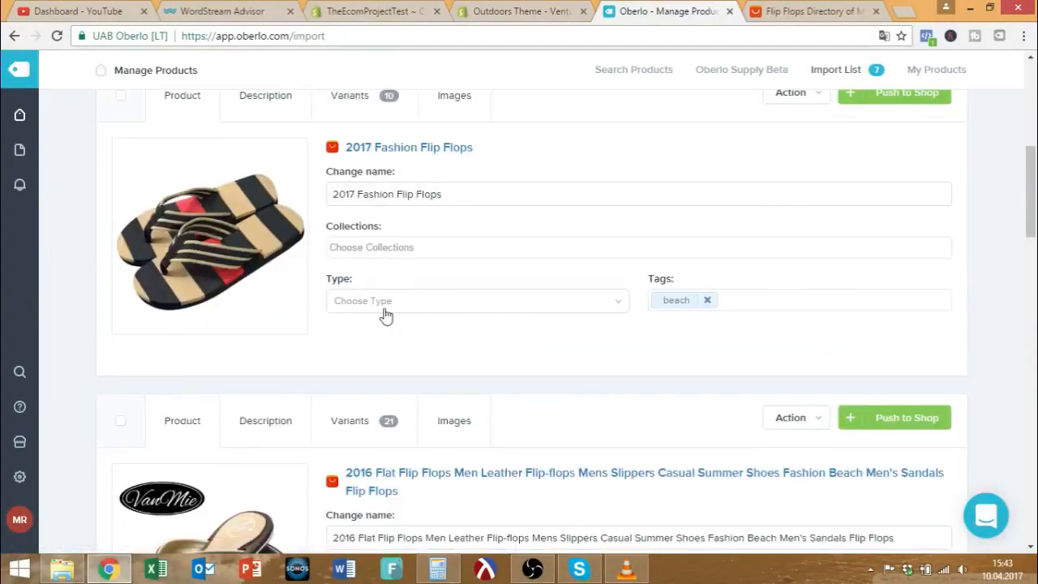
pyautogui.scroll(3, 851, 251)
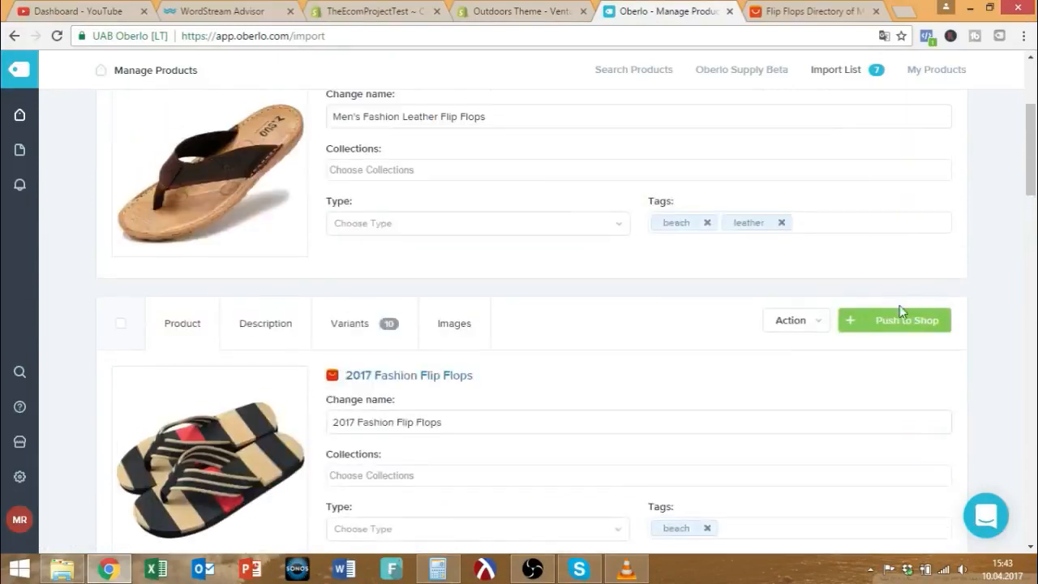
# Send 2017 Fashion Flip Flops to the store and scroll through the Import List.
pyautogui.click(897, 319)
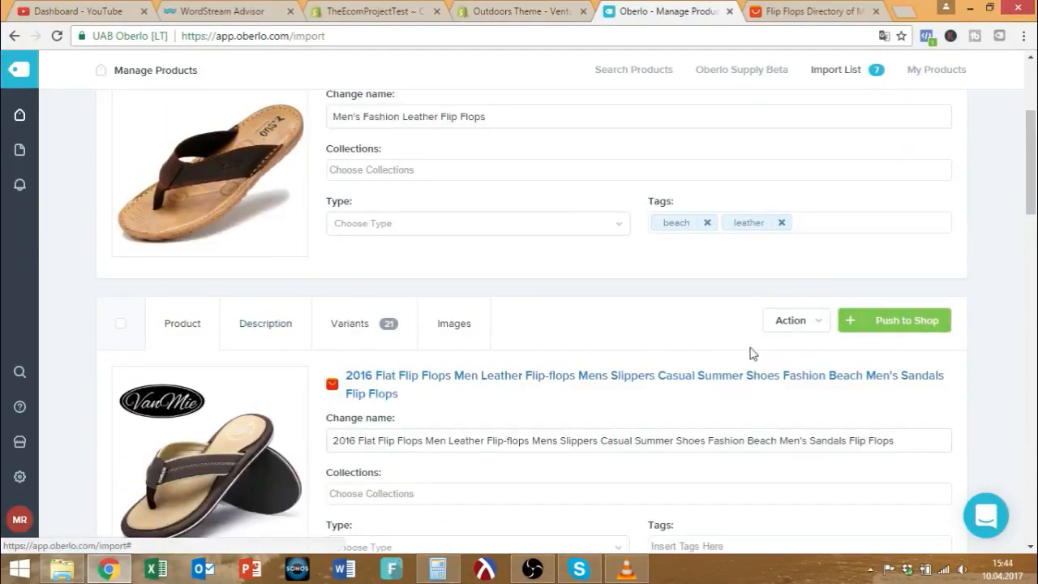
pyautogui.scroll(3, 296, 362)
pyautogui.moveTo(19, 117)
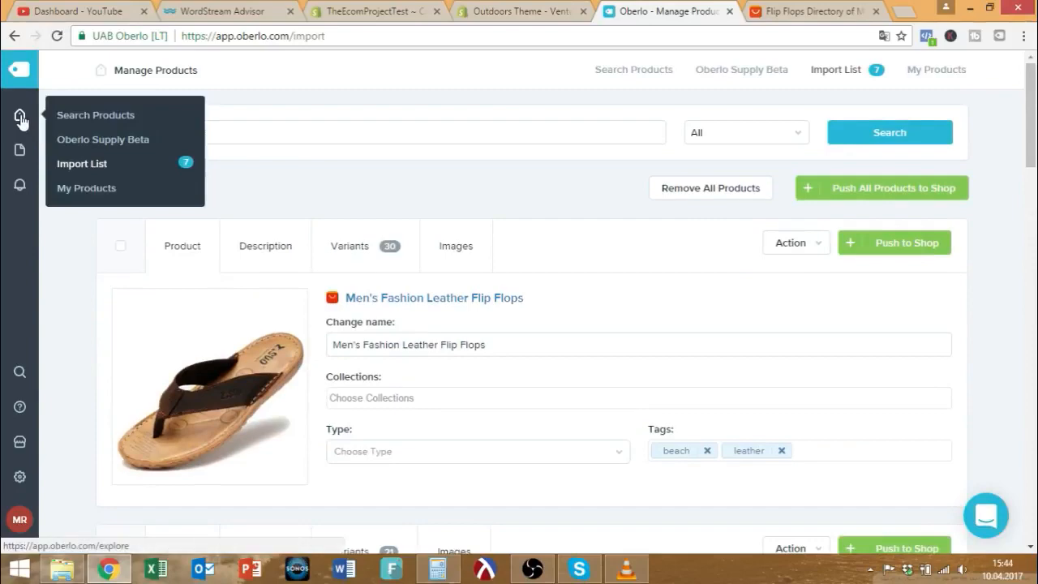
pyautogui.scroll(-5, 573, 257)
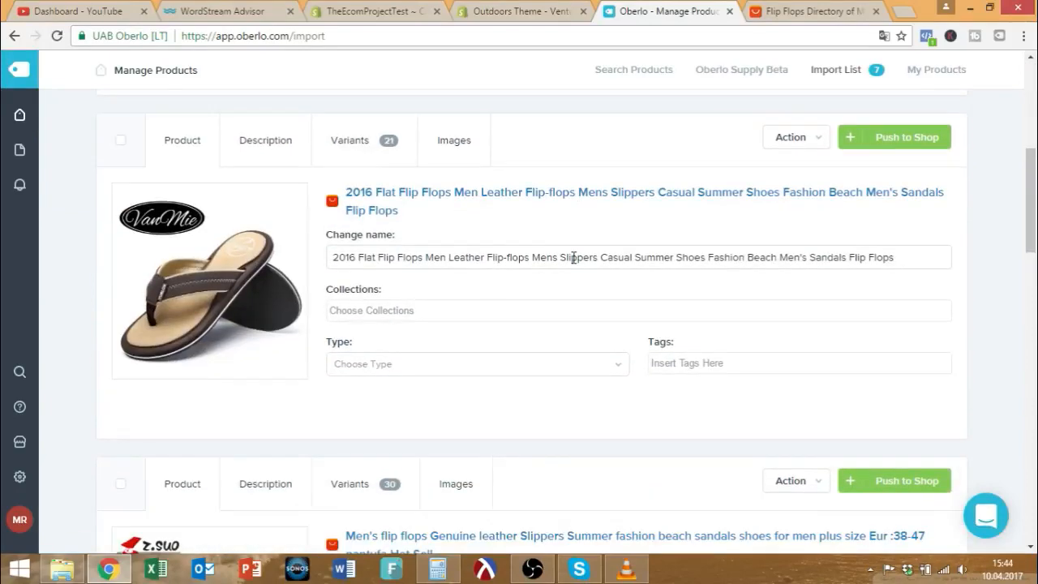
pyautogui.scroll(-10, 573, 257)
pyautogui.scroll(8, 573, 257)
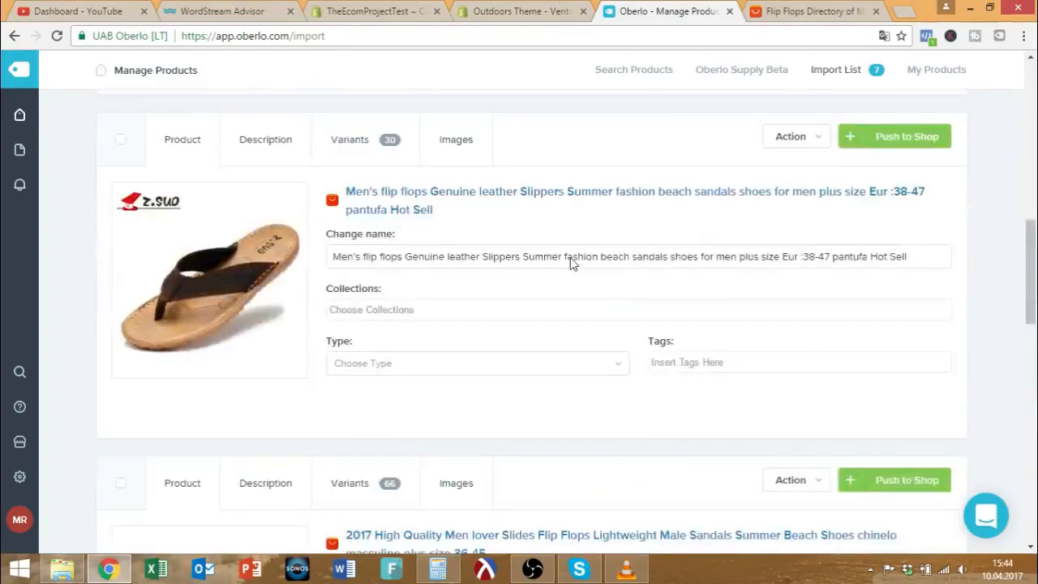
pyautogui.scroll(10, 569, 258)
pyautogui.scroll(-5, 568, 257)
pyautogui.scroll(5, 568, 257)
# Switch to the Shopify admin tab and open the 2017 Fashion Flip Flops product.
pyautogui.click(371, 11)
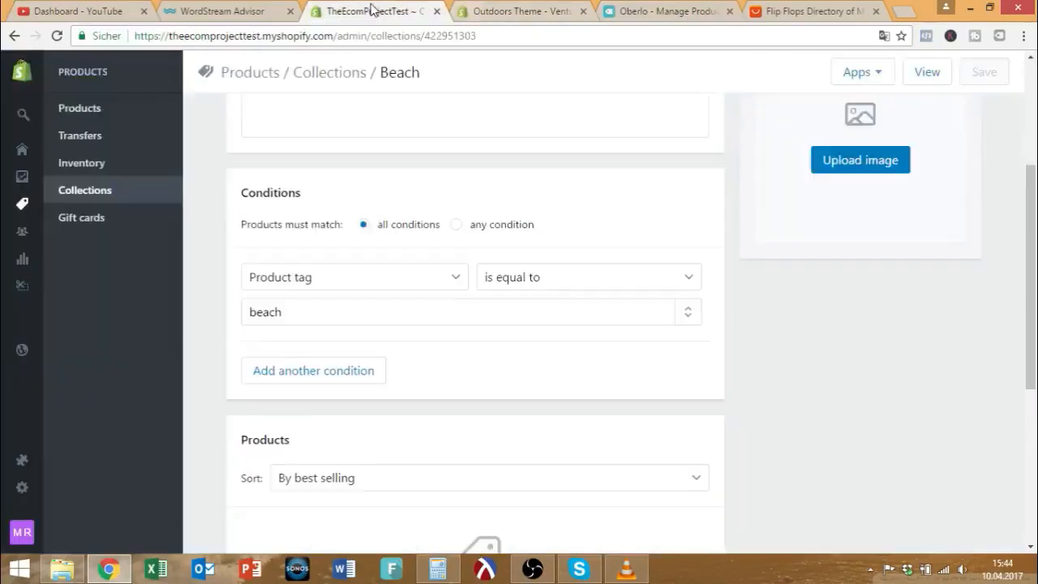
pyautogui.scroll(3, 119, 257)
pyautogui.moveTo(35, 170)
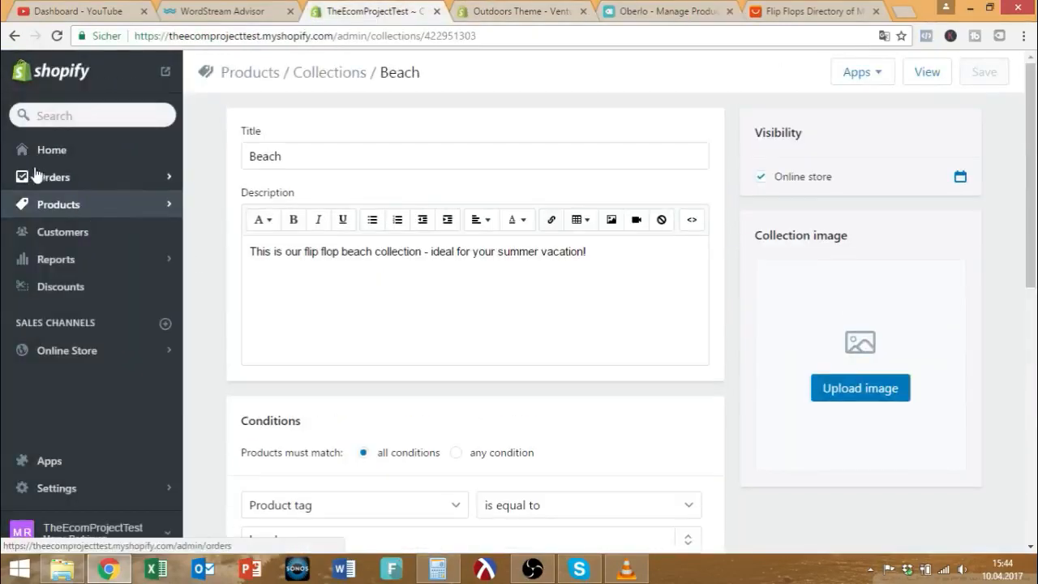
pyautogui.click(46, 203)
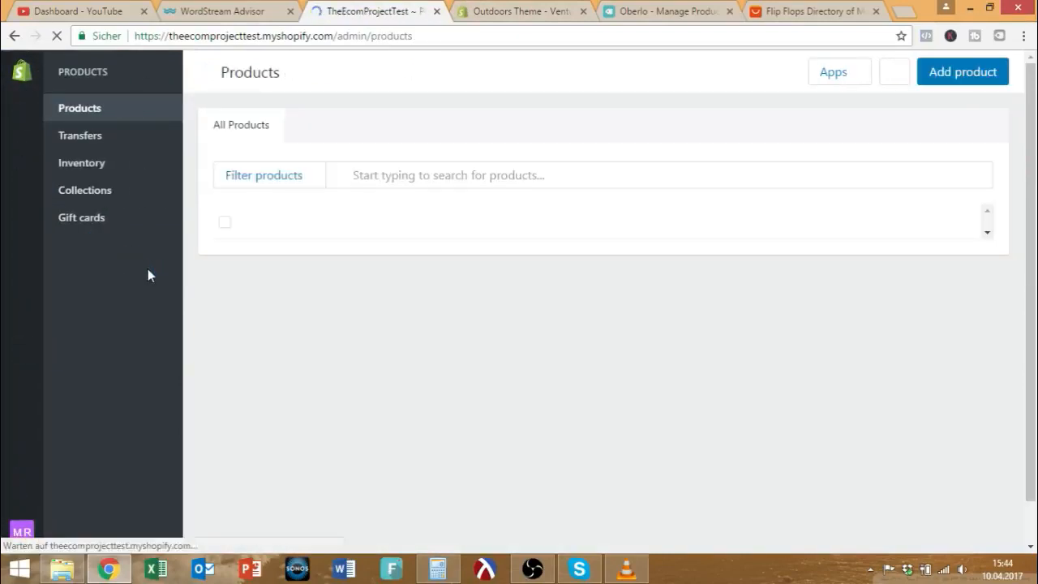
pyautogui.click(341, 278)
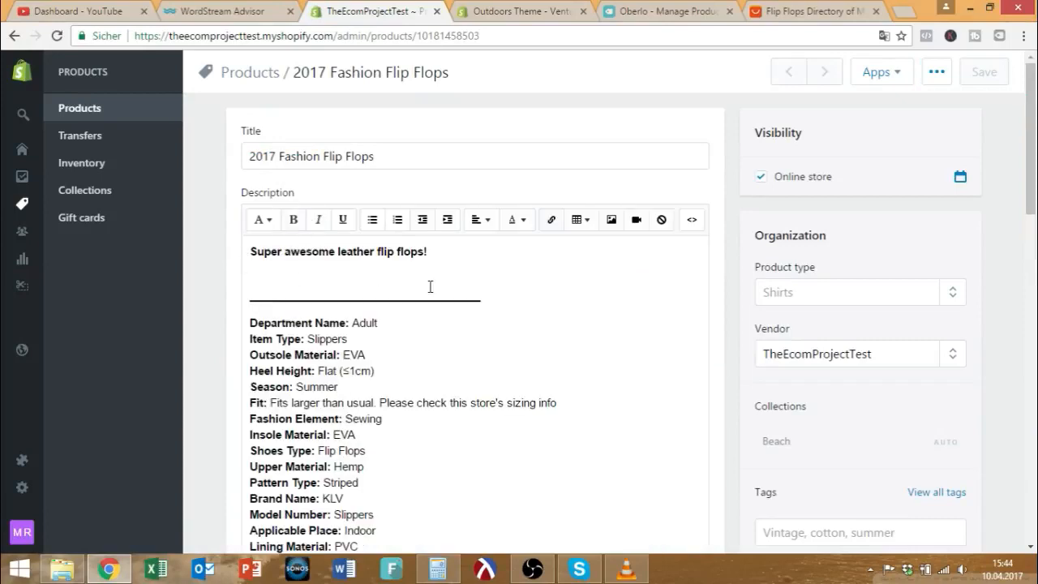
# Select the specification list in the product description.
pyautogui.scroll(-3, 418, 290)
pyautogui.scroll(1, 418, 292)
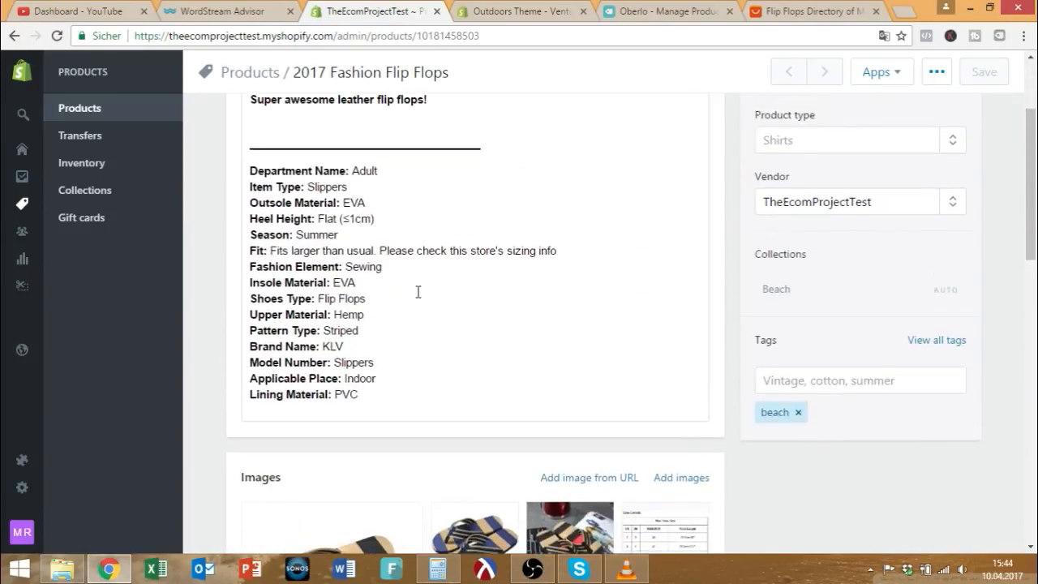
pyautogui.scroll(2, 427, 338)
pyautogui.scroll(-2, 384, 465)
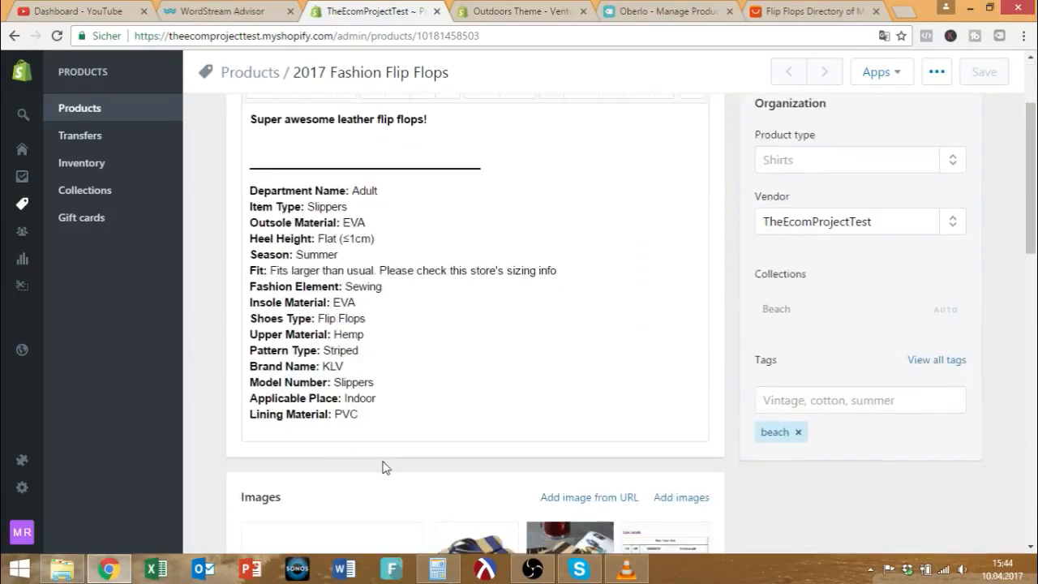
pyautogui.moveTo(389, 406); pyautogui.dragTo(243, 181)
pyautogui.scroll(2, 243, 182)
pyautogui.moveTo(445, 253); pyautogui.dragTo(176, 256)
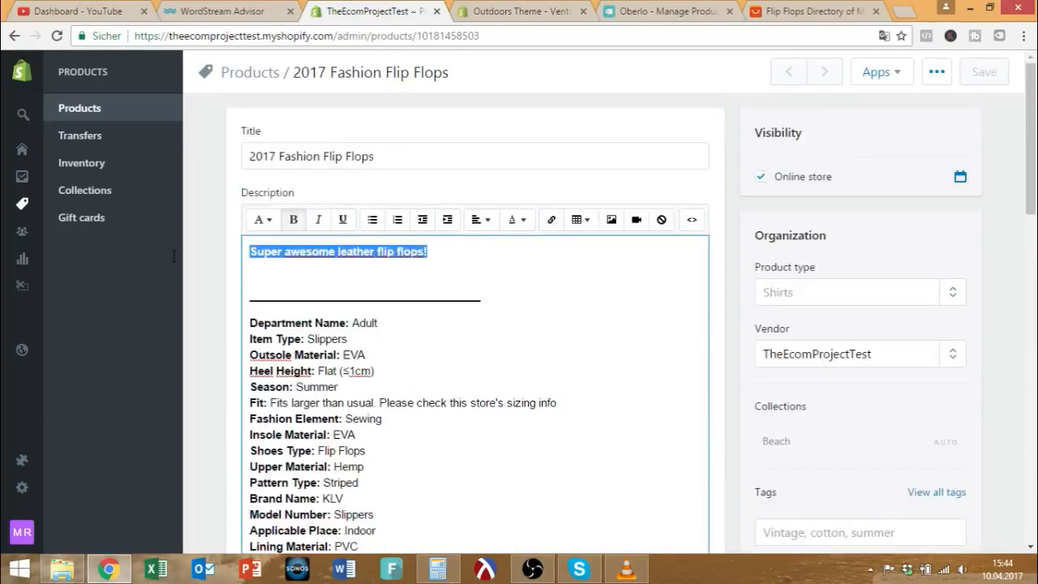
# Scroll through the product's seven images and Black and Blue size variants.
pyautogui.scroll(-7, 411, 254)
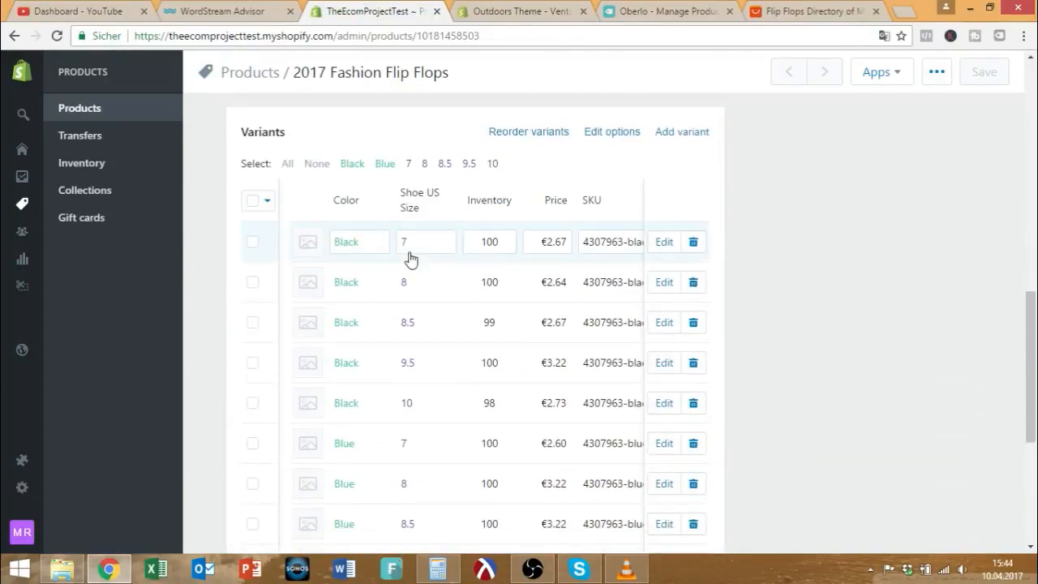
pyautogui.scroll(-4, 401, 258)
pyautogui.scroll(2, 303, 380)
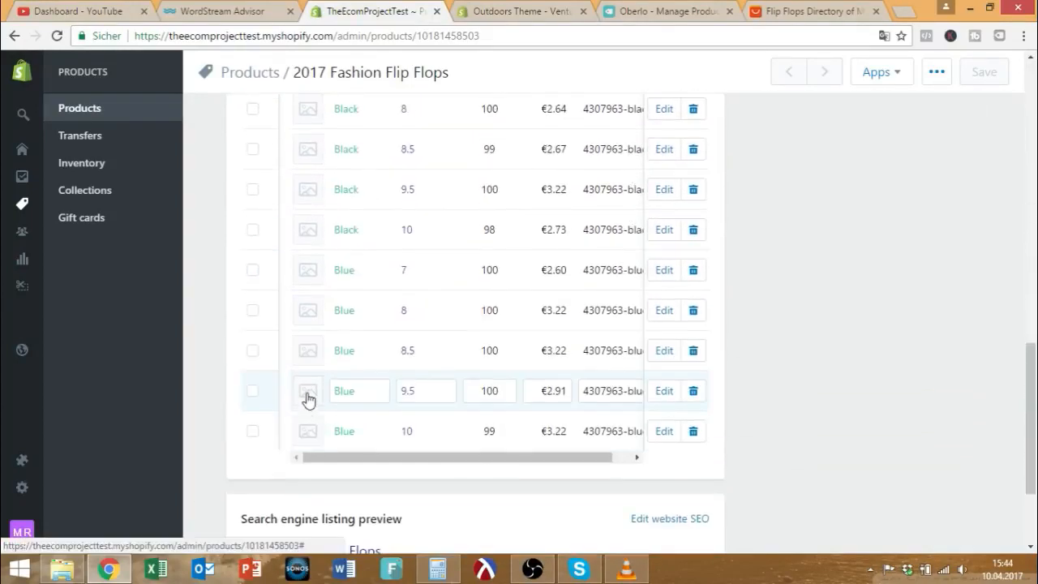
pyautogui.scroll(3, 308, 397)
pyautogui.scroll(-4, 308, 344)
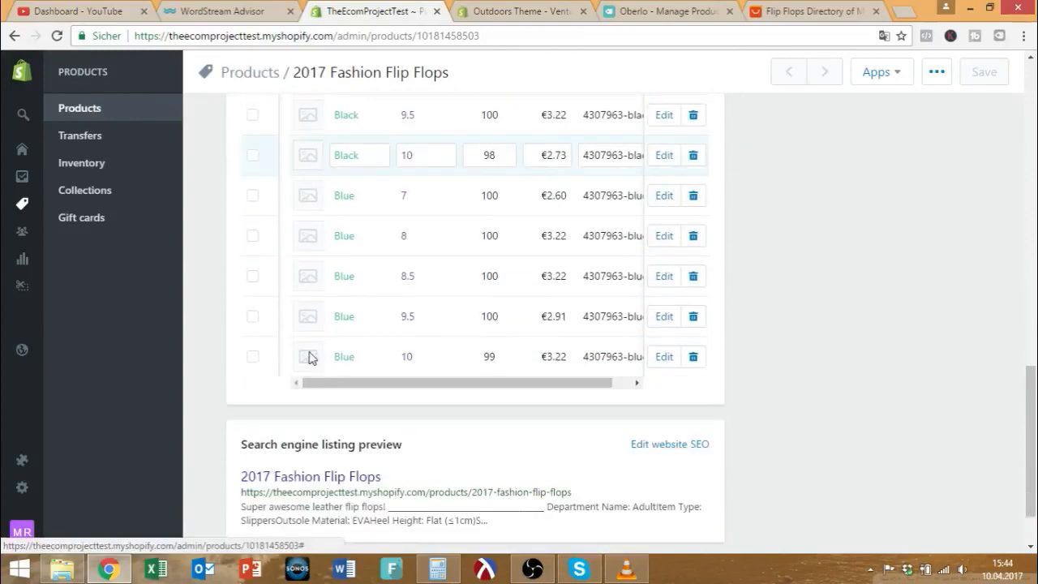
pyautogui.scroll(8, 312, 357)
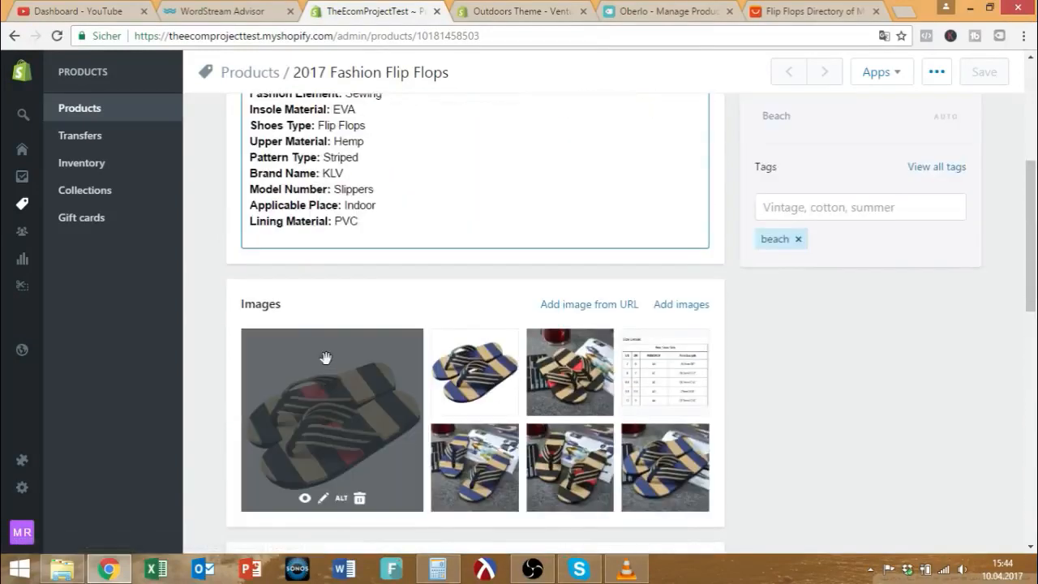
pyautogui.scroll(-2, 470, 352)
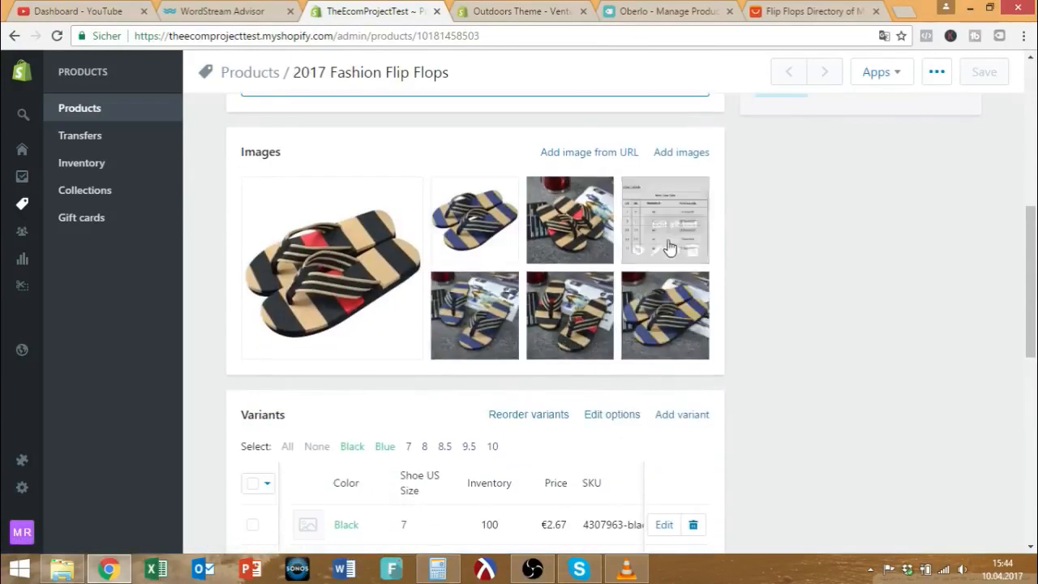
pyautogui.scroll(-3, 421, 292)
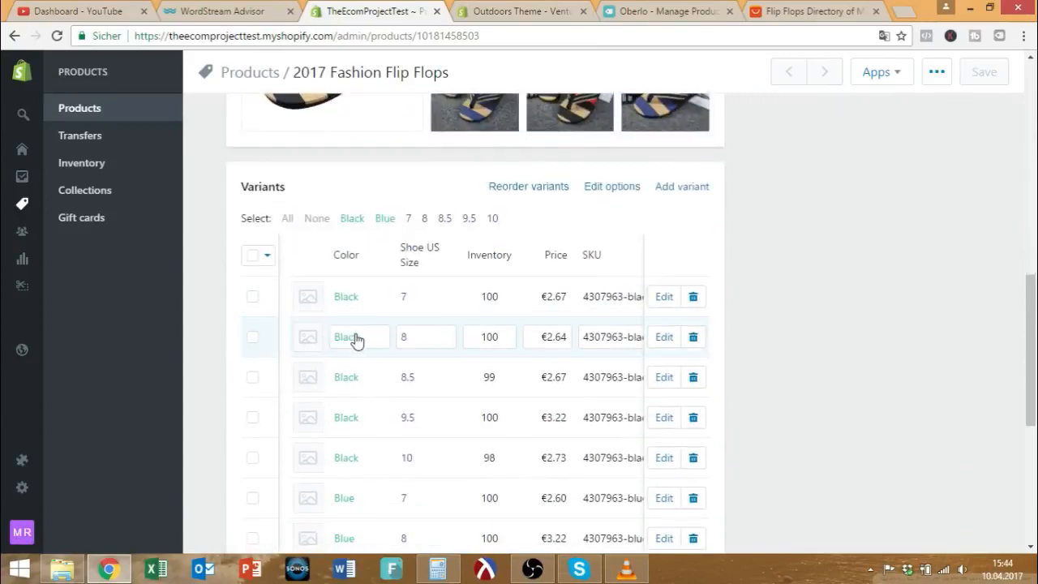
pyautogui.scroll(-2, 360, 347)
pyautogui.scroll(3, 370, 386)
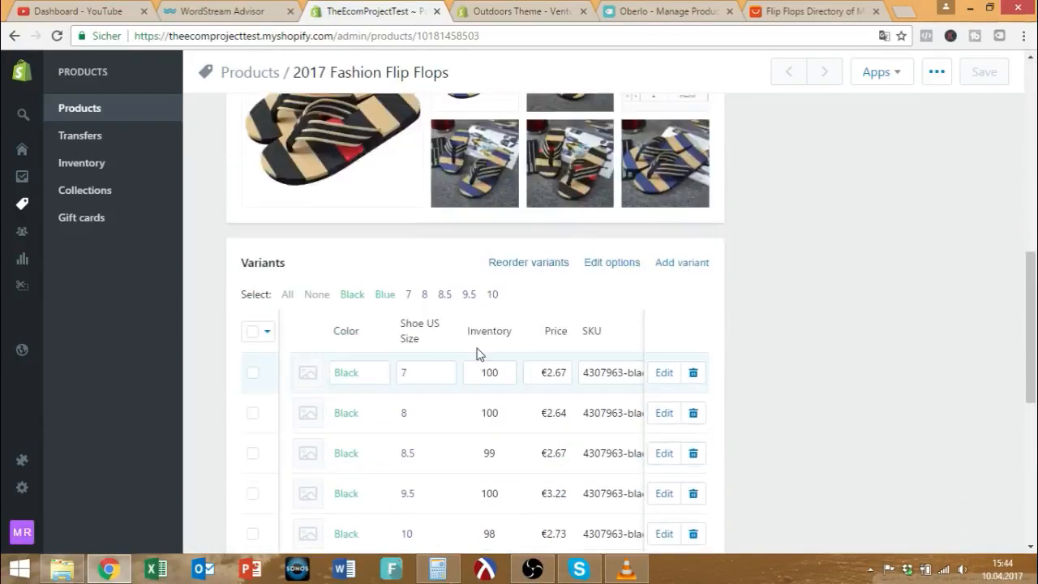
pyautogui.scroll(3, 477, 354)
pyautogui.scroll(-6, 401, 311)
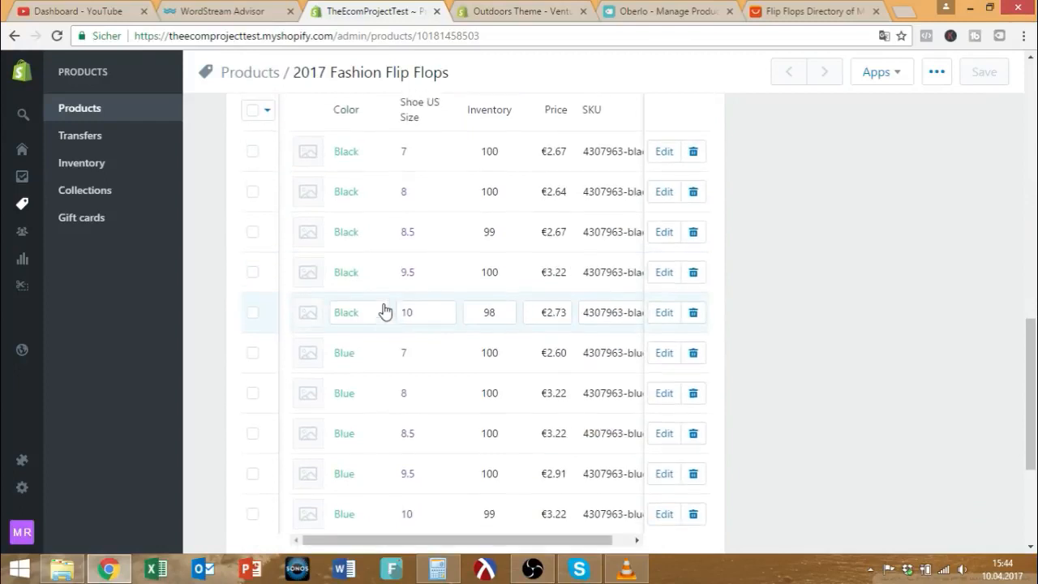
pyautogui.scroll(1, 385, 310)
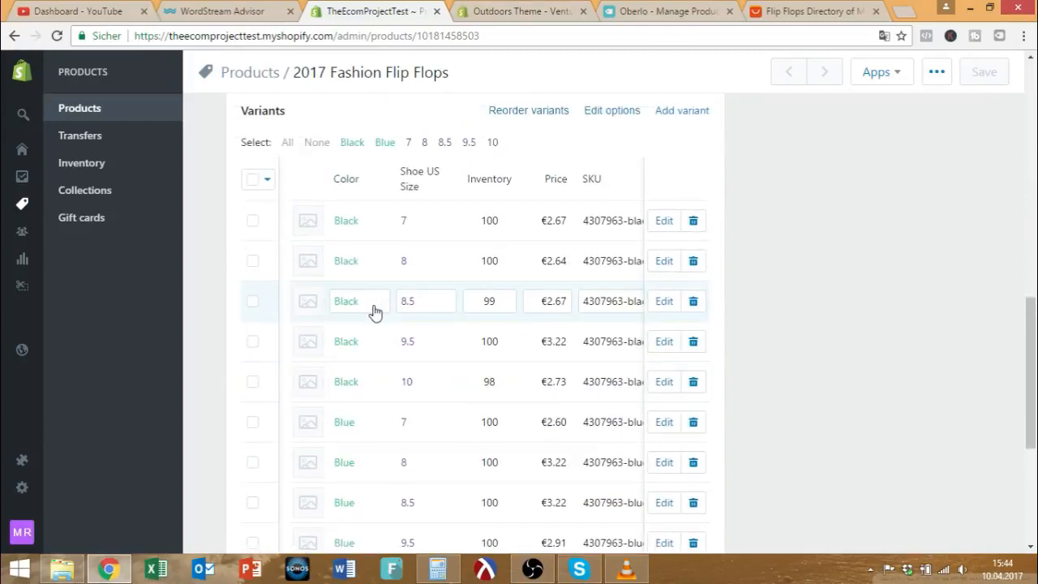
pyautogui.scroll(1, 362, 267)
pyautogui.click(365, 302)
pyautogui.doubleClick(364, 300)
pyautogui.scroll(2, 454, 308)
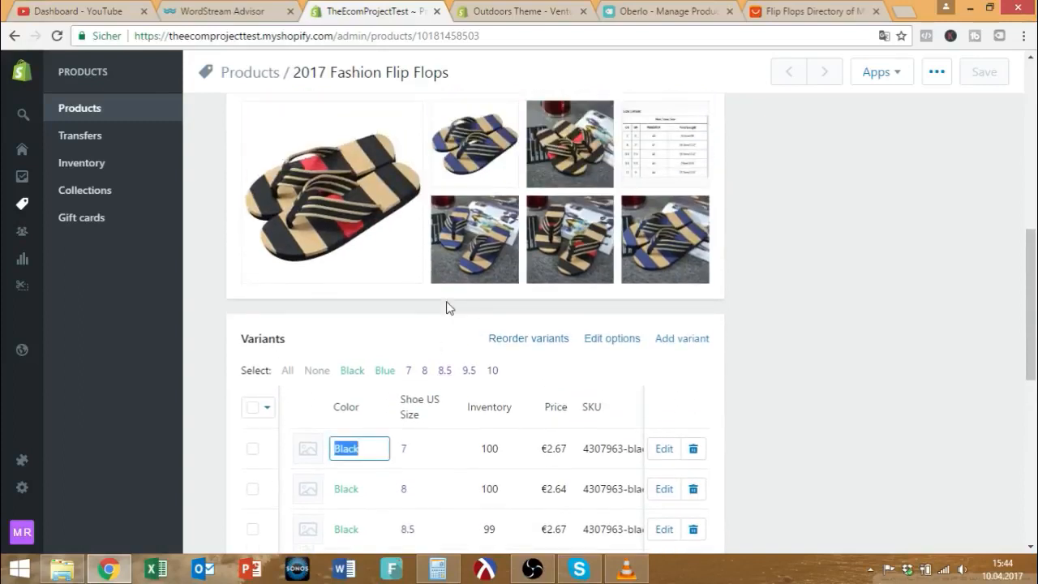
pyautogui.write('Blue')
pyautogui.doubleClick(346, 488)
pyautogui.write('Red')
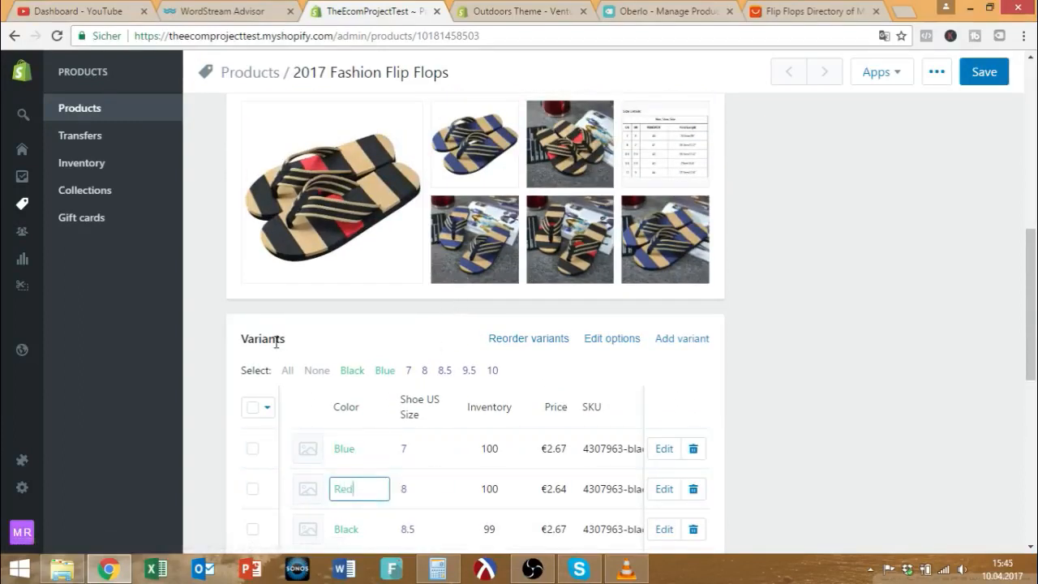
pyautogui.scroll(-4, 336, 360)
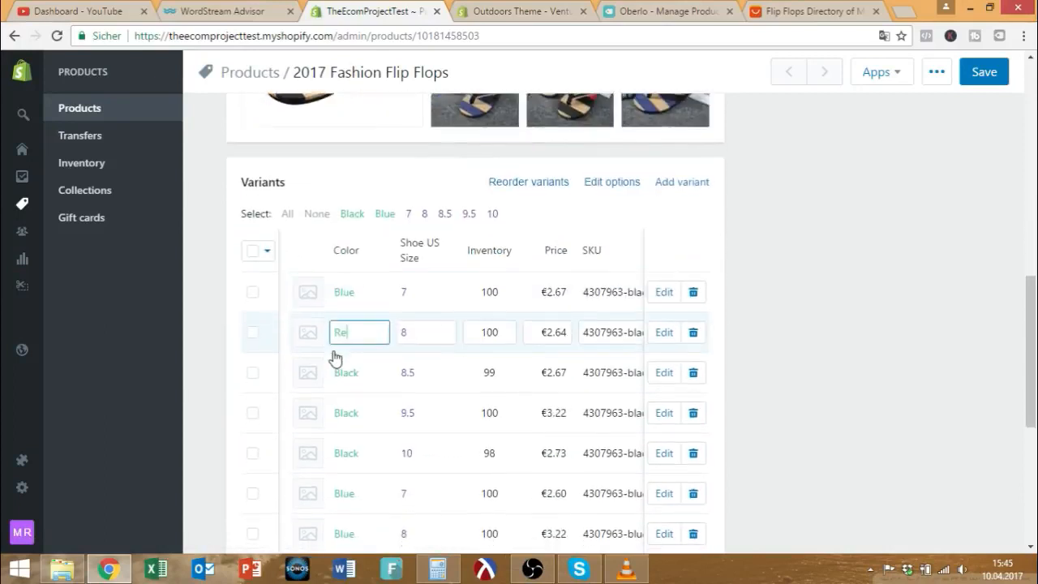
pyautogui.press('BackSpace')
pyautogui.press('BackSpace')
pyautogui.press('BackSpace')
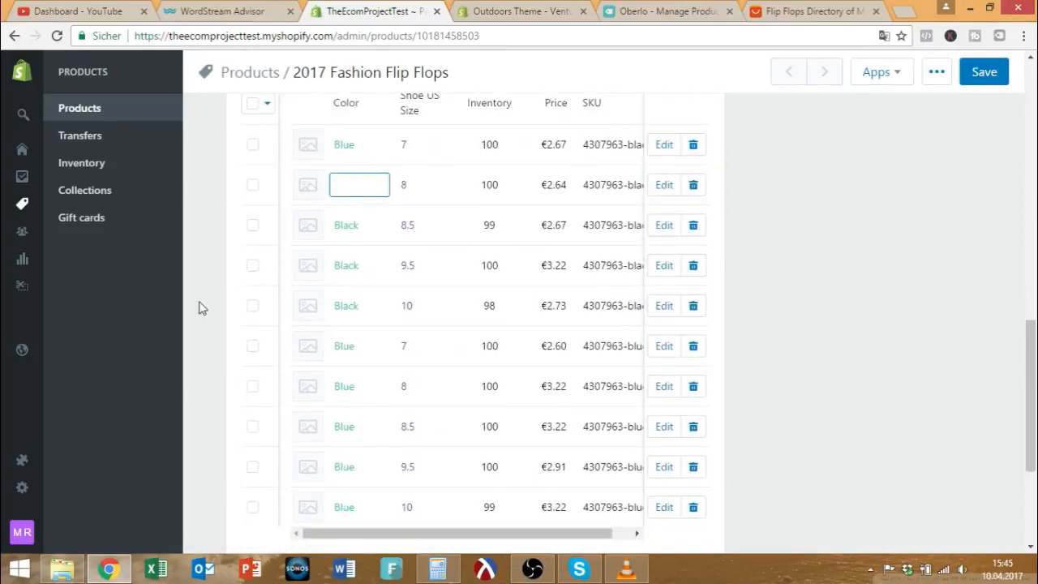
pyautogui.hotkey('ctrl', 's')
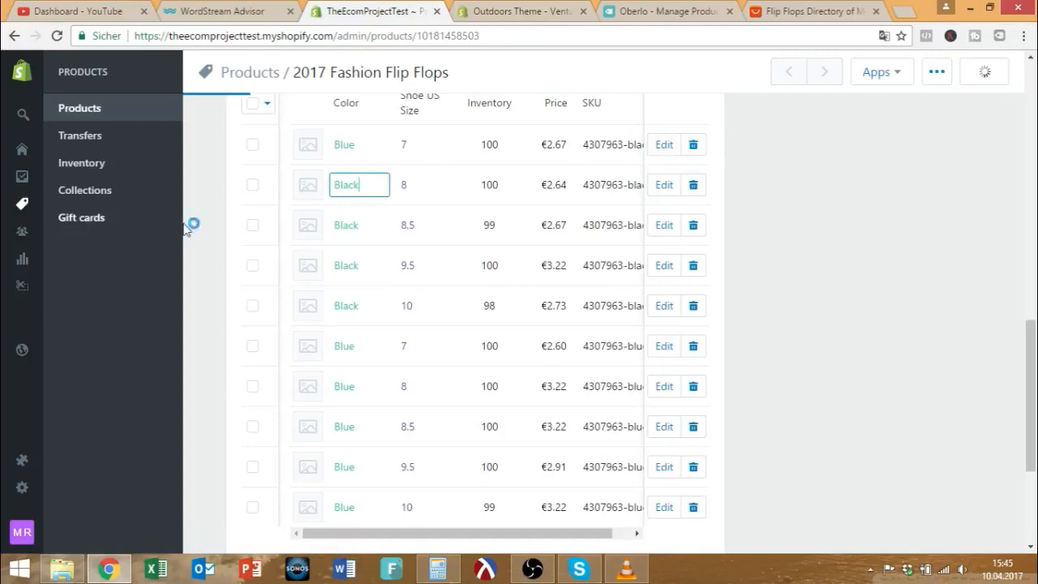
pyautogui.scroll(2, 578, 276)
pyautogui.scroll(3, 578, 275)
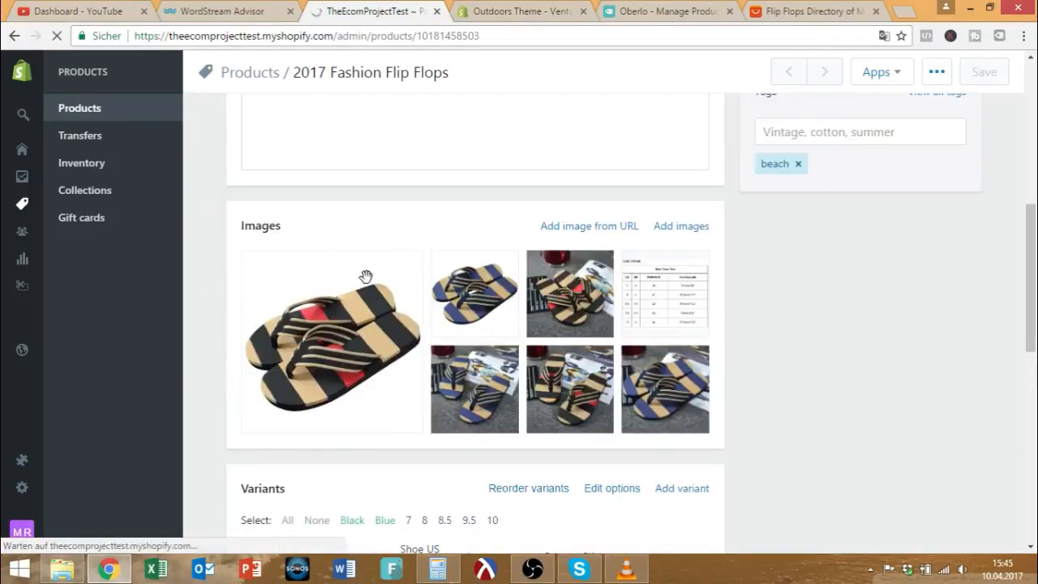
pyautogui.scroll(-10, 454, 320)
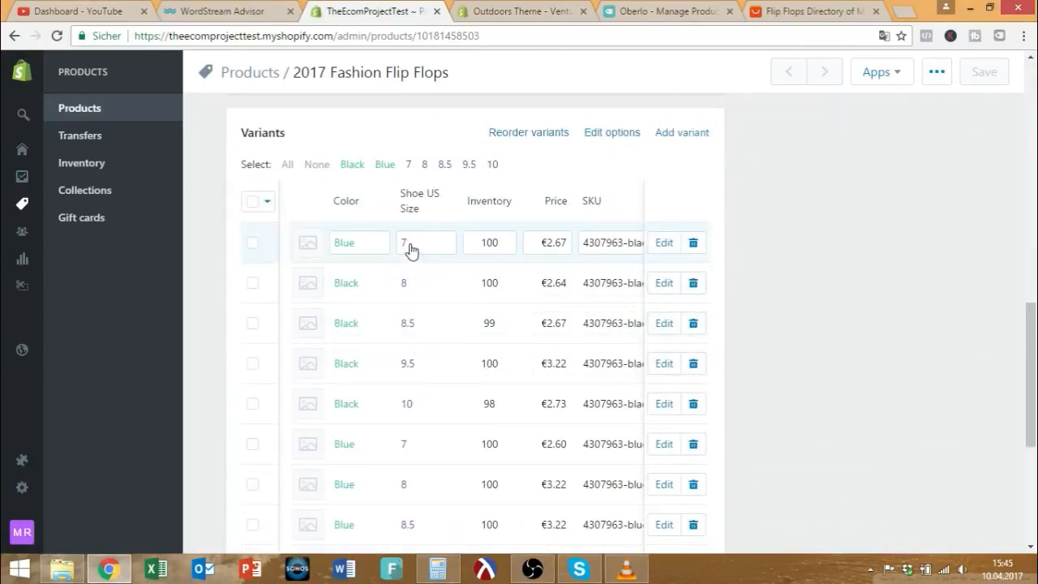
pyautogui.scroll(1, 425, 258)
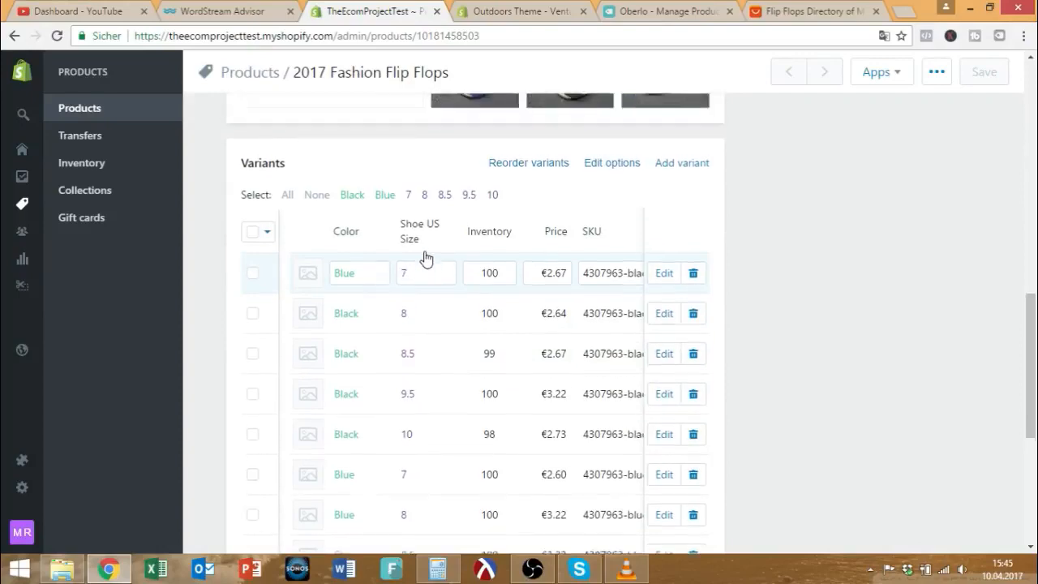
pyautogui.scroll(10, 426, 257)
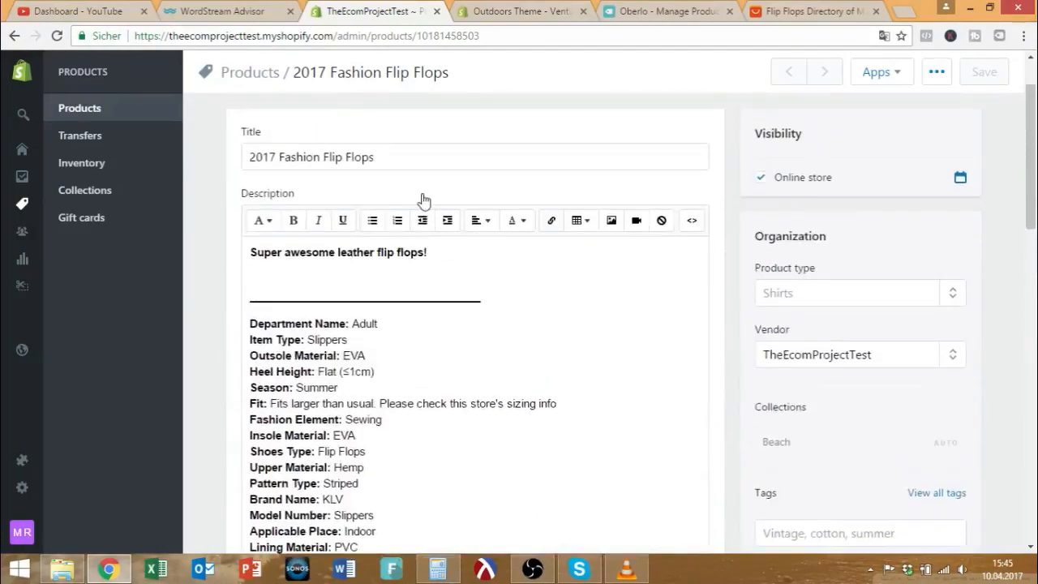
pyautogui.scroll(-4, 433, 227)
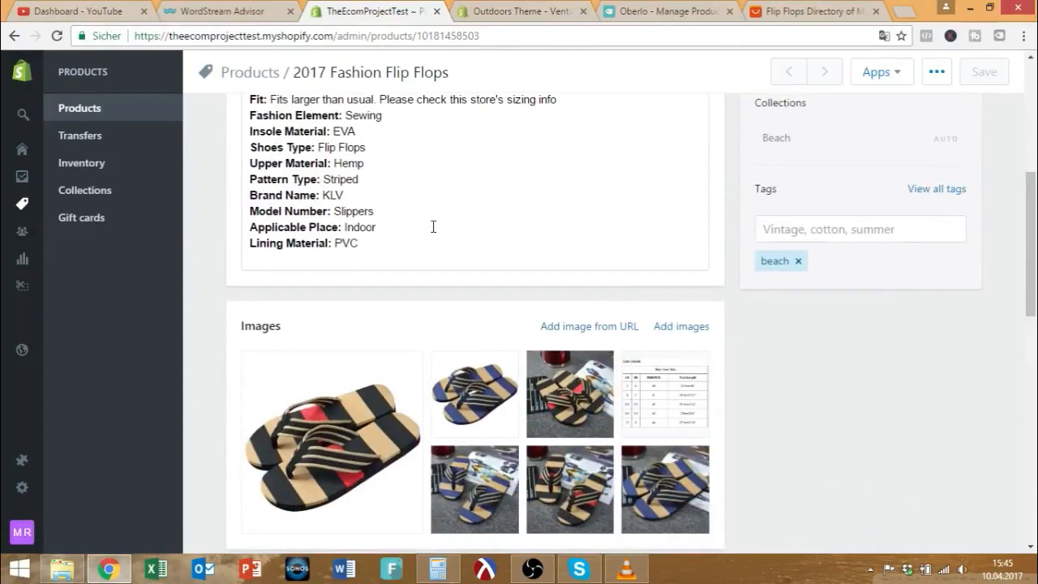
pyautogui.scroll(-10, 433, 226)
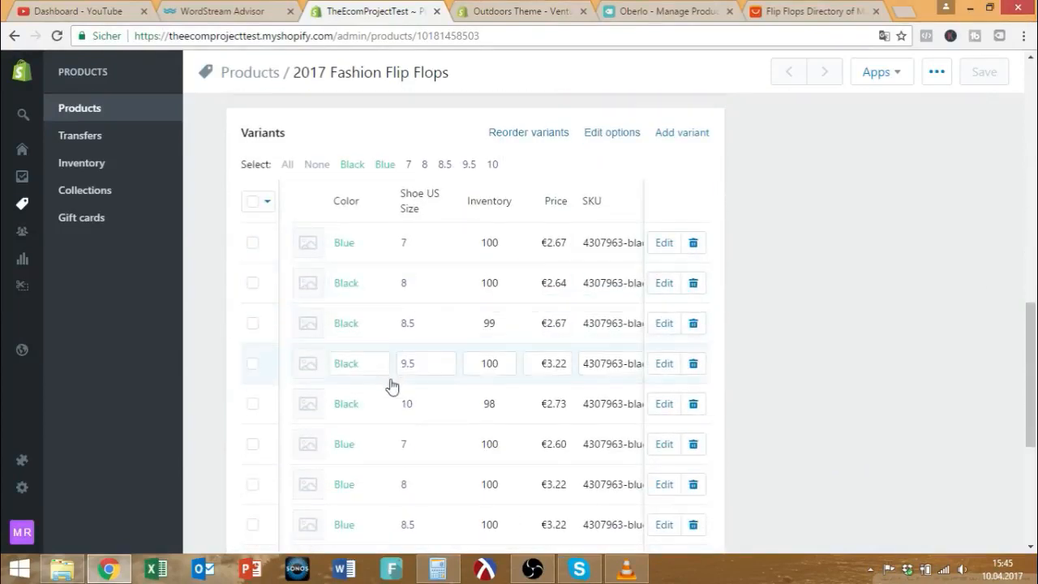
pyautogui.scroll(2, 407, 310)
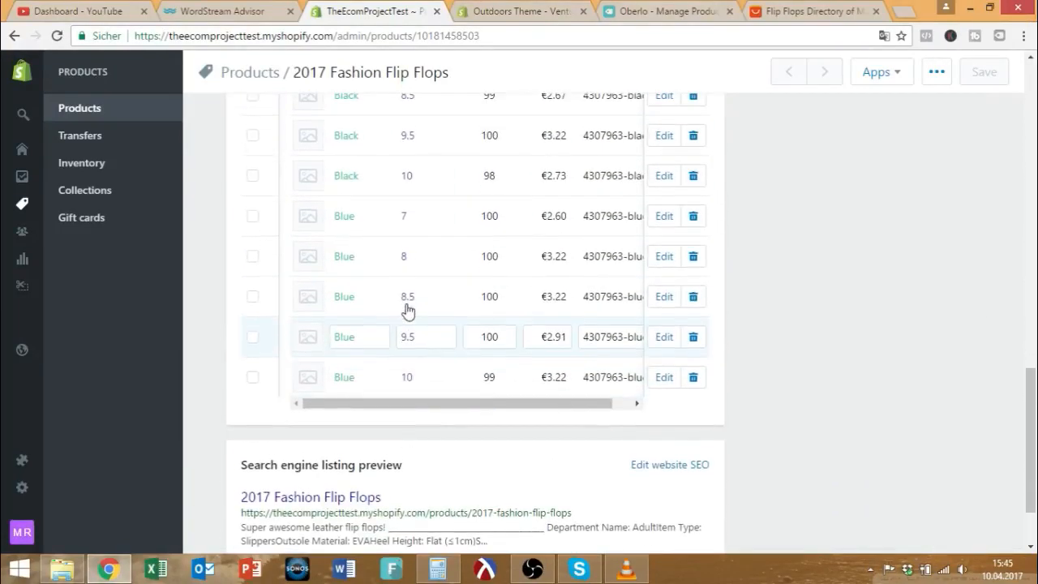
pyautogui.scroll(2, 408, 316)
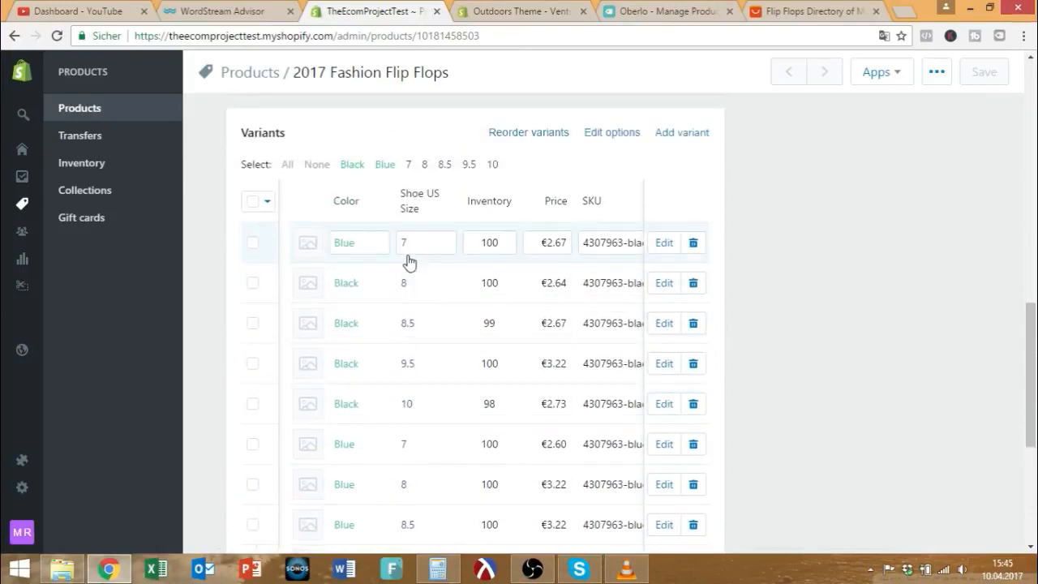
pyautogui.scroll(-1, 408, 257)
pyautogui.scroll(-3, 410, 292)
pyautogui.scroll(4, 409, 302)
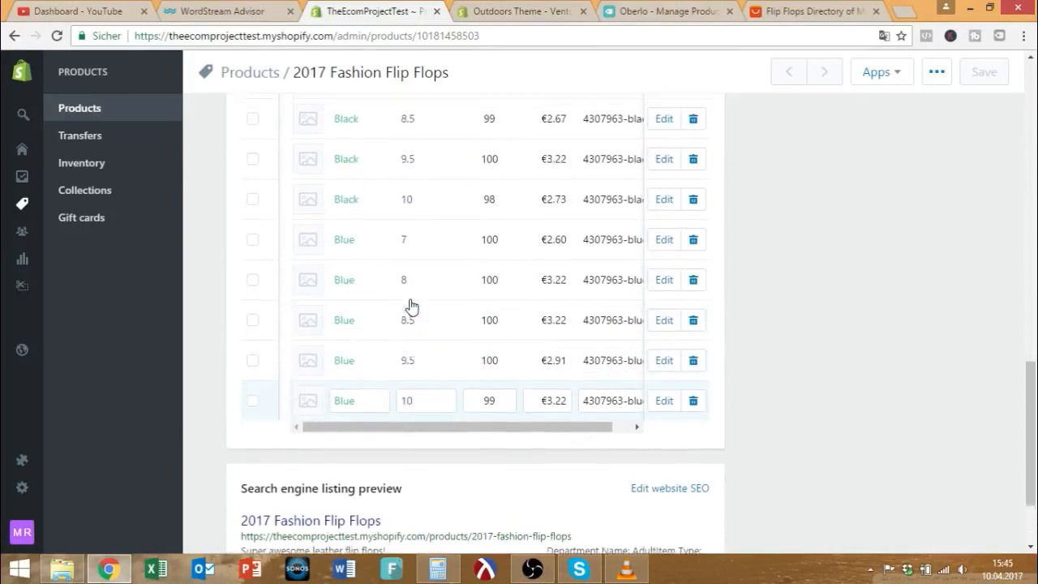
pyautogui.scroll(1, 409, 306)
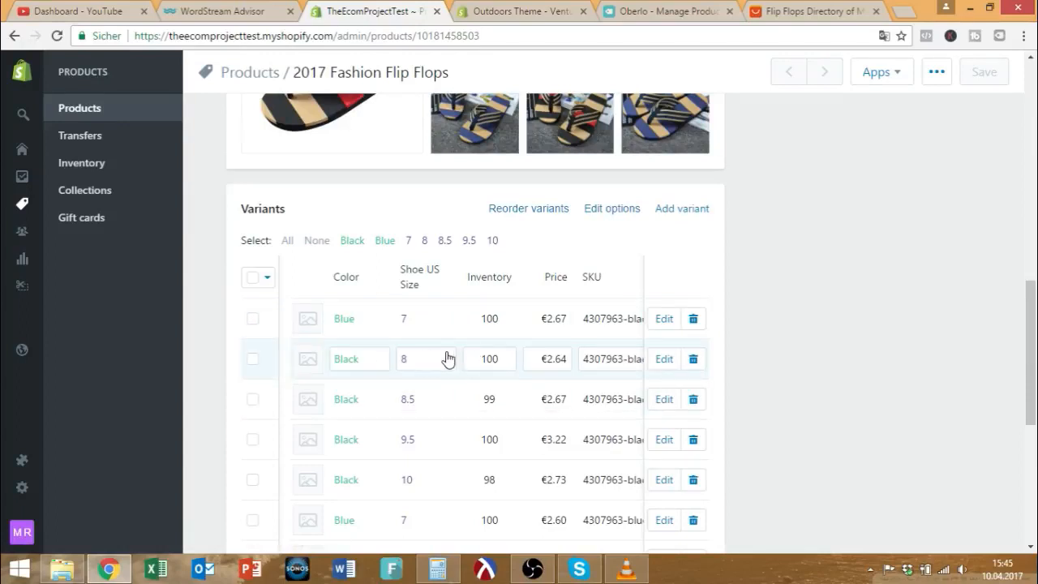
pyautogui.scroll(3, 413, 356)
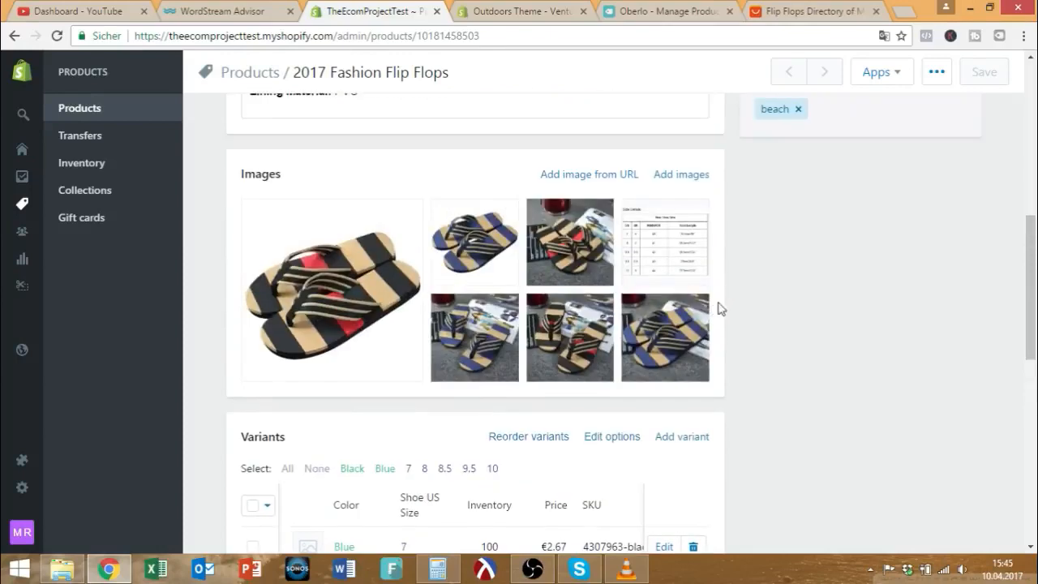
pyautogui.scroll(2, 632, 300)
pyautogui.scroll(-5, 654, 340)
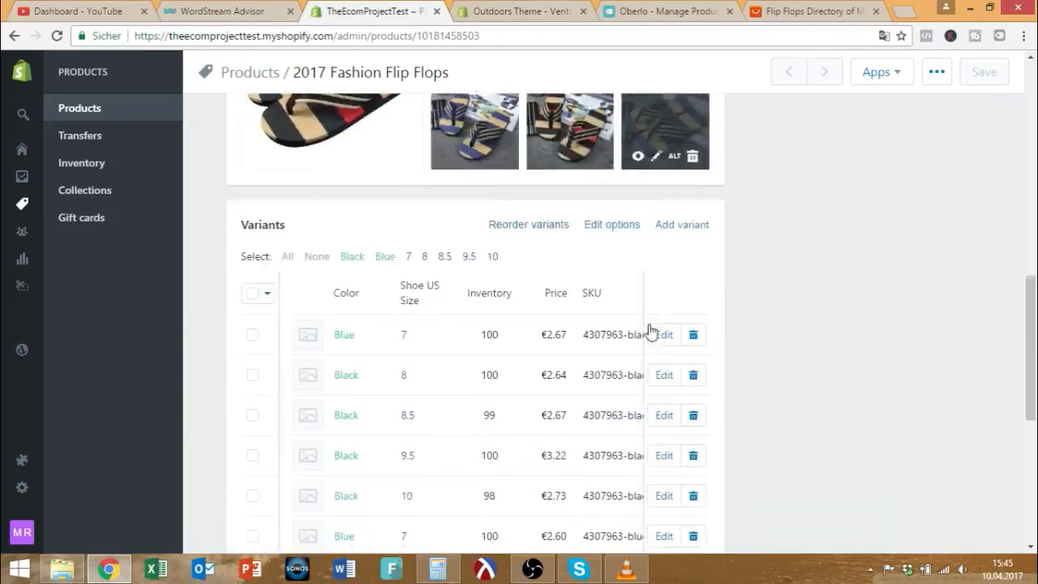
pyautogui.scroll(-2, 236, 365)
pyautogui.scroll(-3, 375, 344)
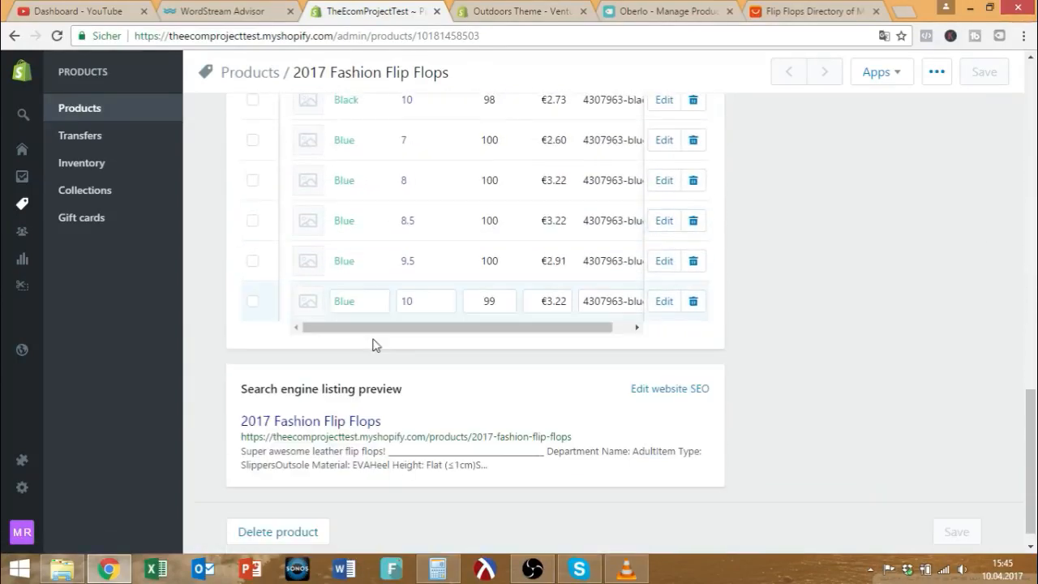
pyautogui.scroll(10, 373, 344)
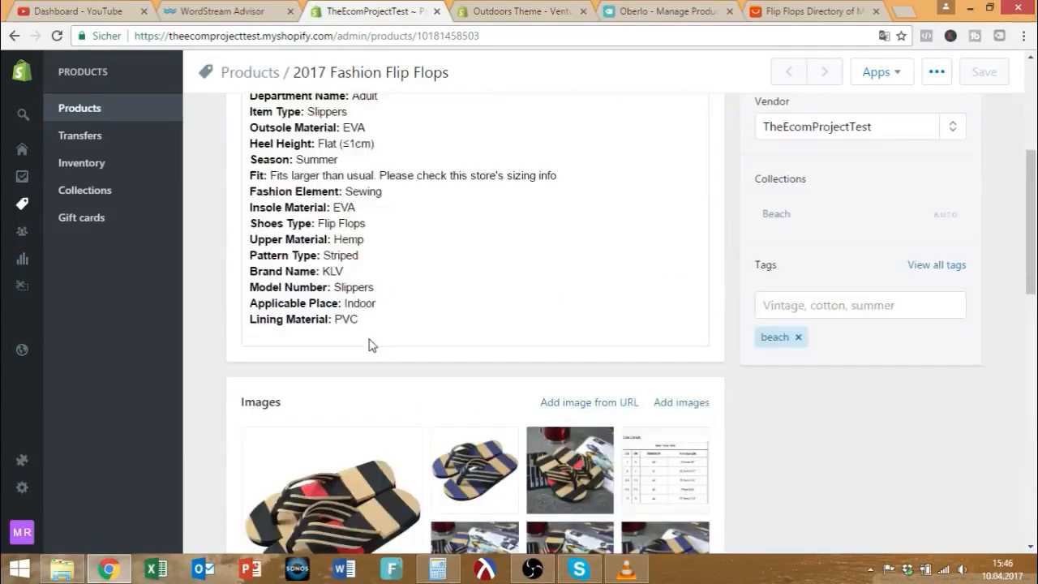
pyautogui.scroll(4, 369, 345)
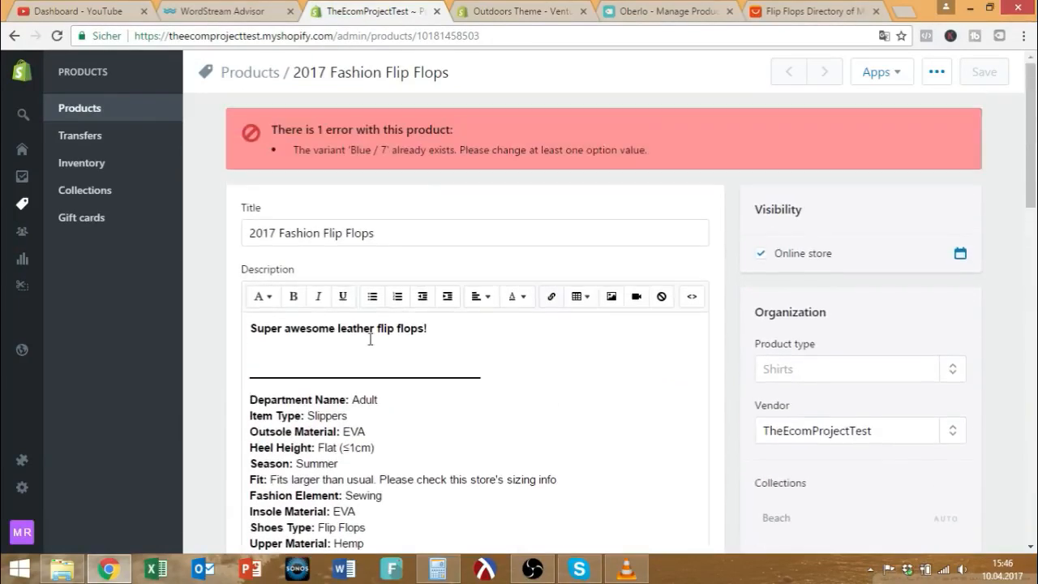
pyautogui.scroll(-11, 369, 345)
pyautogui.scroll(-4, 369, 345)
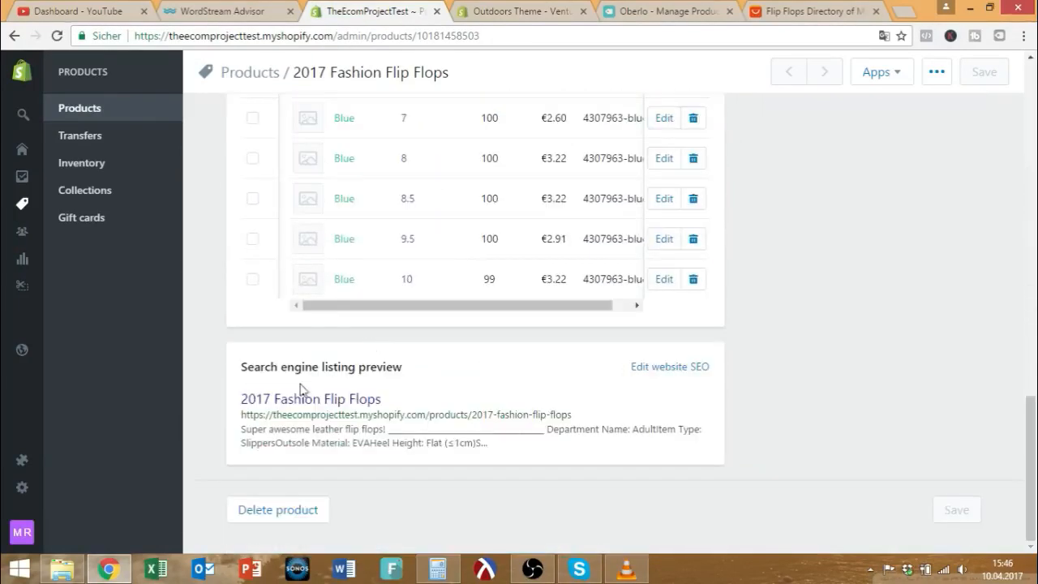
# Open the search engine listing fields and select the page title text.
pyautogui.click(642, 369)
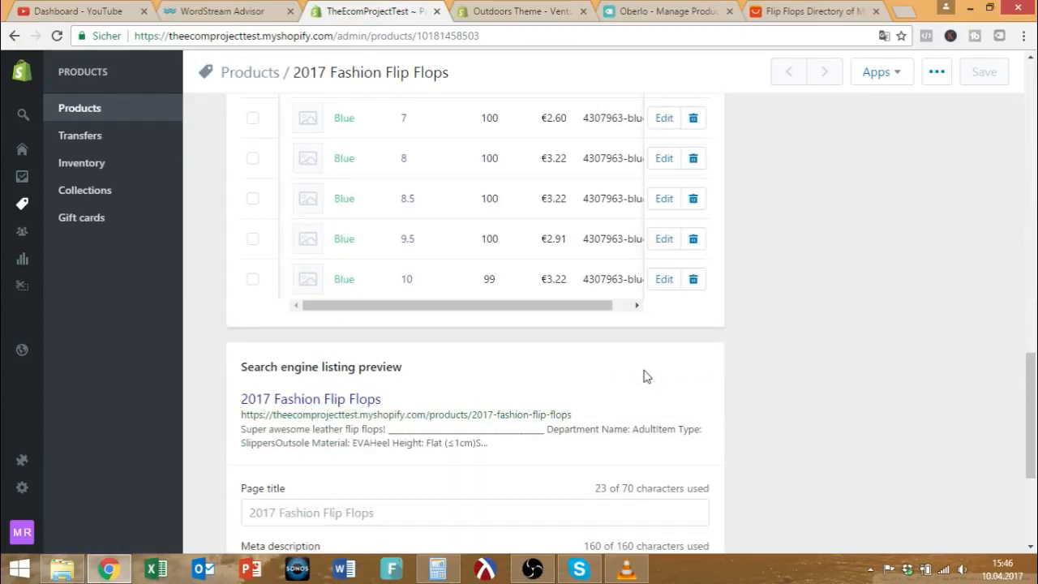
pyautogui.scroll(-3, 422, 354)
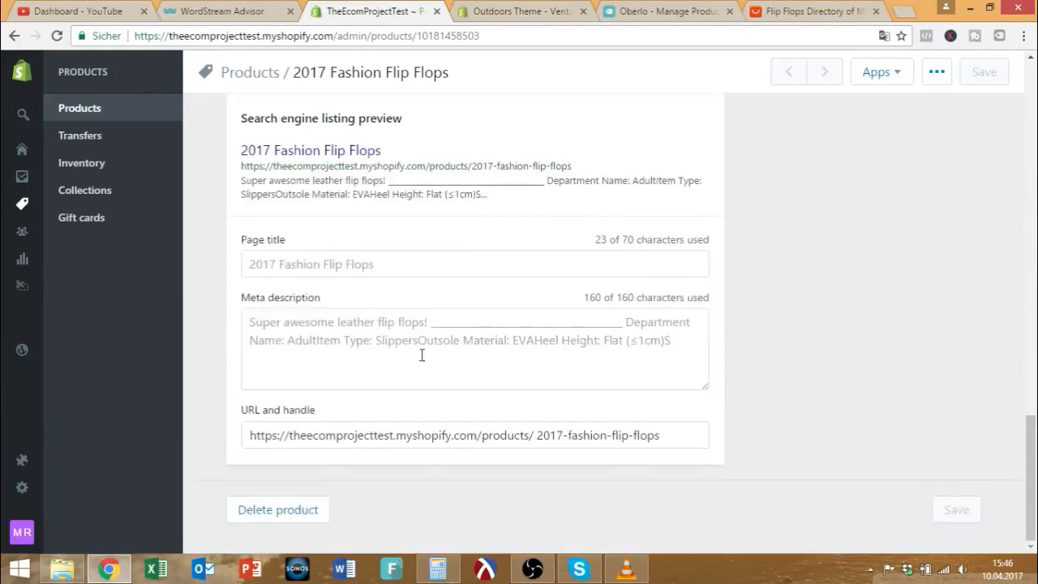
pyautogui.click(433, 266)
pyautogui.moveTo(690, 344); pyautogui.dragTo(394, 251)
pyautogui.click(412, 262)
pyautogui.doubleClick(367, 265)
pyautogui.click(408, 265)
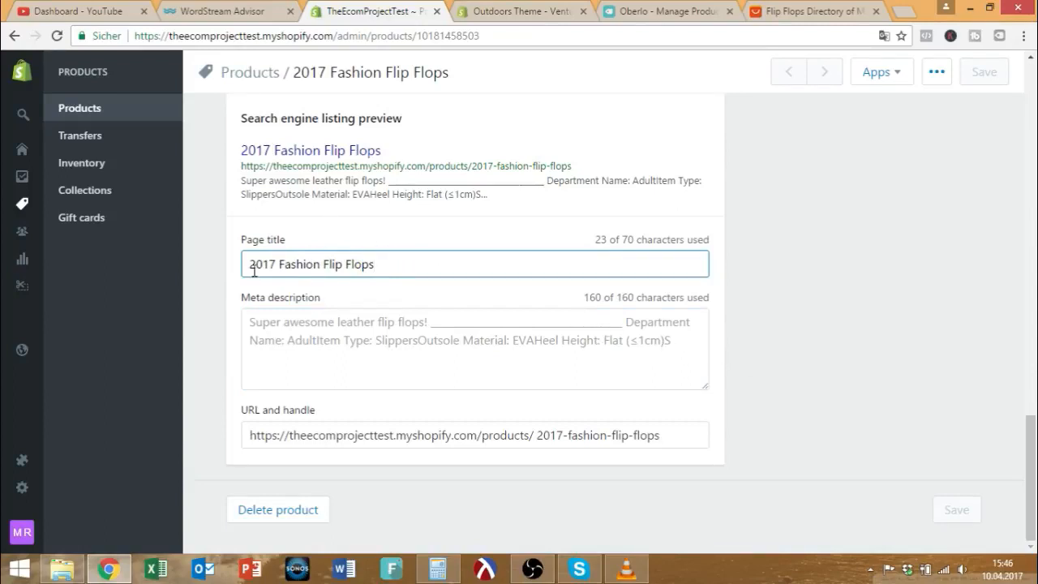
pyautogui.tripleClick(310, 263)
# Replace the meta description with a men's beach flip-flop blurb: Red and Blue, Free Shipping Worldwide.
pyautogui.click(657, 345)
pyautogui.hotkey('ctrl', 'a')
pyautogui.scroll(1, 49, 248)
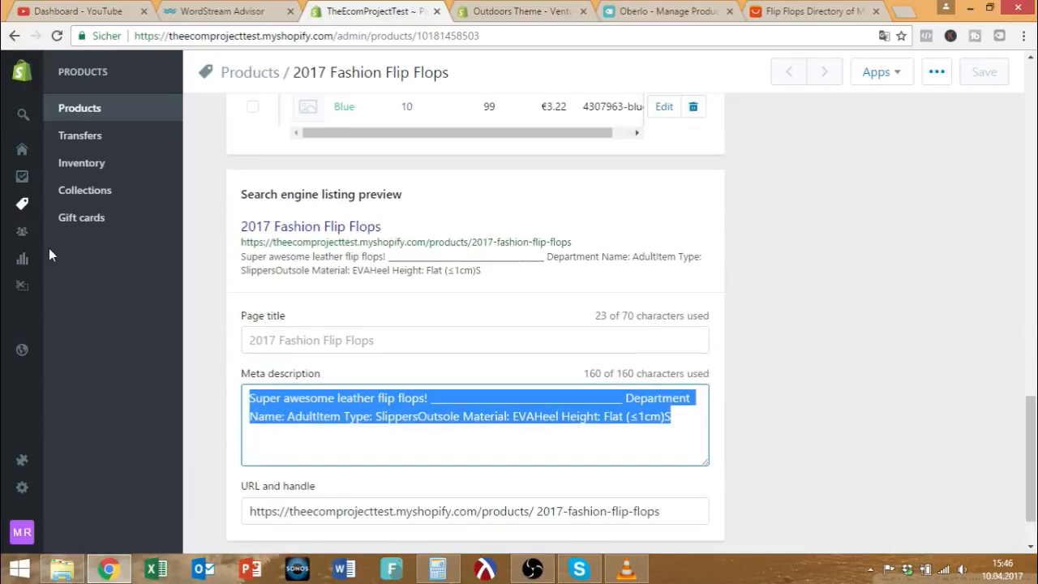
pyautogui.write('Fash')
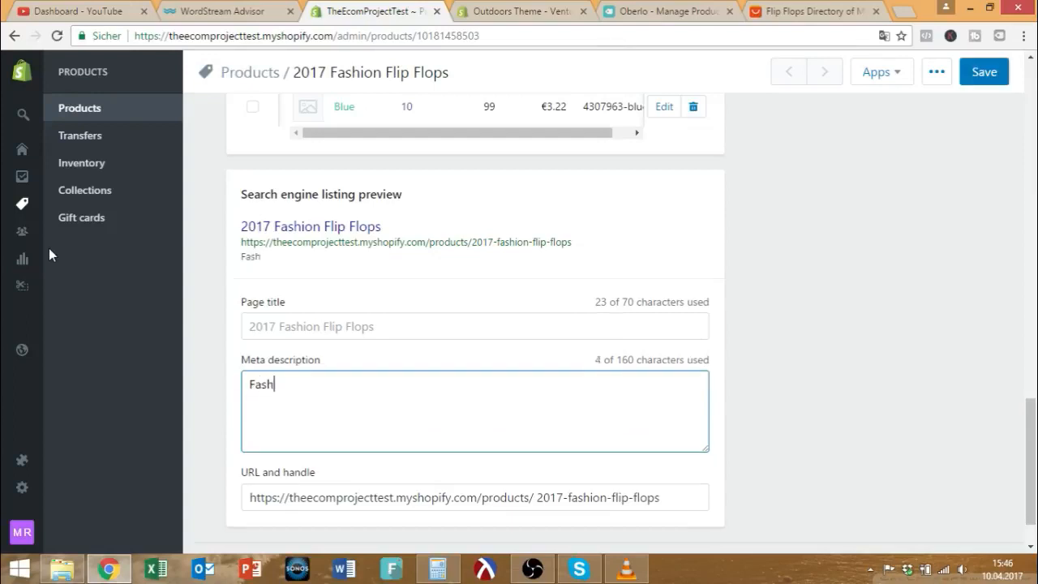
pyautogui.write('ion Flip Flops F')
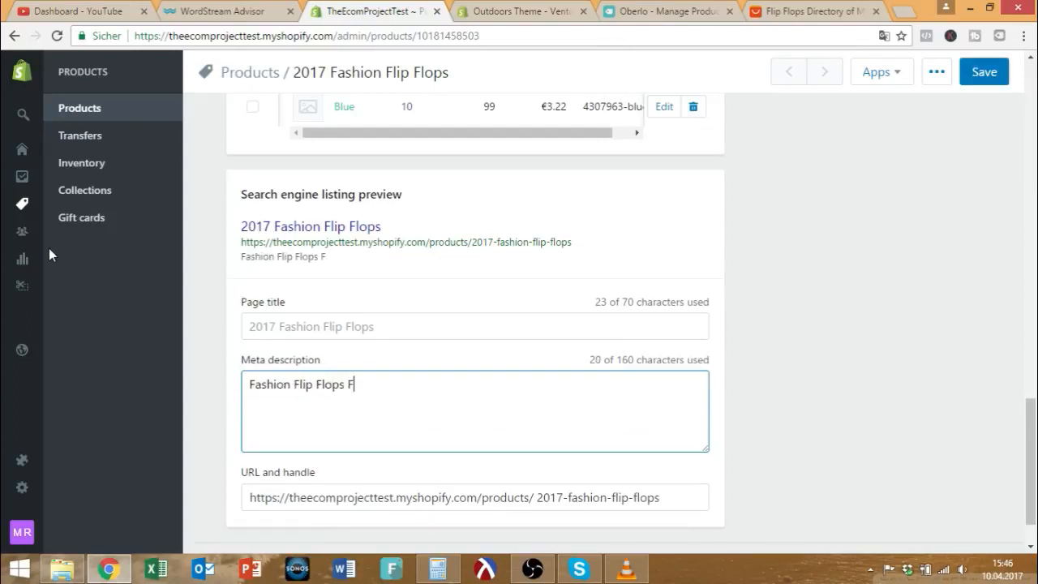
pyautogui.write('or Men, Idea')
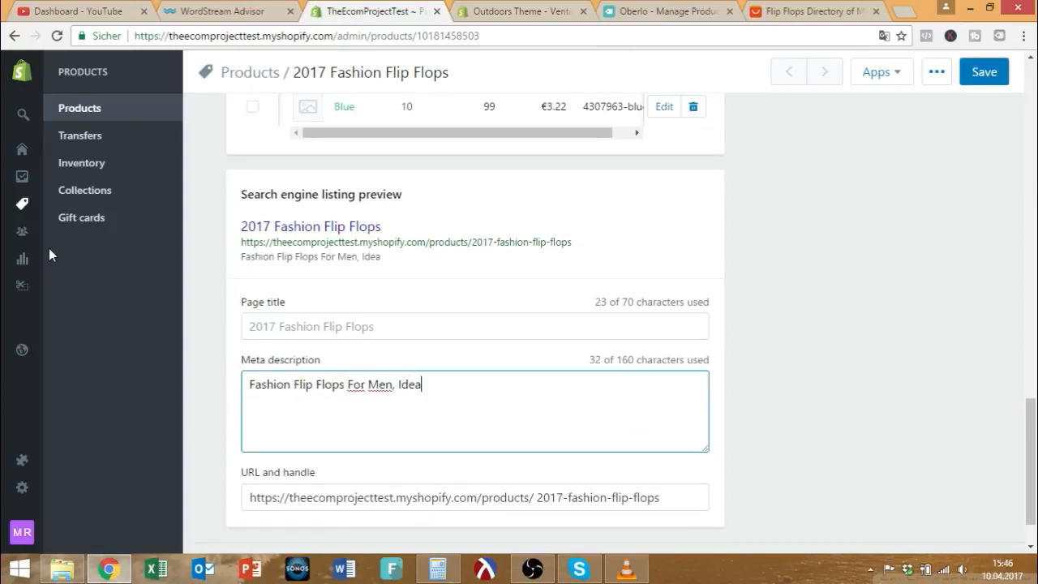
pyautogui.write('l For A Nice Day At The Beach.')
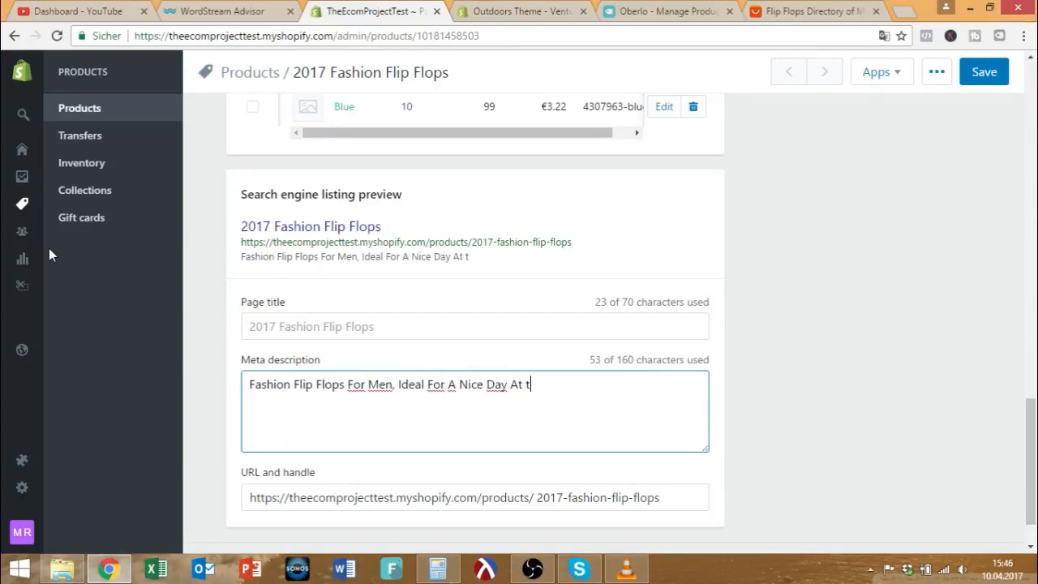
pyautogui.write(' Sho')
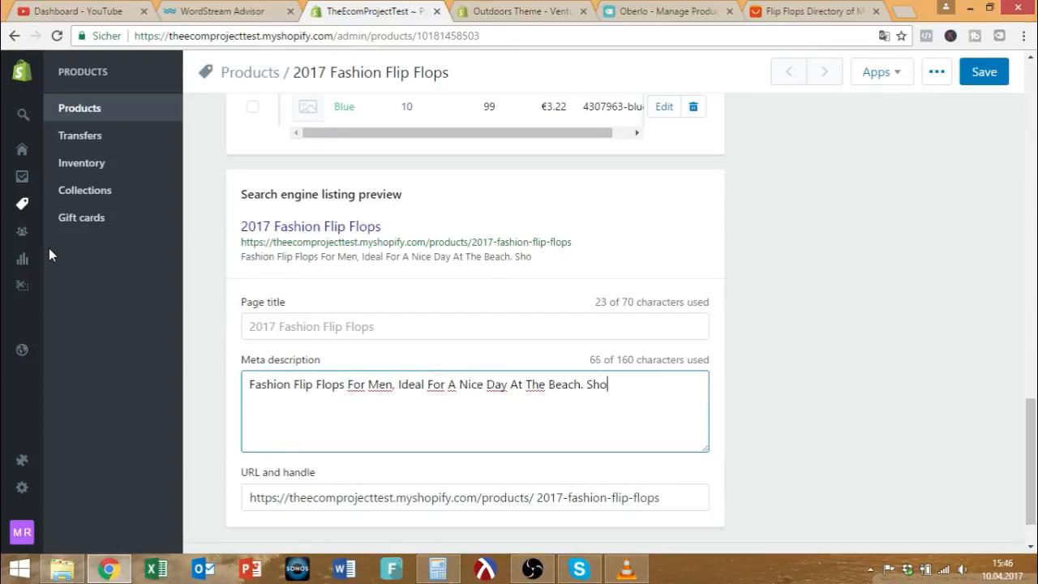
pyautogui.write('p')
pyautogui.press('BackSpace')
pyautogui.press('BackSpace')
pyautogui.press('BackSpace')
pyautogui.press('BackSpace')
pyautogui.write('Red an')
pyautogui.press('BackSpace')
pyautogui.press('BackSpace')
pyautogui.write('and Blue Availa')
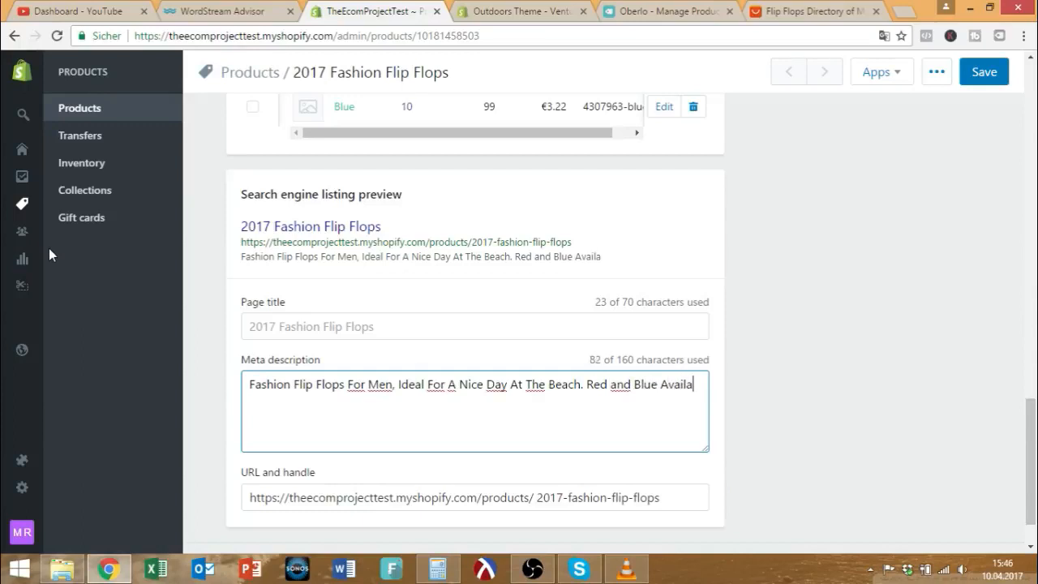
pyautogui.write('ble, Free Shipping Worldwide, Fast Support,')
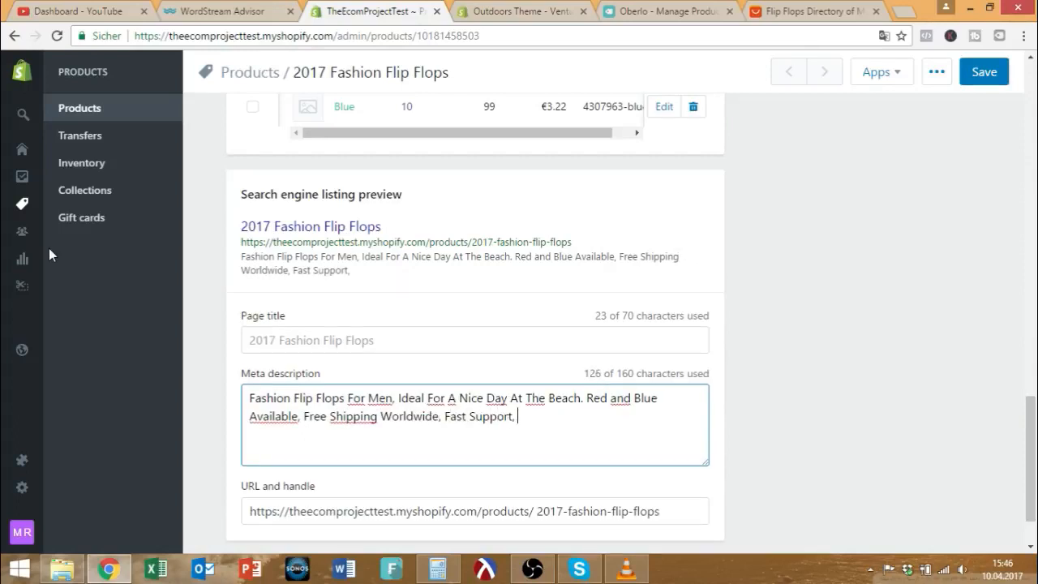
pyautogui.write(' Huge Collec')
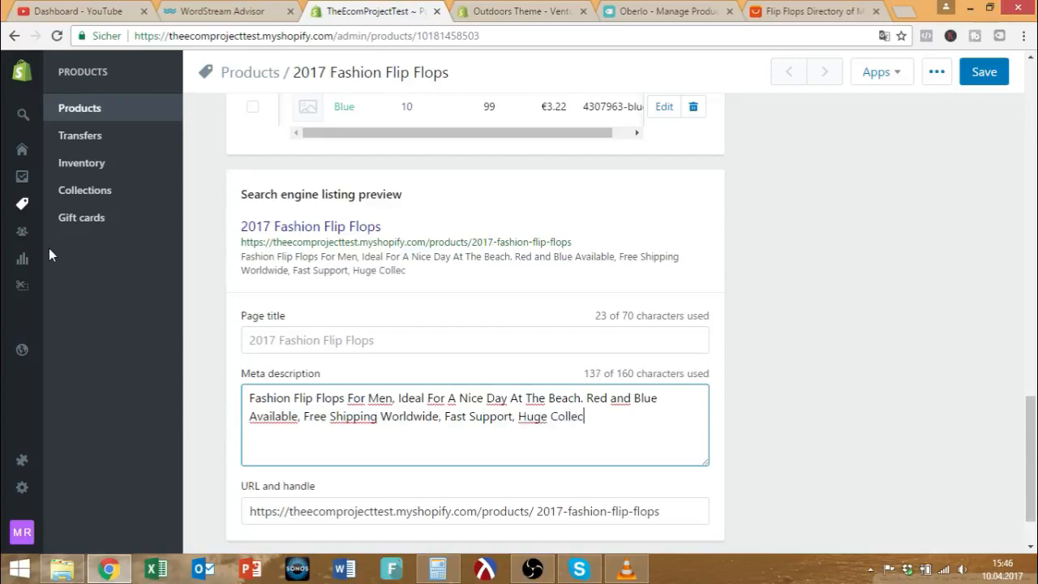
pyautogui.write('tion.')
# Review the finished 142-character meta description, selecting and deselecting its text.
pyautogui.scroll(-2, 518, 413)
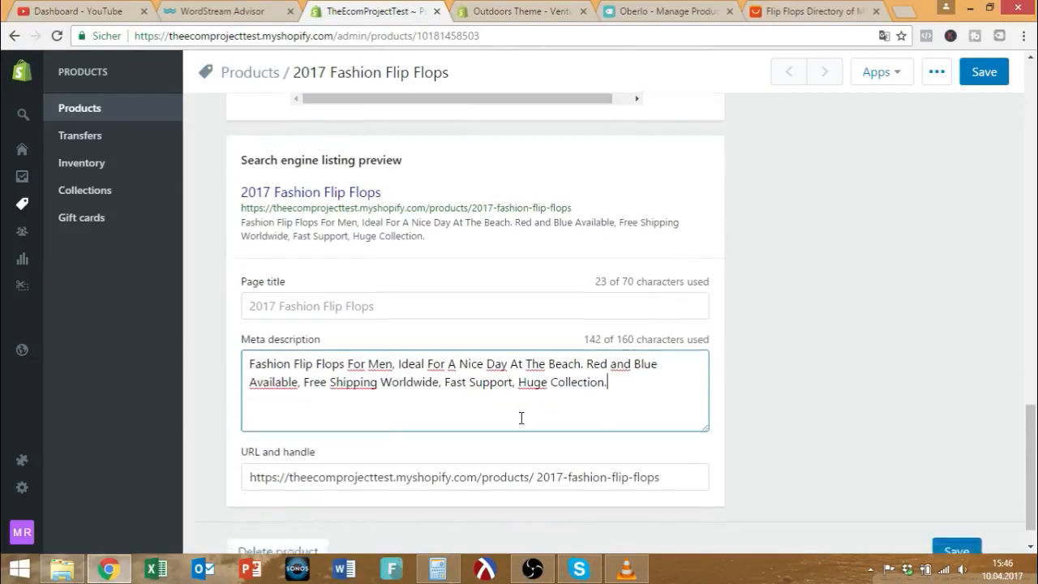
pyautogui.click(536, 442)
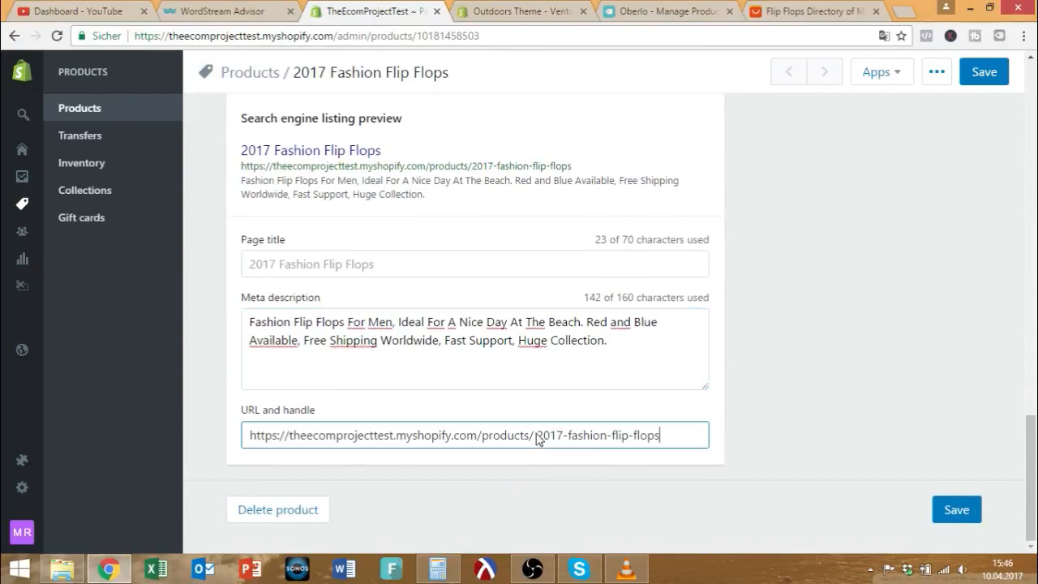
pyautogui.click(609, 342)
pyautogui.click(762, 349)
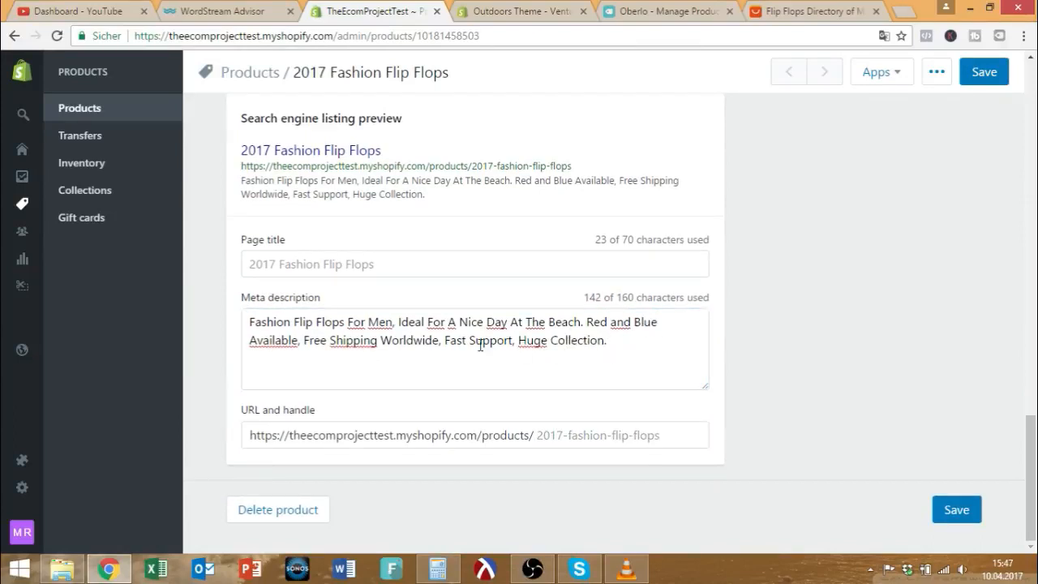
pyautogui.moveTo(308, 341); pyautogui.dragTo(209, 321)
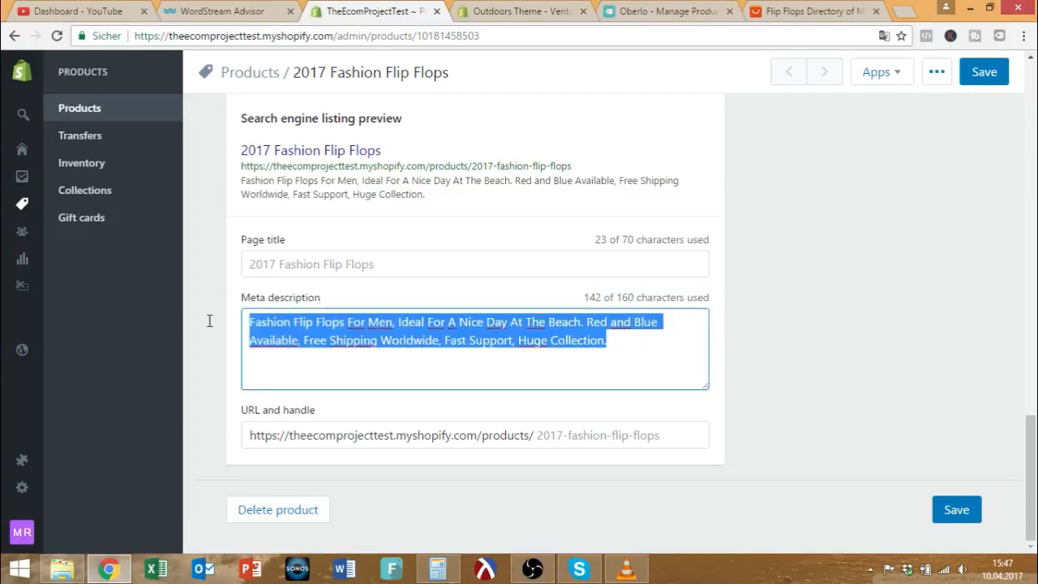
pyautogui.scroll(10, 787, 361)
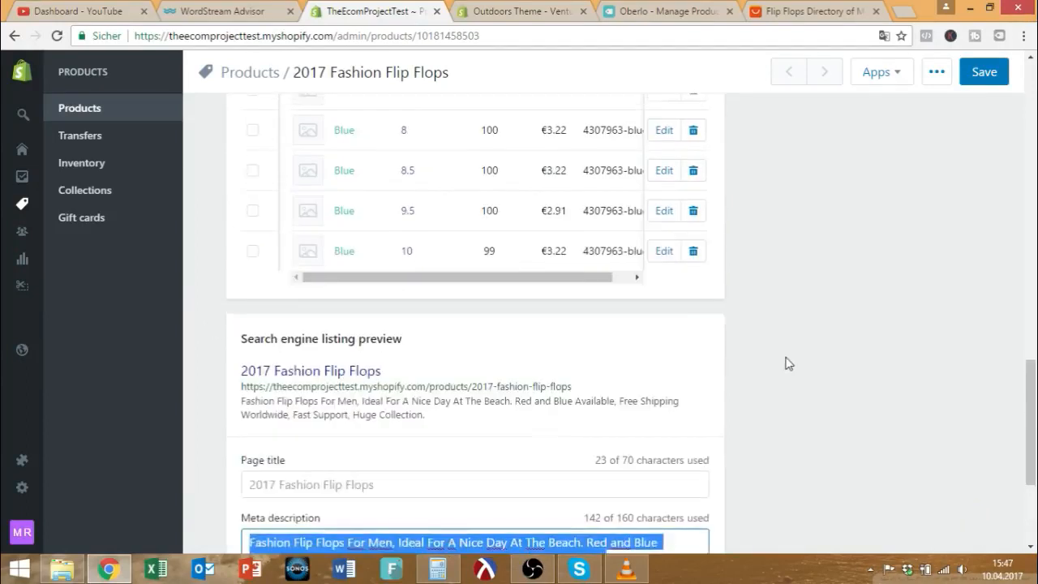
pyautogui.scroll(5, 788, 361)
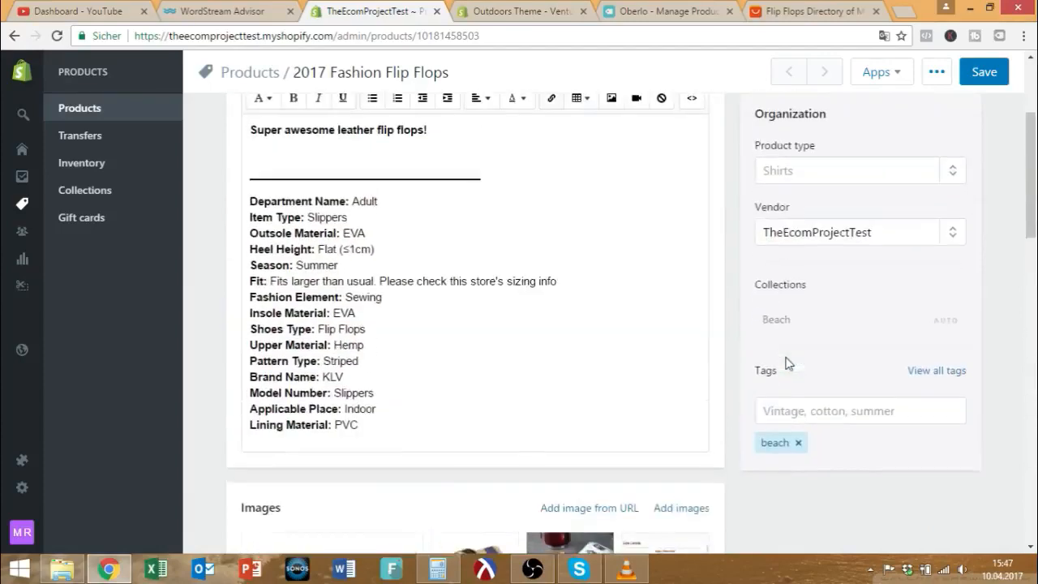
pyautogui.scroll(-15, 644, 278)
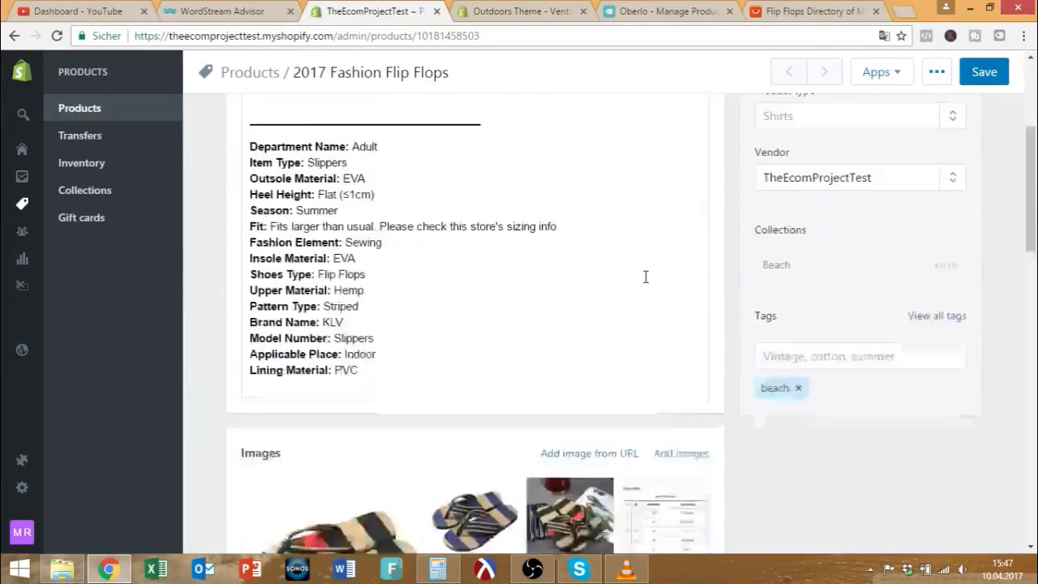
pyautogui.scroll(-2, 633, 292)
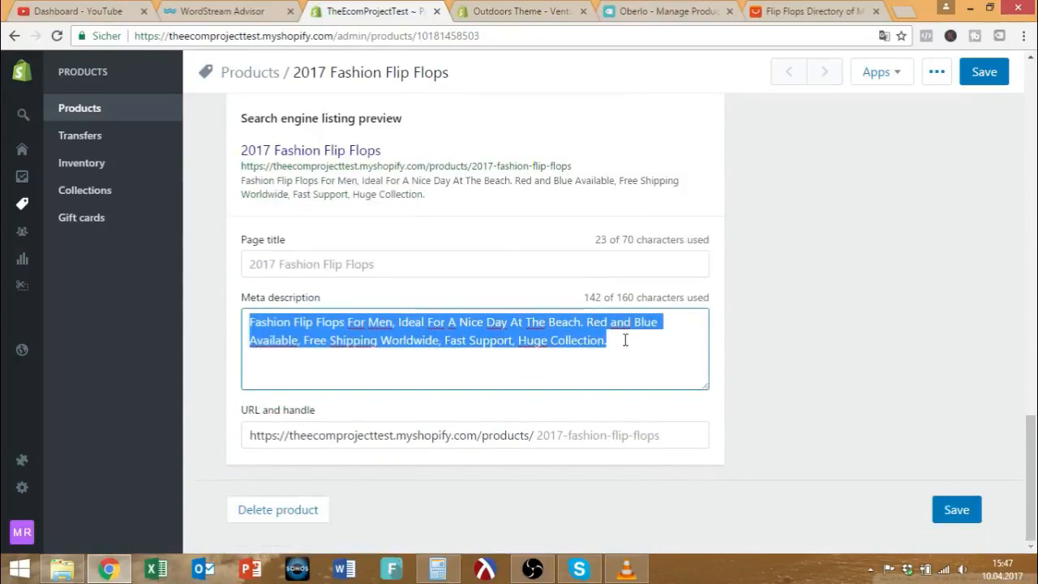
pyautogui.scroll(4, 623, 353)
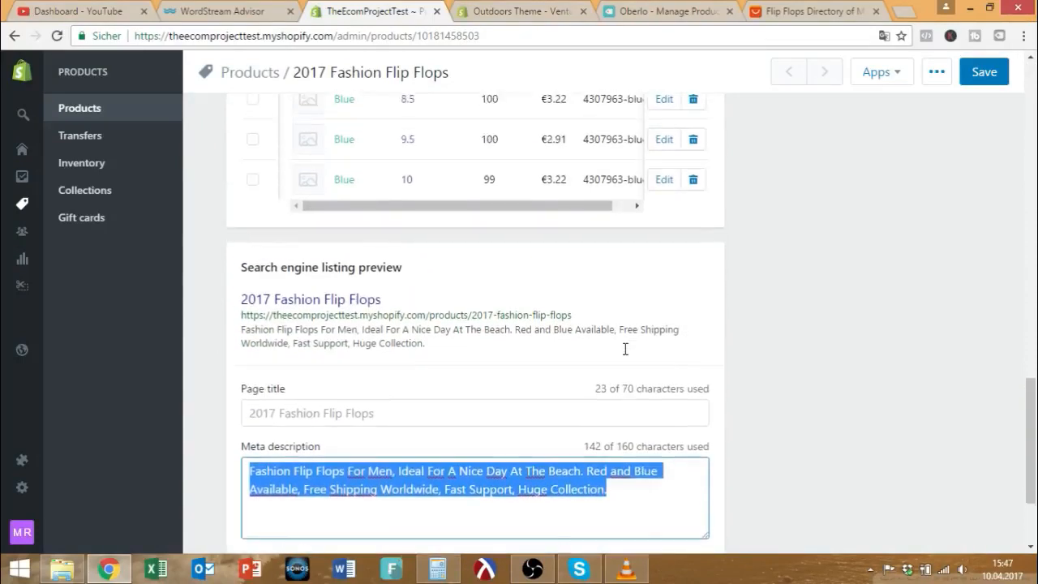
pyautogui.scroll(-4, 612, 361)
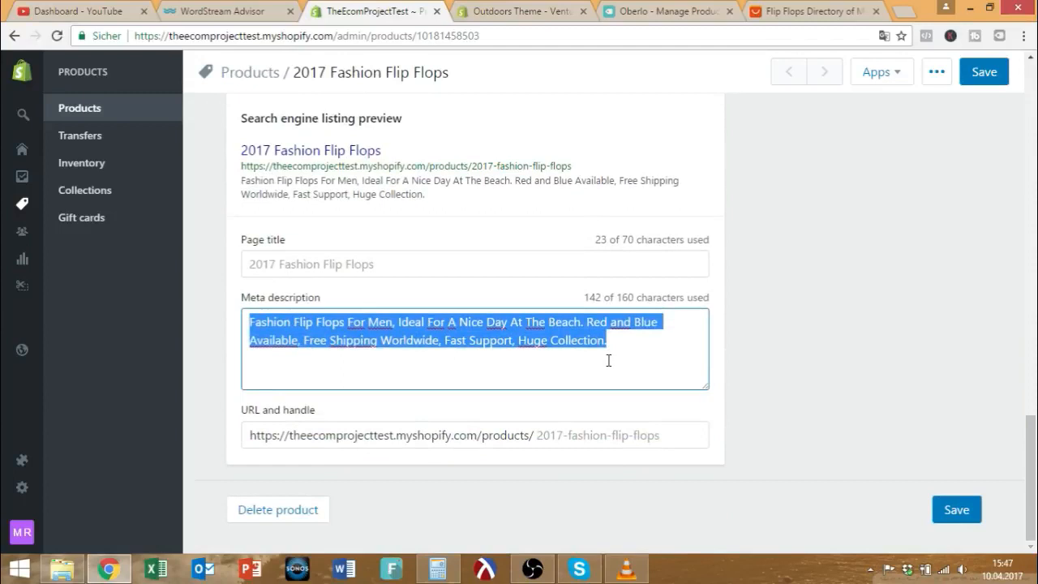
pyautogui.click(625, 350)
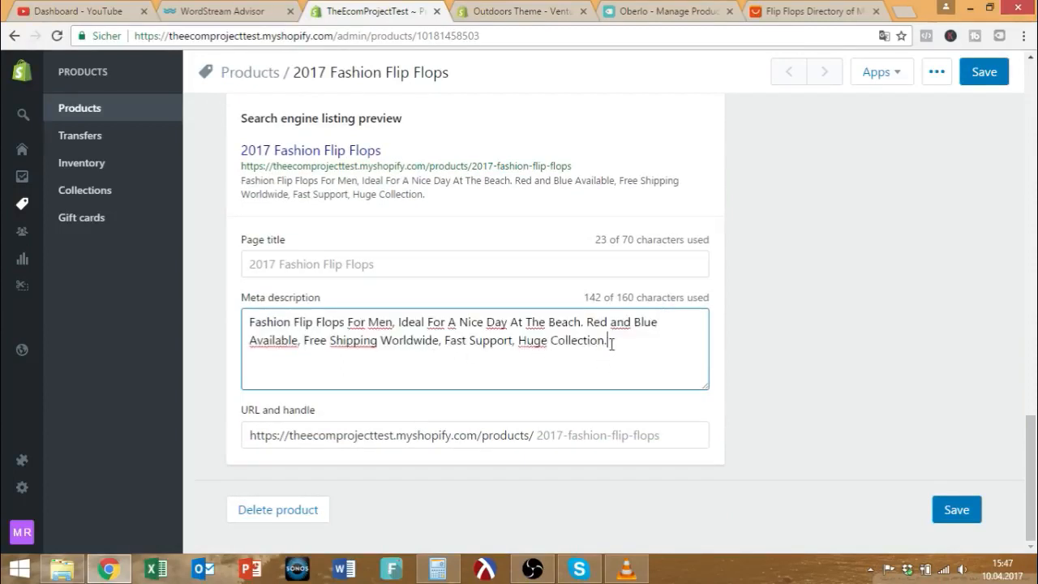
pyautogui.scroll(10, 720, 349)
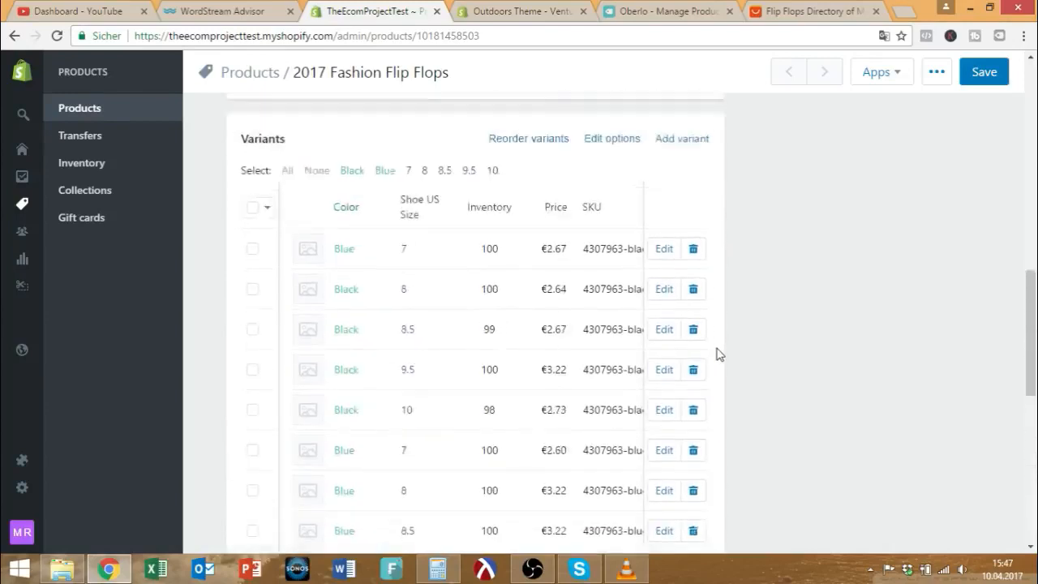
pyautogui.scroll(5, 719, 354)
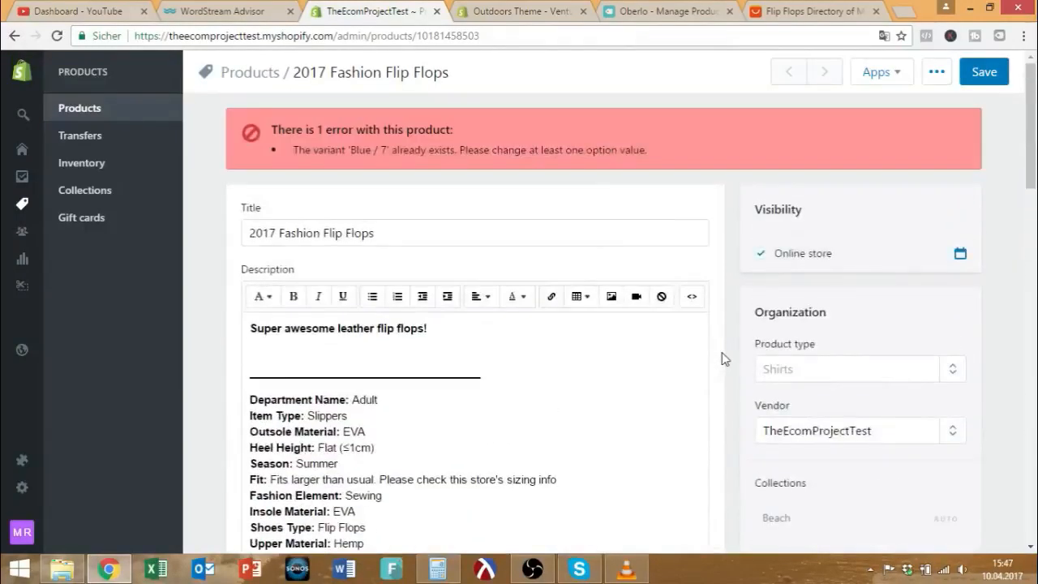
pyautogui.scroll(-4, 586, 389)
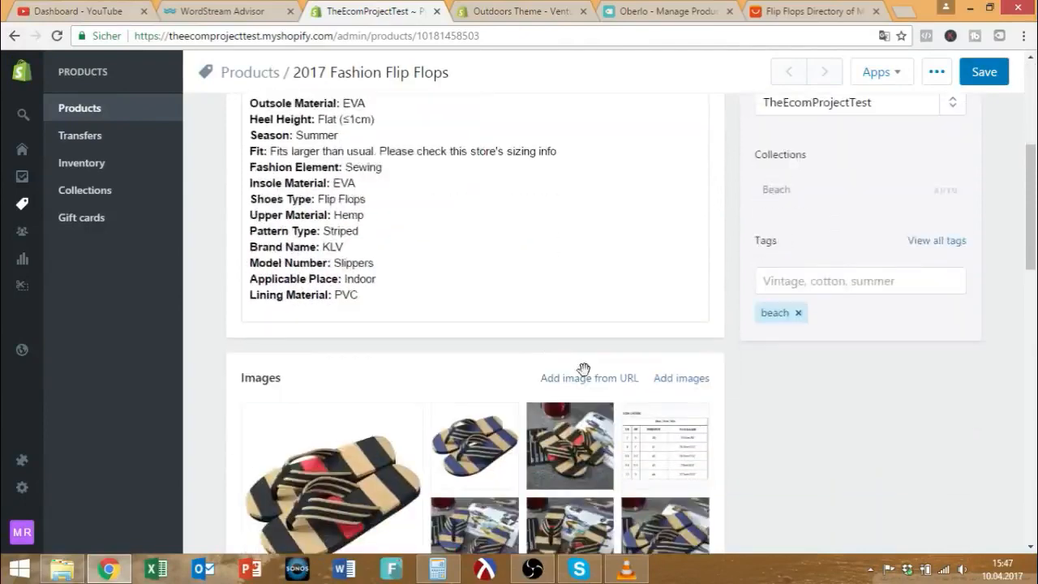
pyautogui.scroll(-10, 583, 369)
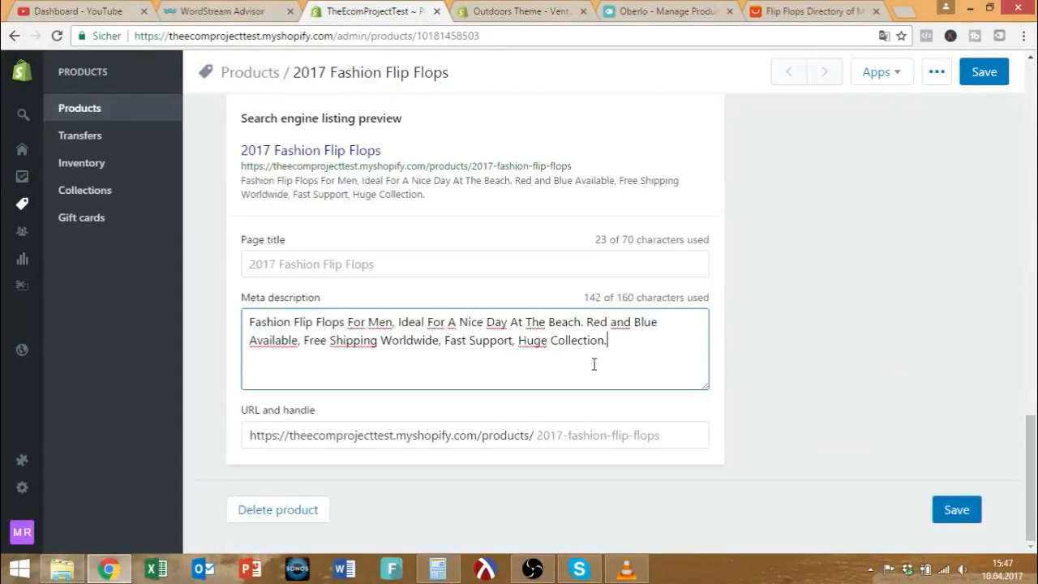
# Change the URL handle to 78h3h2zugu, then go to Apps and leave without saving.
pyautogui.moveTo(538, 434)
pyautogui.mouseDown()
pyautogui.moveTo(675, 435)
pyautogui.moveTo(536, 436)
pyautogui.mouseUp()
pyautogui.write('78h3h2zug')
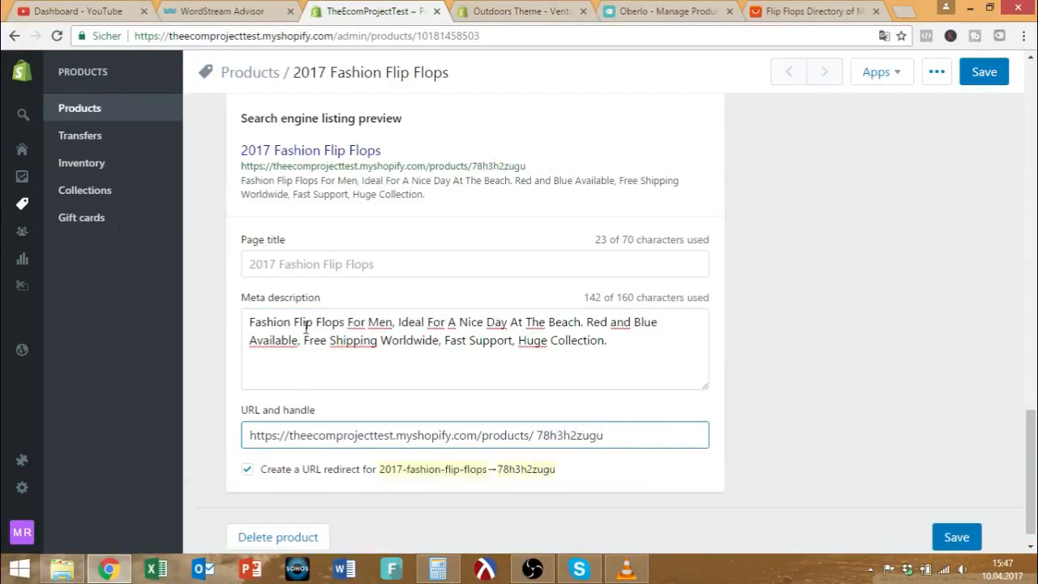
pyautogui.write('u')
pyautogui.doubleClick(586, 438)
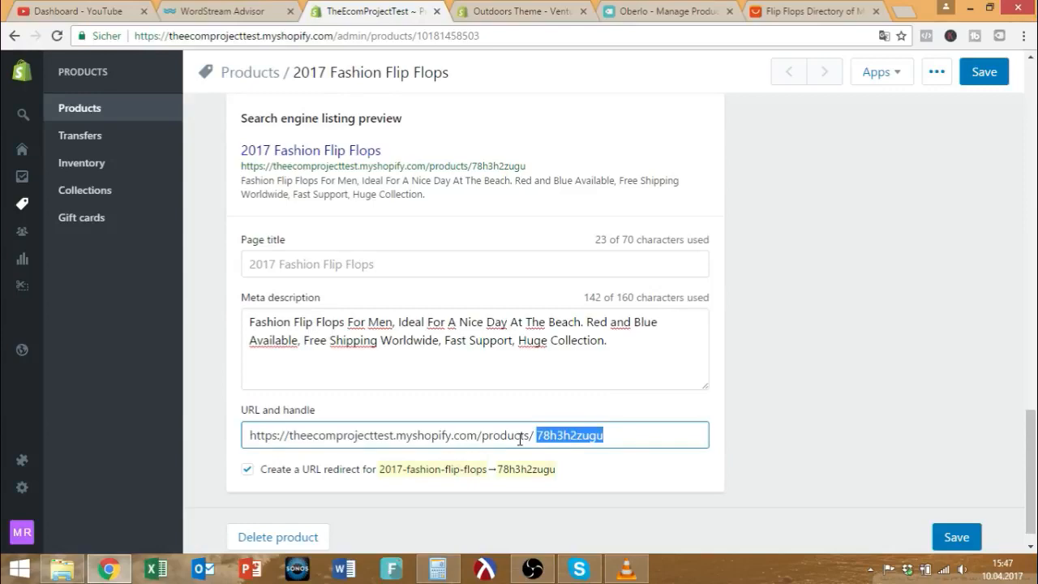
pyautogui.scroll(15, 421, 357)
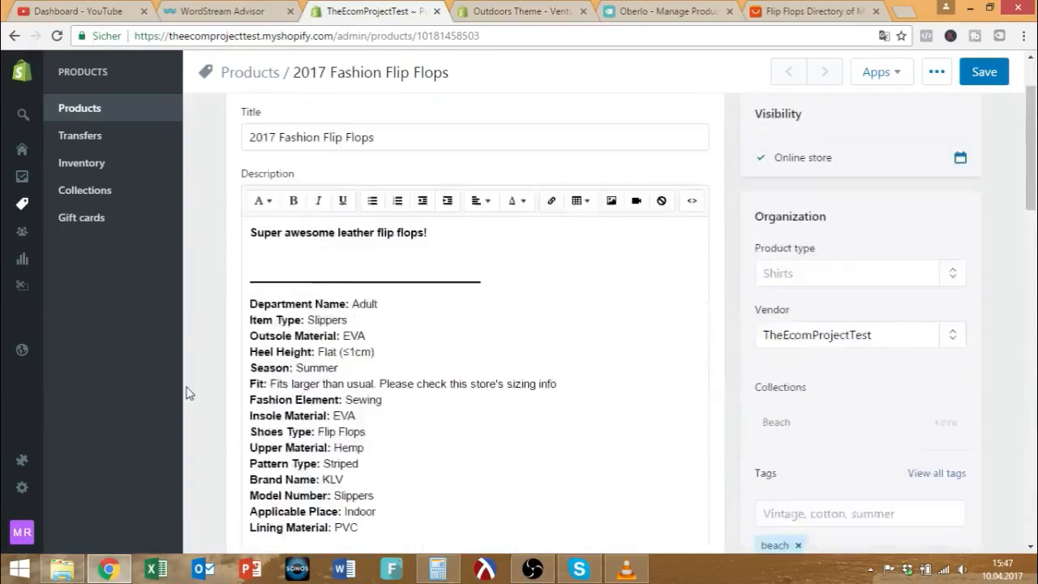
pyautogui.click(34, 461)
pyautogui.click(678, 233)
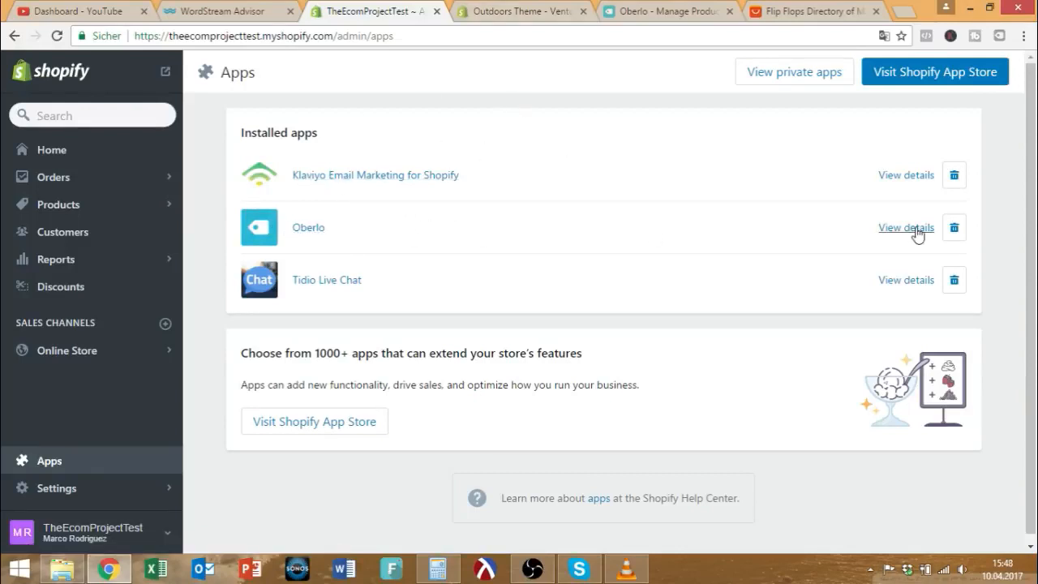
# Launch Klaviyo Email Marketing in a new tab and return to the TheEcomProjectTest admin tab.
pyautogui.click(349, 182)
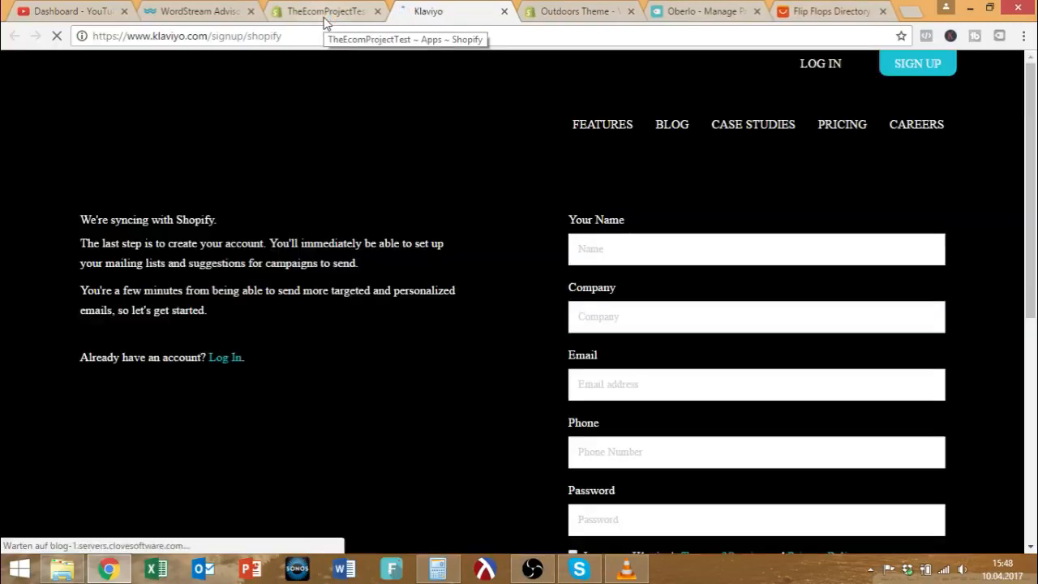
pyautogui.click(324, 18)
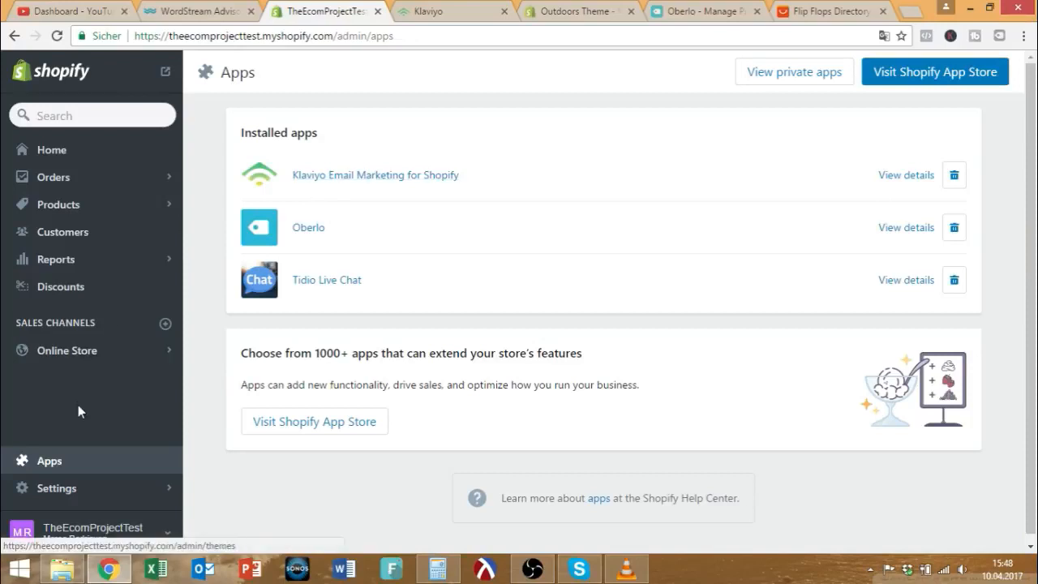
# Open the Order confirmation template under Settings > Notifications.
pyautogui.click(81, 488)
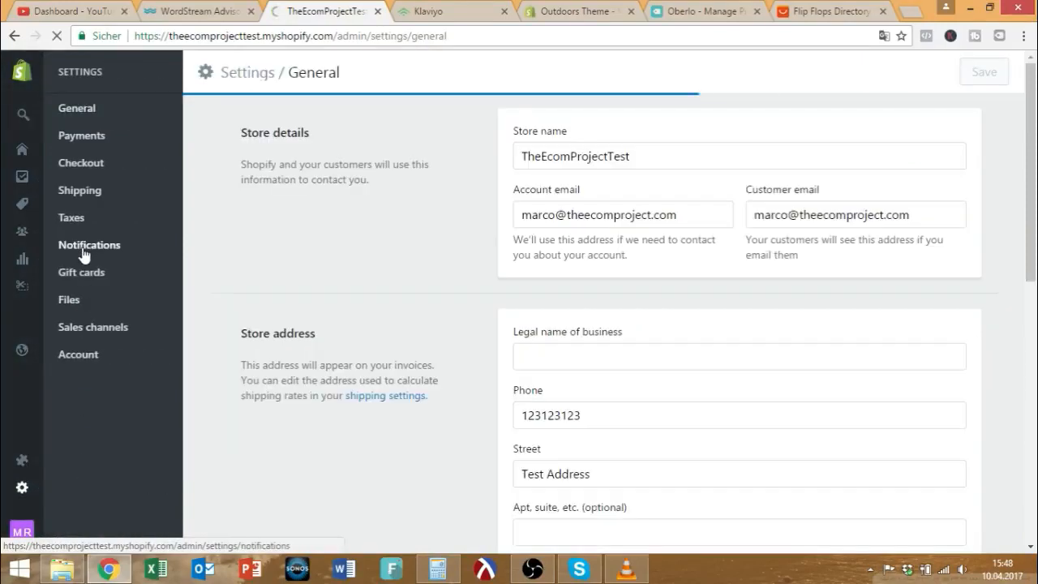
pyautogui.click(86, 252)
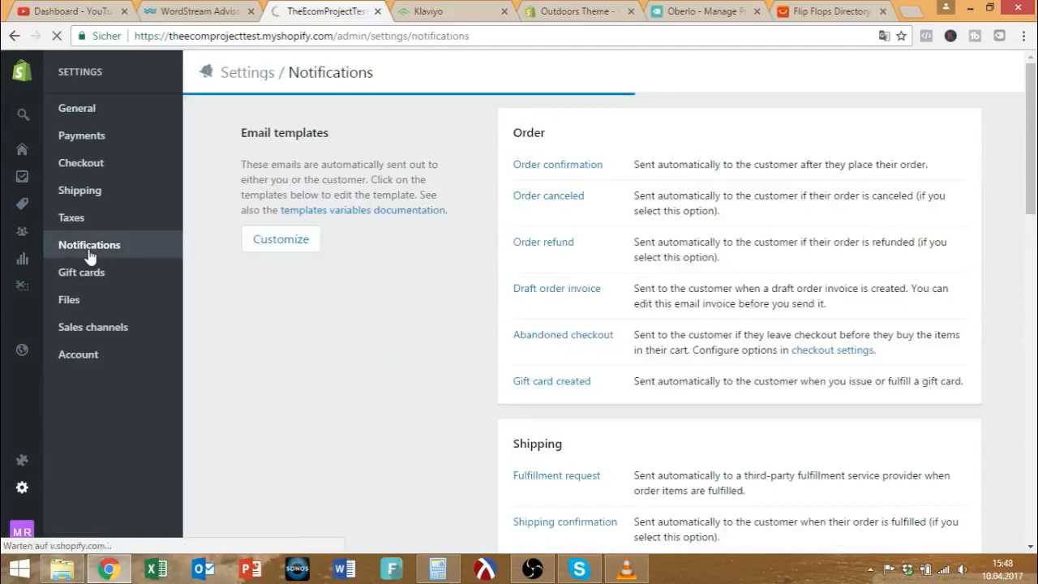
pyautogui.click(554, 166)
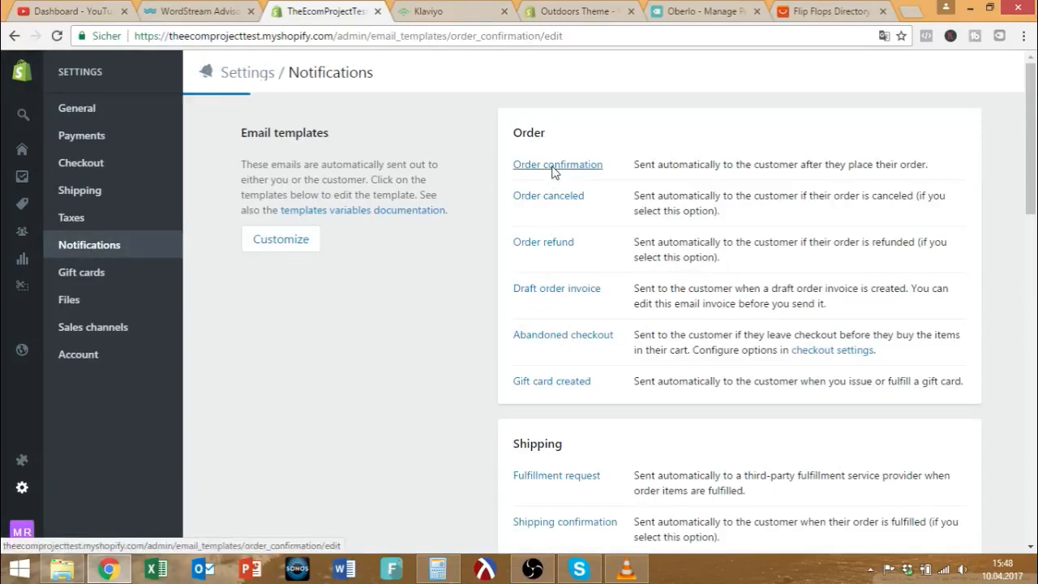
pyautogui.scroll(-3, 423, 285)
pyautogui.scroll(3, 454, 247)
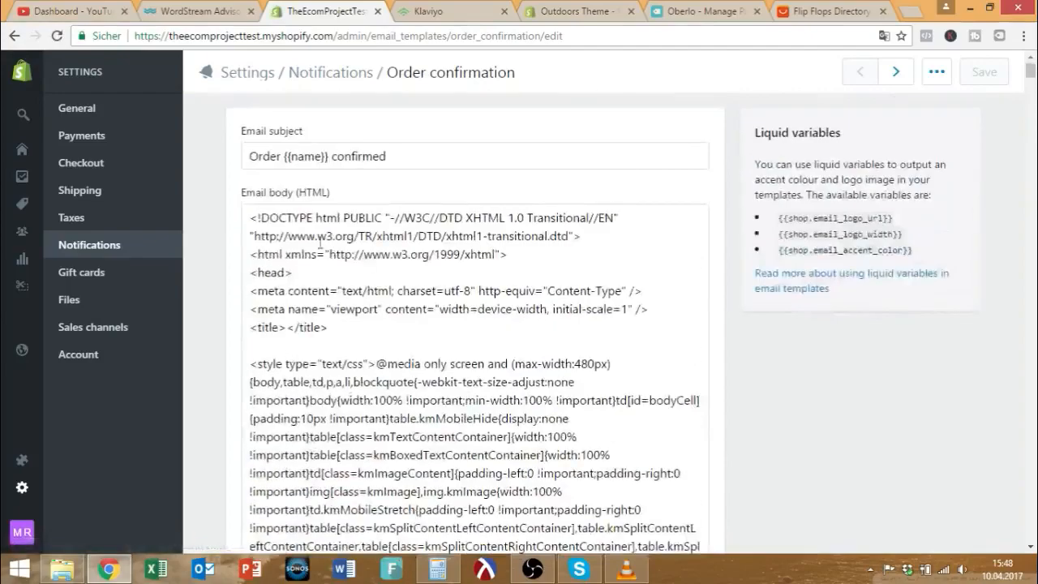
# Select and scroll through the Email body (HTML) code, then return to the Apps list.
pyautogui.moveTo(250, 219); pyautogui.dragTo(557, 466)
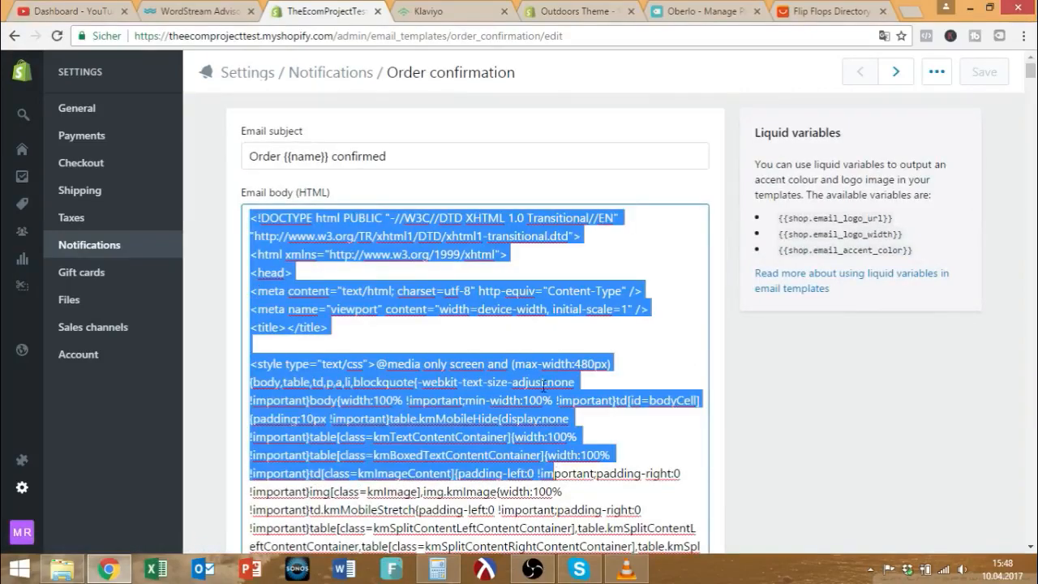
pyautogui.scroll(-5, 546, 391)
pyautogui.scroll(-15, 519, 305)
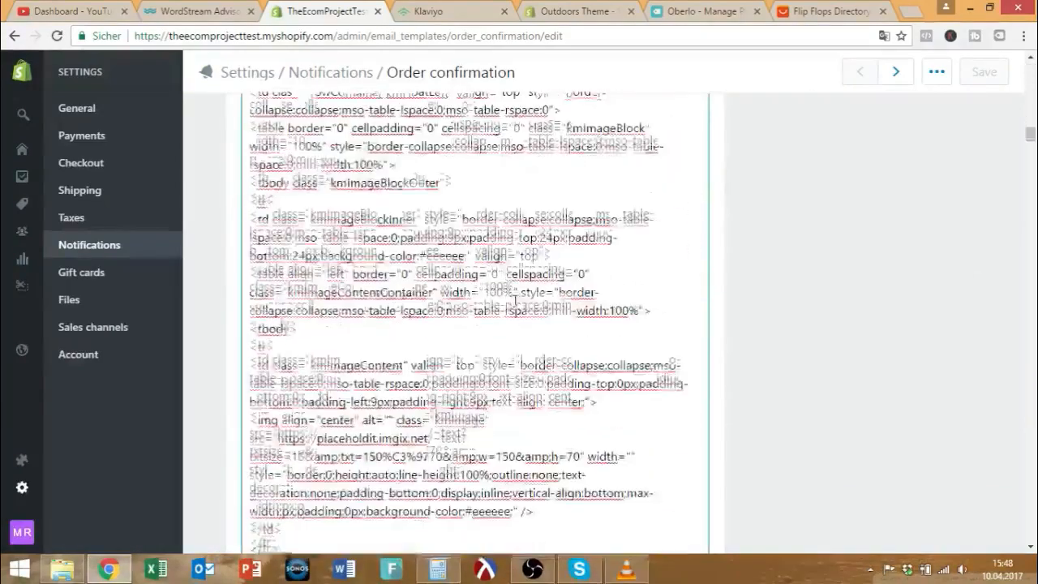
pyautogui.scroll(-15, 514, 301)
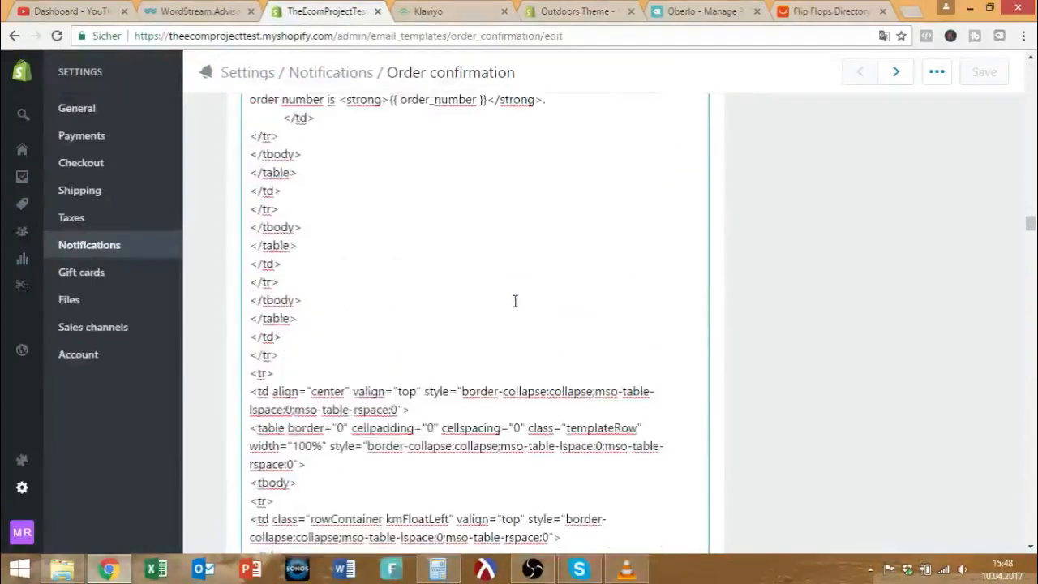
pyautogui.scroll(-15, 515, 300)
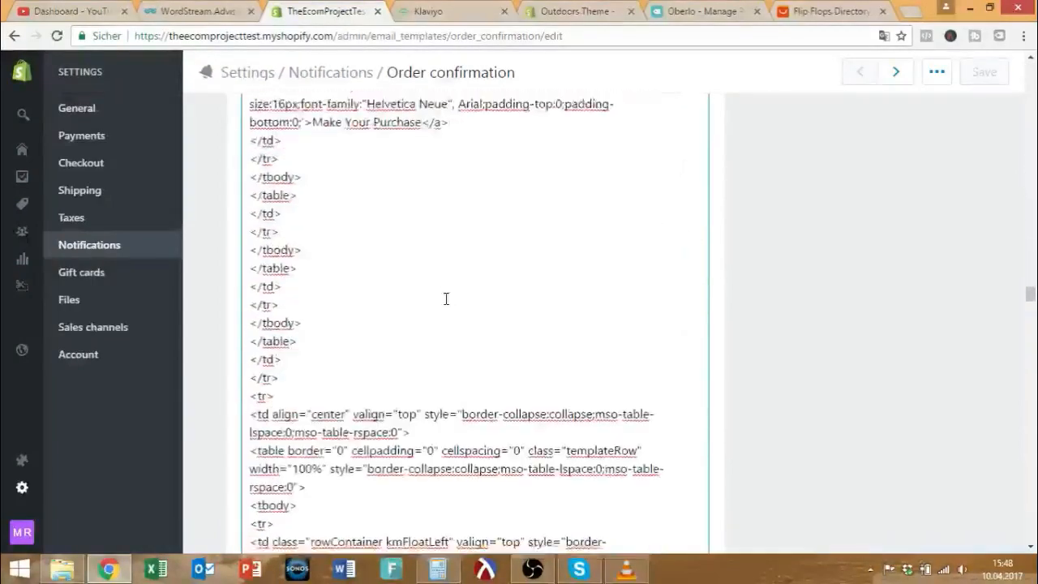
pyautogui.scroll(-10, 446, 300)
pyautogui.scroll(9, 567, 297)
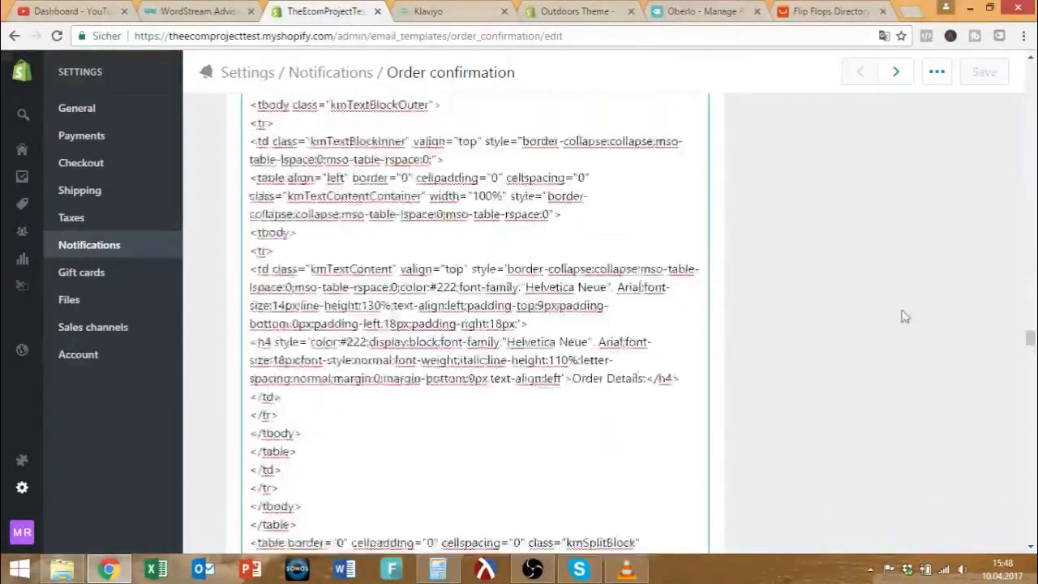
pyautogui.moveTo(1029, 323); pyautogui.dragTo(1030, 68)
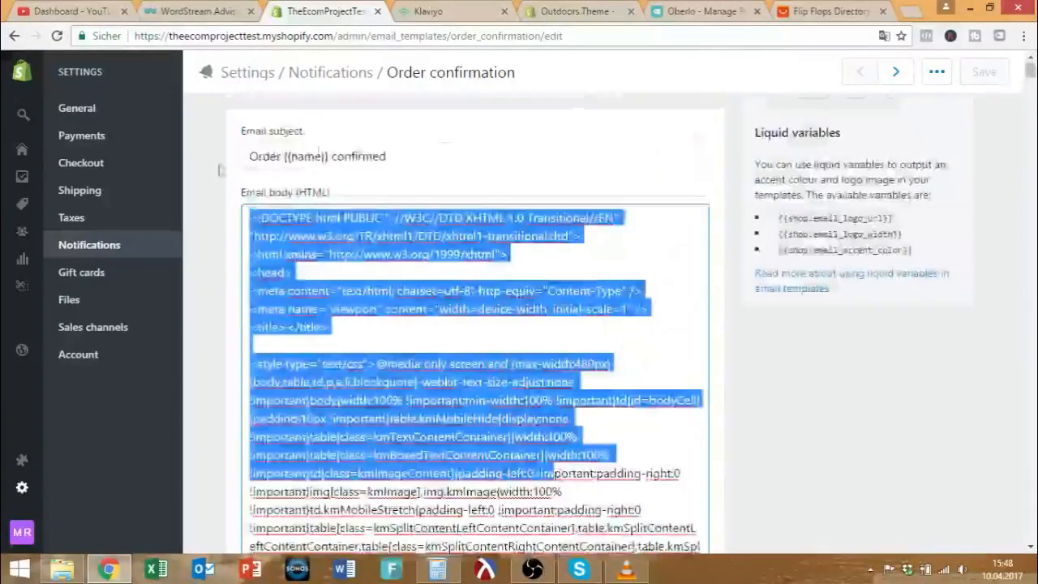
pyautogui.moveTo(23, 487)
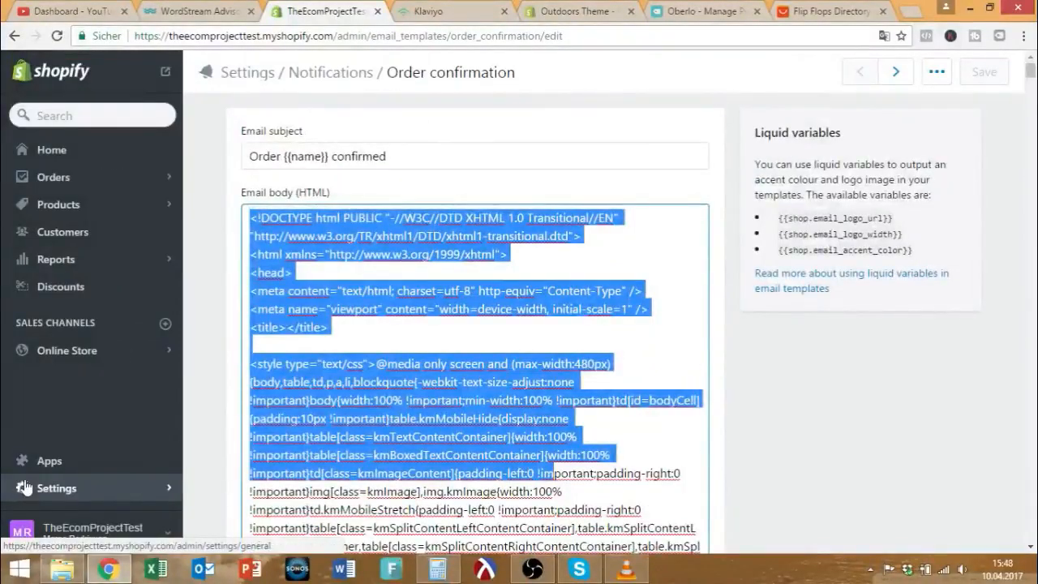
pyautogui.click(32, 459)
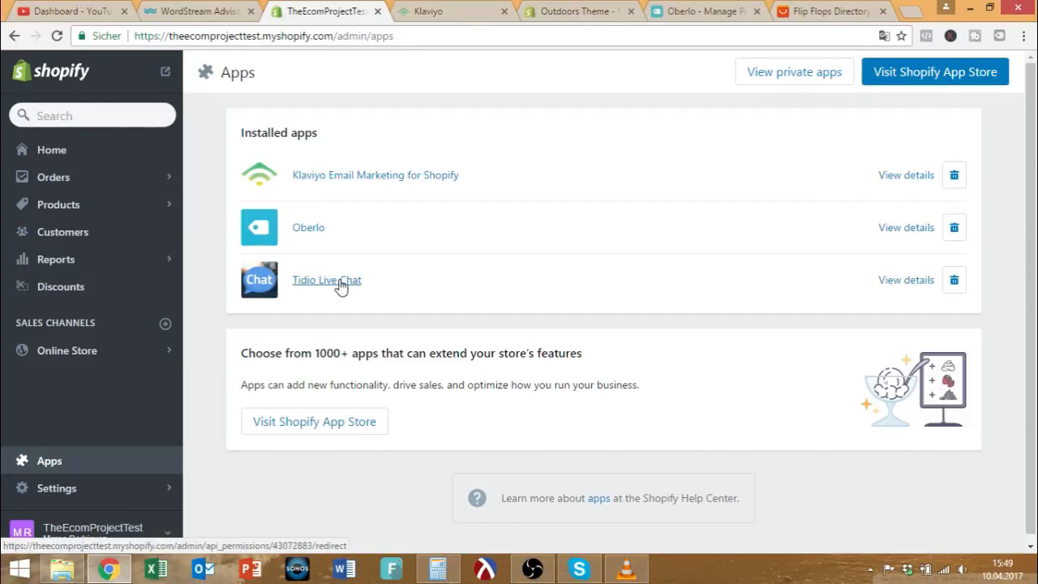
# Open the Shopify App Store in a new tab from the store's Apps page.
pyautogui.click(897, 65)
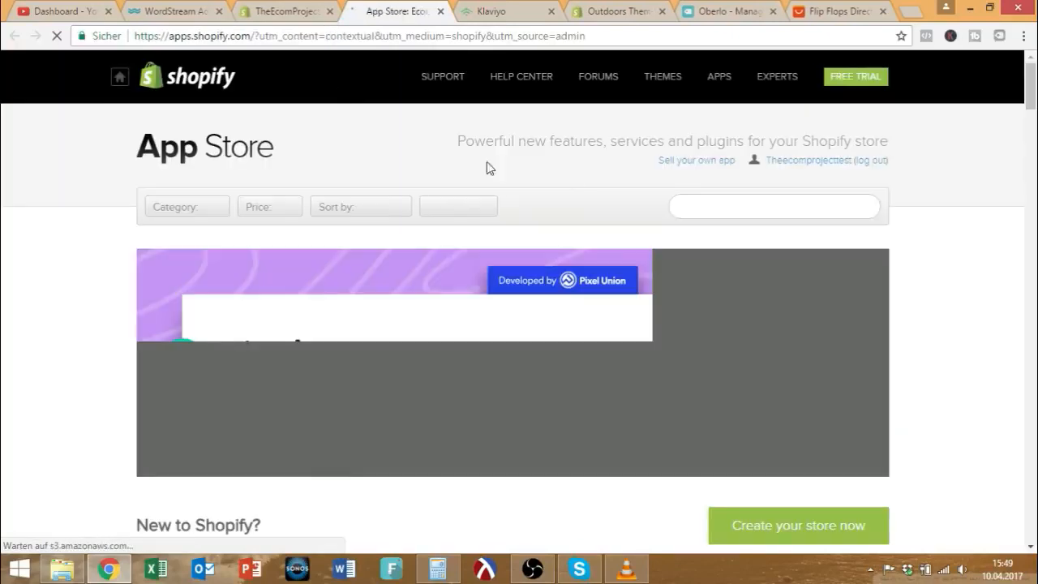
# Search the App Store for 'image optimizer' and open the Minifier - Image and Website Optimization listing.
pyautogui.click(770, 207)
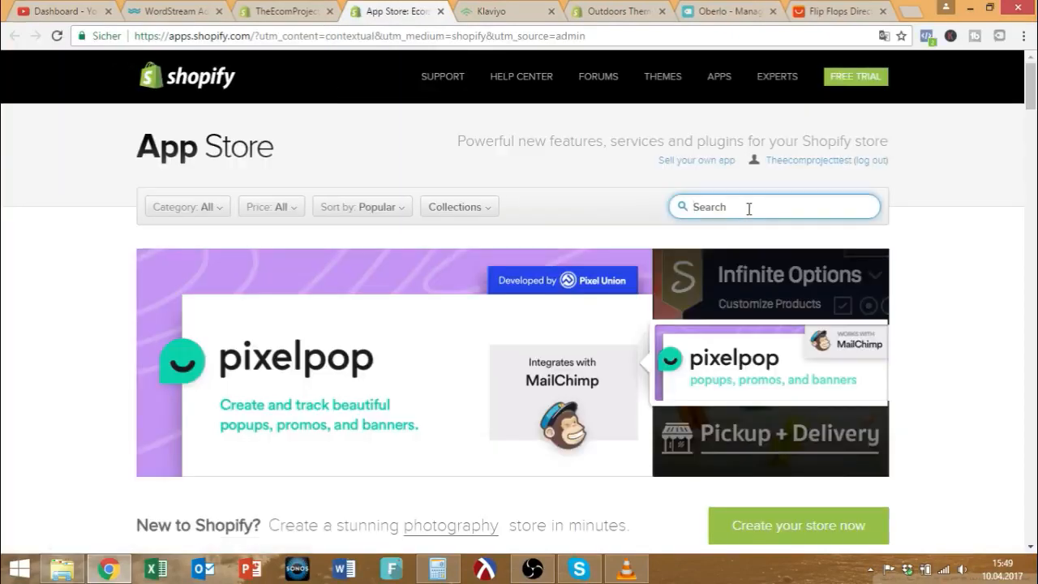
pyautogui.write('image optimizer')
pyautogui.press('Return')
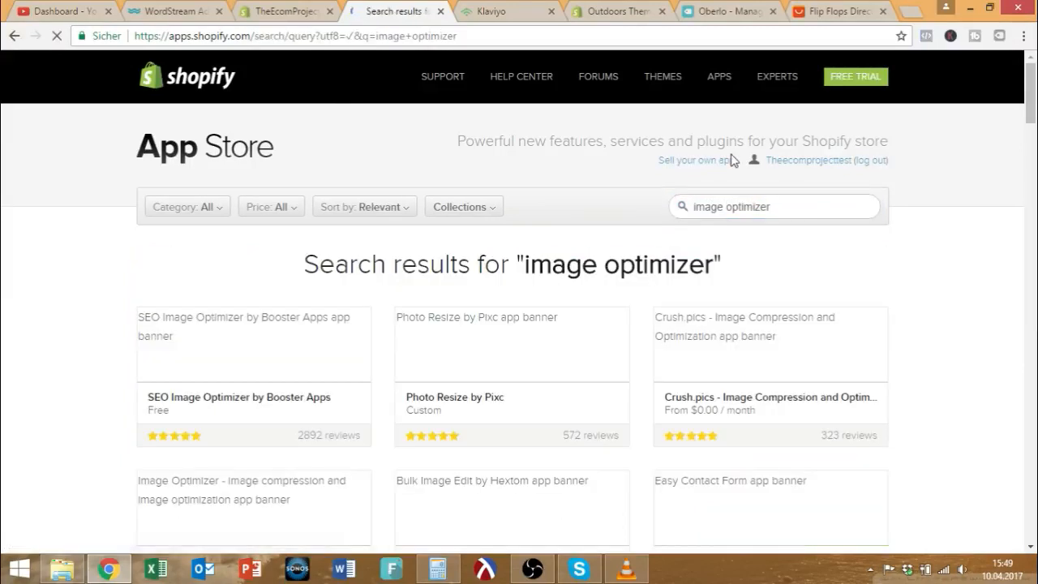
pyautogui.scroll(-2, 475, 295)
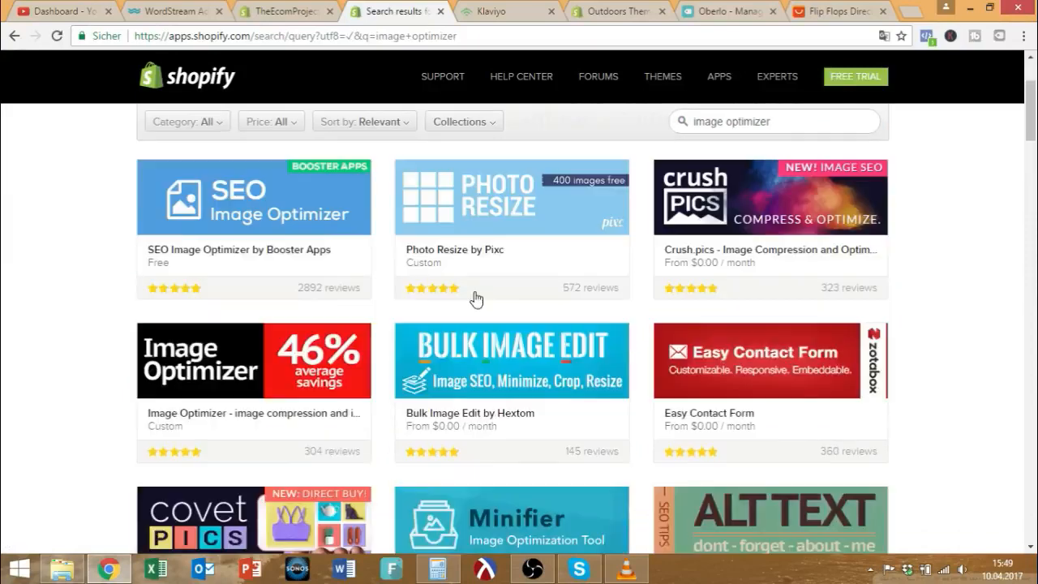
pyautogui.scroll(-3, 475, 295)
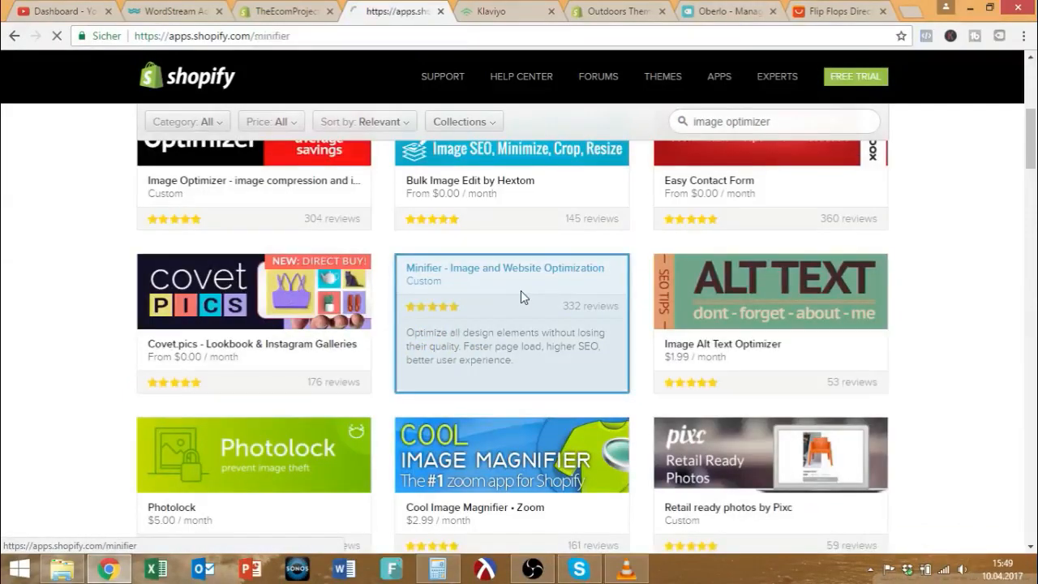
pyautogui.click(520, 292)
pyautogui.moveTo(354, 345); pyautogui.dragTo(188, 308)
pyautogui.click(330, 324)
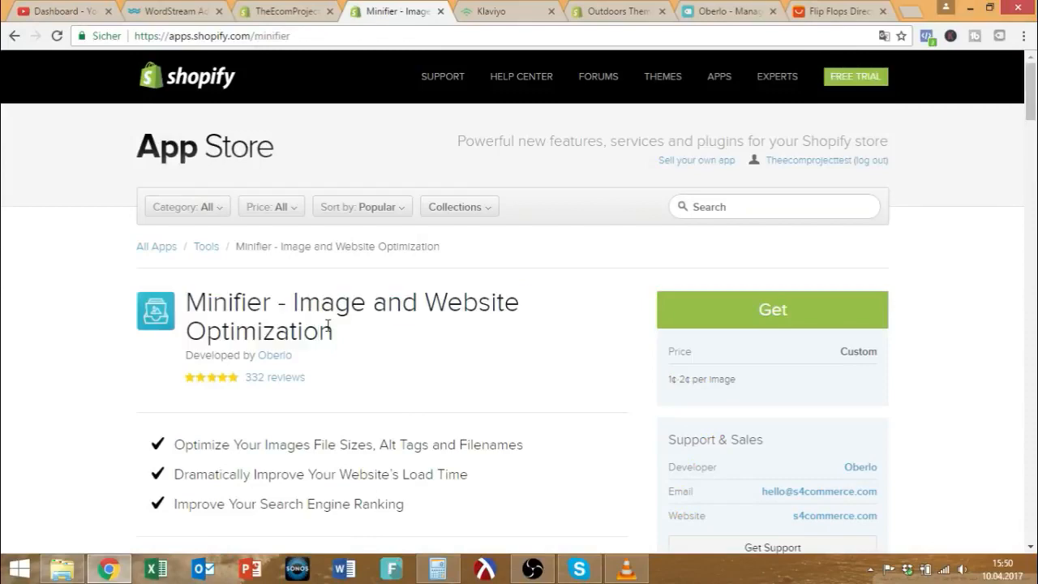
pyautogui.scroll(-3, 630, 311)
pyautogui.scroll(2, 681, 263)
pyautogui.moveTo(669, 302)
pyautogui.mouseDown()
pyautogui.moveTo(688, 301)
pyautogui.moveTo(663, 304)
pyautogui.mouseUp()
pyautogui.click(689, 302)
pyautogui.click(656, 312)
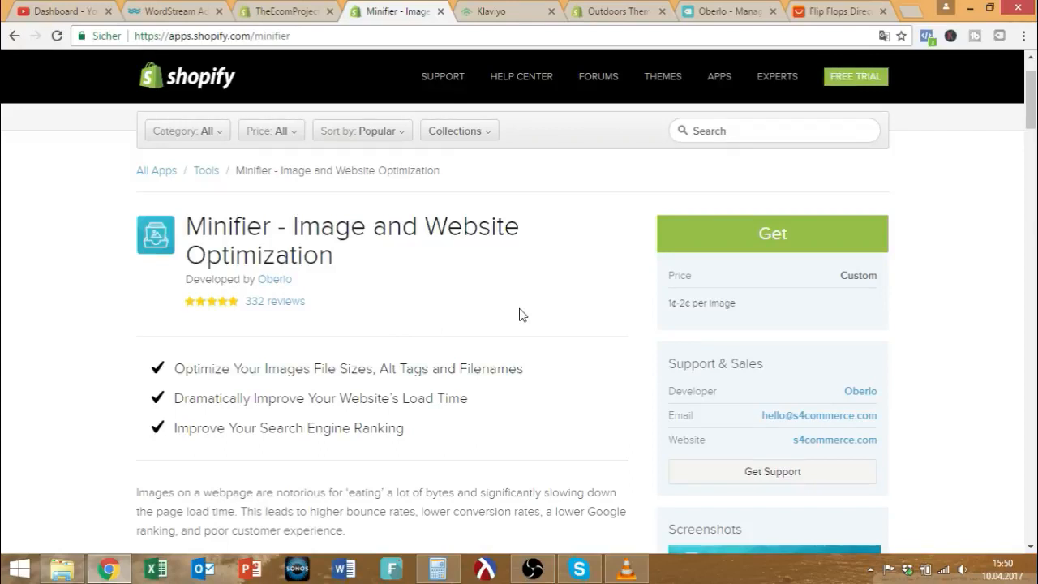
pyautogui.scroll(-3, 522, 315)
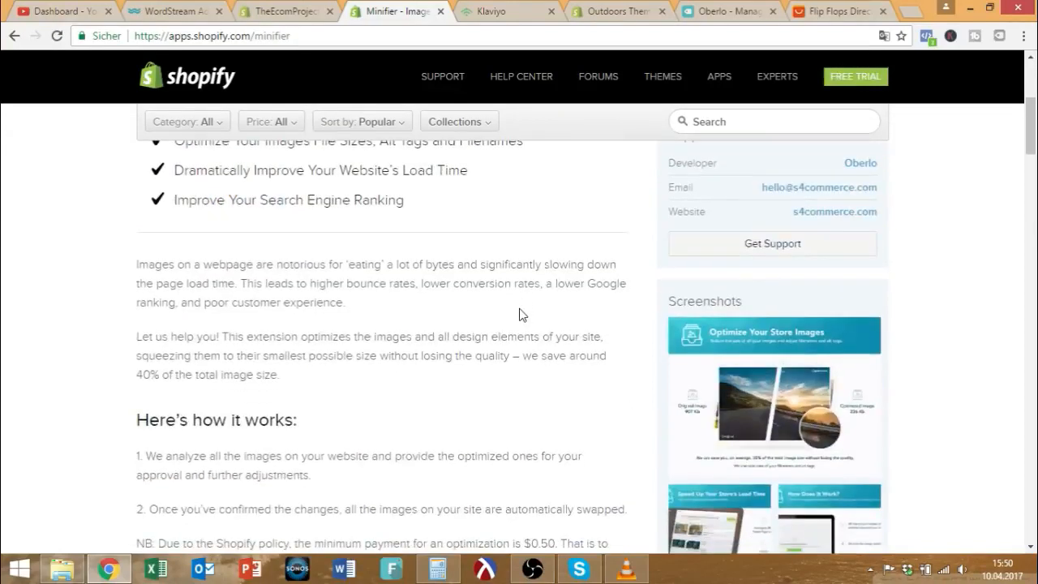
pyautogui.scroll(2, 522, 314)
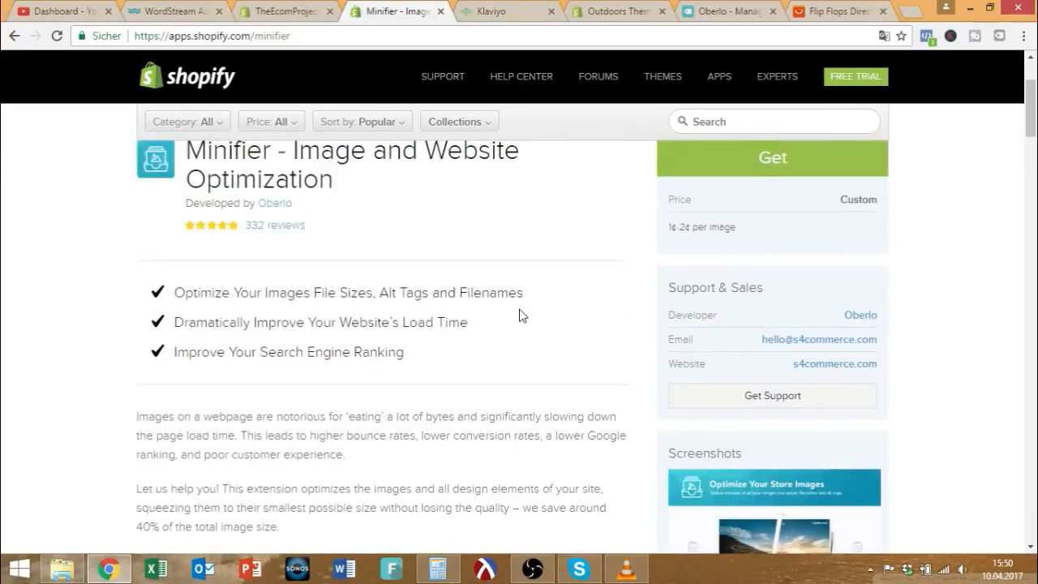
pyautogui.scroll(2, 543, 318)
pyautogui.scroll(-1, 543, 318)
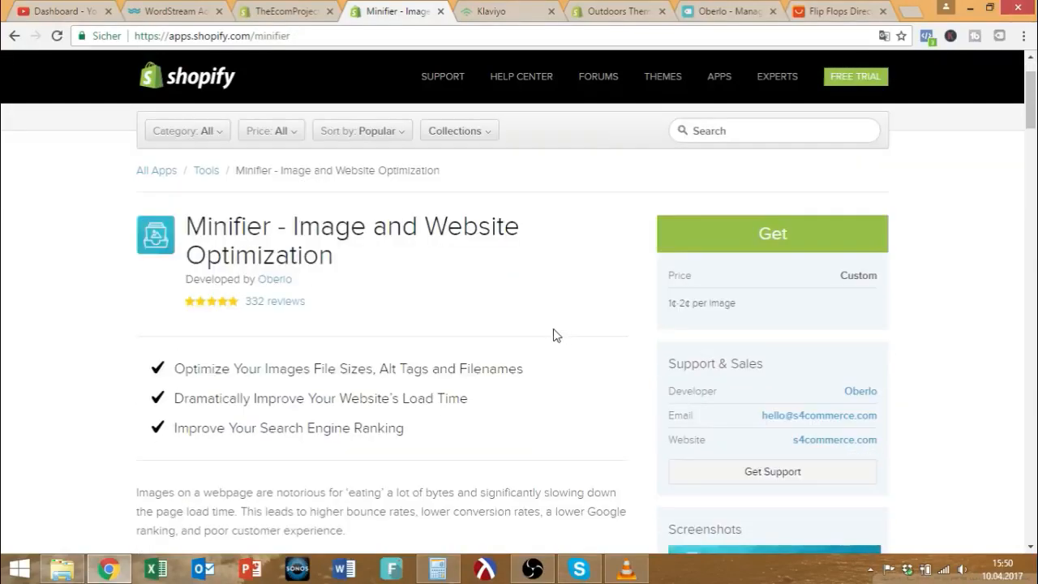
pyautogui.scroll(-6, 489, 320)
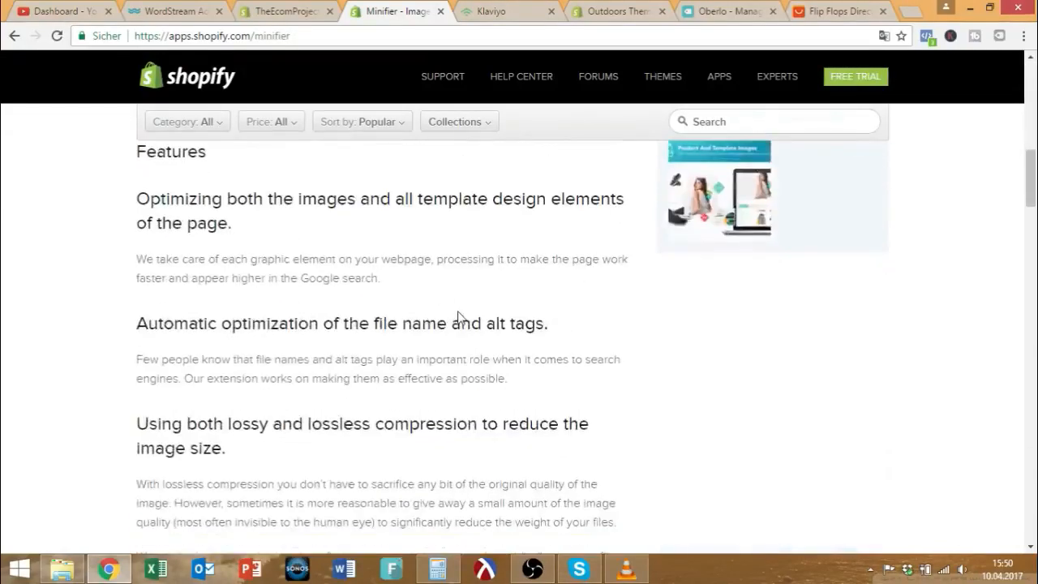
pyautogui.scroll(-10, 458, 317)
pyautogui.scroll(15, 442, 332)
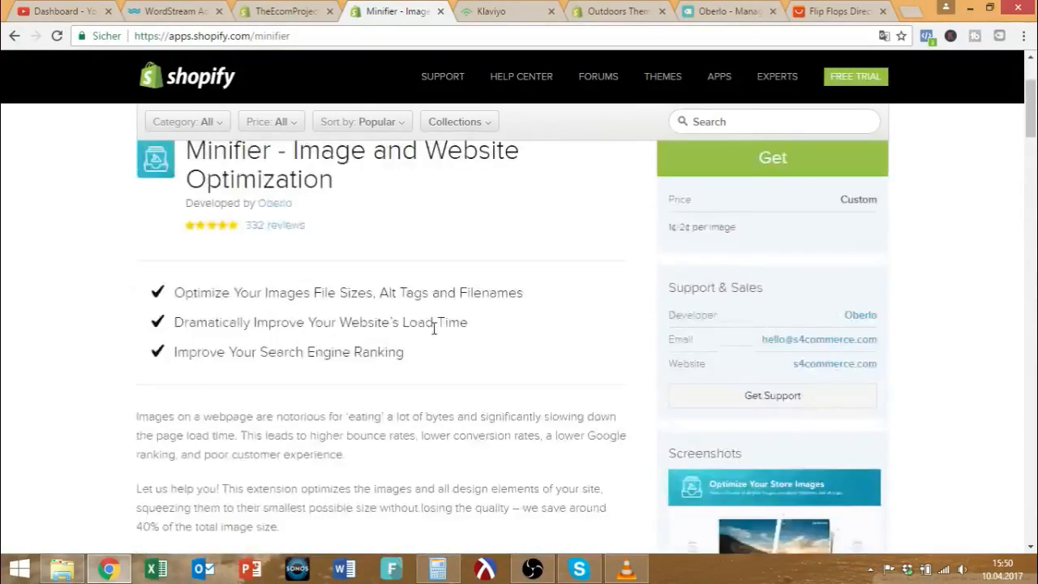
pyautogui.scroll(3, 434, 328)
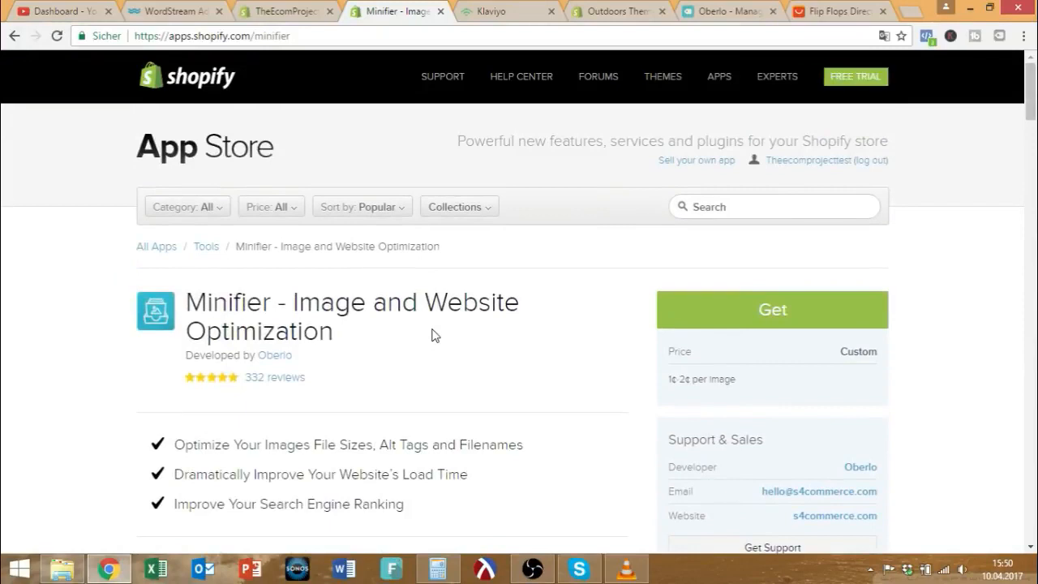
pyautogui.moveTo(340, 332); pyautogui.dragTo(187, 283)
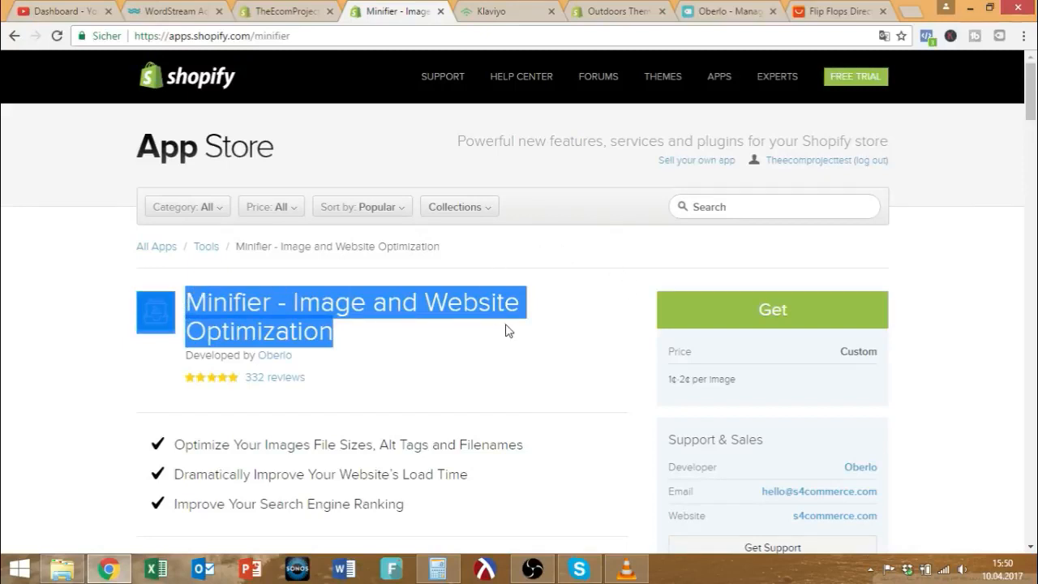
pyautogui.click(344, 334)
pyautogui.moveTo(343, 334); pyautogui.dragTo(193, 307)
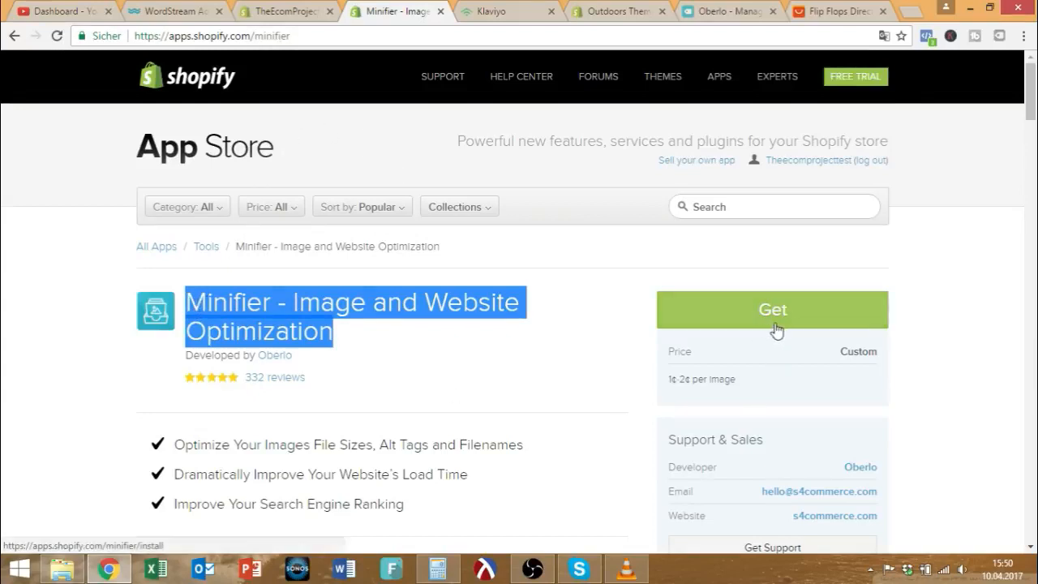
pyautogui.moveTo(663, 376); pyautogui.dragTo(766, 387)
pyautogui.click(465, 396)
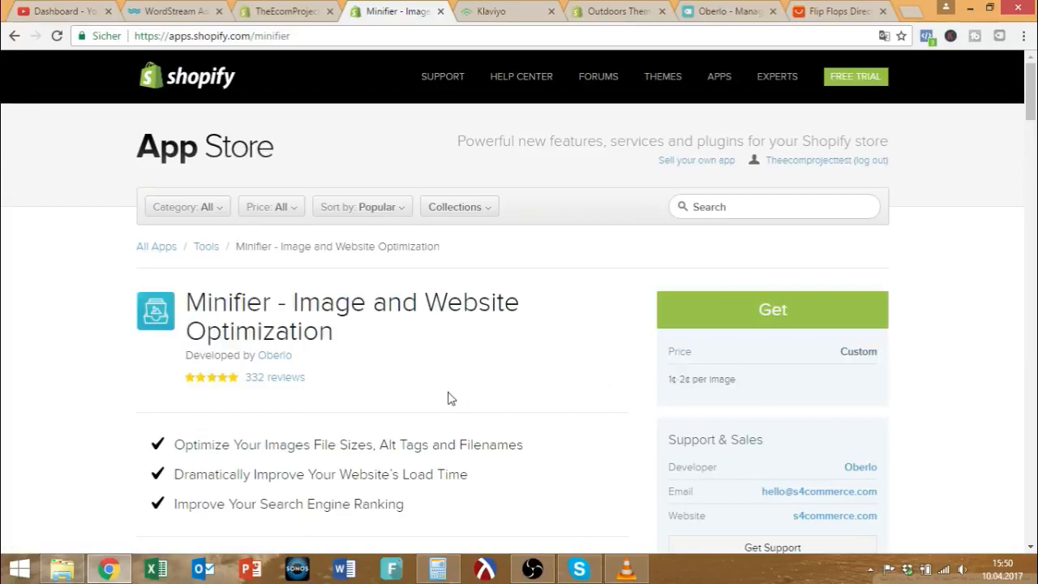
pyautogui.scroll(-4, 394, 381)
pyautogui.scroll(-3, 347, 443)
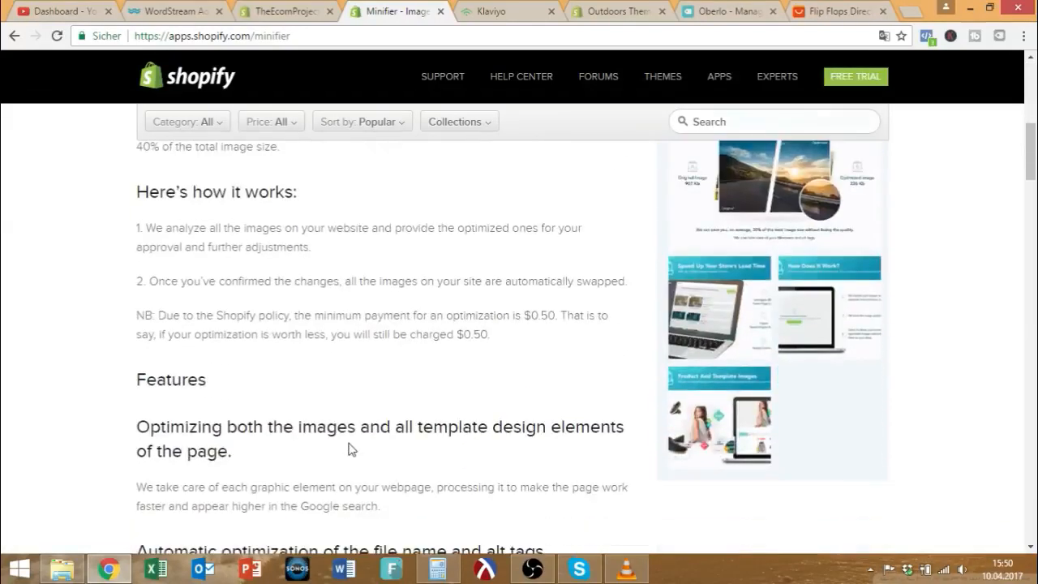
pyautogui.moveTo(516, 355); pyautogui.dragTo(459, 335)
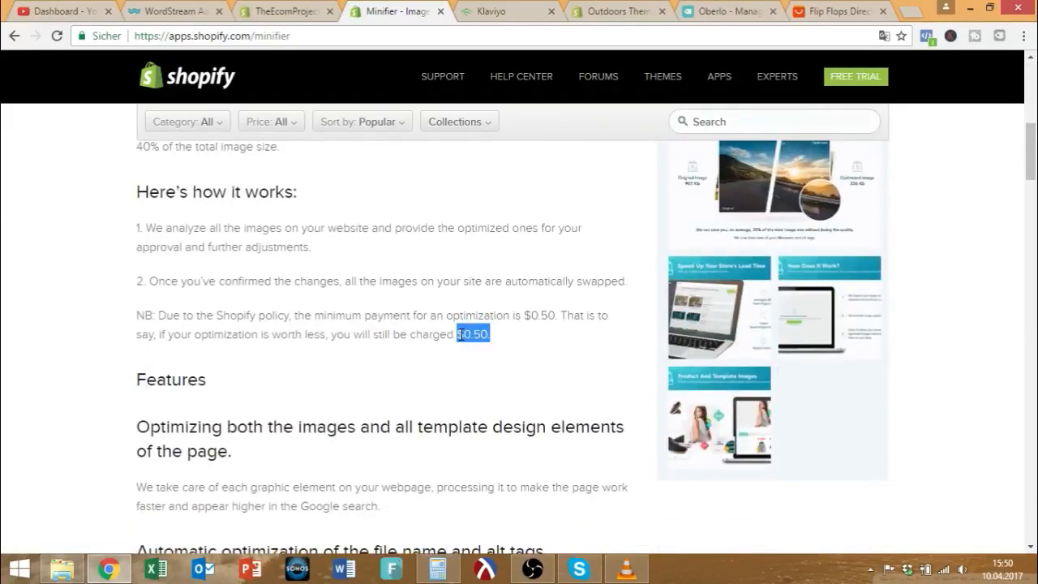
pyautogui.moveTo(216, 316); pyautogui.dragTo(295, 316)
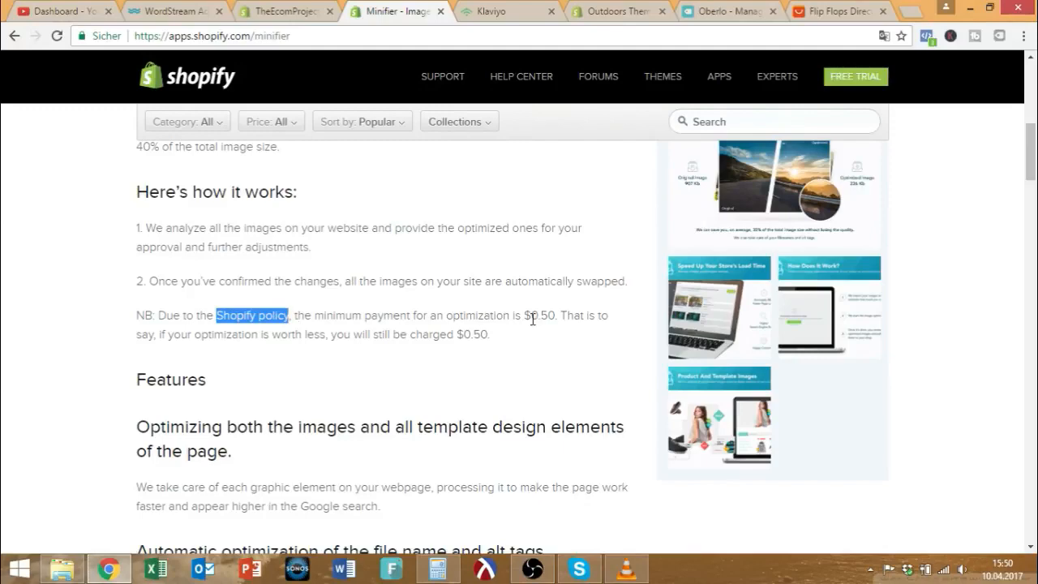
pyautogui.scroll(8, 519, 344)
pyautogui.click(738, 213)
# Search the App Store for 'lucky orange' and open the Lucky Orange app listing.
pyautogui.write('l')
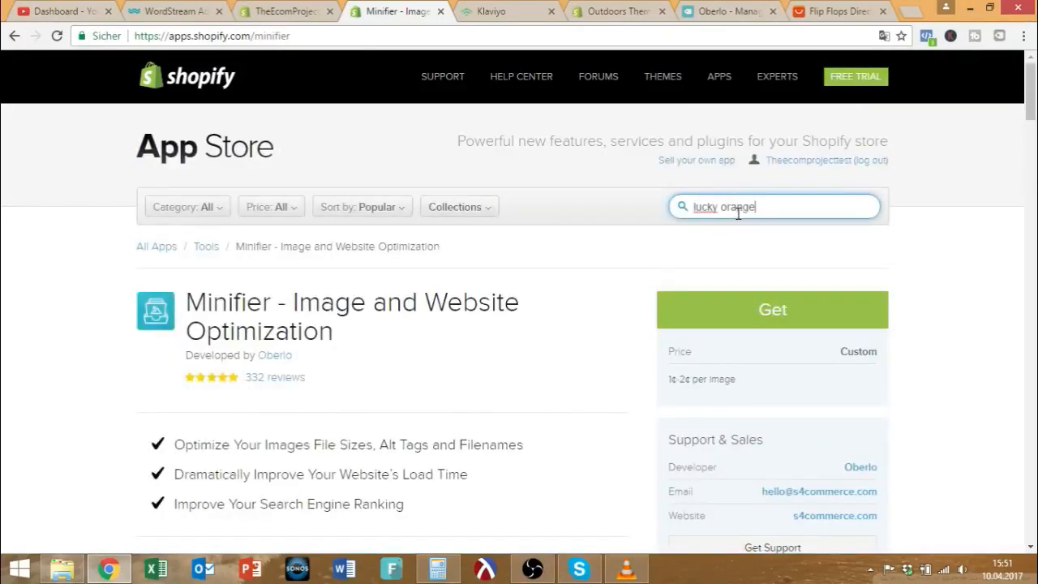
pyautogui.write('ucky orange')
pyautogui.press('Return')
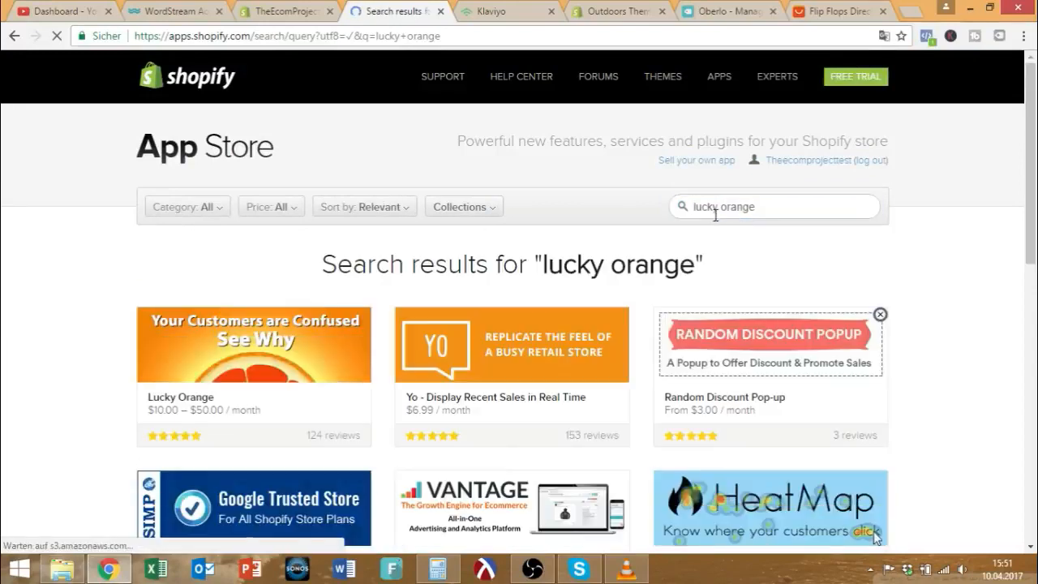
pyautogui.click(332, 402)
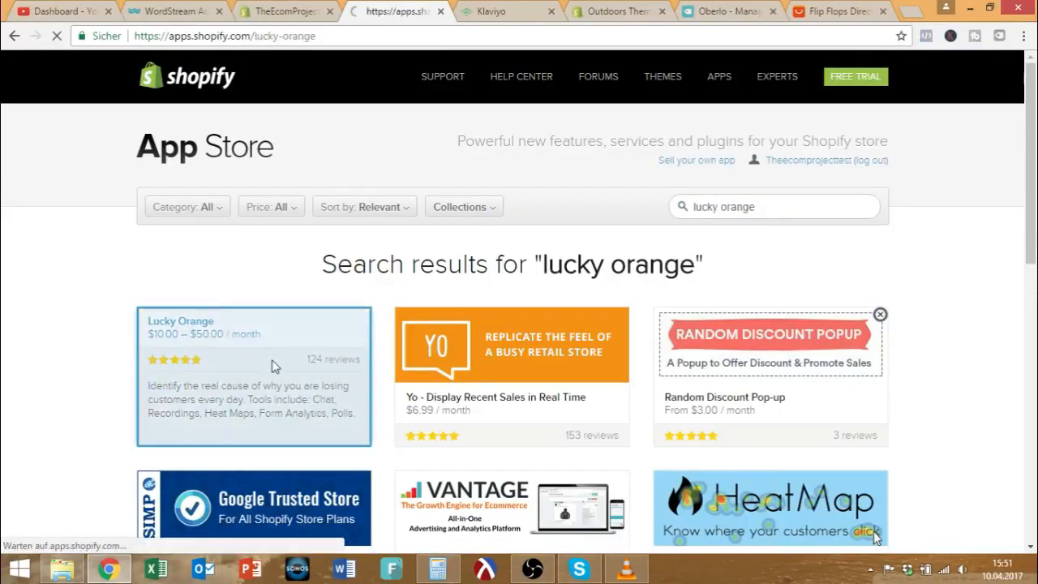
pyautogui.scroll(-3, 420, 367)
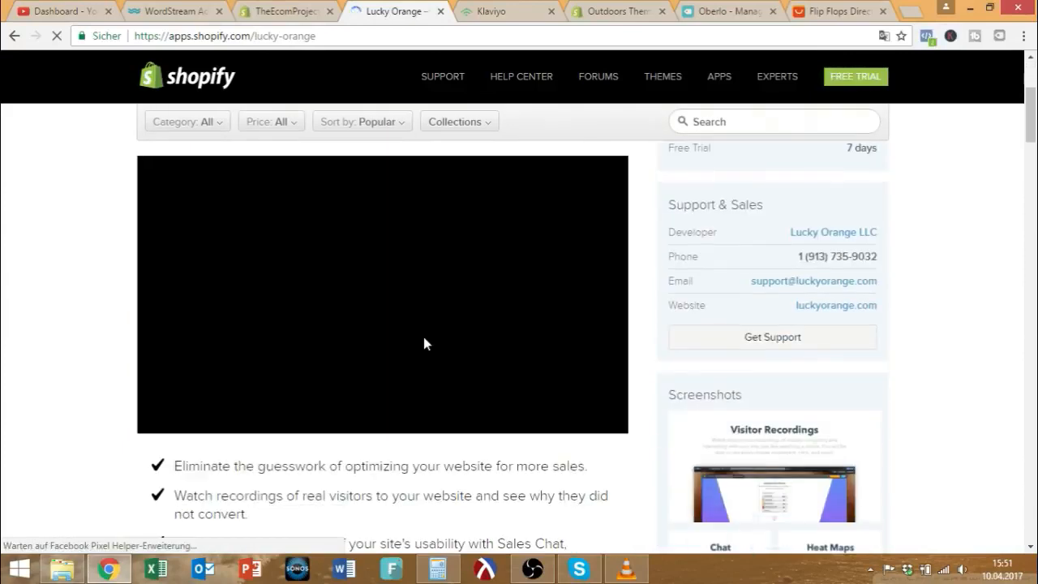
pyautogui.scroll(1, 401, 344)
pyautogui.scroll(1, 401, 345)
pyautogui.scroll(-5, 389, 347)
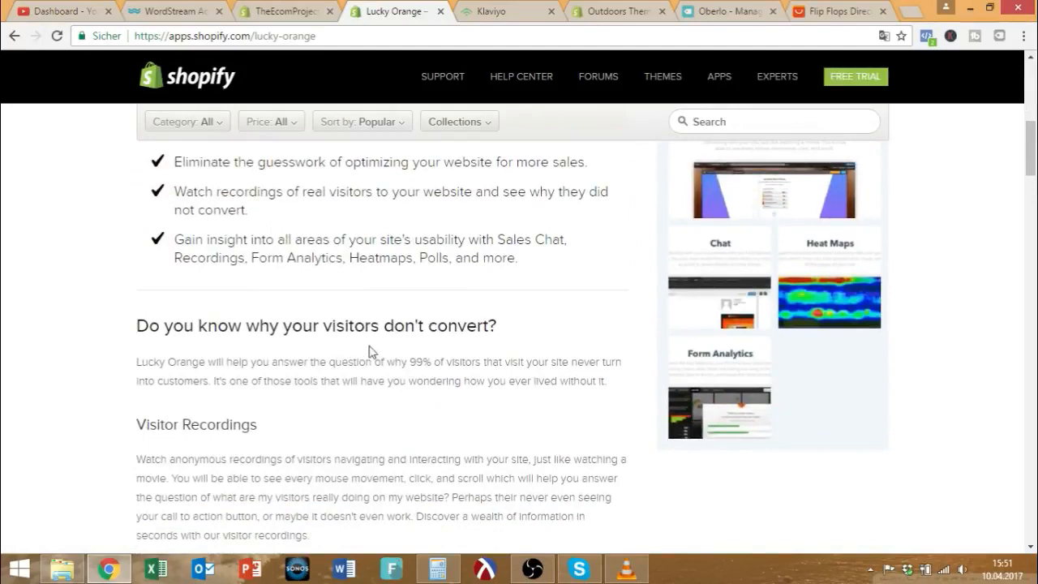
# Review Lucky Orange's Form Analytics description, benefits and $10–$50/month pricing with 7-day trial.
pyautogui.scroll(-6, 374, 353)
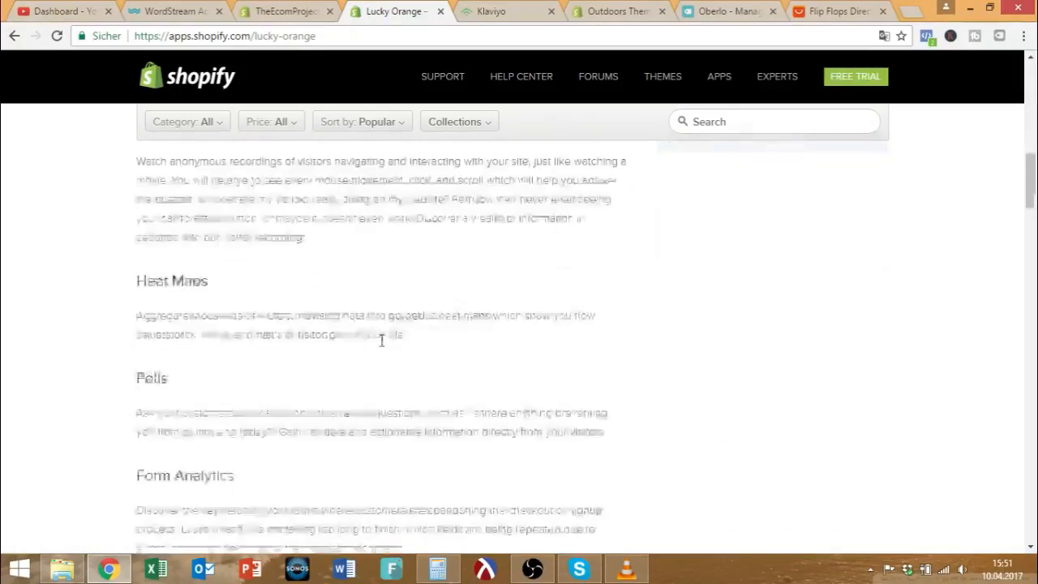
pyautogui.scroll(1, 347, 377)
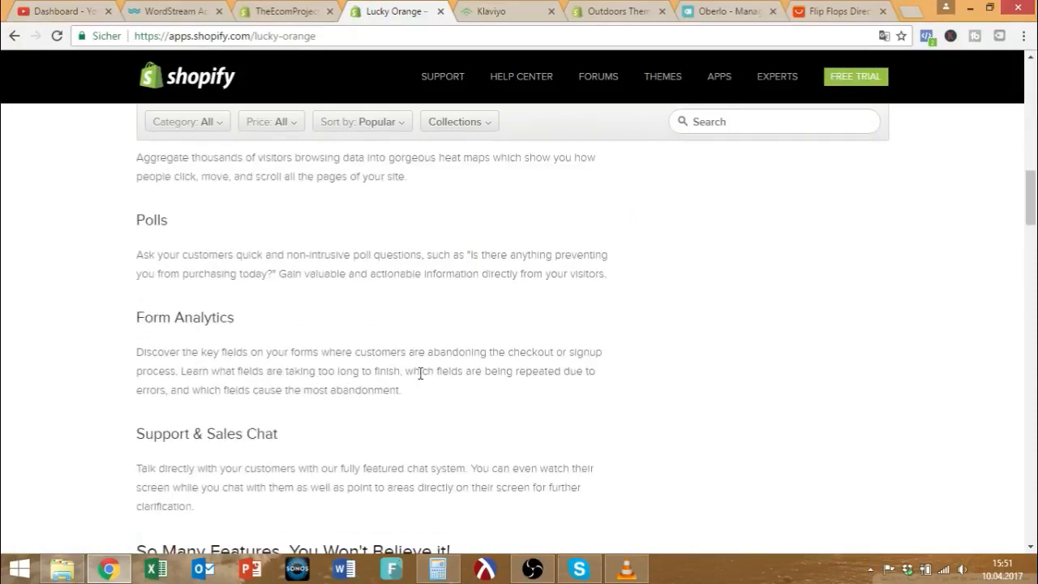
pyautogui.moveTo(587, 372); pyautogui.dragTo(421, 376)
pyautogui.scroll(2, 479, 376)
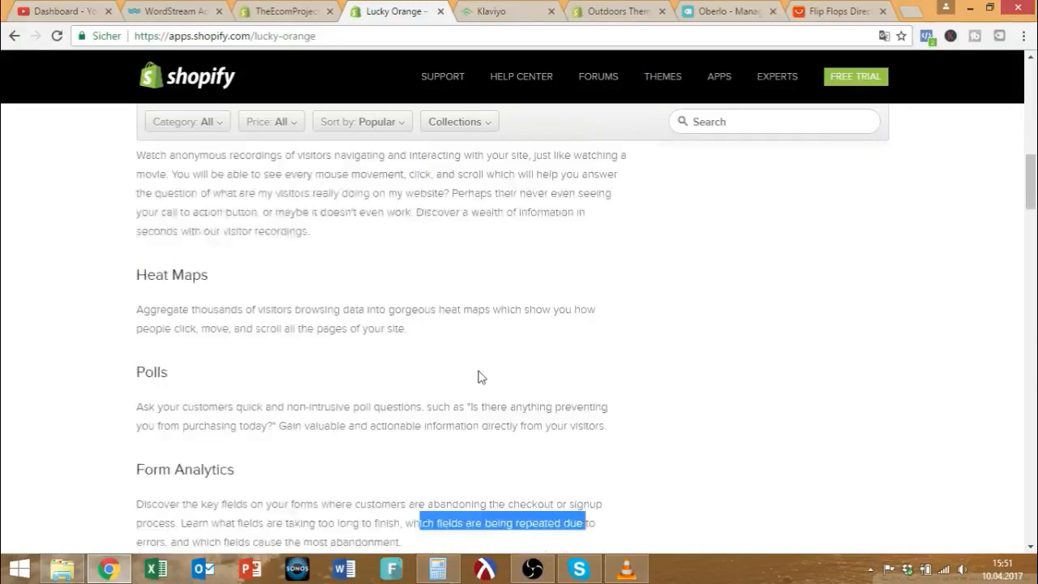
pyautogui.scroll(3, 450, 389)
pyautogui.scroll(5, 450, 381)
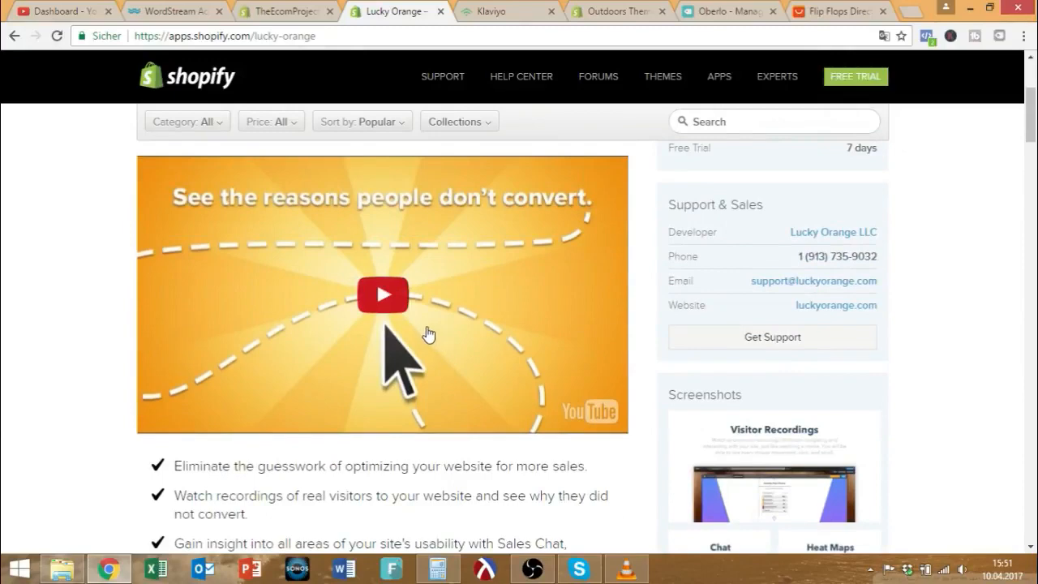
pyautogui.scroll(-1, 428, 334)
pyautogui.moveTo(174, 390); pyautogui.dragTo(596, 396)
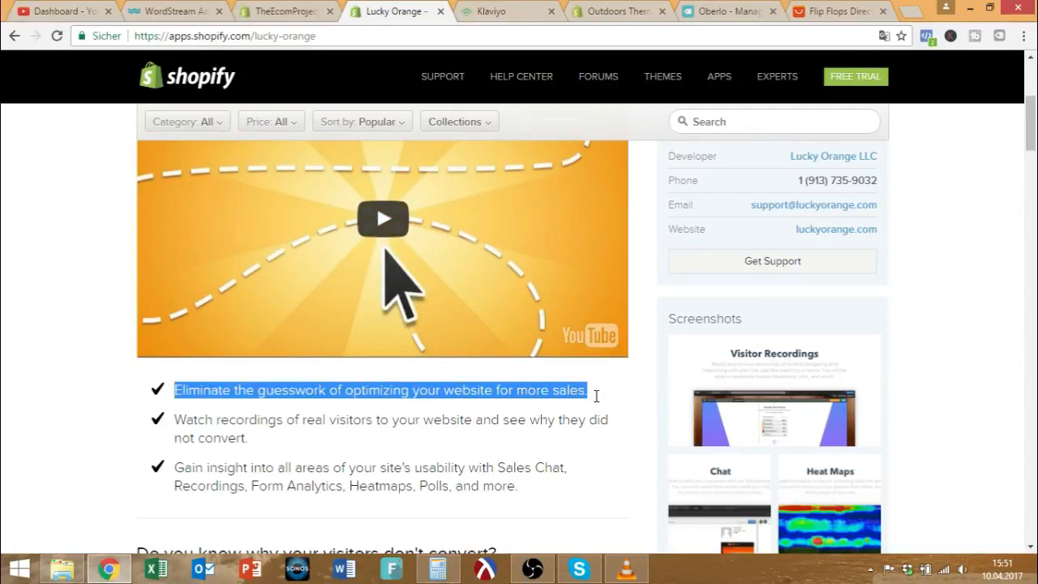
pyautogui.scroll(-3, 565, 392)
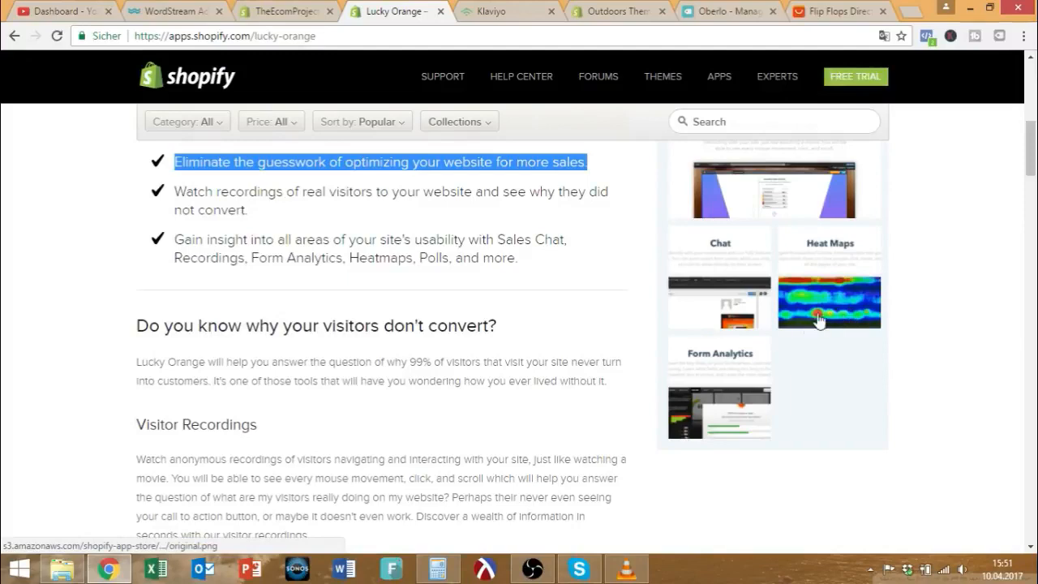
pyautogui.scroll(7, 517, 333)
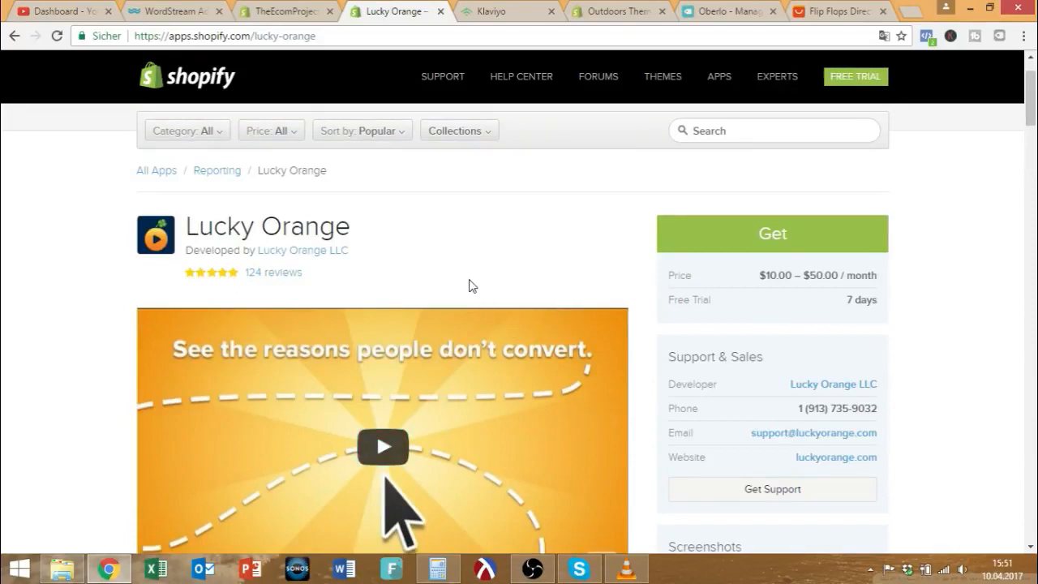
pyautogui.click(694, 130)
# Search for 'privy' and scroll through the Privy free email popups with exit intent listing.
pyautogui.write('privy')
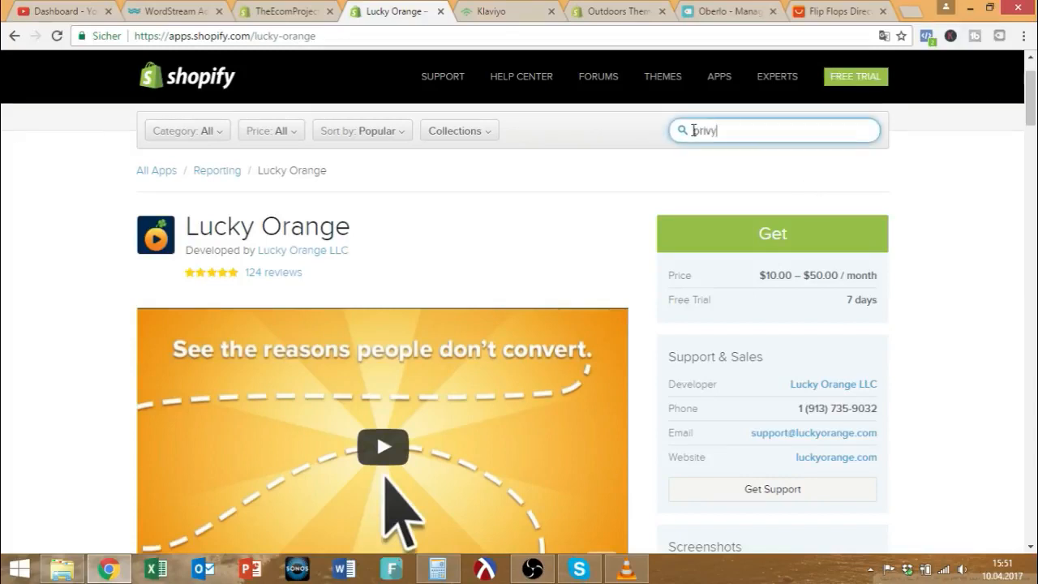
pyautogui.press('Return')
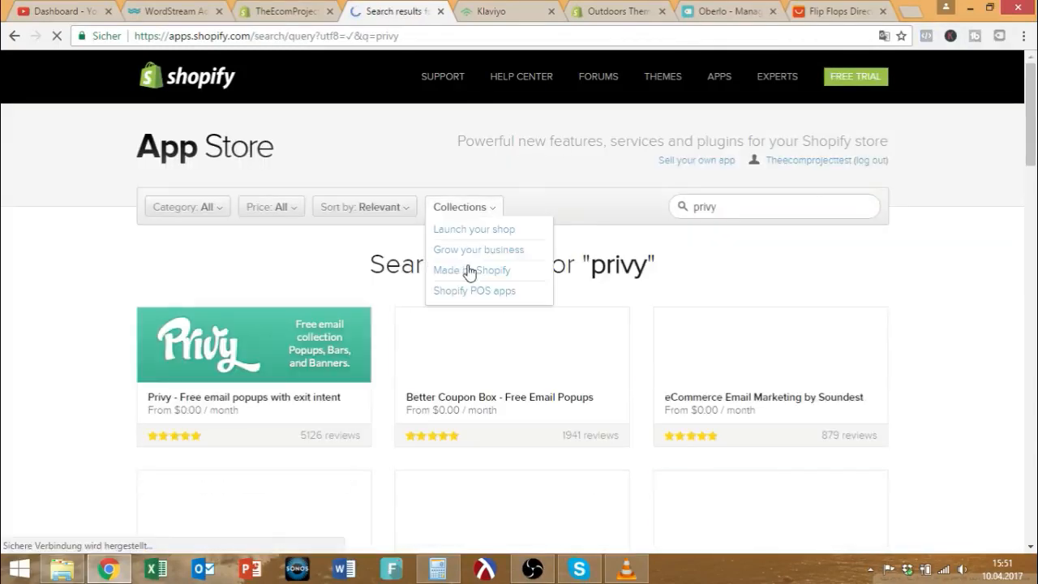
pyautogui.click(303, 372)
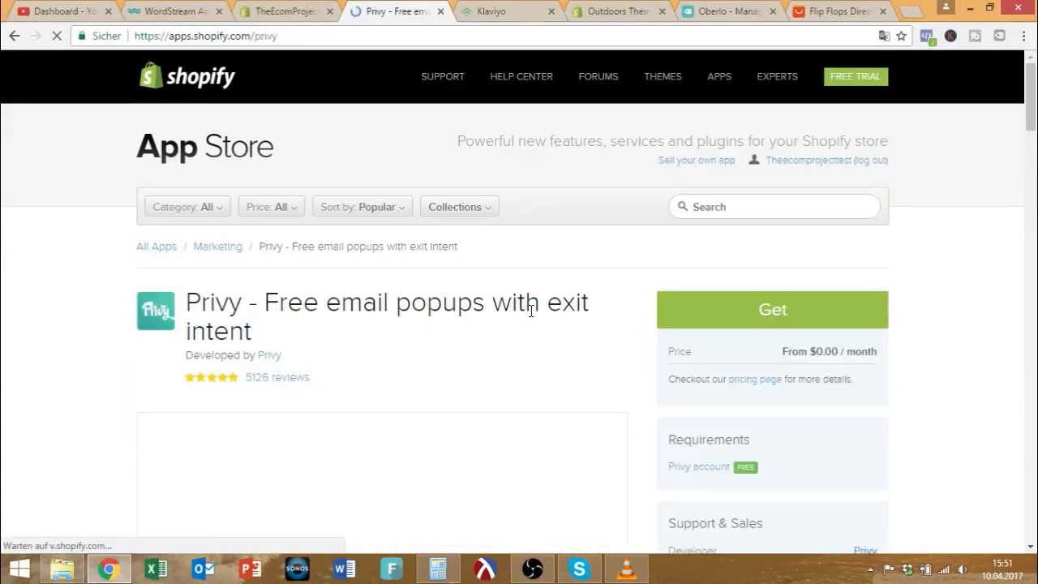
pyautogui.scroll(-4, 461, 319)
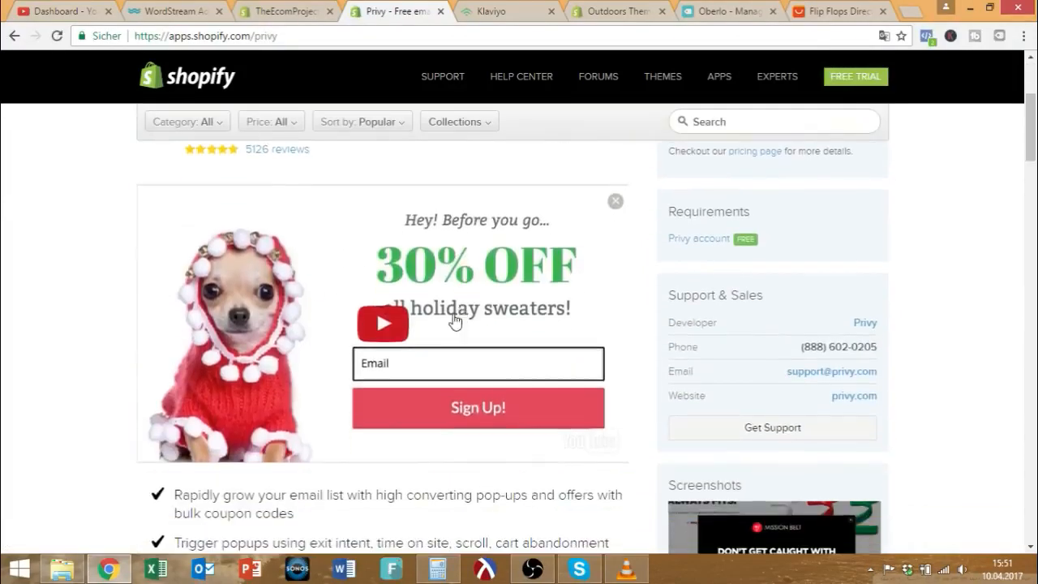
pyautogui.scroll(-2, 411, 354)
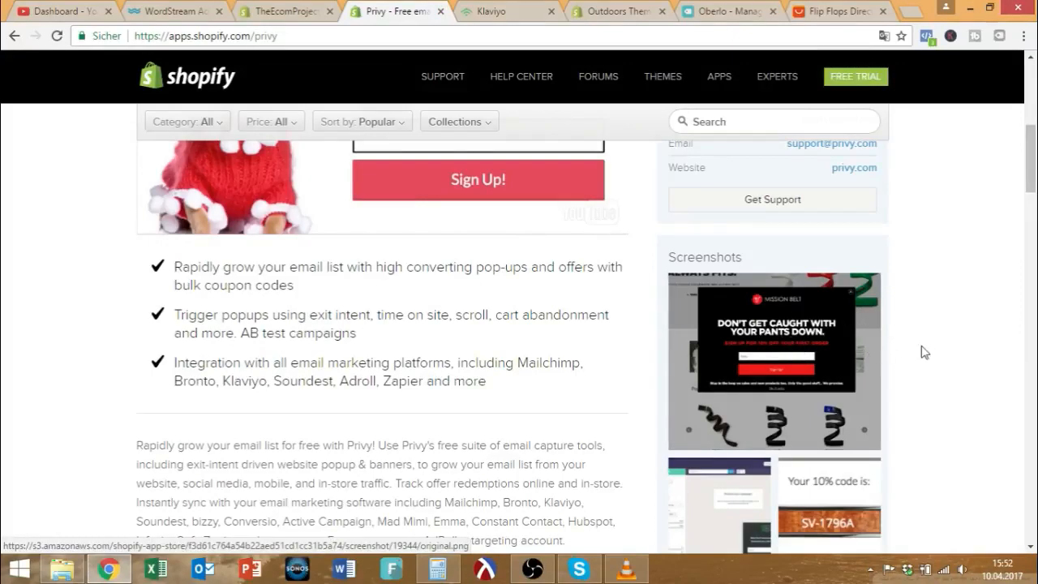
pyautogui.scroll(-2, 992, 377)
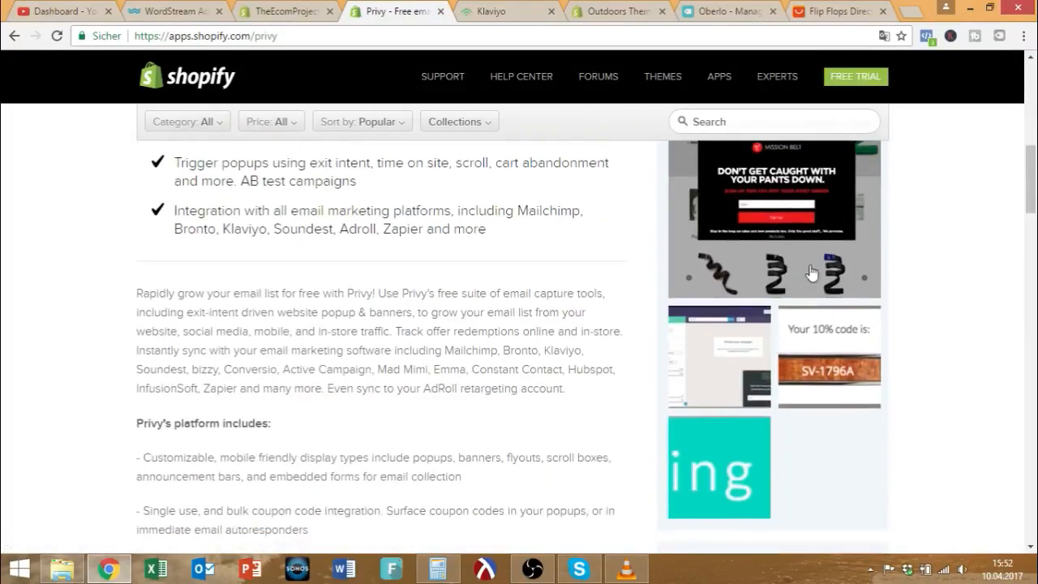
pyautogui.scroll(2, 814, 274)
pyautogui.scroll(4, 839, 344)
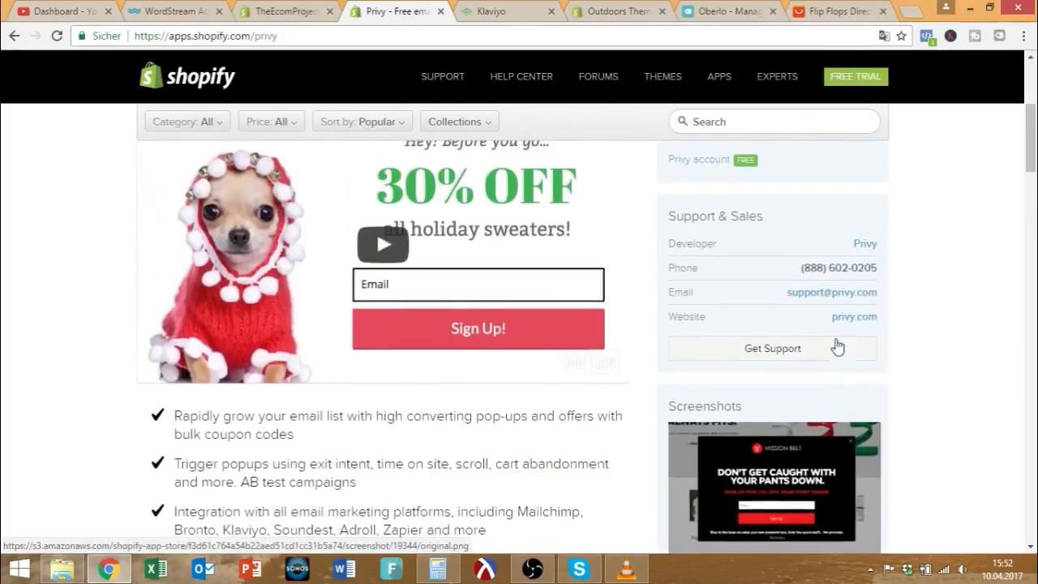
pyautogui.scroll(1, 486, 290)
pyautogui.scroll(1, 486, 290)
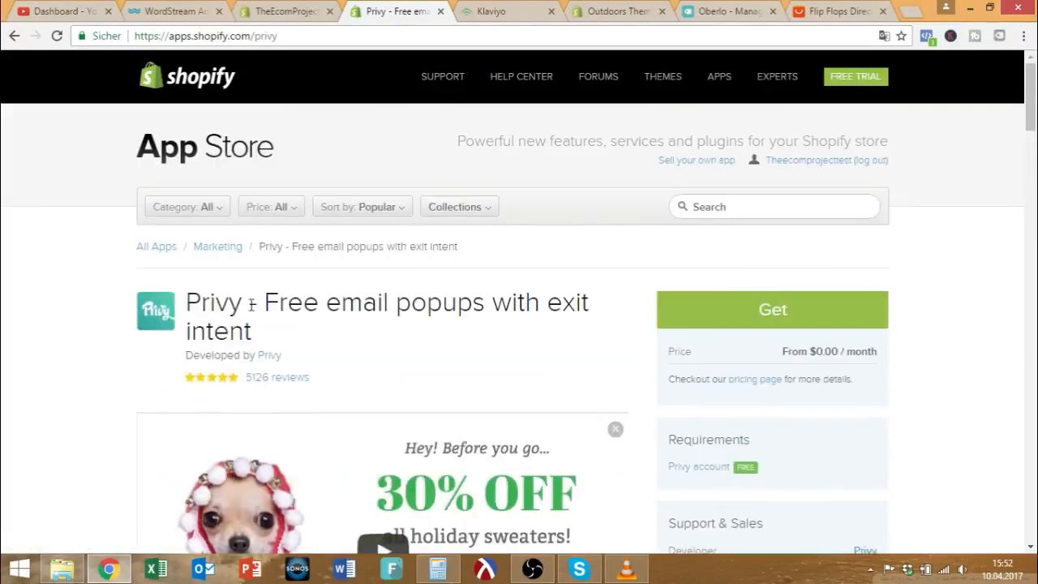
# Highlight Privy's $0.00 starting price and the words 'exit intent' and 'popups' in its title.
pyautogui.moveTo(780, 352); pyautogui.dragTo(843, 355)
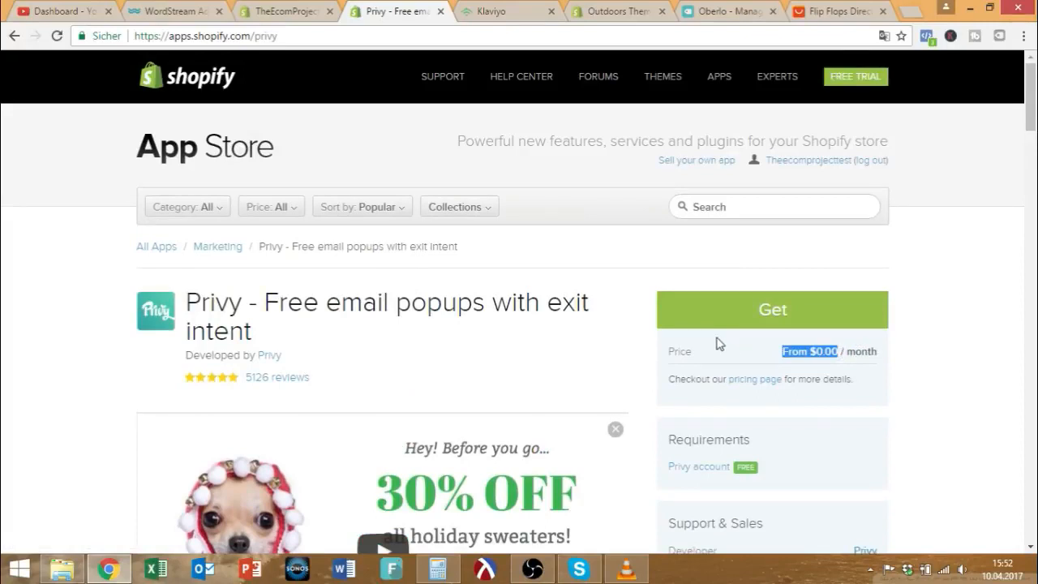
pyautogui.moveTo(254, 334)
pyautogui.mouseDown()
pyautogui.moveTo(225, 332)
pyautogui.moveTo(205, 302)
pyautogui.moveTo(227, 331)
pyautogui.moveTo(252, 324)
pyautogui.mouseUp()
pyautogui.click(195, 298)
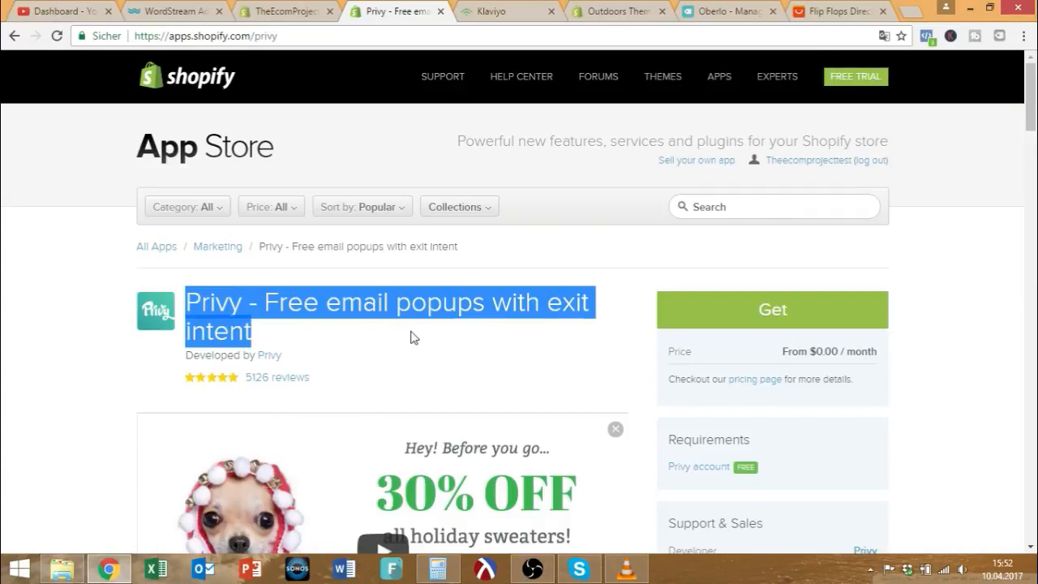
pyautogui.click(532, 311)
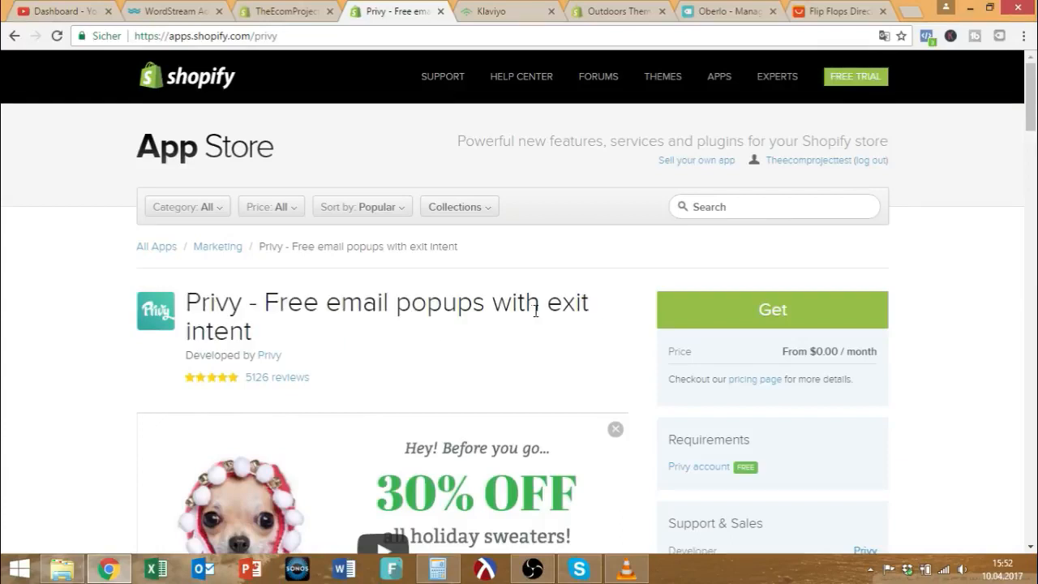
pyautogui.moveTo(545, 302); pyautogui.dragTo(561, 323)
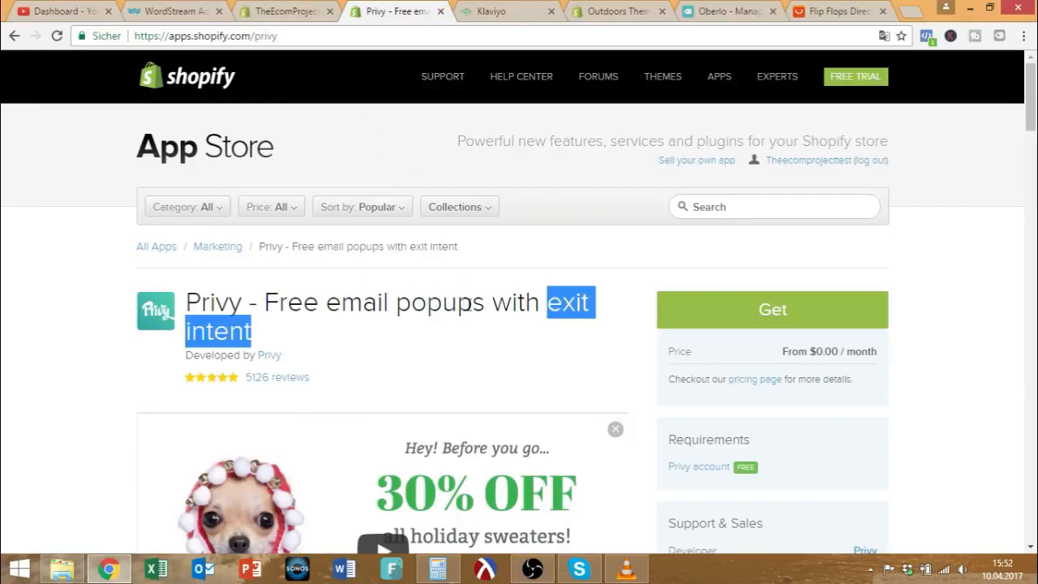
pyautogui.moveTo(485, 304); pyautogui.dragTo(398, 304)
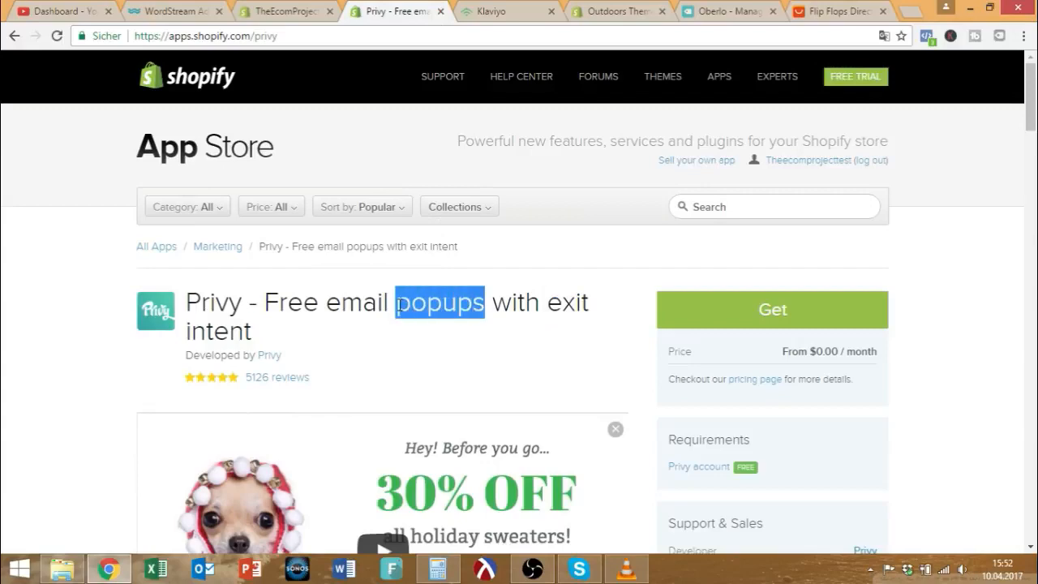
pyautogui.scroll(-6, 729, 347)
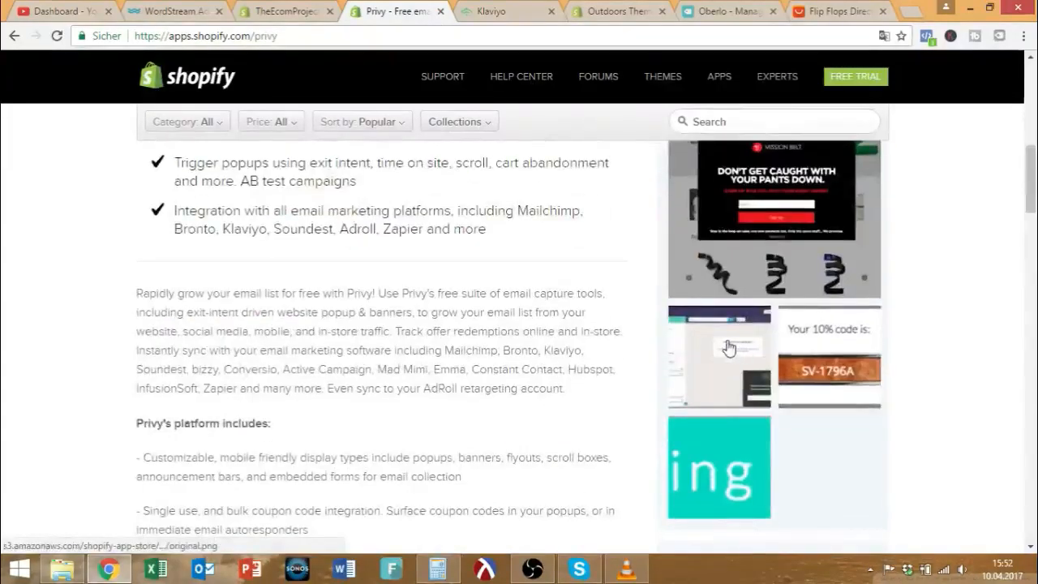
pyautogui.scroll(7, 728, 347)
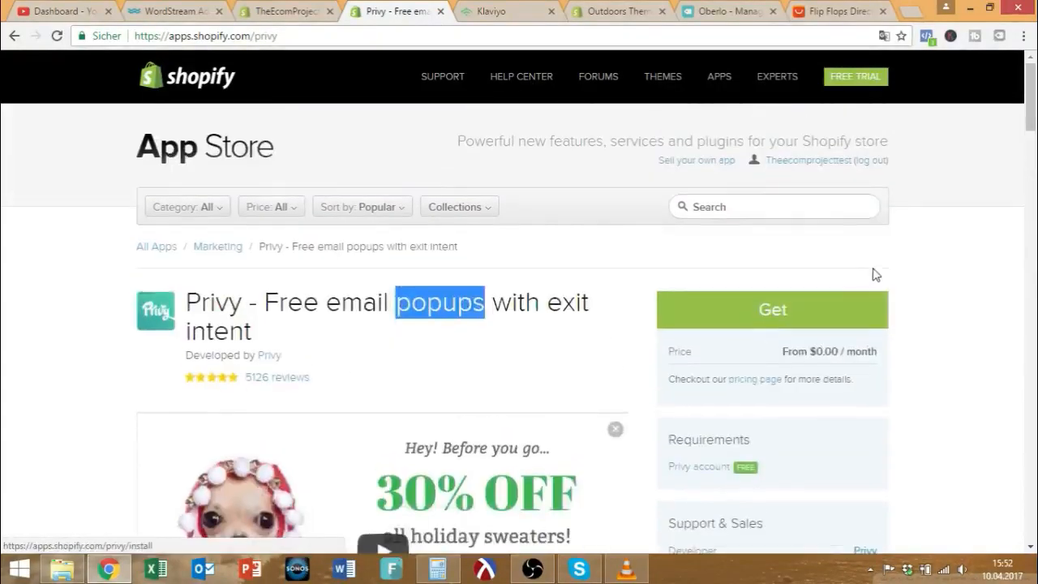
pyautogui.click(809, 206)
# Search for 'review' and open Shopify's free Product Reviews app listing.
pyautogui.write('review')
pyautogui.press('Return')
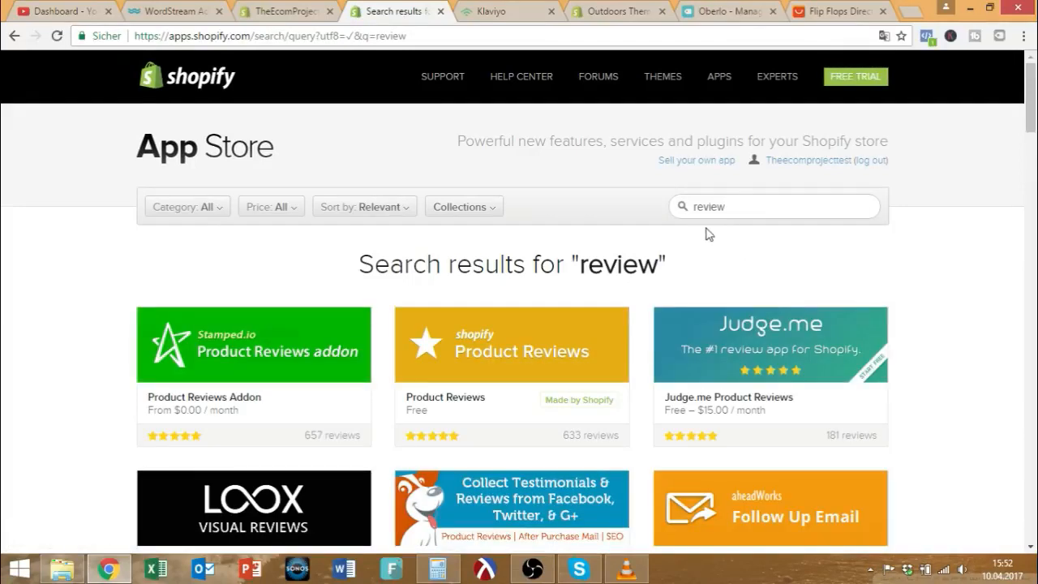
pyautogui.scroll(-1, 713, 230)
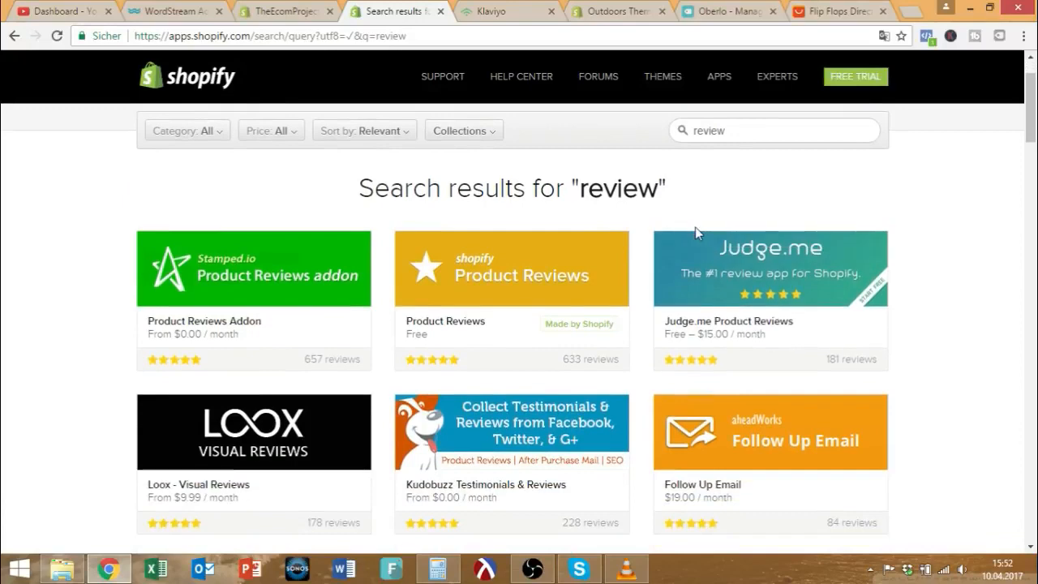
pyautogui.click(500, 314)
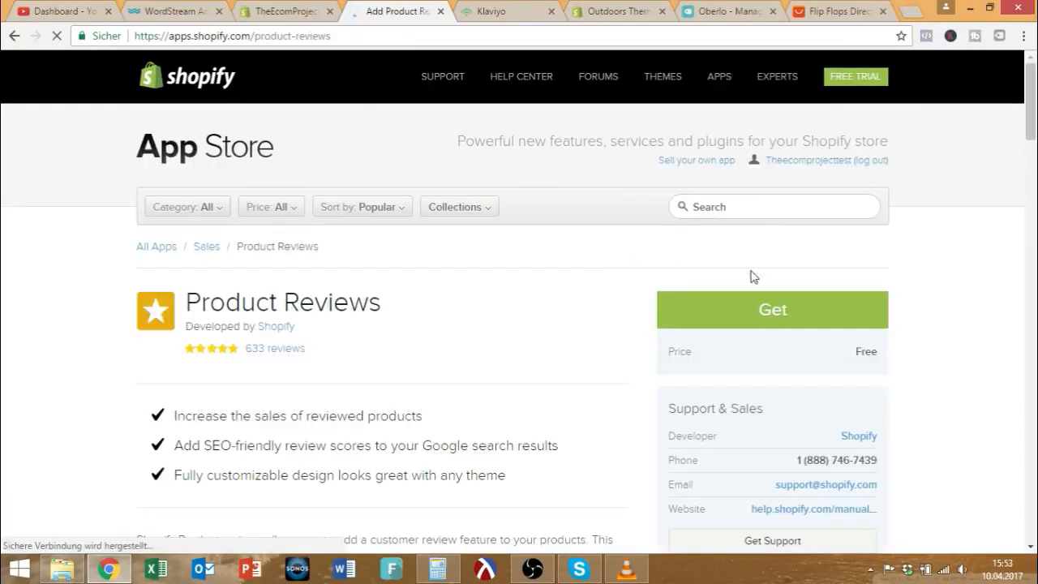
pyautogui.scroll(-5, 344, 312)
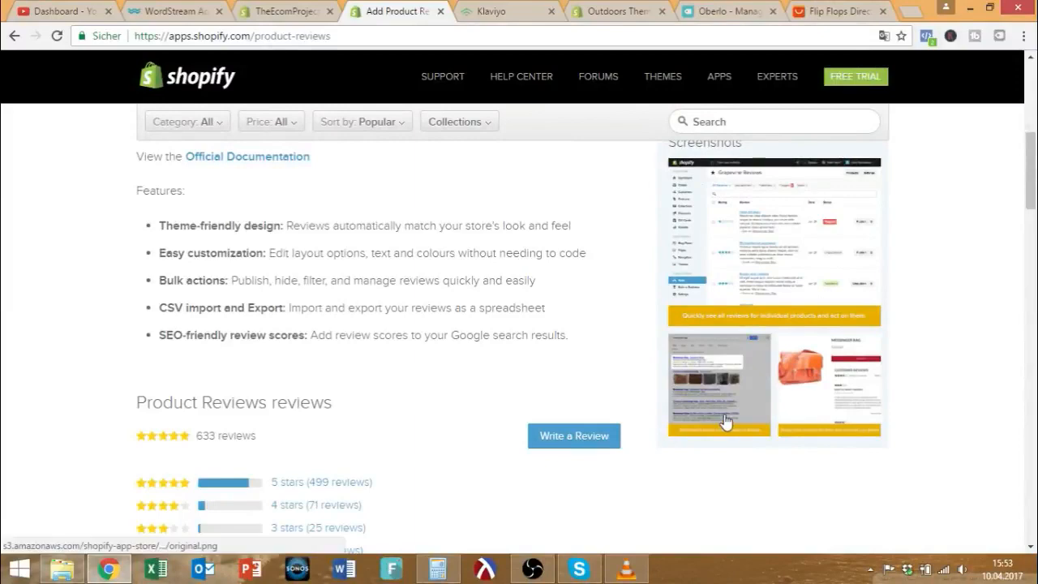
pyautogui.scroll(5, 725, 421)
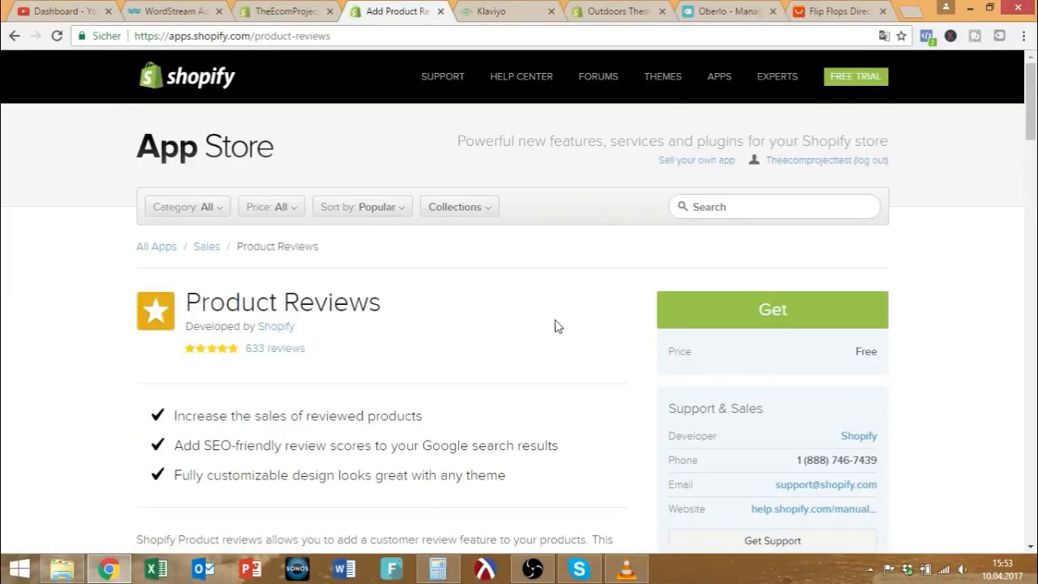
# Highlight the customizable design, SEO-friendly review scores and sales-increase feature bullets.
pyautogui.moveTo(503, 472); pyautogui.dragTo(173, 473)
pyautogui.moveTo(557, 445); pyautogui.dragTo(175, 442)
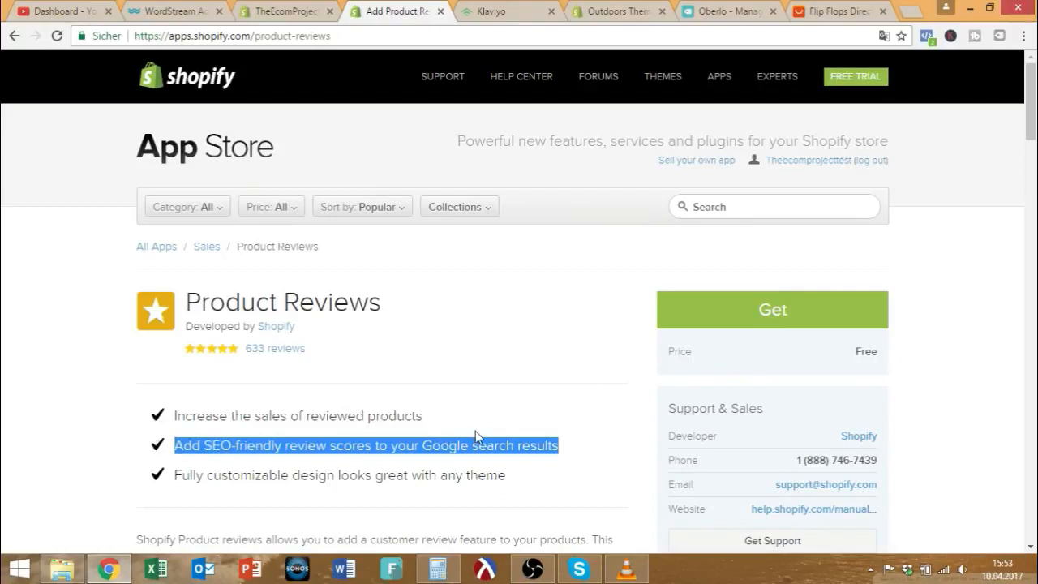
pyautogui.moveTo(421, 419); pyautogui.dragTo(556, 444)
pyautogui.moveTo(519, 479); pyautogui.dragTo(157, 475)
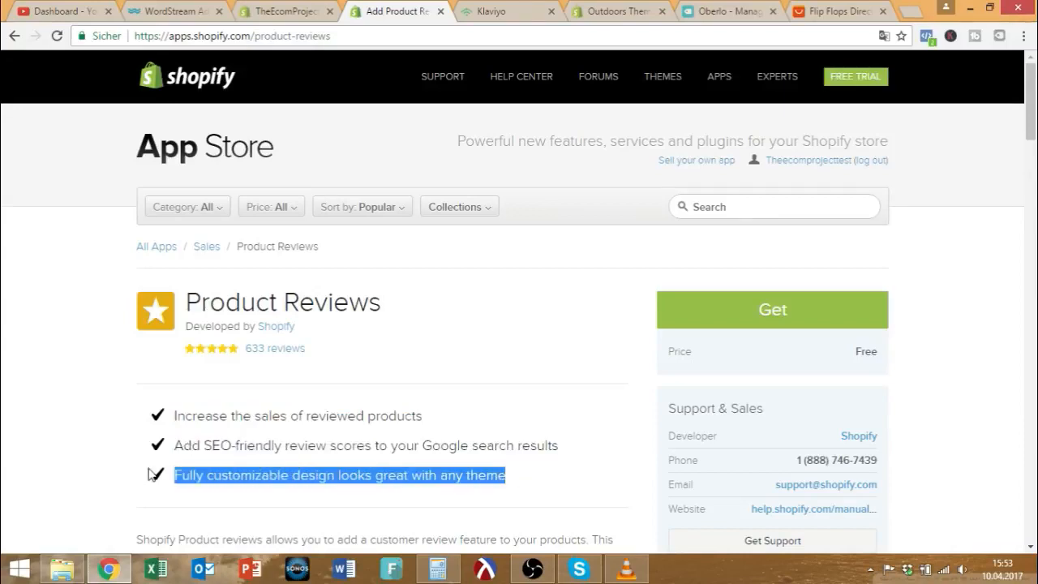
pyautogui.moveTo(171, 420); pyautogui.dragTo(504, 420)
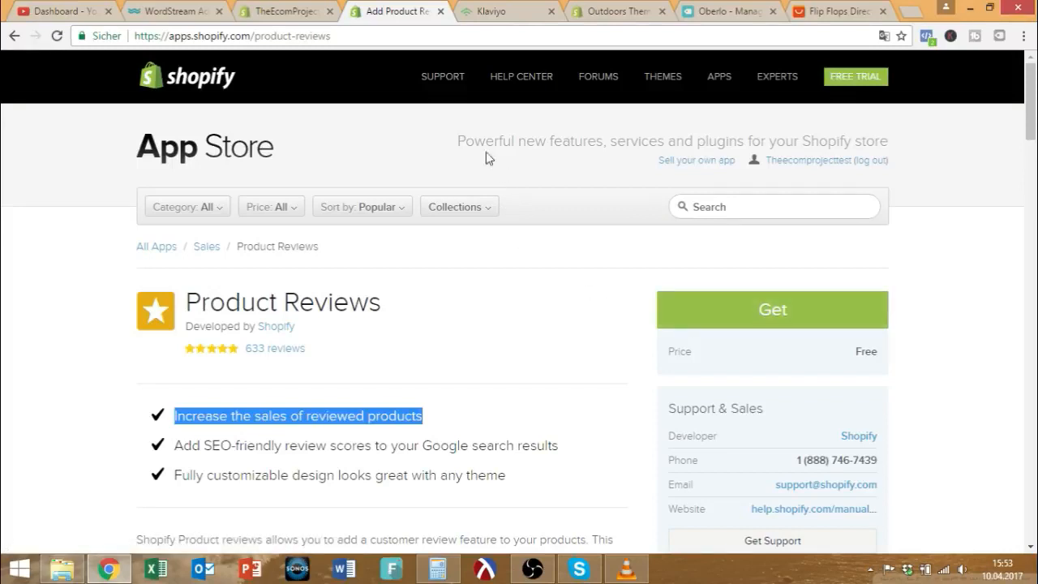
# Go back to the store admin and open Online Store > Preferences.
pyautogui.click(288, 8)
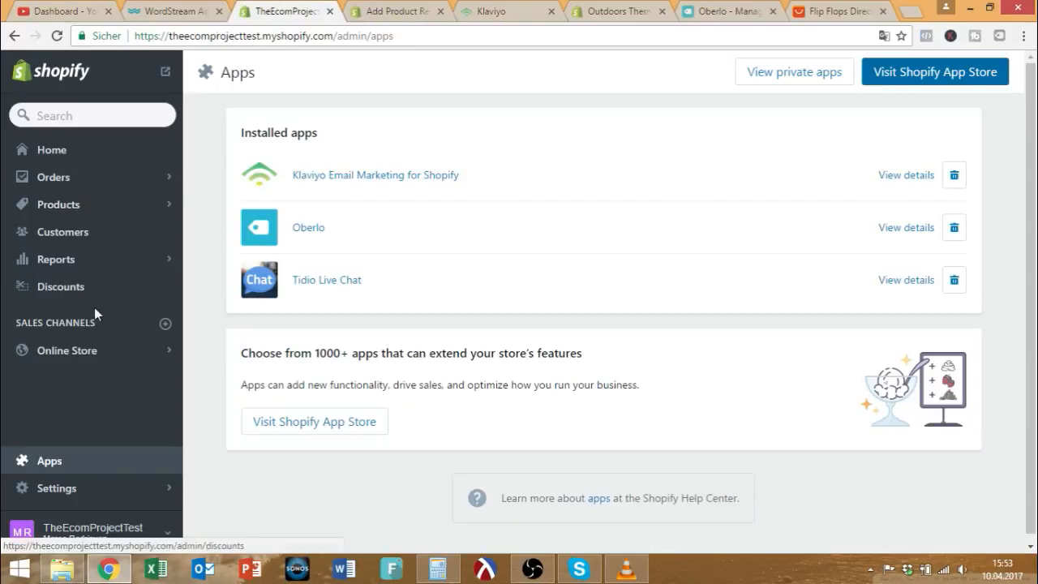
pyautogui.click(84, 357)
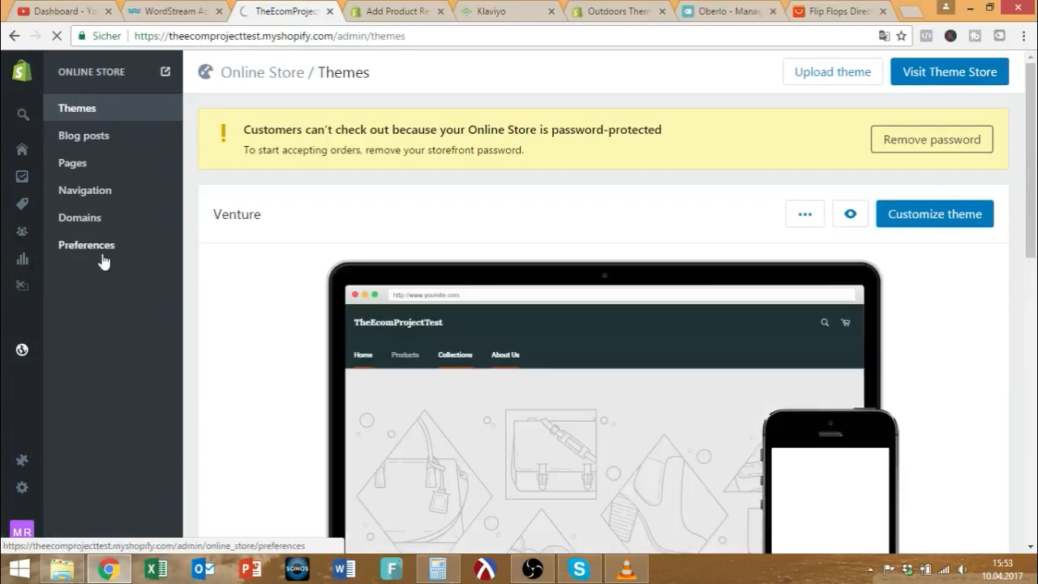
pyautogui.moveTo(23, 489)
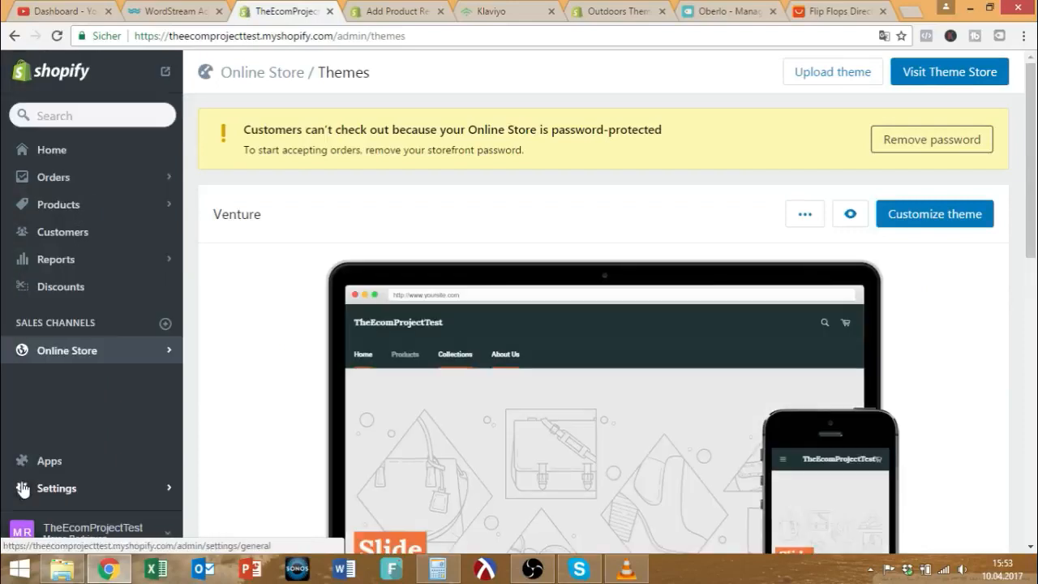
pyautogui.click(68, 345)
pyautogui.click(79, 251)
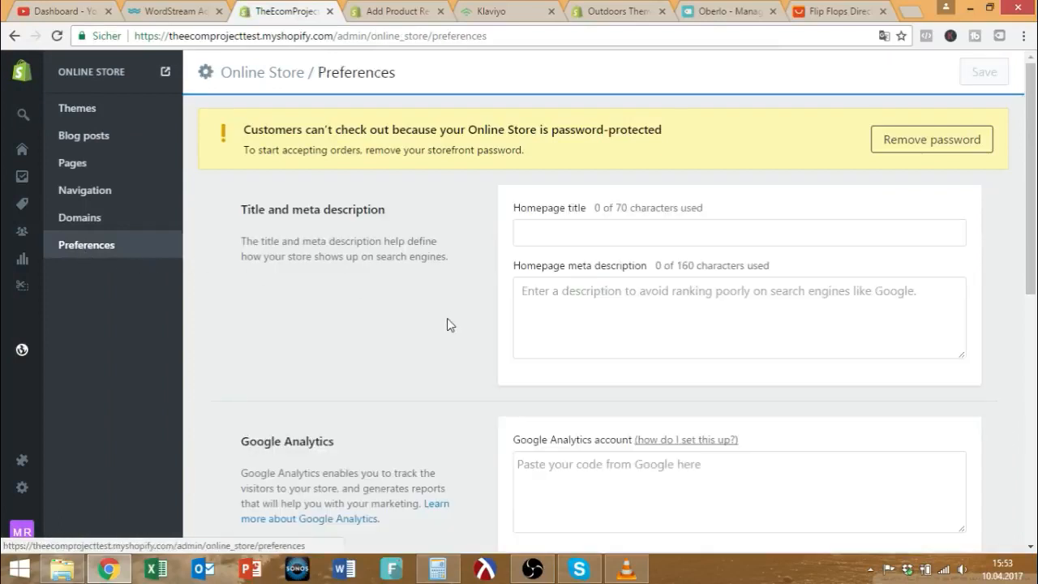
pyautogui.scroll(-2, 447, 317)
# Check the Google Analytics and Facebook Pixel fields and open the setup help in a new tab.
pyautogui.click(551, 337)
pyautogui.scroll(-3, 527, 339)
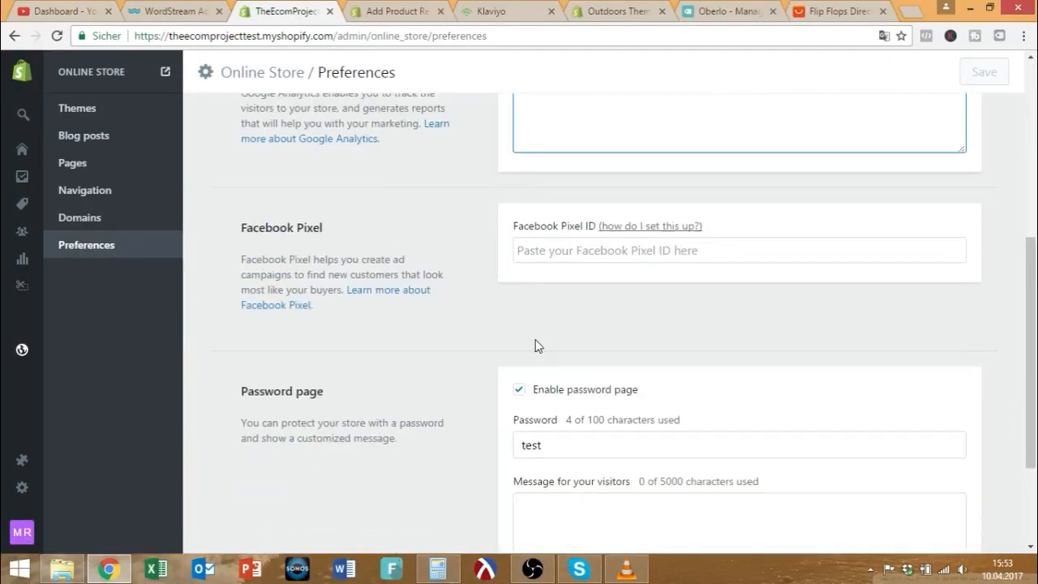
pyautogui.click(547, 257)
pyautogui.scroll(4, 567, 381)
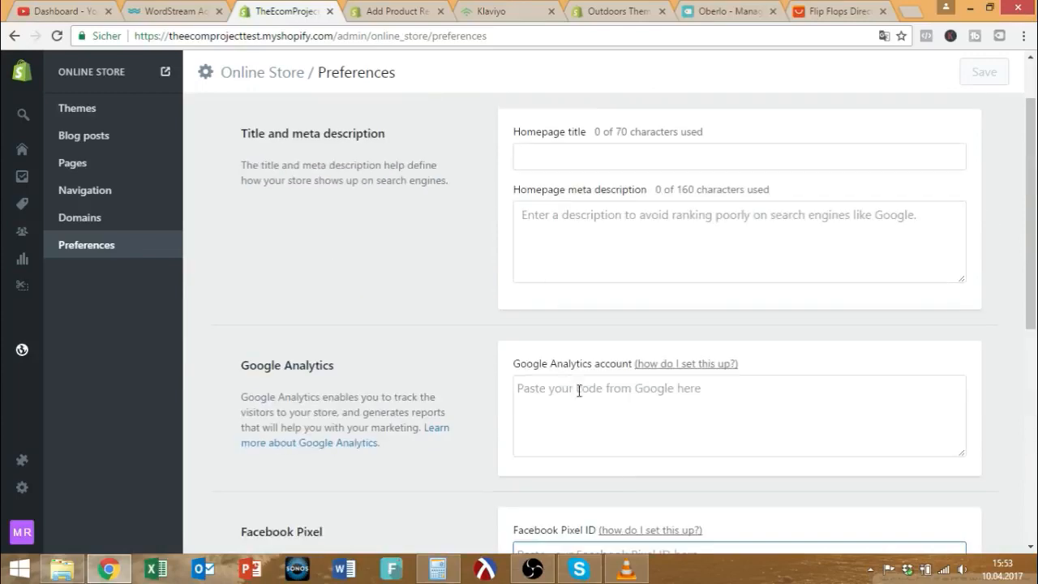
pyautogui.click(665, 367)
pyautogui.click(268, 11)
pyautogui.scroll(-3, 519, 324)
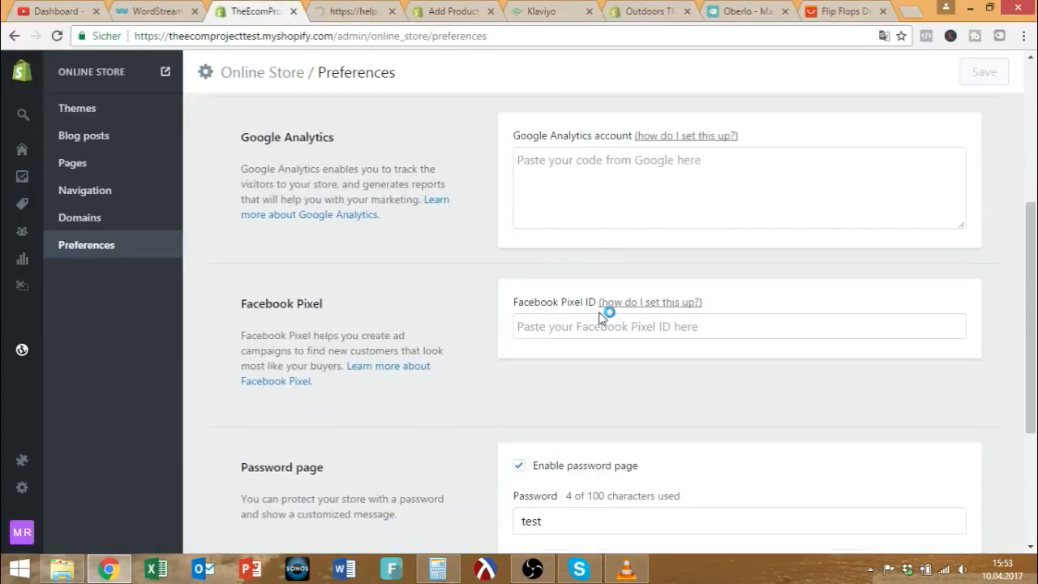
# Enter a Google Analytics tracking ID, then replace it with pasted placeholder tracking code.
pyautogui.click(590, 190)
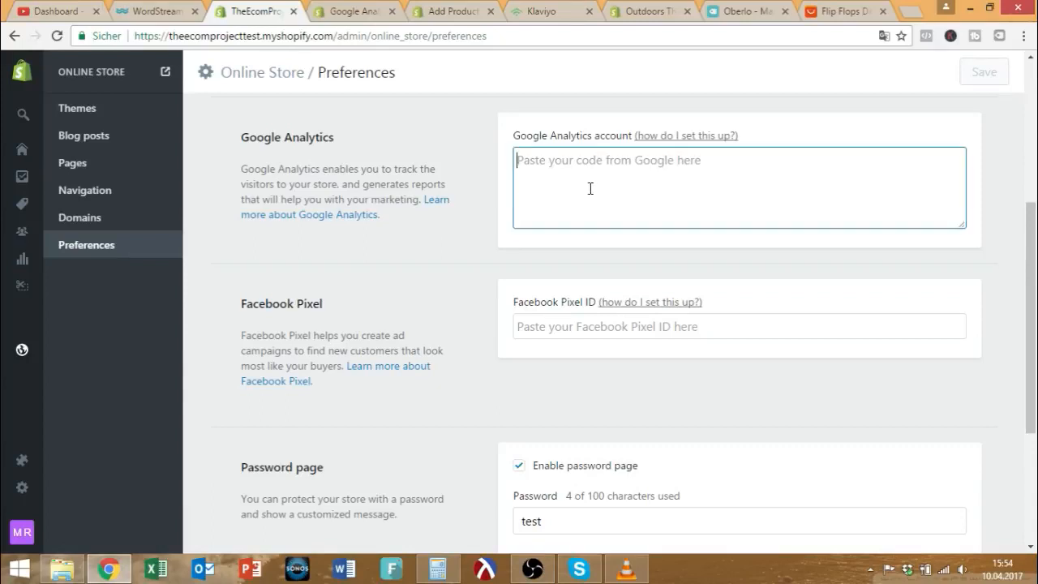
pyautogui.write('GA-7182617816287')
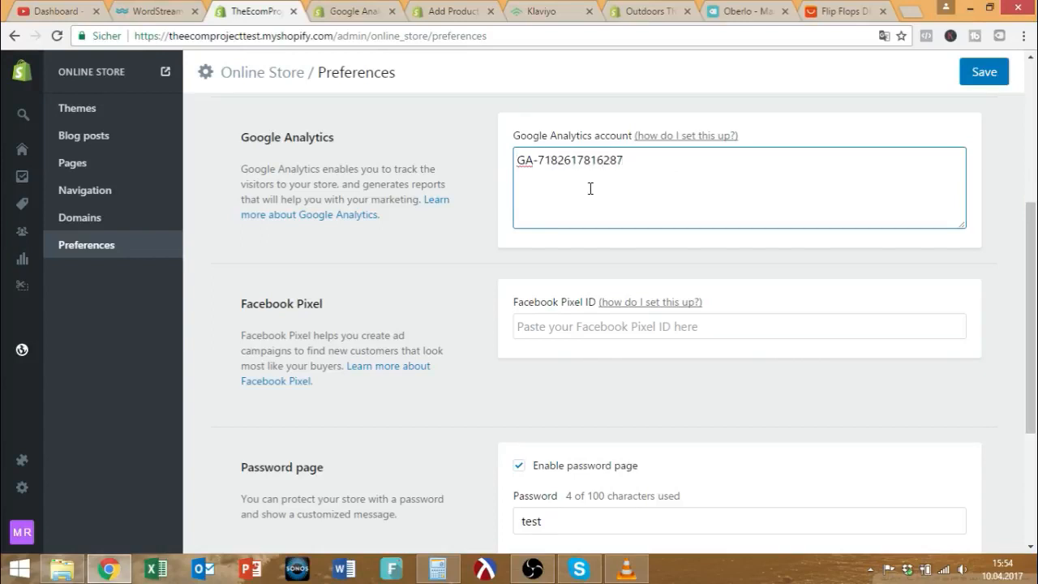
pyautogui.hotkey('ctrl', 'a')
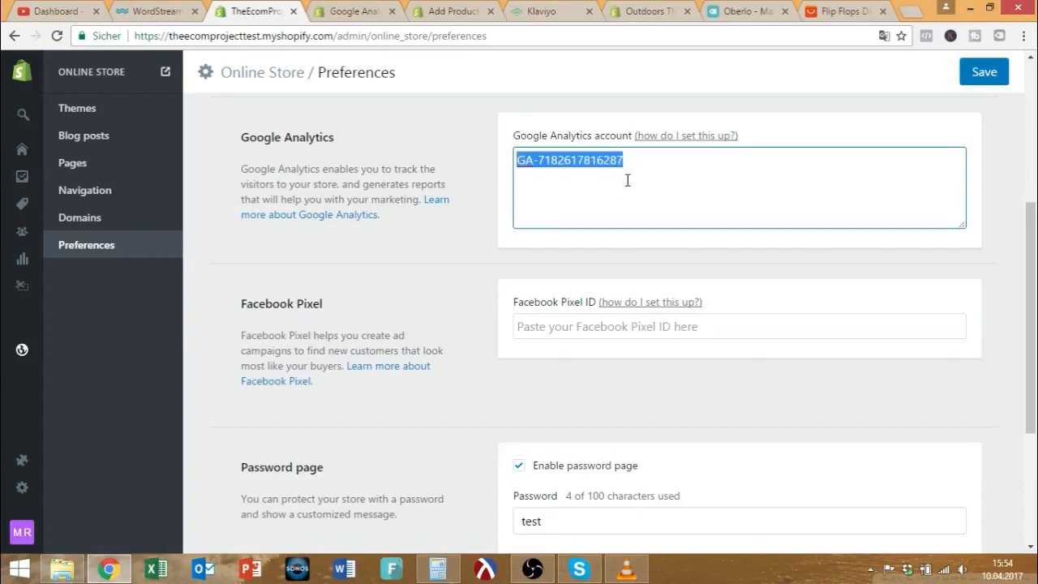
pyautogui.moveTo(965, 227); pyautogui.dragTo(966, 322)
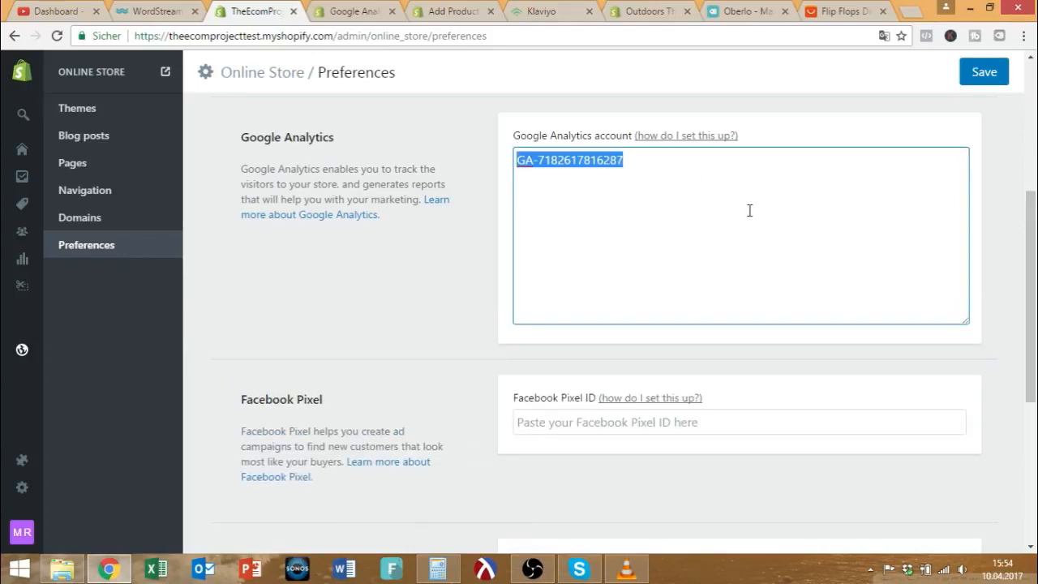
pyautogui.hotkey('ctrl', 'v')
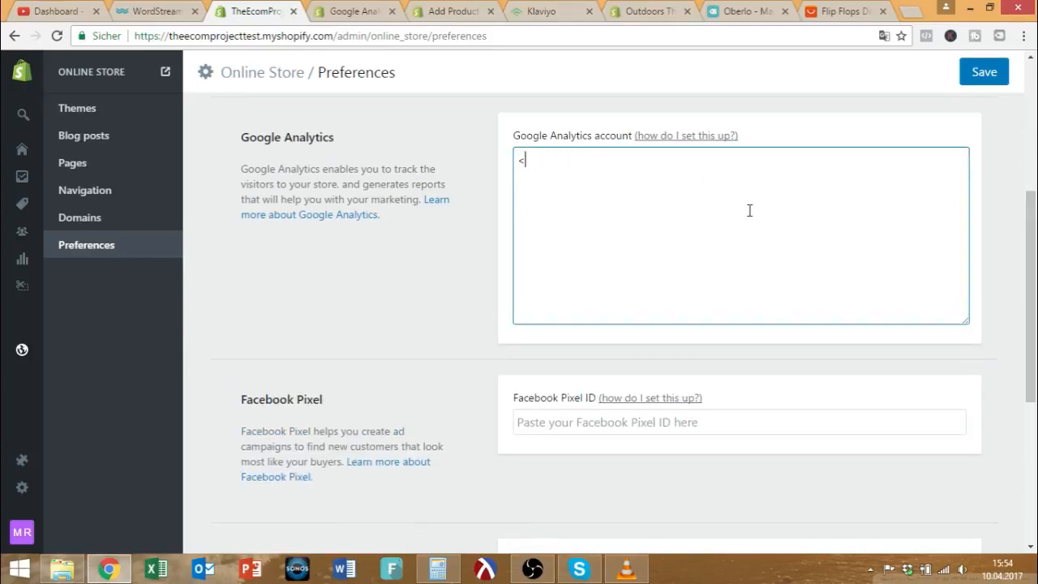
pyautogui.write('codedejdke skalsk ska sasj s')
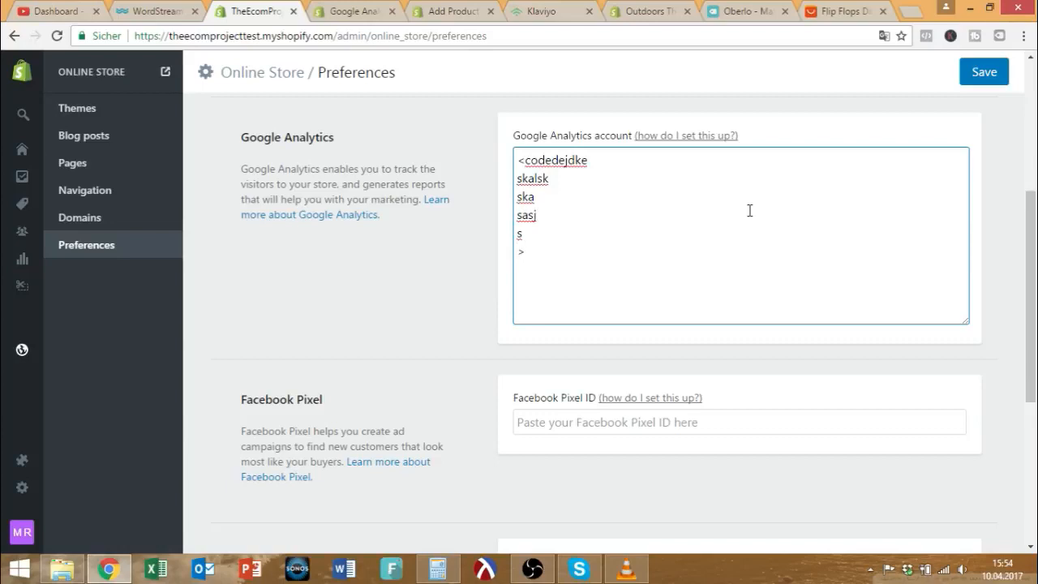
pyautogui.moveTo(642, 259); pyautogui.dragTo(514, 134)
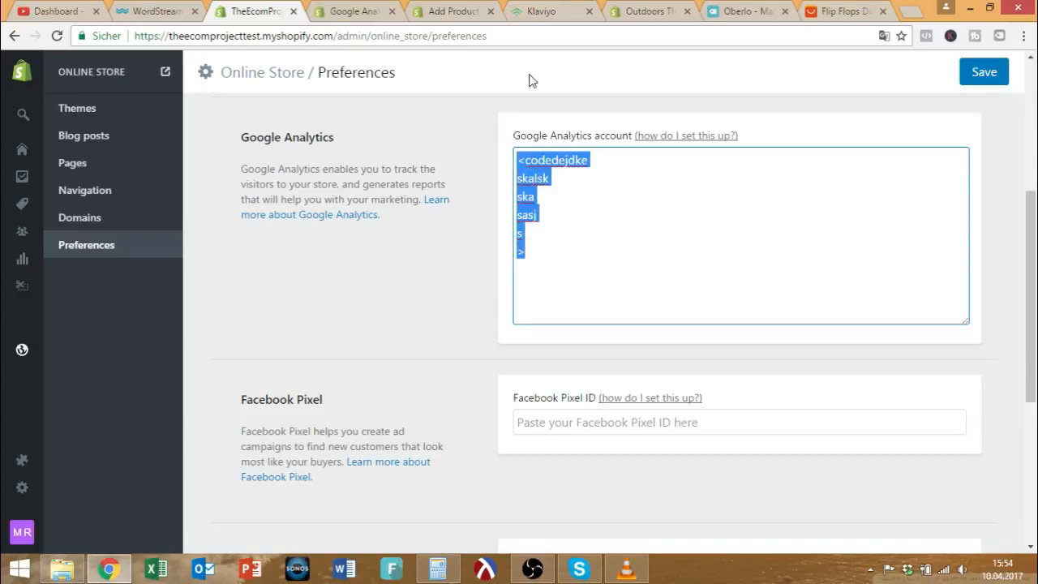
pyautogui.scroll(-1, 442, 234)
pyautogui.scroll(2, 436, 231)
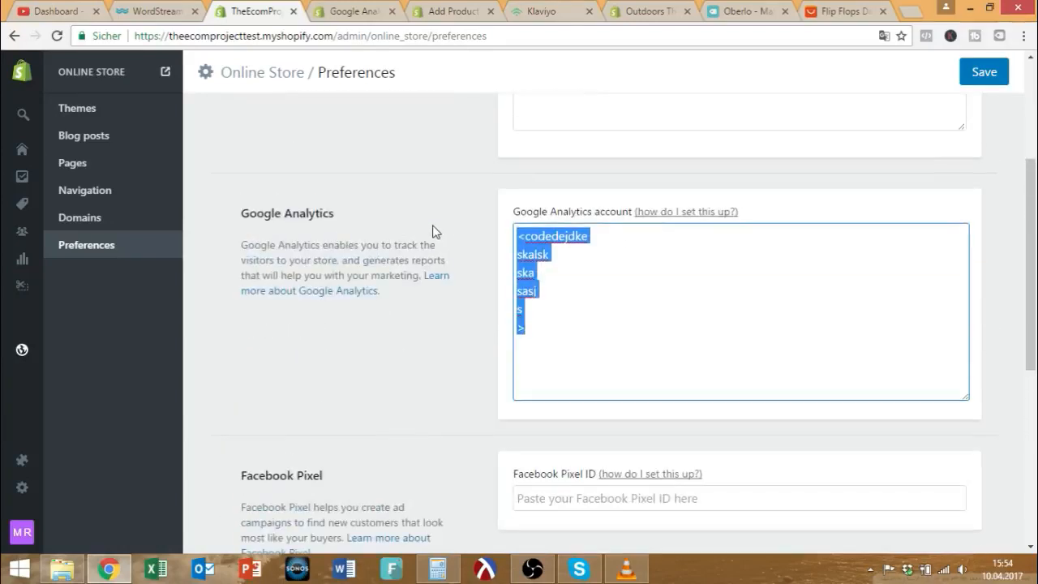
pyautogui.scroll(-3, 454, 251)
# Look over the multi-line placeholder snippet in the Google Analytics field, selecting all its code.
pyautogui.click(528, 270)
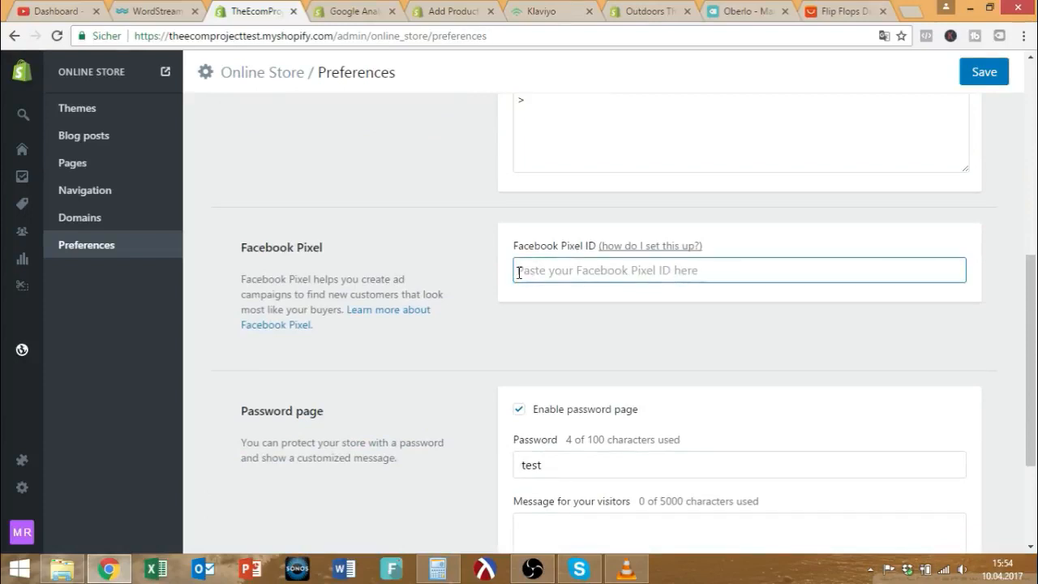
pyautogui.scroll(-1, 531, 276)
pyautogui.scroll(-2, 523, 274)
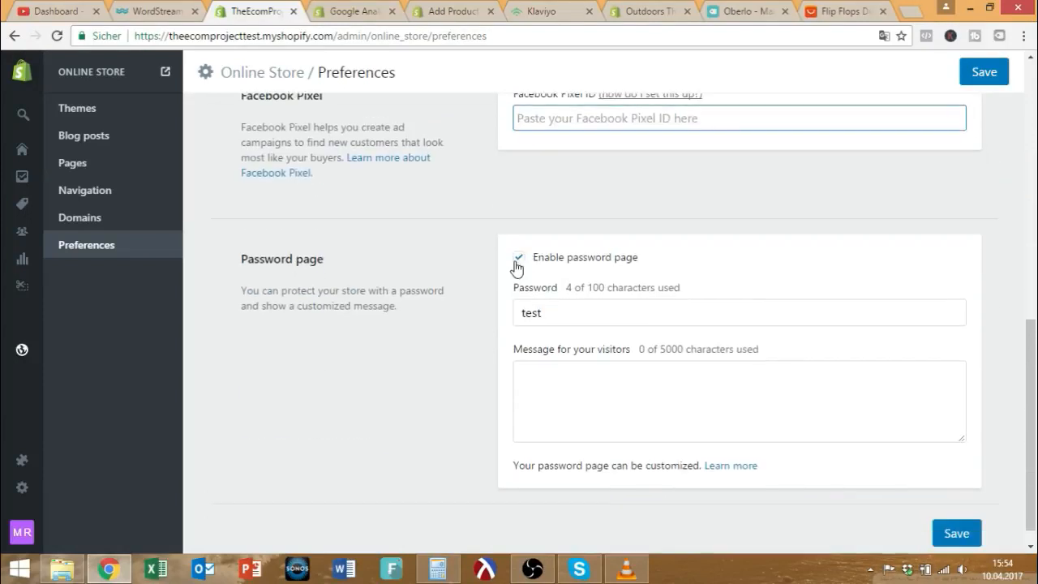
pyautogui.scroll(-1, 505, 263)
pyautogui.scroll(5, 437, 347)
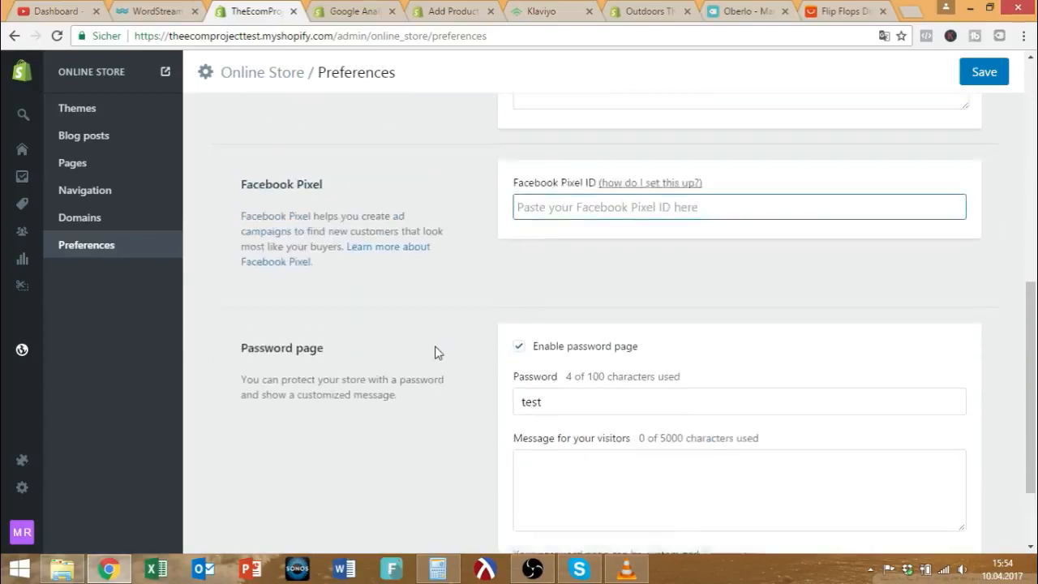
pyautogui.click(592, 316)
pyautogui.moveTo(592, 316); pyautogui.dragTo(484, 203)
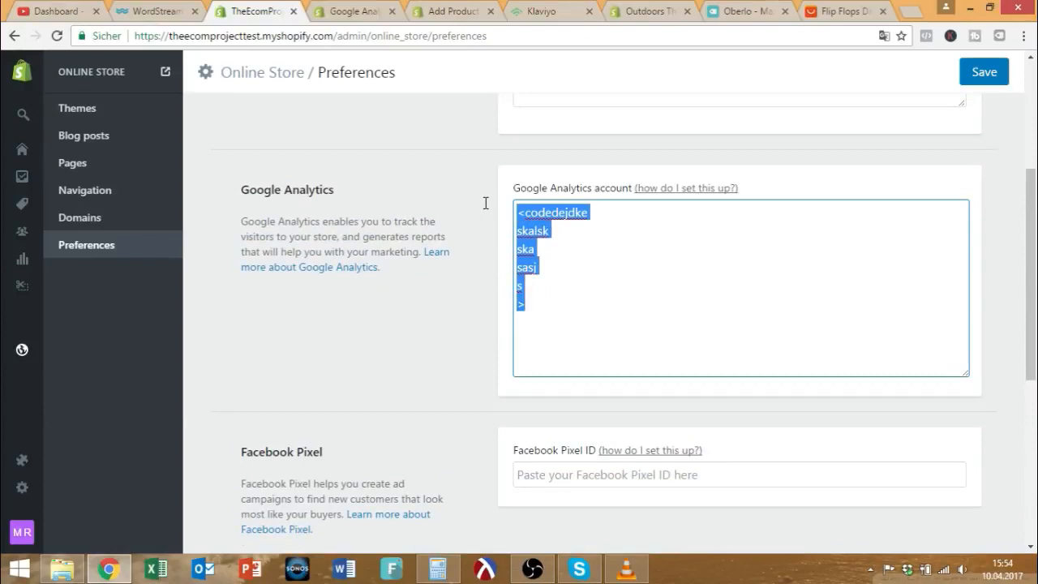
pyautogui.scroll(3, 479, 234)
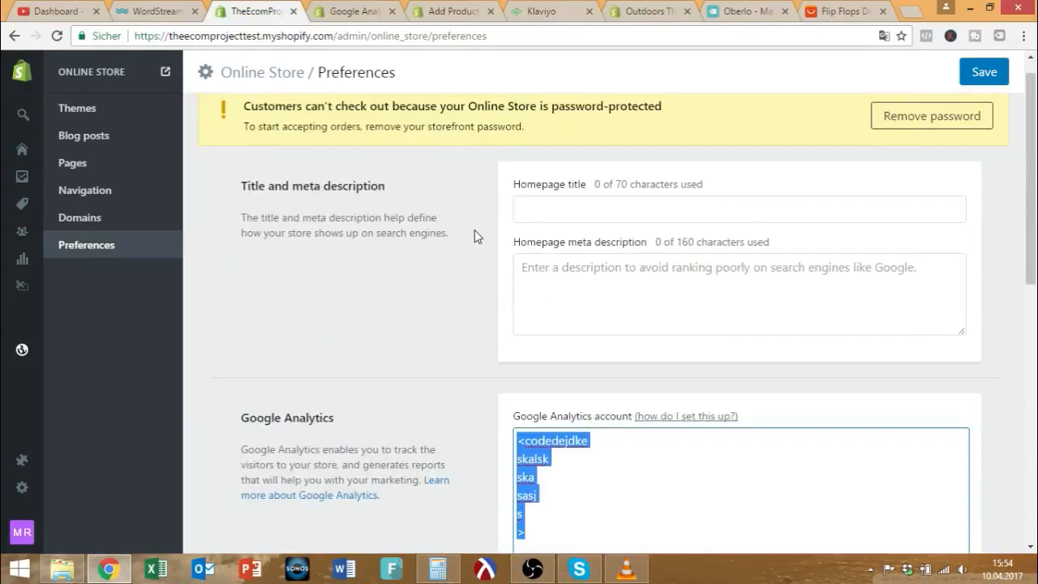
pyautogui.scroll(-3, 475, 230)
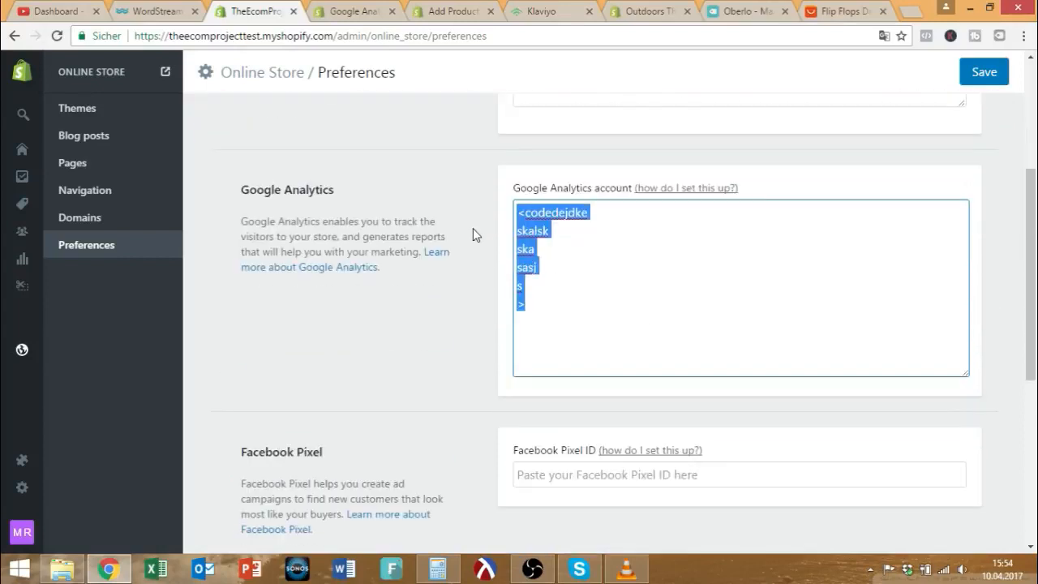
pyautogui.scroll(2, 301, 278)
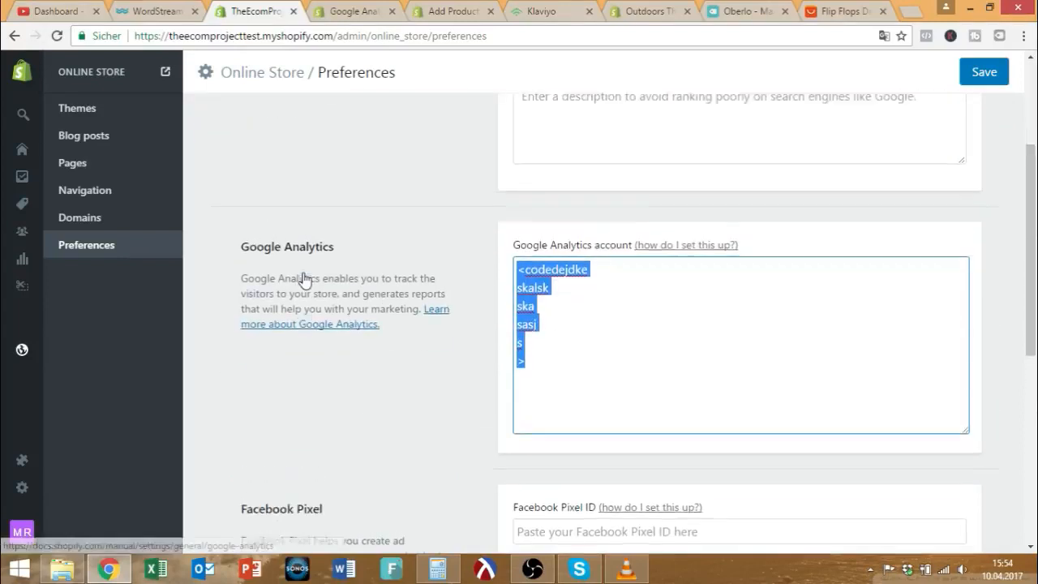
pyautogui.moveTo(14, 131)
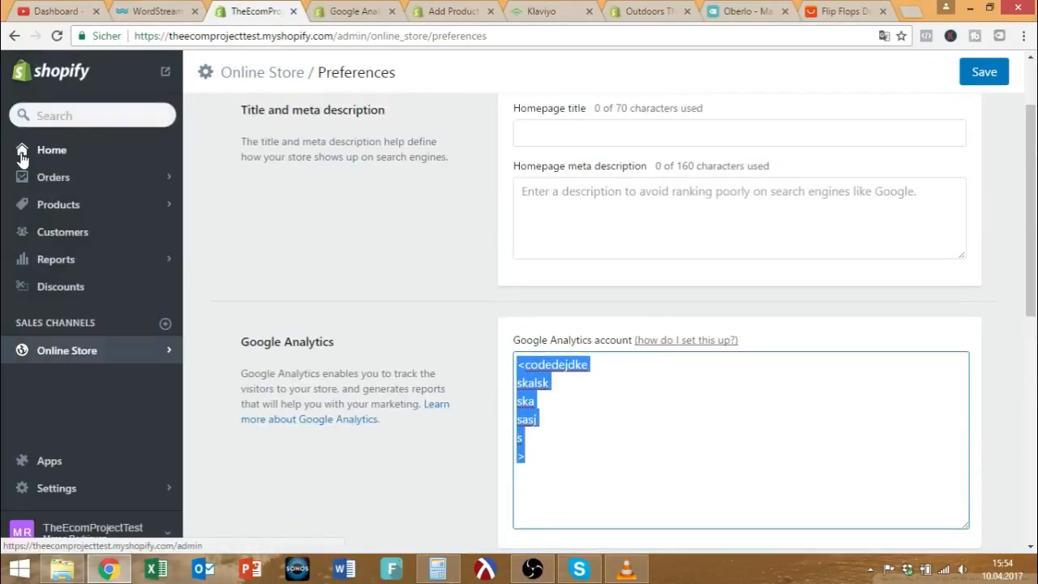
# Reselect the Analytics code, check the Facebook Pixel ID field, then clear the selection.
pyautogui.scroll(-2, 479, 397)
pyautogui.click(566, 346)
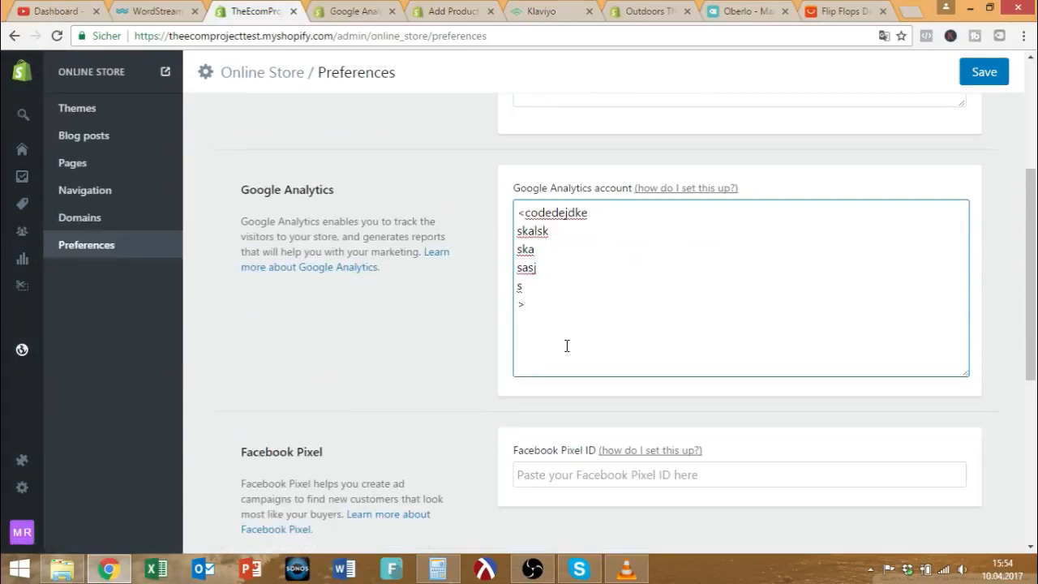
pyautogui.moveTo(569, 333); pyautogui.dragTo(497, 213)
pyautogui.scroll(-3, 481, 254)
pyautogui.click(561, 249)
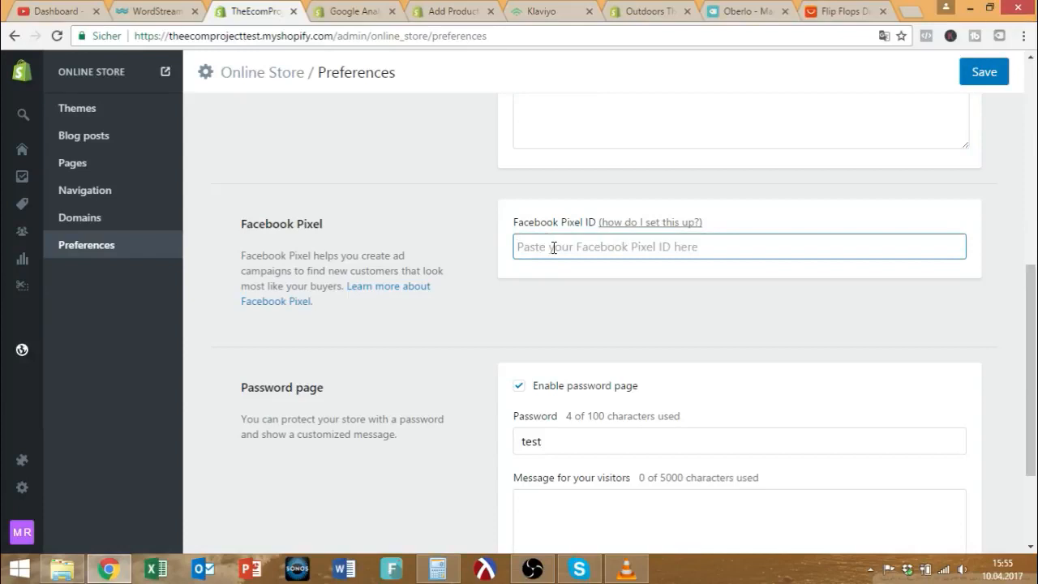
pyautogui.scroll(3, 553, 248)
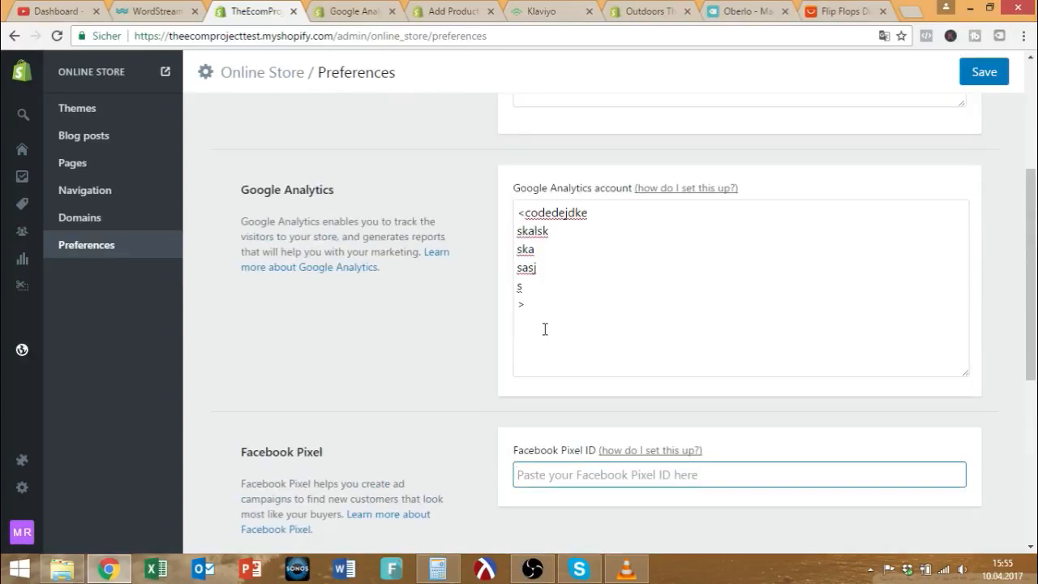
pyautogui.moveTo(544, 329); pyautogui.dragTo(484, 192)
pyautogui.scroll(-2, 325, 271)
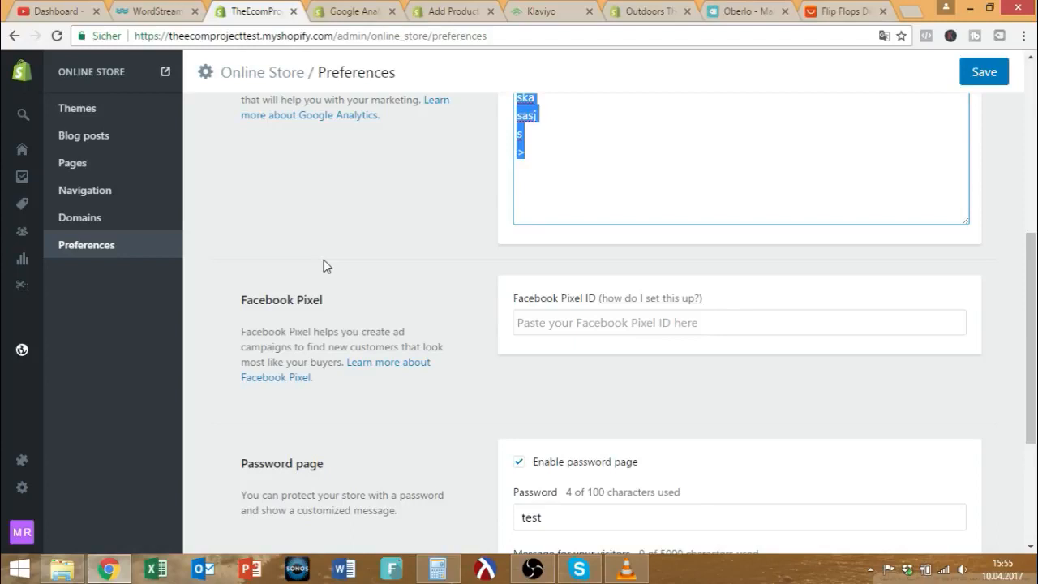
pyautogui.scroll(3, 378, 287)
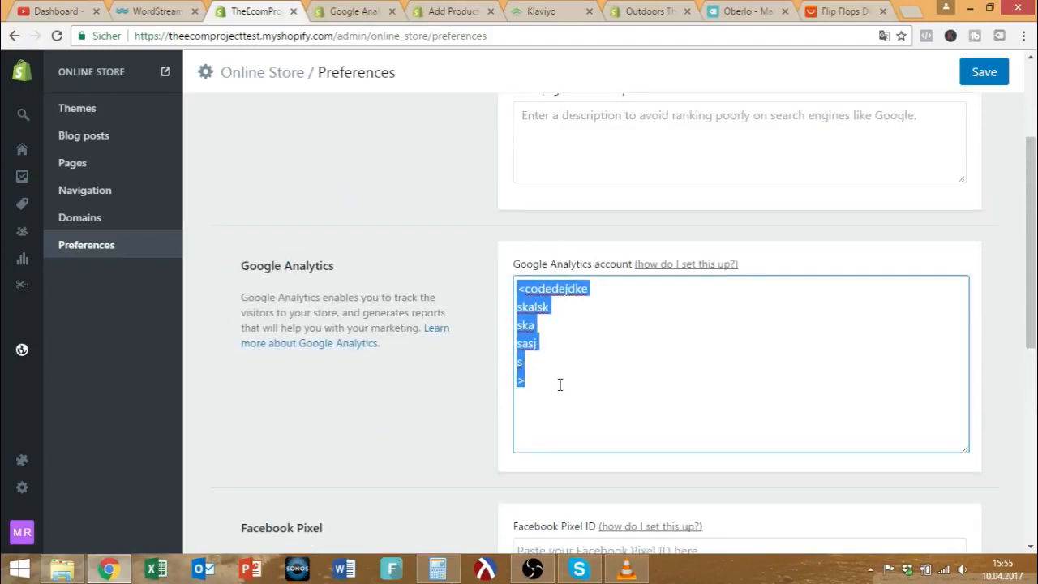
pyautogui.click(459, 377)
pyautogui.scroll(3, 459, 378)
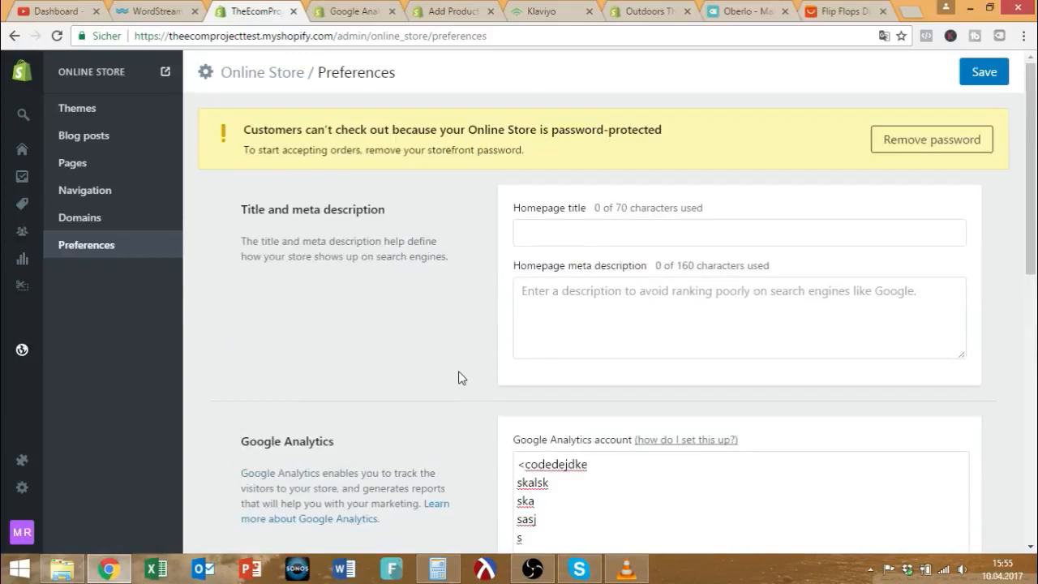
# Leave Preferences without saving, browse the Files and General settings, and view Payments.
pyautogui.click(38, 486)
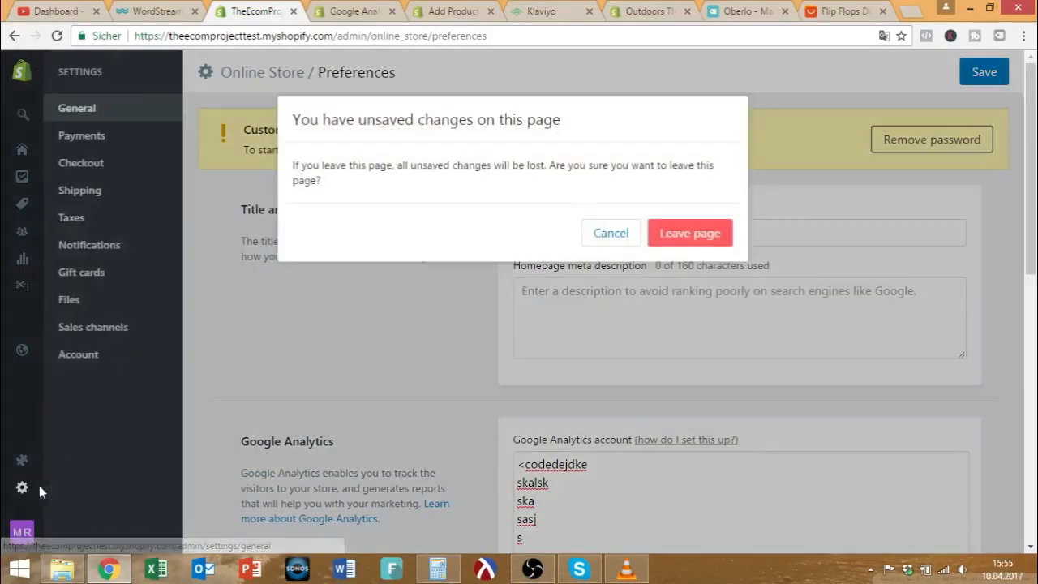
pyautogui.click(710, 245)
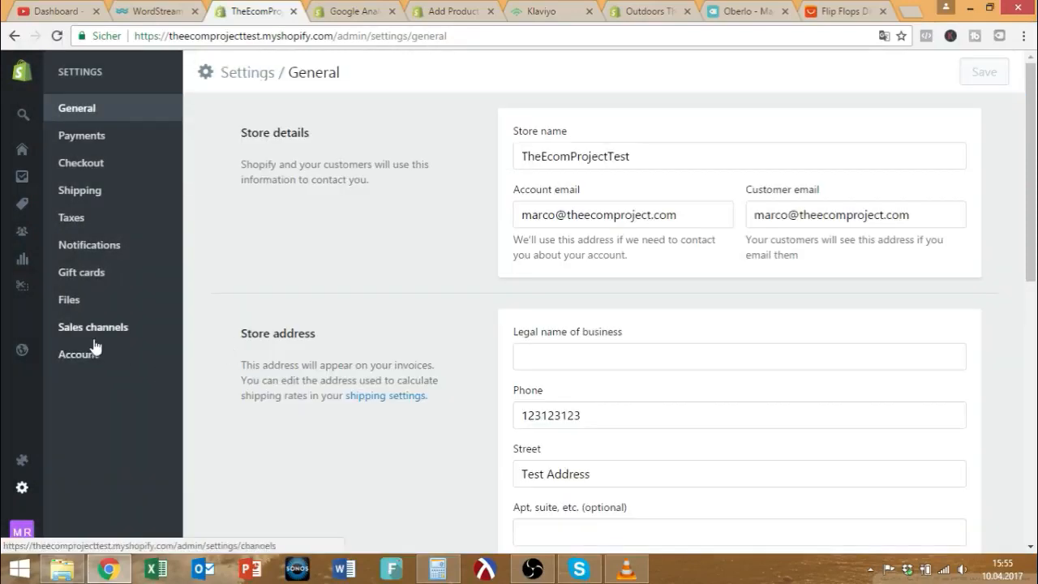
pyautogui.click(80, 308)
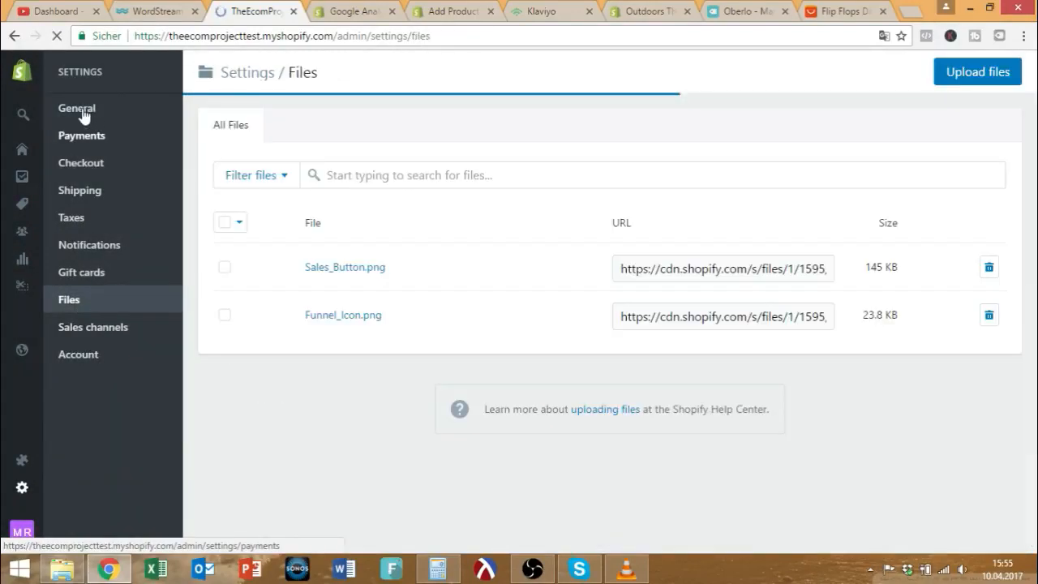
pyautogui.click(83, 114)
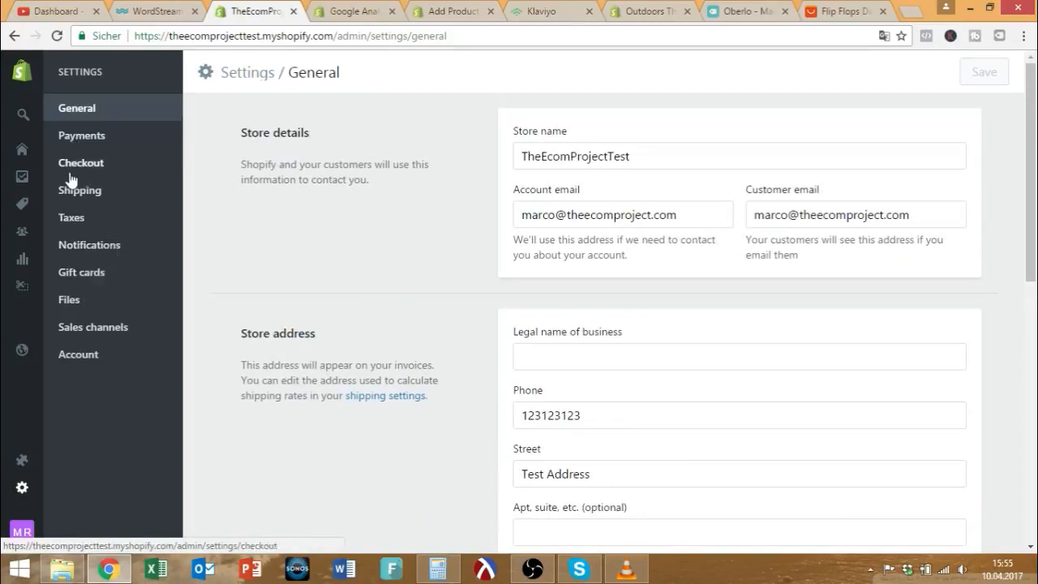
pyautogui.click(107, 142)
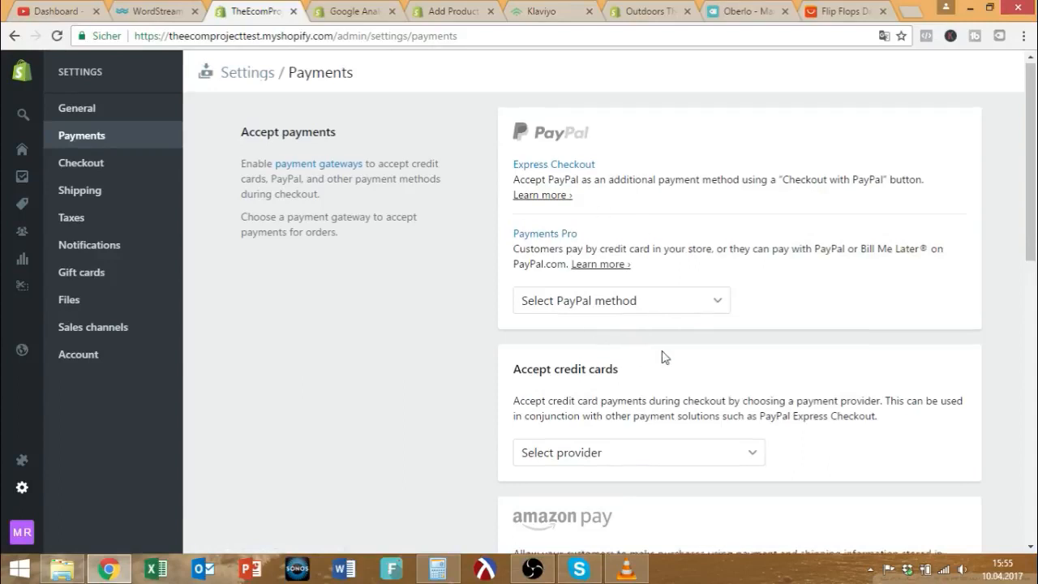
pyautogui.scroll(-2, 653, 373)
pyautogui.scroll(2, 626, 435)
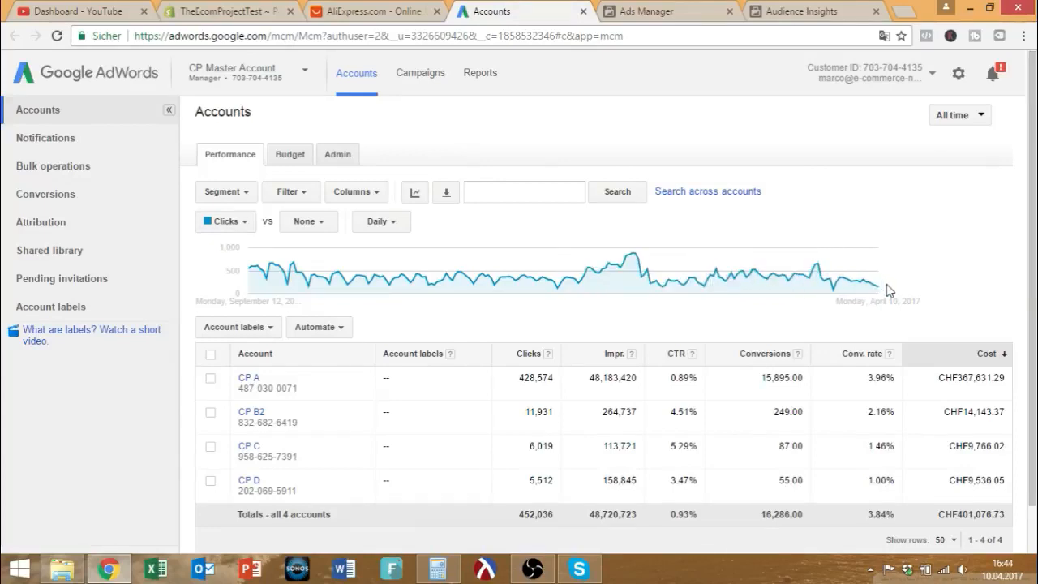
pyautogui.scroll(-1, 916, 507)
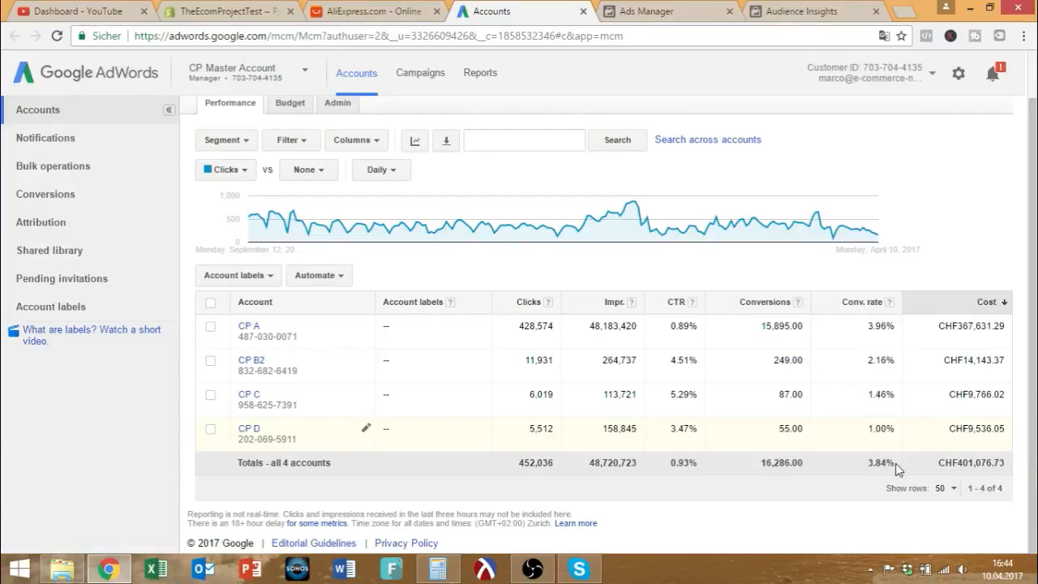
pyautogui.scroll(1, 836, 450)
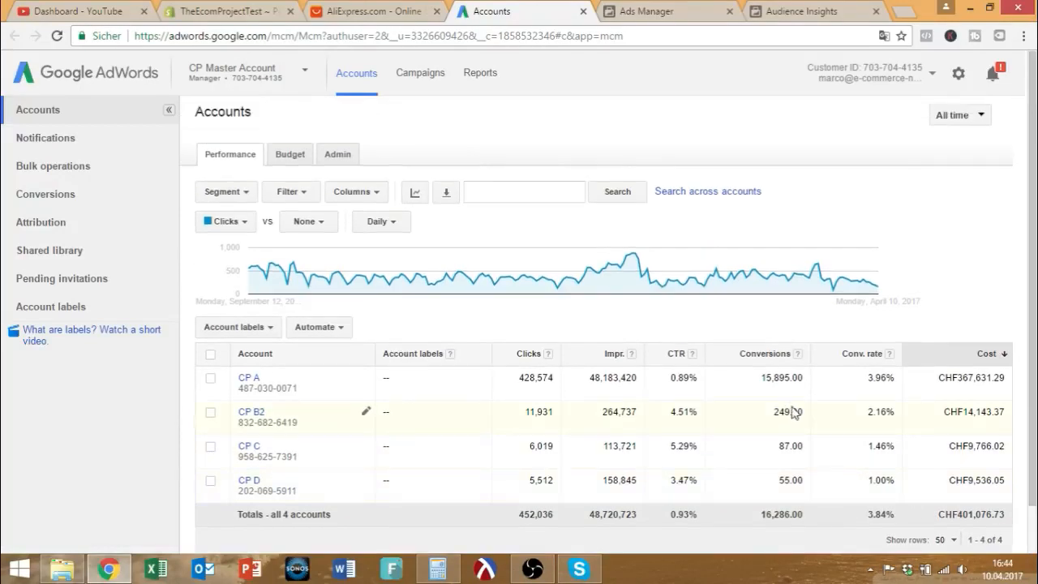
pyautogui.moveTo(870, 288)
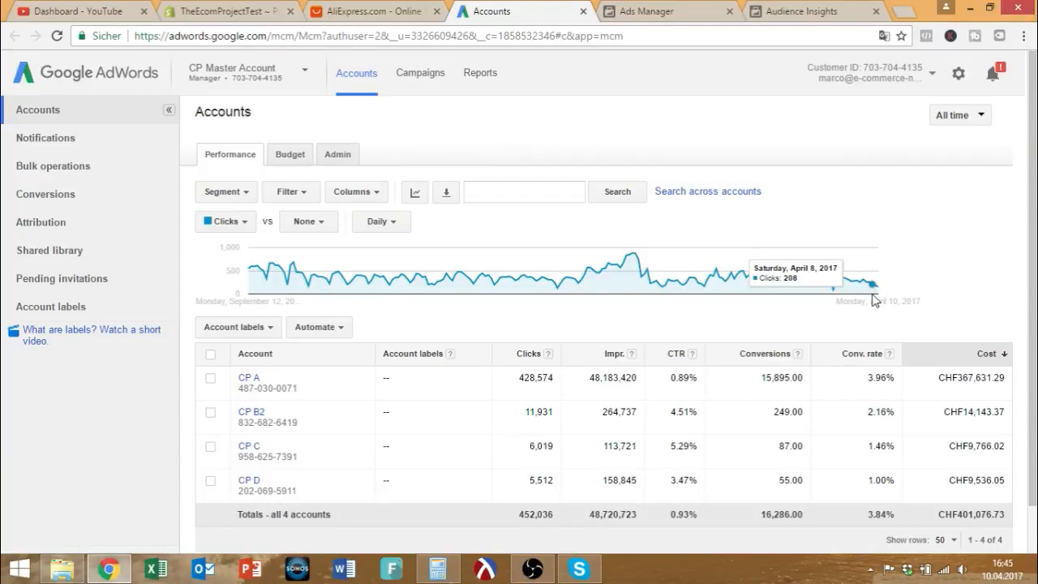
# Add Flip-flops as an interest to the US audience in Audience Insights.
pyautogui.click(776, 10)
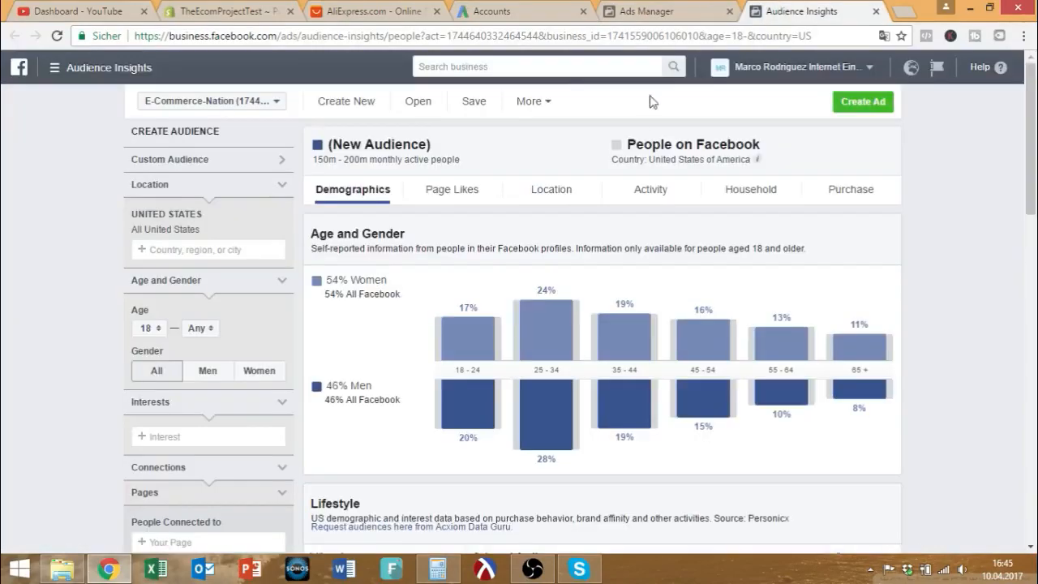
pyautogui.scroll(-2, 456, 187)
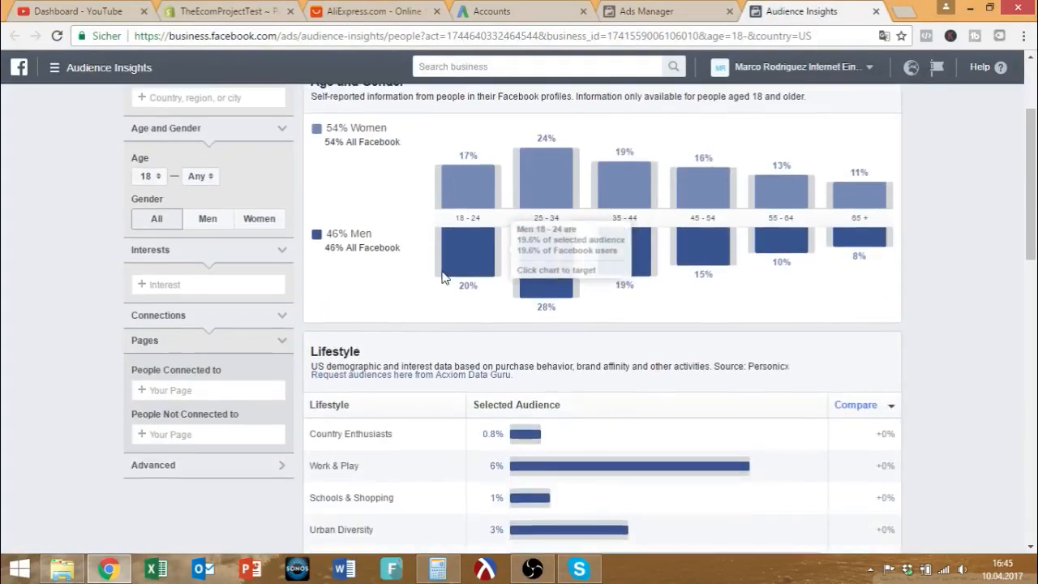
pyautogui.scroll(2, 421, 270)
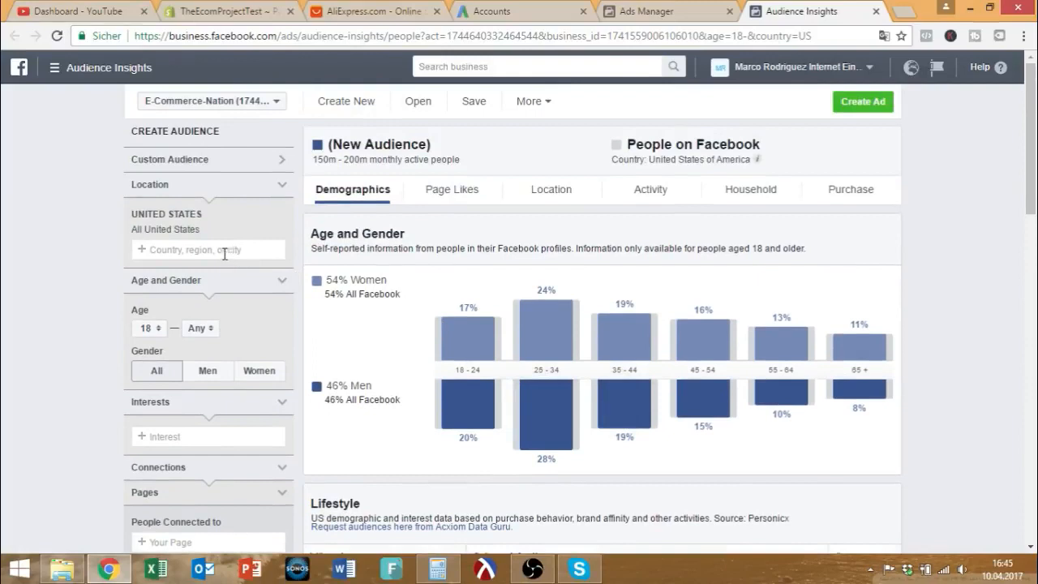
pyautogui.scroll(-1, 225, 398)
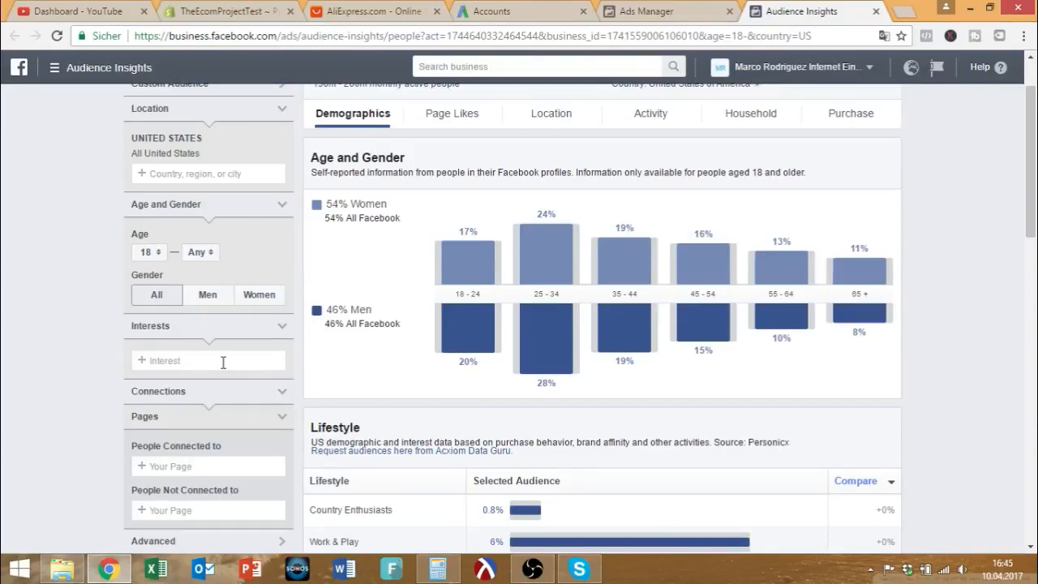
pyautogui.scroll(-2, 185, 352)
pyautogui.click(180, 208)
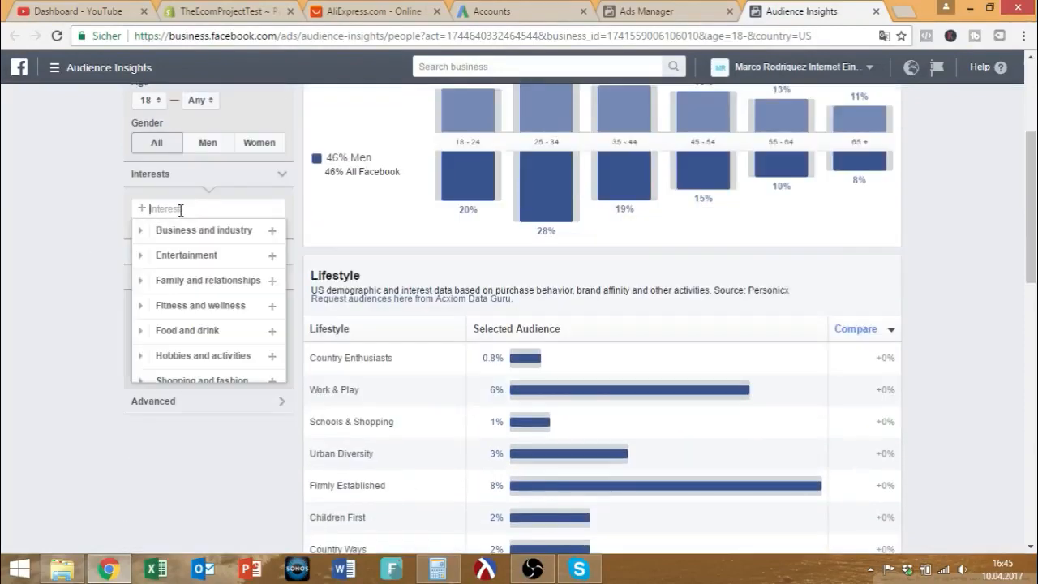
pyautogui.write('flip flop')
pyautogui.press('Down')
pyautogui.press('Down')
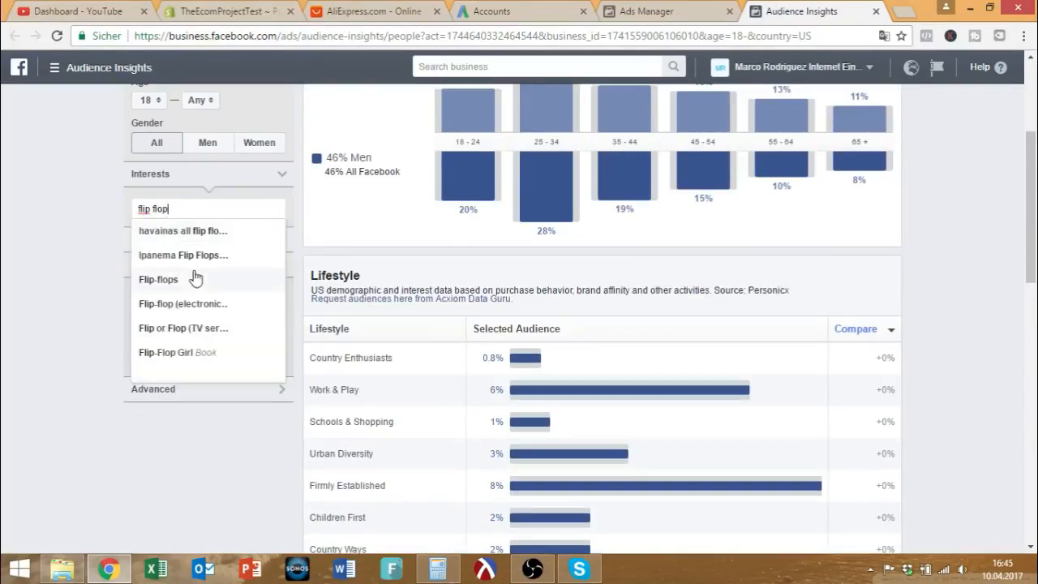
pyautogui.press('Return')
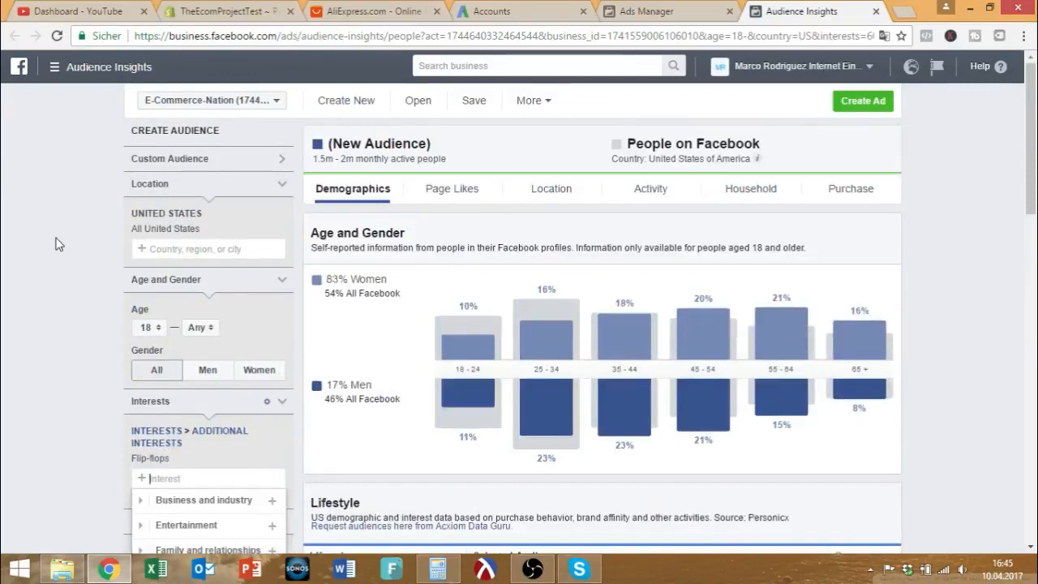
pyautogui.scroll(-1, 57, 244)
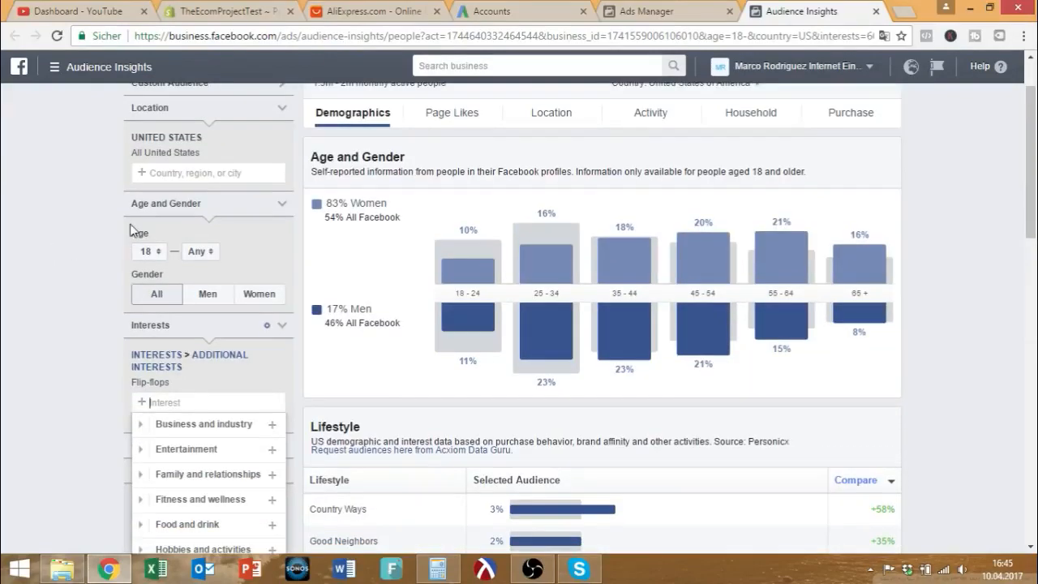
pyautogui.moveTo(129, 385); pyautogui.dragTo(172, 382)
pyautogui.scroll(1, 190, 342)
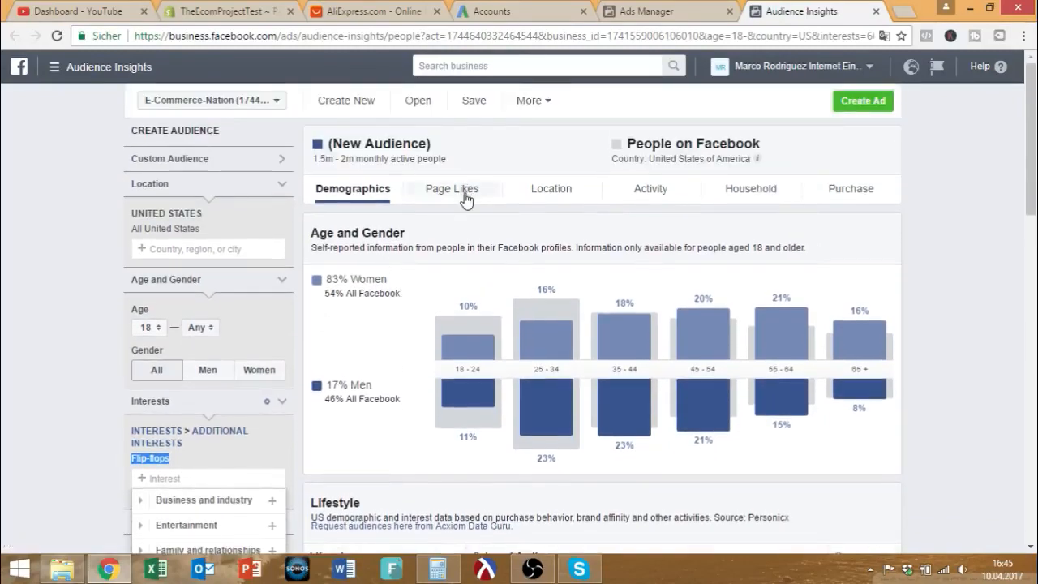
# View Page Likes for the 1.5m–2m Flip-flops audience, led by The Flip Flop CEO.
pyautogui.click(466, 199)
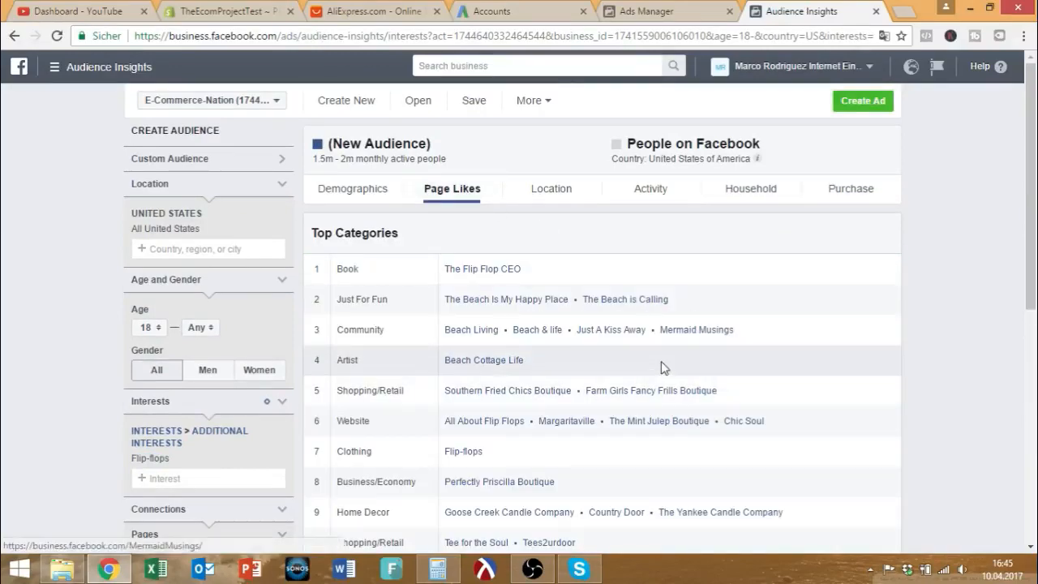
pyautogui.scroll(-2, 486, 381)
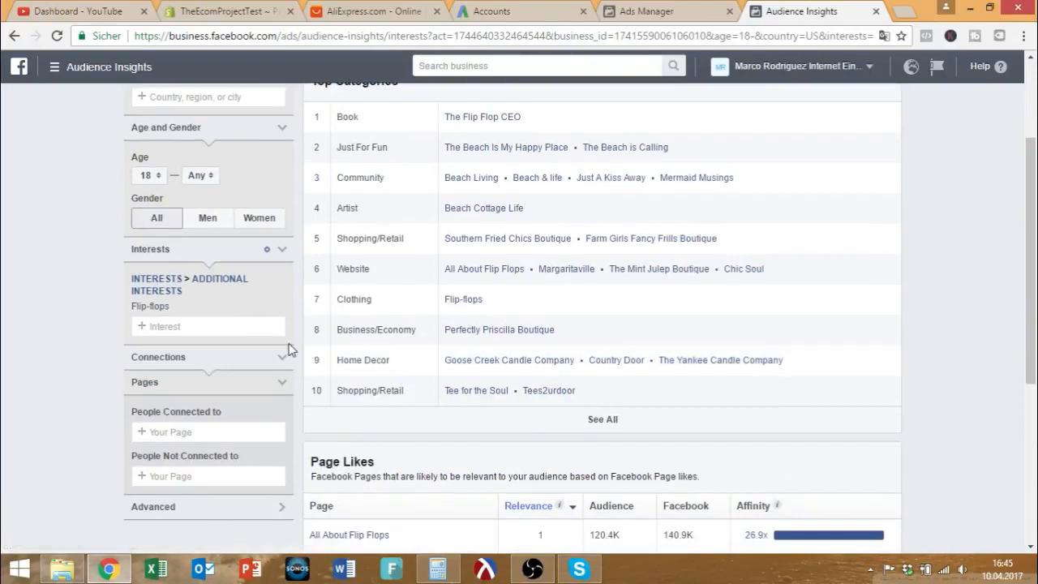
pyautogui.moveTo(175, 309)
pyautogui.scroll(2, 283, 313)
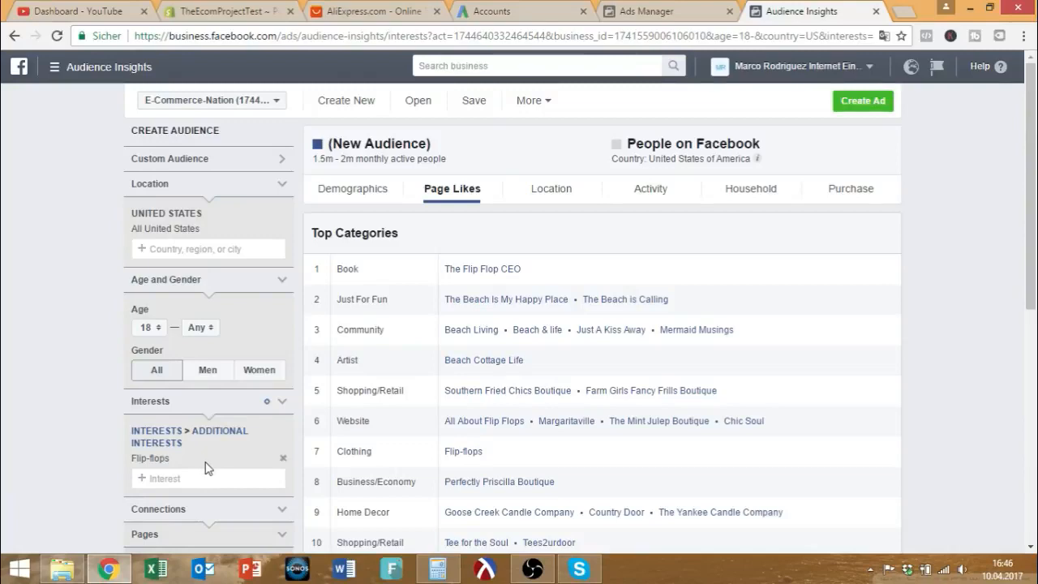
# Restrict the Flip-flops audience to men only.
pyautogui.scroll(-2, 245, 434)
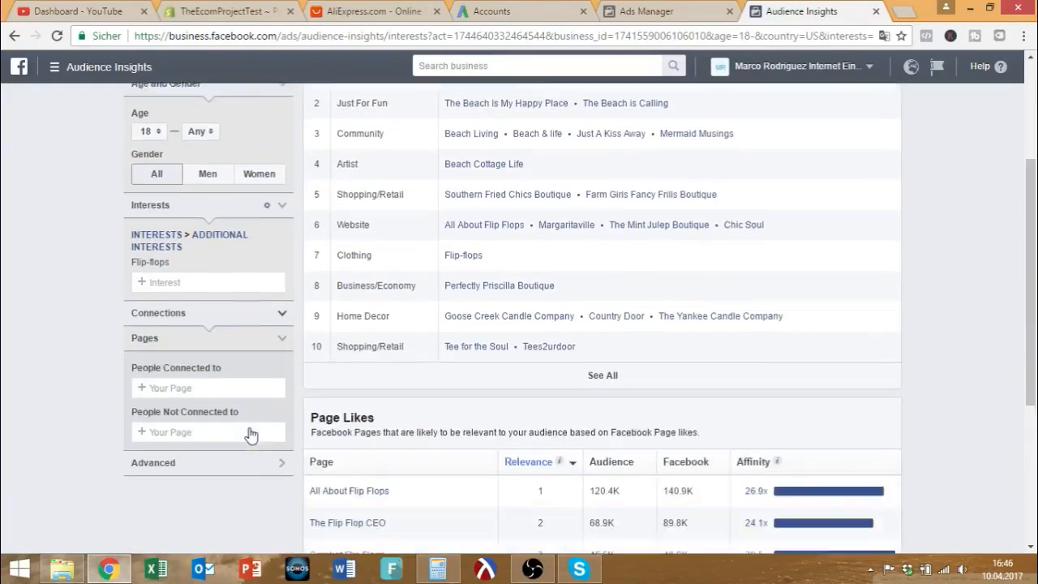
pyautogui.scroll(1, 248, 431)
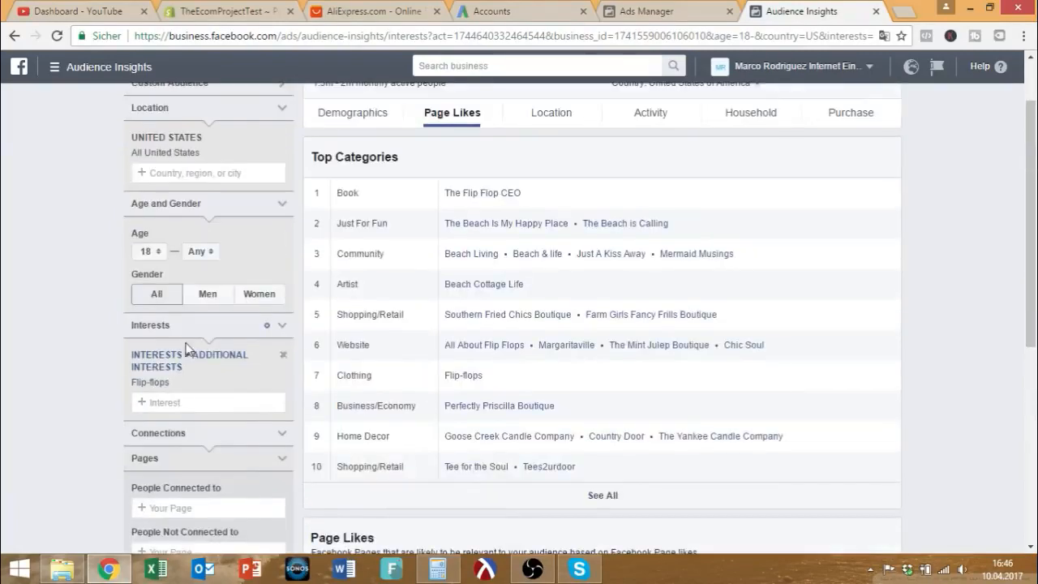
pyautogui.click(208, 300)
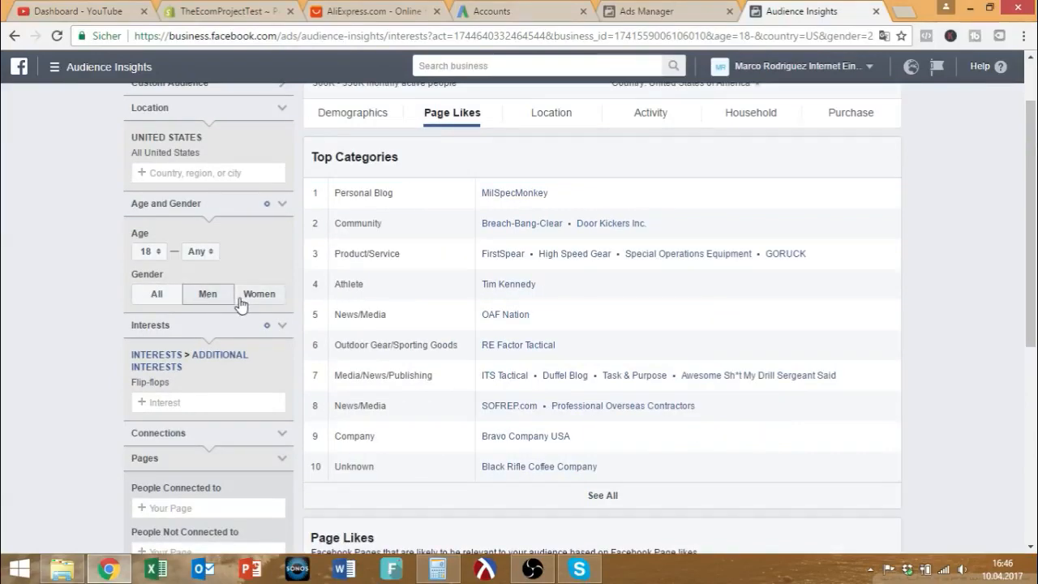
# Show the full Top Categories list for the men's Flip-flops audience.
pyautogui.scroll(-2, 240, 300)
pyautogui.scroll(3, 240, 297)
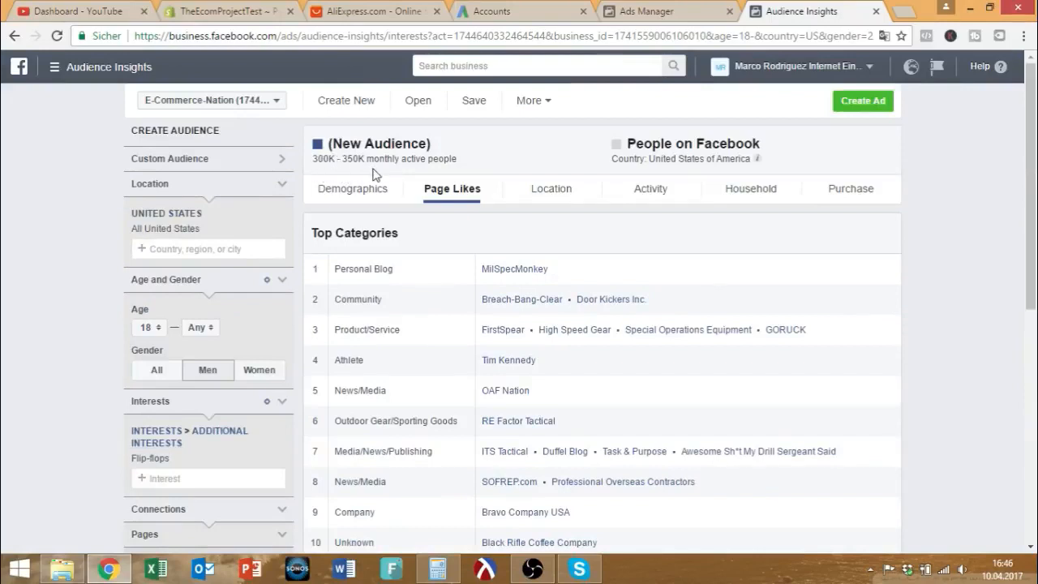
pyautogui.scroll(-2, 371, 178)
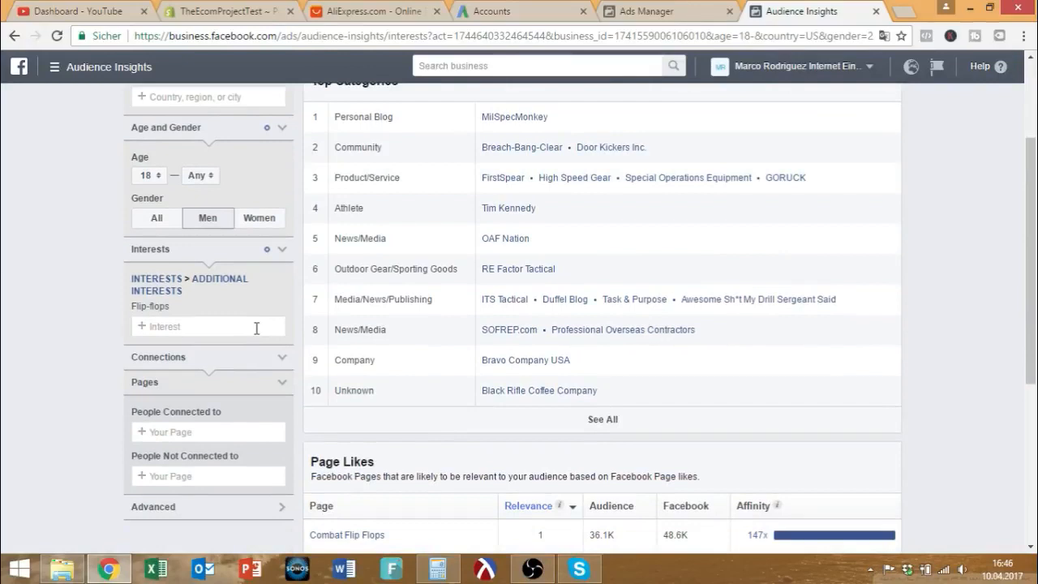
pyautogui.scroll(1, 256, 328)
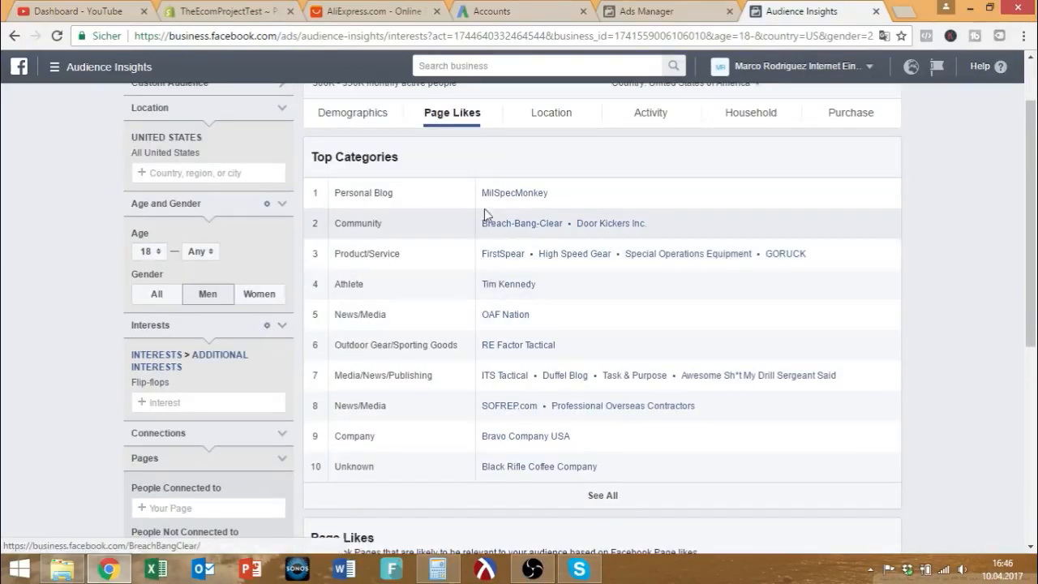
pyautogui.scroll(-1, 583, 436)
pyautogui.click(582, 430)
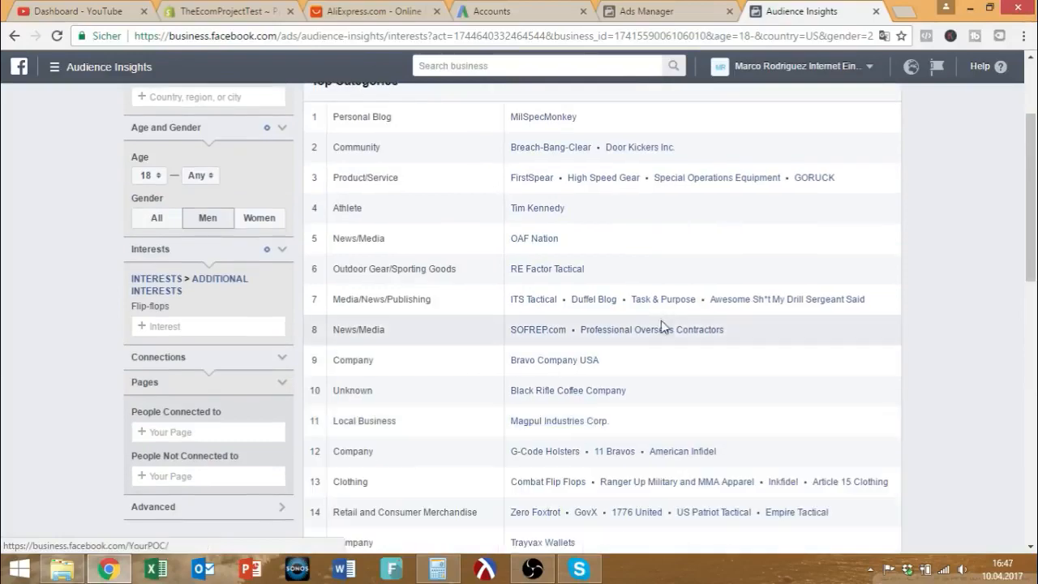
# Open the Combat Flip Flops page from Page Likes in a new tab and view its cover photo.
pyautogui.scroll(-2, 677, 312)
pyautogui.scroll(-3, 677, 312)
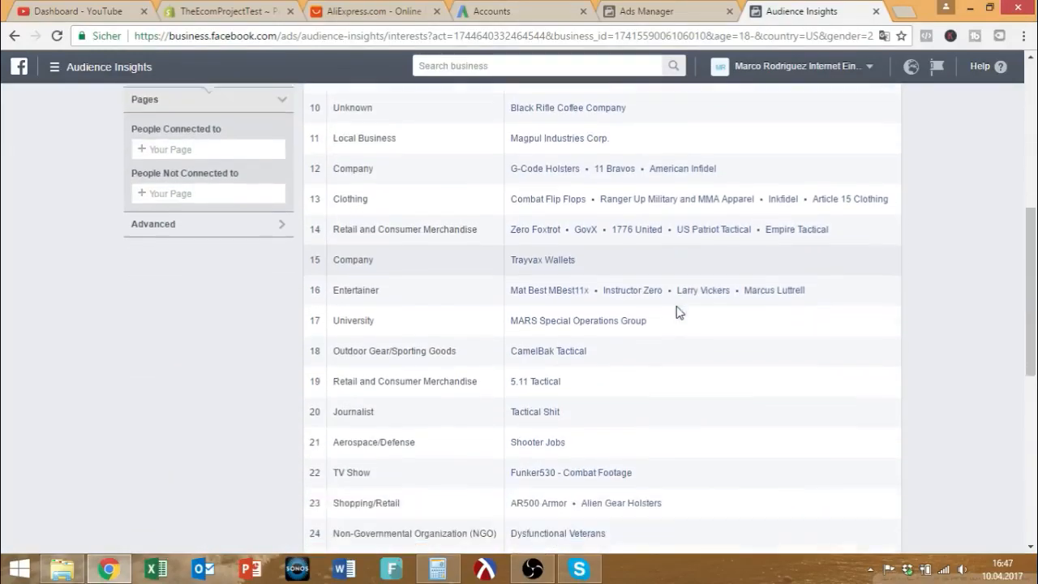
pyautogui.scroll(-2, 678, 310)
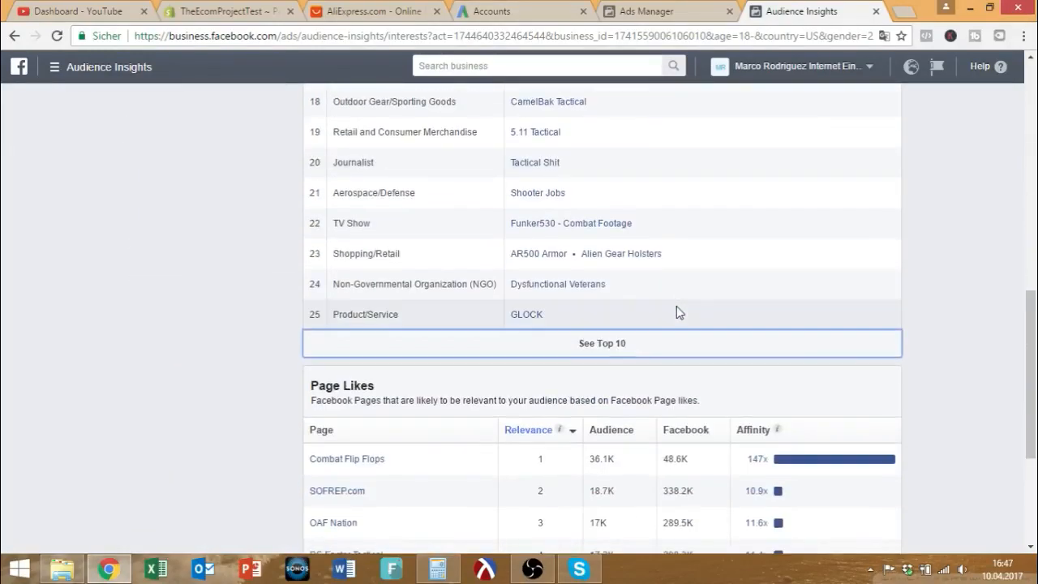
pyautogui.scroll(-2, 677, 308)
pyautogui.scroll(-1, 676, 307)
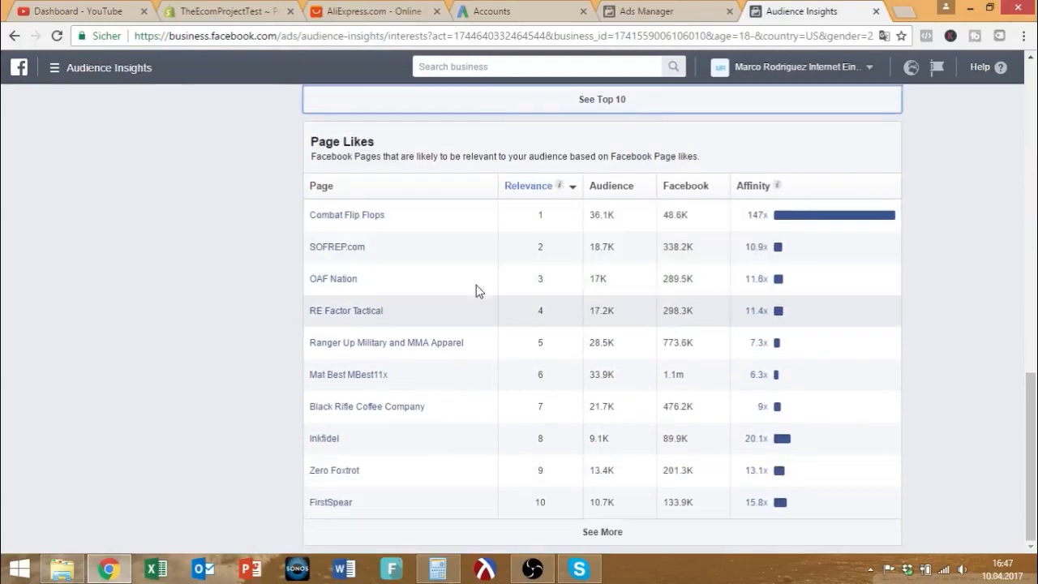
pyautogui.rightClick(341, 222)
pyautogui.click(365, 226)
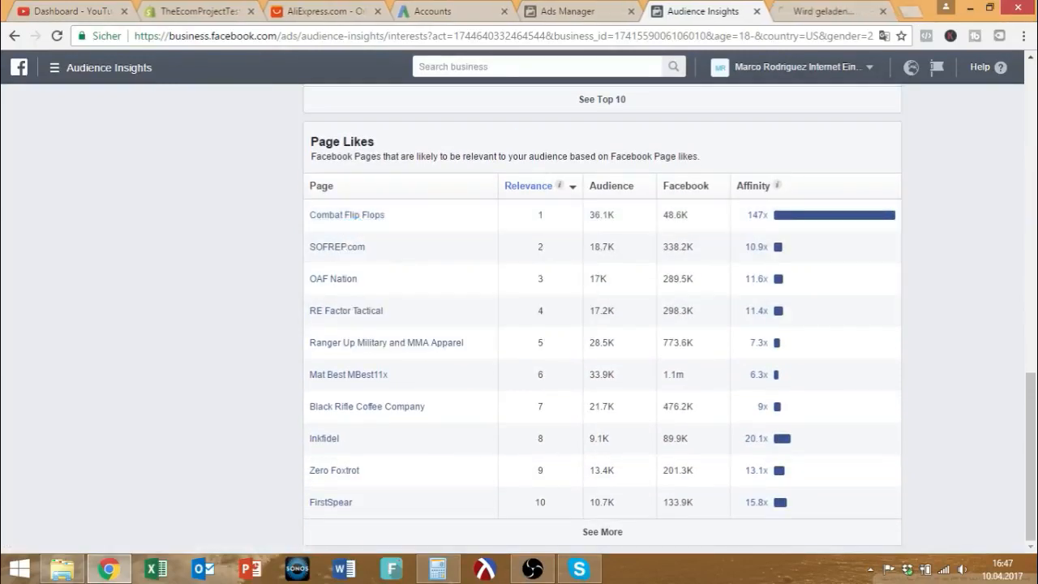
pyautogui.hotkey('ctrl', 'Tab')
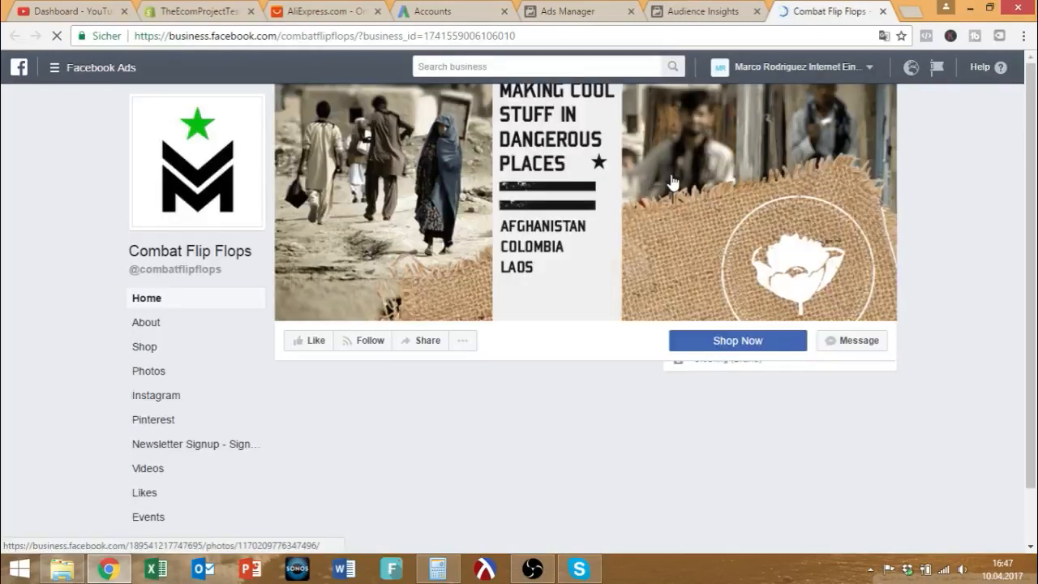
pyautogui.click(671, 184)
# Back in Audience Insights, add Beaches as a second interest next to Flip-flops.
pyautogui.click(680, 12)
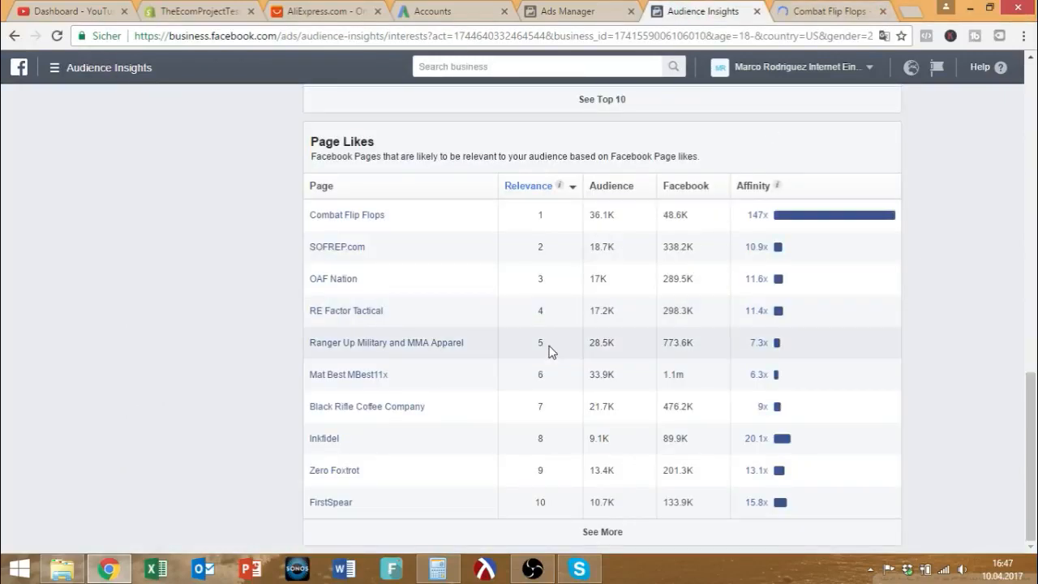
pyautogui.scroll(10, 551, 347)
pyautogui.scroll(2, 548, 347)
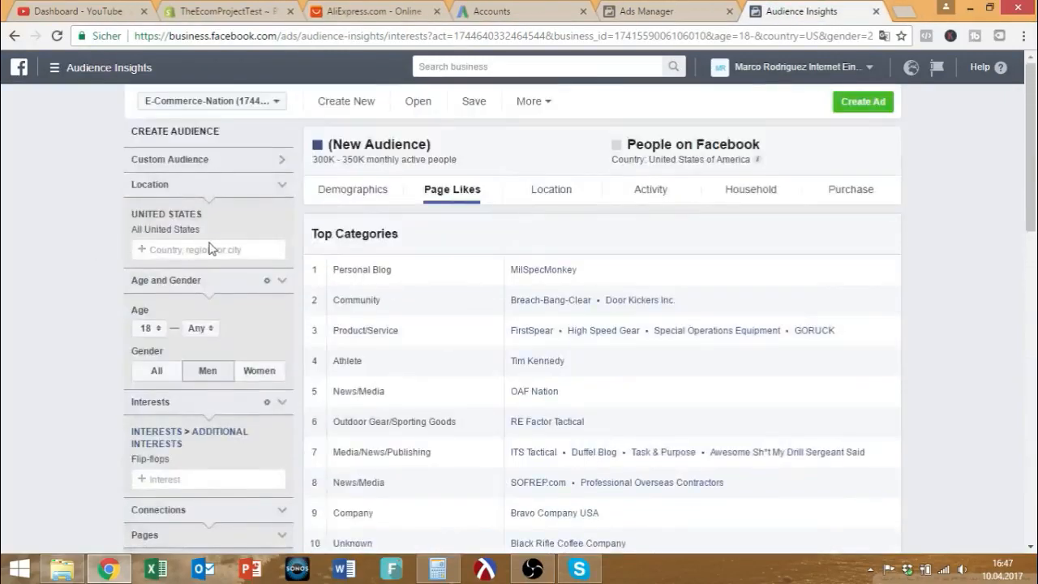
pyautogui.click(213, 479)
pyautogui.write('beach')
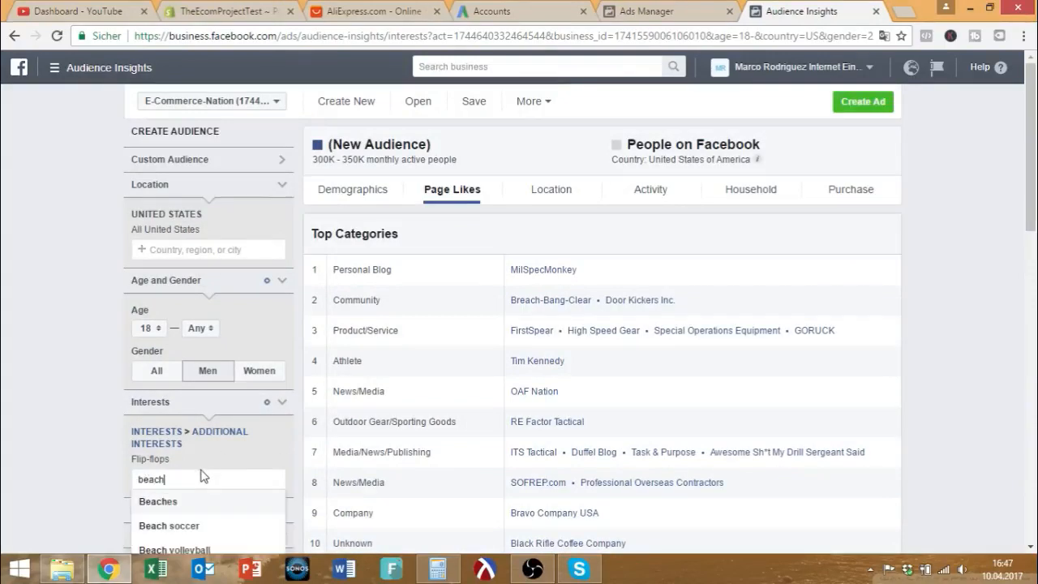
pyautogui.click(188, 502)
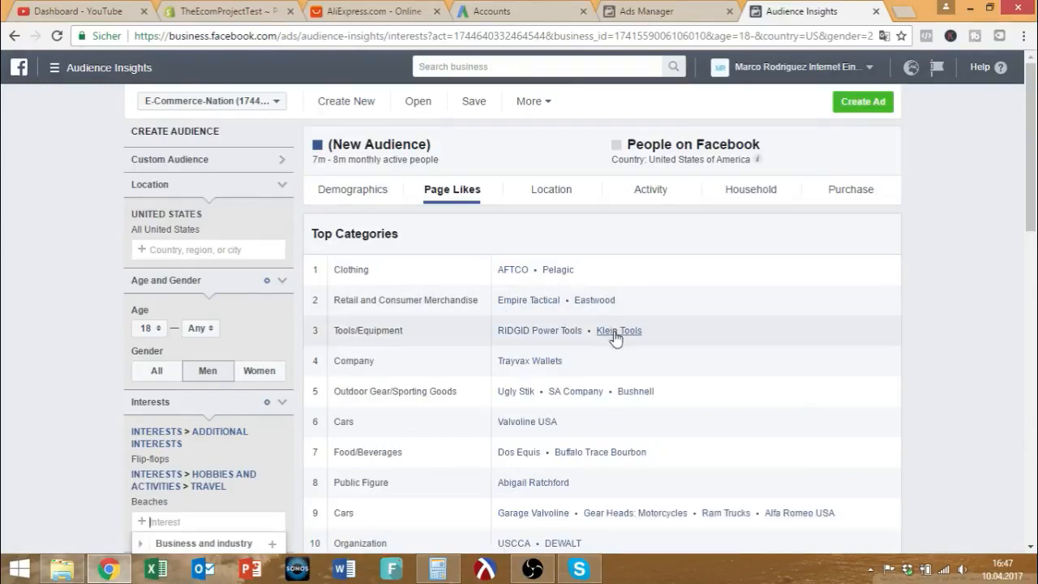
# Review the Flip-flops and Beaches audience's Top Categories, led by Clothing with AFTCO and Pelagic.
pyautogui.scroll(-2, 624, 347)
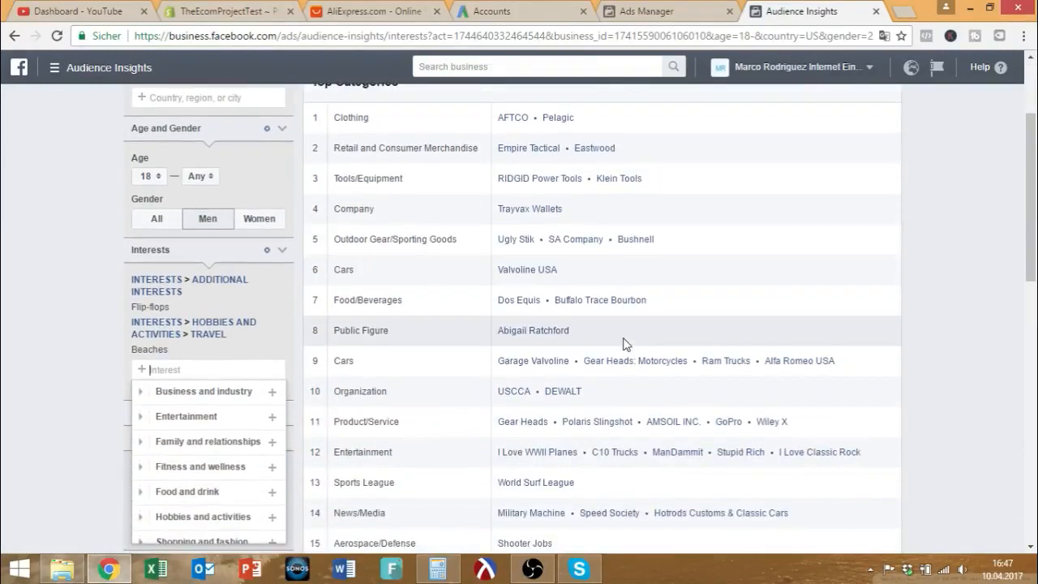
pyautogui.scroll(-1, 624, 345)
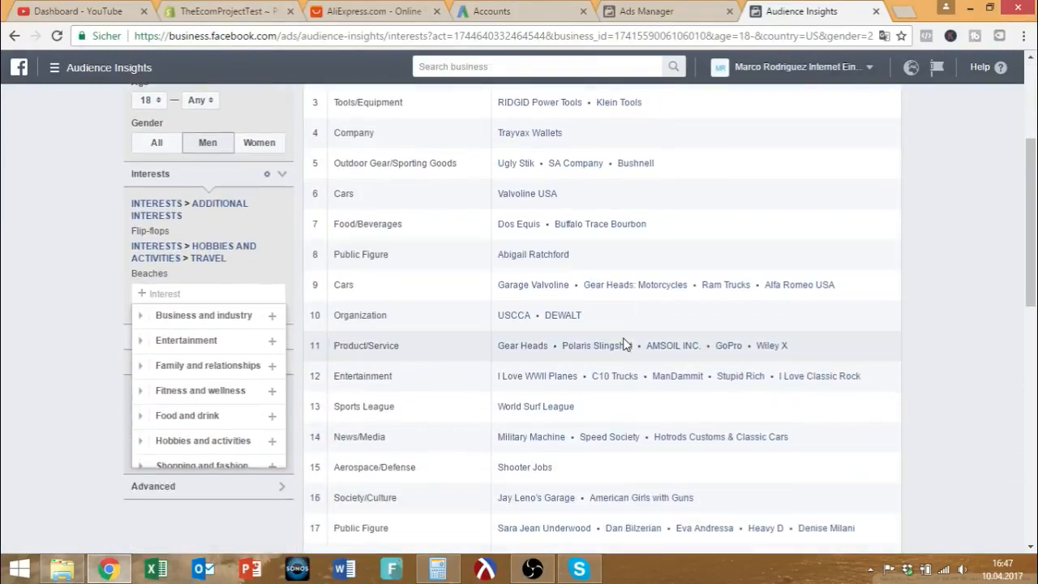
pyautogui.click(23, 335)
pyautogui.scroll(2, 576, 278)
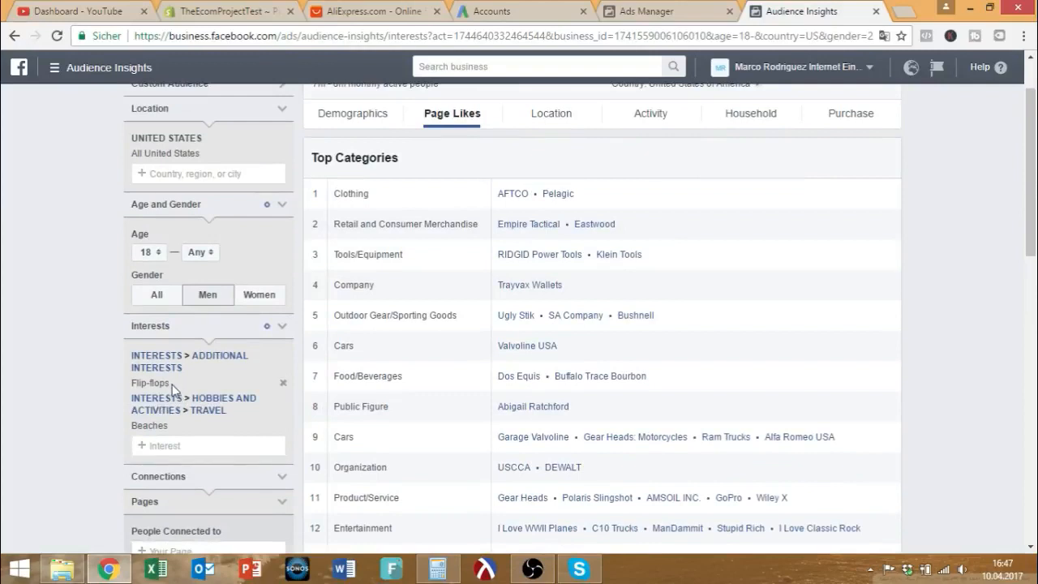
pyautogui.moveTo(171, 387); pyautogui.dragTo(134, 388)
pyautogui.click(679, 10)
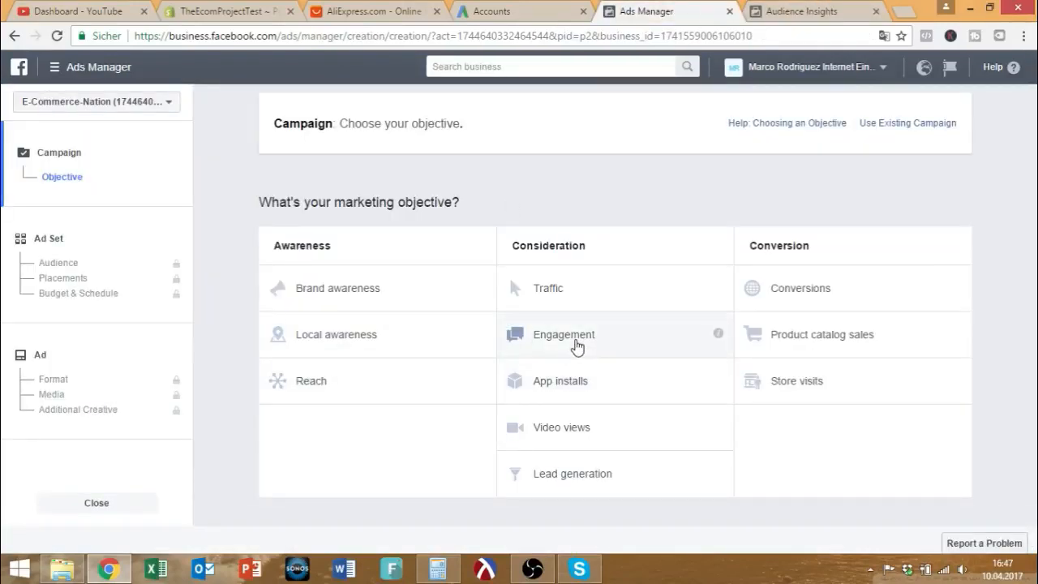
# Choose the Engagement objective, name the campaign 'Beach Flip Flop PE' and continue to the ad set.
pyautogui.moveTo(479, 201); pyautogui.dragTo(255, 192)
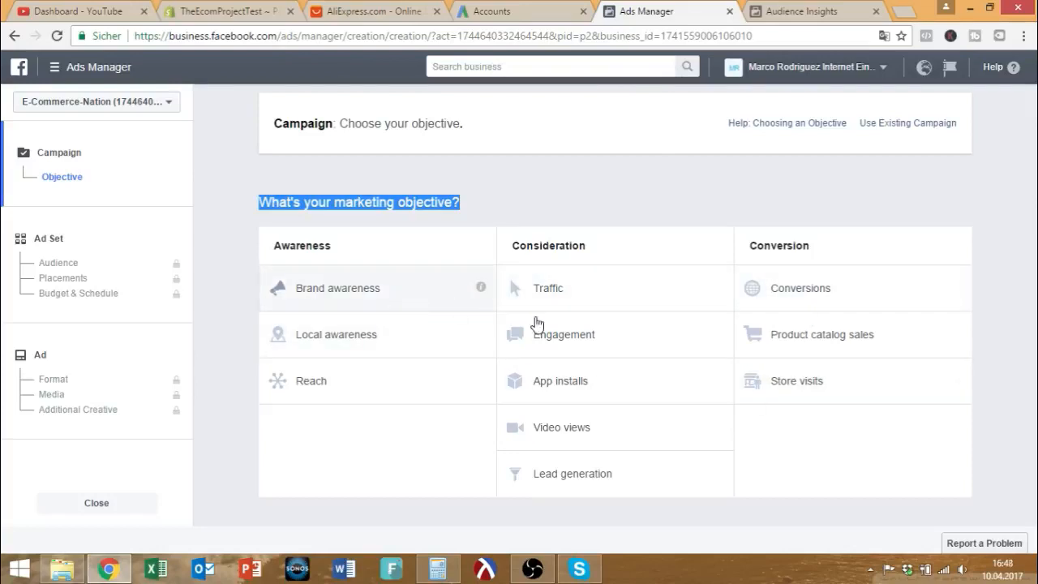
pyautogui.click(588, 340)
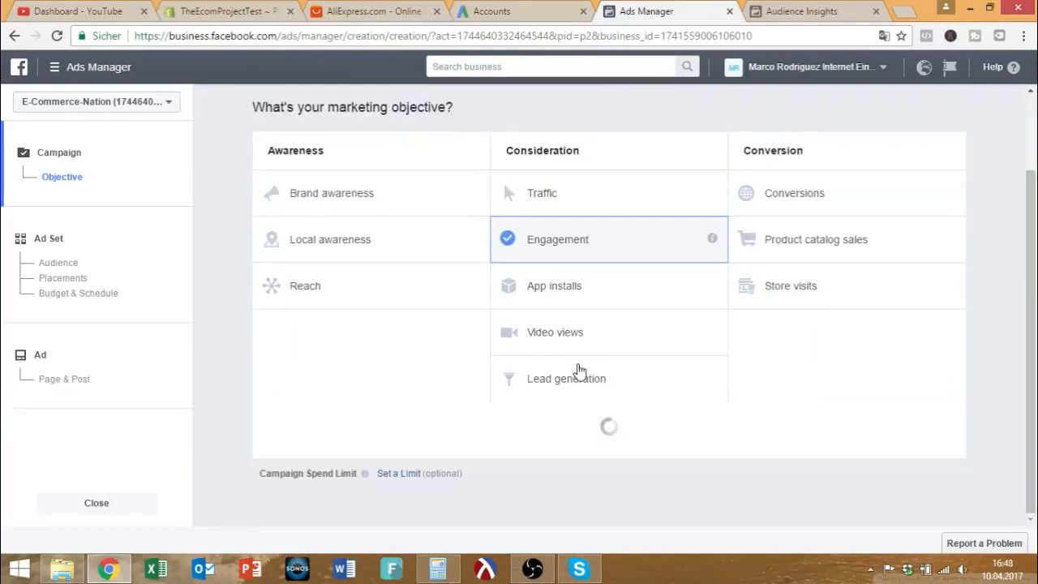
pyautogui.scroll(-3, 580, 433)
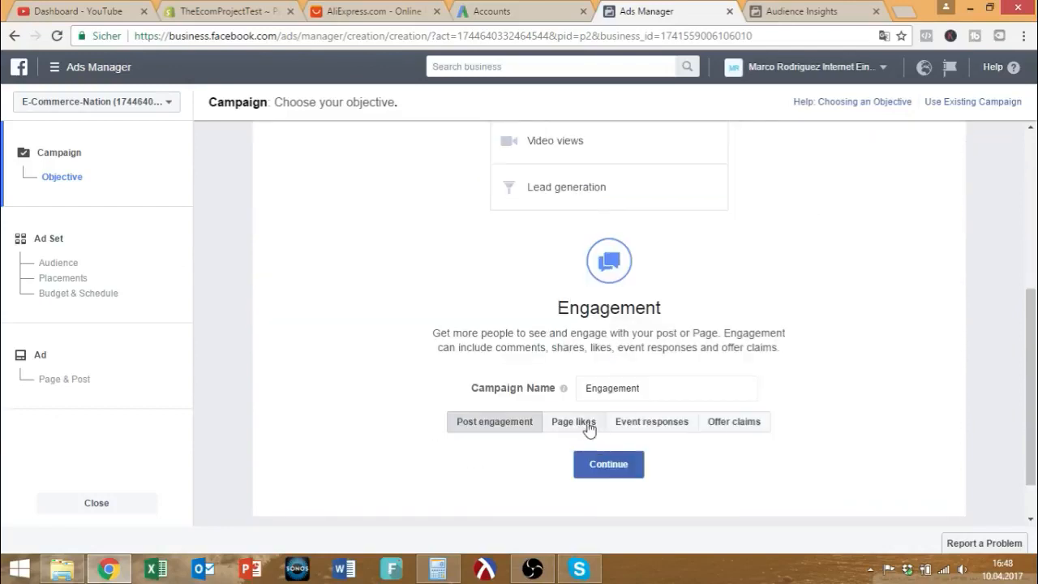
pyautogui.moveTo(651, 387); pyautogui.dragTo(521, 385)
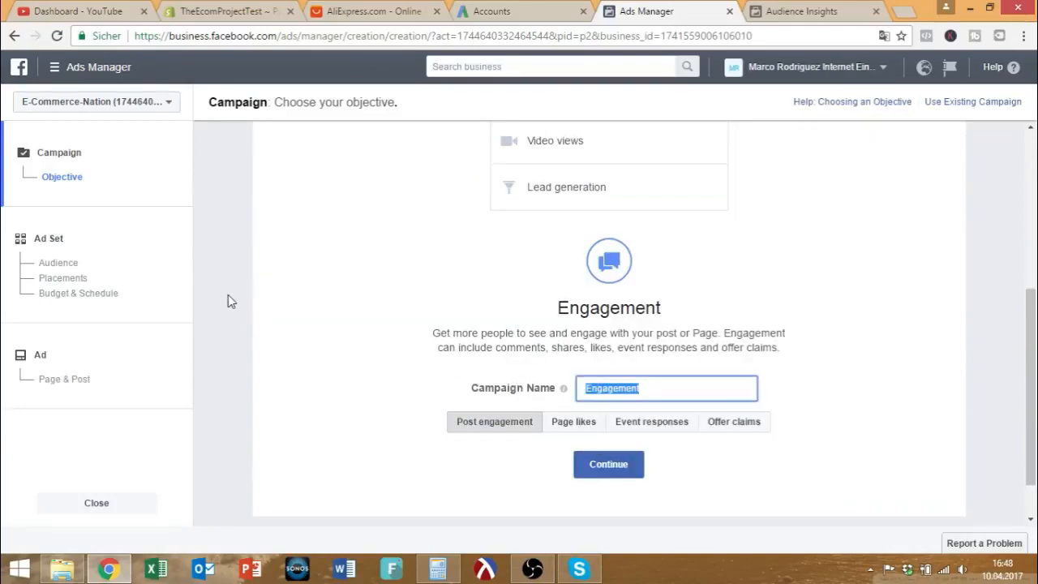
pyautogui.write('Beach Flip Flop')
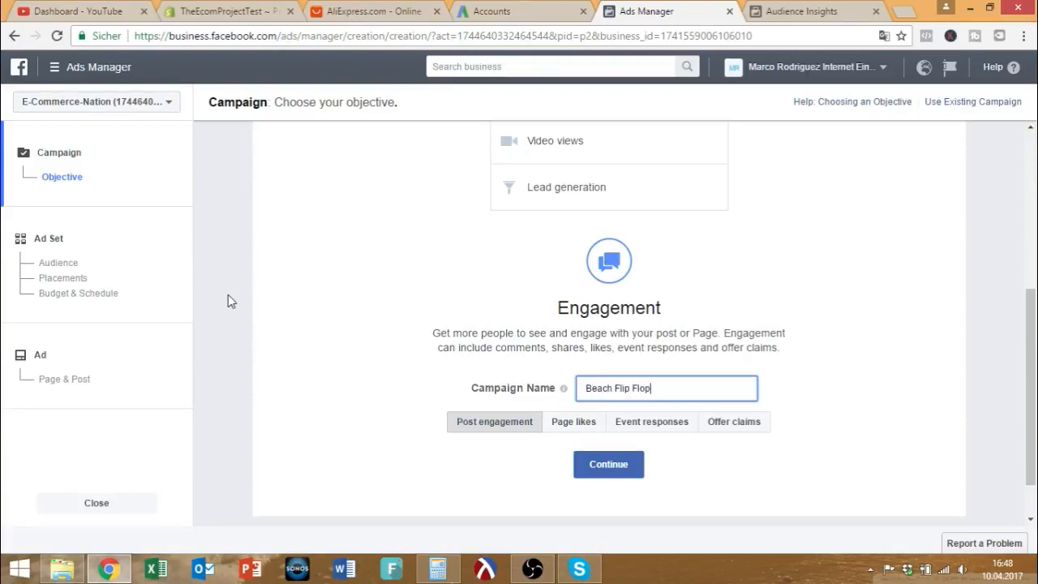
pyautogui.write(' PE')
pyautogui.click(581, 470)
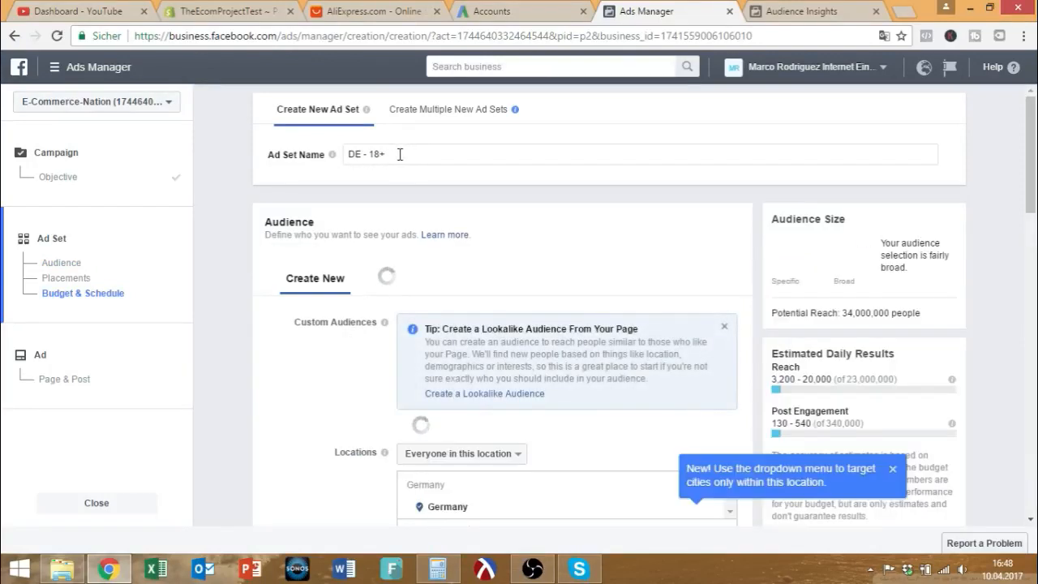
# Decline reusing the last ad set's settings and rename the ad set from 'DE - 18+' to 'US'.
pyautogui.click(207, 11)
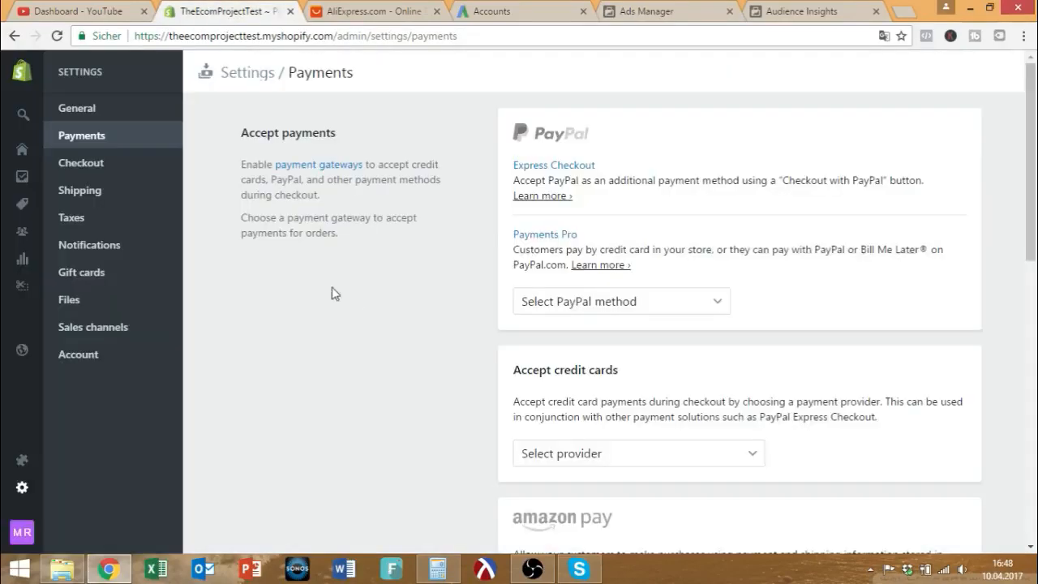
pyautogui.moveTo(29, 199)
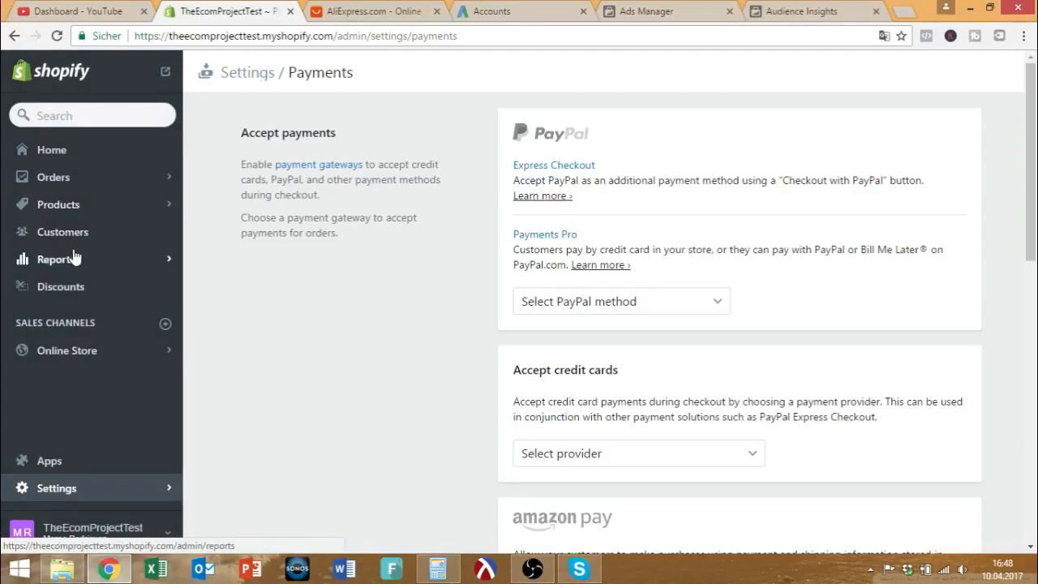
pyautogui.click(638, 11)
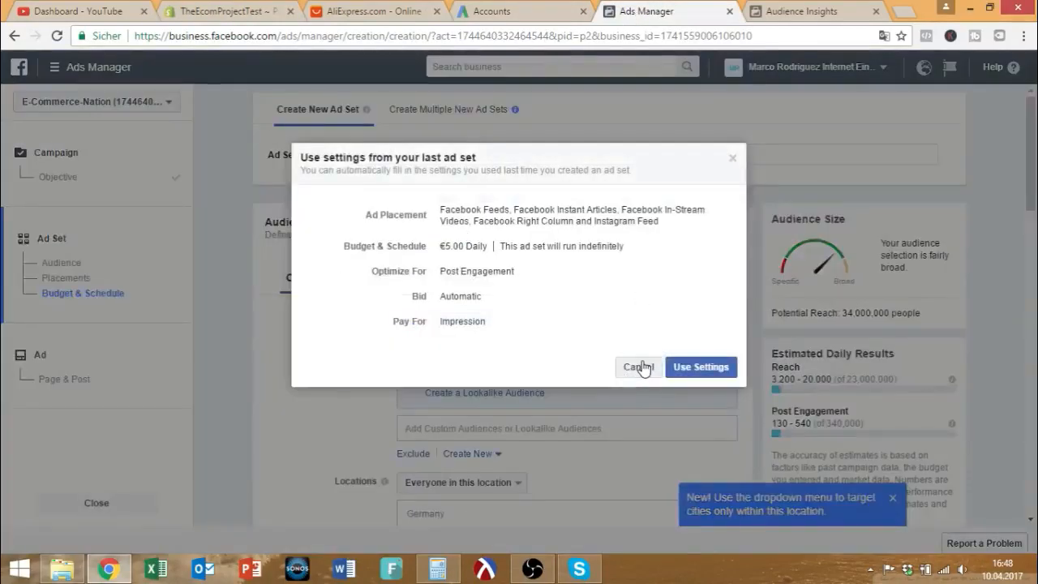
pyautogui.click(638, 367)
pyautogui.scroll(-1, 567, 306)
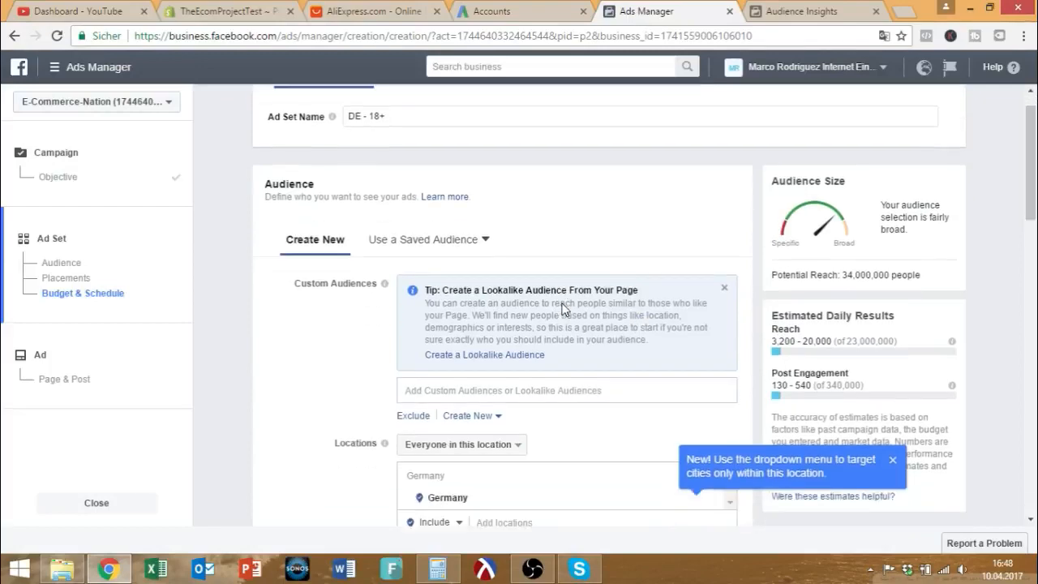
pyautogui.scroll(-2, 565, 309)
pyautogui.scroll(2, 565, 309)
pyautogui.moveTo(397, 154); pyautogui.dragTo(330, 154)
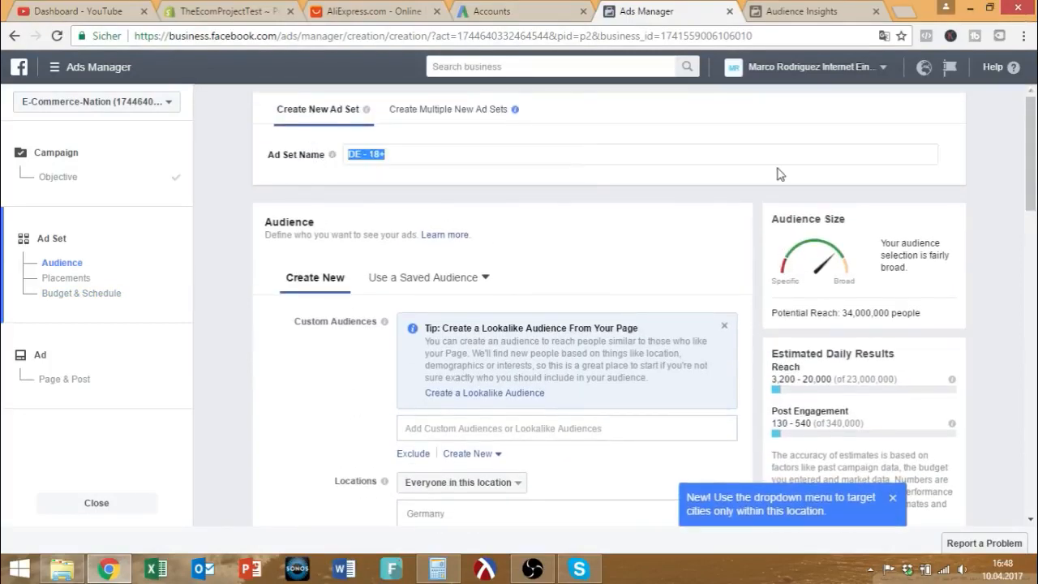
pyautogui.write('US')
# Remove Germany from the target locations and begin entering United States as a new location.
pyautogui.scroll(-1, 514, 241)
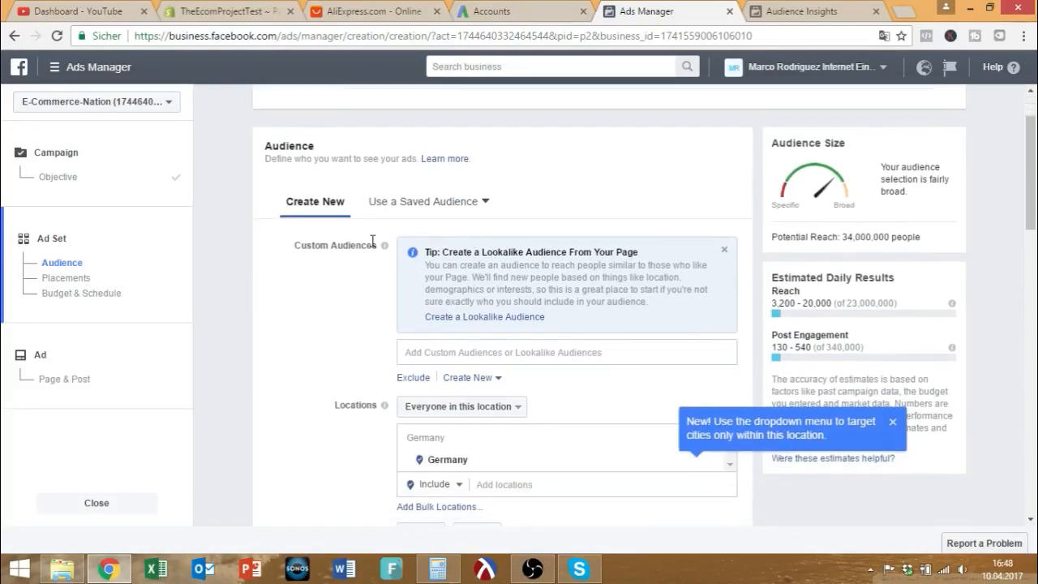
pyautogui.scroll(1, 343, 255)
pyautogui.scroll(-3, 341, 267)
pyautogui.scroll(-2, 339, 267)
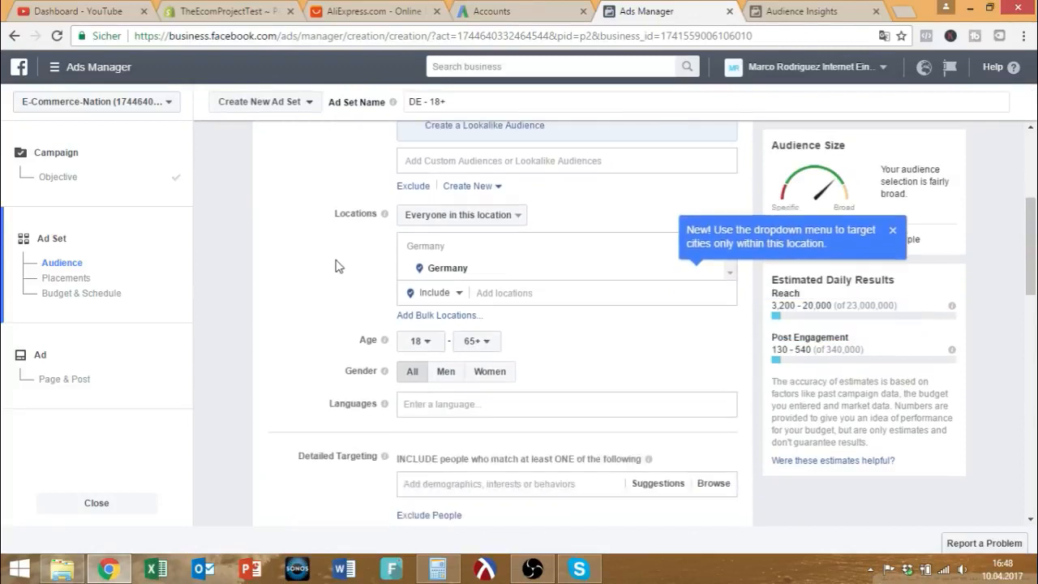
pyautogui.click(890, 229)
pyautogui.click(708, 271)
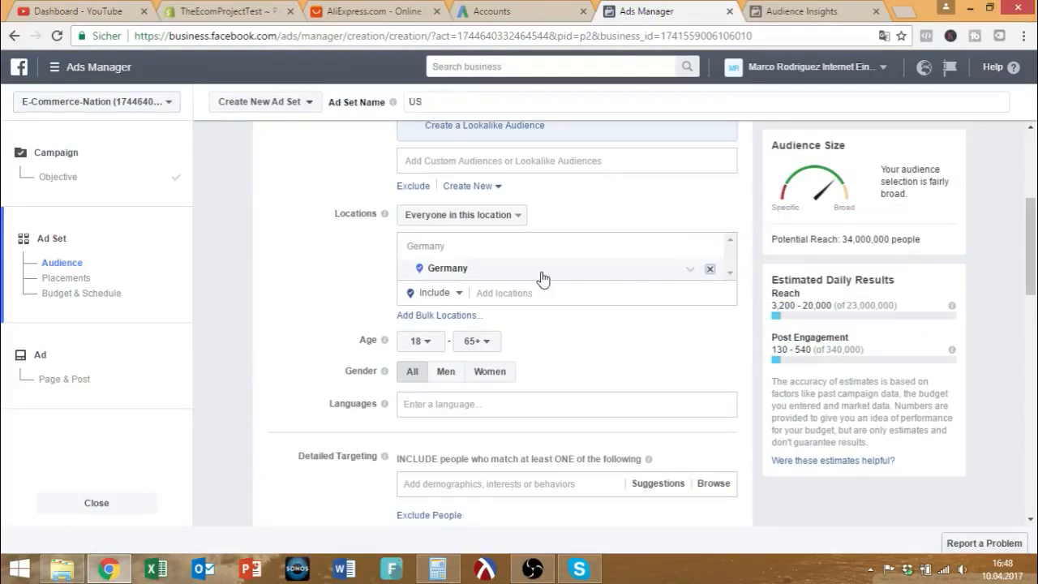
pyautogui.click(520, 248)
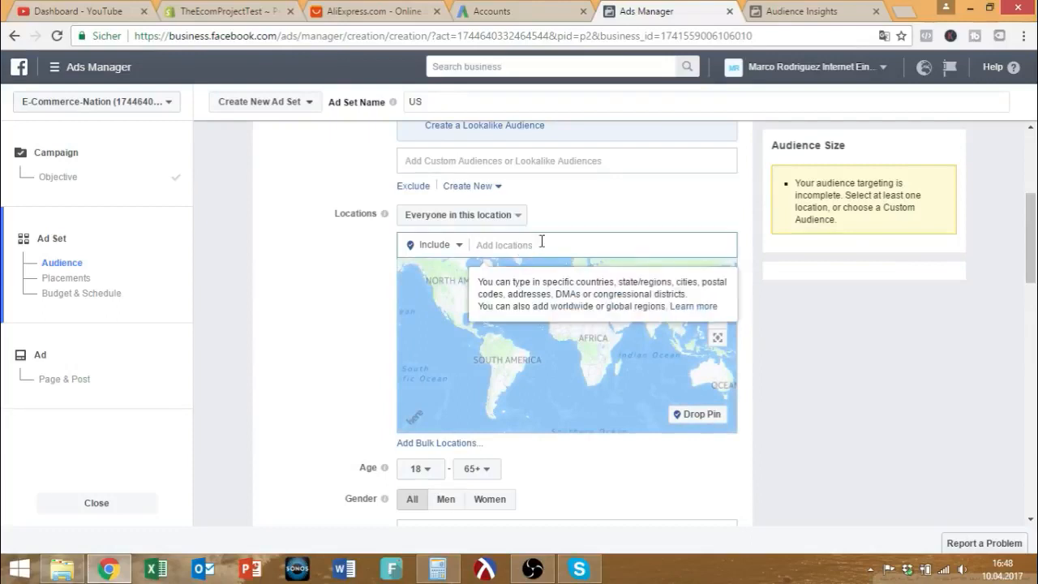
pyautogui.write('united stat')
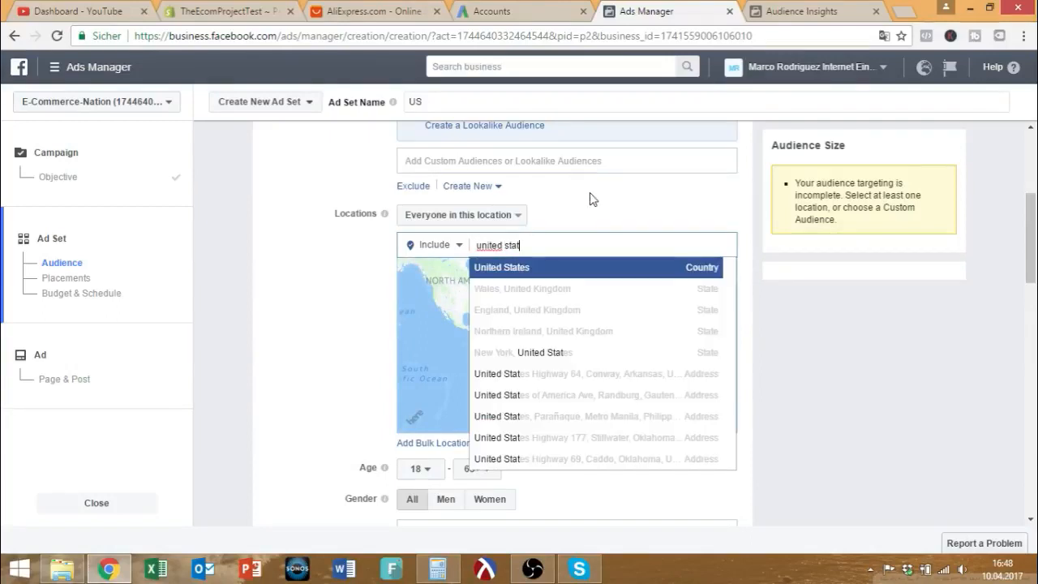
# Add United States as the ad set's target location.
pyautogui.click(557, 272)
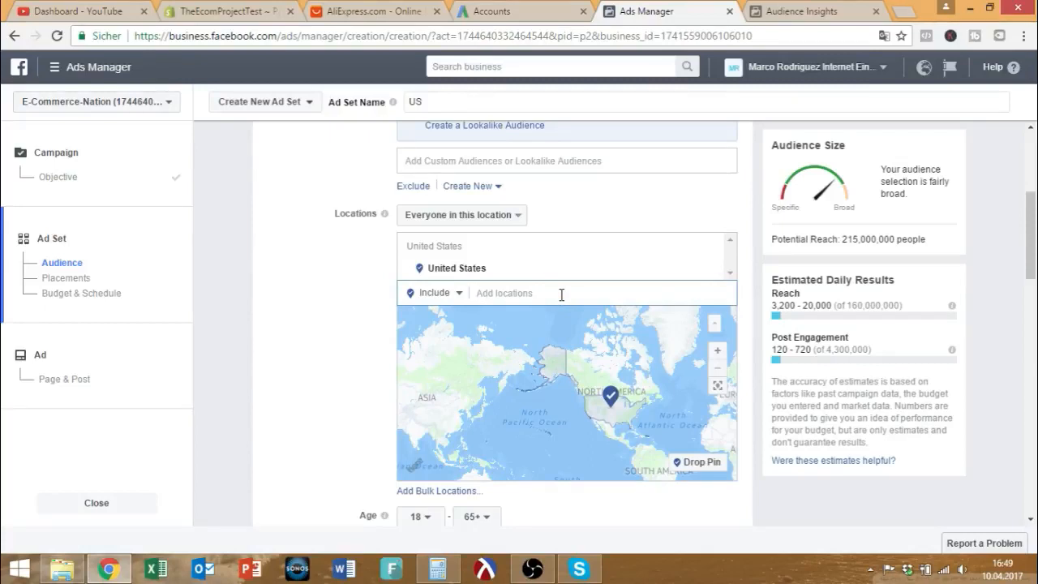
pyautogui.scroll(-2, 561, 294)
pyautogui.scroll(3, 559, 256)
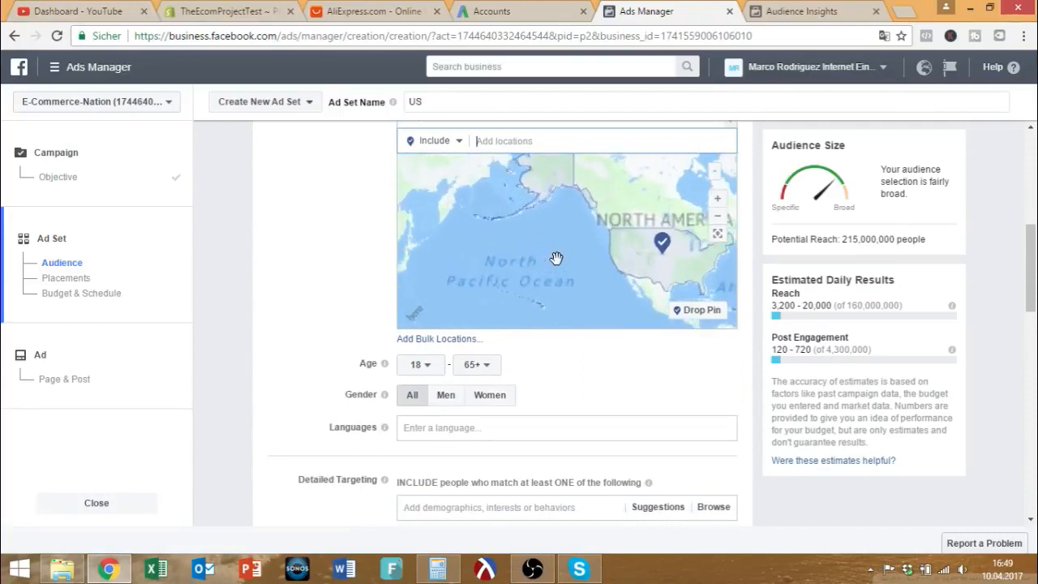
pyautogui.scroll(-3, 558, 256)
pyautogui.scroll(1, 283, 212)
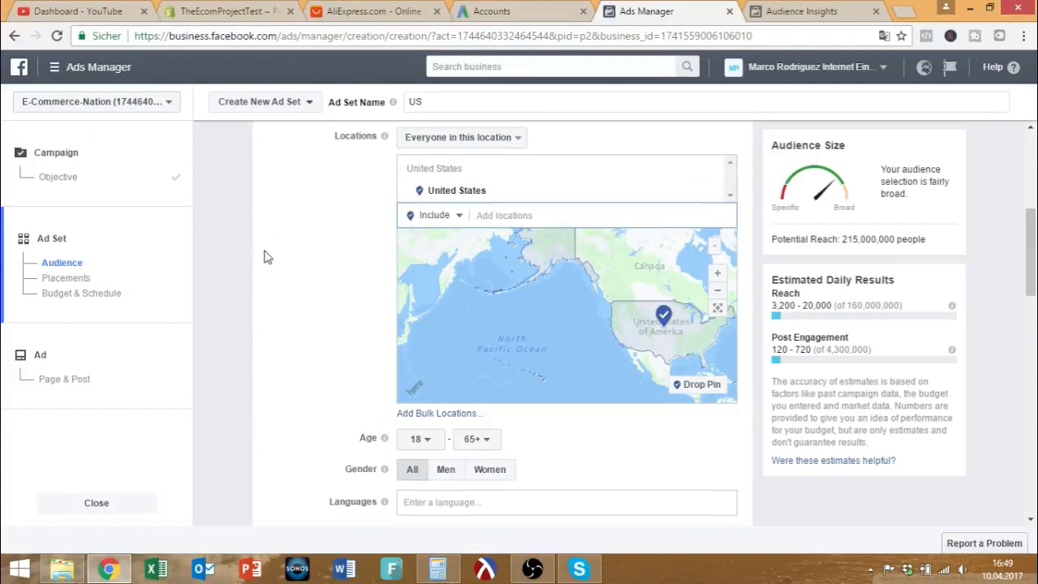
pyautogui.scroll(-2, 263, 256)
# Target men aged 21–40 who speak English (All), reaching about 48,000,000 people.
pyautogui.click(415, 289)
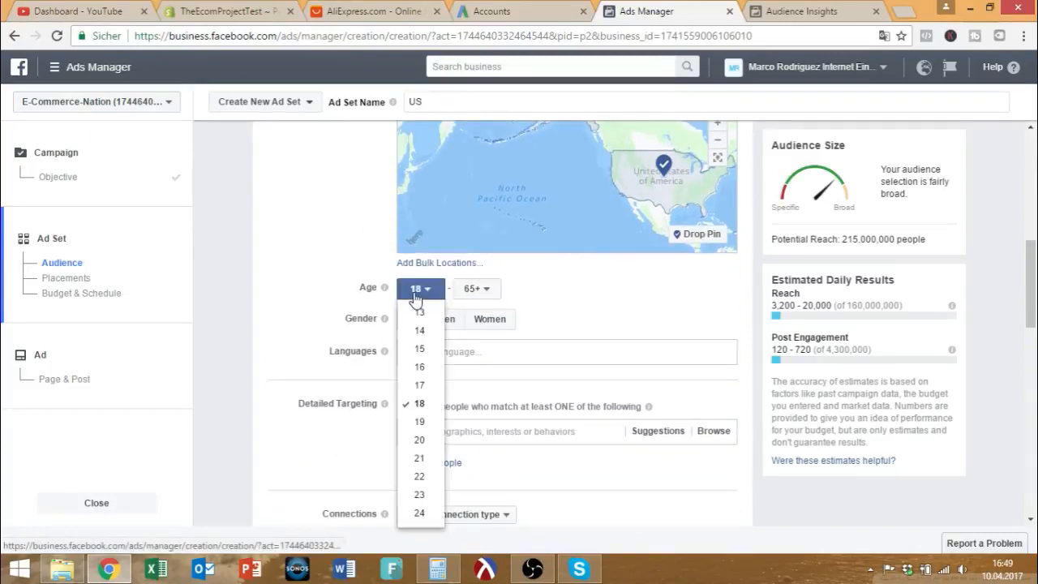
pyautogui.click(421, 459)
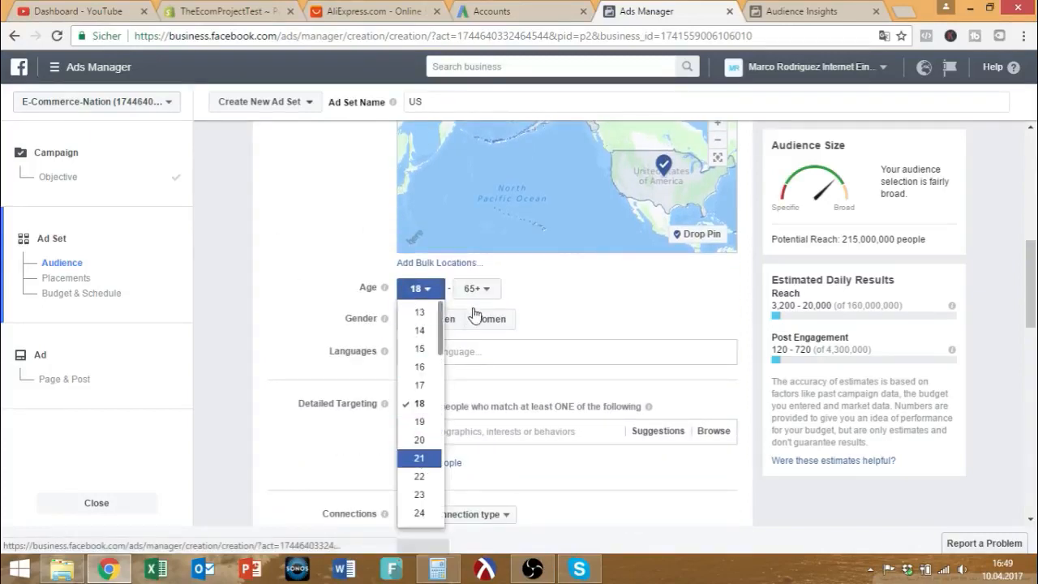
pyautogui.click(484, 294)
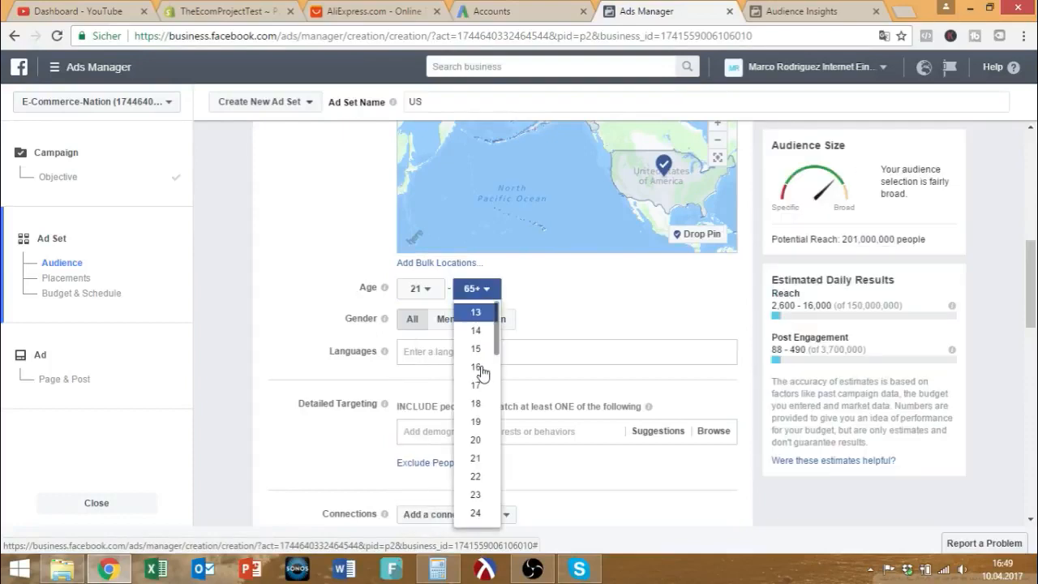
pyautogui.scroll(-5, 478, 389)
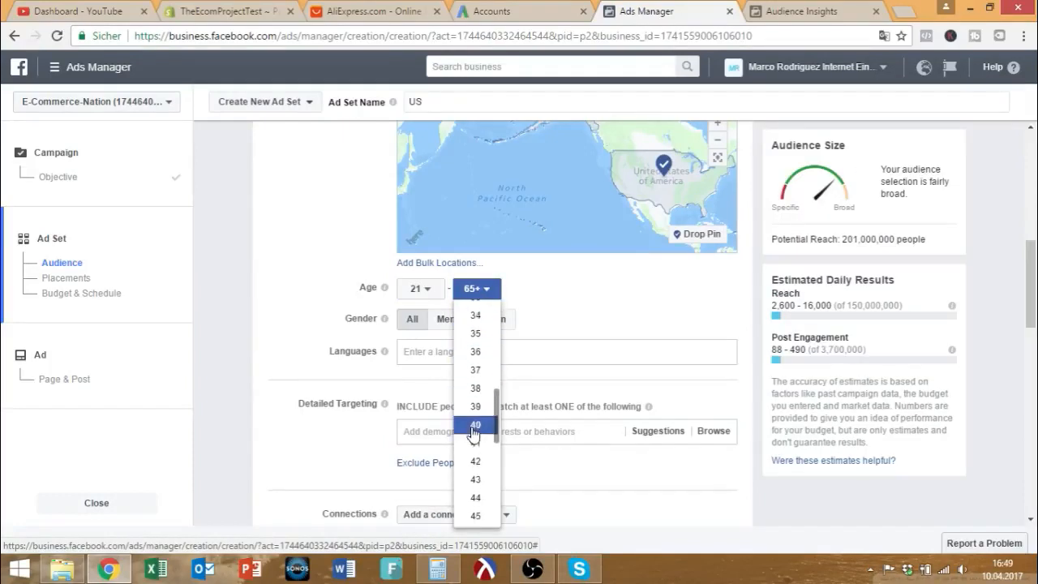
pyautogui.click(474, 427)
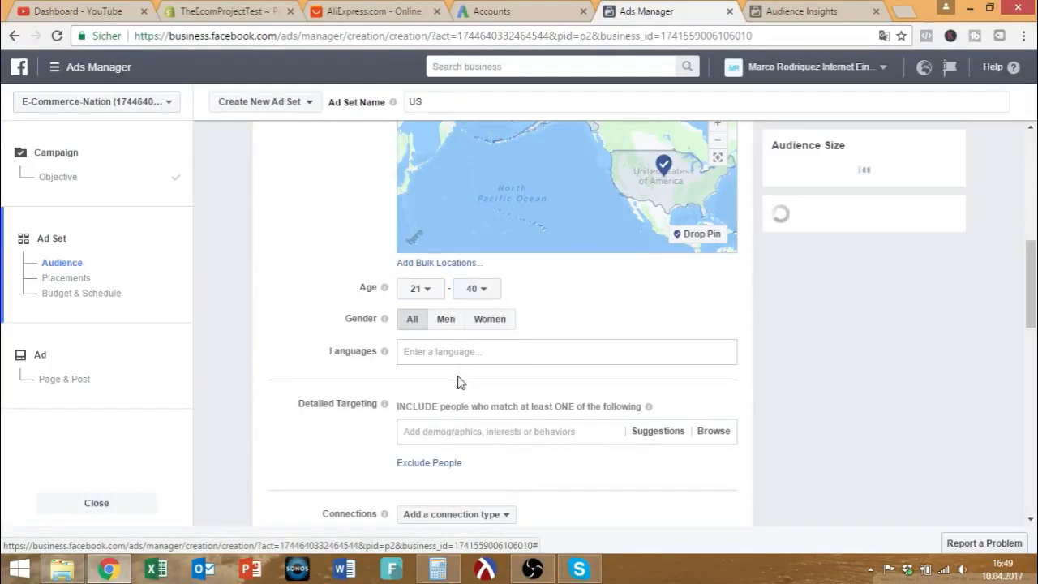
pyautogui.click(446, 324)
pyautogui.click(430, 353)
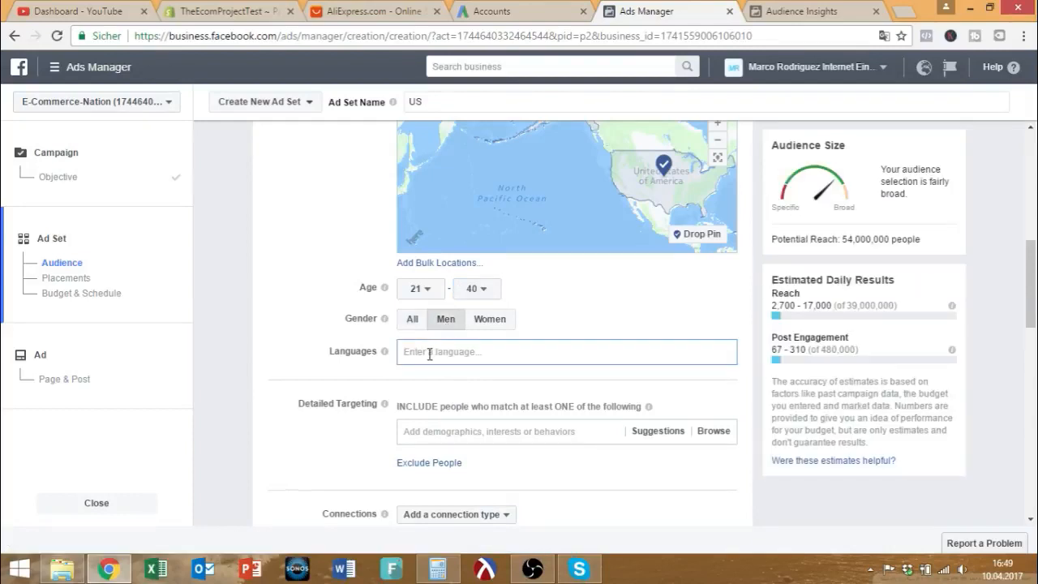
pyautogui.write('english')
pyautogui.click(687, 371)
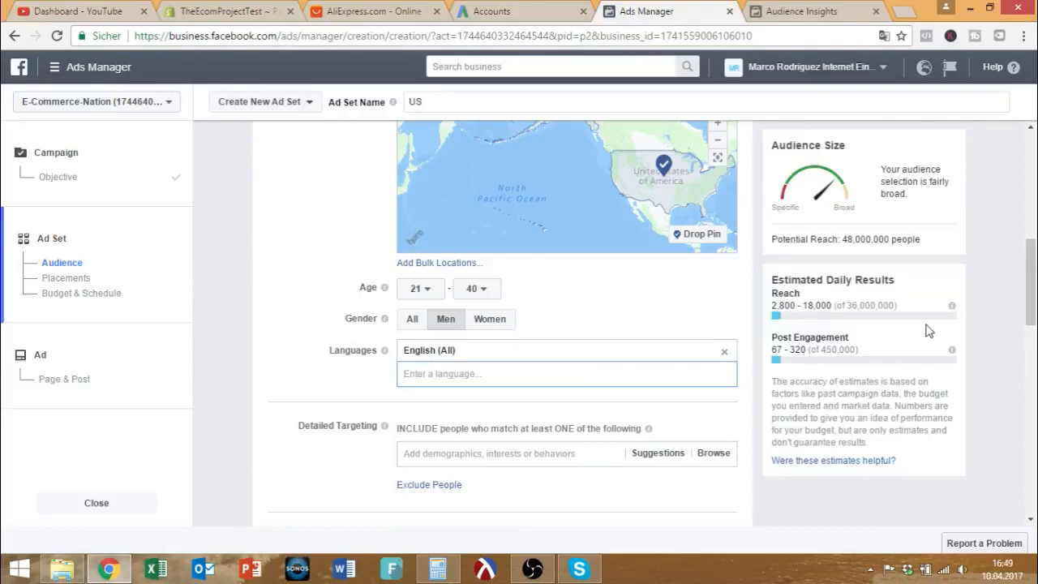
pyautogui.scroll(1, 977, 286)
# Add Beaches to Detailed Targeting (reach 6,400,000) and open an empty Narrow Audience must-also-match group.
pyautogui.scroll(4, 980, 284)
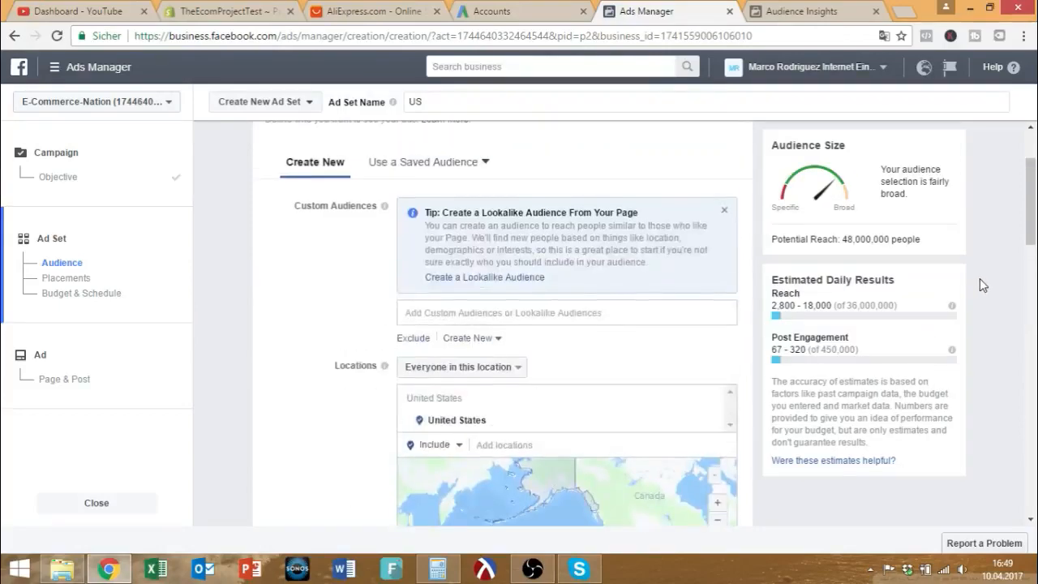
pyautogui.scroll(-7, 979, 279)
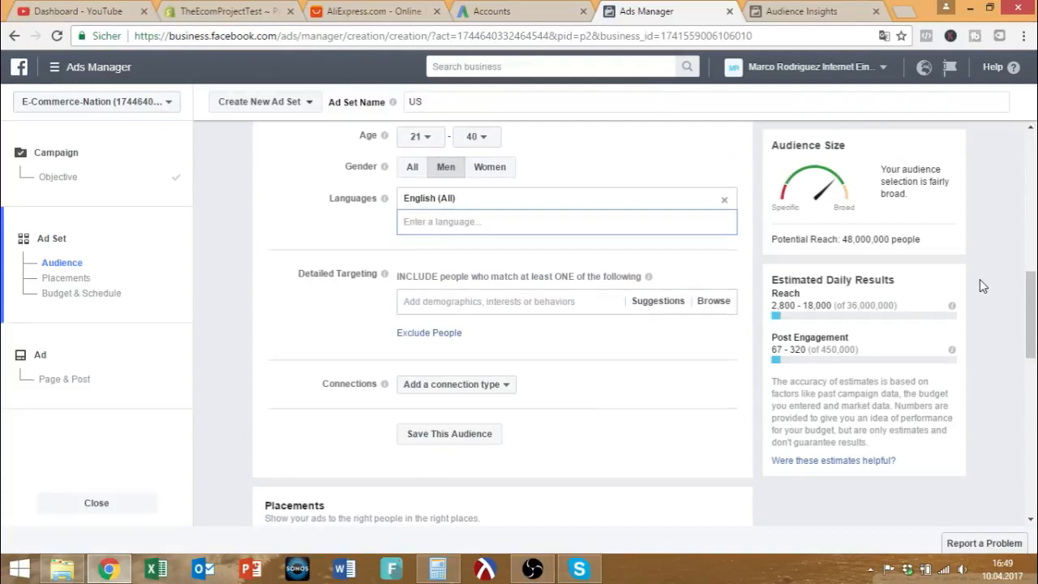
pyautogui.click(535, 306)
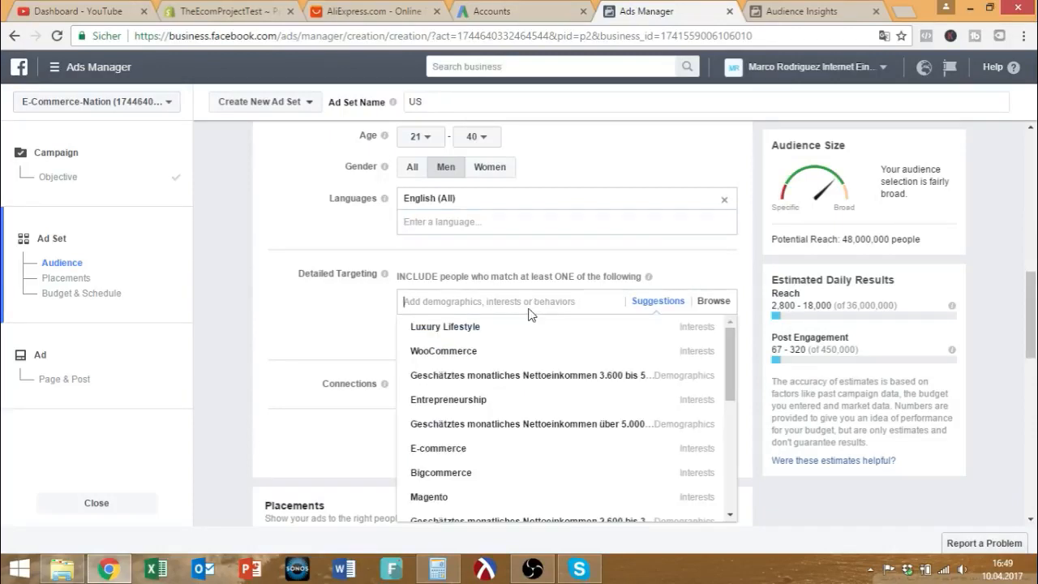
pyautogui.write('beach')
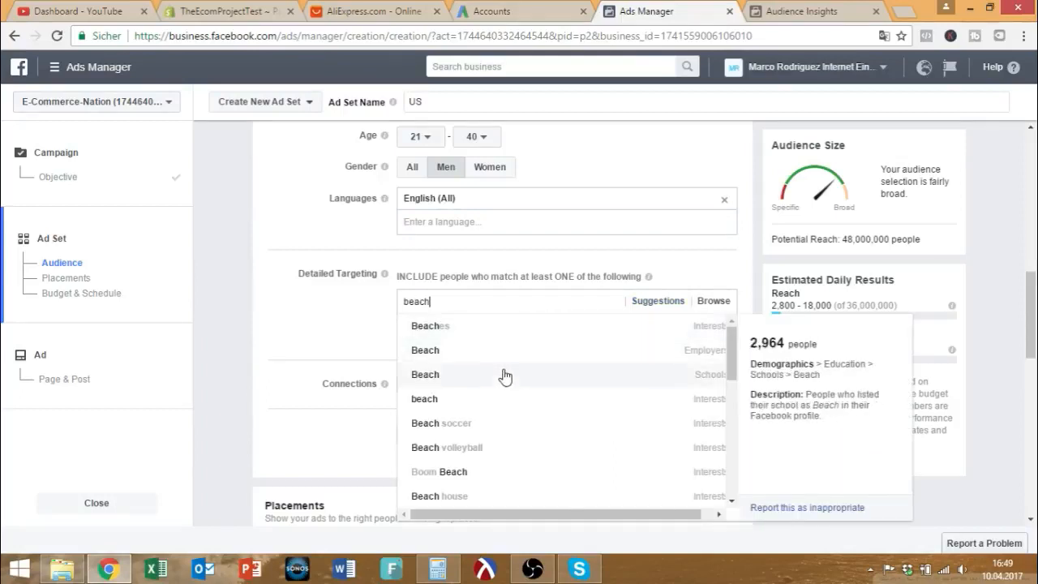
pyautogui.click(494, 330)
pyautogui.click(283, 352)
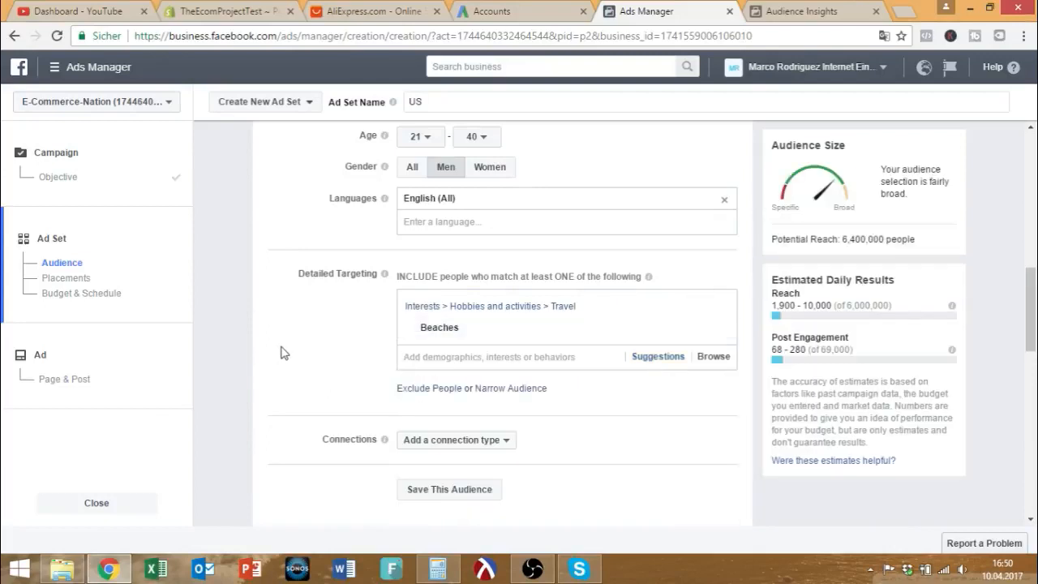
pyautogui.moveTo(452, 332)
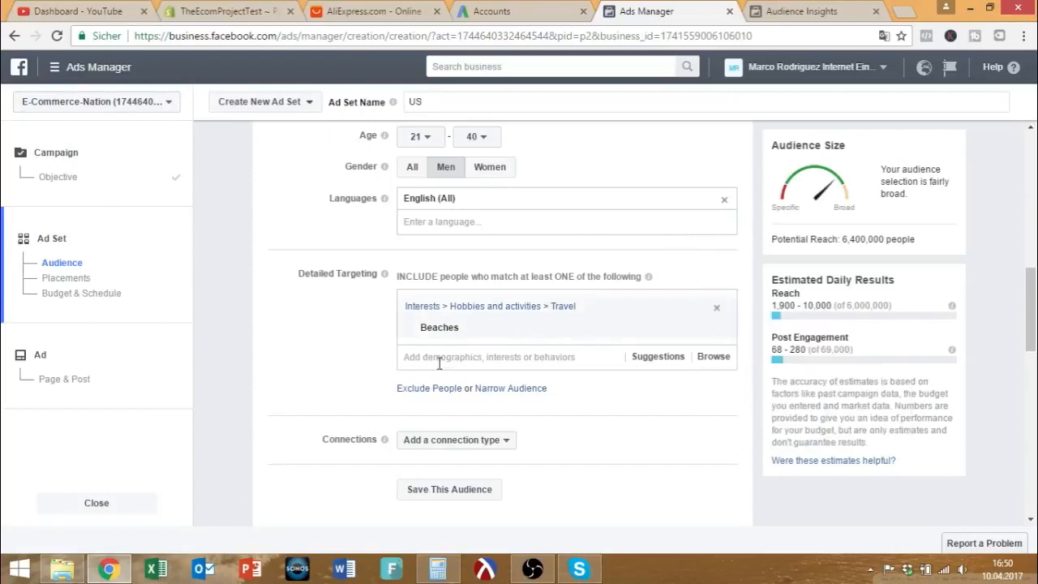
pyautogui.click(483, 389)
pyautogui.click(455, 411)
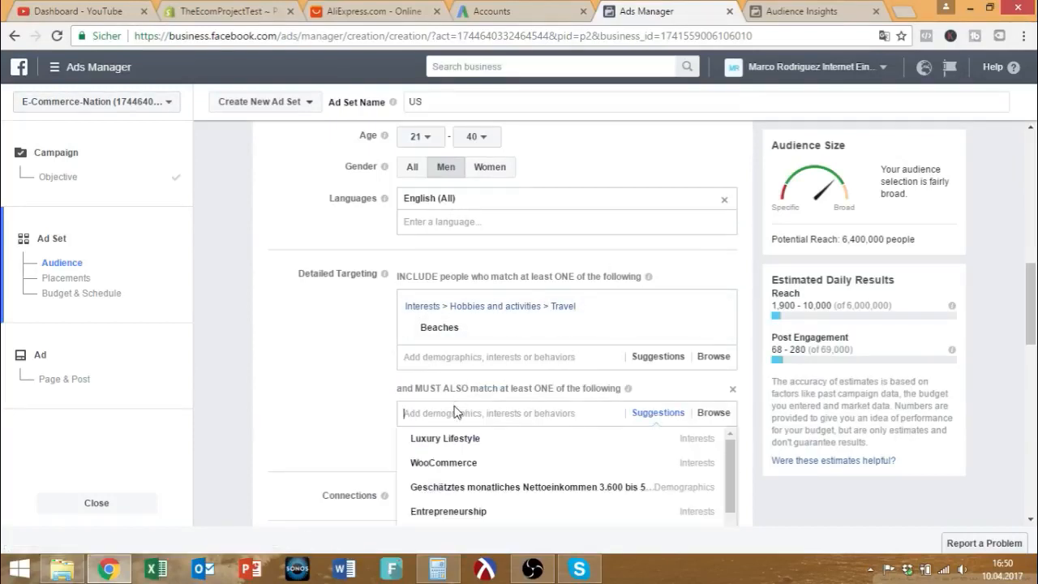
pyautogui.write('flip flop')
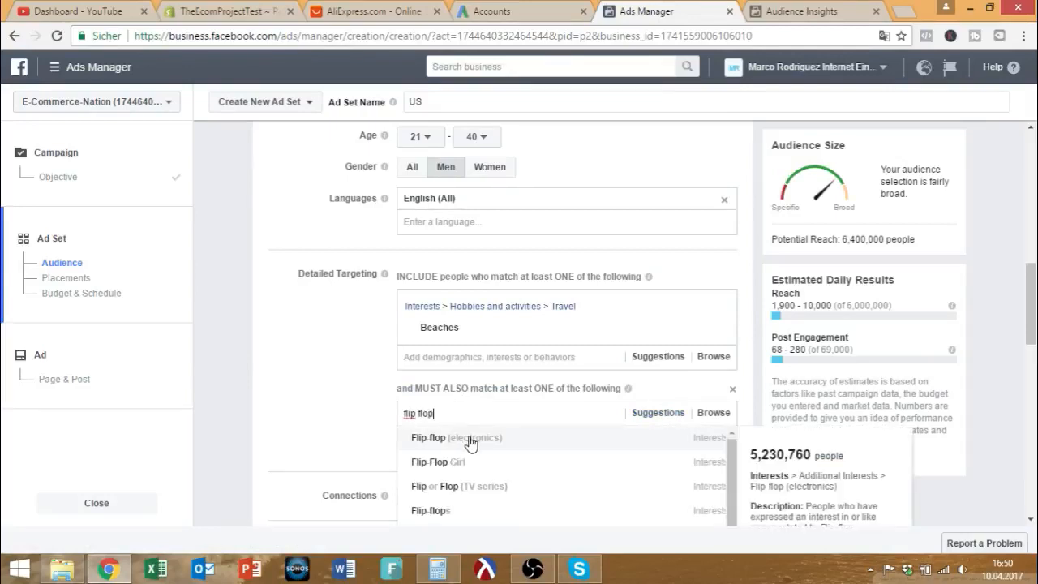
pyautogui.scroll(-1, 467, 470)
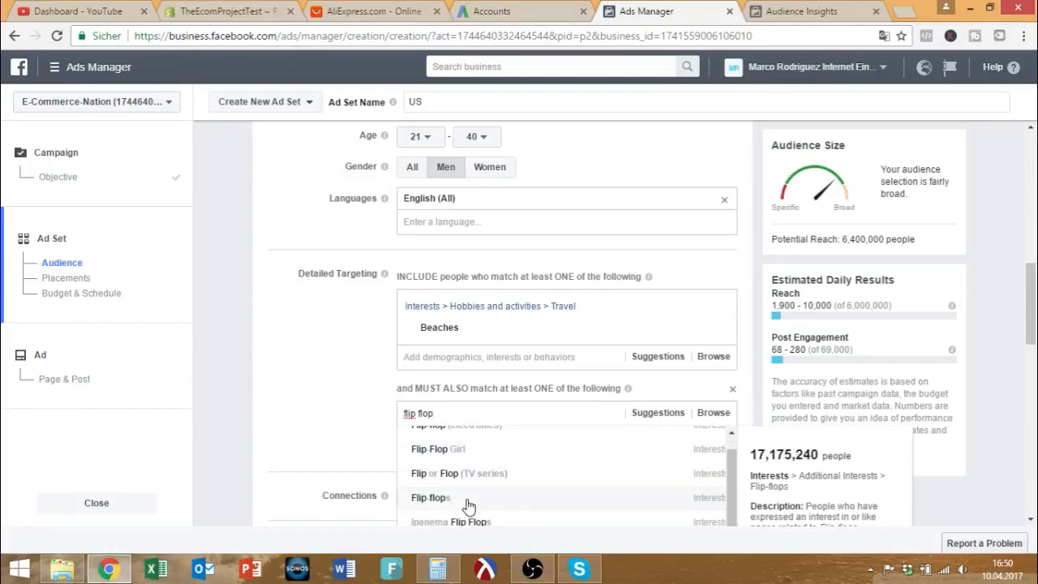
pyautogui.click(467, 498)
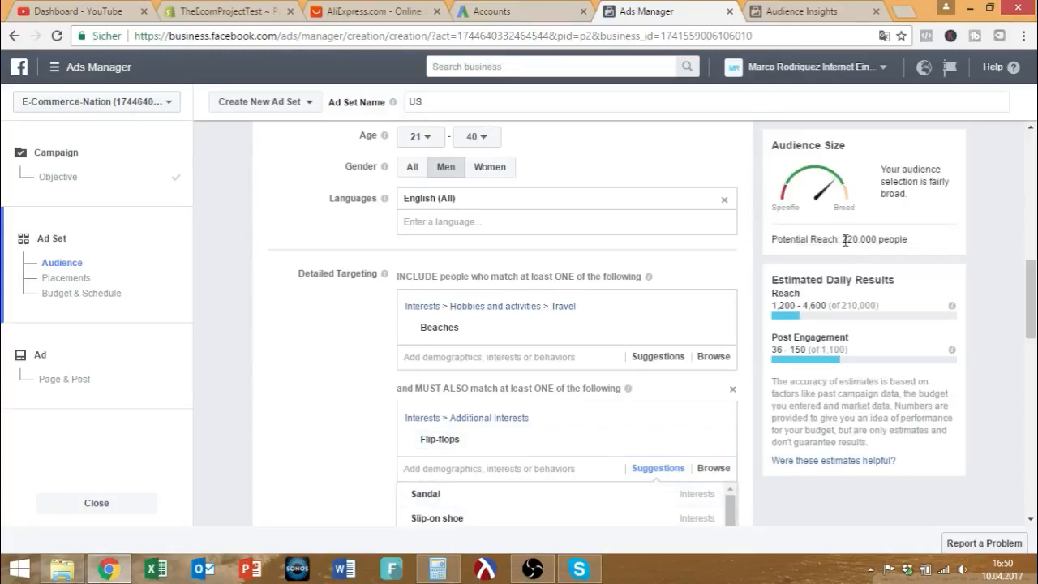
pyautogui.moveTo(842, 238); pyautogui.dragTo(874, 239)
pyautogui.click(384, 379)
pyautogui.scroll(-2, 340, 389)
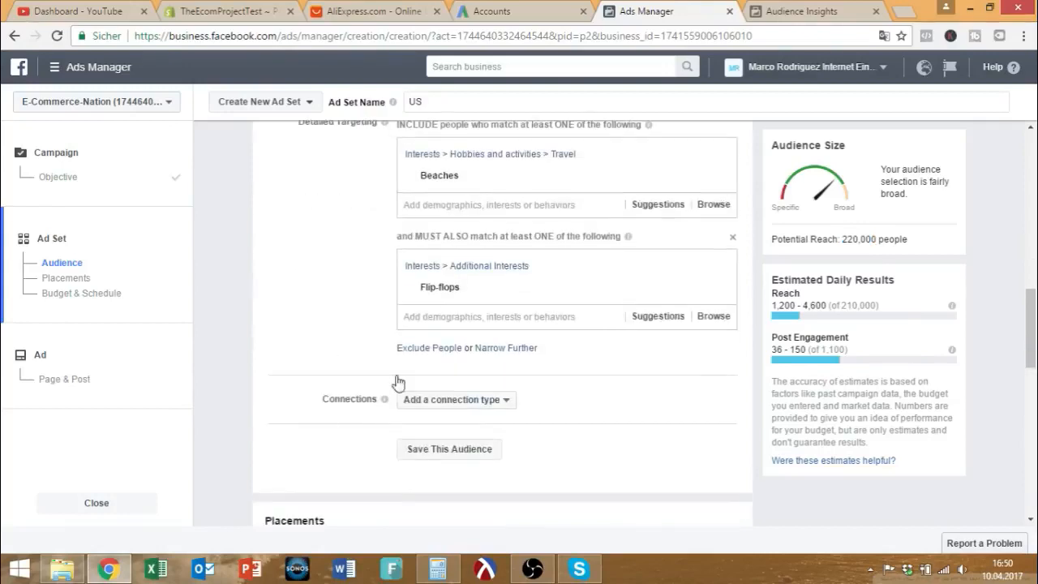
pyautogui.moveTo(442, 293)
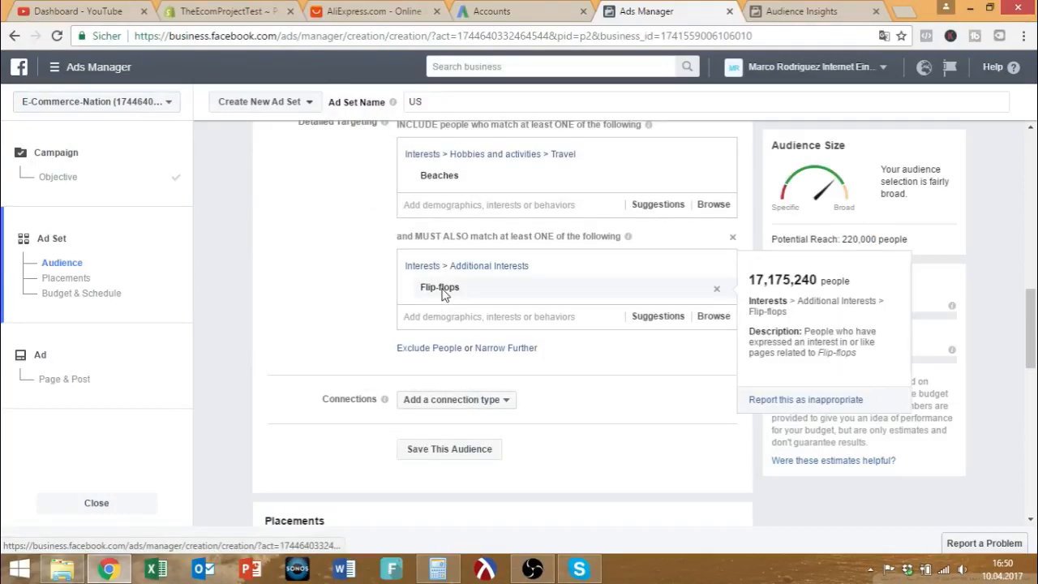
pyautogui.scroll(1, 371, 289)
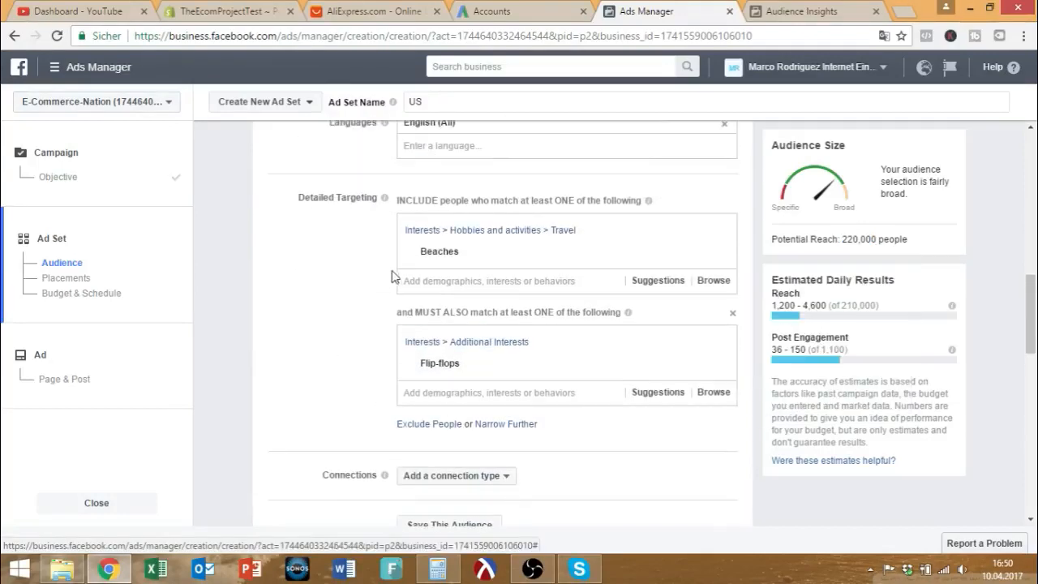
pyautogui.moveTo(436, 260)
pyautogui.moveTo(467, 258); pyautogui.dragTo(427, 259)
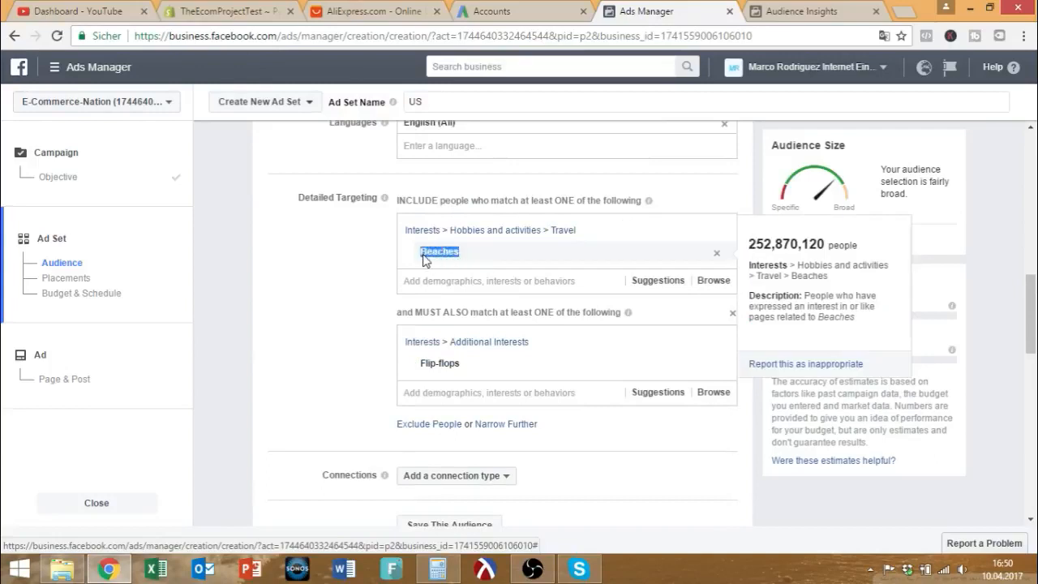
pyautogui.moveTo(456, 363); pyautogui.dragTo(414, 364)
pyautogui.moveTo(468, 255); pyautogui.dragTo(418, 257)
pyautogui.moveTo(458, 367); pyautogui.dragTo(424, 372)
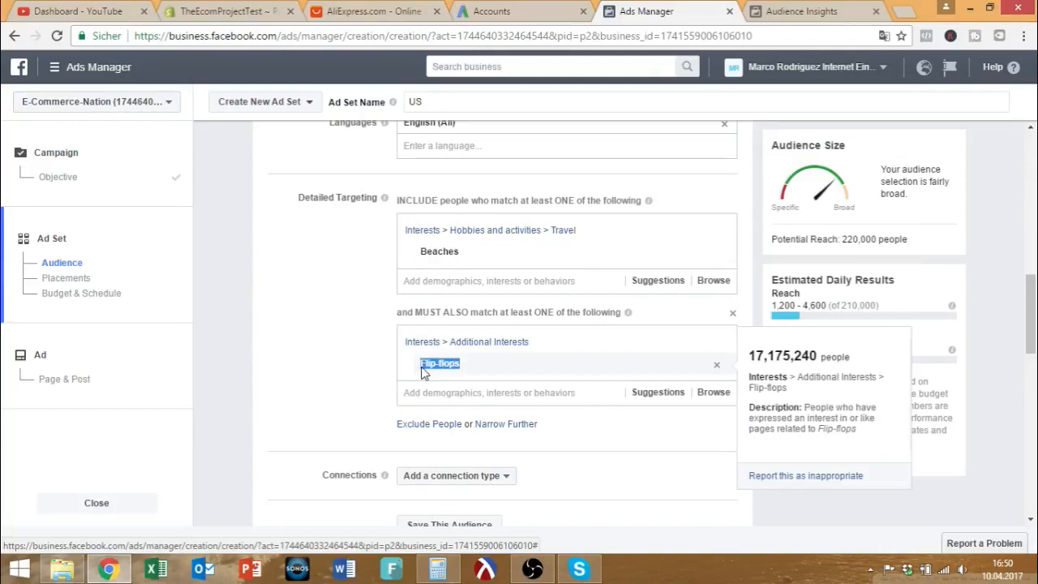
pyautogui.click(365, 396)
pyautogui.scroll(-3, 371, 389)
pyautogui.scroll(3, 375, 384)
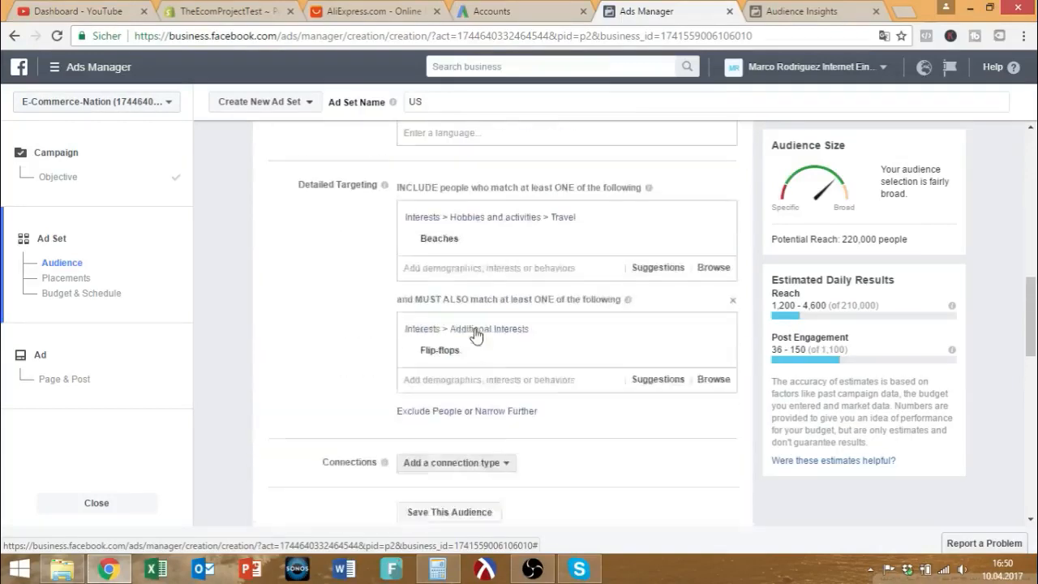
pyautogui.scroll(1, 476, 335)
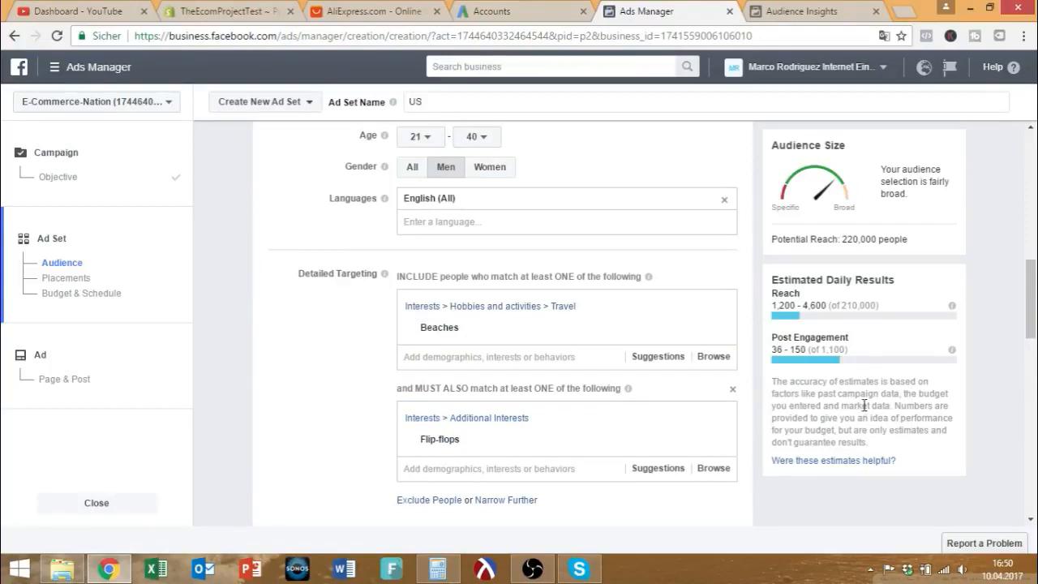
pyautogui.scroll(5, 538, 350)
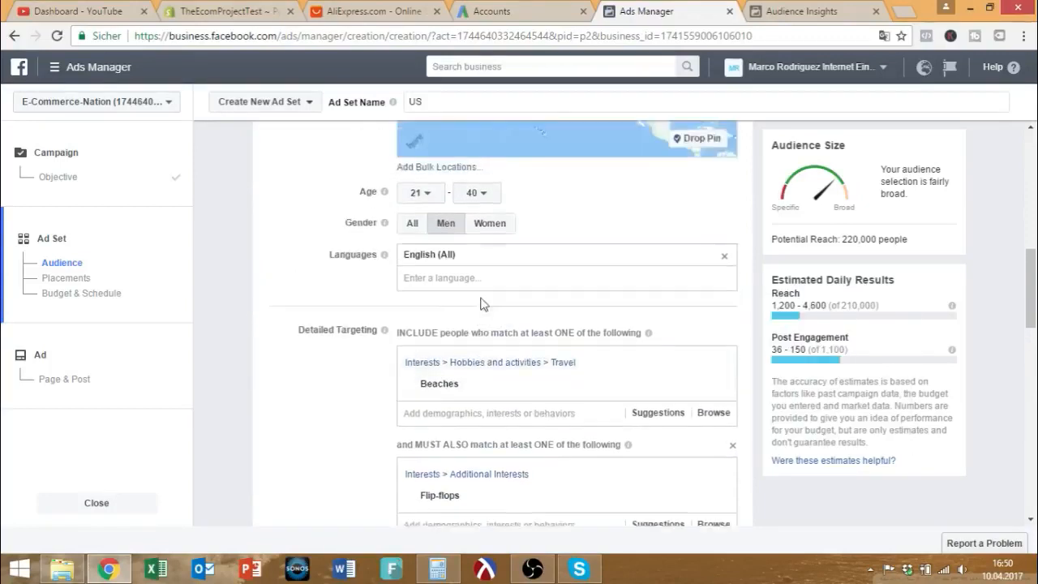
pyautogui.scroll(-1, 520, 278)
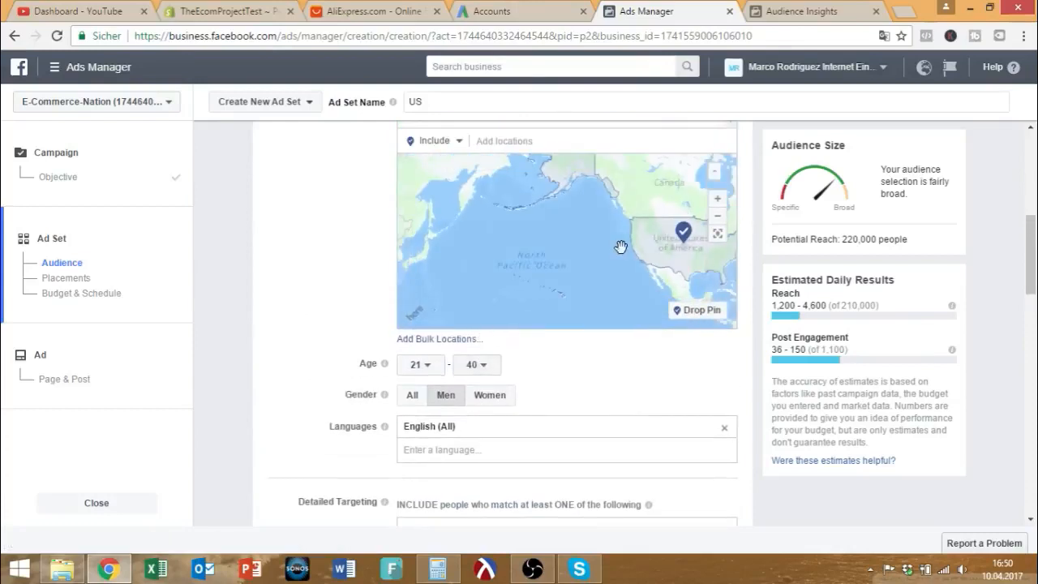
pyautogui.moveTo(618, 246); pyautogui.dragTo(529, 246)
pyautogui.scroll(2, 621, 253)
pyautogui.moveTo(616, 273); pyautogui.dragTo(610, 233)
pyautogui.moveTo(666, 215); pyautogui.dragTo(648, 191)
pyautogui.moveTo(526, 289); pyautogui.dragTo(543, 271)
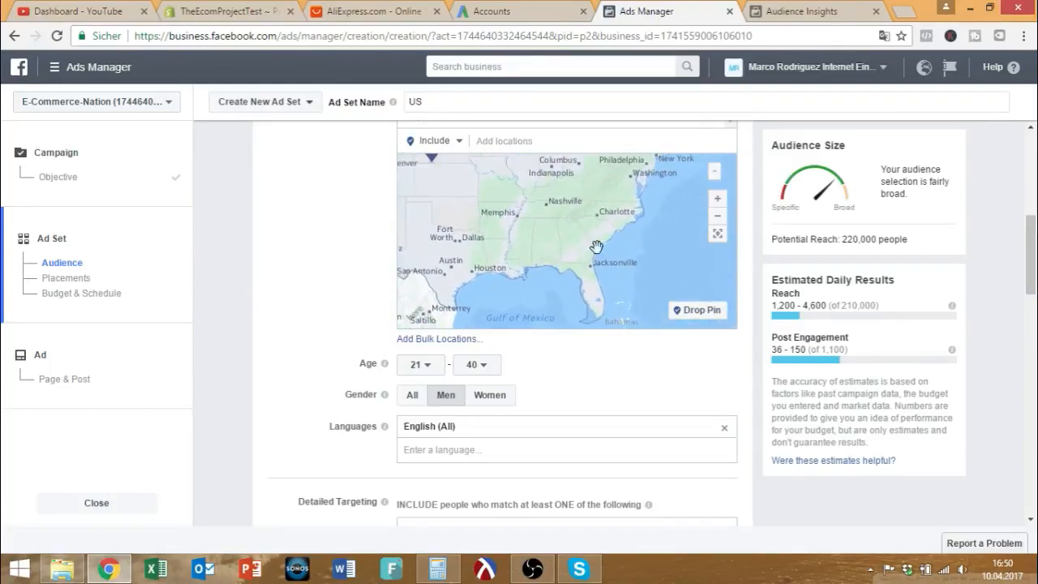
pyautogui.scroll(1, 492, 255)
pyautogui.scroll(3, 329, 260)
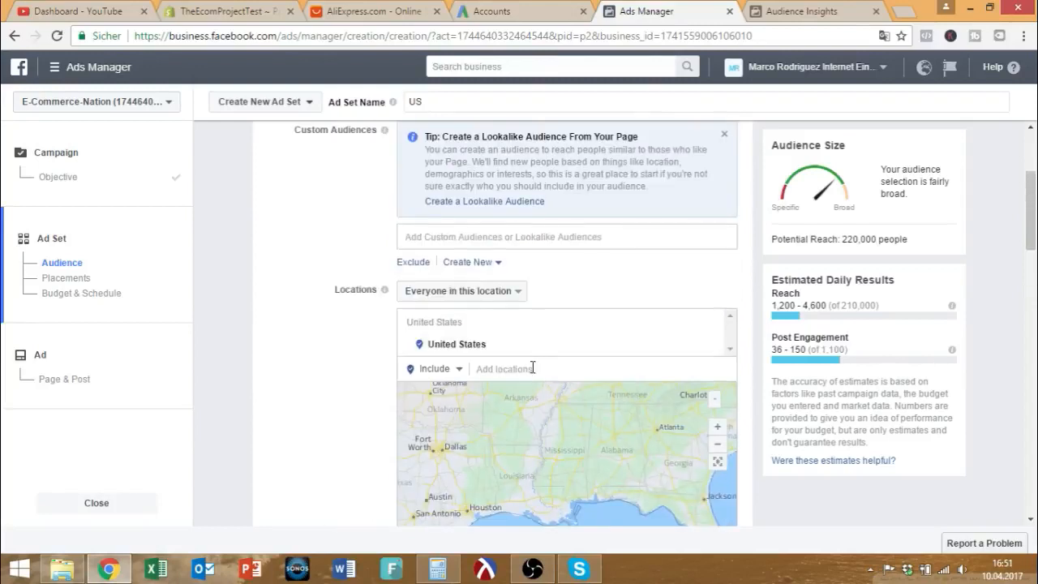
pyautogui.moveTo(582, 448); pyautogui.dragTo(561, 402)
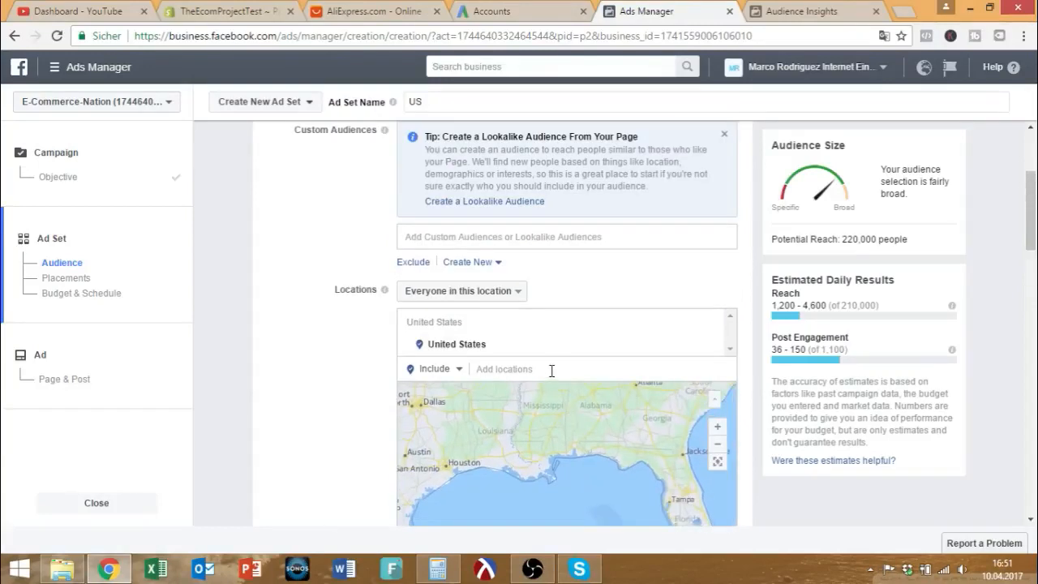
pyautogui.moveTo(673, 454); pyautogui.dragTo(530, 491)
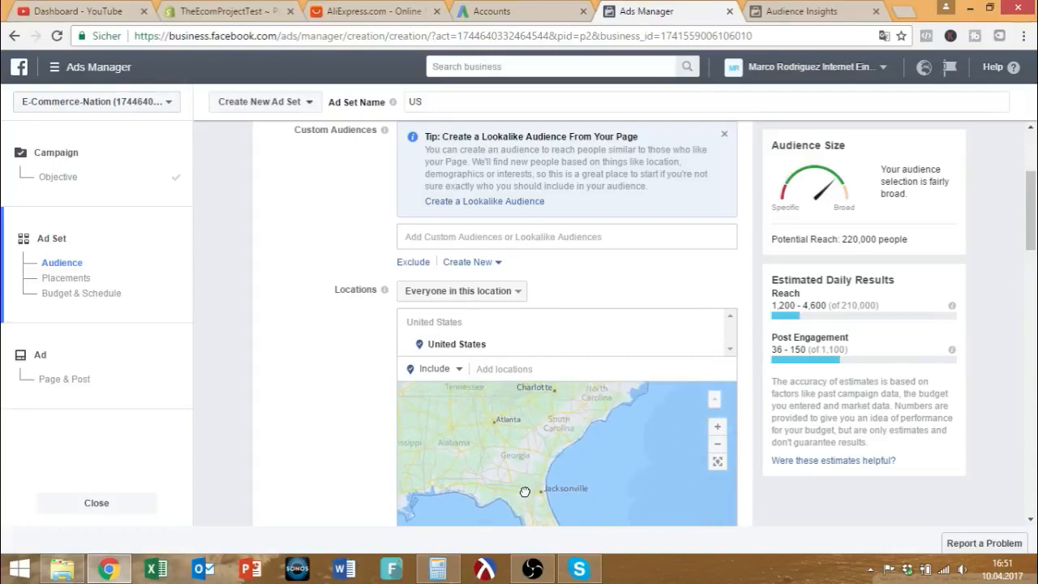
pyautogui.moveTo(614, 442)
pyautogui.mouseDown()
pyautogui.moveTo(584, 475)
pyautogui.moveTo(614, 435)
pyautogui.mouseUp()
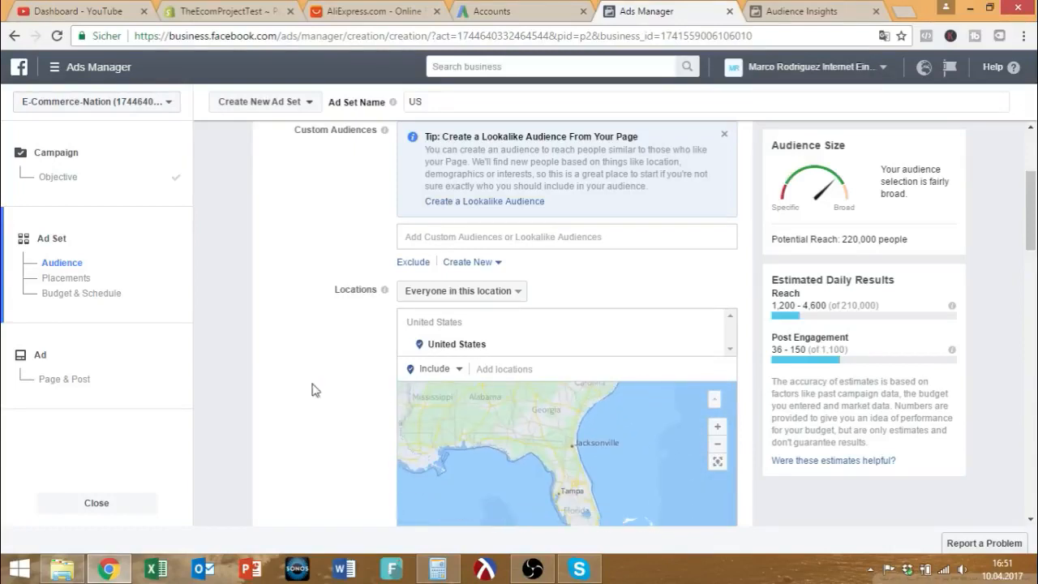
pyautogui.scroll(-1, 225, 359)
pyautogui.scroll(-4, 226, 359)
pyautogui.scroll(3, 332, 268)
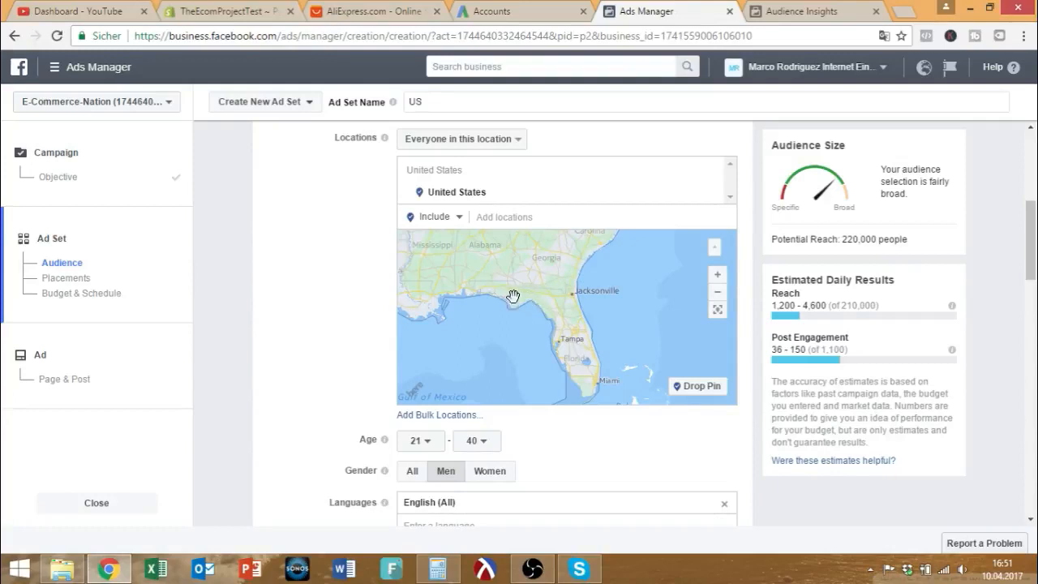
pyautogui.scroll(-2, 351, 304)
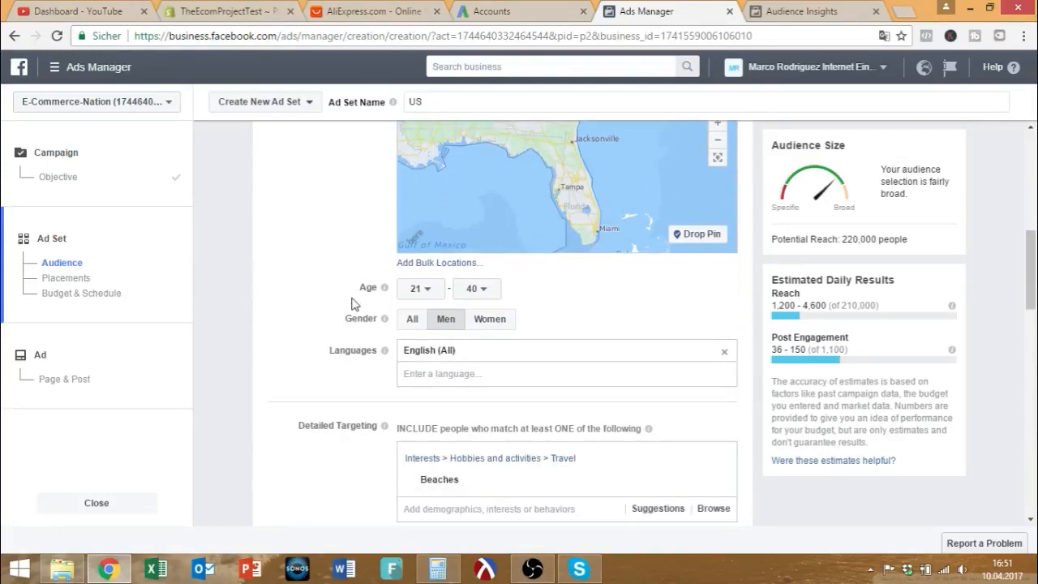
pyautogui.scroll(2, 351, 303)
pyautogui.moveTo(580, 296); pyautogui.dragTo(570, 391)
pyautogui.scroll(-3, 528, 289)
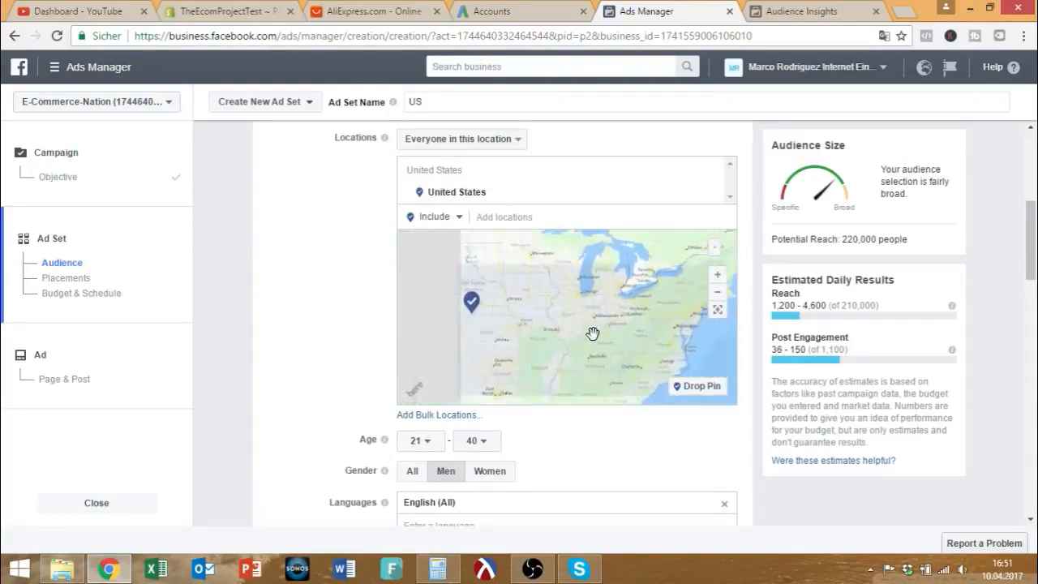
pyautogui.moveTo(570, 322); pyautogui.dragTo(684, 387)
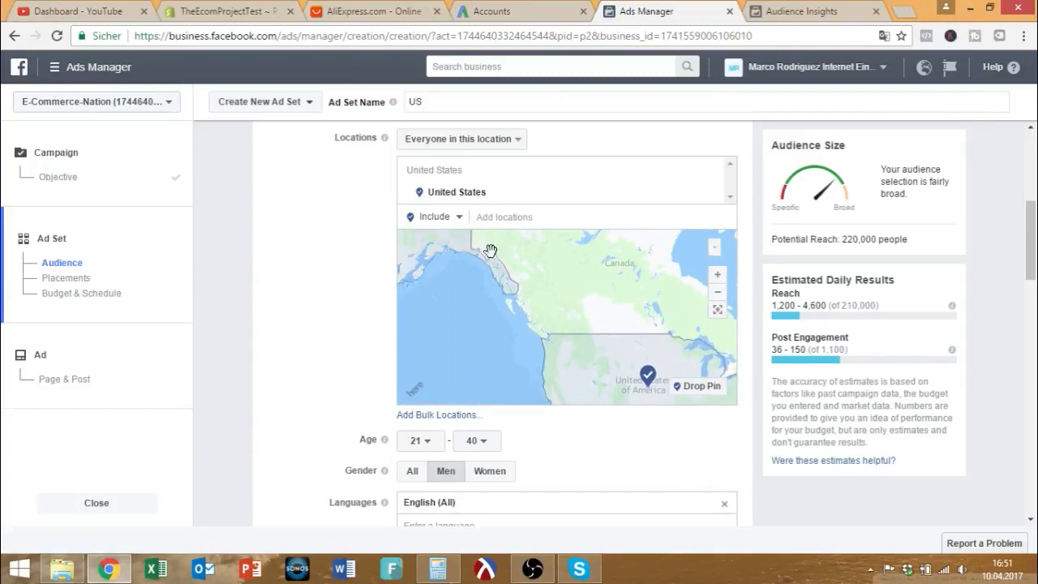
pyautogui.scroll(3, 549, 319)
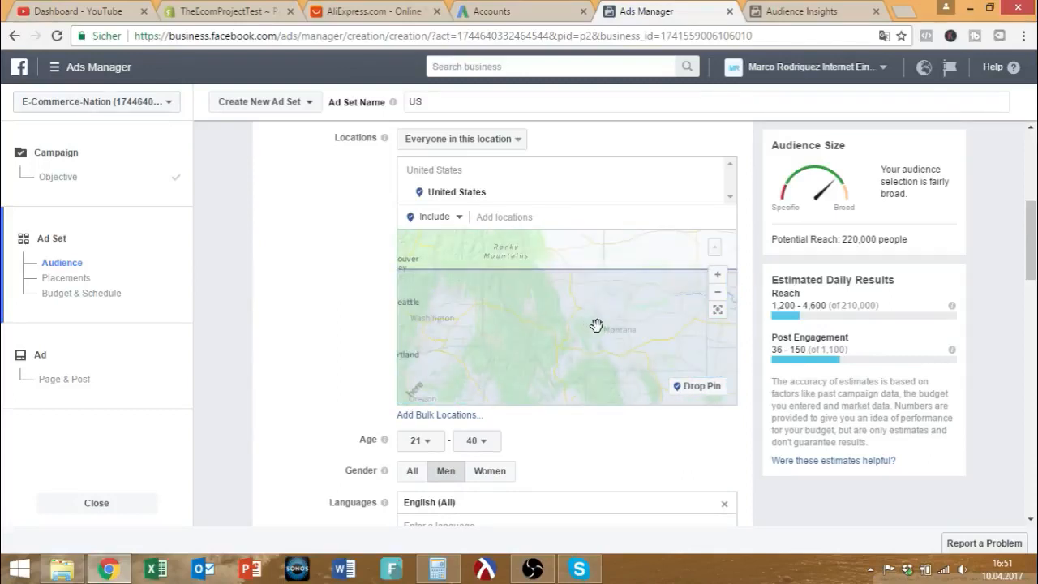
pyautogui.scroll(-3, 614, 335)
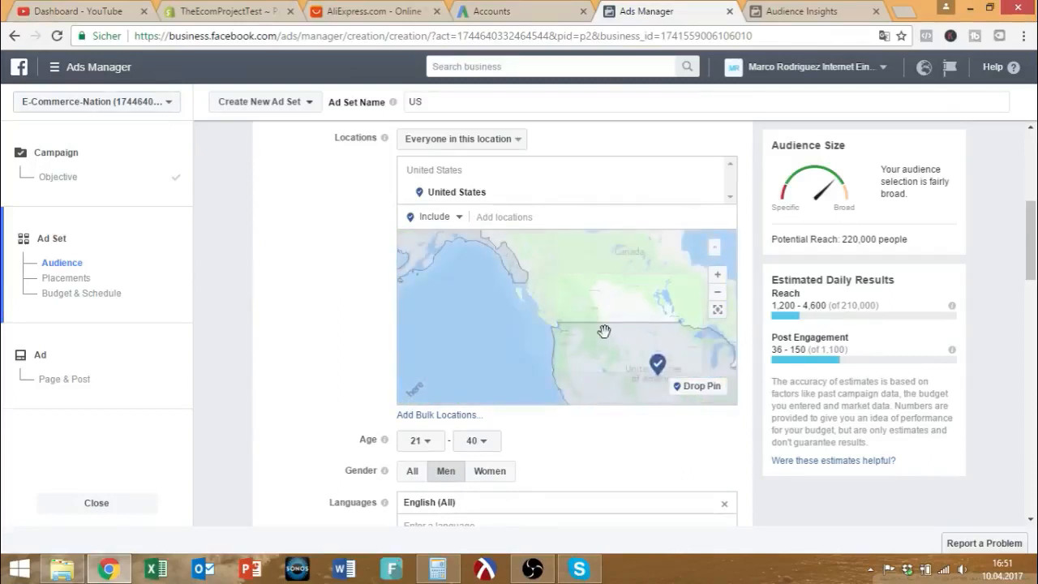
pyautogui.moveTo(719, 343); pyautogui.dragTo(676, 350)
pyautogui.scroll(1, 612, 329)
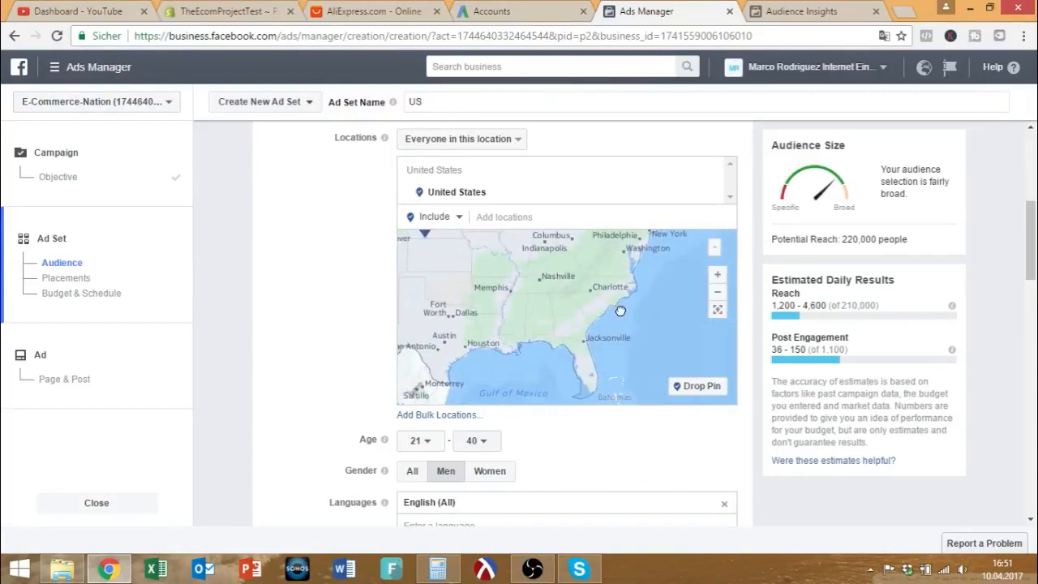
pyautogui.moveTo(620, 310)
pyautogui.mouseDown()
pyautogui.moveTo(634, 324)
pyautogui.moveTo(632, 314)
pyautogui.mouseUp()
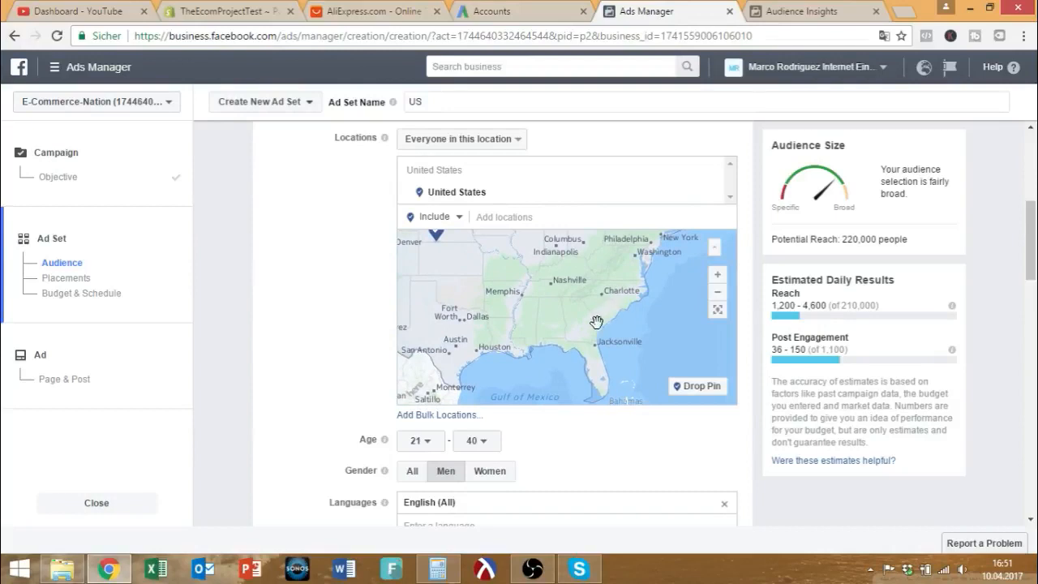
pyautogui.moveTo(657, 260); pyautogui.dragTo(599, 341)
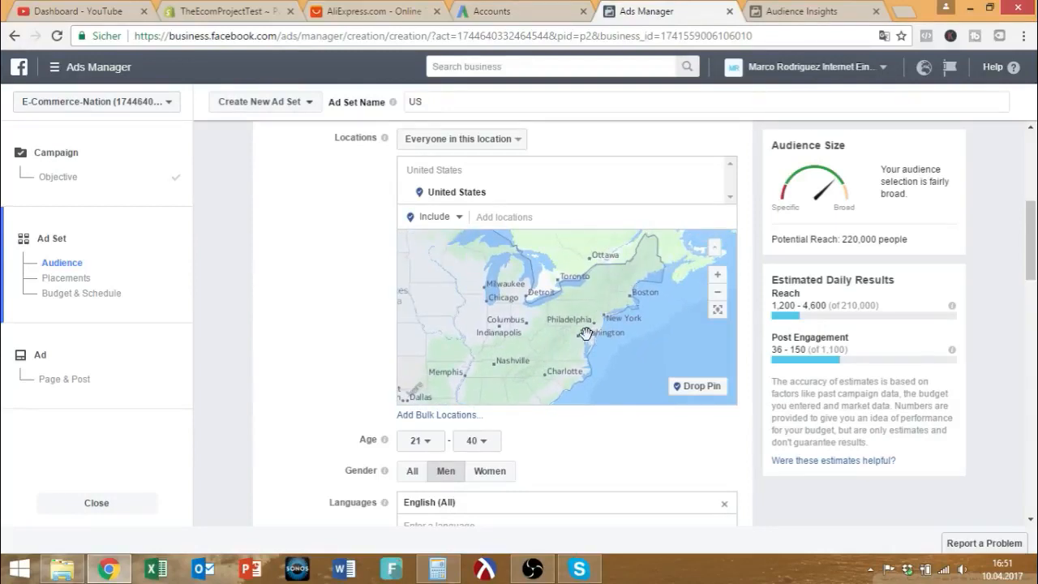
pyautogui.moveTo(562, 356)
pyautogui.mouseDown()
pyautogui.moveTo(561, 308)
pyautogui.moveTo(560, 347)
pyautogui.moveTo(398, 312)
pyautogui.mouseUp()
pyautogui.scroll(-6, 355, 319)
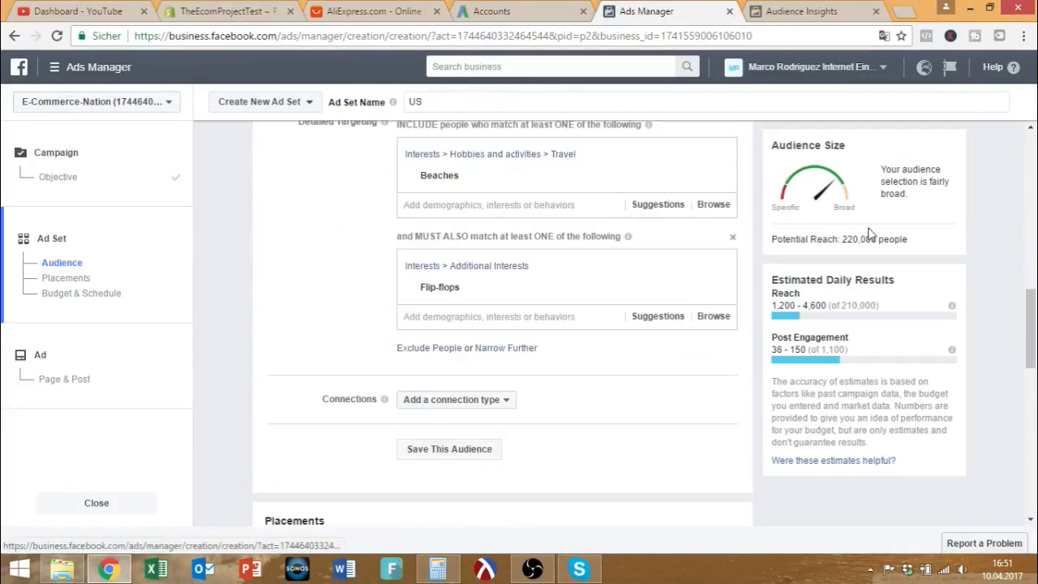
# Highlight the potential reach figure of about 220,000 people.
pyautogui.moveTo(840, 240); pyautogui.dragTo(867, 237)
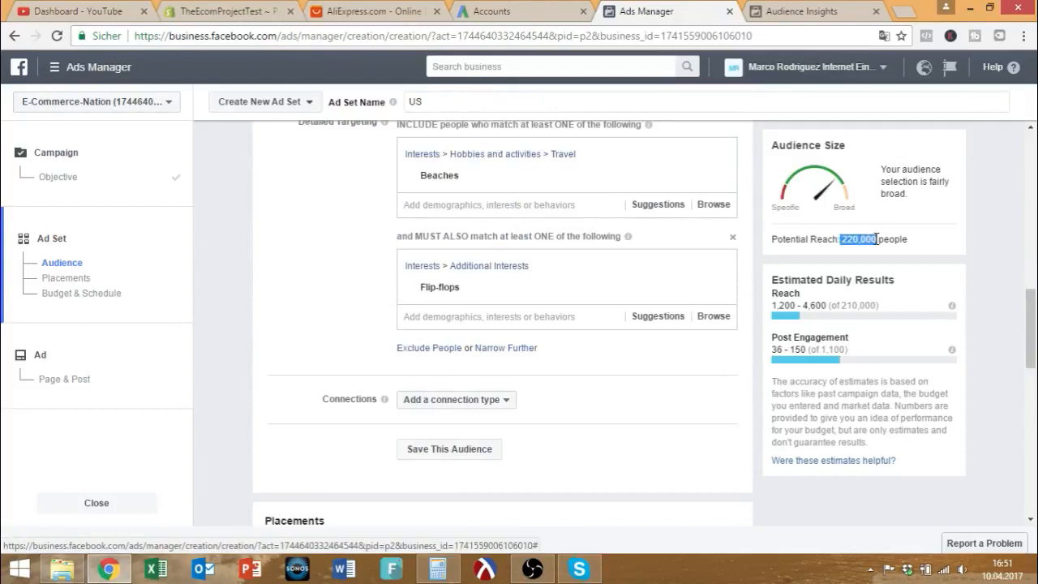
pyautogui.click(939, 251)
pyautogui.moveTo(917, 248); pyautogui.dragTo(847, 243)
pyautogui.click(864, 259)
pyautogui.moveTo(843, 239); pyautogui.dragTo(876, 239)
# Review the Beaches plus must-also-match Flip-flops targeting and clear the reach highlight.
pyautogui.scroll(-3, 260, 352)
pyautogui.scroll(3, 263, 351)
pyautogui.scroll(4, 267, 350)
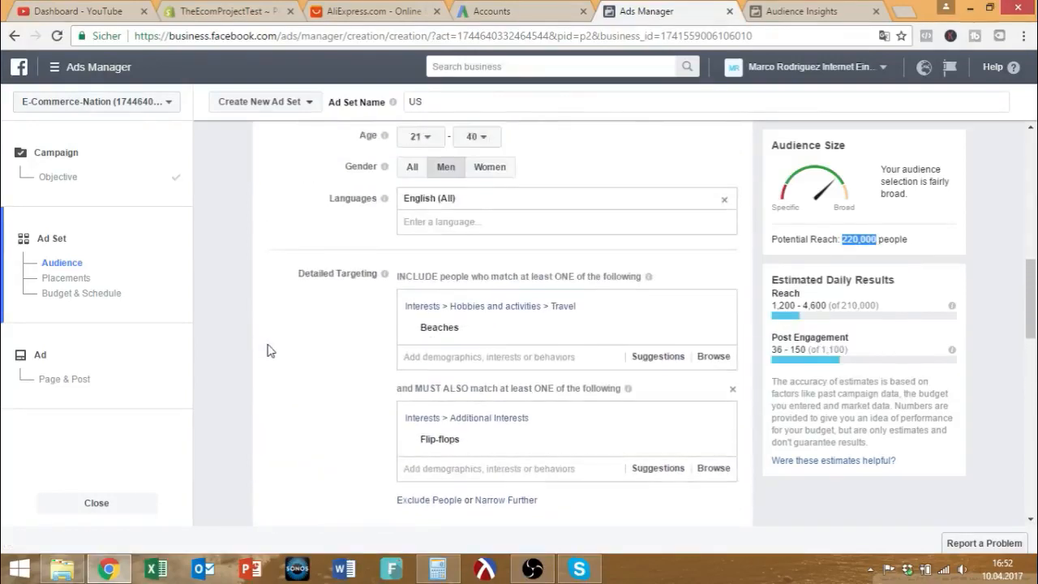
pyautogui.scroll(1, 279, 347)
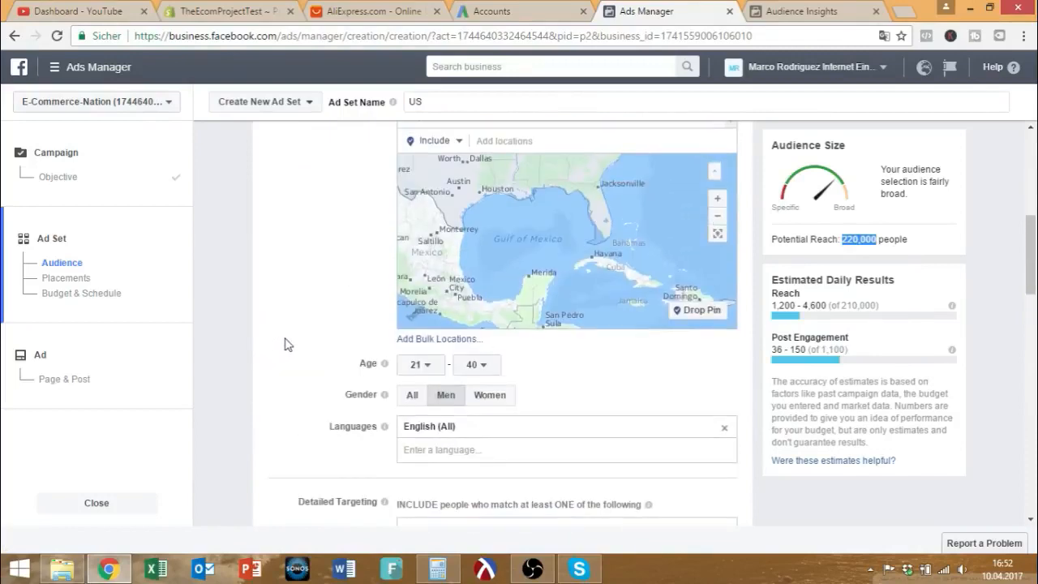
pyautogui.scroll(4, 284, 345)
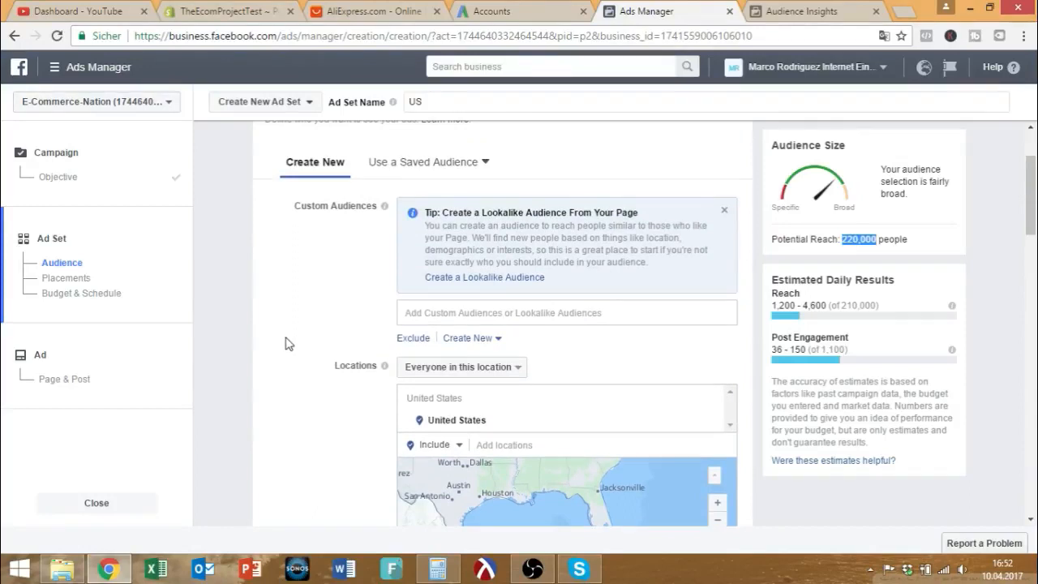
pyautogui.scroll(-2, 289, 344)
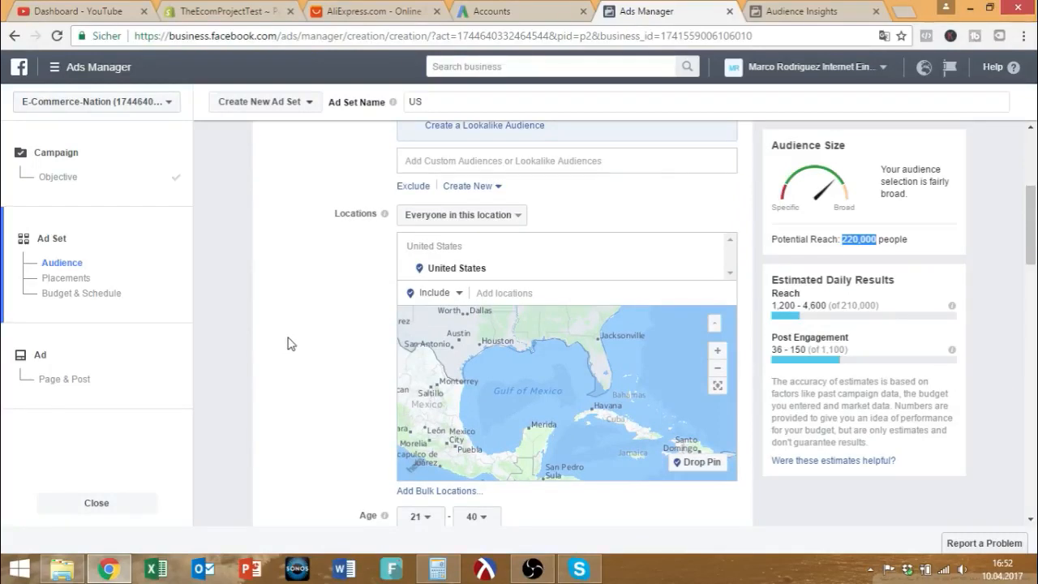
pyautogui.scroll(-3, 290, 344)
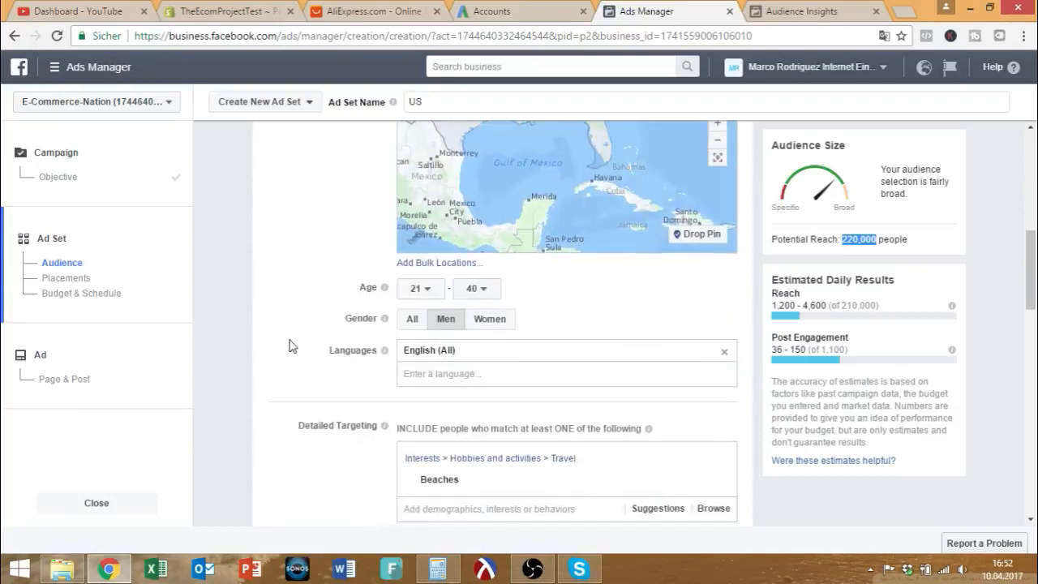
pyautogui.scroll(-3, 290, 345)
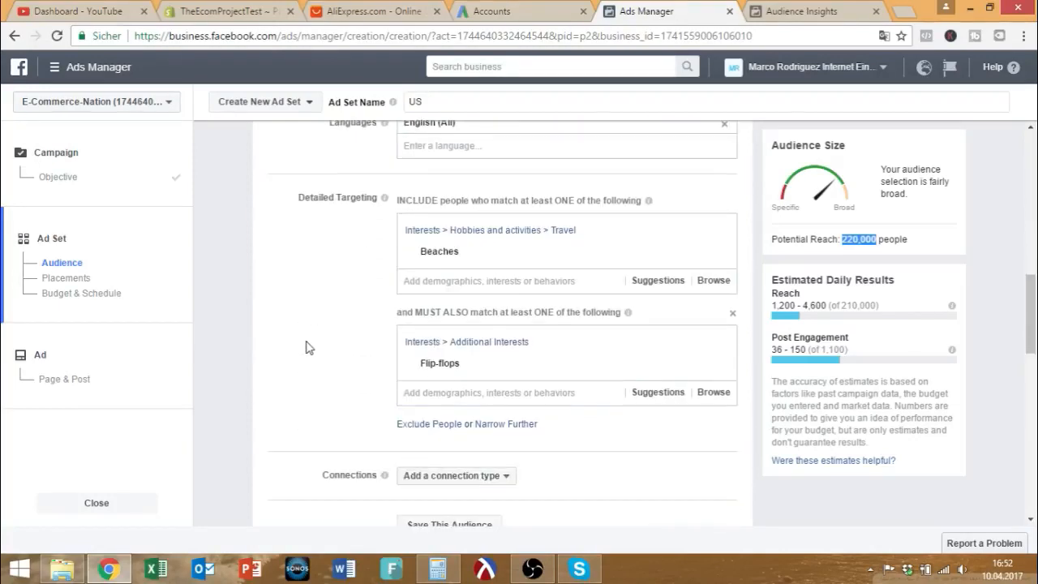
pyautogui.moveTo(653, 371)
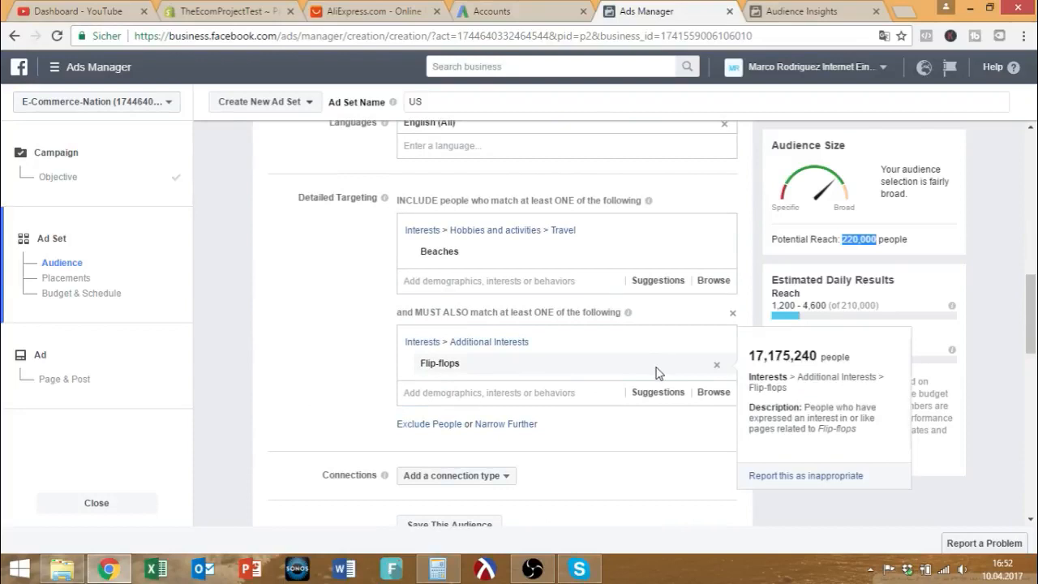
pyautogui.moveTo(533, 262)
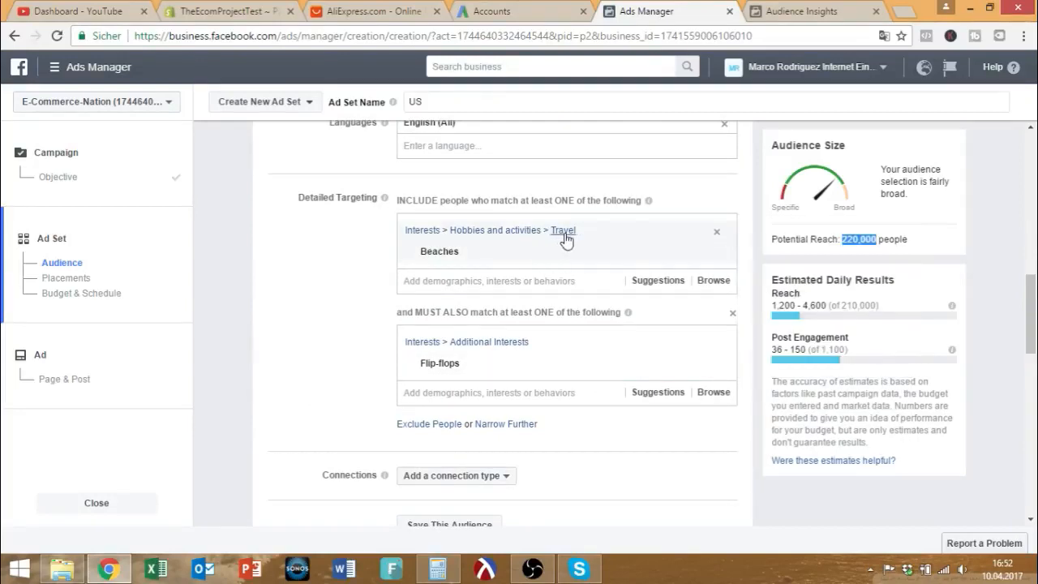
pyautogui.click(847, 255)
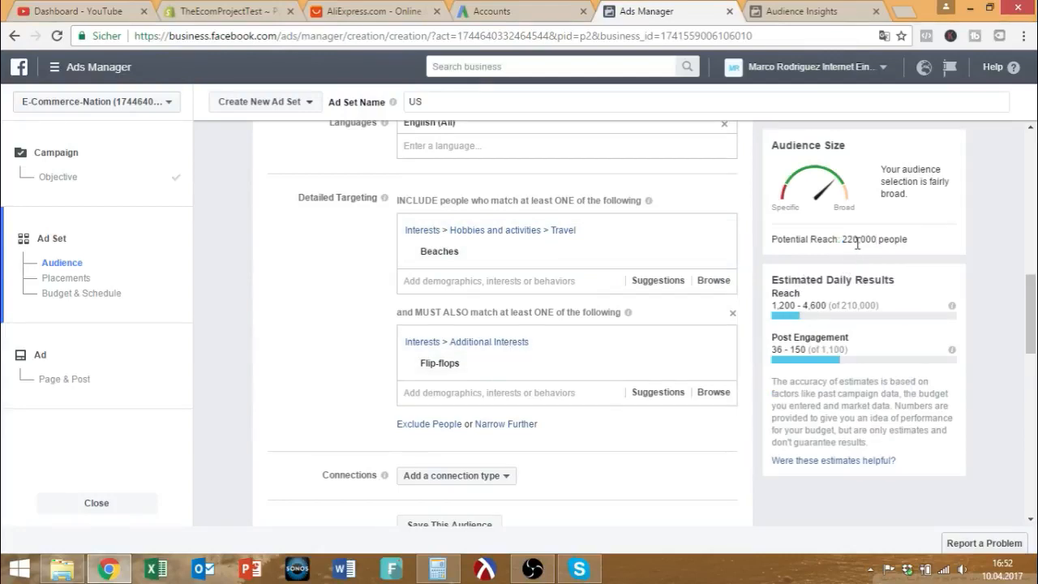
# Add Online shopping as a third must-also-match interest group.
pyautogui.click(496, 426)
pyautogui.scroll(-1, 480, 365)
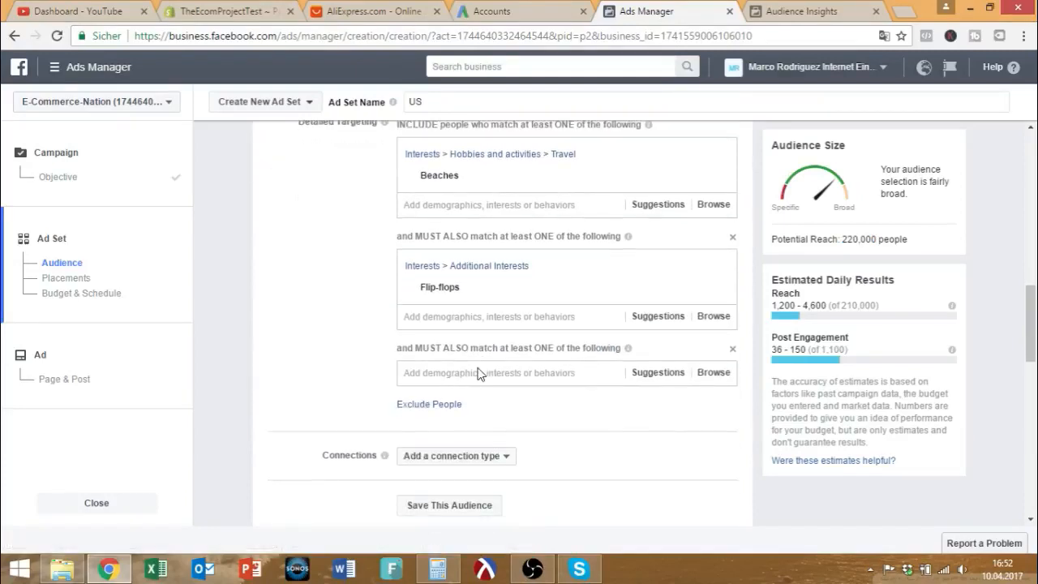
pyautogui.write('online')
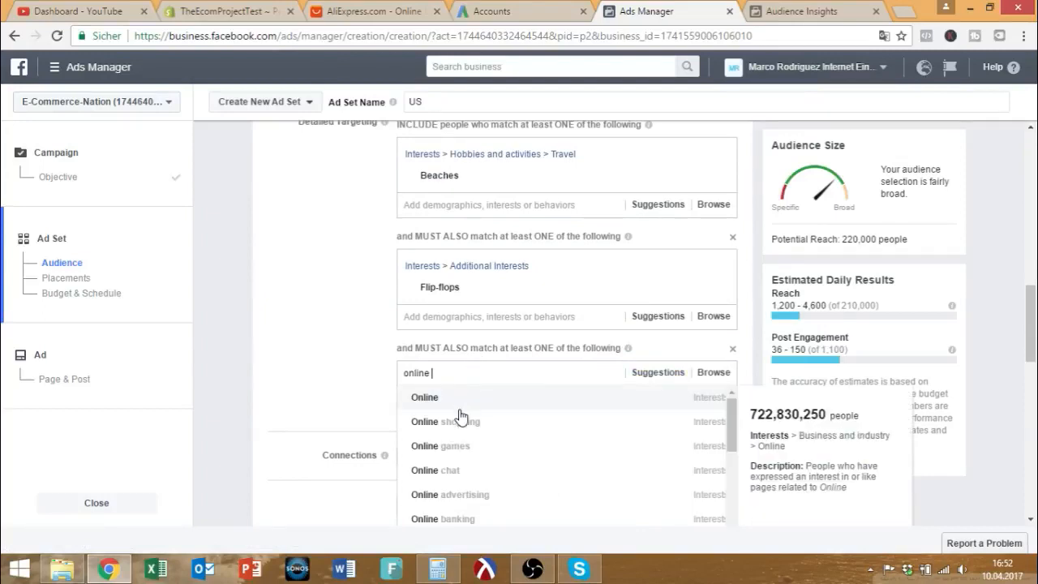
pyautogui.click(458, 423)
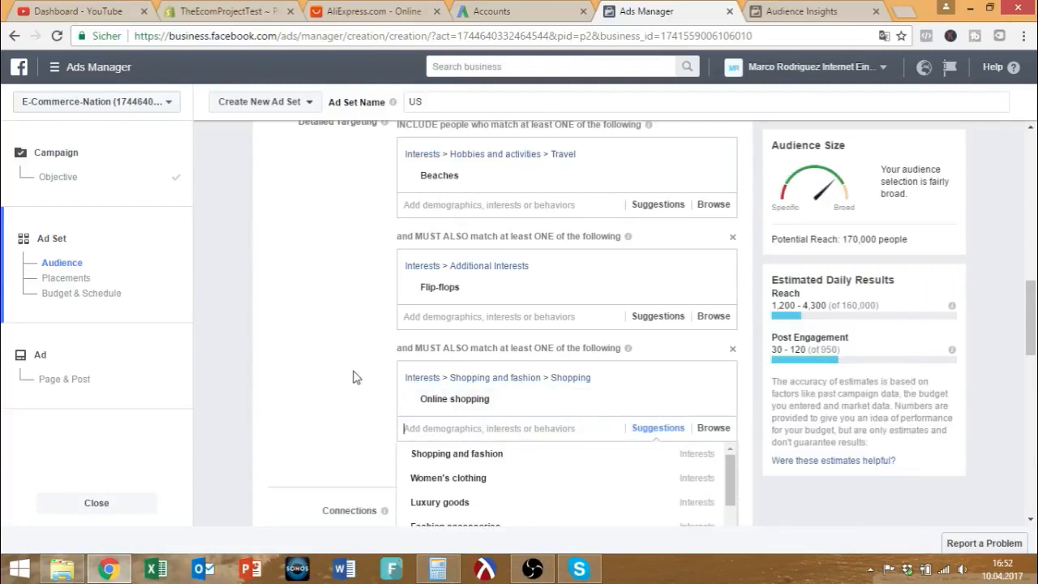
pyautogui.click(352, 375)
# Highlight the reduced potential reach of about 170,000 people.
pyautogui.moveTo(842, 239); pyautogui.dragTo(884, 239)
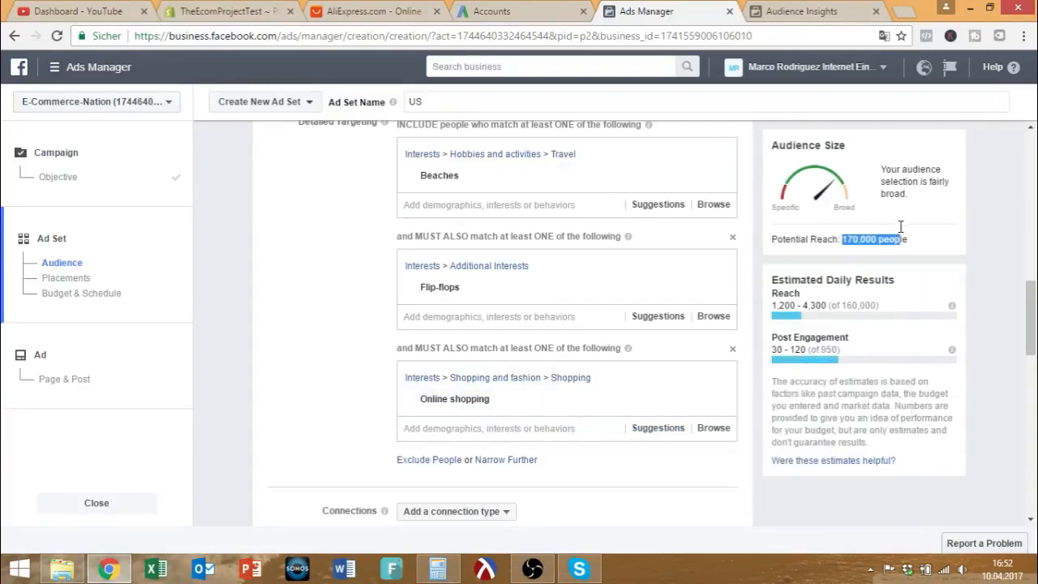
pyautogui.click(922, 246)
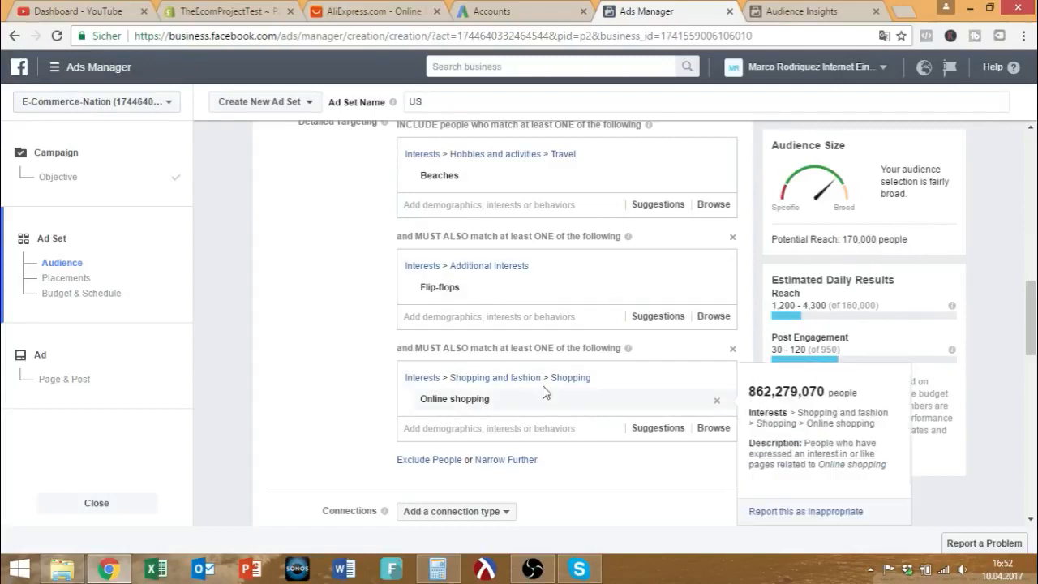
pyautogui.moveTo(906, 237)
pyautogui.mouseDown()
pyautogui.moveTo(848, 238)
pyautogui.moveTo(908, 240)
pyautogui.mouseUp()
pyautogui.scroll(2, 487, 251)
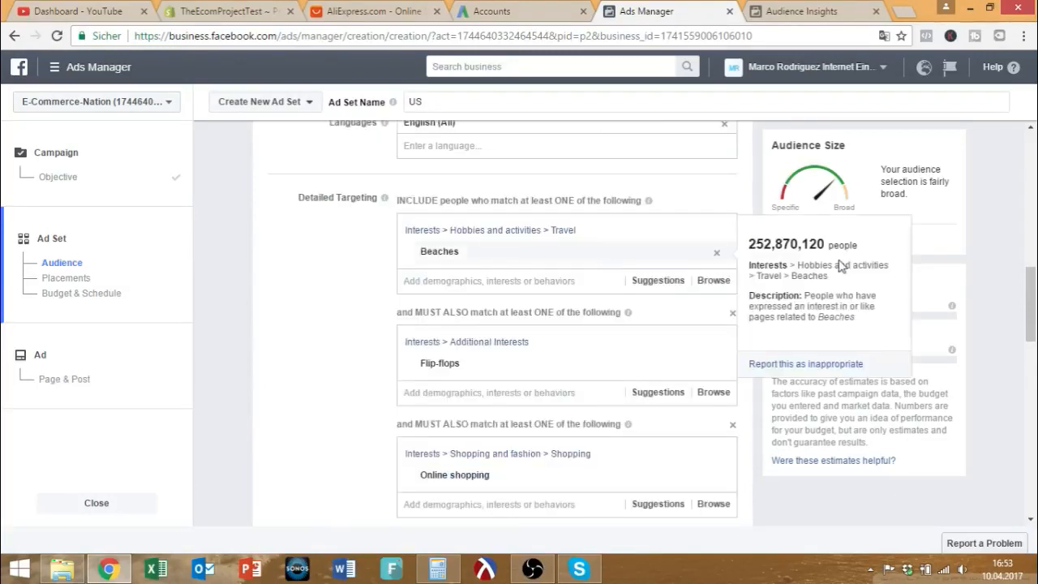
pyautogui.scroll(-4, 386, 317)
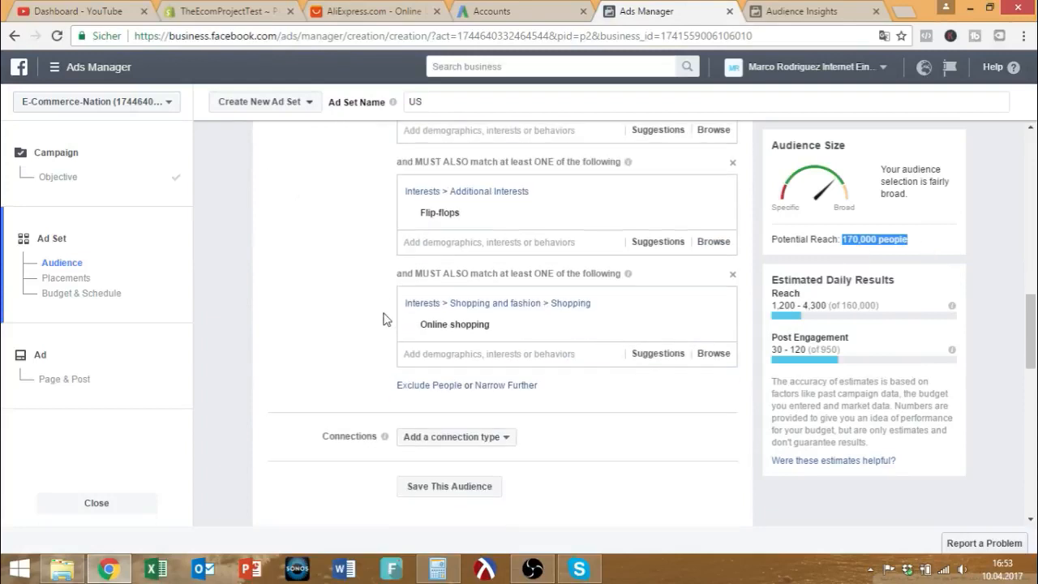
pyautogui.scroll(4, 423, 310)
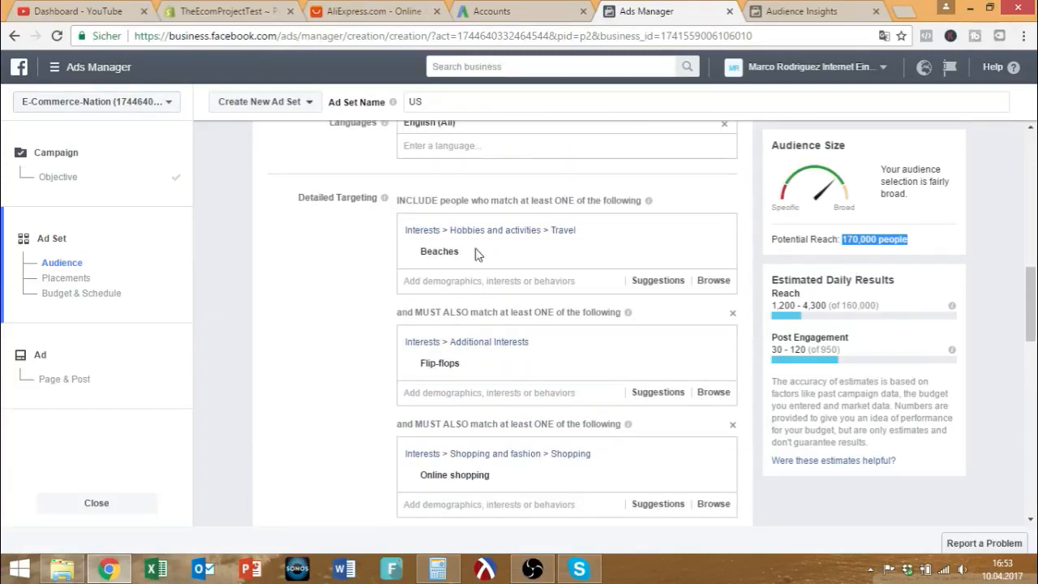
# Review the three stacked interest groups and scroll down toward Placements.
pyautogui.moveTo(439, 258)
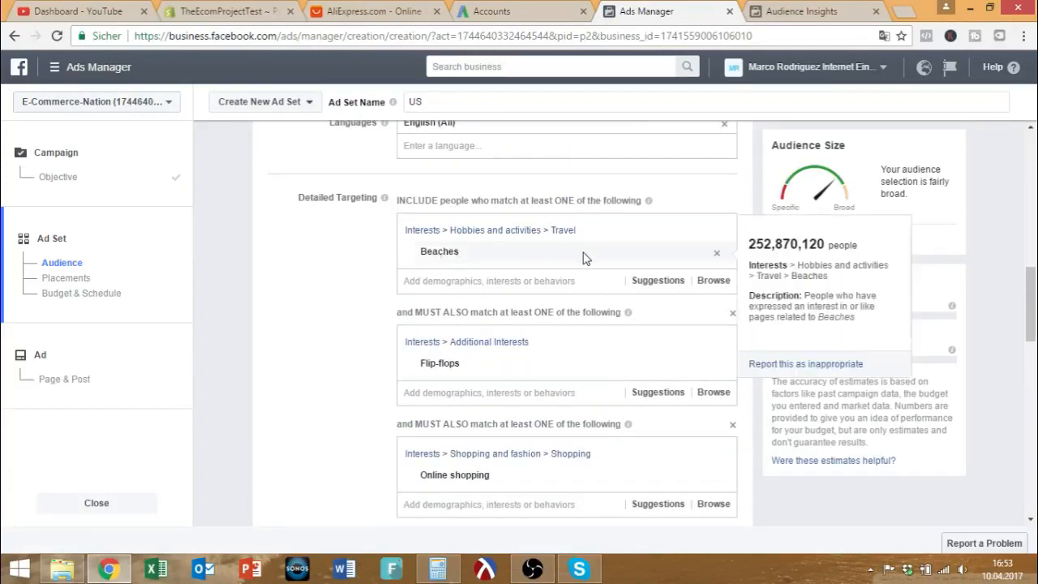
pyautogui.scroll(-1, 333, 273)
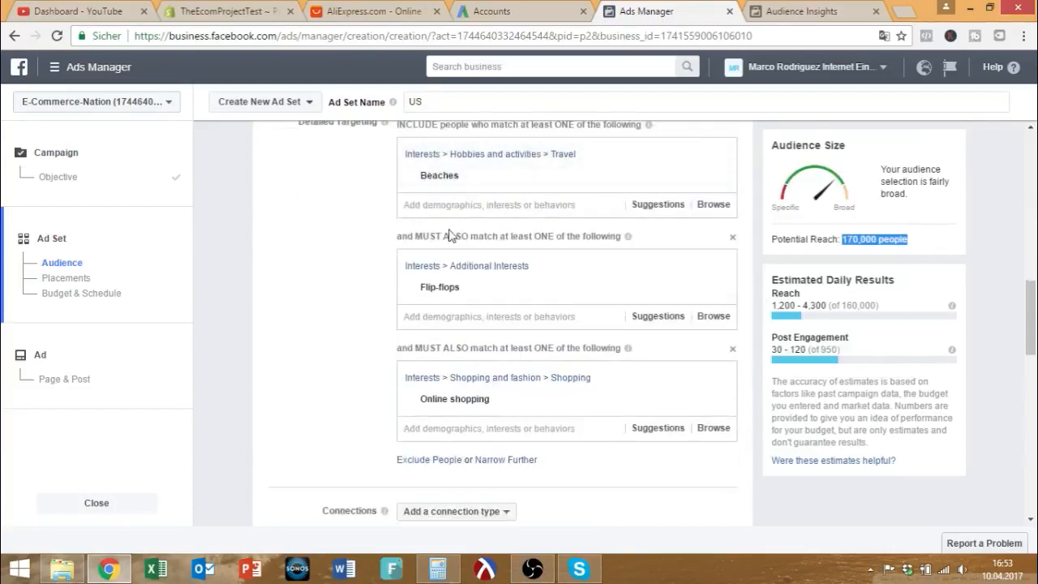
pyautogui.moveTo(506, 404)
pyautogui.moveTo(496, 404); pyautogui.dragTo(357, 184)
pyautogui.click(344, 197)
pyautogui.scroll(1, 344, 203)
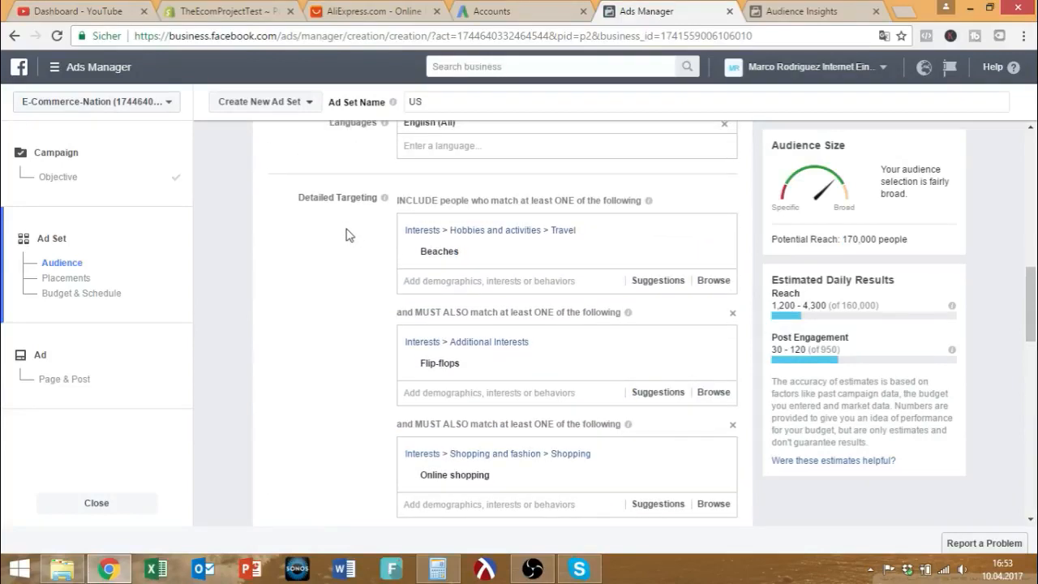
pyautogui.scroll(-1, 357, 267)
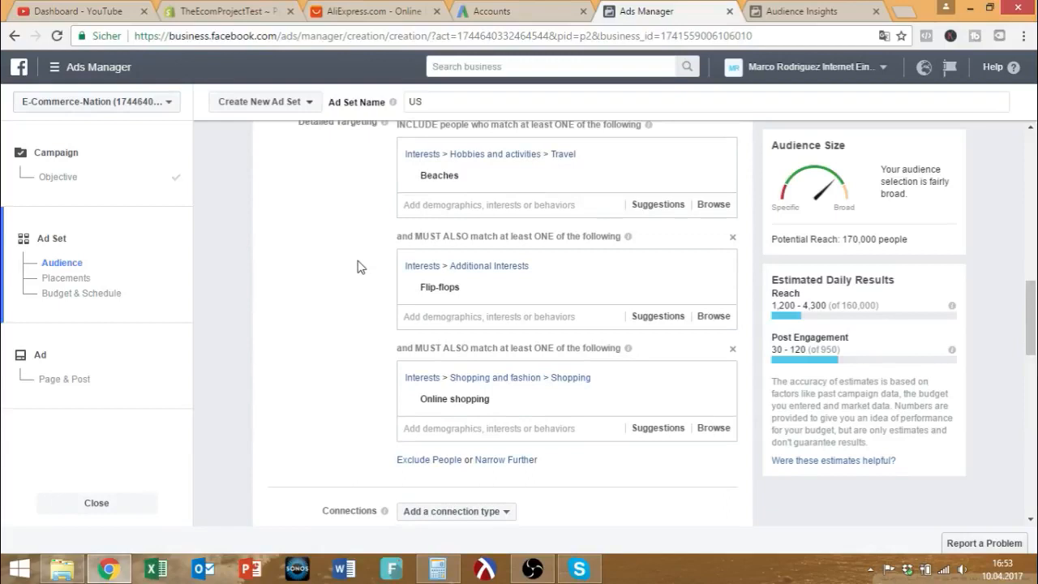
pyautogui.scroll(-2, 361, 266)
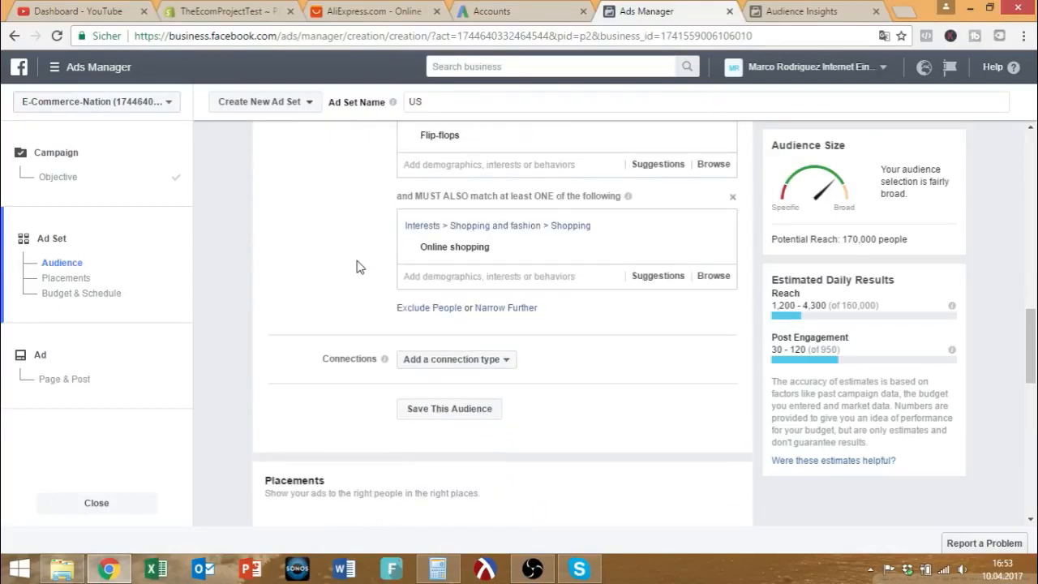
pyautogui.scroll(-2, 360, 267)
# Switch to Edit Placements and expand the Facebook and Instagram placement lists.
pyautogui.scroll(-2, 356, 266)
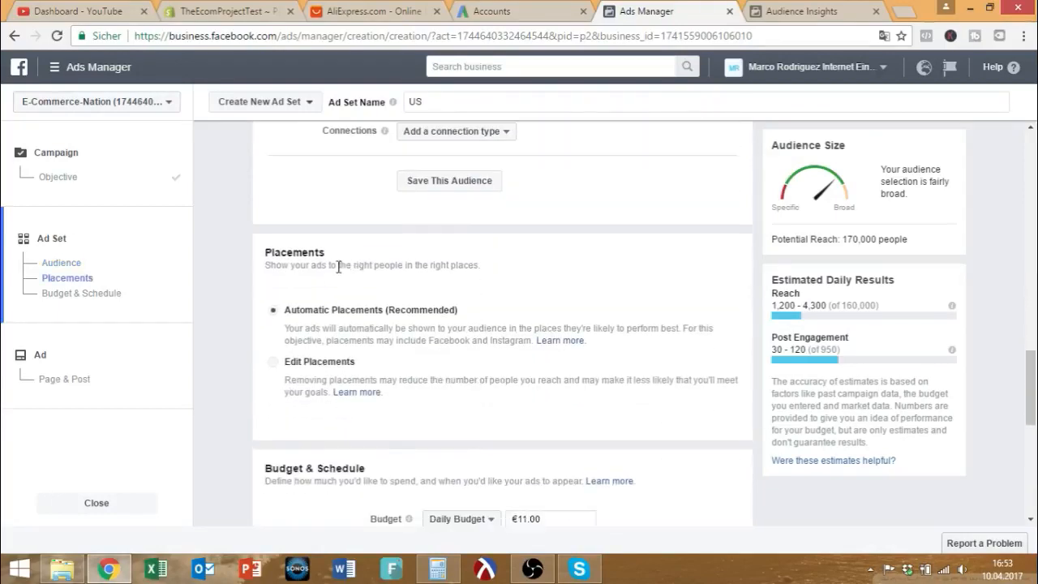
pyautogui.click(300, 289)
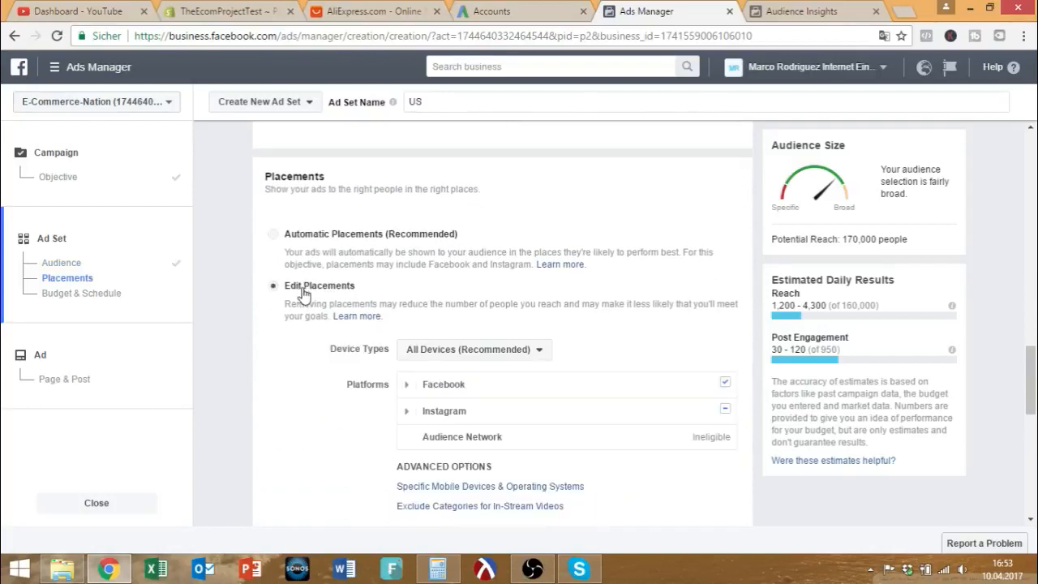
pyautogui.scroll(-1, 317, 296)
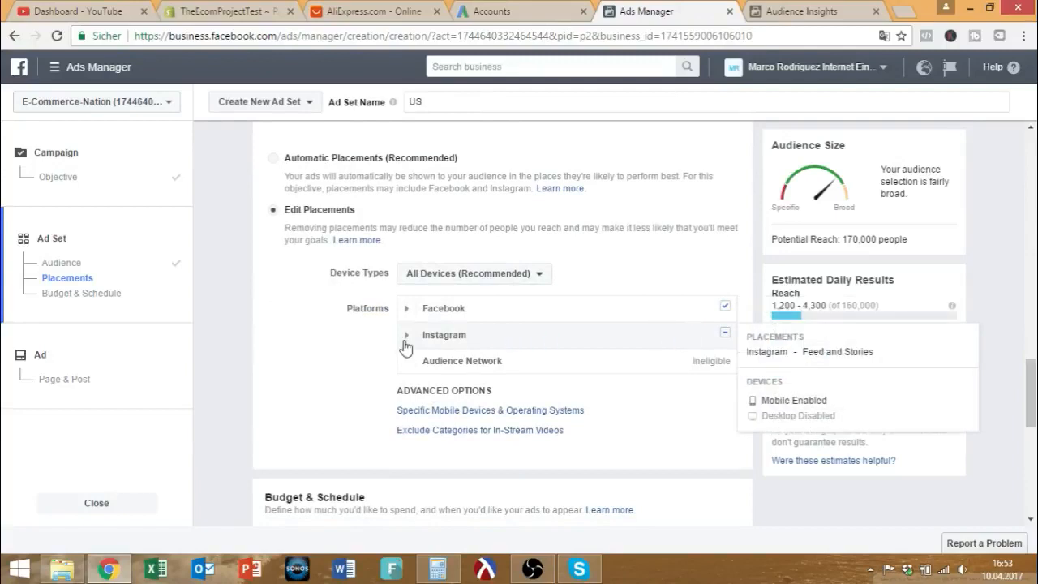
pyautogui.click(406, 309)
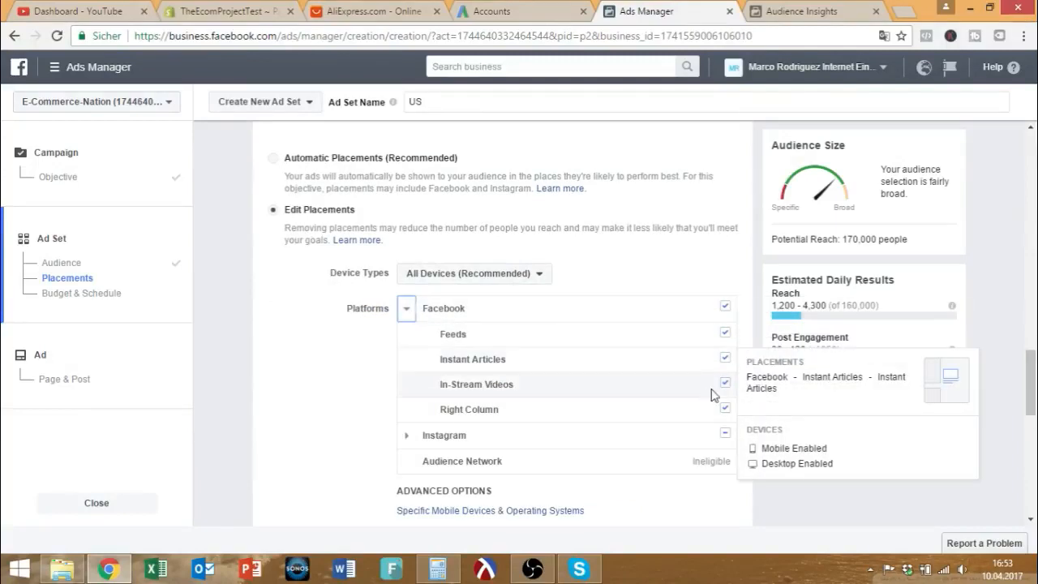
pyautogui.click(406, 435)
pyautogui.scroll(-1, 367, 423)
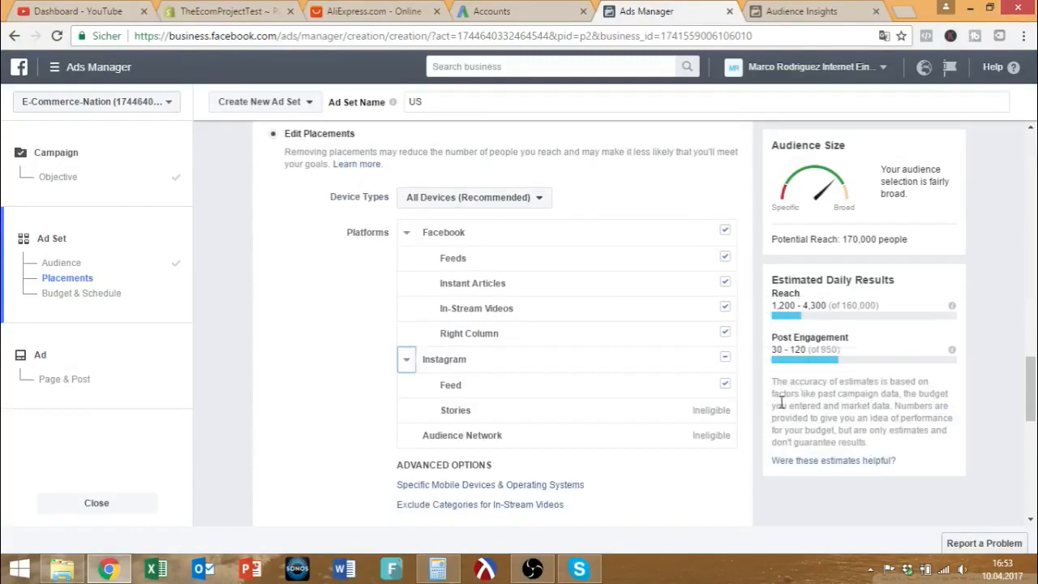
# Uncheck Instant Articles, Right Column, In-Stream Videos and Instagram Feed, leaving 27,000 potential reach.
pyautogui.click(724, 284)
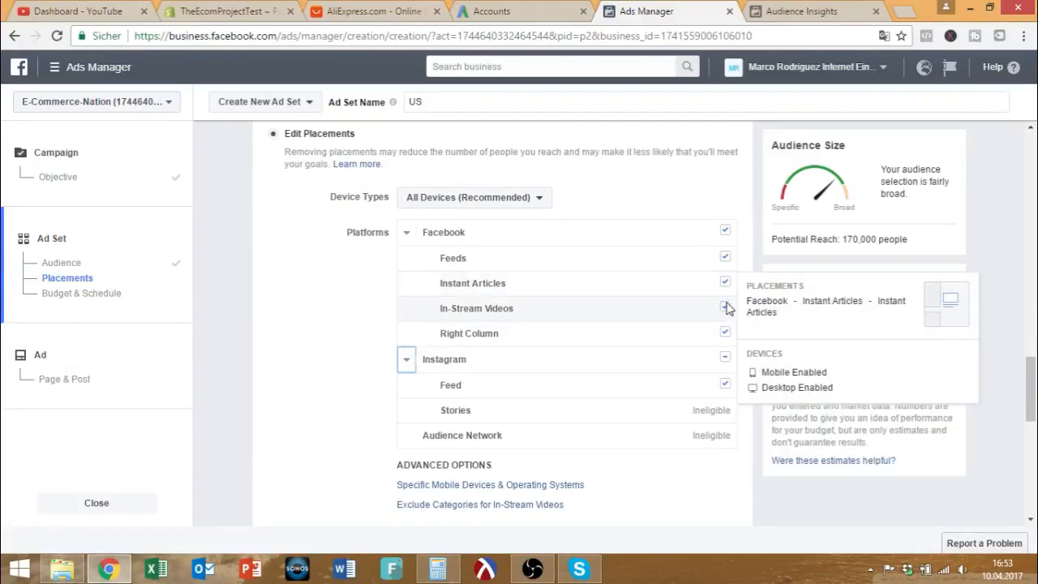
pyautogui.click(724, 283)
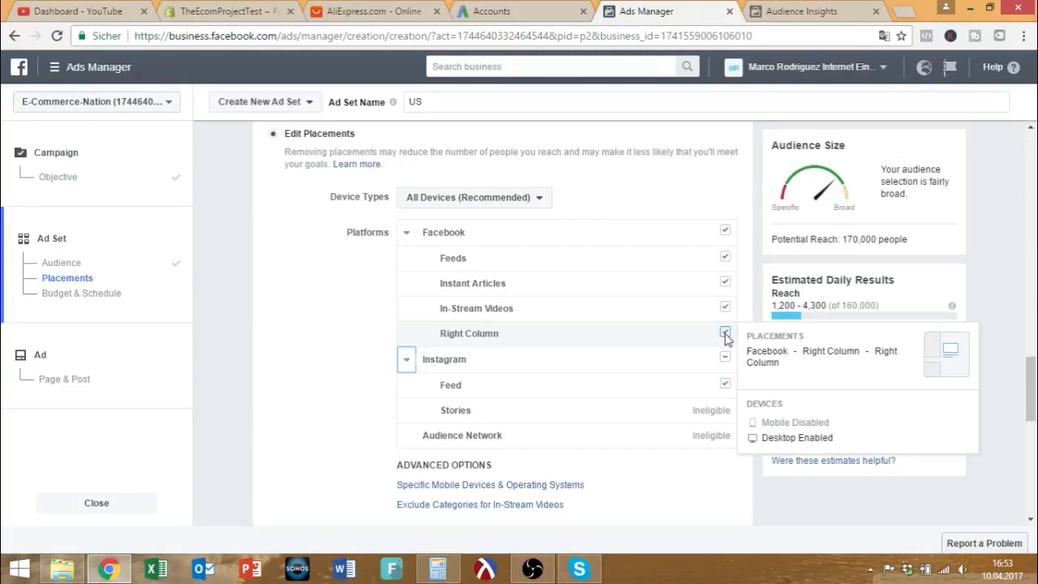
pyautogui.click(725, 281)
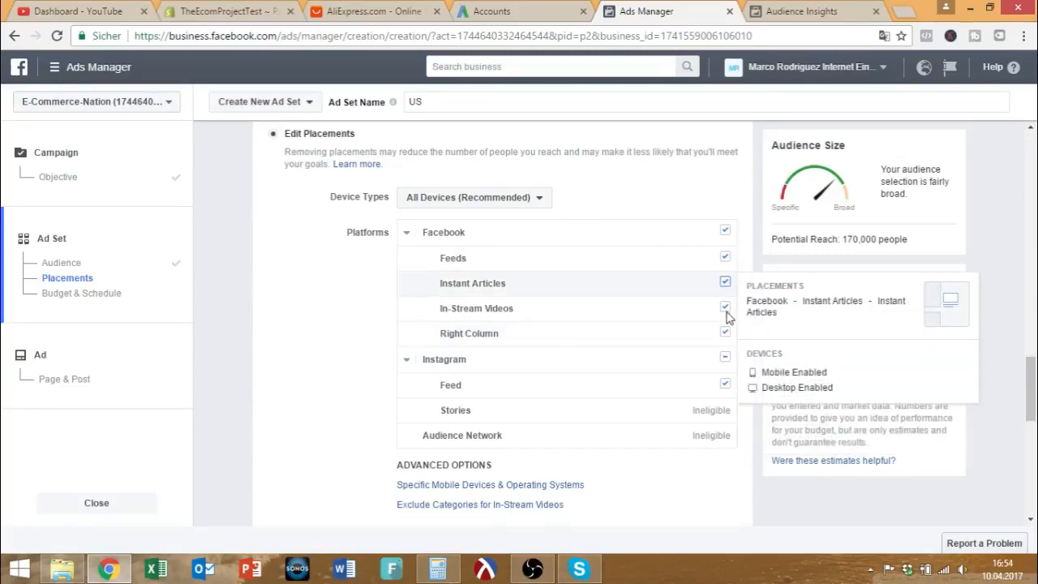
pyautogui.click(724, 332)
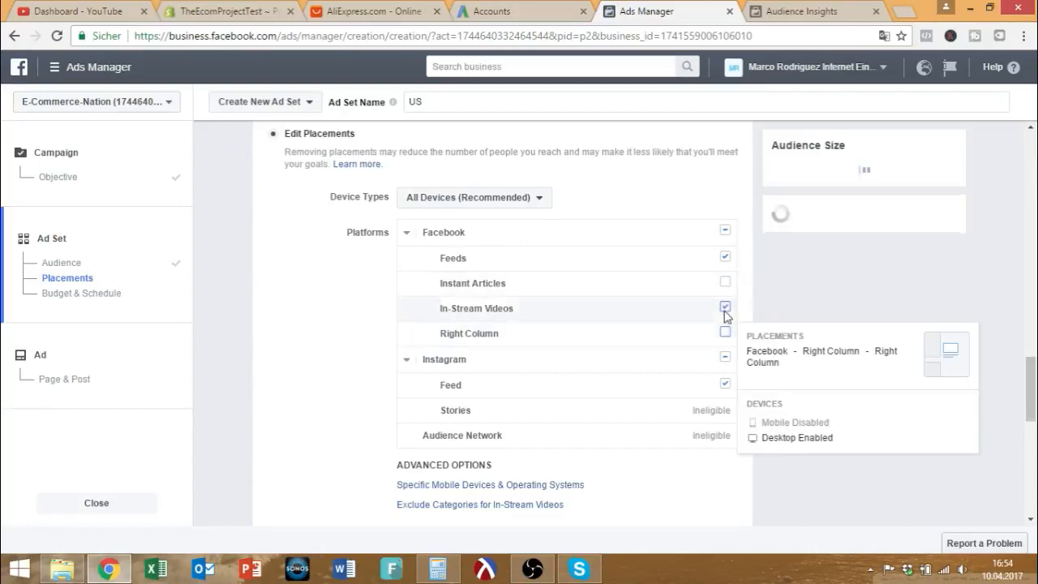
pyautogui.click(725, 308)
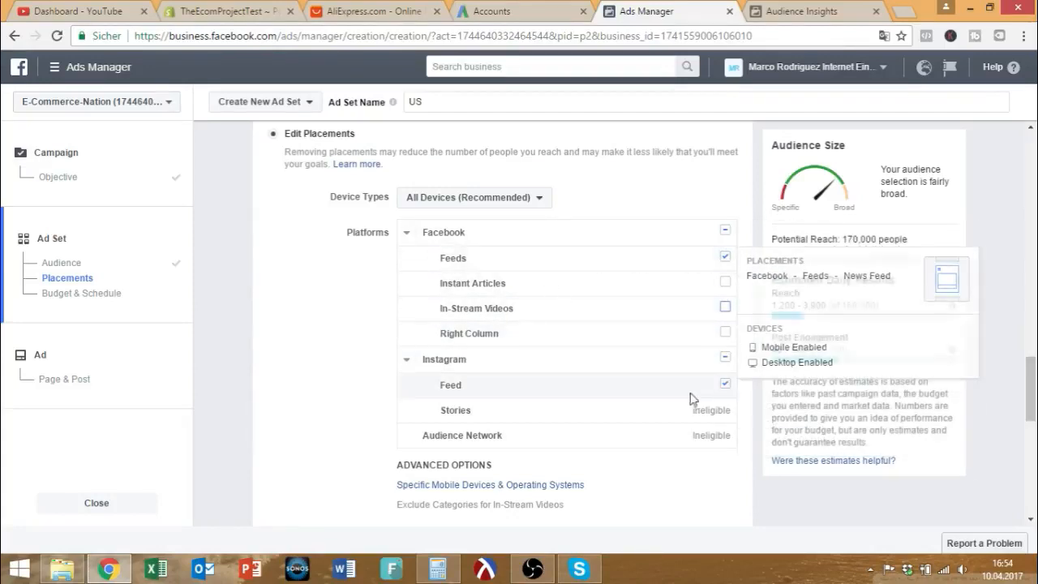
pyautogui.click(725, 384)
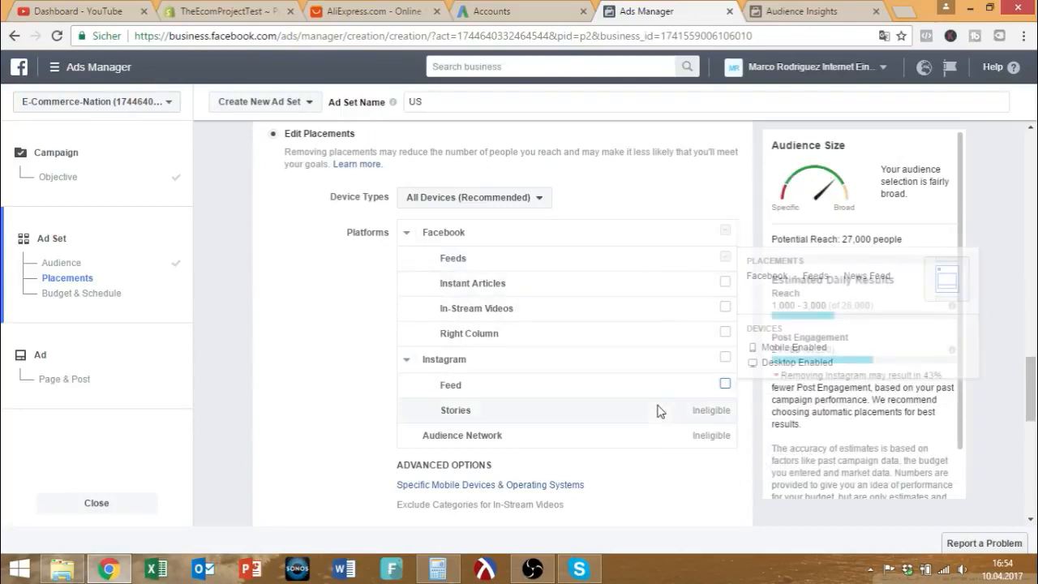
pyautogui.moveTo(842, 239); pyautogui.dragTo(872, 240)
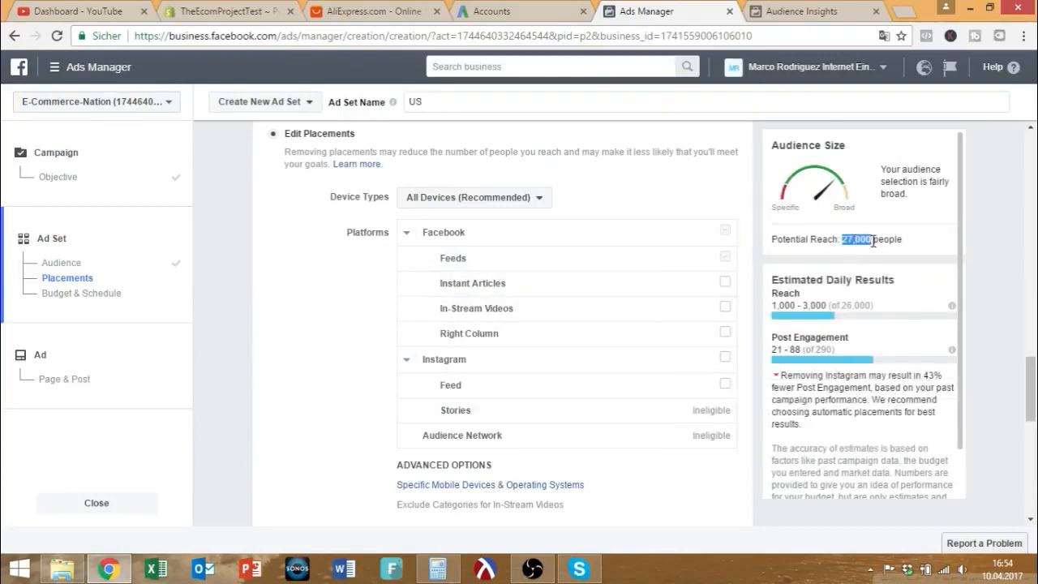
pyautogui.scroll(6, 644, 264)
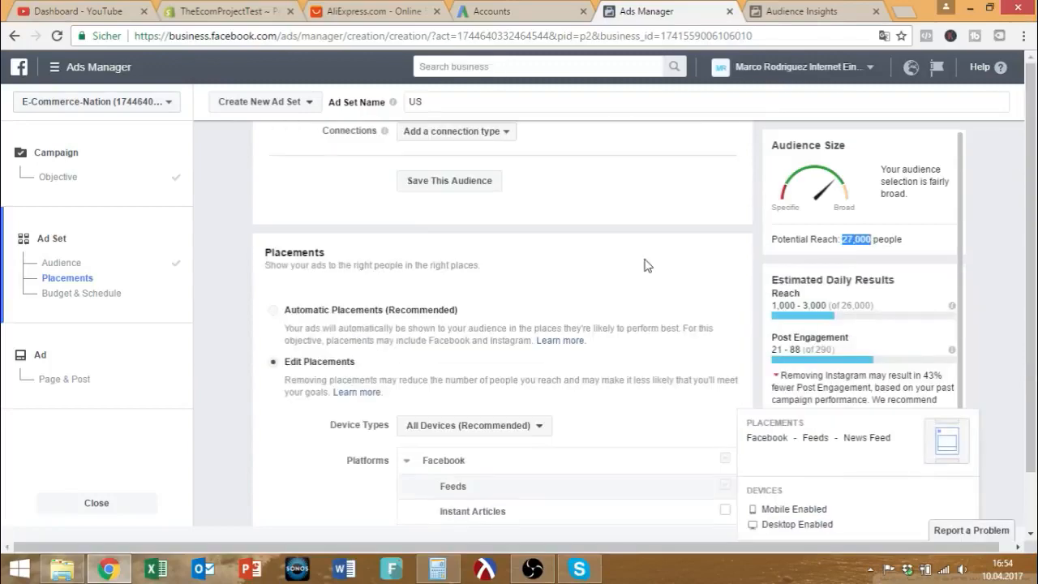
# Re-tick the Instagram Feed placement, restoring potential reach to about 170,000 people.
pyautogui.scroll(-4, 646, 264)
pyautogui.scroll(-3, 646, 264)
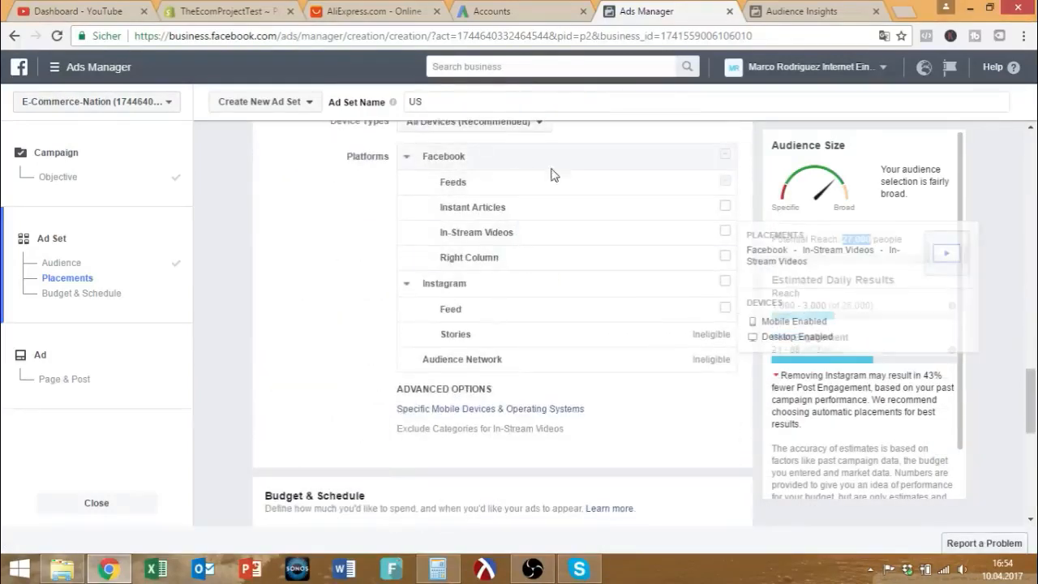
pyautogui.scroll(8, 700, 212)
pyautogui.scroll(-2, 697, 213)
pyautogui.moveTo(442, 478)
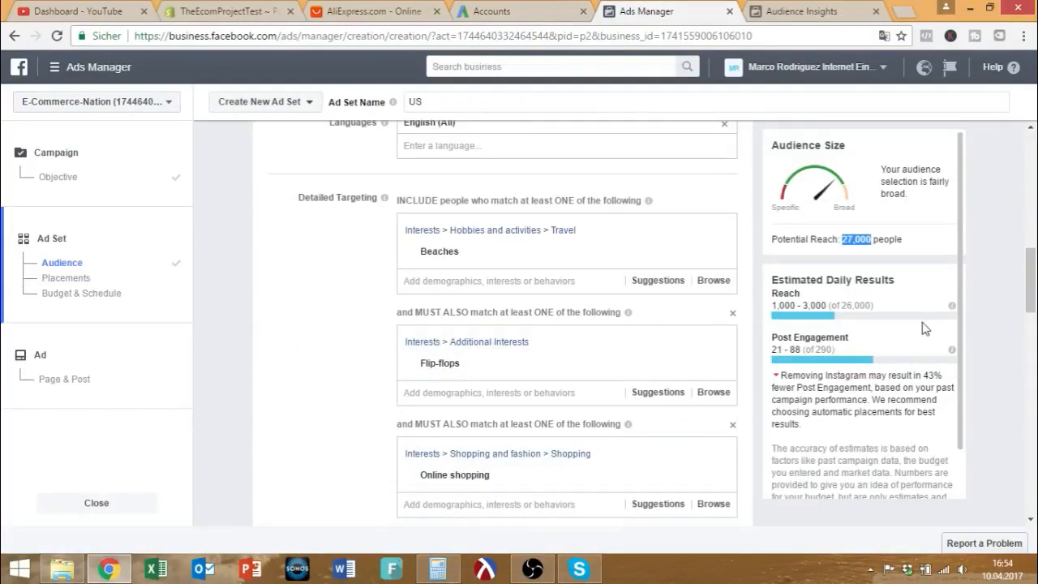
pyautogui.scroll(-6, 718, 292)
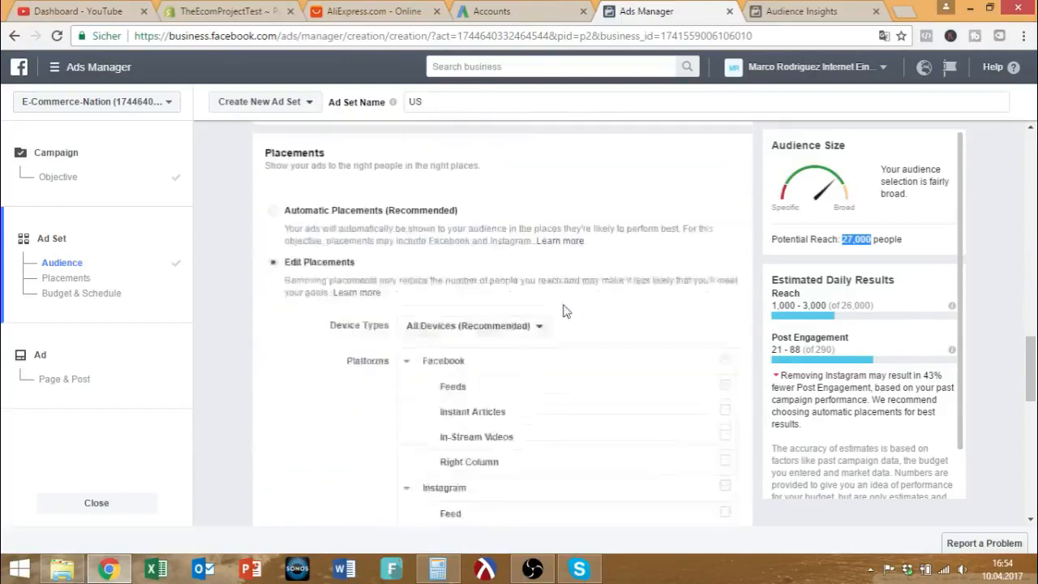
pyautogui.moveTo(526, 333)
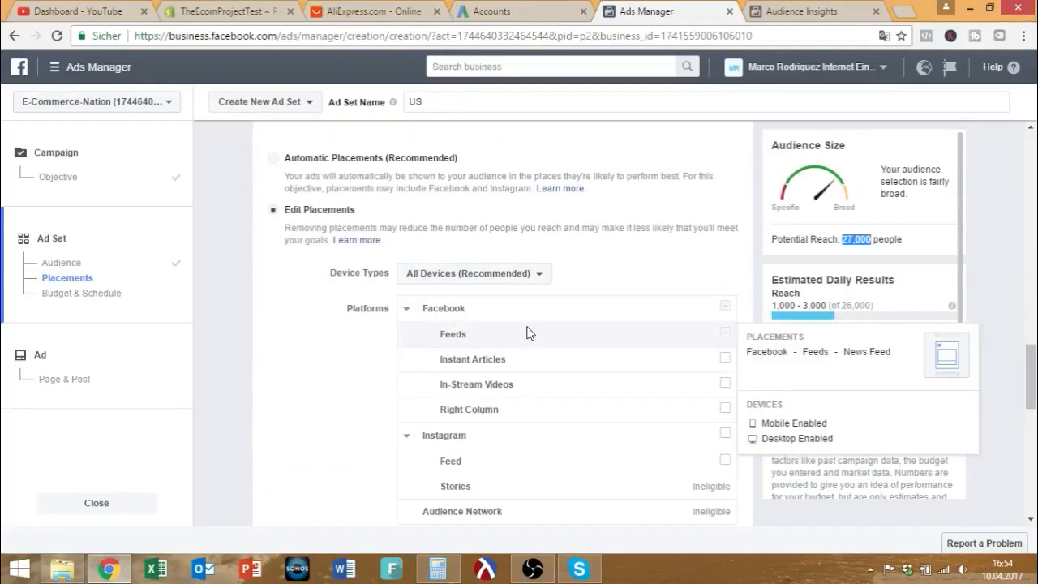
pyautogui.moveTo(640, 413)
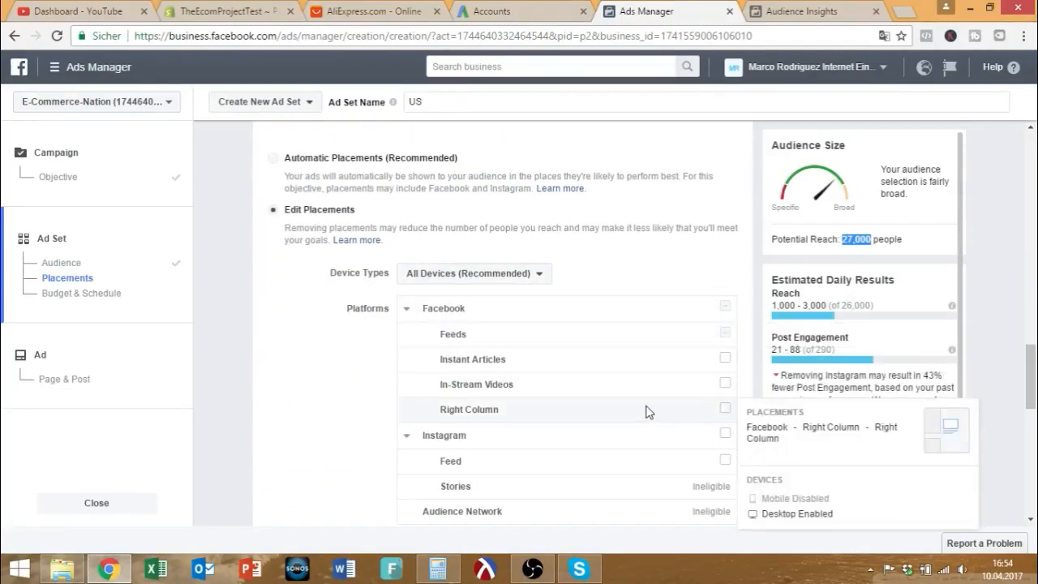
pyautogui.scroll(5, 641, 405)
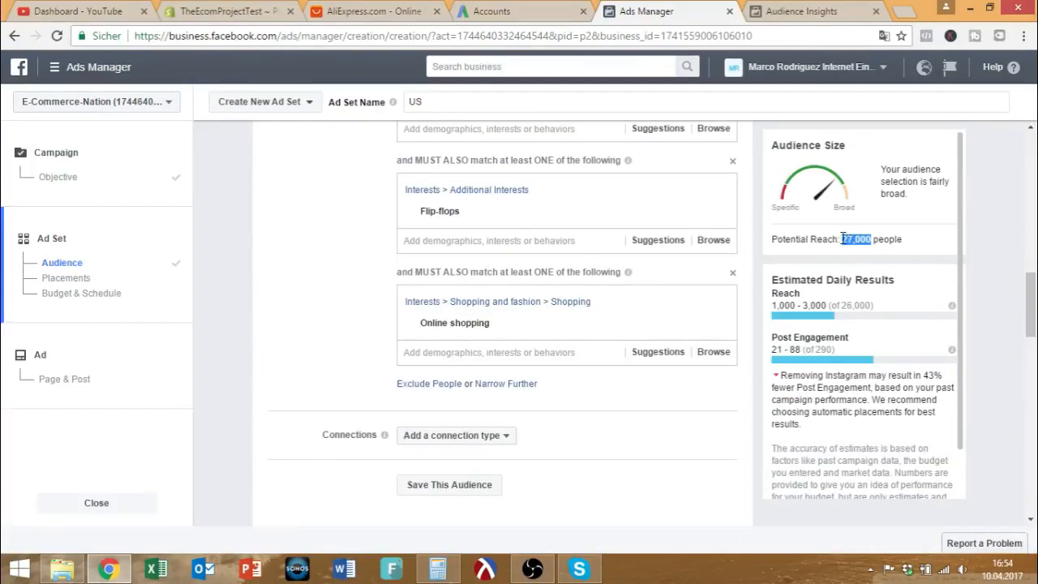
pyautogui.scroll(-3, 678, 359)
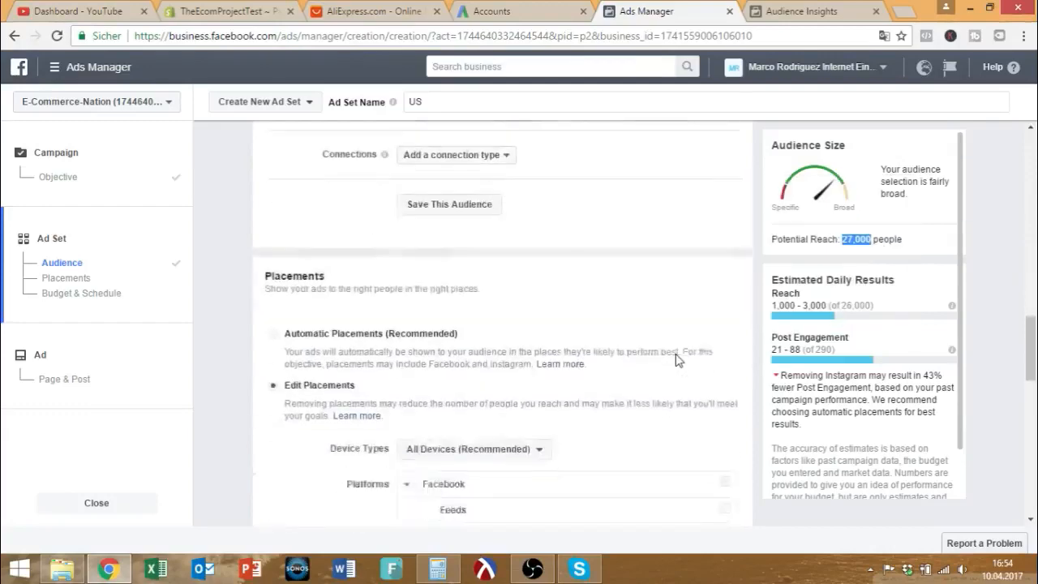
pyautogui.scroll(-4, 678, 359)
pyautogui.click(725, 384)
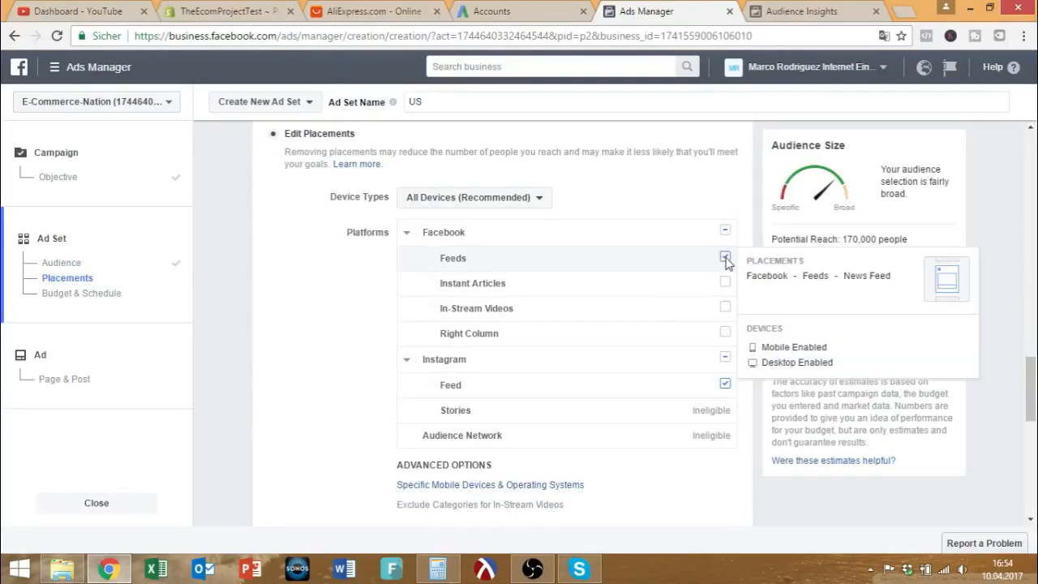
# Untick Facebook Feeds so Instagram Feed is the only placement, and note the 160,000-person potential reach.
pyautogui.click(724, 257)
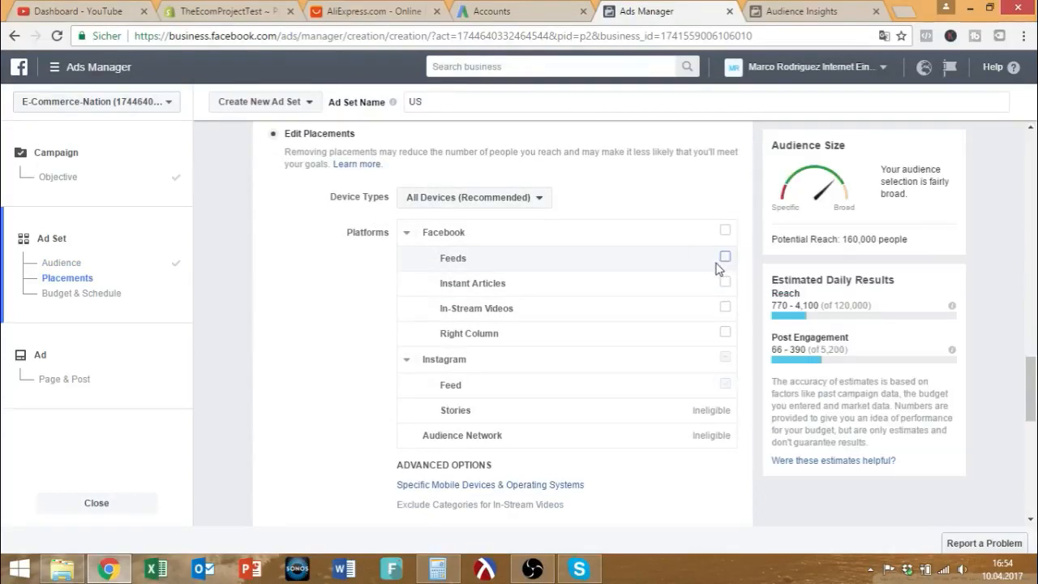
pyautogui.moveTo(728, 389)
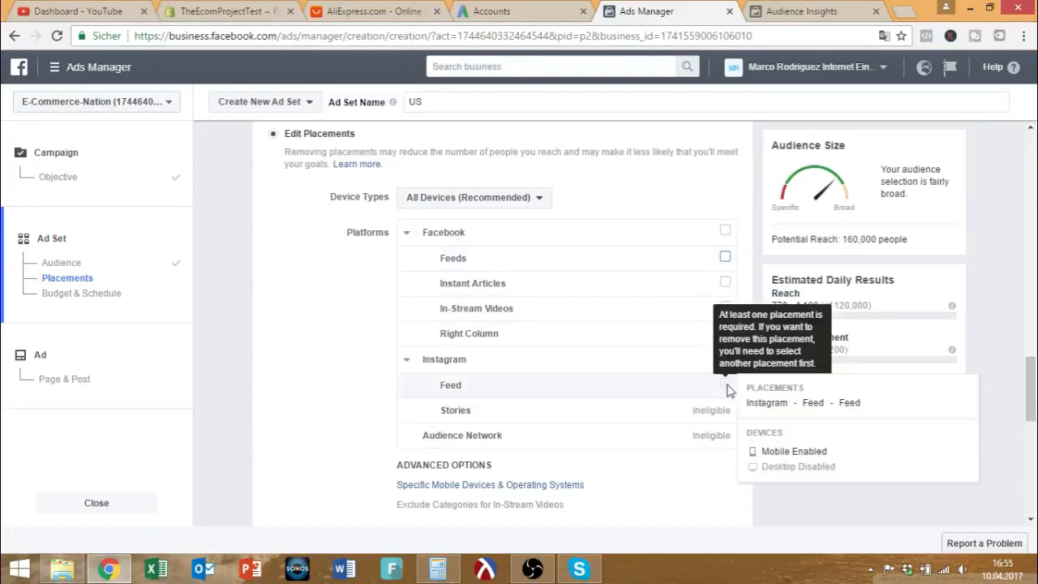
pyautogui.doubleClick(775, 239)
pyautogui.moveTo(825, 239); pyautogui.dragTo(919, 234)
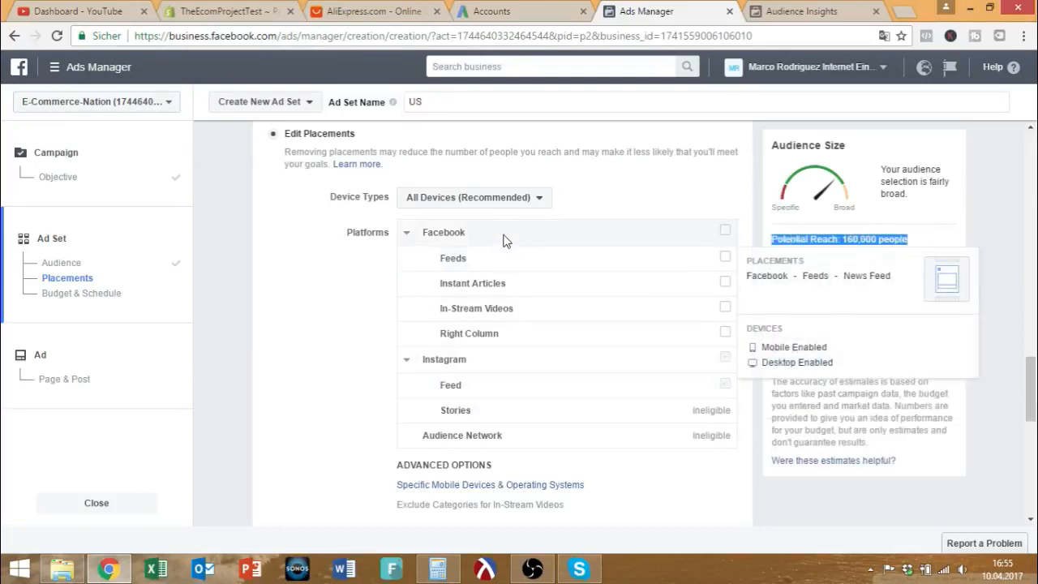
pyautogui.scroll(4, 515, 212)
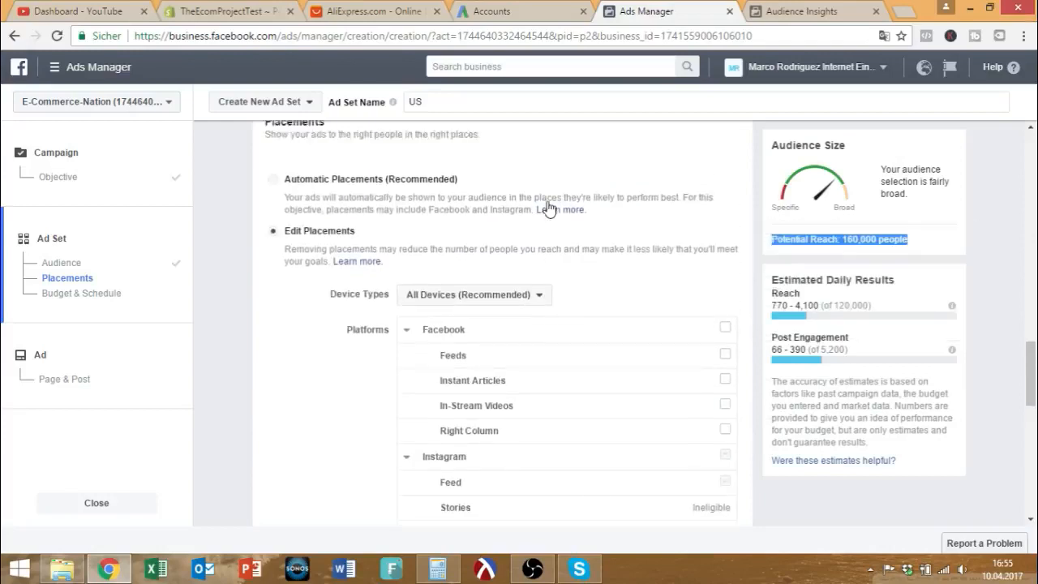
pyautogui.scroll(-3, 520, 231)
# Check the Device Types dropdown and keep All Devices (Recommended).
pyautogui.click(515, 275)
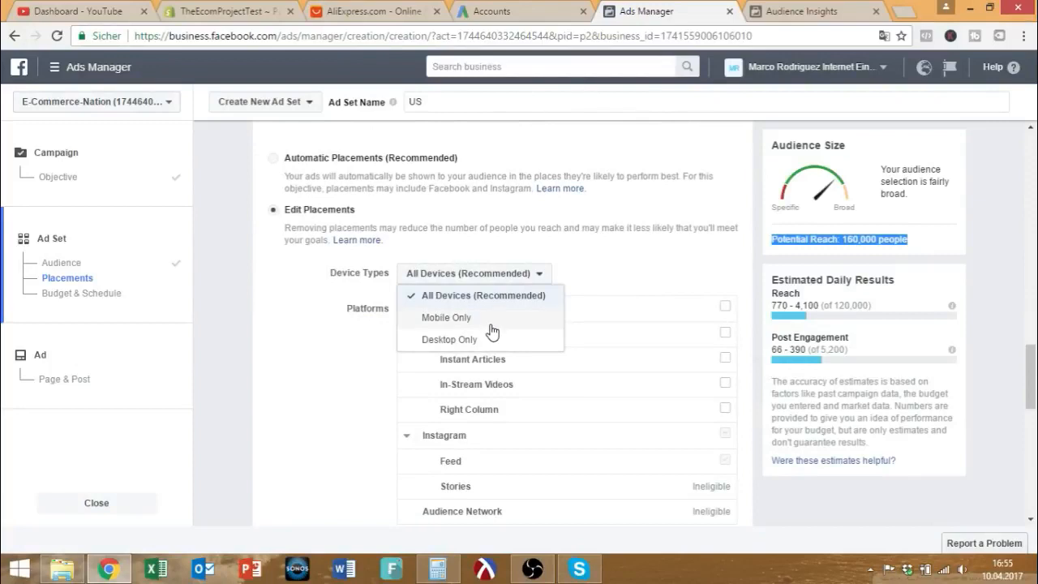
pyautogui.click(612, 258)
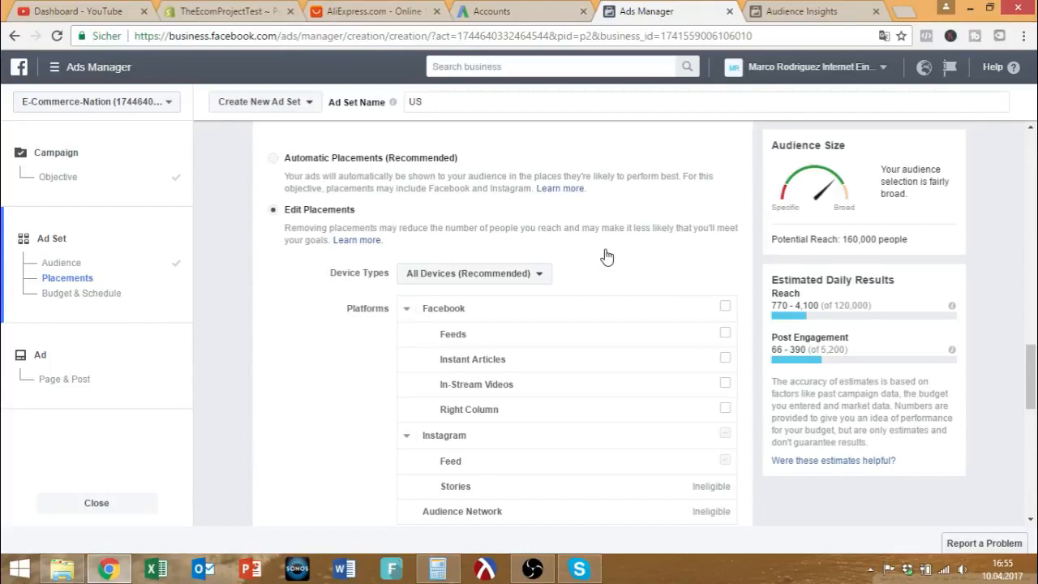
pyautogui.click(524, 277)
pyautogui.click(523, 280)
pyautogui.scroll(-2, 559, 247)
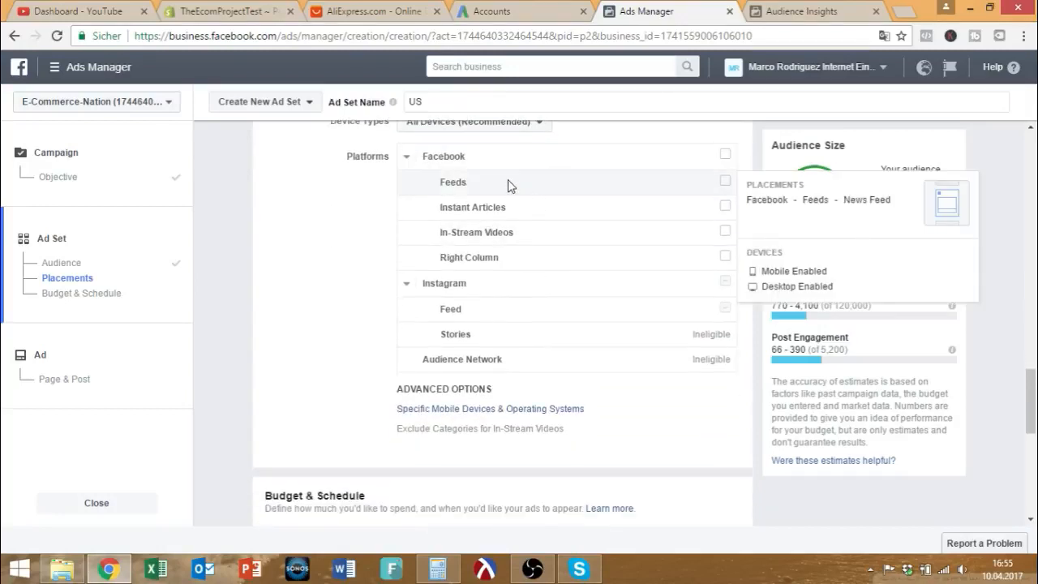
# Set the ad set's daily budget to €10.00.
pyautogui.scroll(-3, 283, 271)
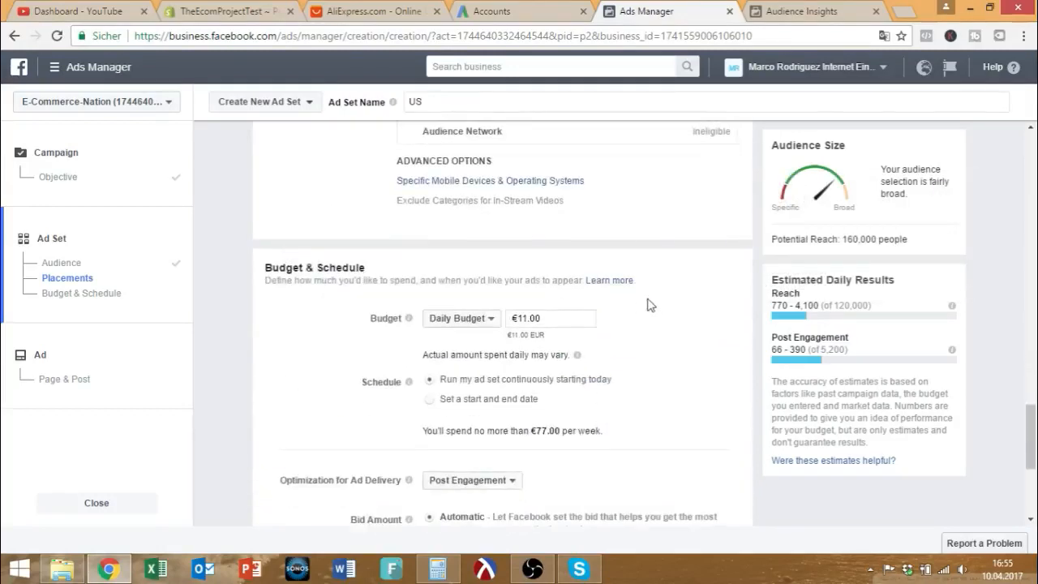
pyautogui.click(568, 317)
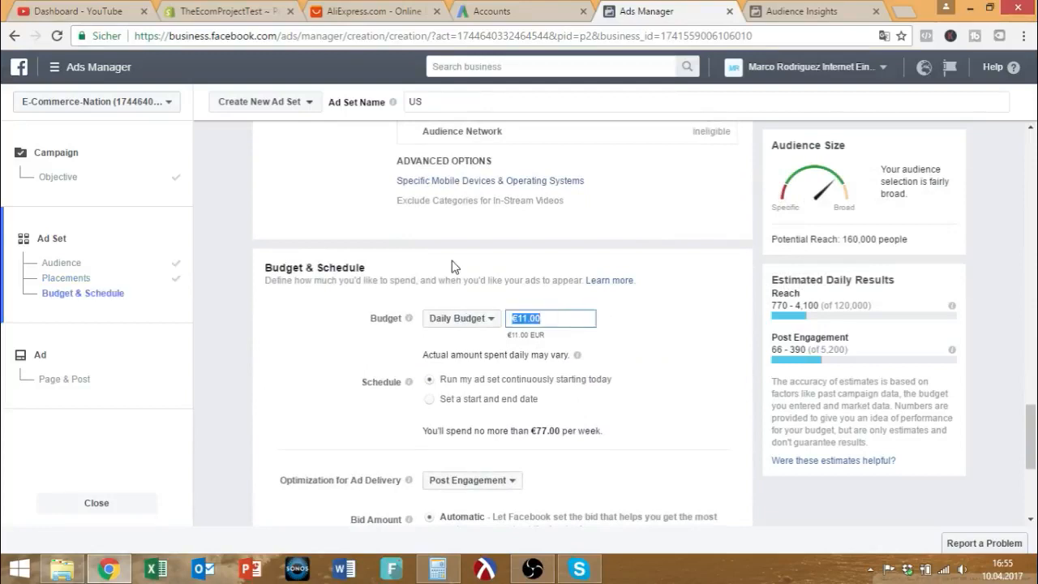
pyautogui.write('5')
pyautogui.click(491, 274)
pyautogui.click(552, 321)
pyautogui.write('10')
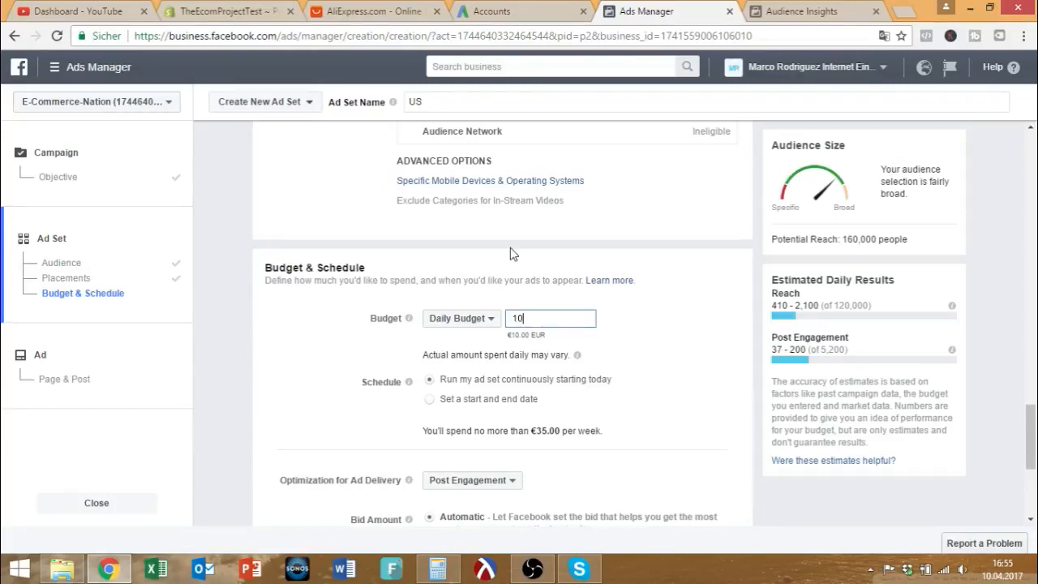
pyautogui.click(513, 255)
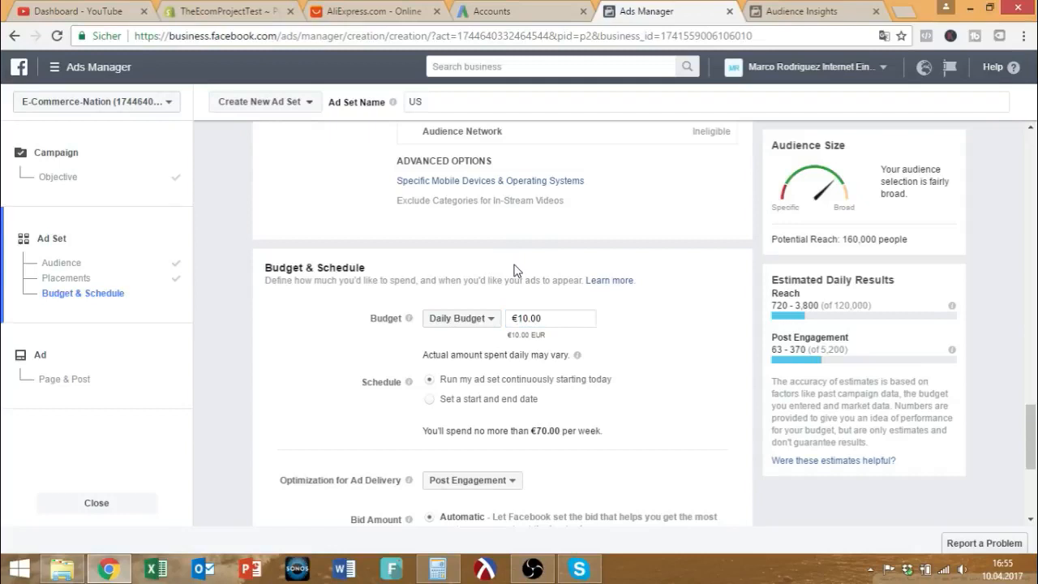
pyautogui.click(545, 318)
pyautogui.write('5')
pyautogui.click(518, 242)
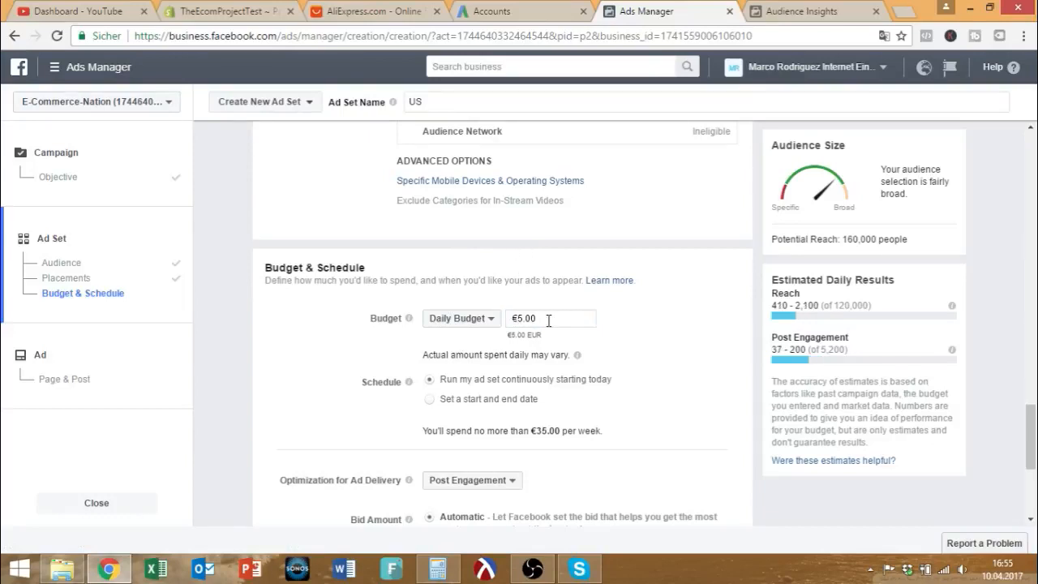
pyautogui.scroll(5, 543, 297)
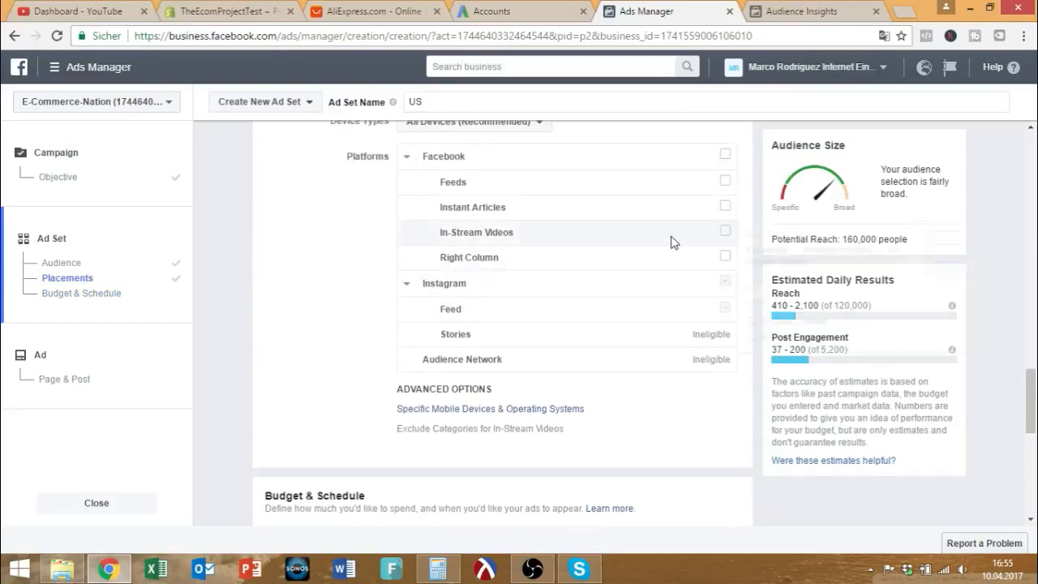
pyautogui.scroll(-5, 620, 279)
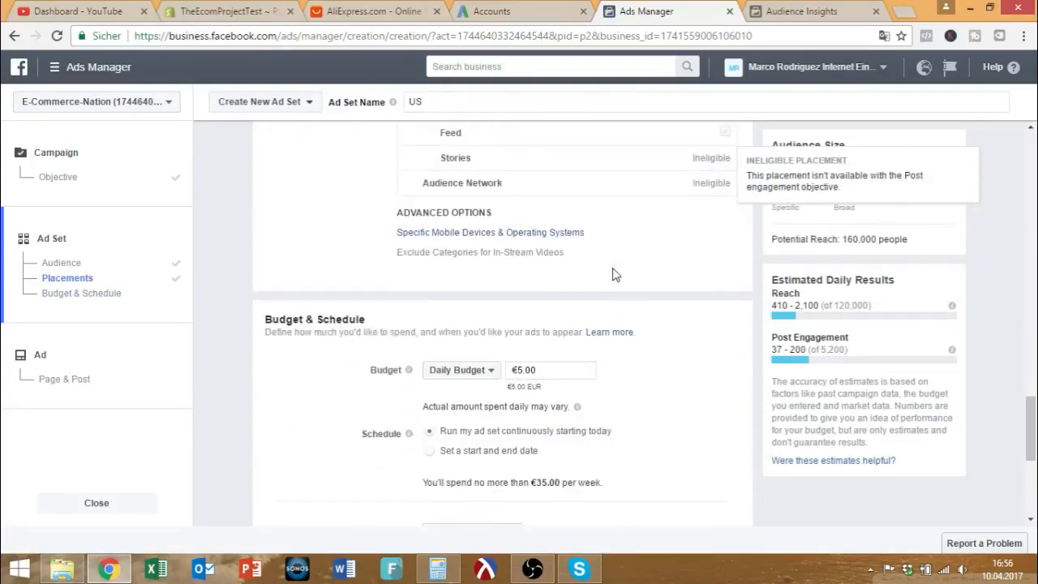
pyautogui.click(543, 318)
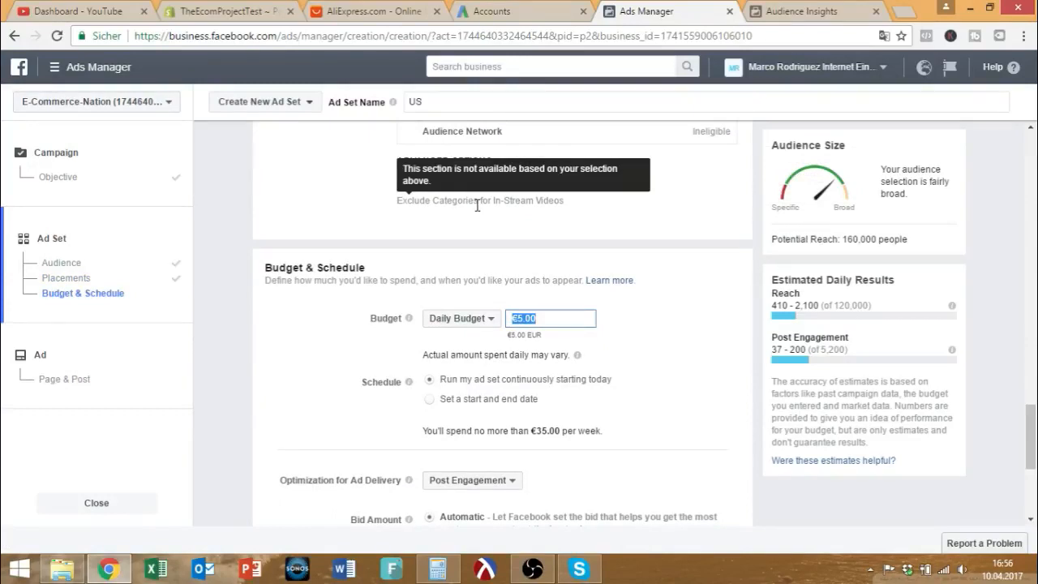
pyautogui.write('10')
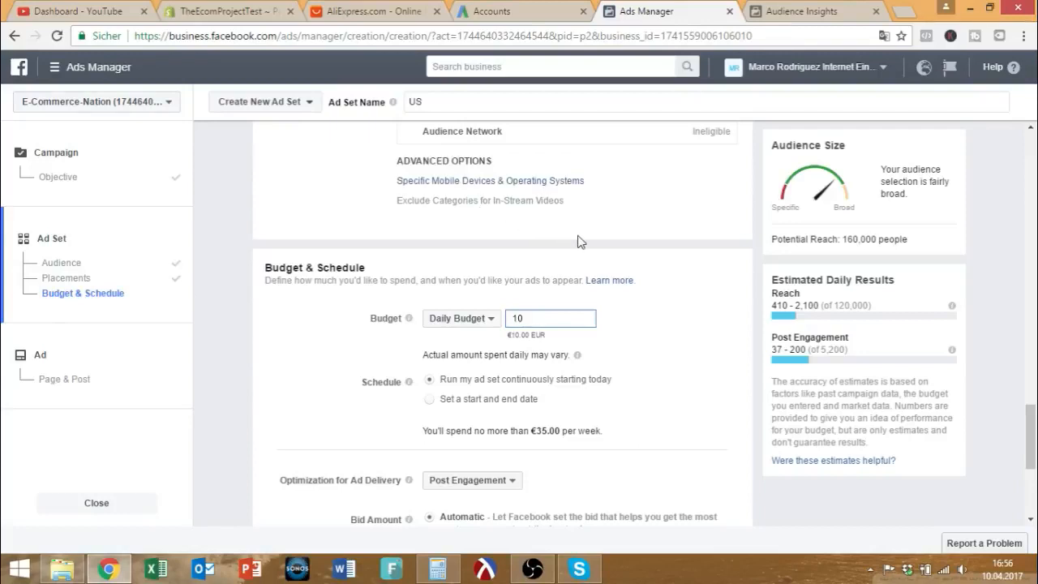
pyautogui.click(579, 294)
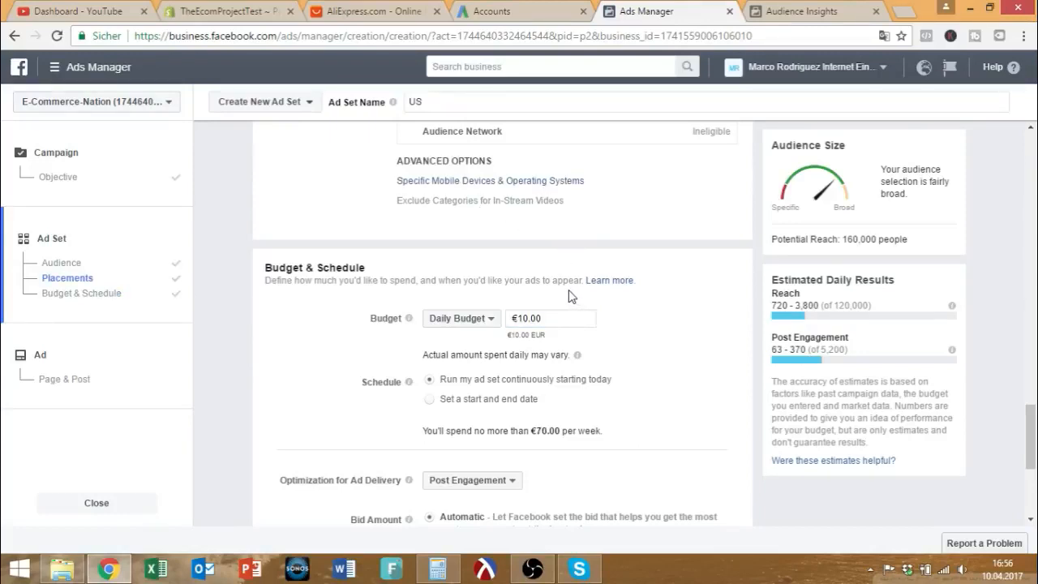
# Keep Post Engagement as the delivery optimization and continue to the Ad step.
pyautogui.scroll(-1, 572, 298)
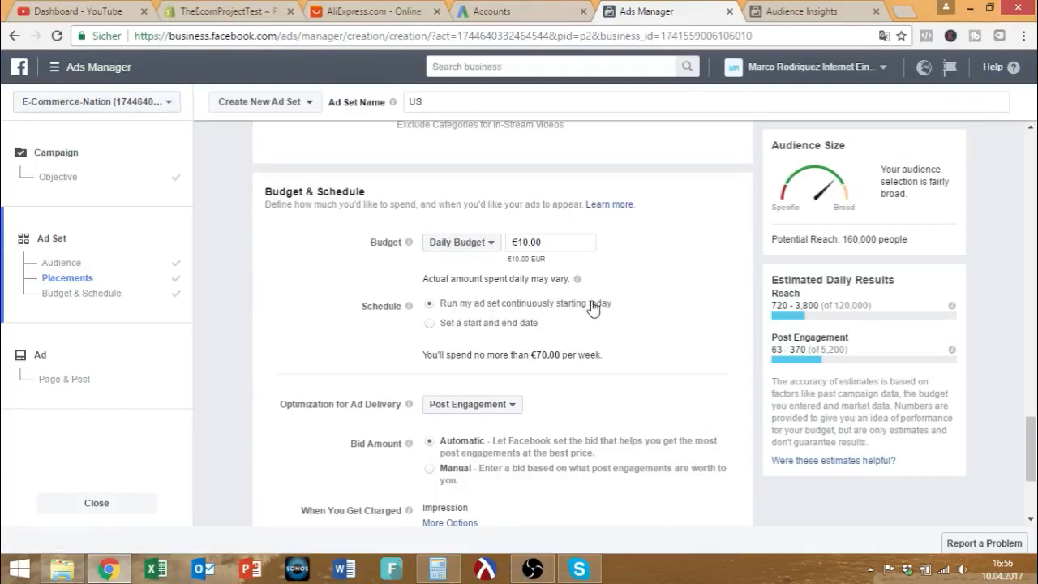
pyautogui.scroll(-2, 523, 312)
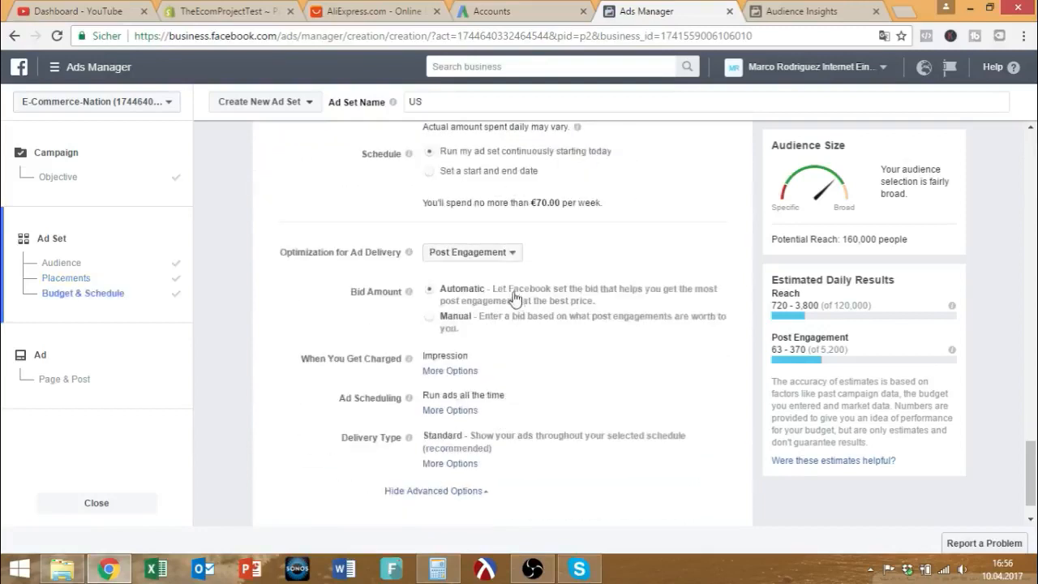
pyautogui.click(504, 256)
pyautogui.click(504, 256)
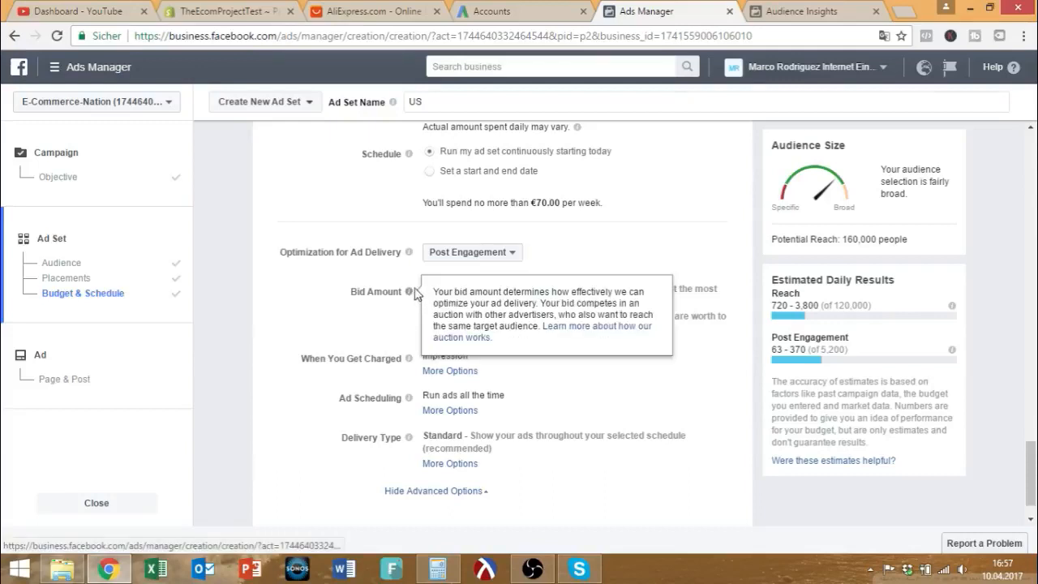
pyautogui.scroll(-1, 394, 295)
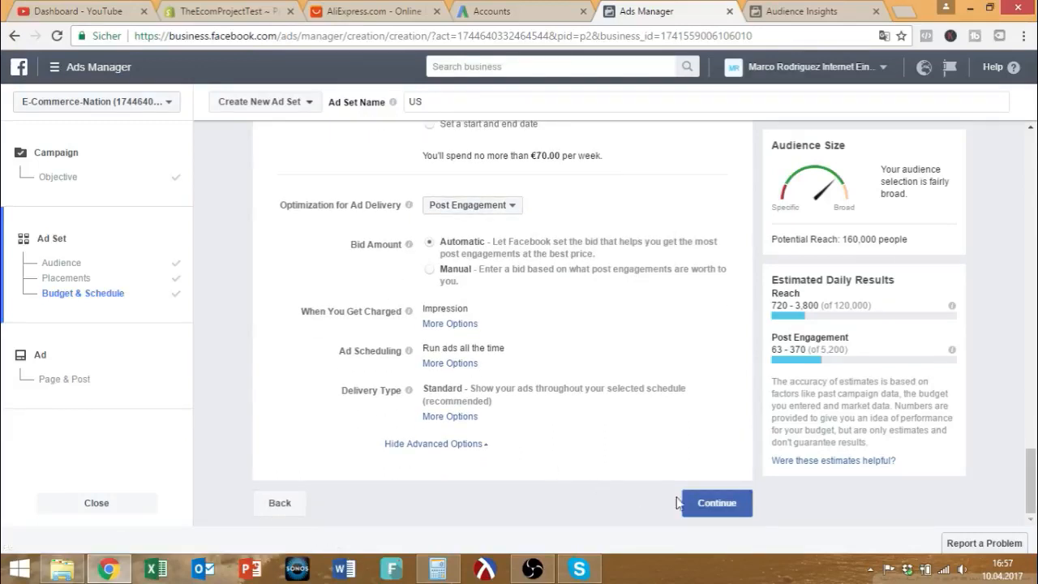
pyautogui.scroll(3, 736, 331)
pyautogui.scroll(-1, 814, 219)
pyautogui.moveTo(841, 239); pyautogui.dragTo(902, 239)
pyautogui.scroll(-2, 511, 245)
pyautogui.scroll(-1, 511, 246)
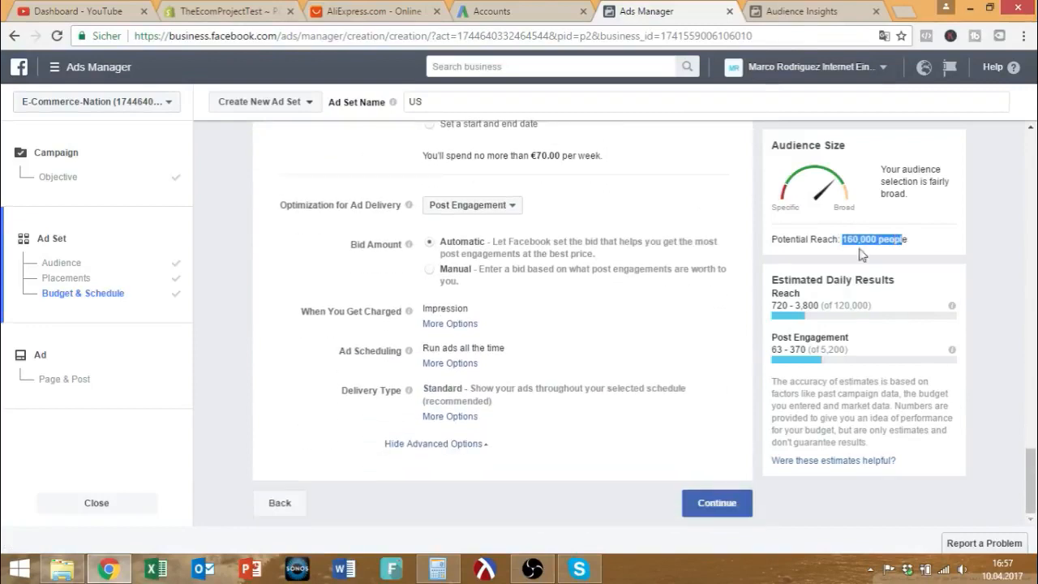
pyautogui.click(745, 503)
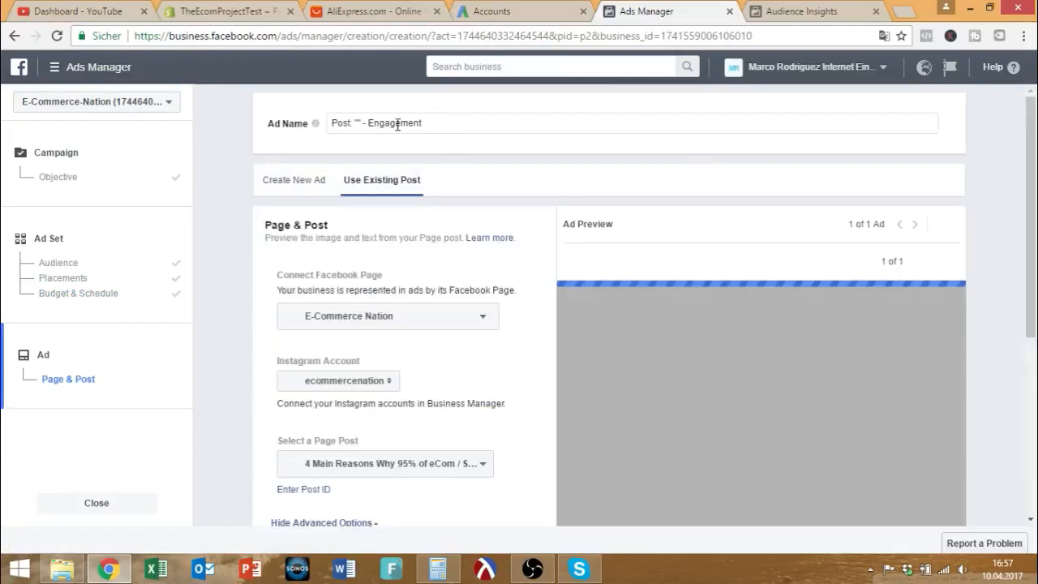
# Rename the ad to 'IG'.
pyautogui.moveTo(423, 124); pyautogui.dragTo(262, 122)
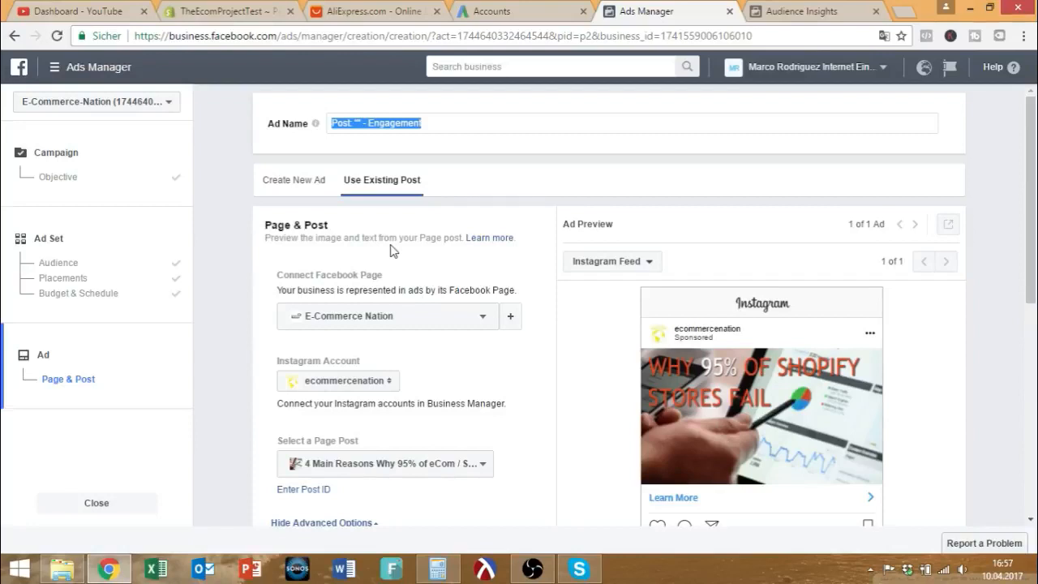
pyautogui.press('BackSpace')
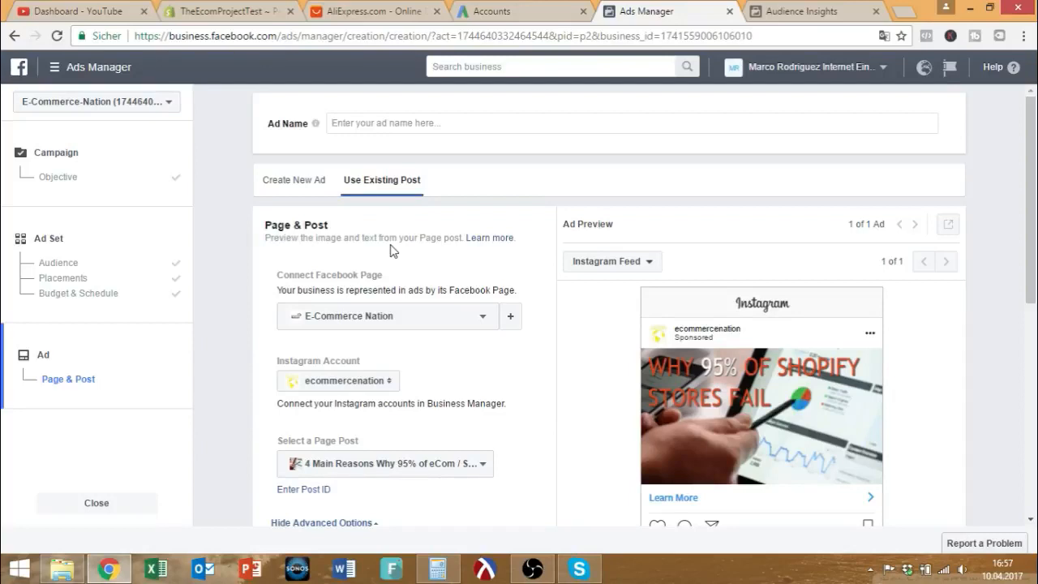
pyautogui.write('IG Beach Ad')
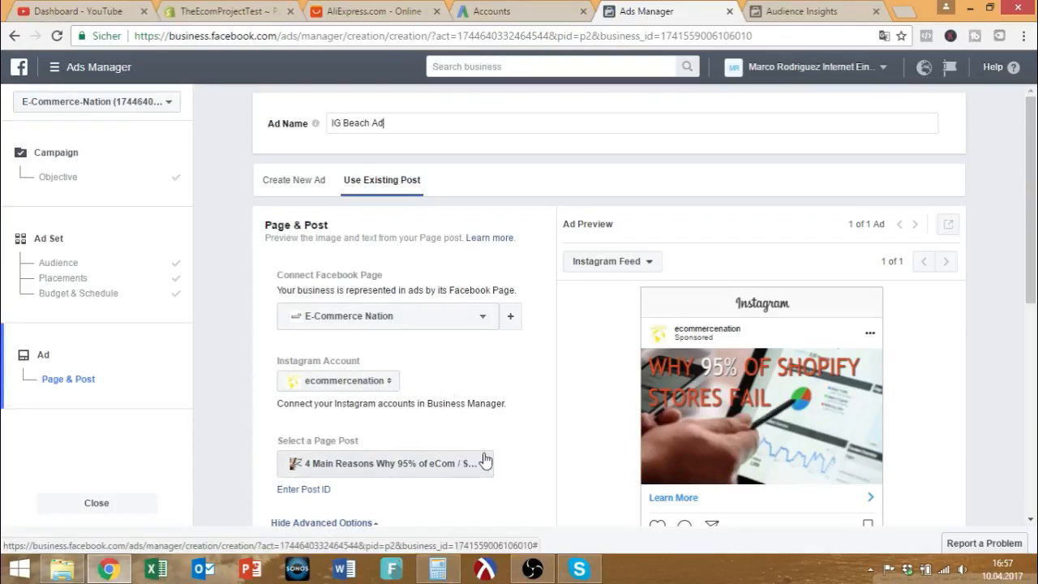
pyautogui.scroll(-1, 494, 459)
pyautogui.scroll(-5, 499, 456)
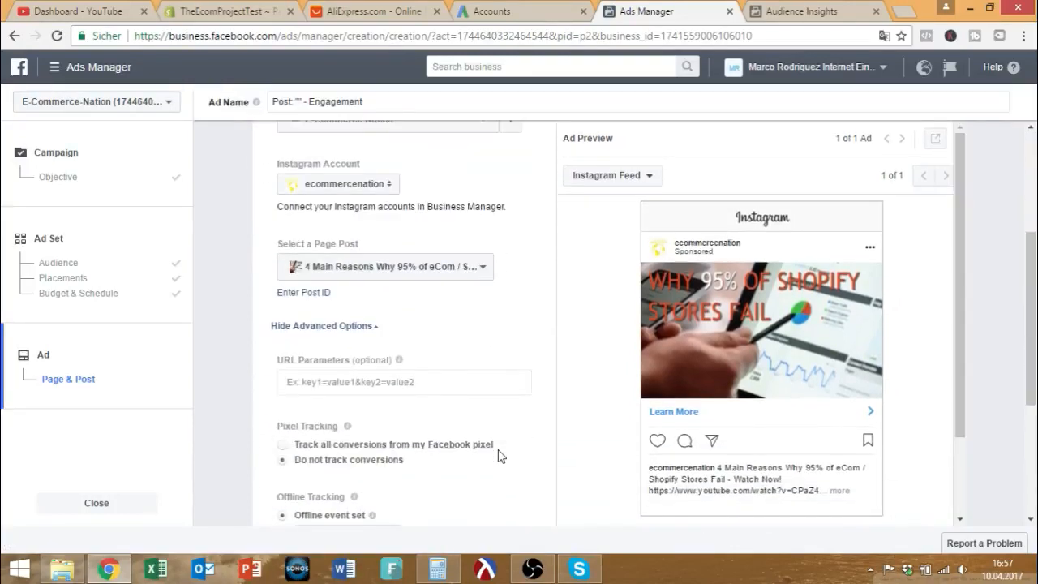
pyautogui.scroll(-3, 499, 450)
pyautogui.scroll(8, 507, 451)
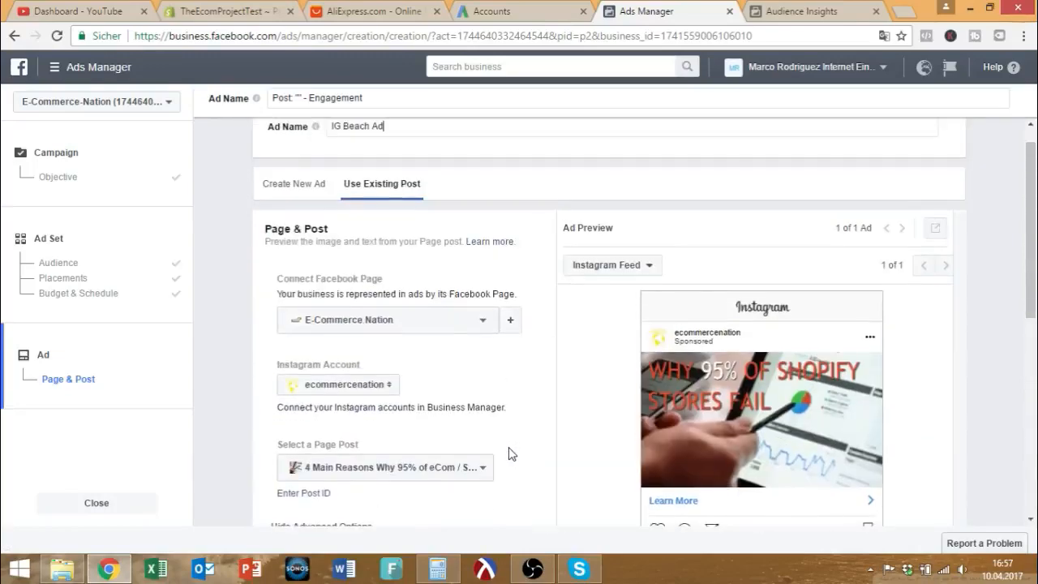
# Create a new ad in Slideshow format instead of using an existing post, then switch to AliExpress.
pyautogui.click(280, 179)
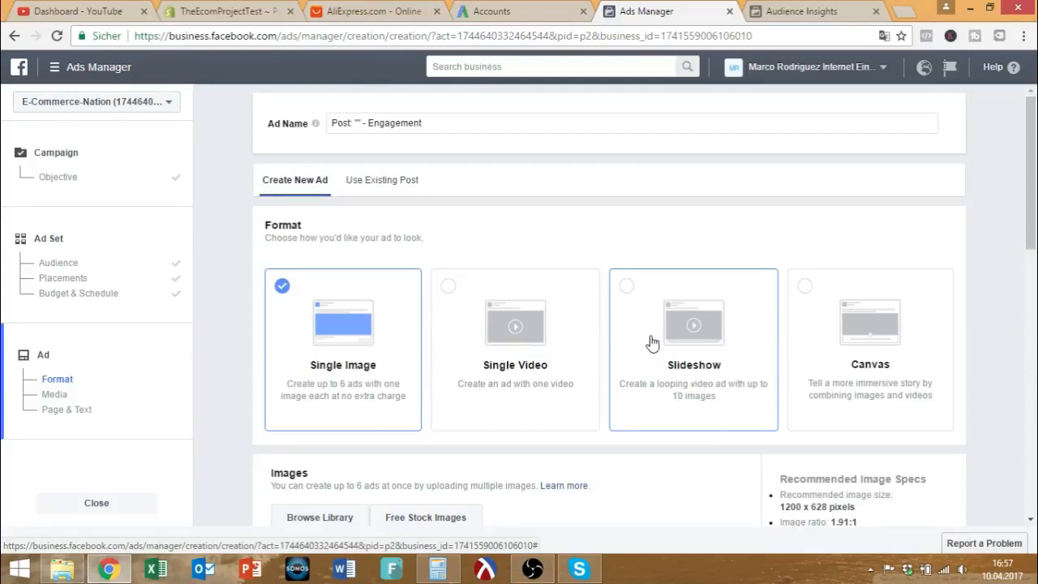
pyautogui.scroll(-1, 650, 344)
pyautogui.scroll(1, 653, 340)
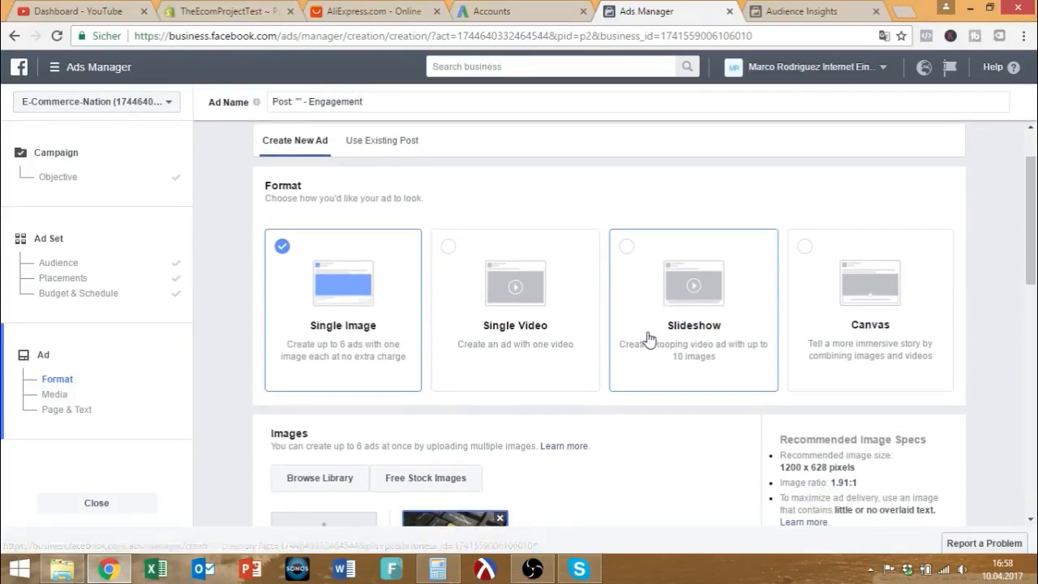
pyautogui.click(650, 339)
pyautogui.scroll(-1, 641, 343)
pyautogui.click(347, 14)
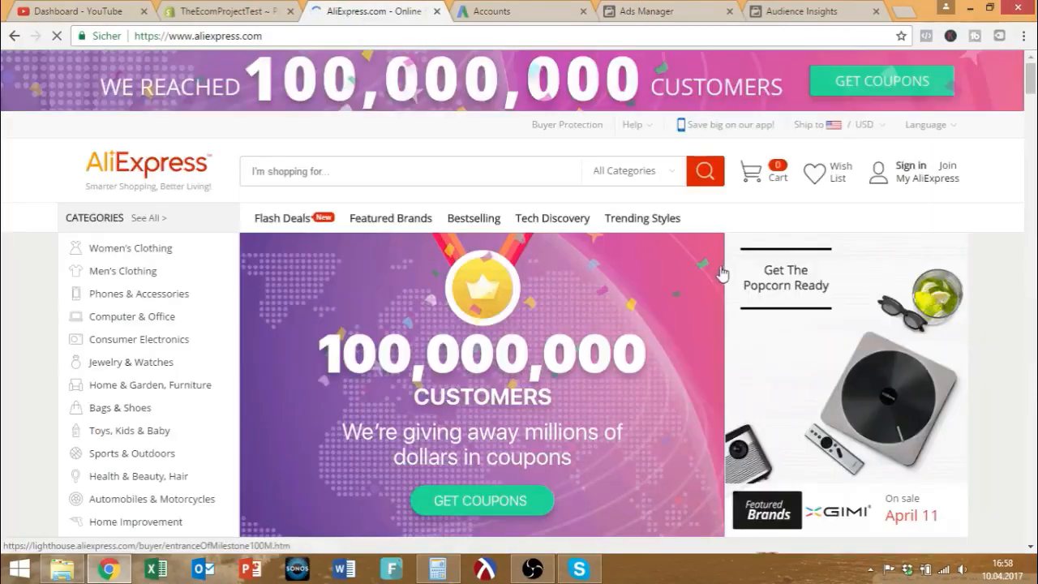
# Browse AliExpress's Bags & Shoes > Flip Flops listings for beach ideas, then return to Ads Manager.
pyautogui.scroll(-1, 127, 320)
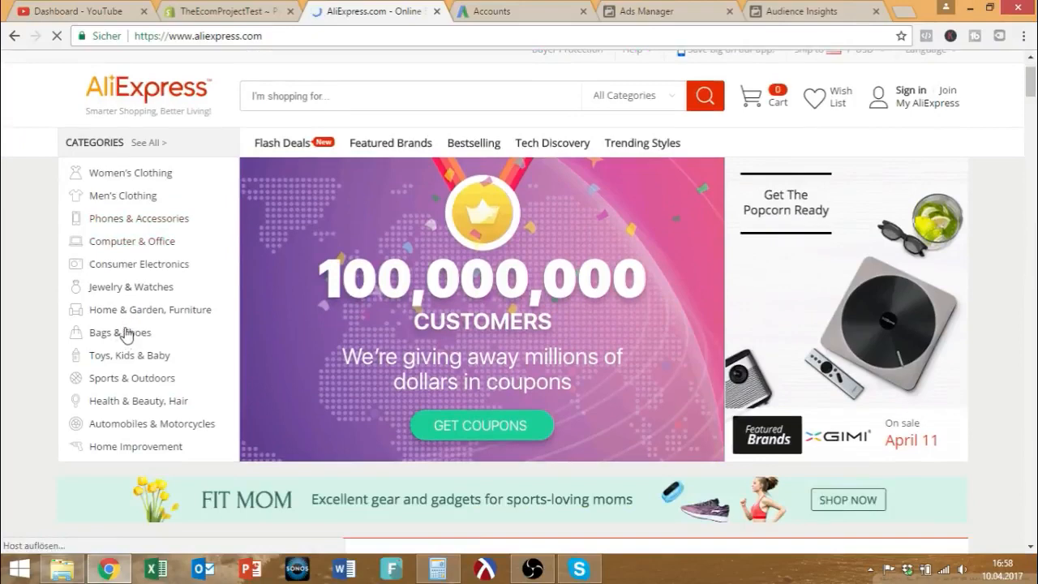
pyautogui.moveTo(178, 335)
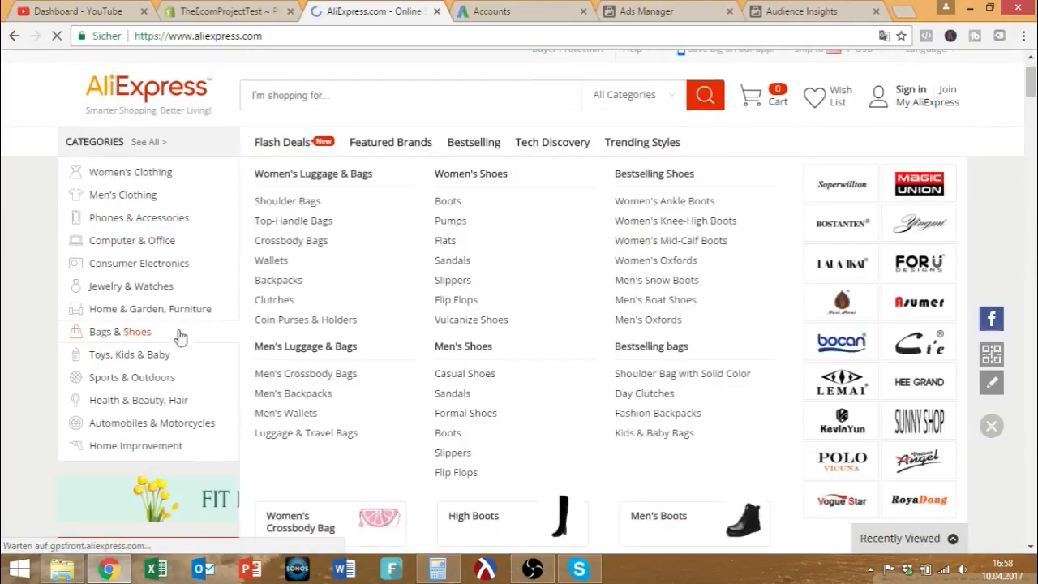
pyautogui.click(454, 472)
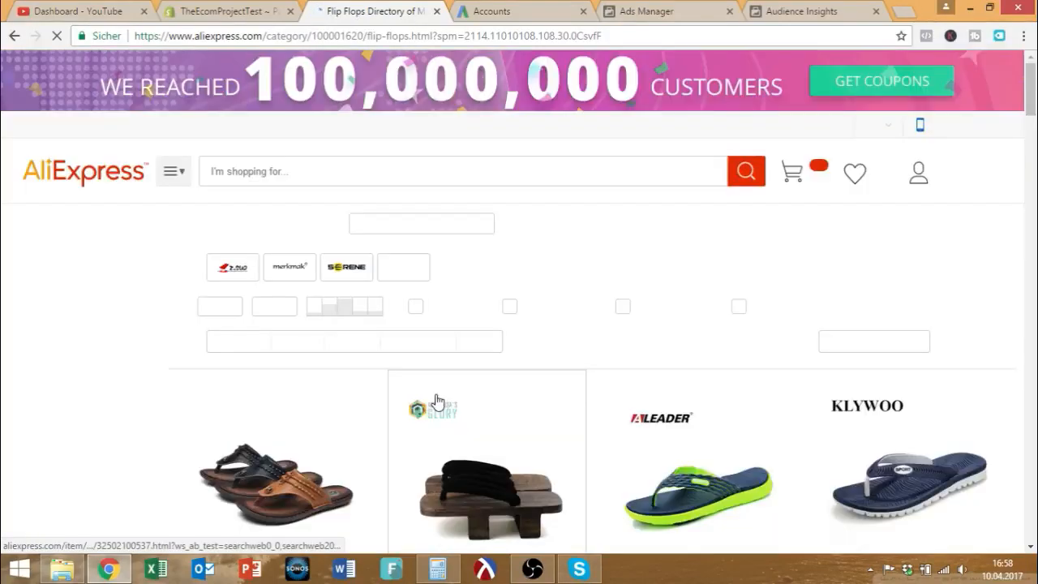
pyautogui.scroll(-3, 436, 402)
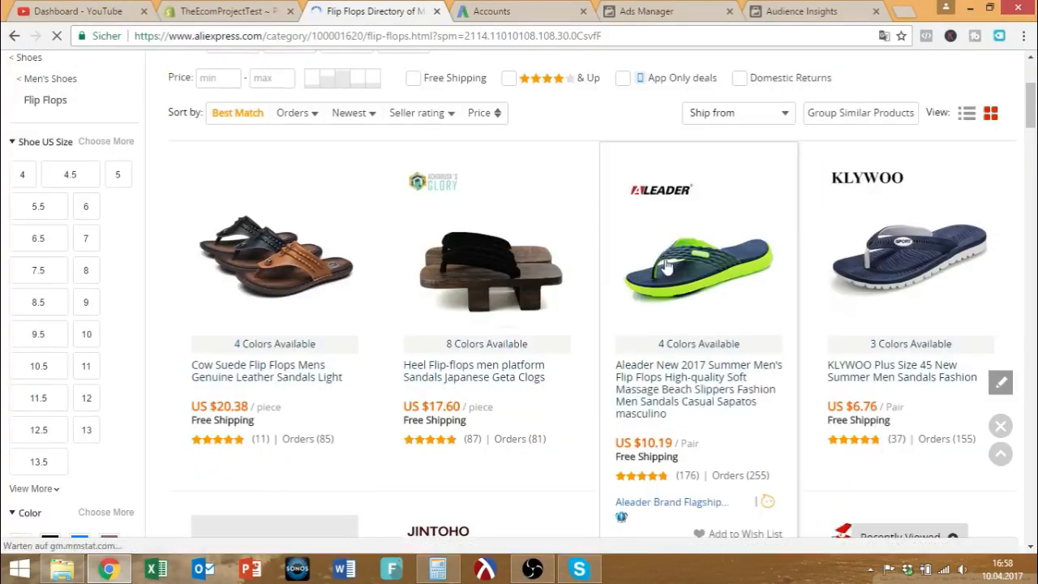
pyautogui.scroll(-5, 667, 266)
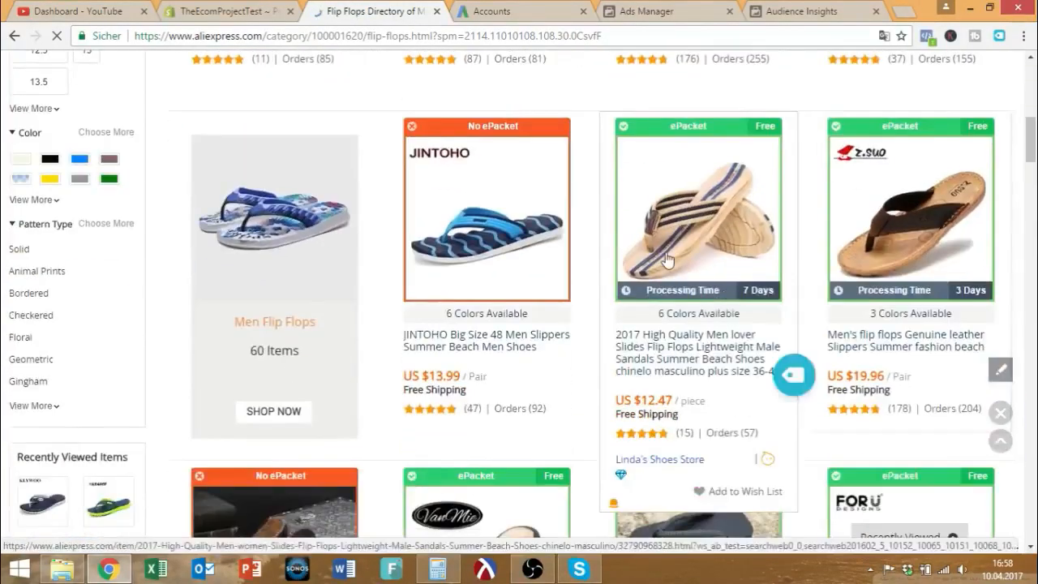
pyautogui.scroll(5, 666, 260)
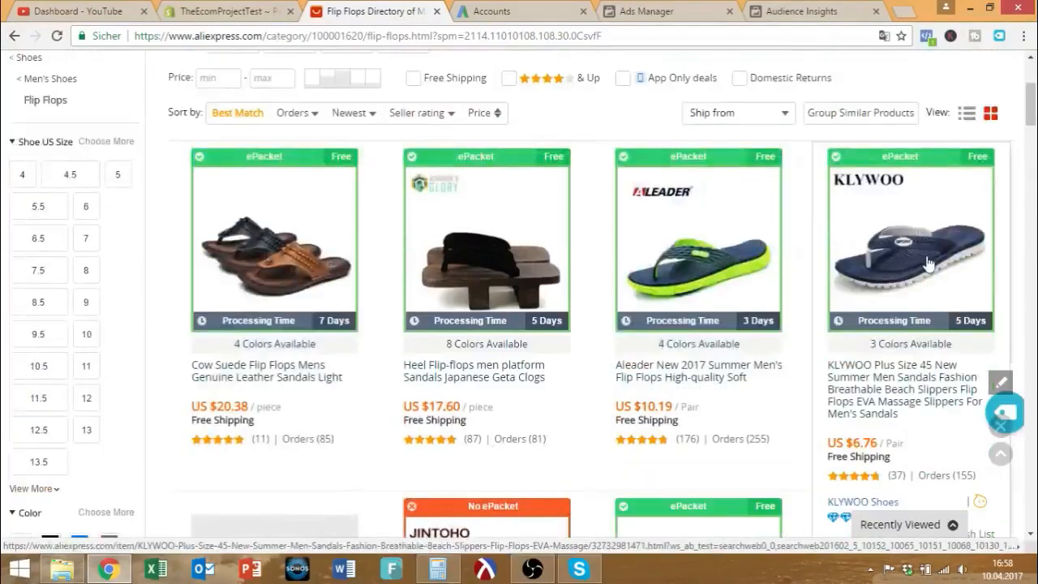
pyautogui.scroll(-3, 926, 264)
pyautogui.scroll(1, 734, 239)
pyautogui.scroll(-3, 734, 239)
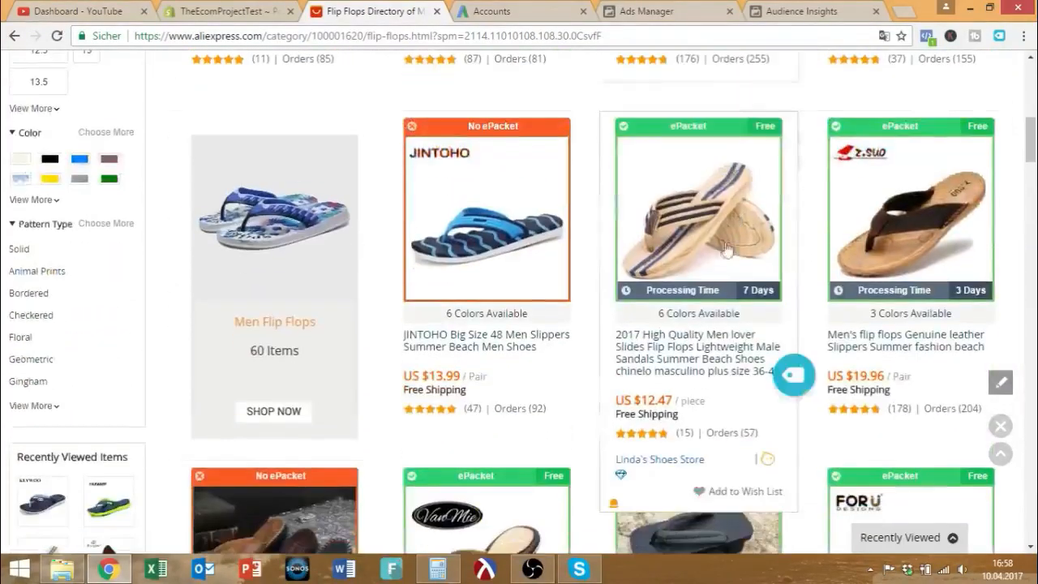
pyautogui.scroll(-4, 807, 251)
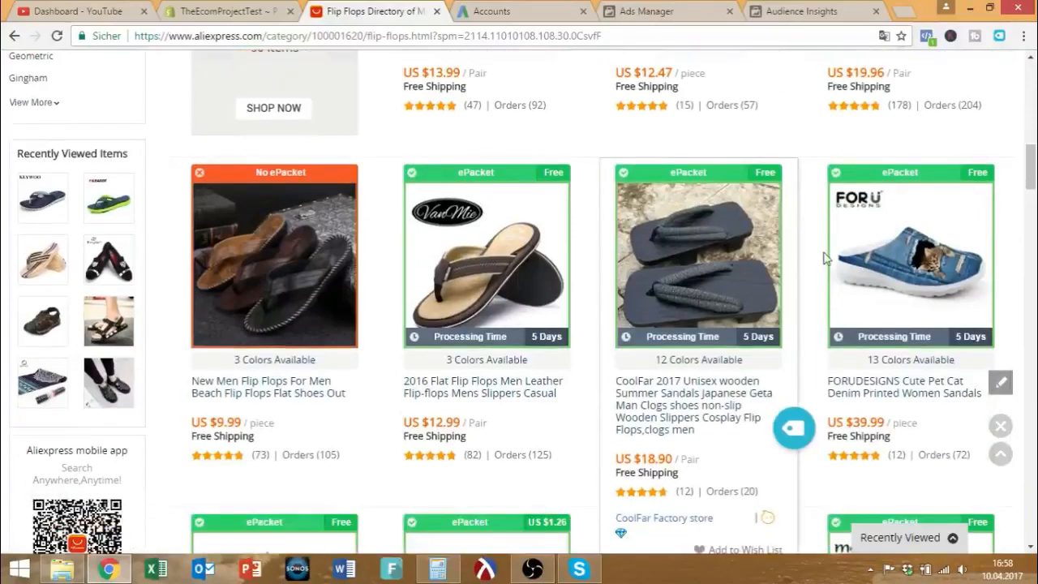
pyautogui.scroll(-4, 823, 258)
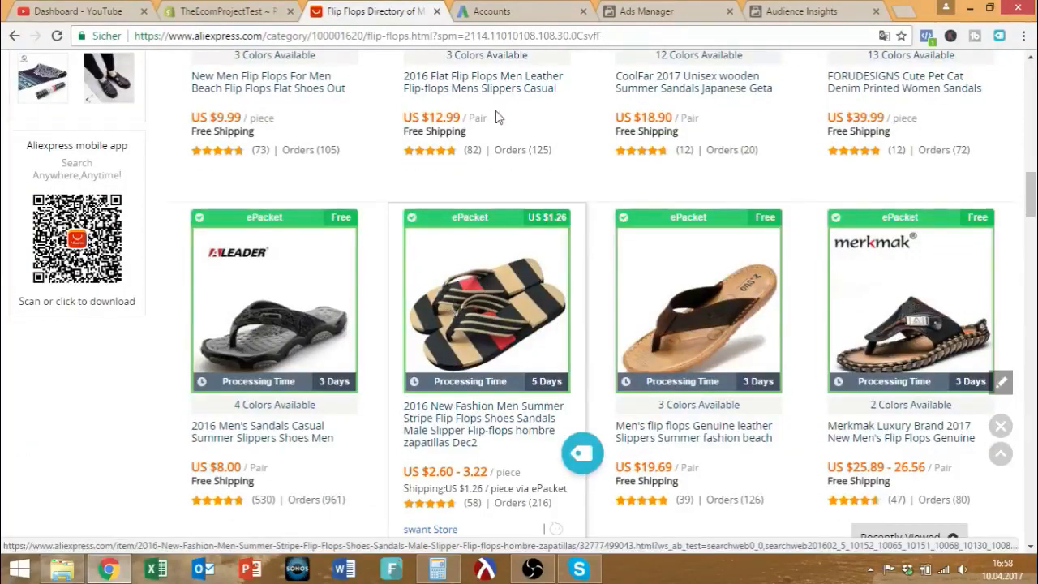
pyautogui.click(631, 8)
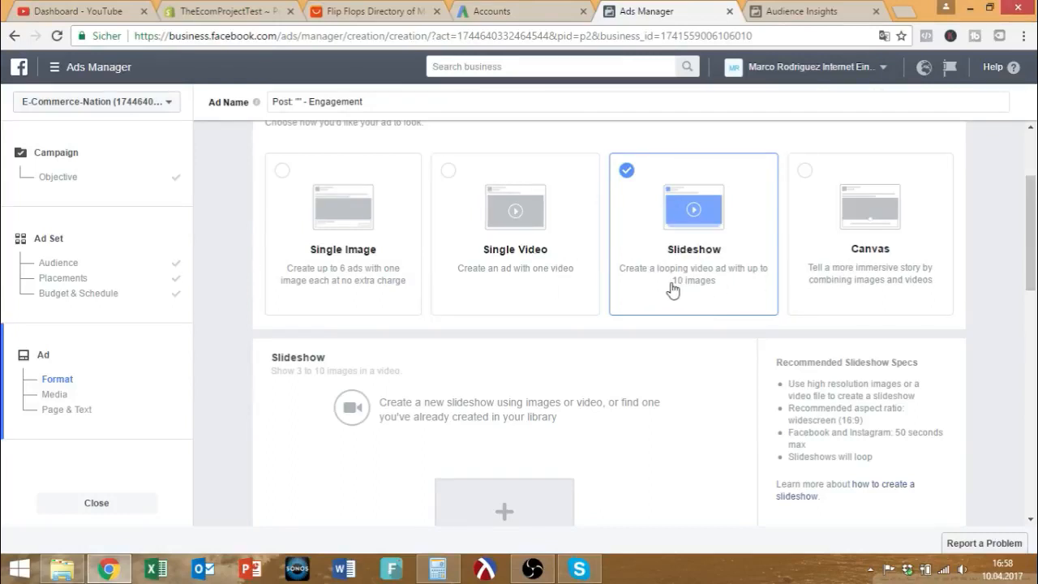
# Review the Slideshow ad's setup, including the E-Commerce Nation Page, Instagram account and ad text.
pyautogui.scroll(-2, 674, 232)
pyautogui.scroll(2, 674, 232)
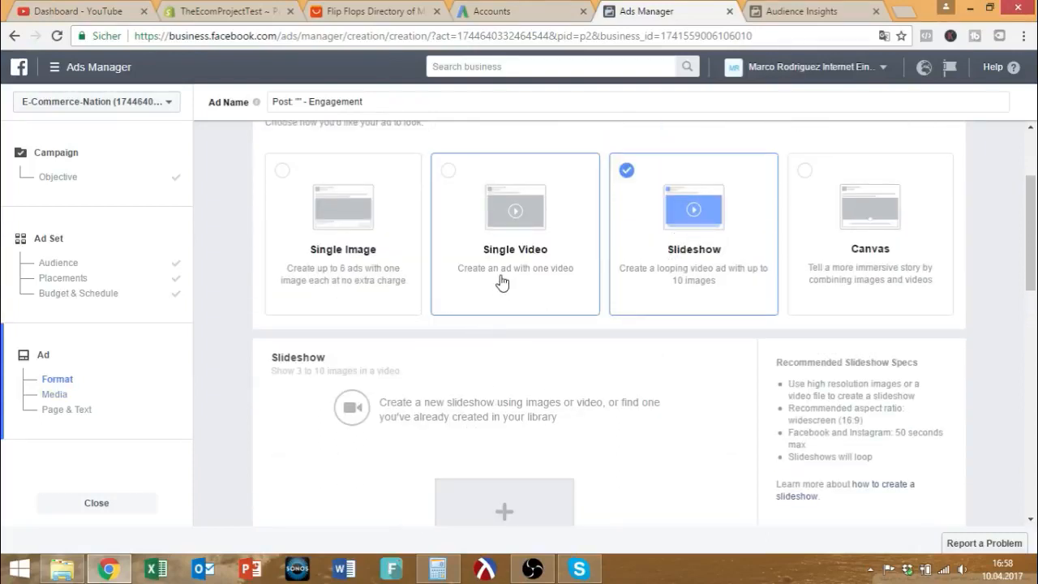
pyautogui.scroll(1, 730, 286)
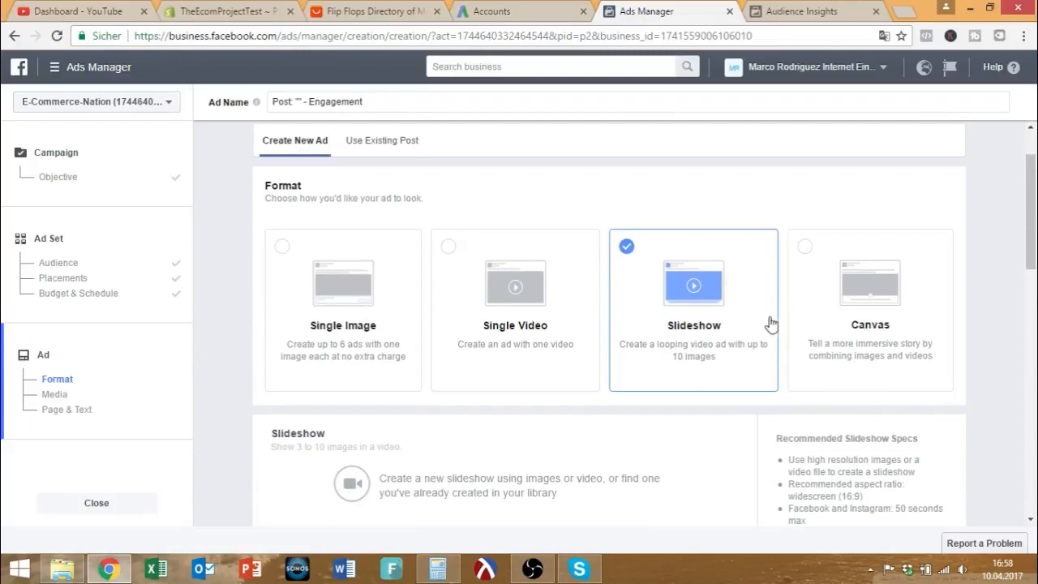
pyautogui.scroll(1, 805, 322)
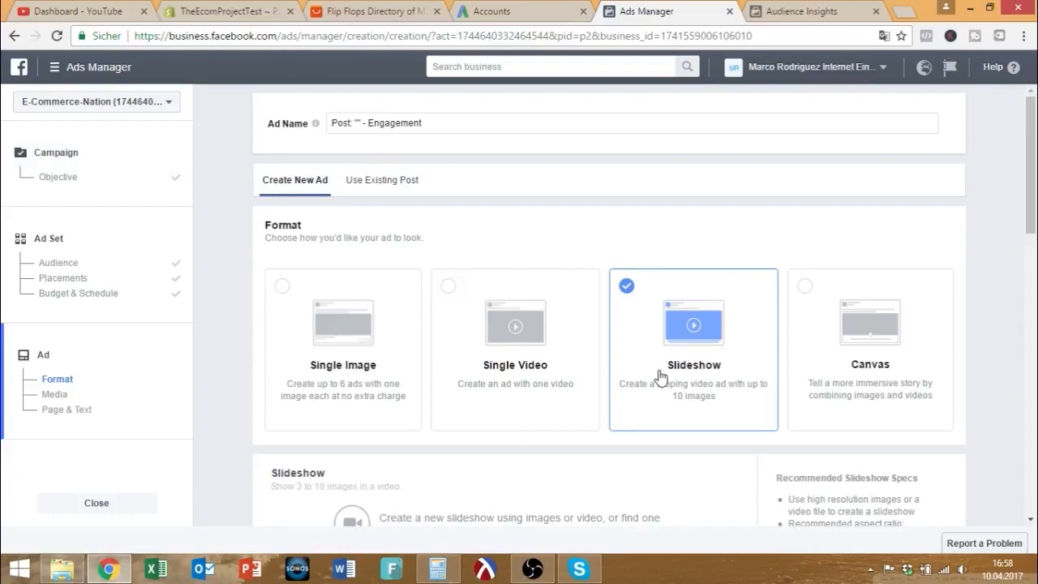
pyautogui.scroll(-2, 661, 377)
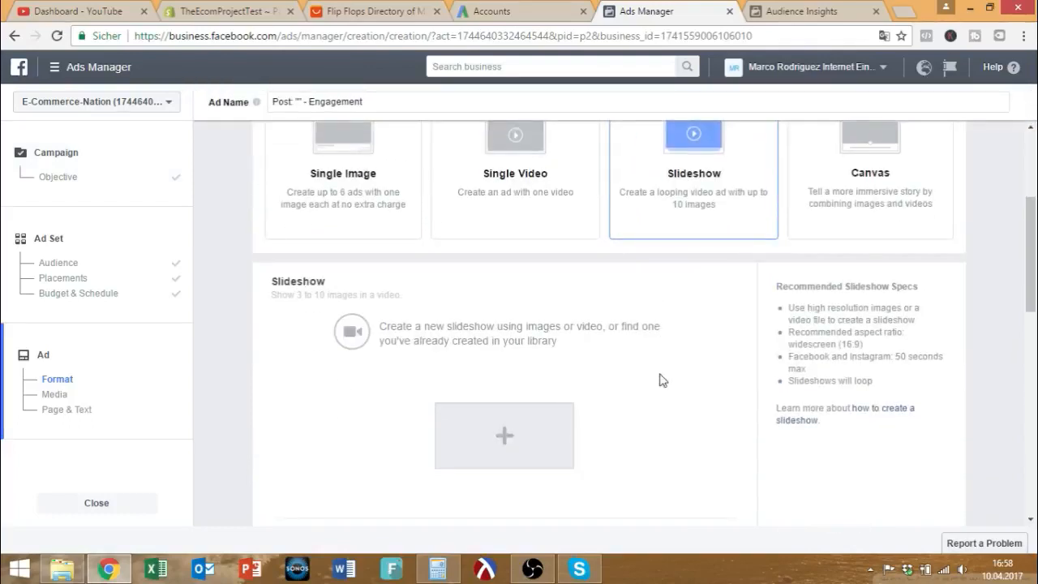
pyautogui.scroll(2, 661, 378)
pyautogui.scroll(1, 661, 377)
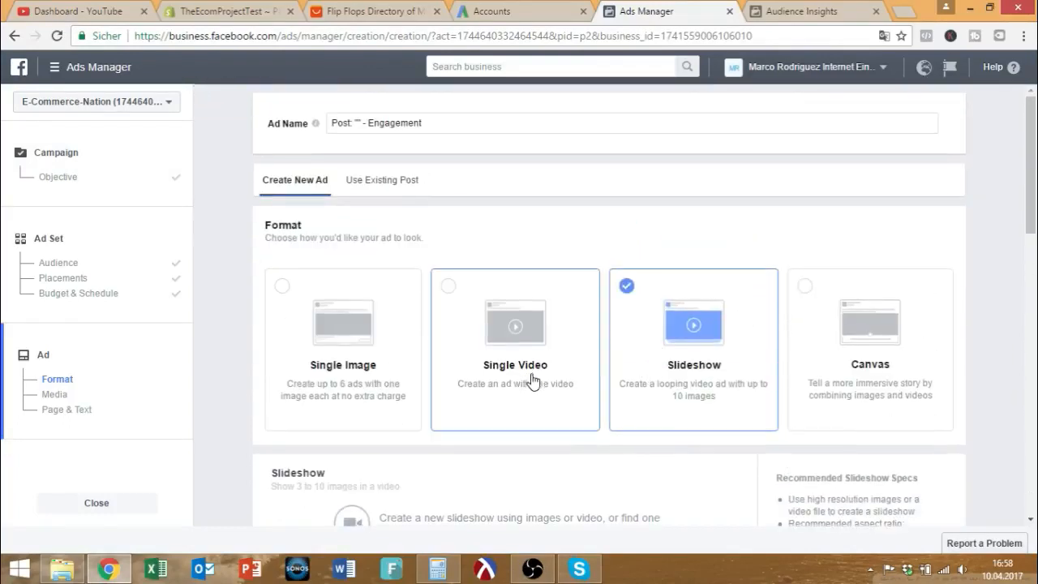
pyautogui.scroll(-2, 708, 331)
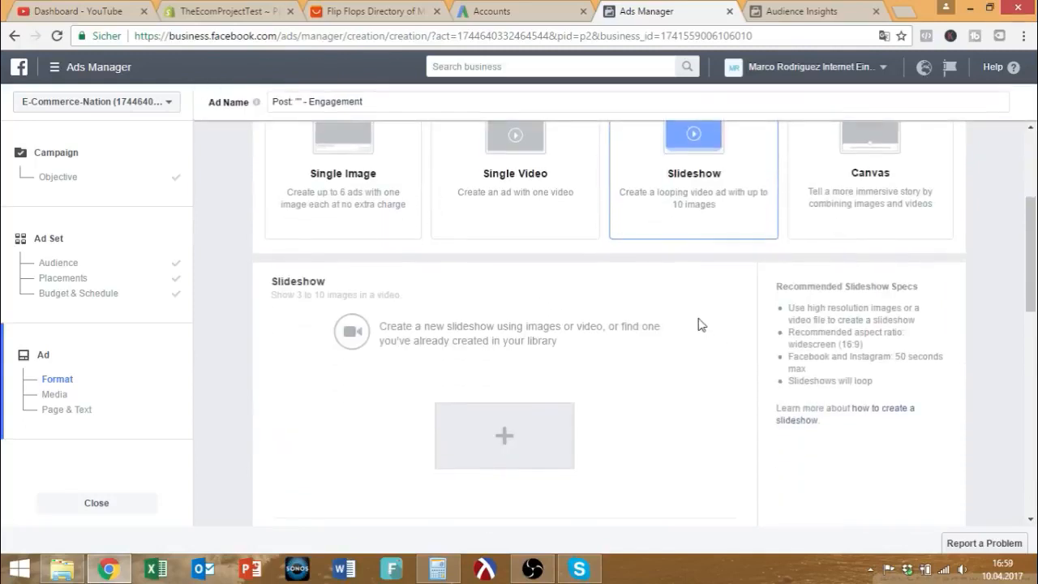
pyautogui.scroll(-1, 699, 324)
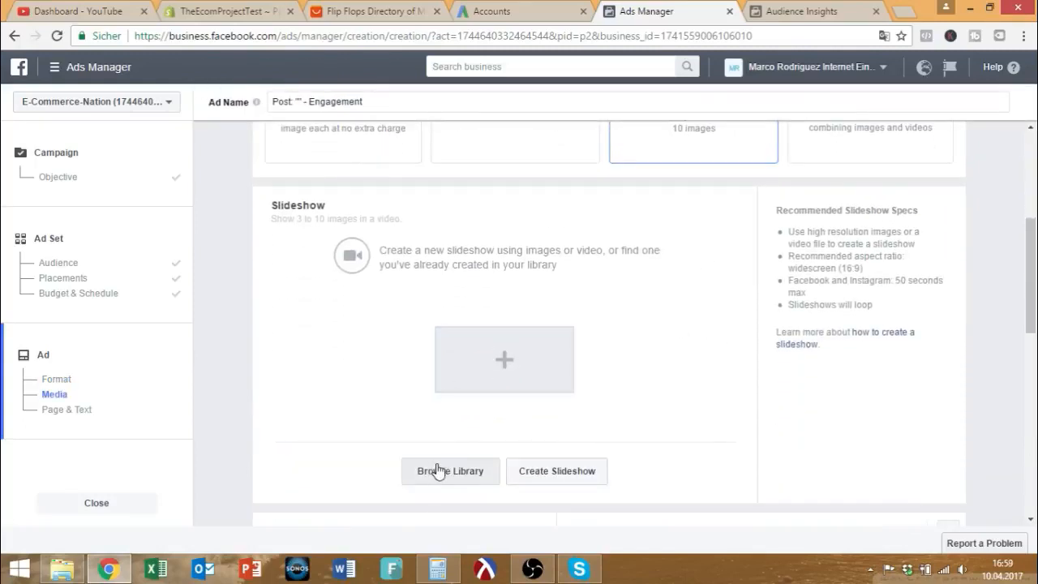
pyautogui.scroll(-1, 389, 403)
pyautogui.scroll(2, 456, 389)
pyautogui.scroll(2, 332, 394)
pyautogui.scroll(-3, 389, 394)
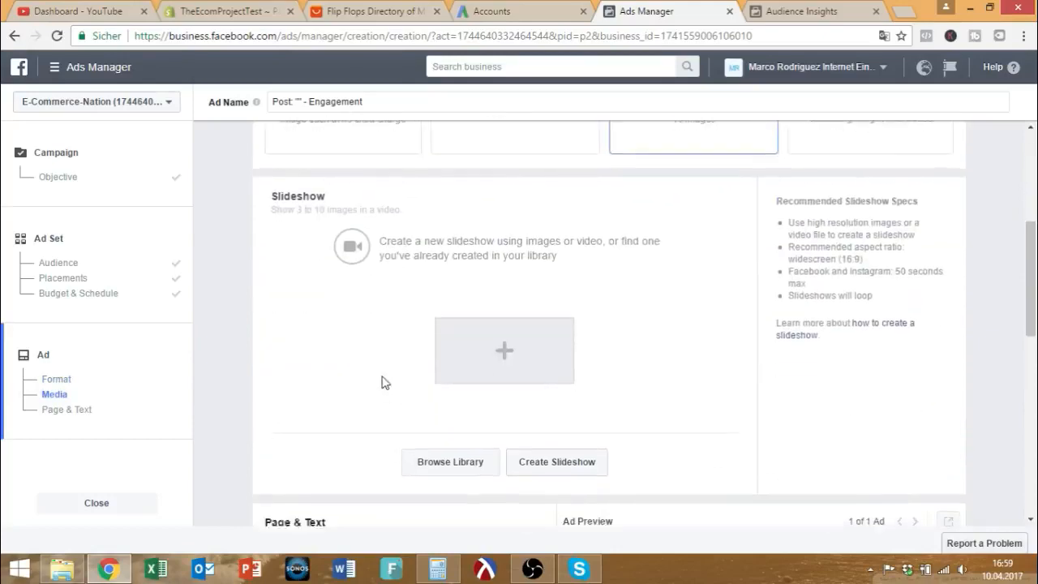
# Glance at the AliExpress flip-flop listings again, then scroll to the slideshow Media section.
pyautogui.click(336, 10)
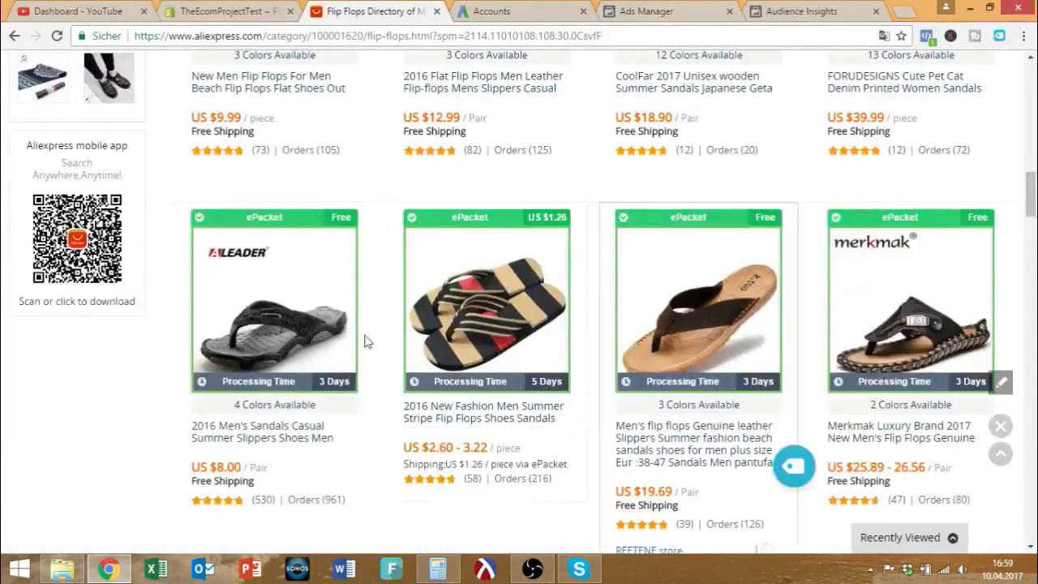
pyautogui.click(661, 10)
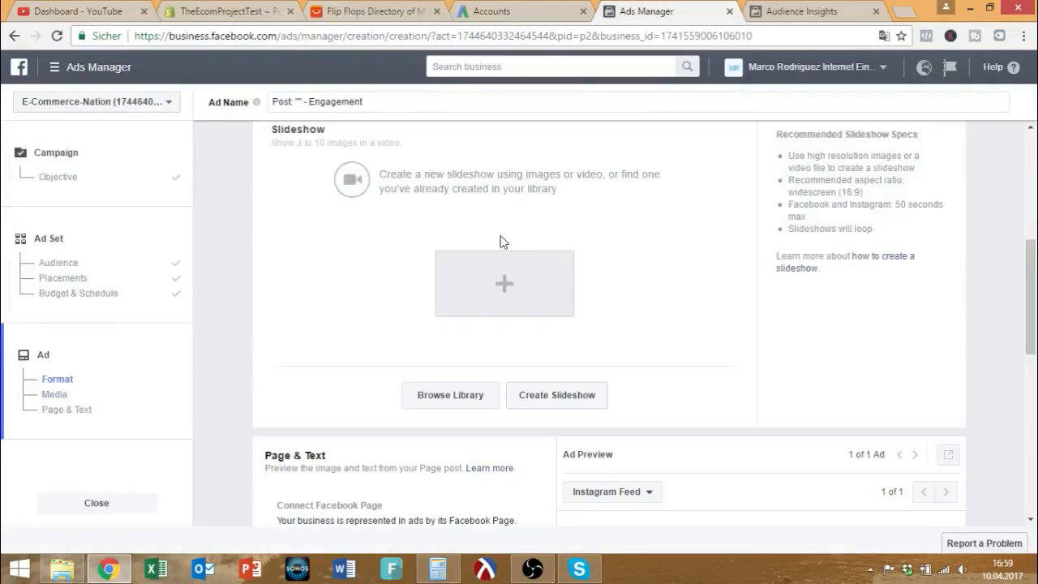
pyautogui.scroll(1, 494, 308)
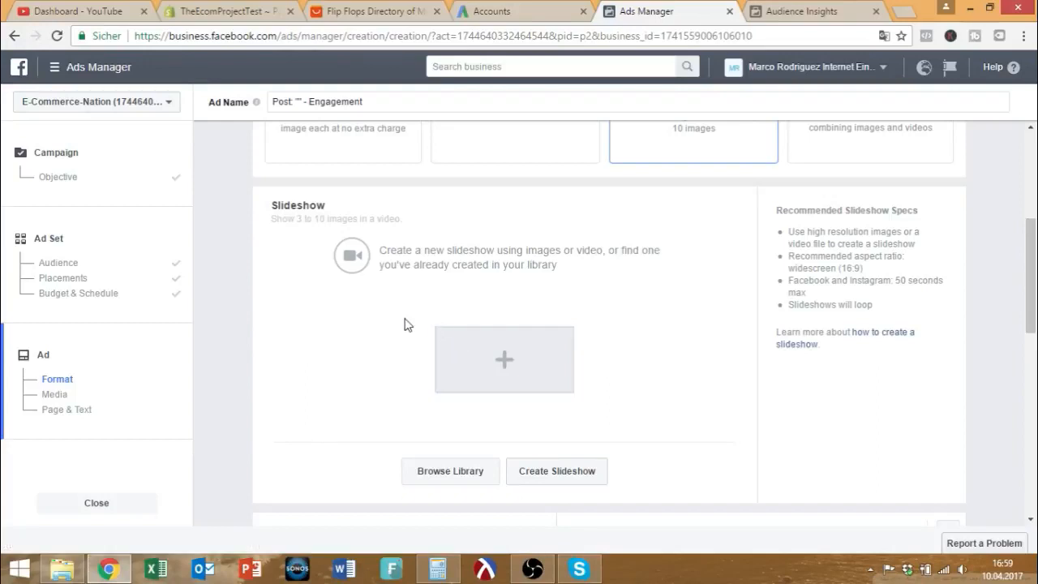
pyautogui.scroll(-3, 410, 327)
pyautogui.scroll(3, 459, 315)
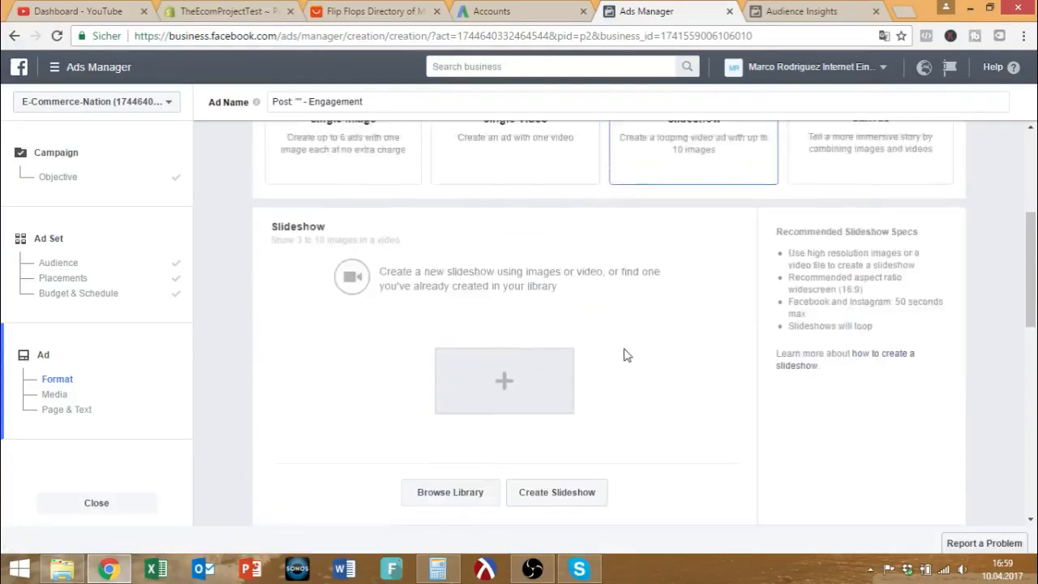
pyautogui.scroll(-4, 613, 345)
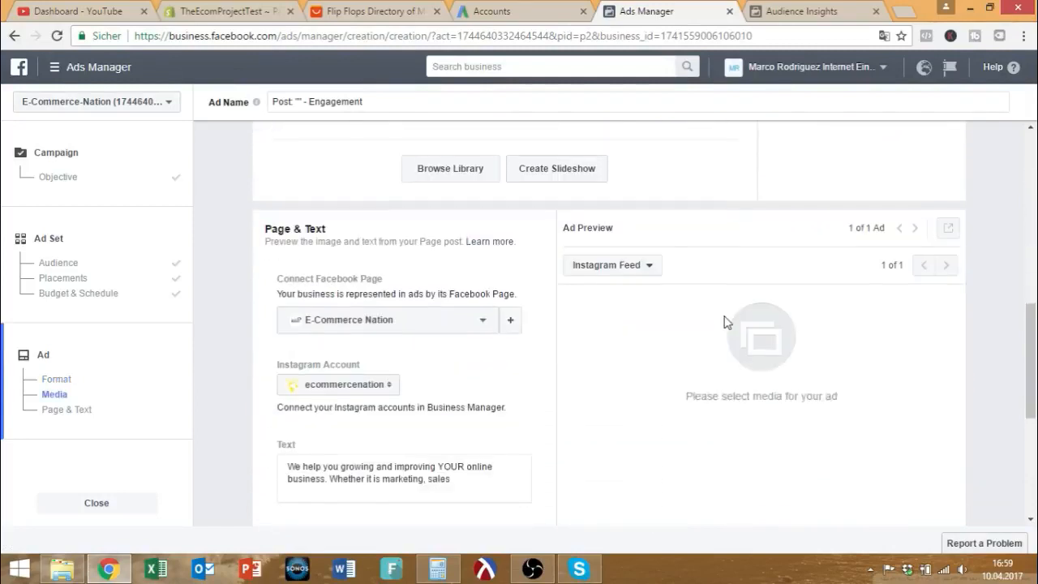
pyautogui.scroll(-3, 724, 321)
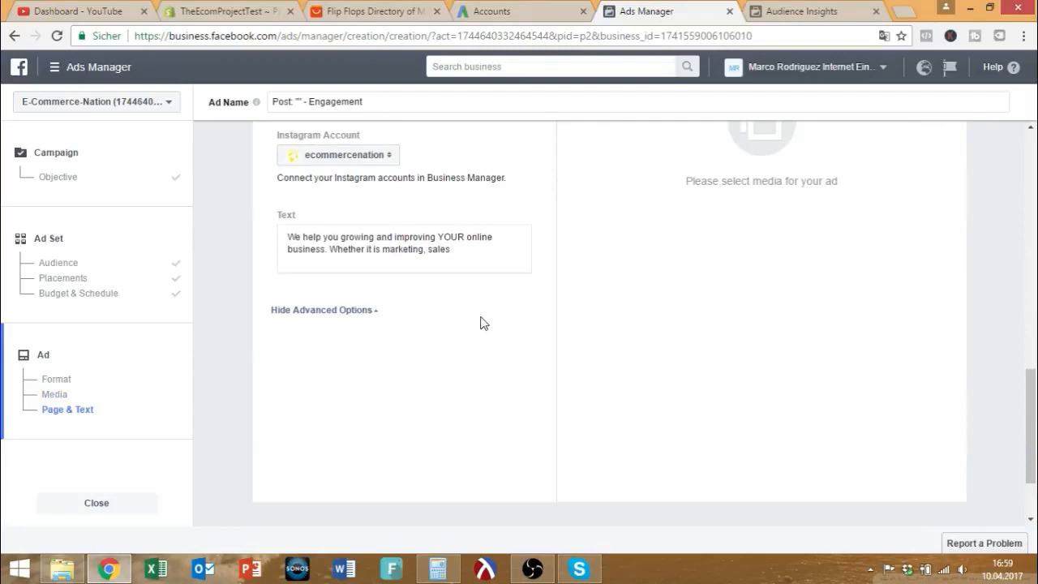
pyautogui.scroll(3, 480, 323)
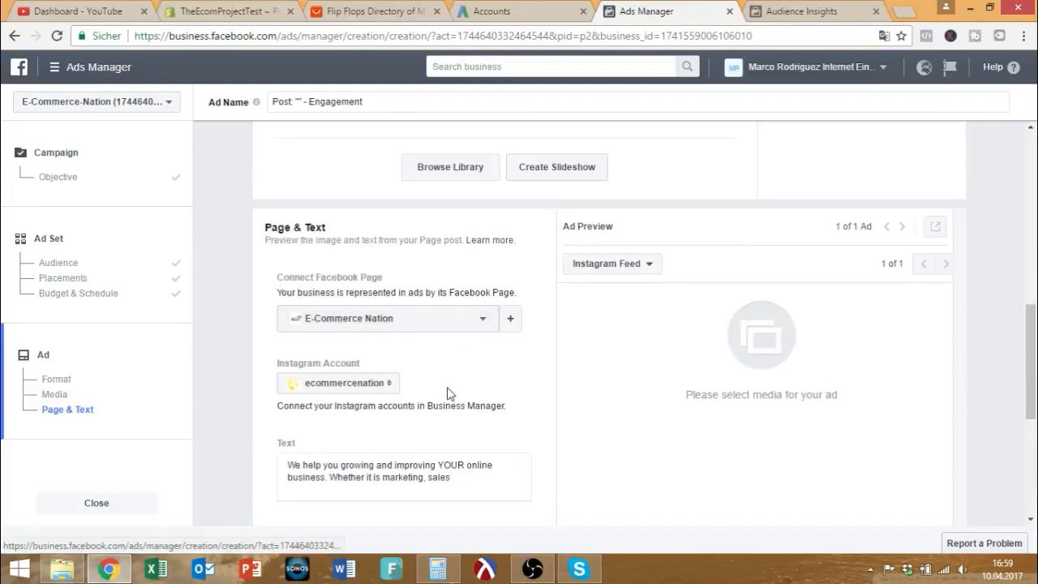
pyautogui.scroll(1, 551, 350)
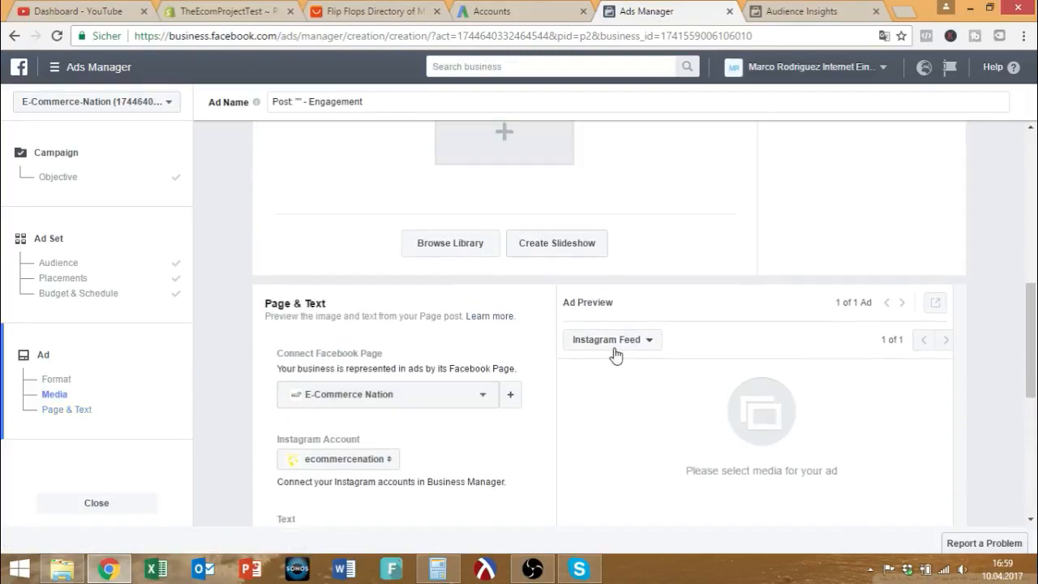
pyautogui.scroll(-2, 649, 354)
pyautogui.moveTo(479, 408); pyautogui.dragTo(261, 374)
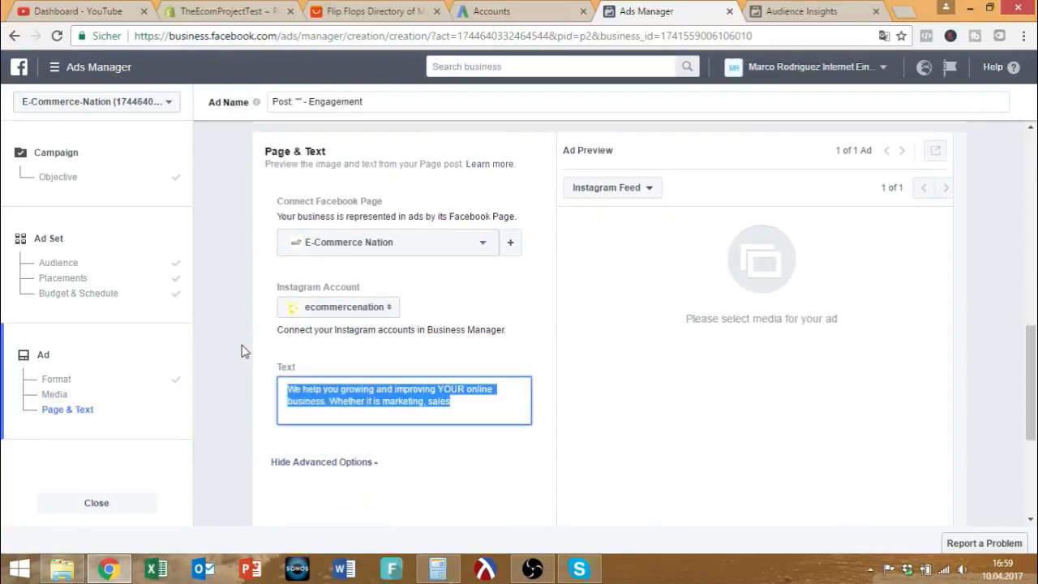
pyautogui.scroll(5, 244, 350)
# Look through the existing video library and close it without choosing anything.
pyautogui.click(433, 395)
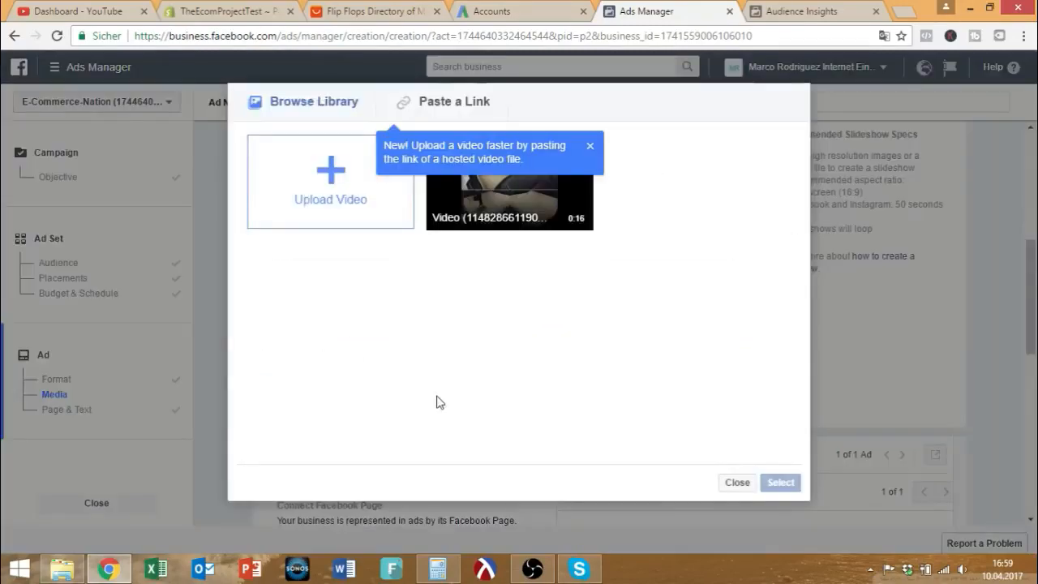
pyautogui.click(345, 202)
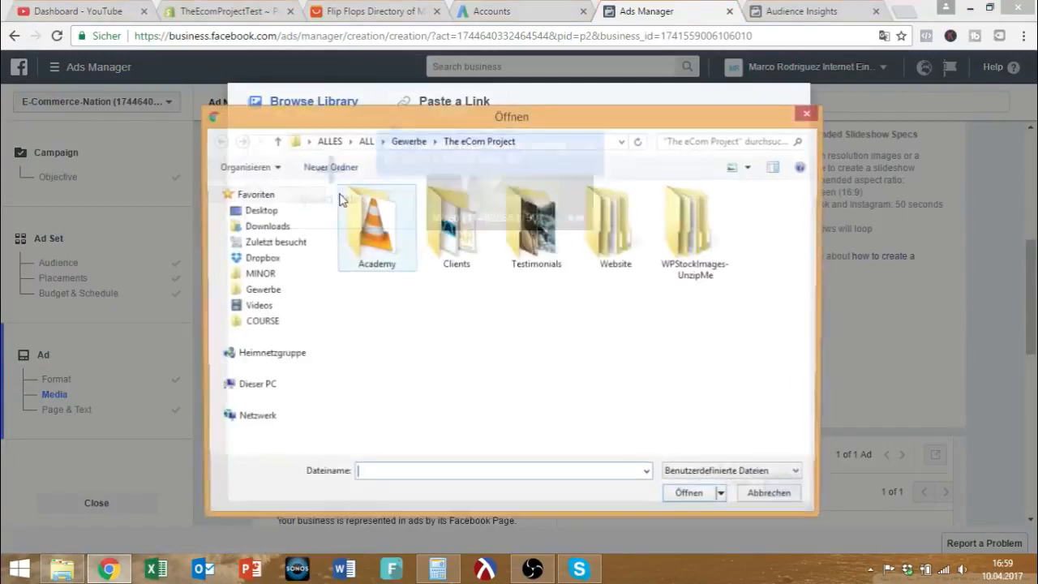
pyautogui.click(808, 113)
pyautogui.click(736, 483)
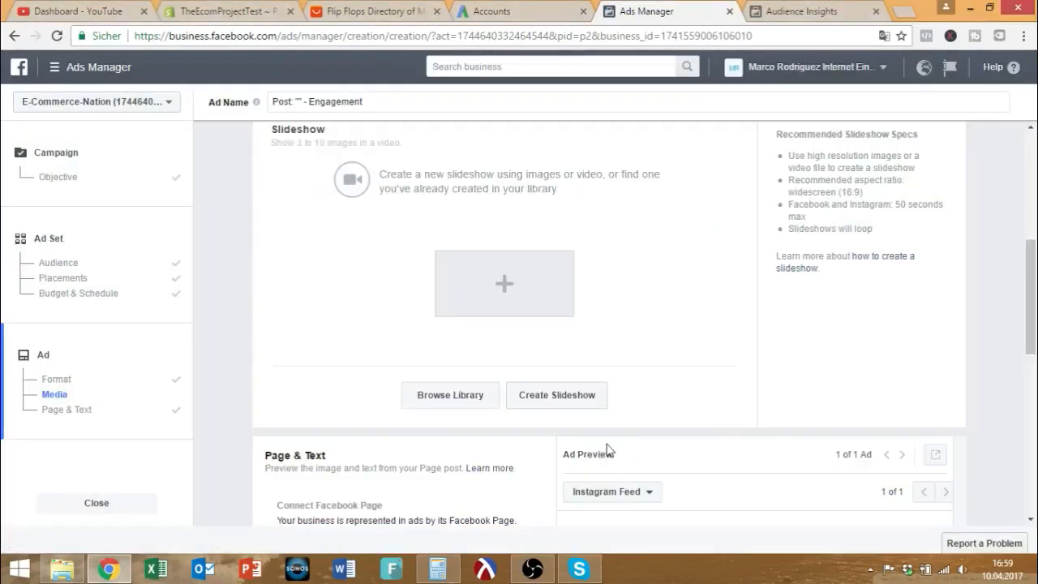
pyautogui.scroll(2, 563, 405)
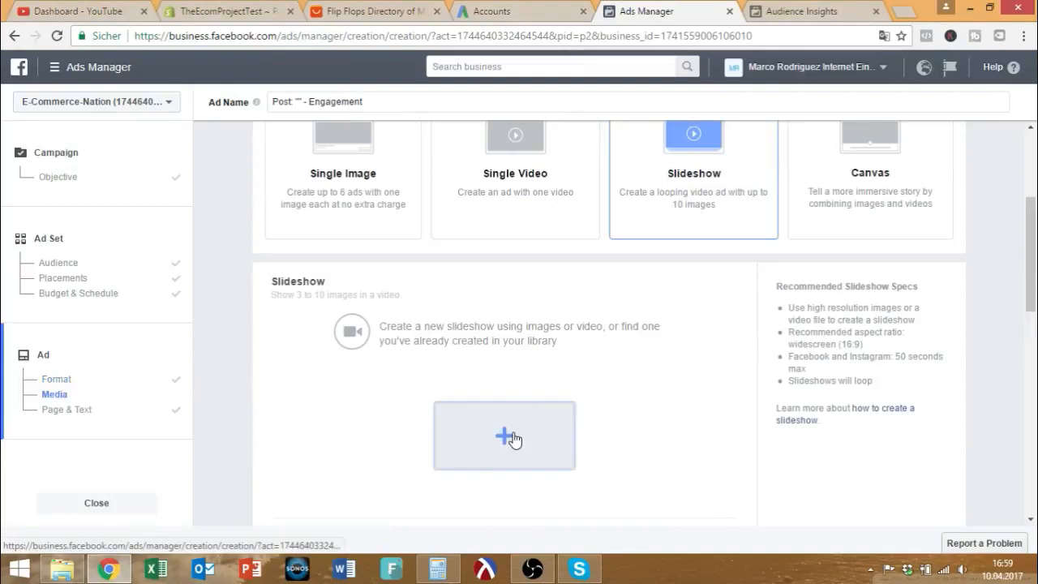
# Start a new slideshow, keeping the Original aspect ratio.
pyautogui.click(510, 435)
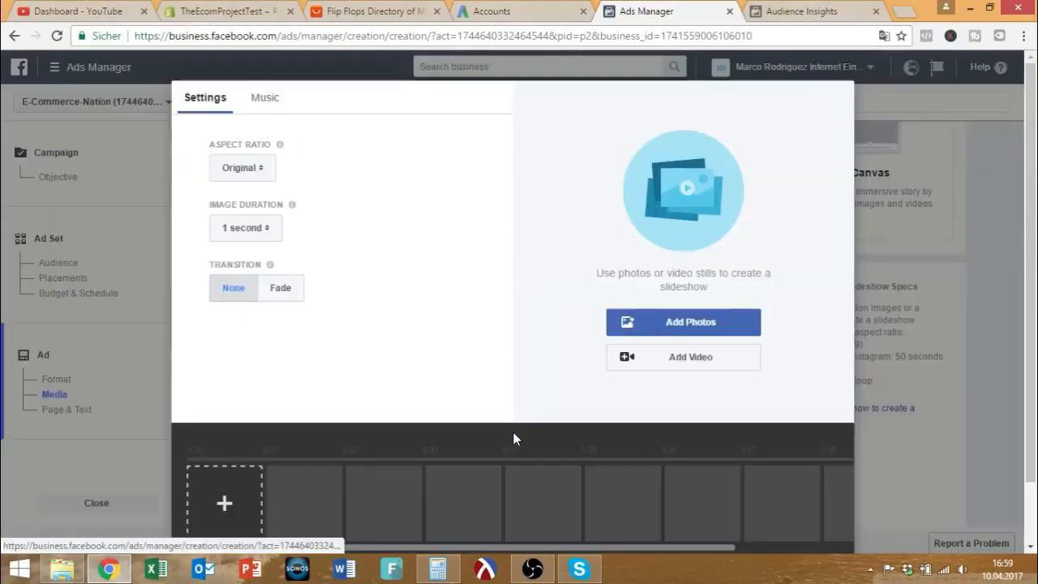
pyautogui.click(238, 168)
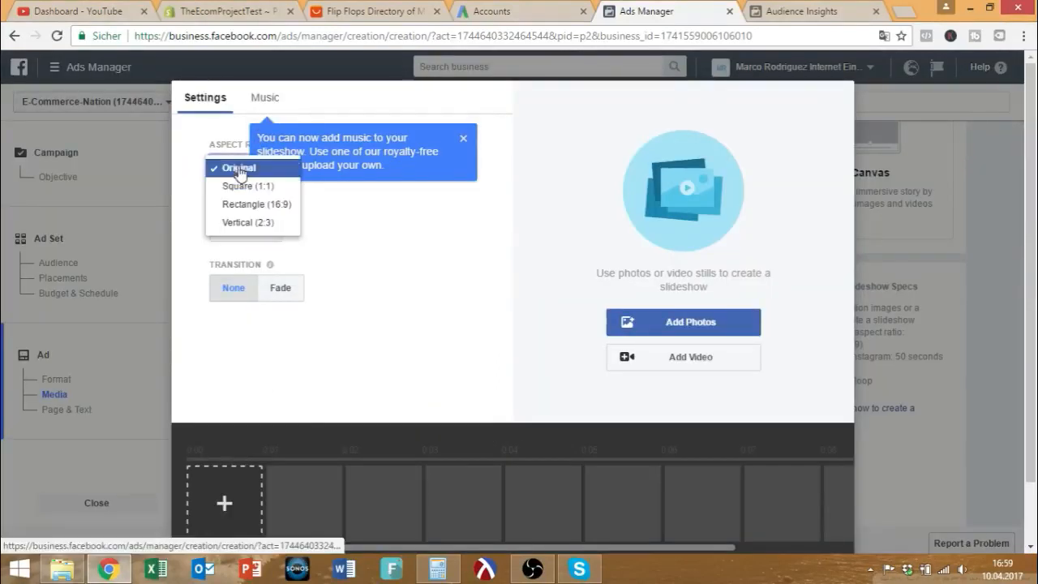
pyautogui.click(355, 251)
pyautogui.scroll(-1, 350, 280)
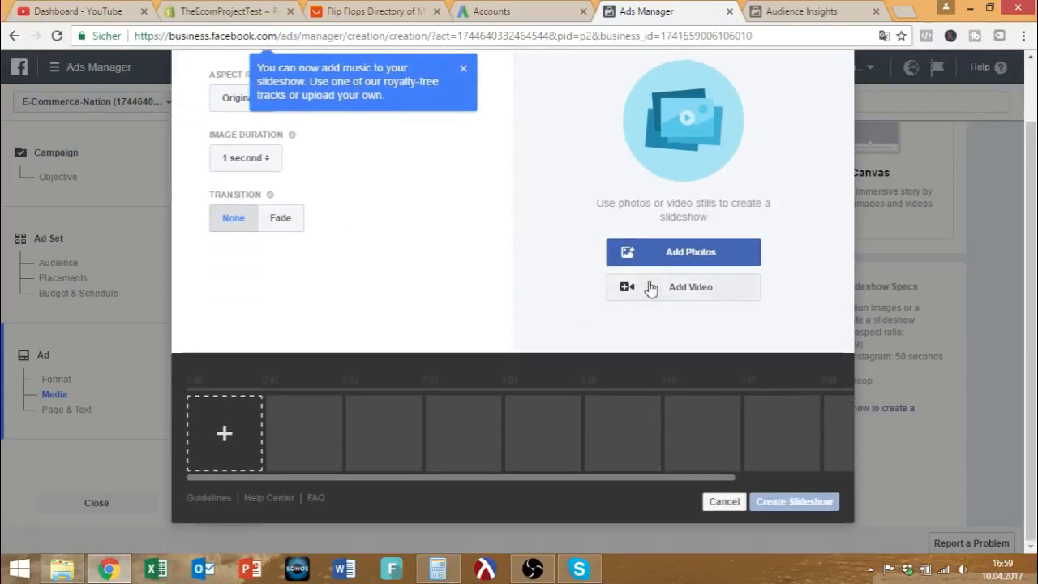
# Add the wave-on-sand stock photo found by searching 'beach' as the first slideshow image.
pyautogui.click(663, 258)
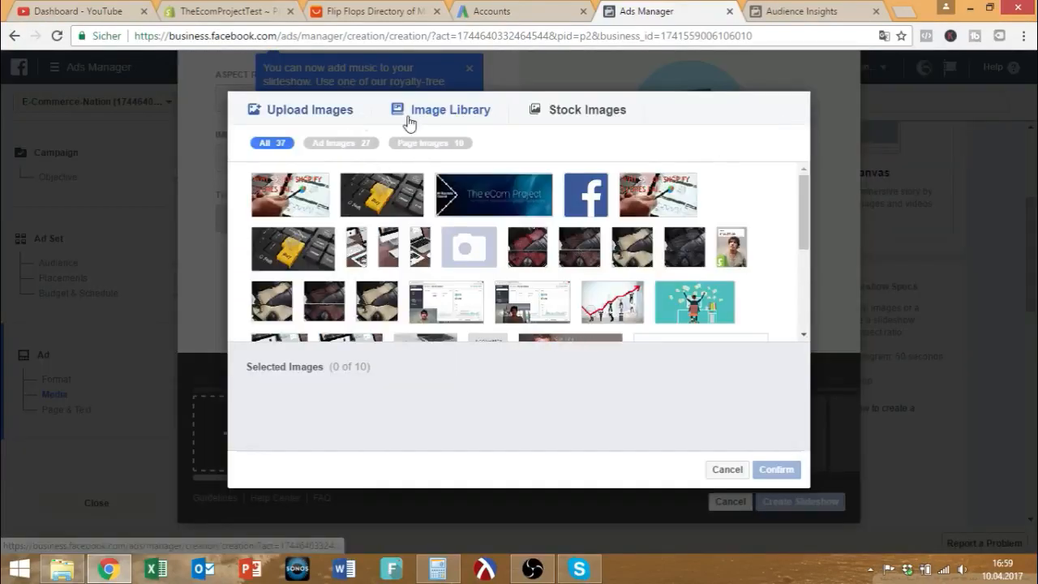
pyautogui.click(526, 117)
pyautogui.click(418, 140)
pyautogui.write('beach')
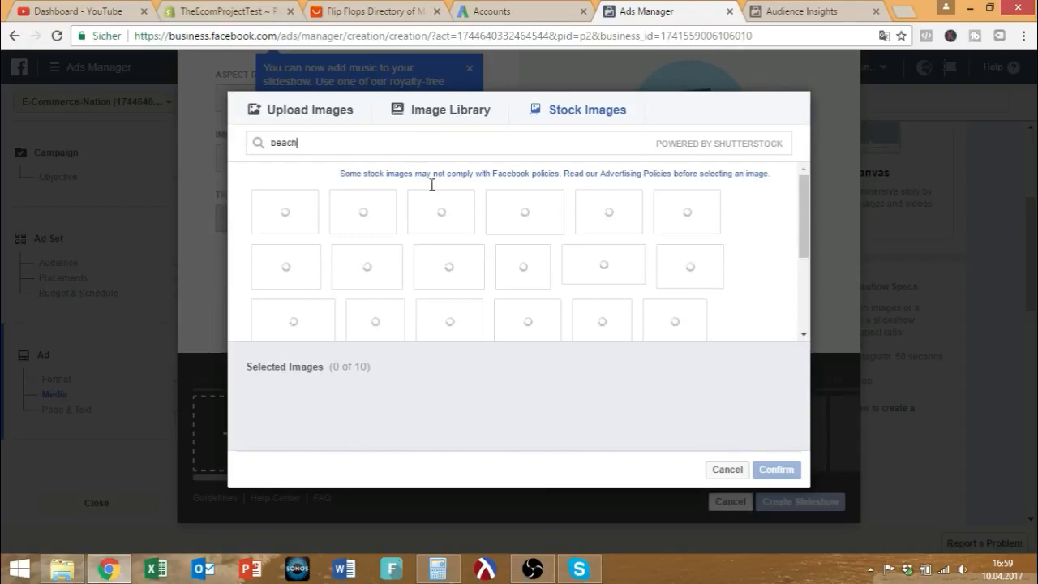
pyautogui.moveTo(450, 202)
pyautogui.click(284, 213)
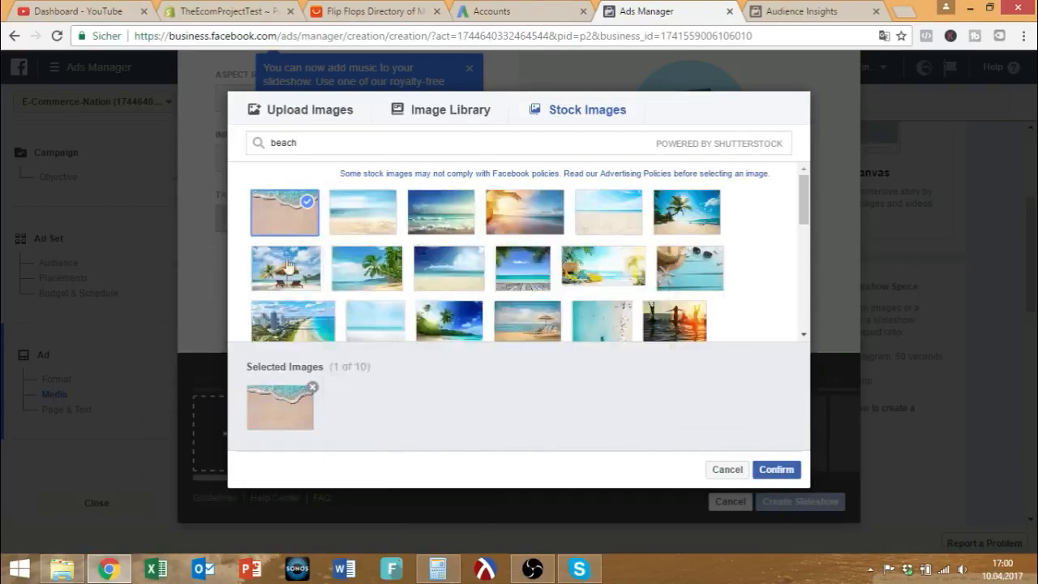
pyautogui.moveTo(282, 324)
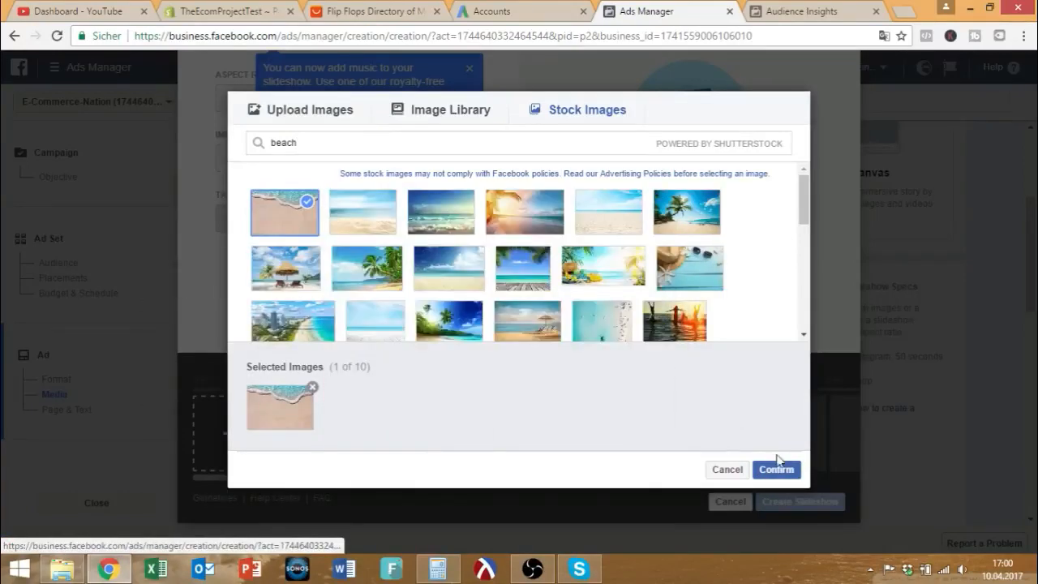
pyautogui.click(779, 468)
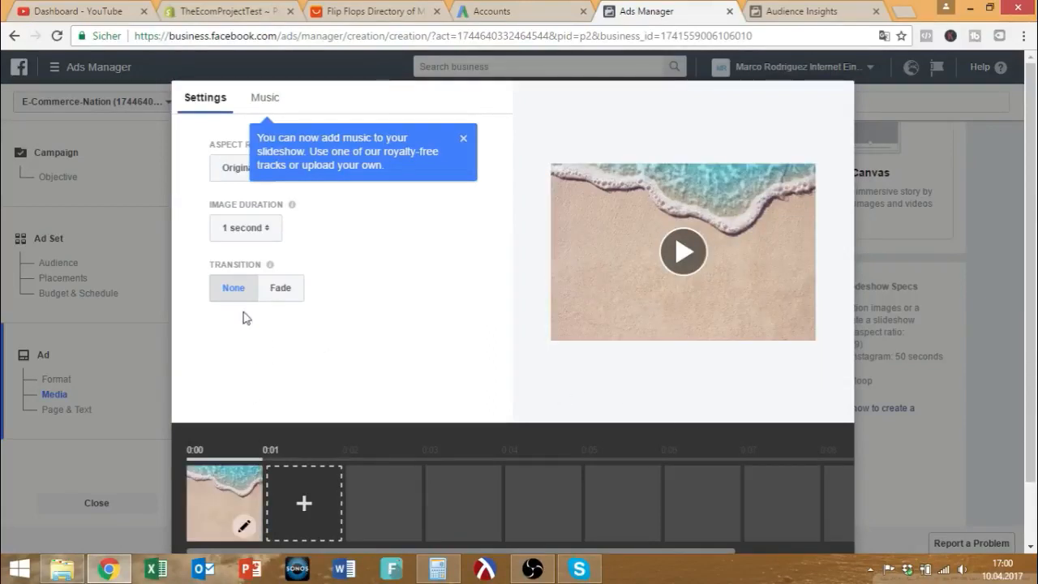
# Set Image Duration to 5 seconds per image.
pyautogui.click(255, 231)
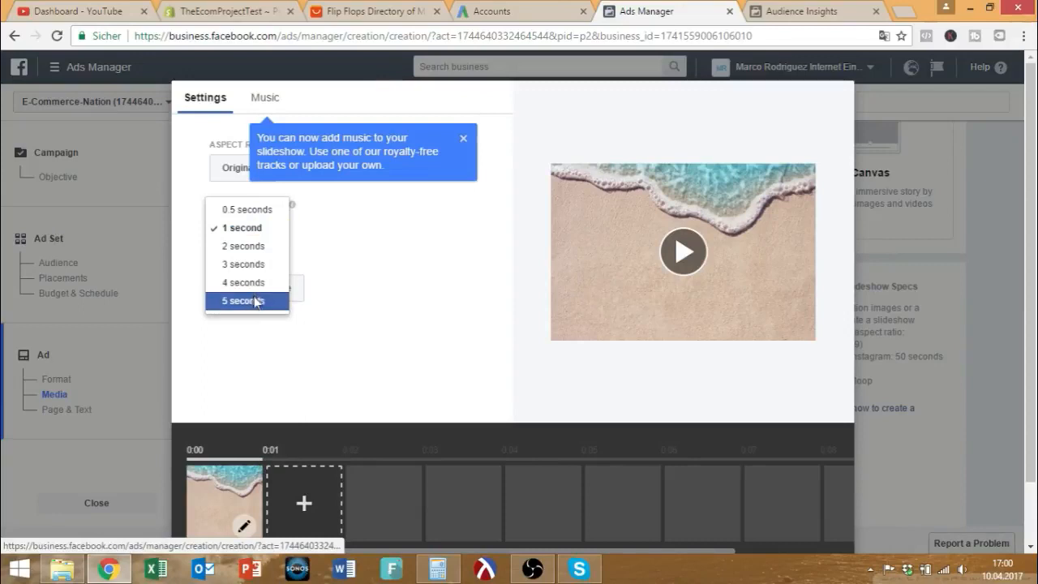
pyautogui.click(255, 302)
pyautogui.click(238, 170)
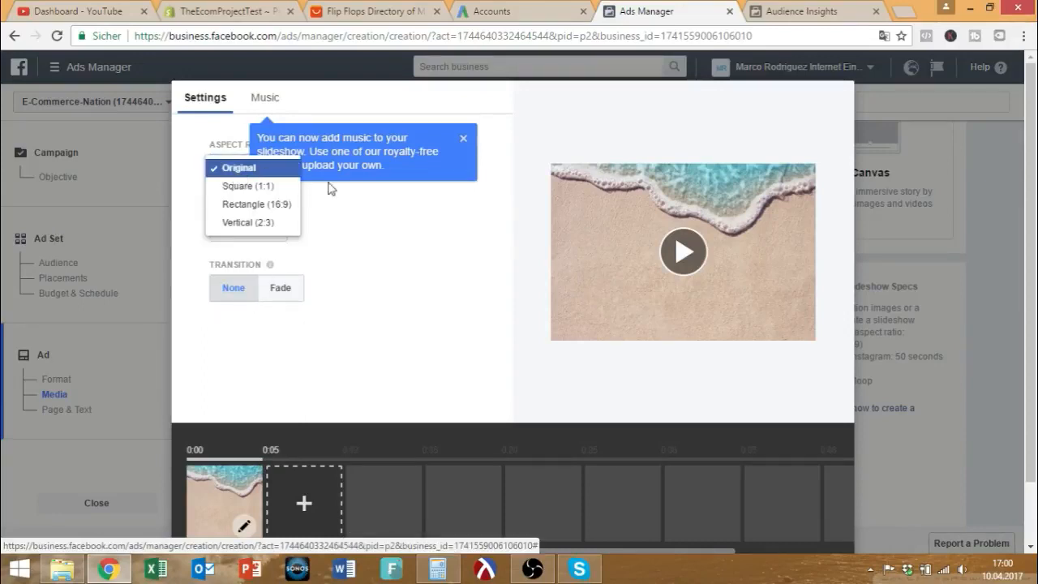
# Browse the Music tab's background tracks and dismiss the music tip without choosing any.
pyautogui.click(261, 99)
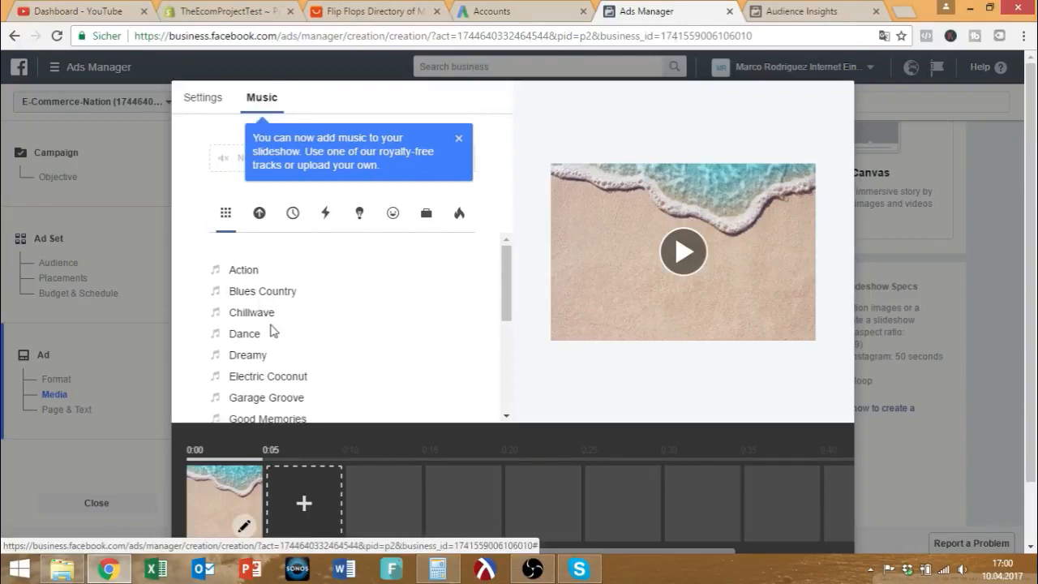
pyautogui.scroll(-2, 268, 329)
pyautogui.scroll(-1, 272, 340)
pyautogui.scroll(3, 271, 357)
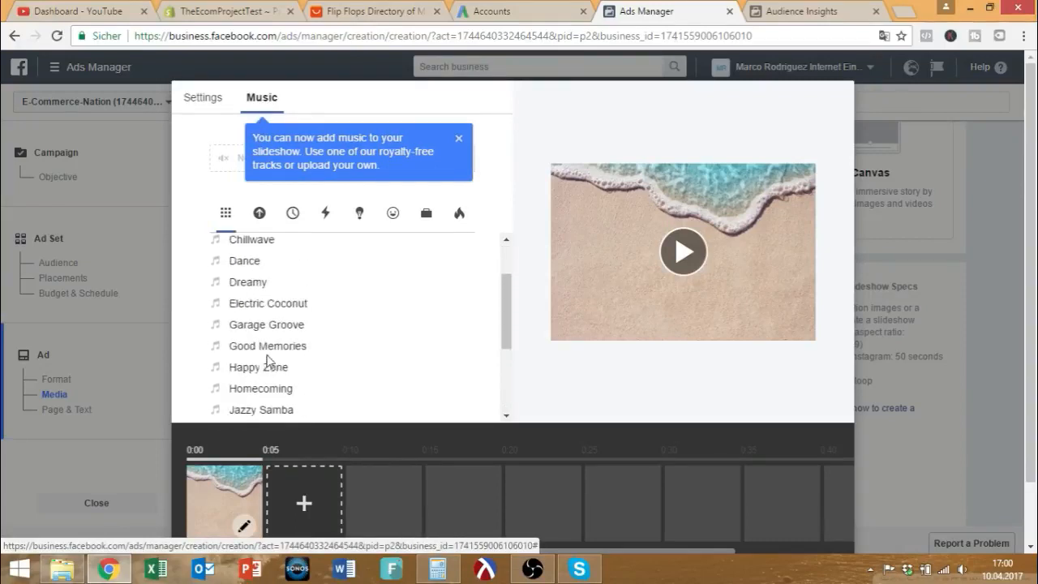
pyautogui.click(458, 143)
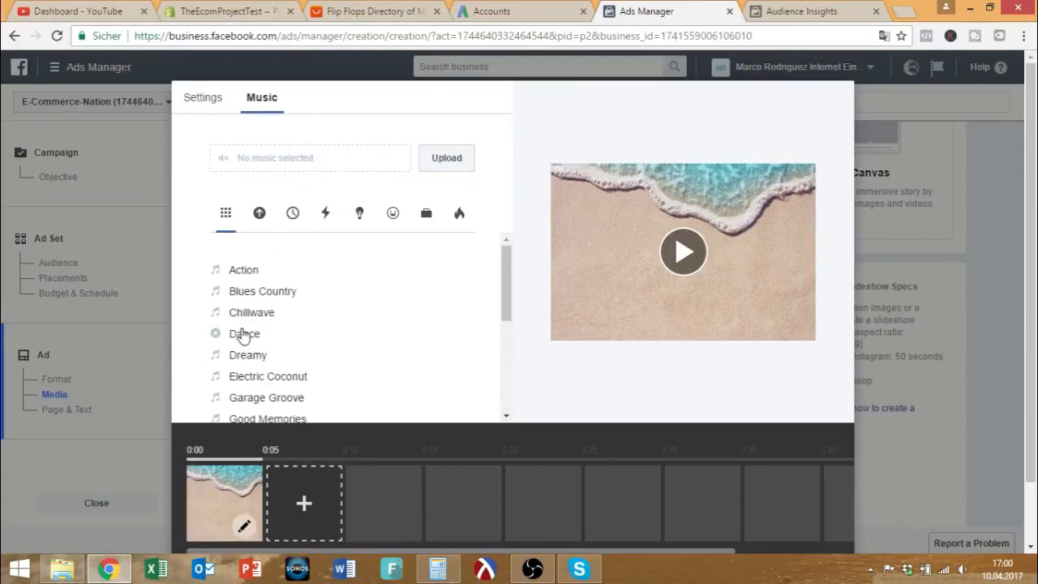
pyautogui.scroll(-2, 243, 335)
pyautogui.scroll(2, 248, 336)
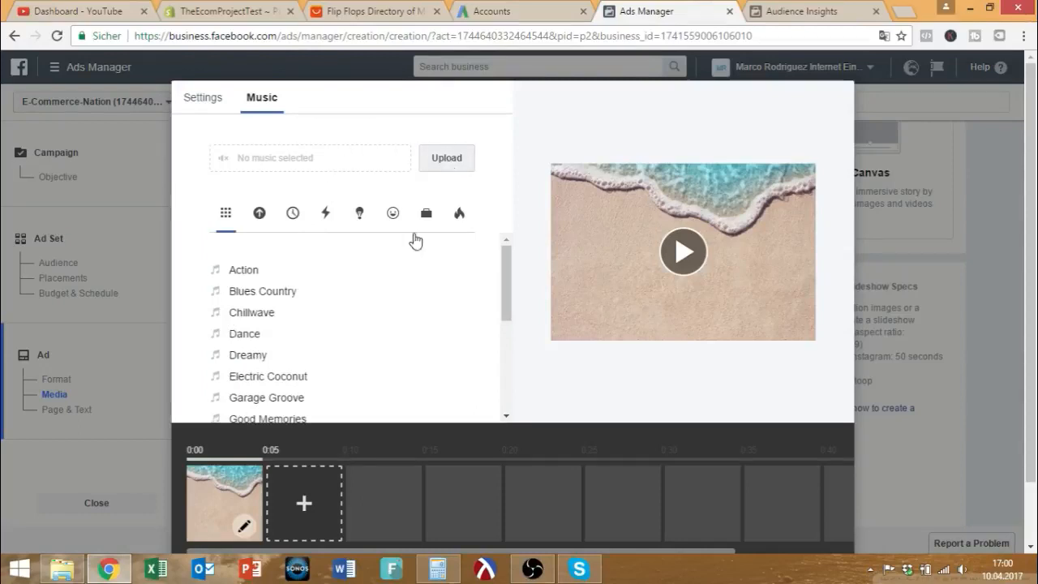
# Preview the slideshow and return to the Settings tab.
pyautogui.click(685, 258)
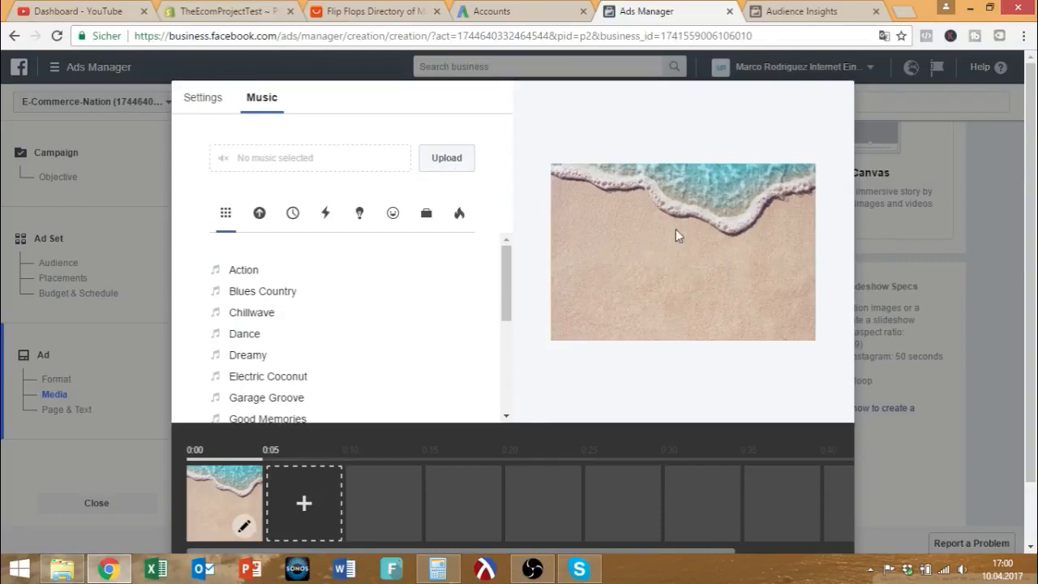
pyautogui.scroll(-2, 354, 241)
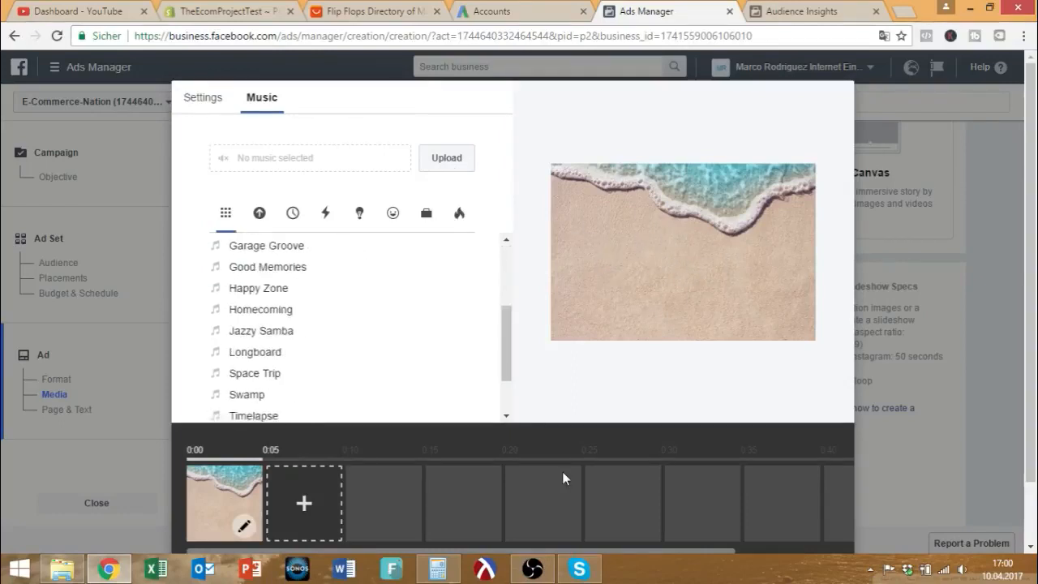
pyautogui.scroll(-1, 560, 475)
pyautogui.scroll(1, 349, 259)
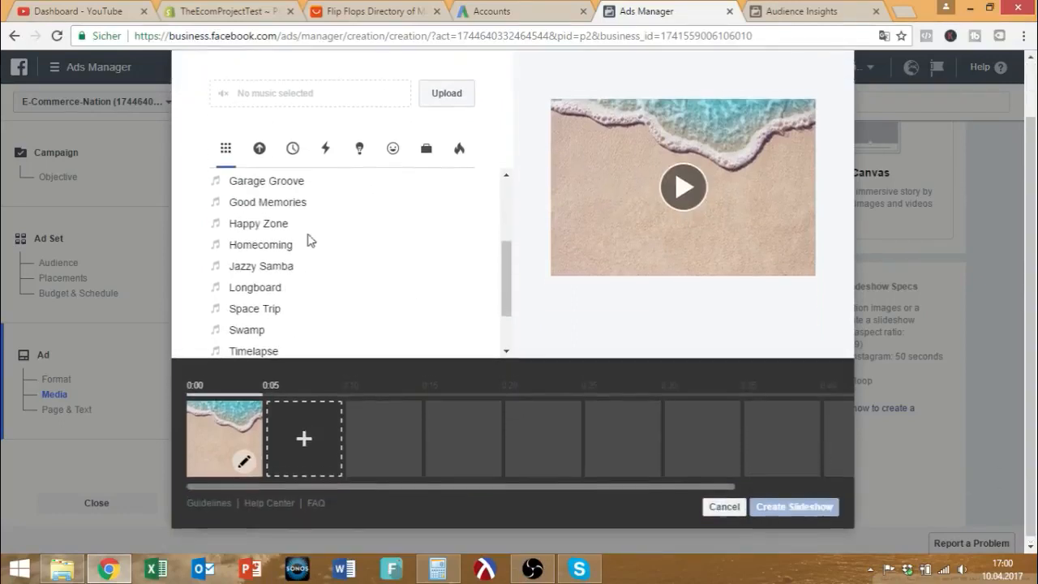
pyautogui.click(204, 98)
pyautogui.click(272, 99)
pyautogui.click(205, 98)
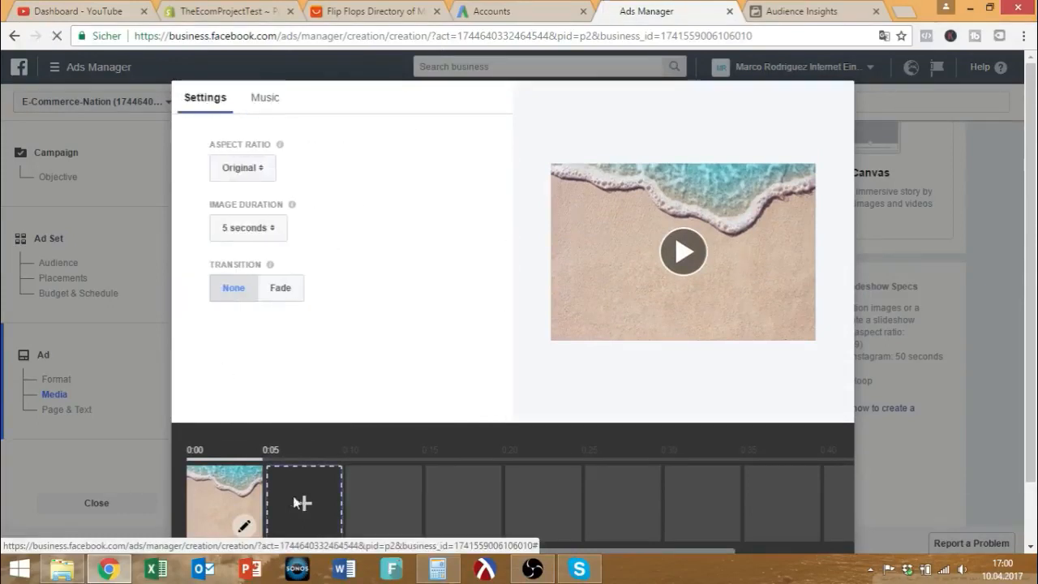
# Add the teal flip-flops-on-sand stock photo, found by searching 'flip flops', as a second image.
pyautogui.click(300, 503)
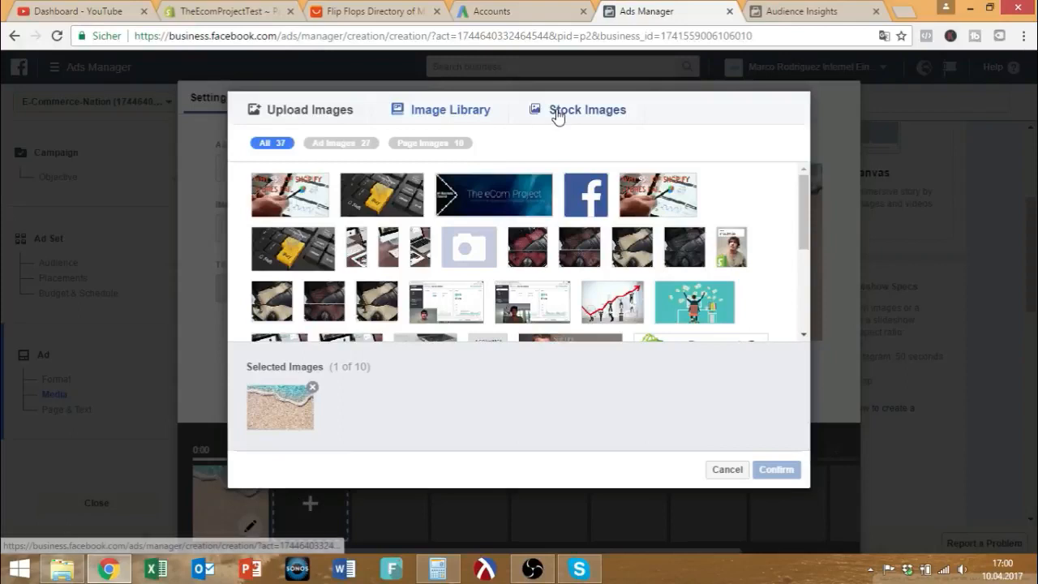
pyautogui.click(556, 114)
pyautogui.moveTo(298, 142); pyautogui.dragTo(199, 143)
pyautogui.write('flip flops')
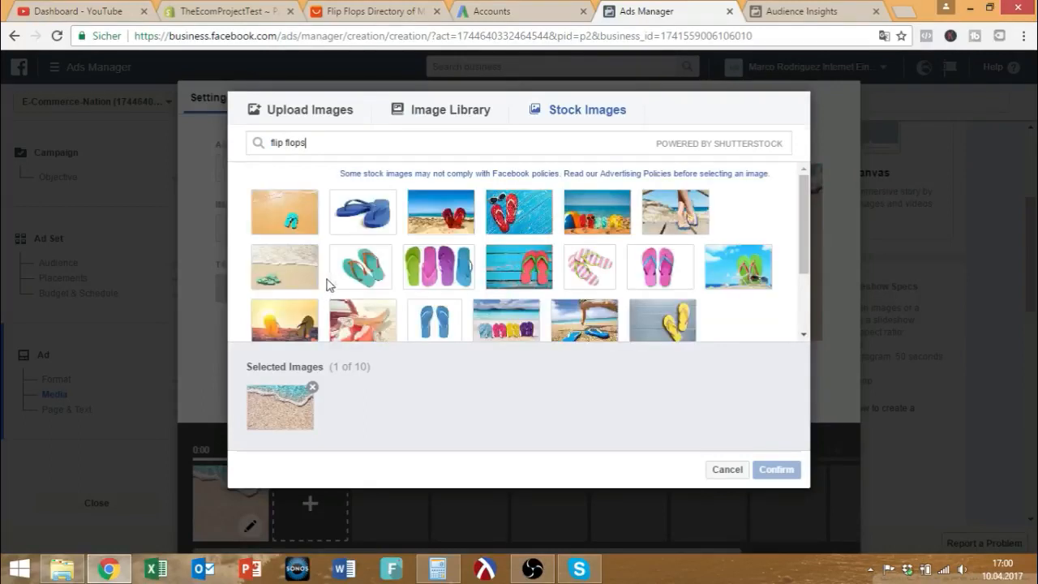
pyautogui.click(293, 219)
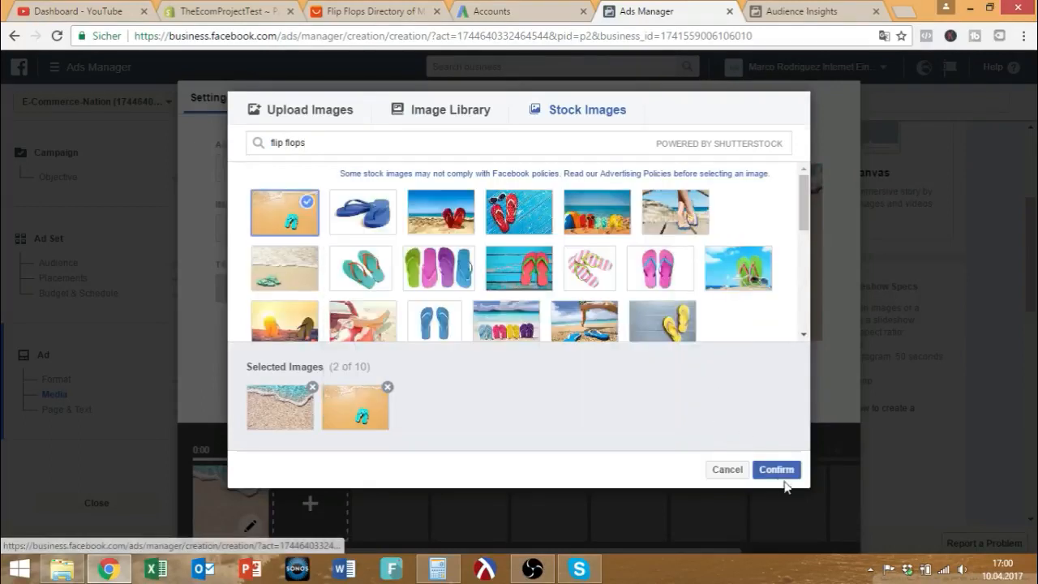
pyautogui.click(778, 473)
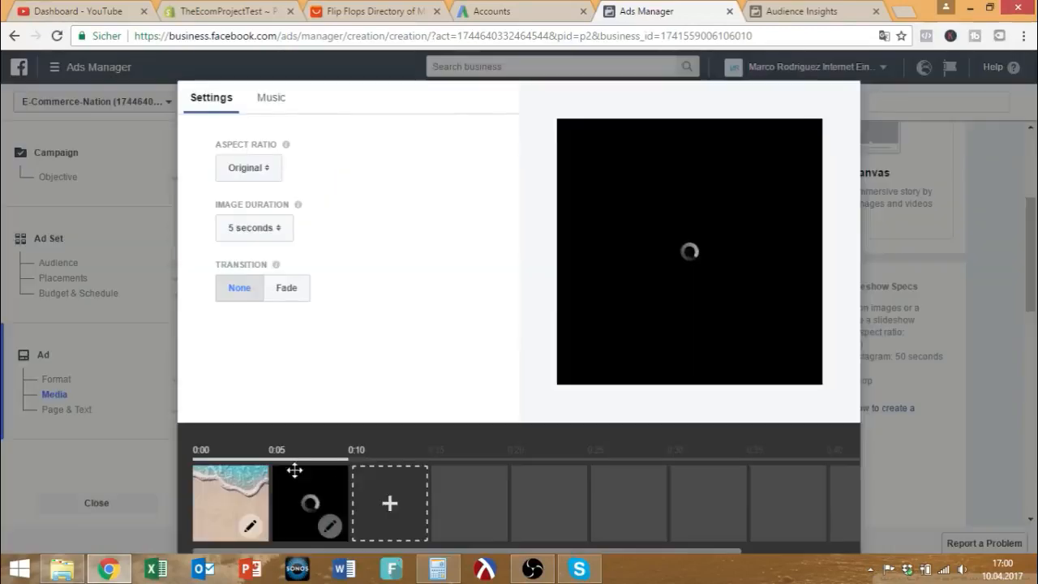
# Preview the two-image slideshow and set Image Duration to 4 seconds.
pyautogui.scroll(-1, 312, 416)
pyautogui.moveTo(306, 402); pyautogui.dragTo(205, 406)
pyautogui.click(665, 187)
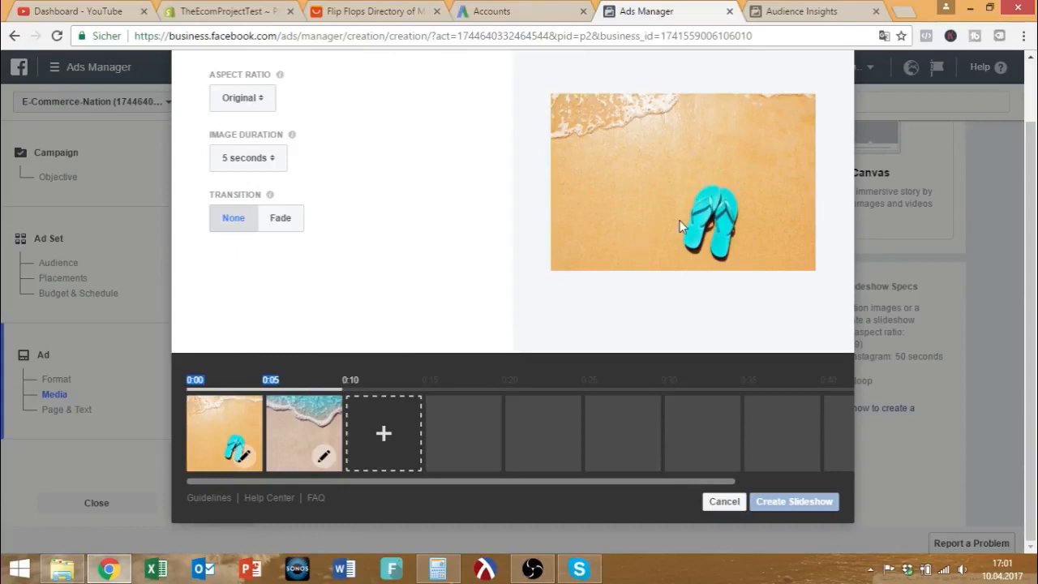
pyautogui.scroll(1, 679, 219)
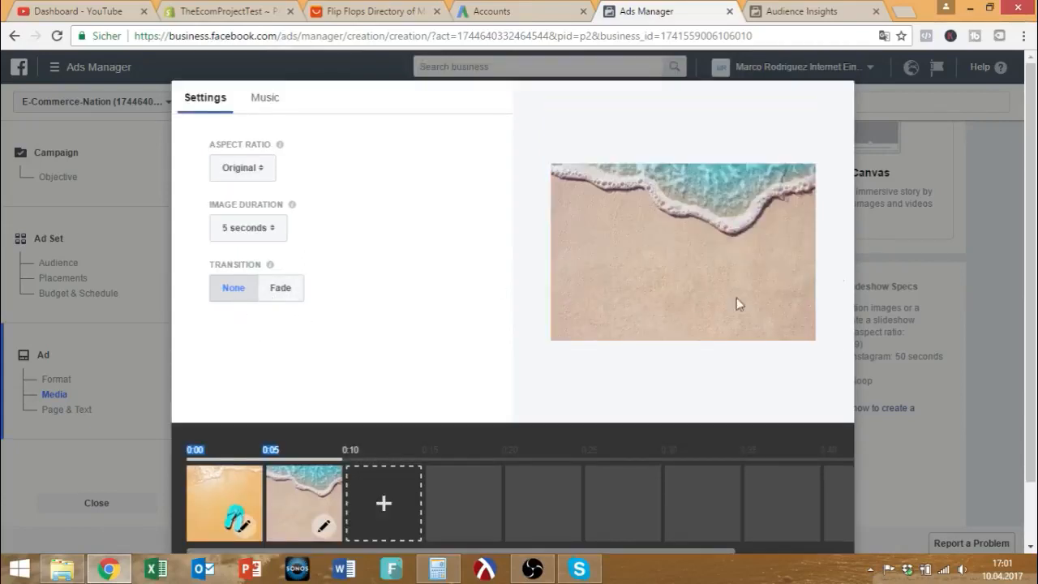
pyautogui.click(264, 232)
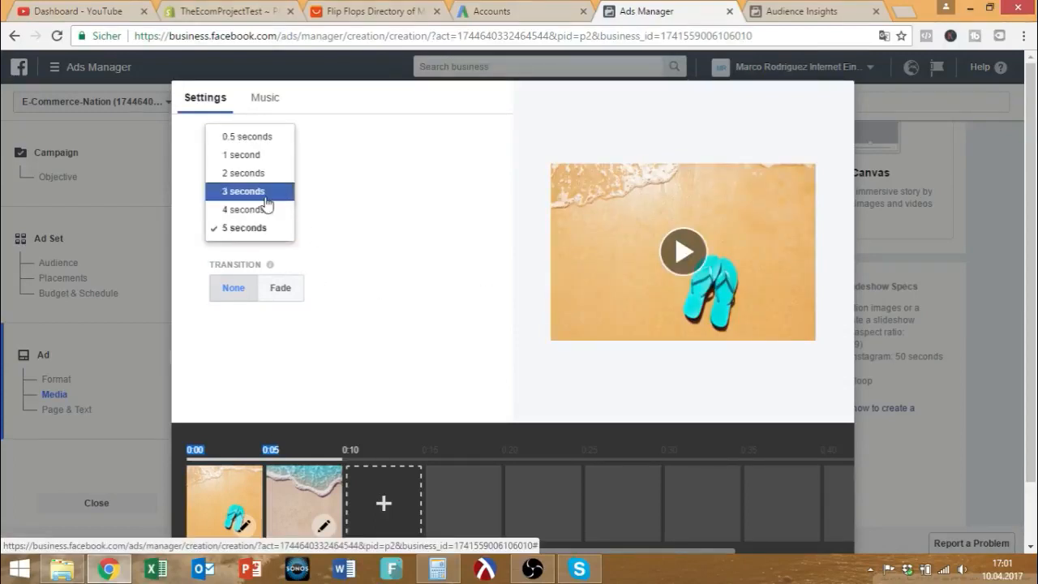
pyautogui.click(265, 197)
pyautogui.click(247, 228)
pyautogui.click(258, 244)
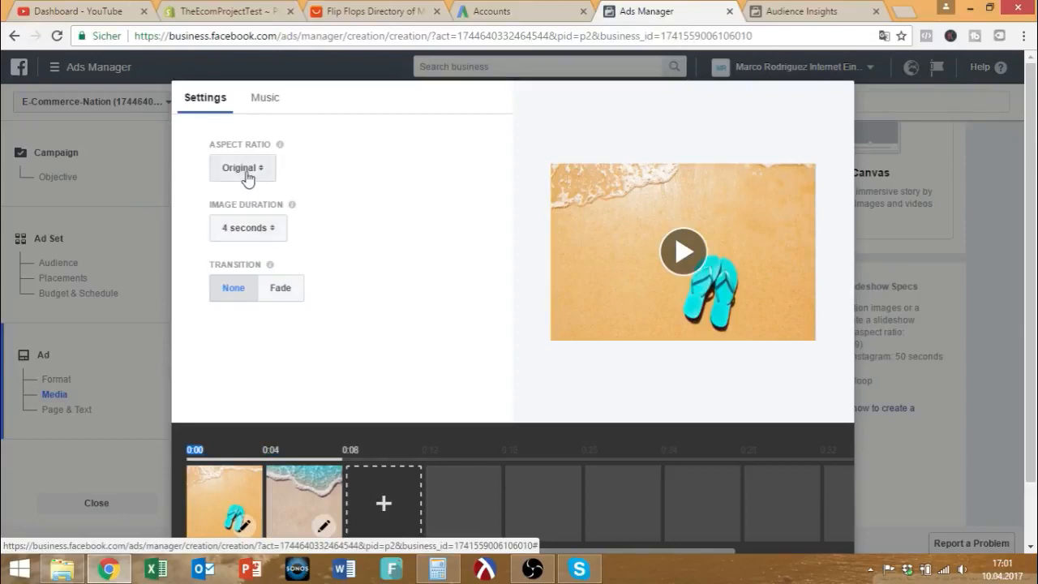
pyautogui.scroll(-1, 427, 252)
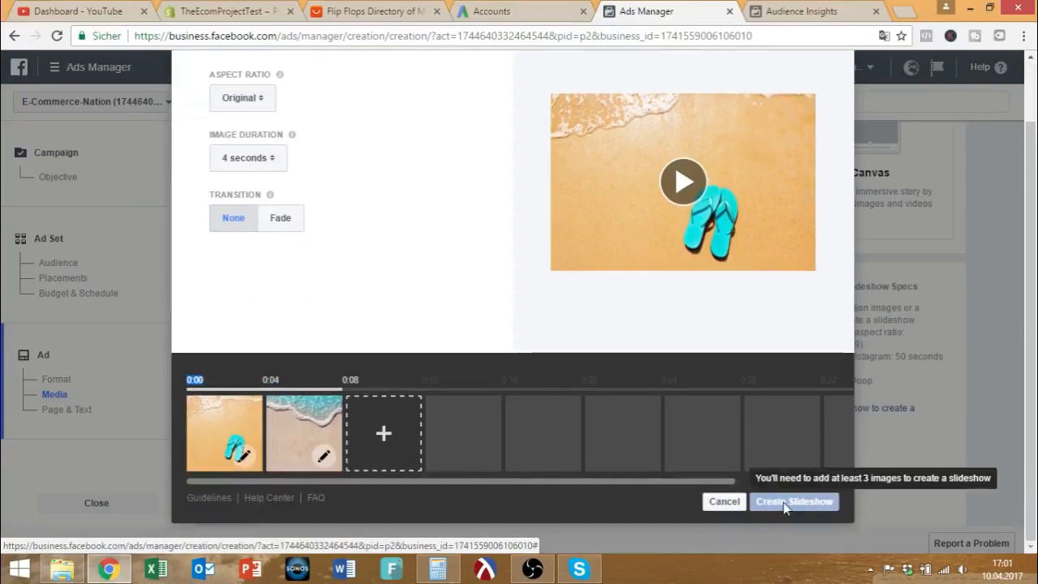
# Add the blue flip-flop stock photo as the third slideshow image and generate the slideshow video.
pyautogui.click(388, 431)
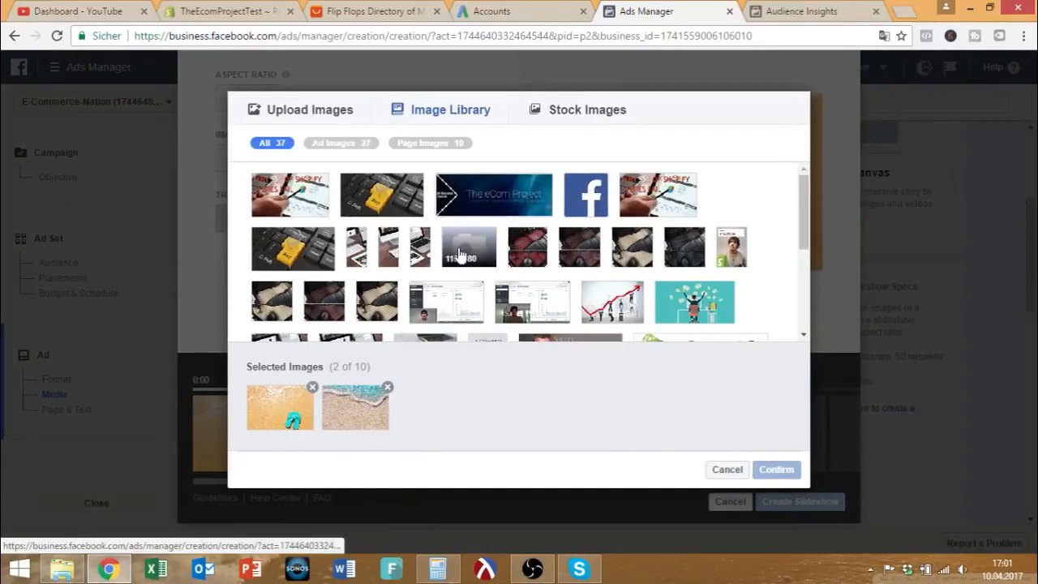
pyautogui.click(599, 109)
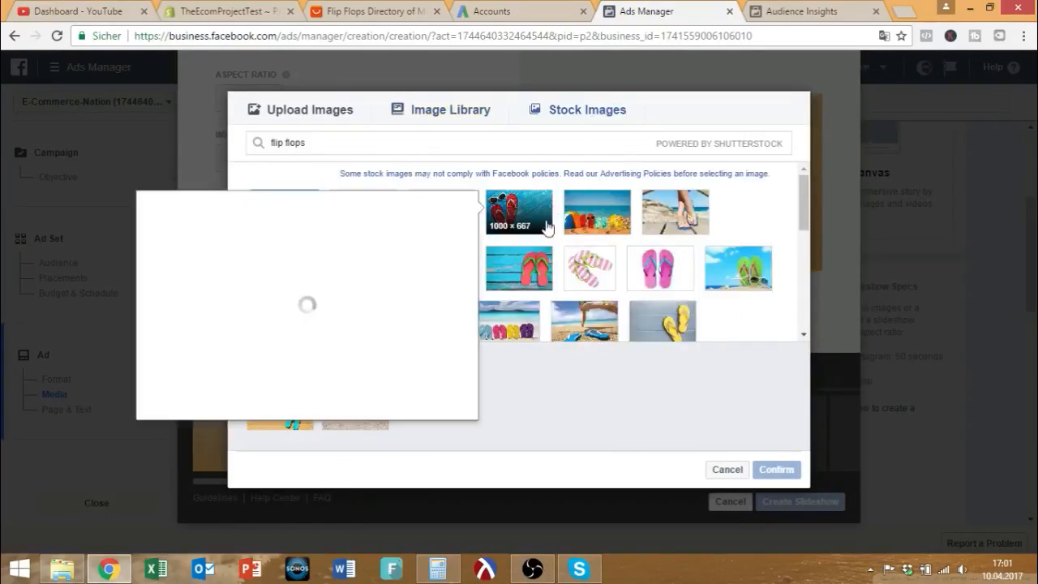
pyautogui.moveTo(535, 271)
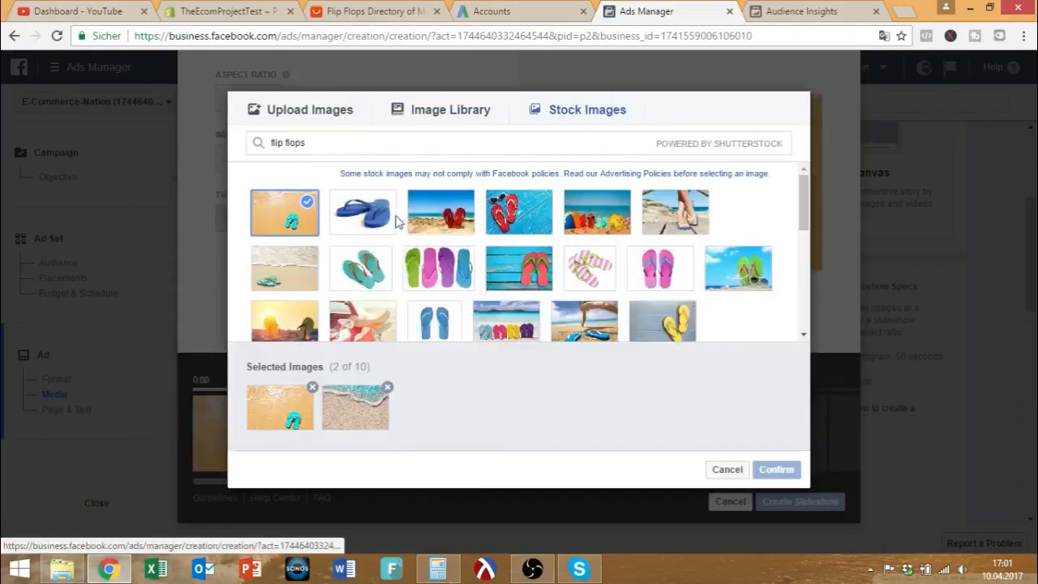
pyautogui.click(387, 226)
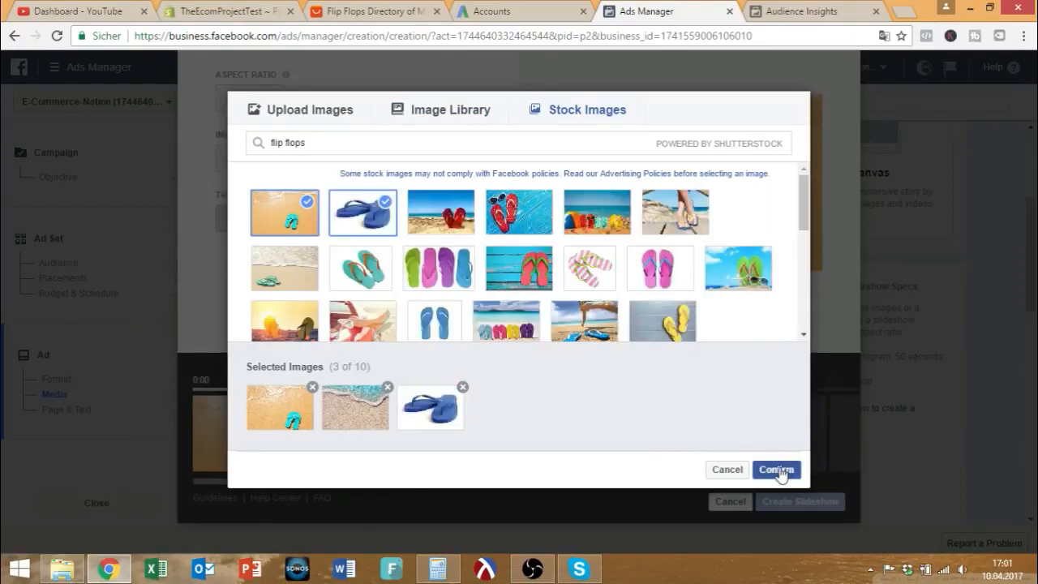
pyautogui.click(777, 470)
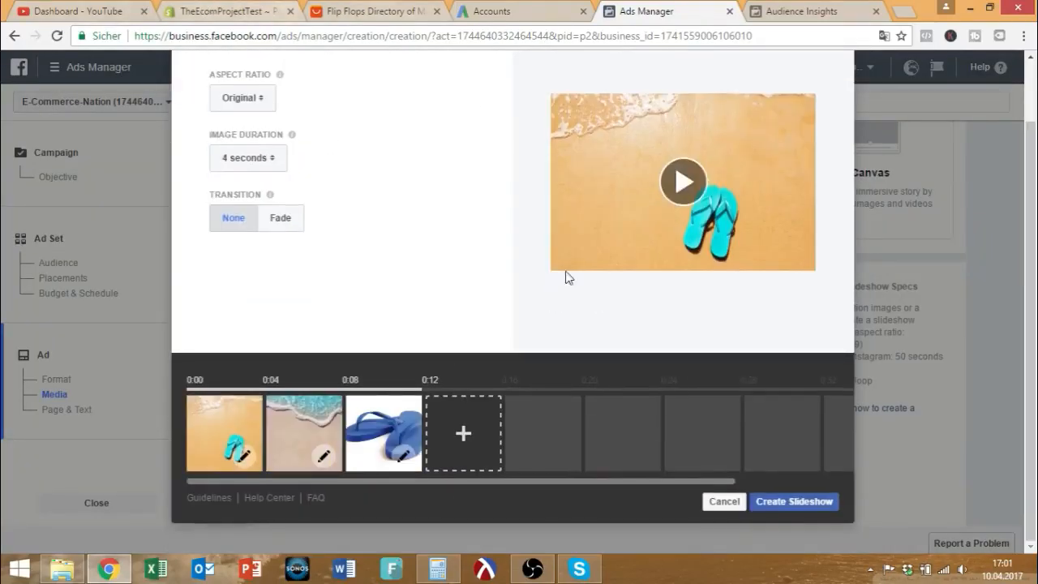
pyautogui.click(765, 502)
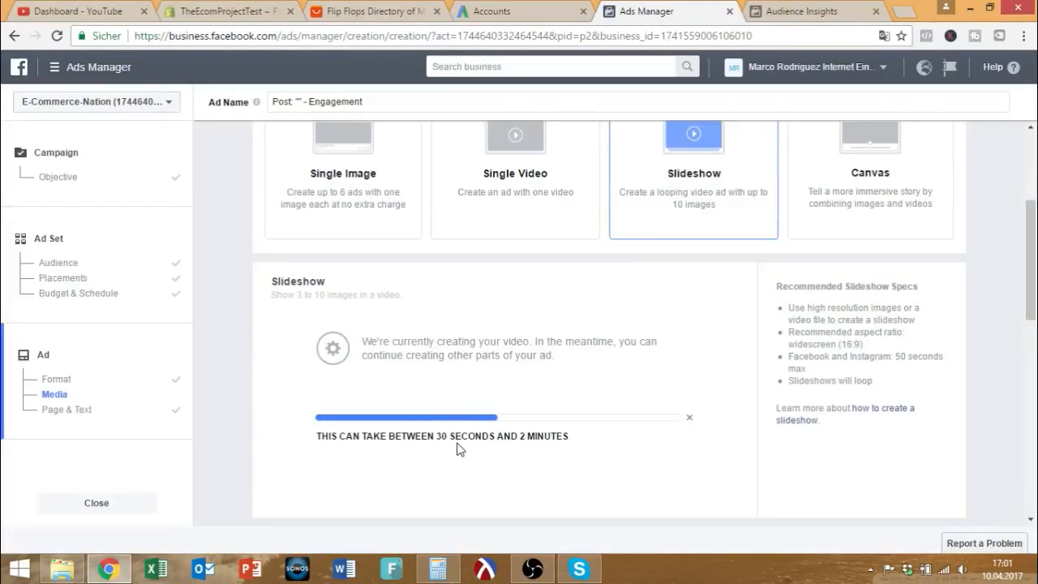
# Replace the ad text with 'Do You Need Summer Vacations As Well? Take A Look At Our Beautiful Selection :D Beach Flip Flops!'.
pyautogui.scroll(-1, 578, 431)
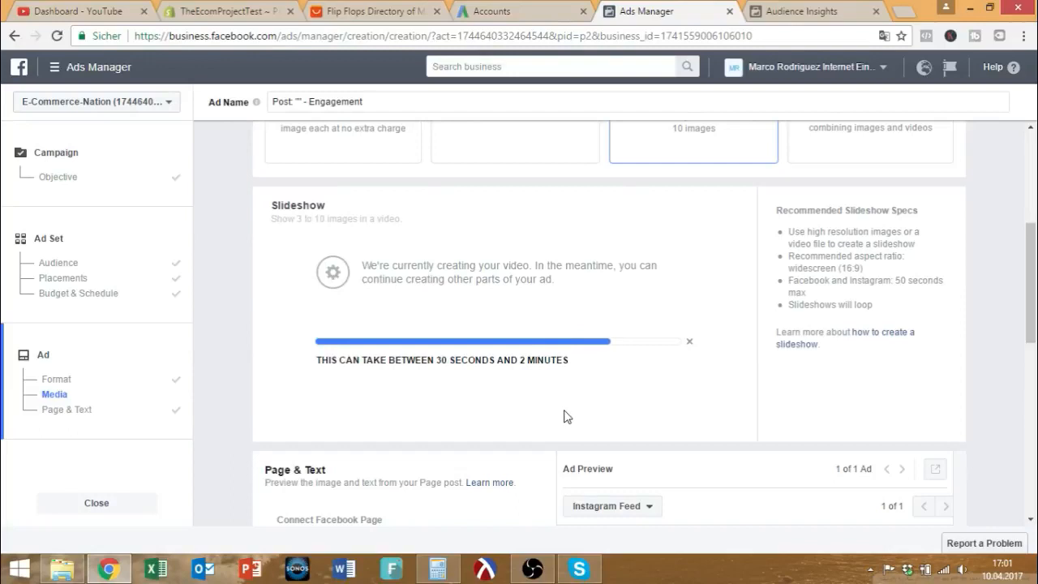
pyautogui.scroll(-1, 663, 398)
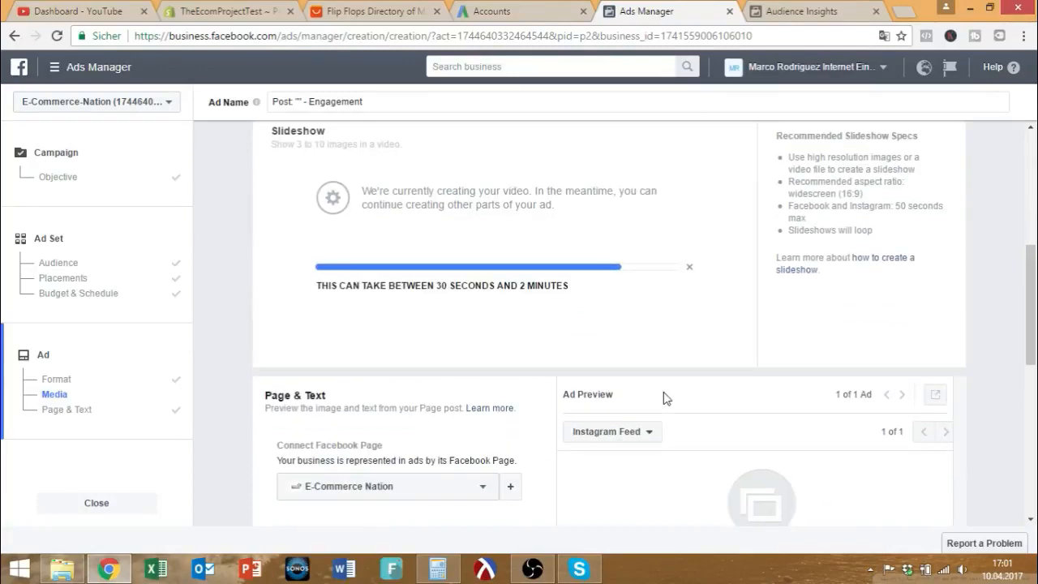
pyautogui.scroll(-3, 663, 398)
pyautogui.moveTo(452, 416); pyautogui.dragTo(274, 398)
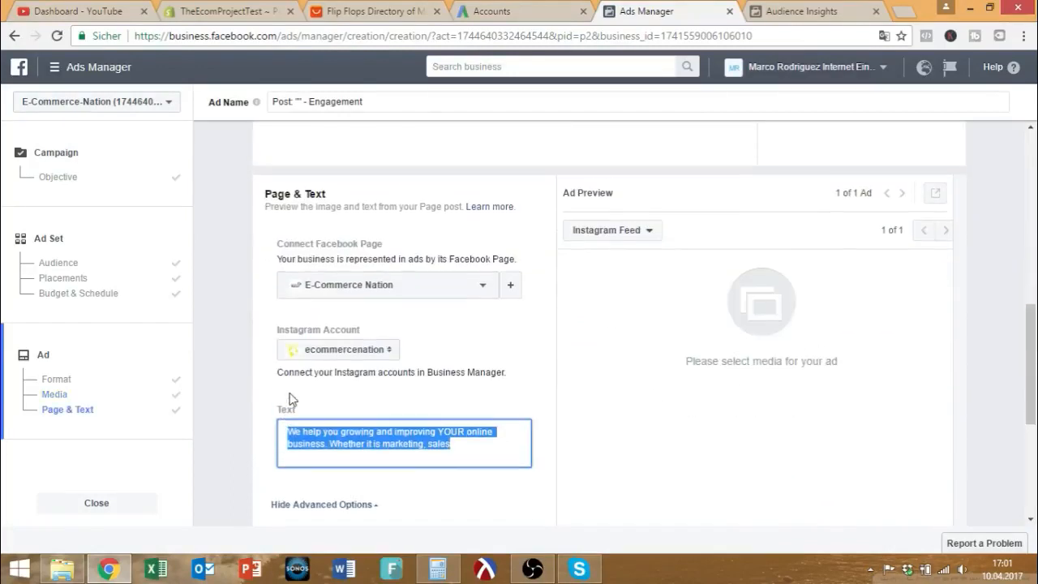
pyautogui.scroll(-1, 741, 348)
pyautogui.scroll(3, 646, 338)
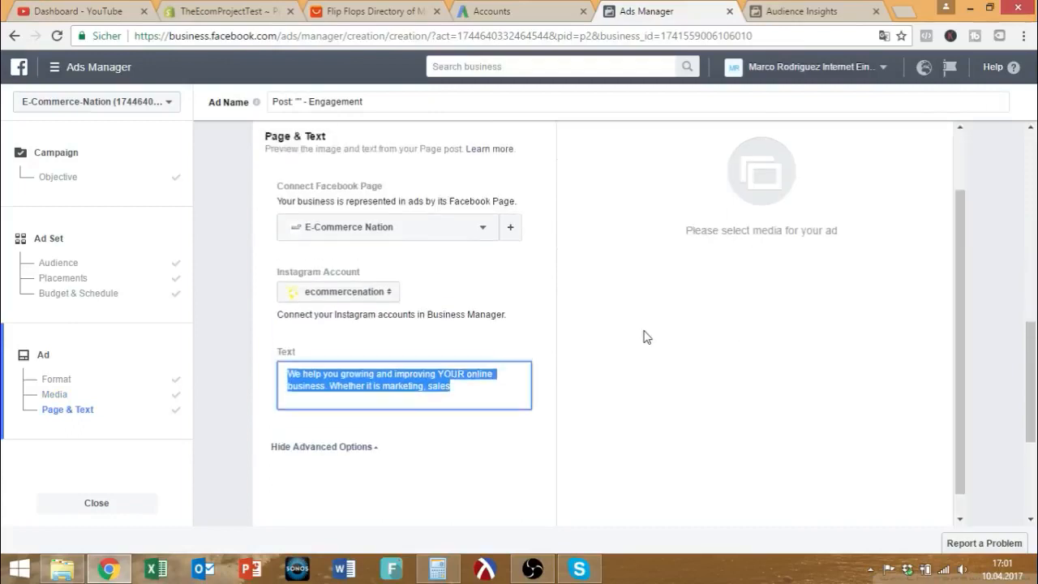
pyautogui.scroll(-2, 616, 352)
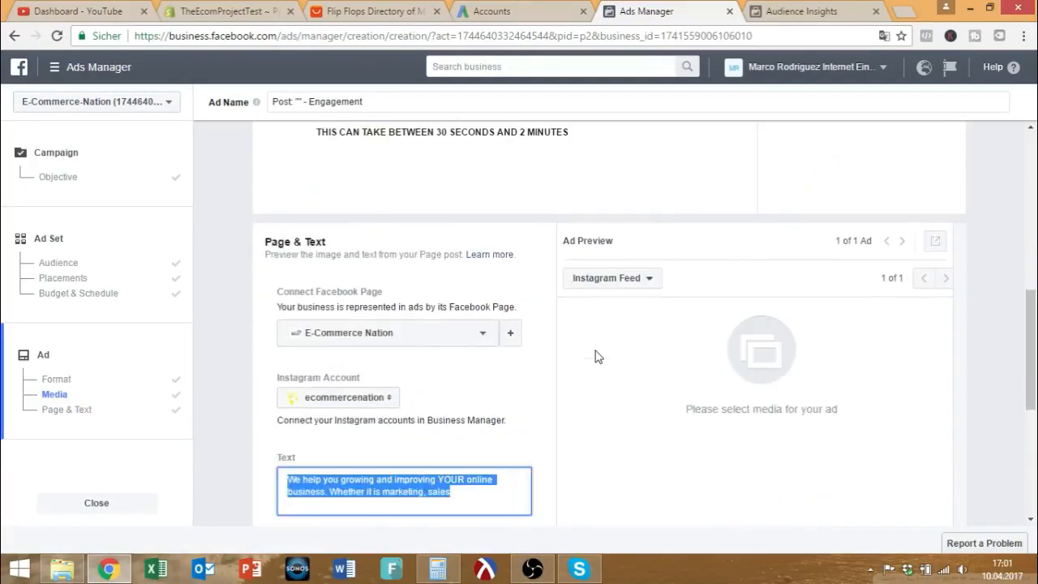
pyautogui.write('D')
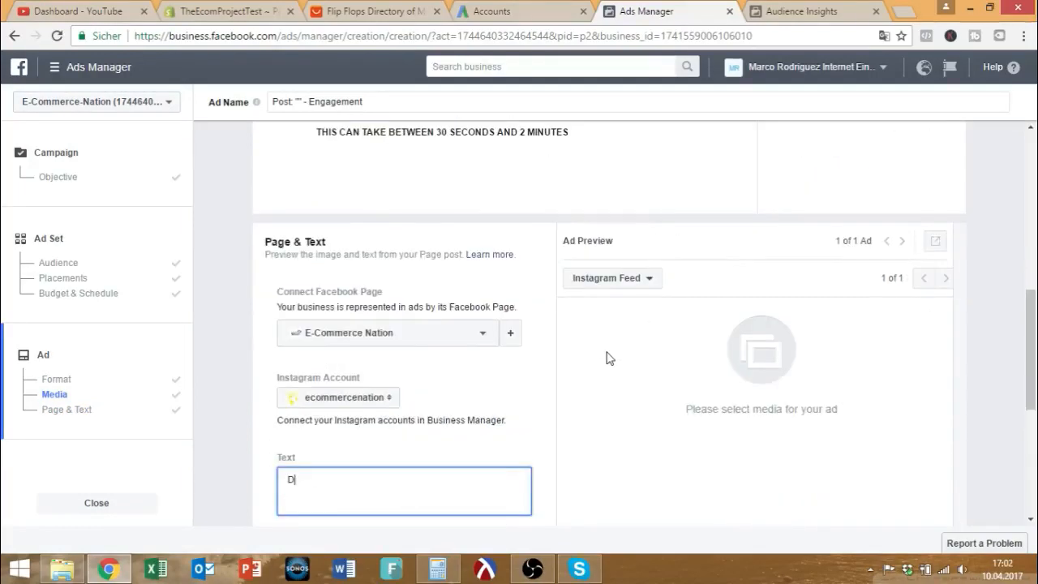
pyautogui.write('o You Need Summer Vacations As Well? ')
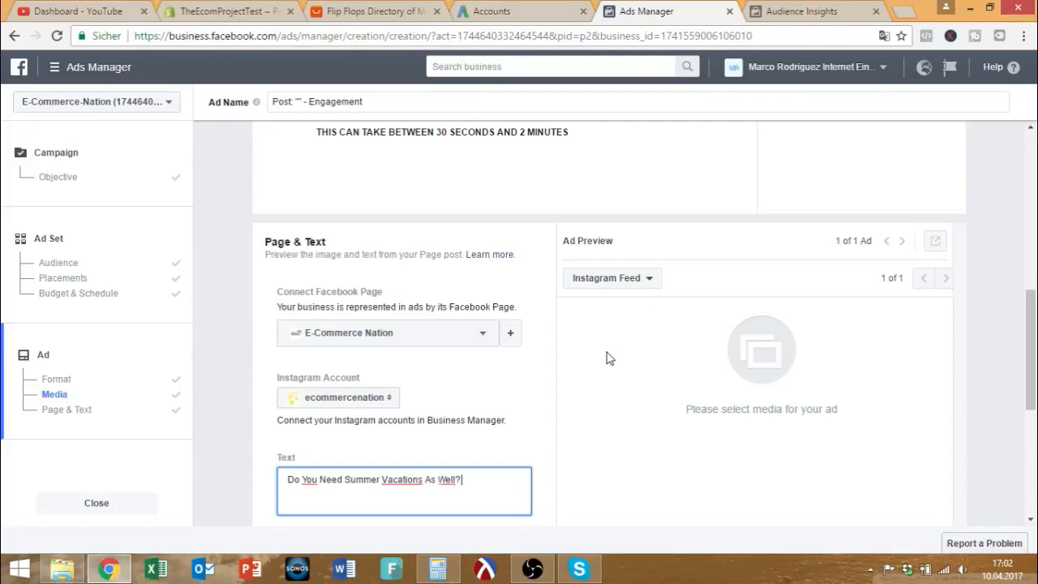
pyautogui.write('Take A Look At Our')
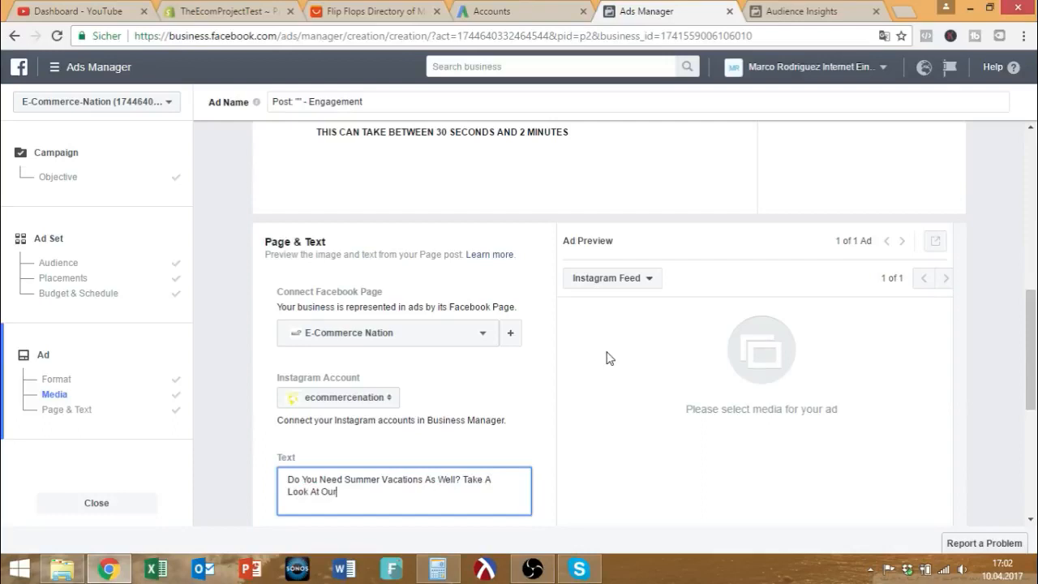
pyautogui.write(' Beautiful Selec')
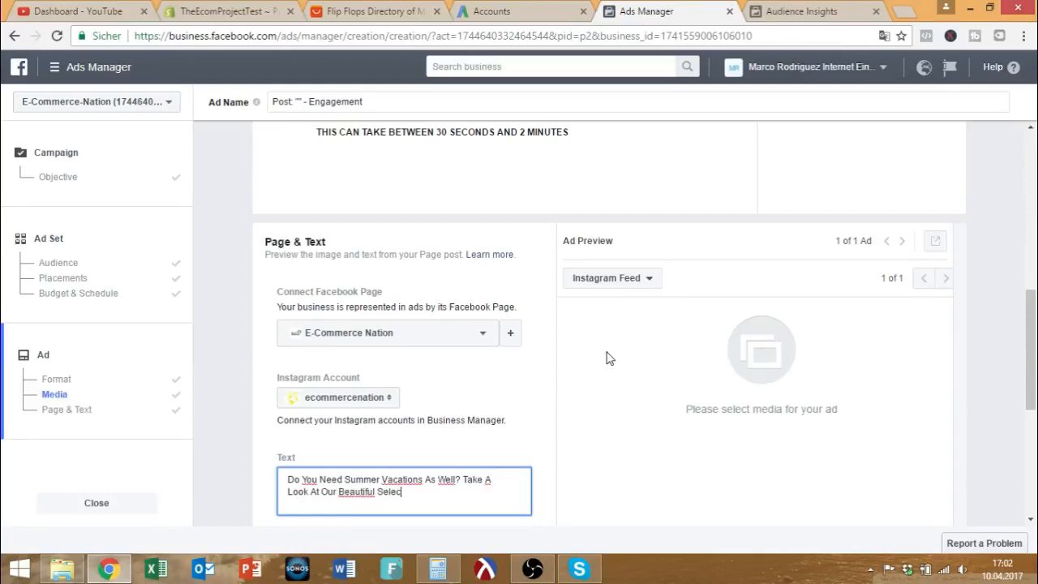
pyautogui.write('tion :D')
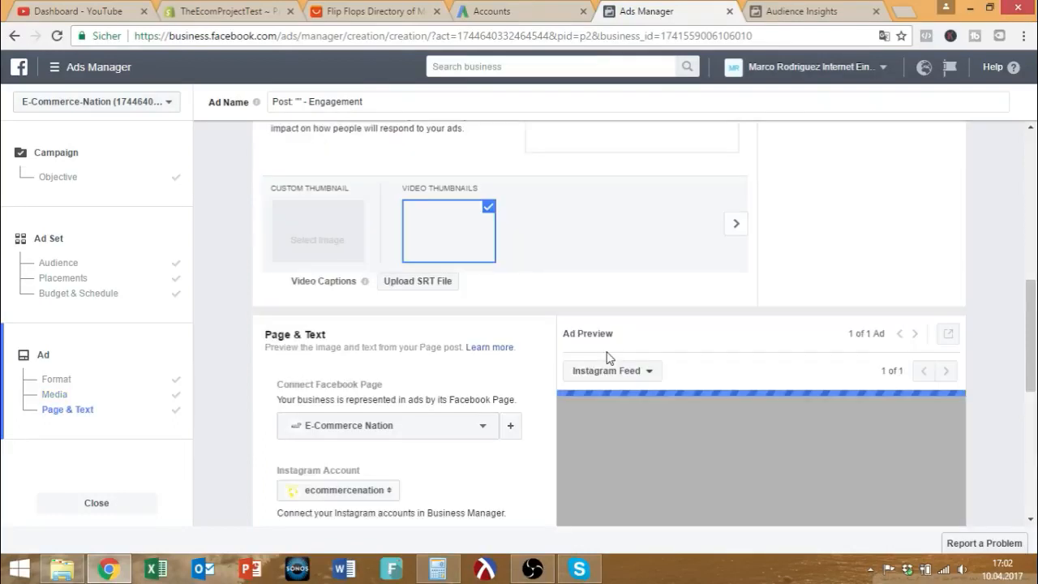
pyautogui.scroll(-2, 604, 361)
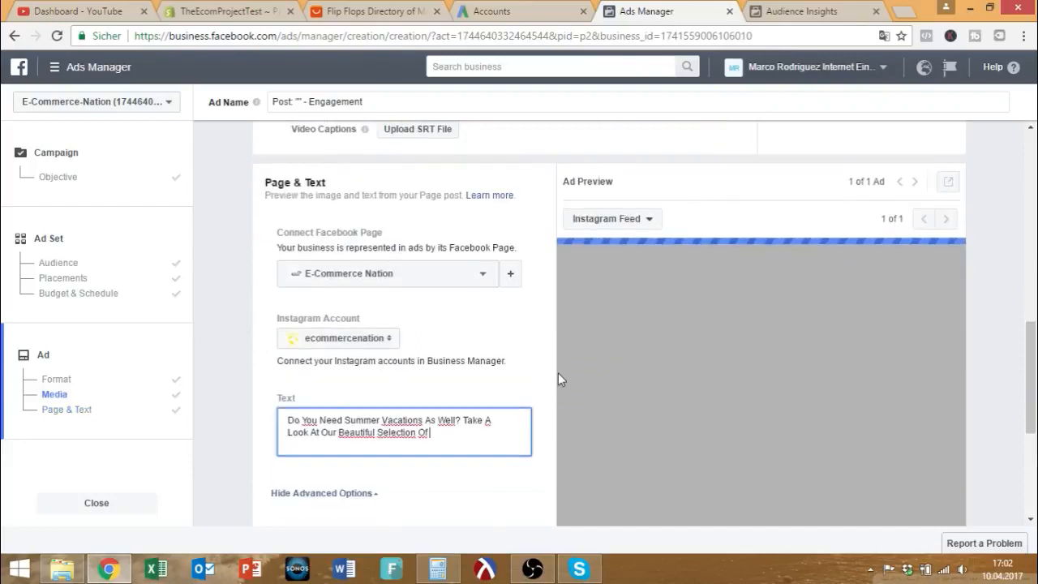
pyautogui.write('Beach Fl')
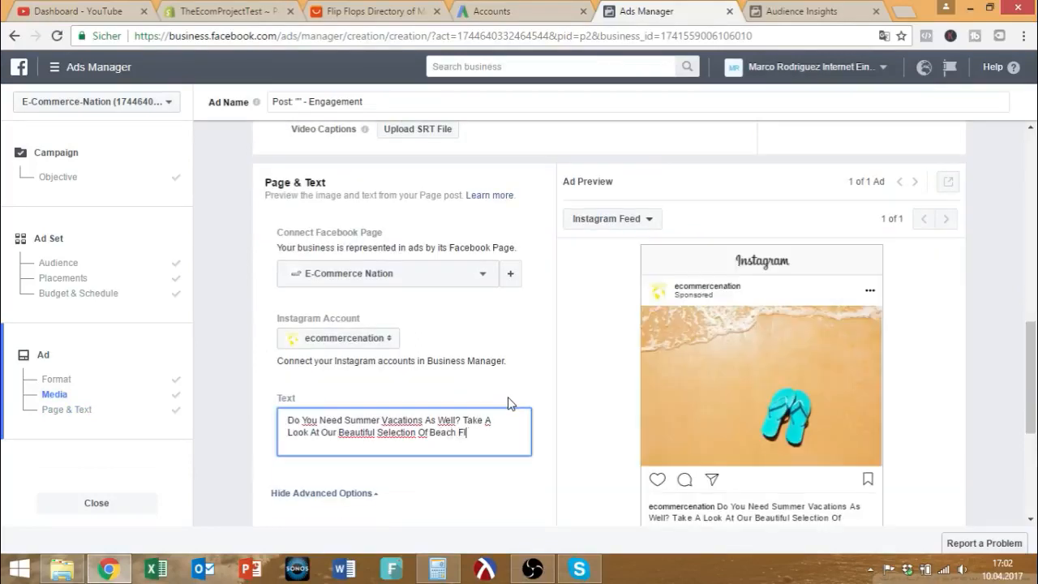
pyautogui.write('ip Flops!')
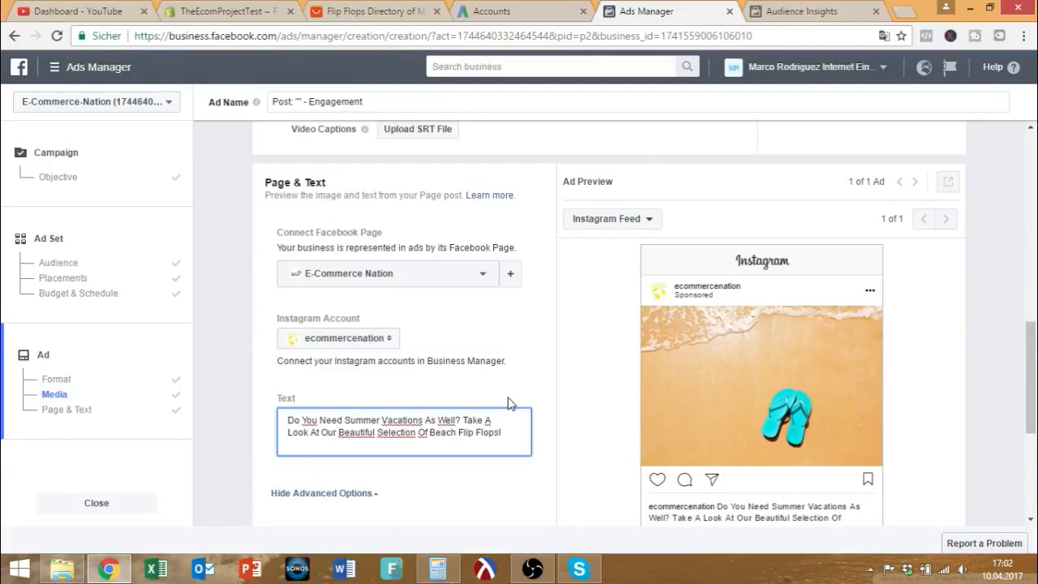
pyautogui.scroll(-2, 924, 430)
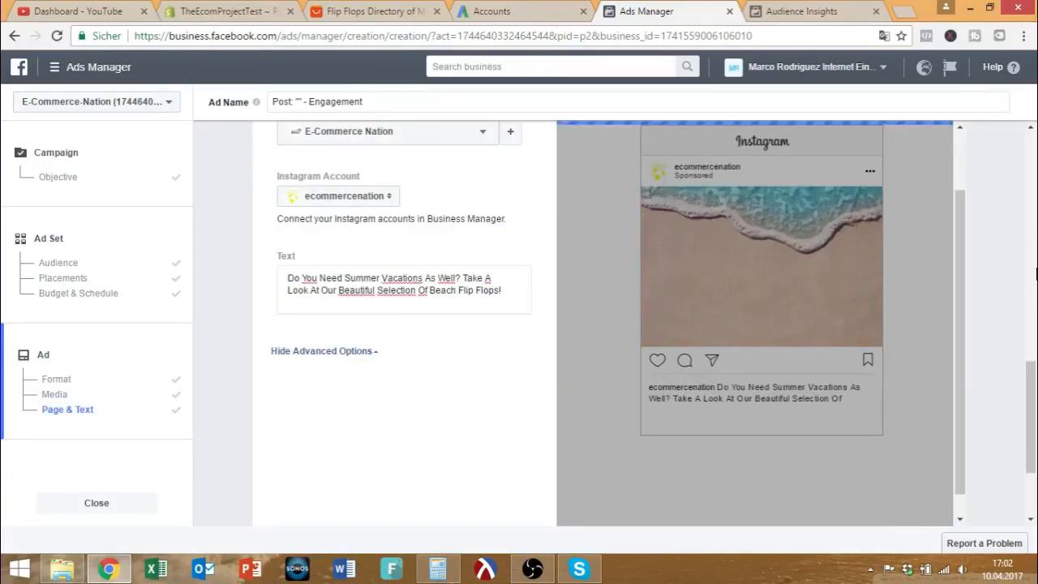
pyautogui.scroll(1, 887, 341)
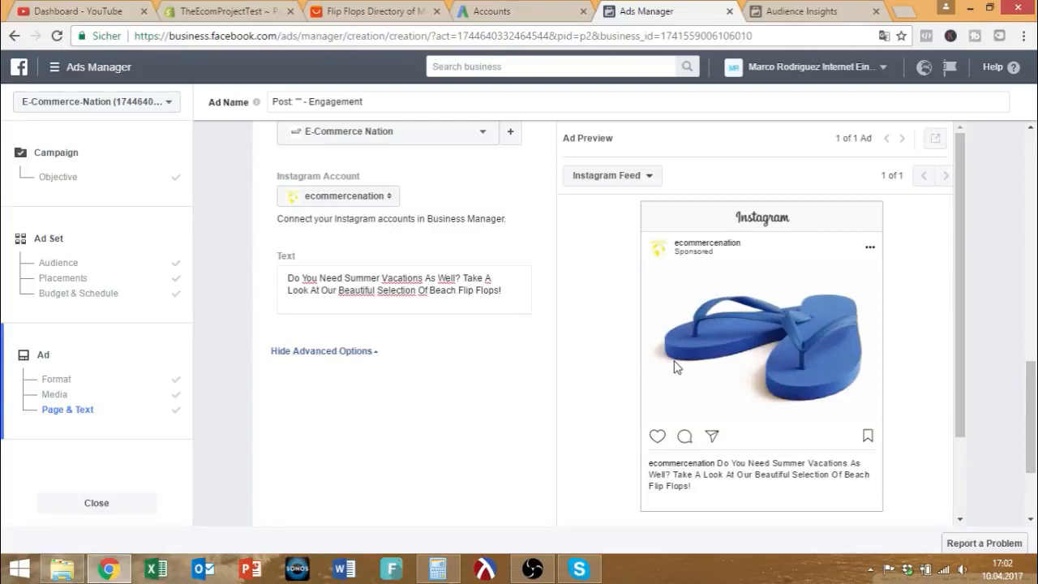
pyautogui.scroll(-3, 674, 360)
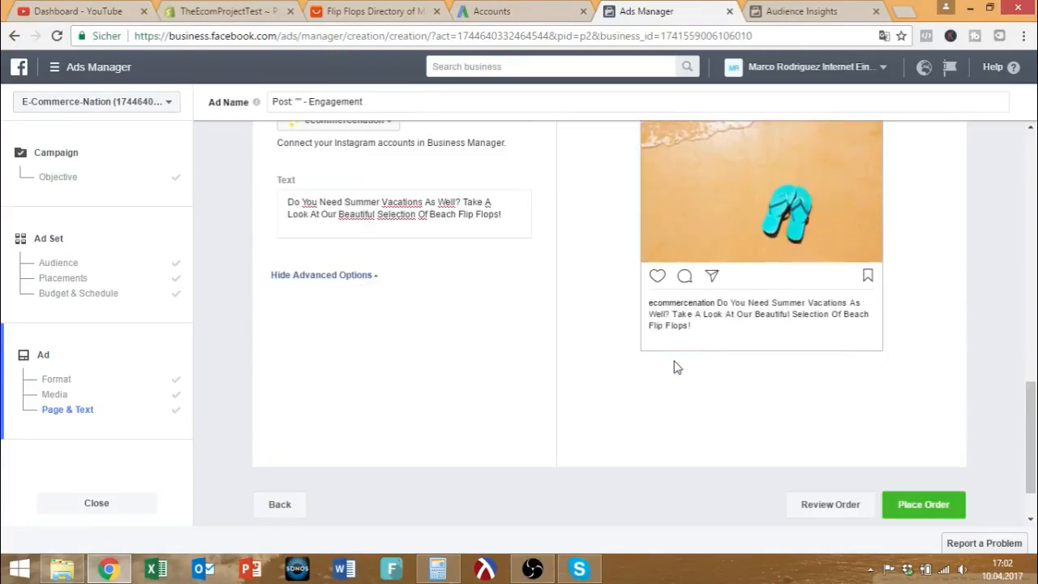
pyautogui.scroll(5, 673, 367)
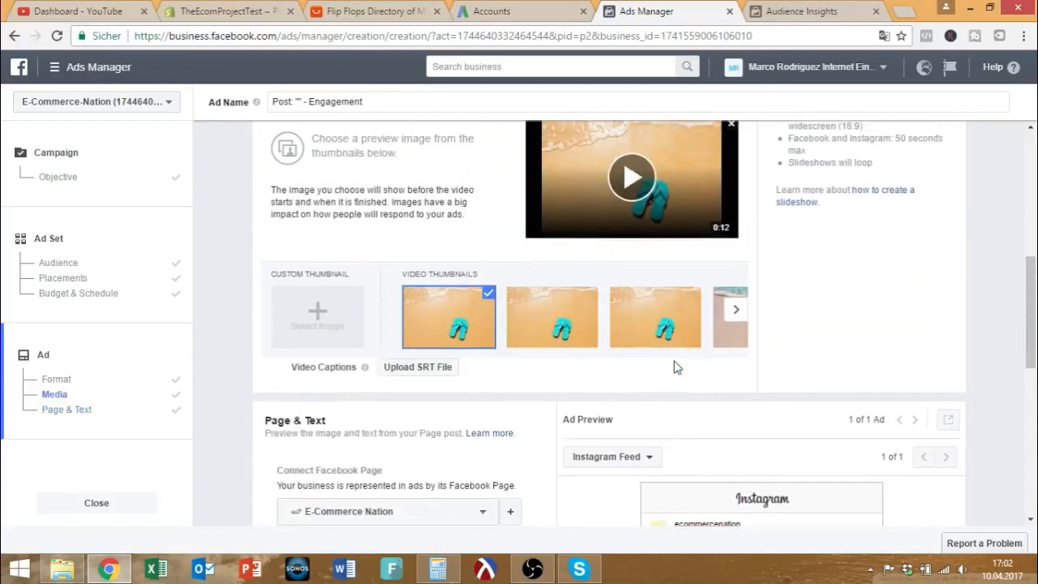
pyautogui.scroll(3, 674, 366)
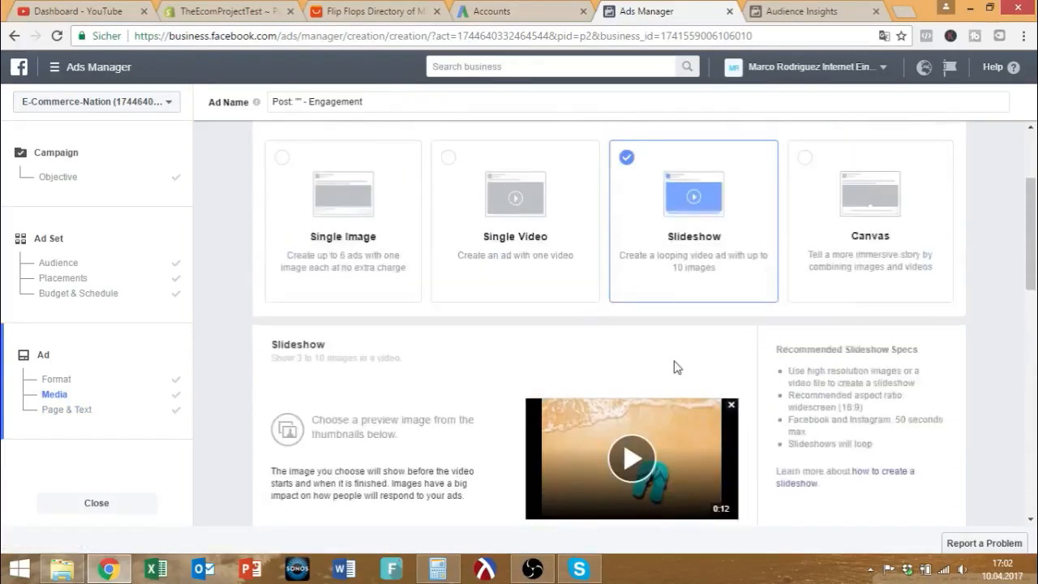
pyautogui.scroll(-5, 674, 360)
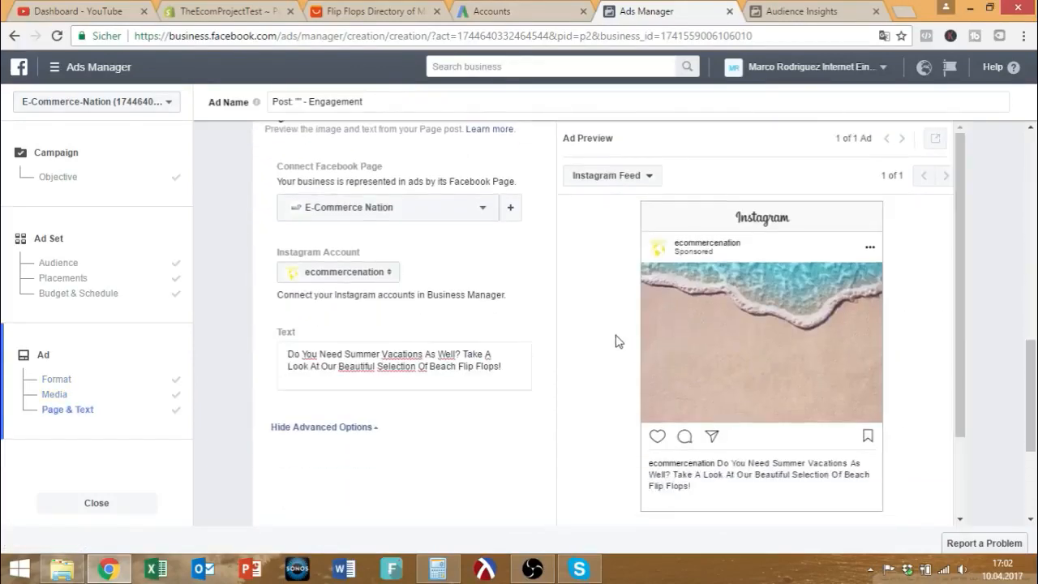